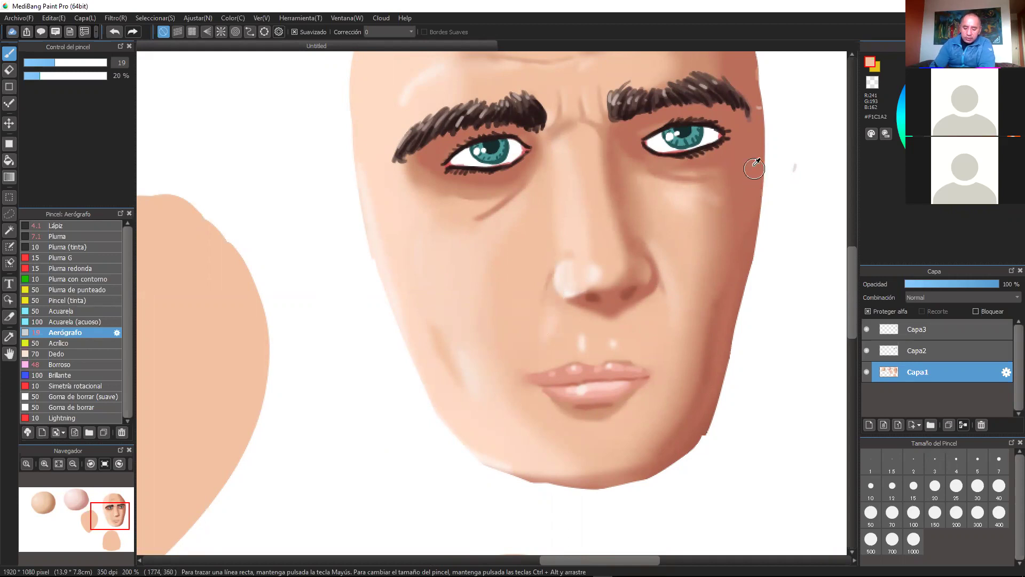
- Sample the reddish-brown shadow tone from the face's right edge and set the Airbrush size to 11.1
left_click(753, 160, "alt")
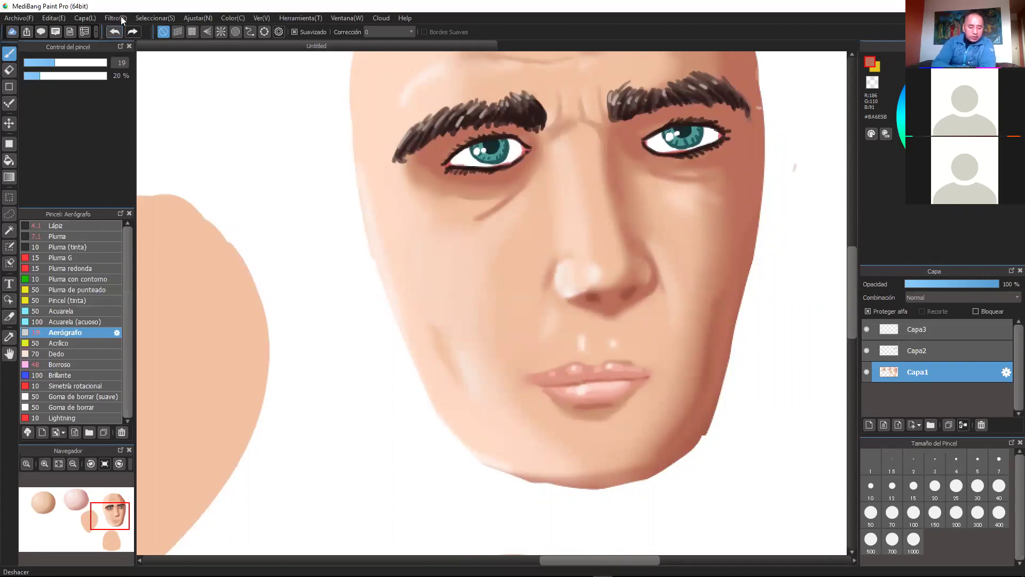
left_click(41, 63)
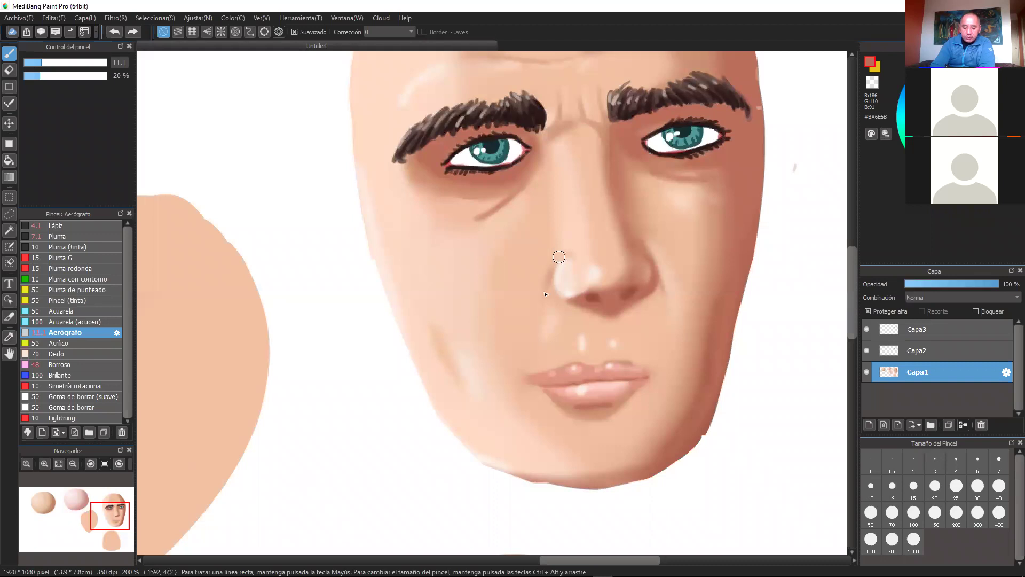
left_click(75, 236)
mouse_move(570, 222)
left_mouse_down()
mouse_move(567, 340)
mouse_move(588, 337)
left_mouse_up()
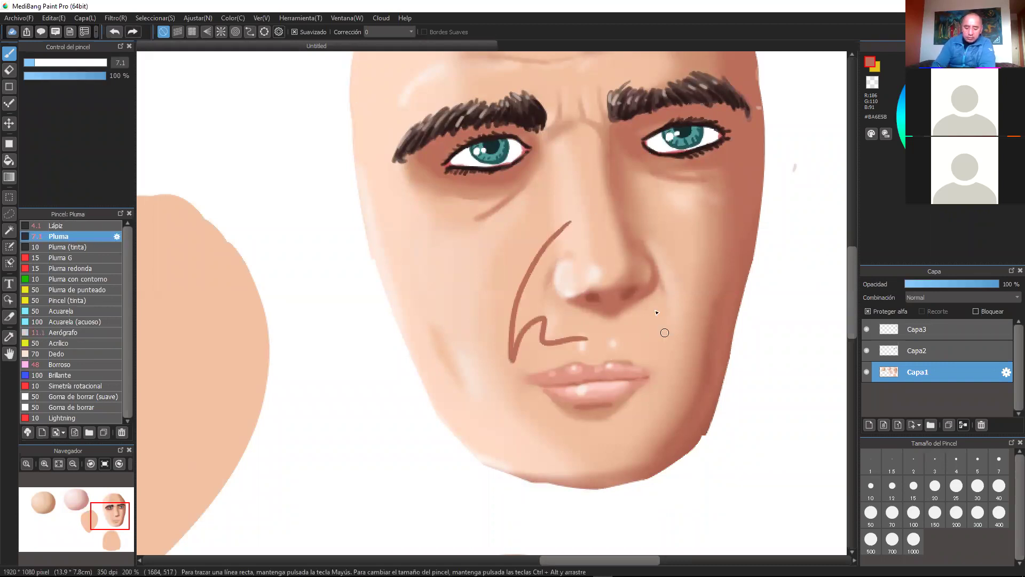
left_click(114, 32)
mouse_move(584, 218)
left_mouse_down()
mouse_move(567, 235)
mouse_move(599, 285)
left_mouse_up()
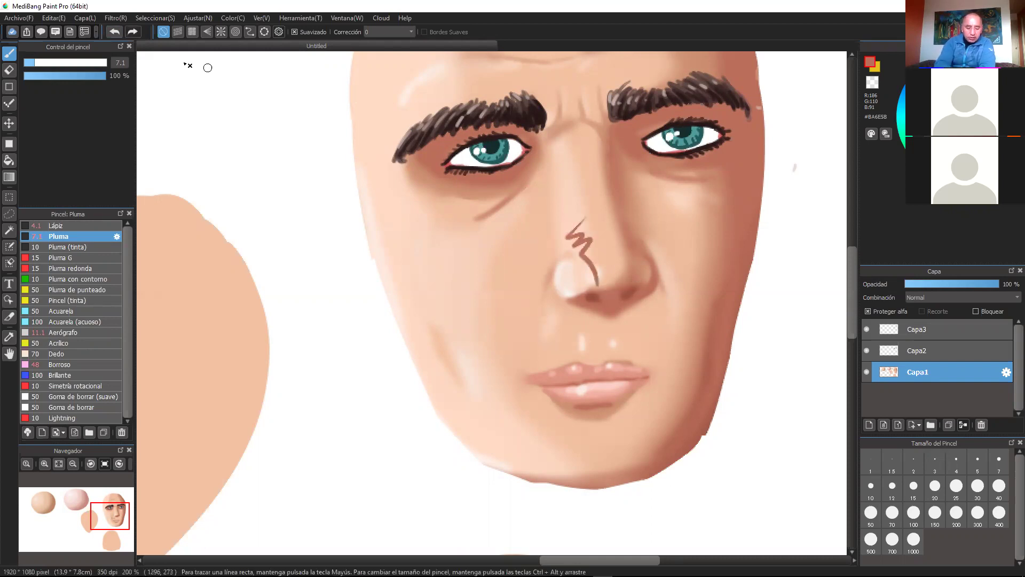
left_click(114, 31)
- Airbrush soft reddish-brown smile lines running from the nostrils down beside the mouth on layer Capa1
left_click(84, 333)
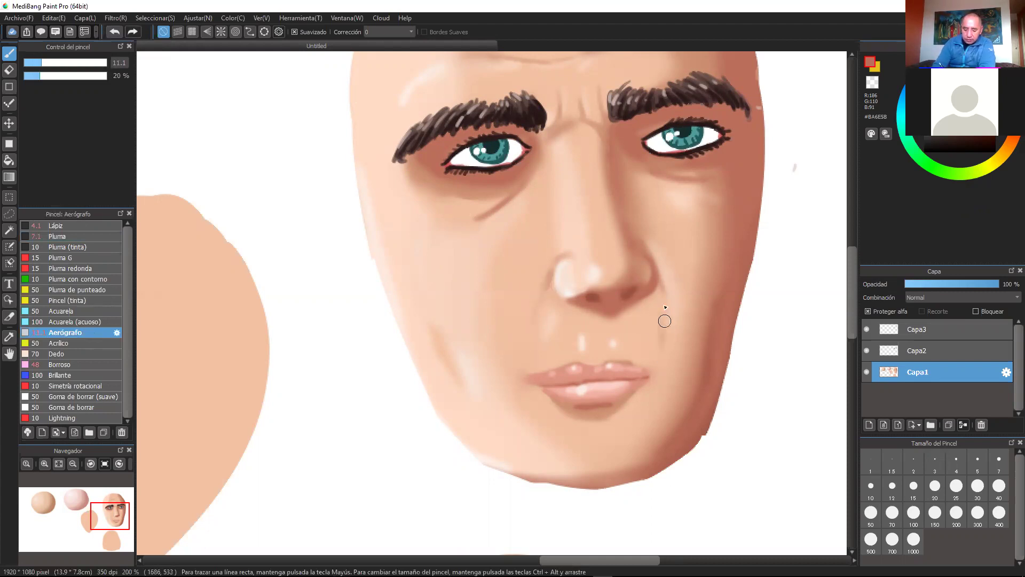
left_click(132, 32)
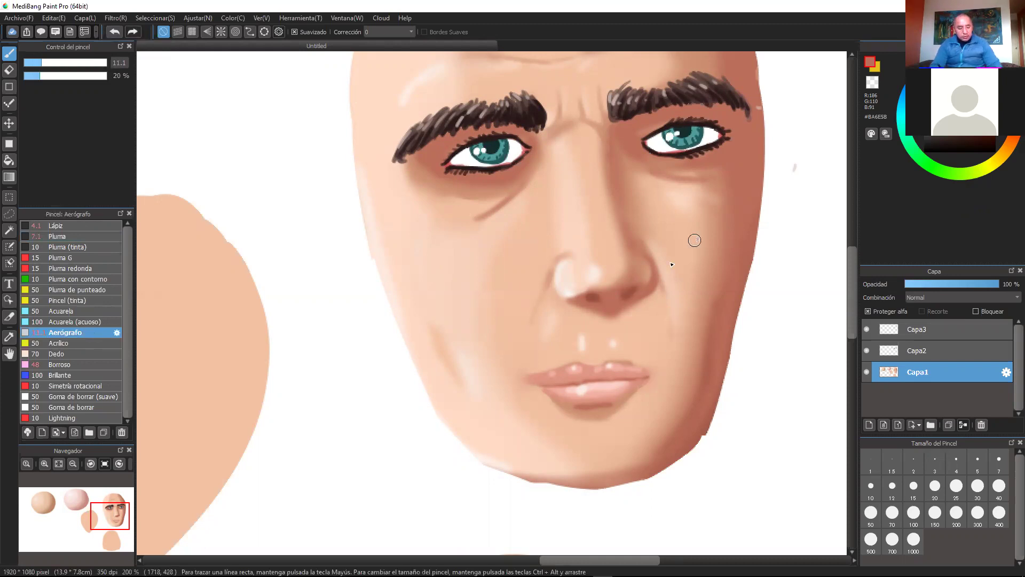
scroll(671, 264, "down", 1)
left_click_drag(690, 243, 703, 278)
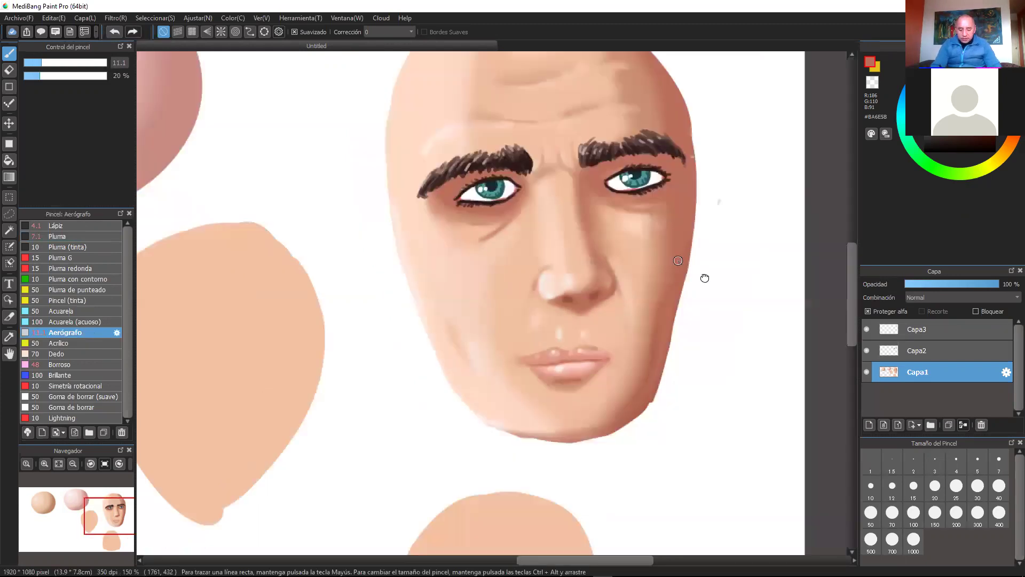
left_click_drag(705, 217, 739, 180)
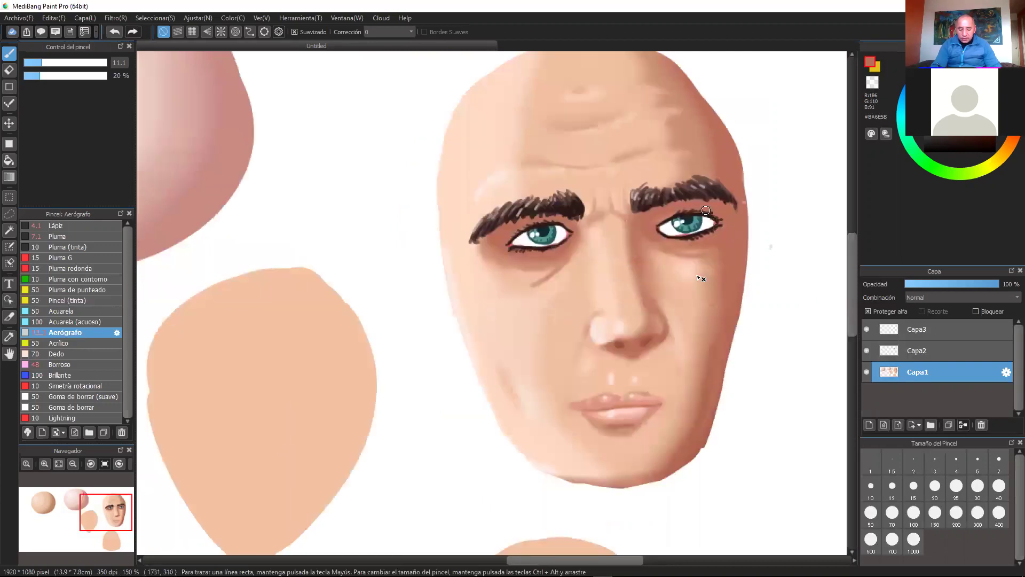
scroll(689, 299, "down", 1)
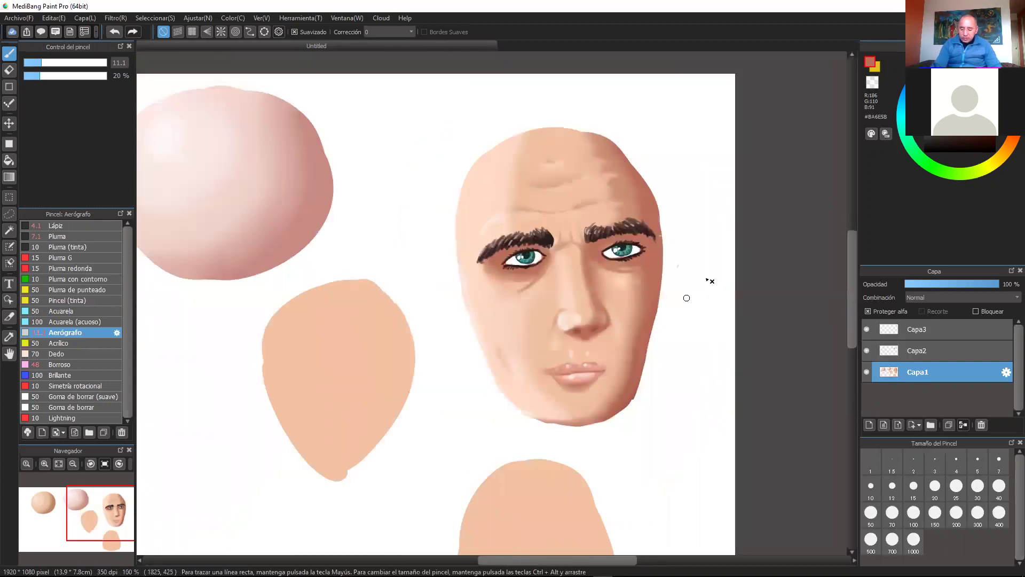
- Activate layer Capa3 and prepare the Pencil brush at size 29 with dark brown #674D46 for the hair
left_click(929, 327)
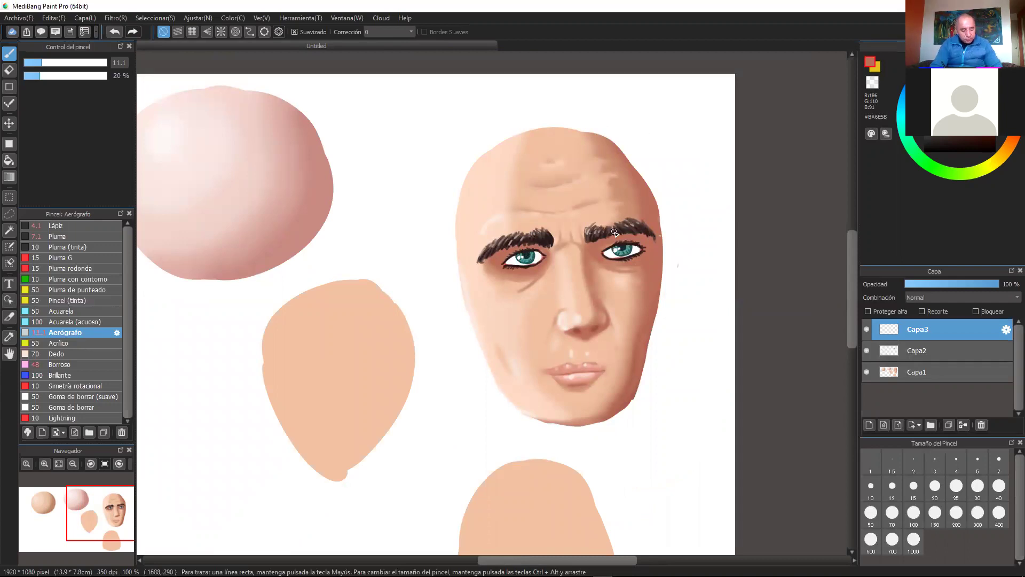
key("ctrl+plus")
key("ctrl+plus")
key("ctrl+plus")
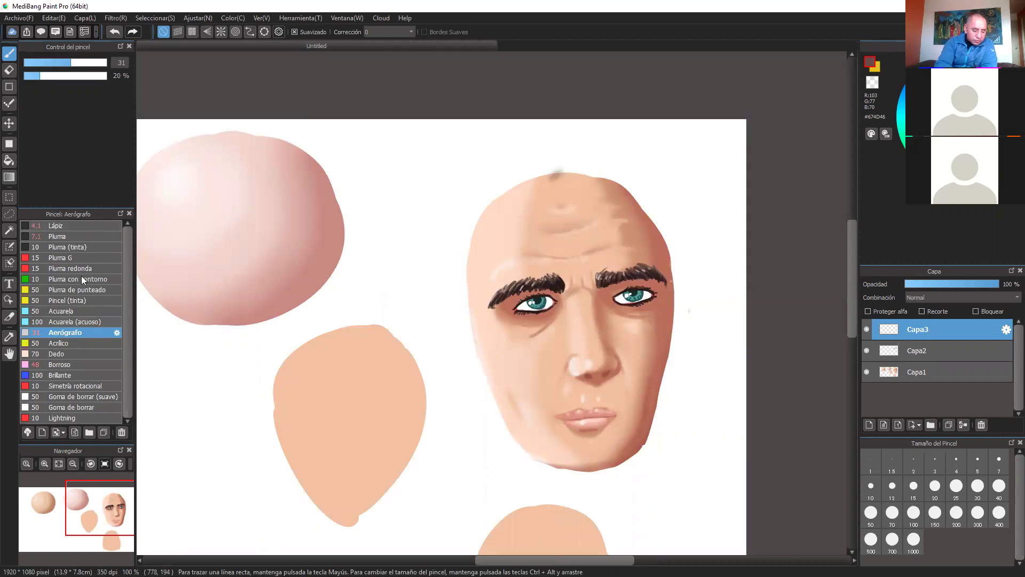
left_click(101, 225)
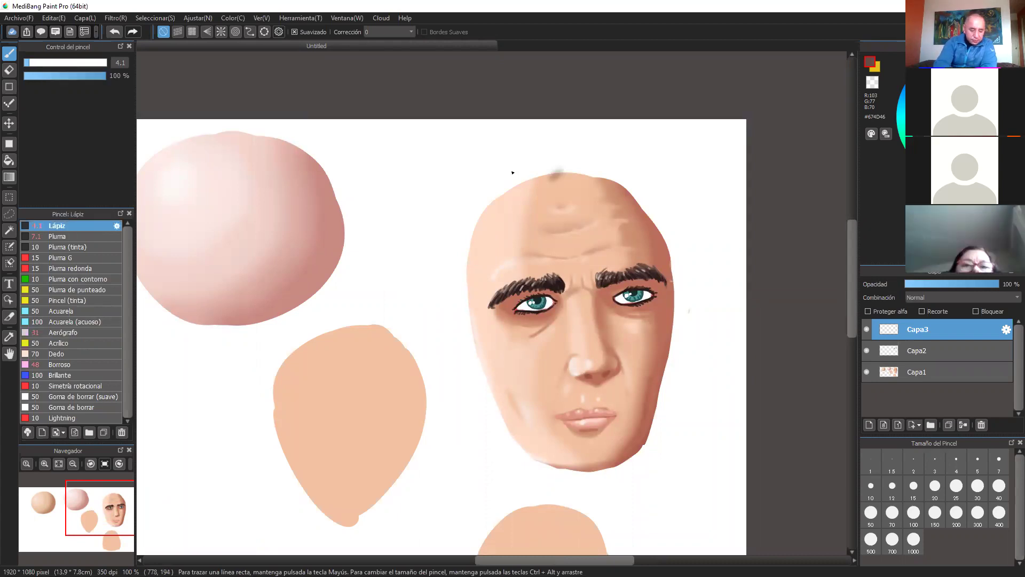
left_click(69, 63)
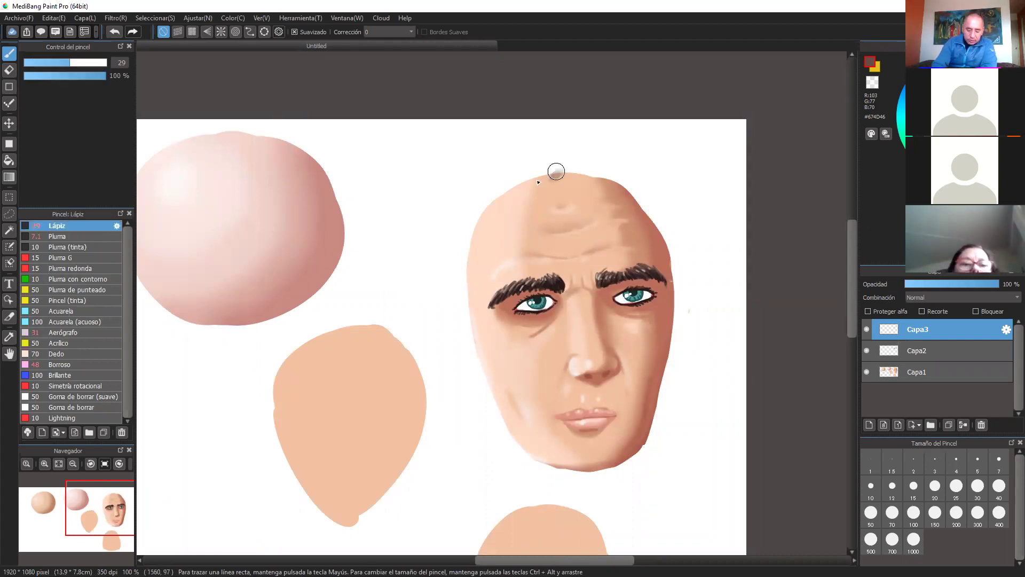
- Paint dark brown hair from the forehead's top centre down the left side of the face to below the jaw
mouse_move(559, 175)
left_mouse_down()
mouse_move(506, 215)
mouse_move(568, 176)
left_mouse_up()
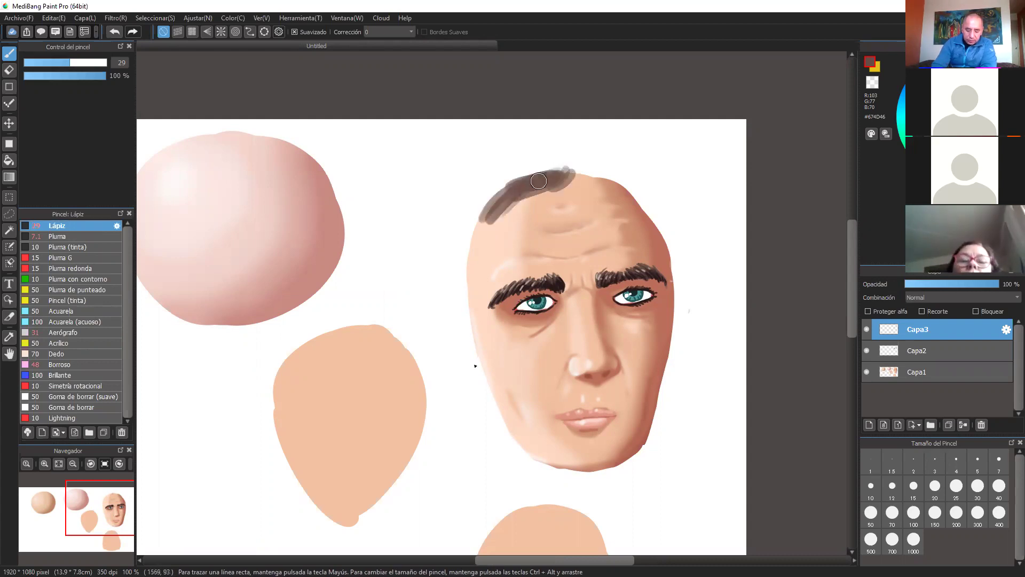
left_click_drag(564, 167, 478, 400)
mouse_move(463, 280)
left_mouse_down()
mouse_move(487, 188)
mouse_move(456, 374)
left_mouse_up()
left_click_drag(480, 198, 469, 364)
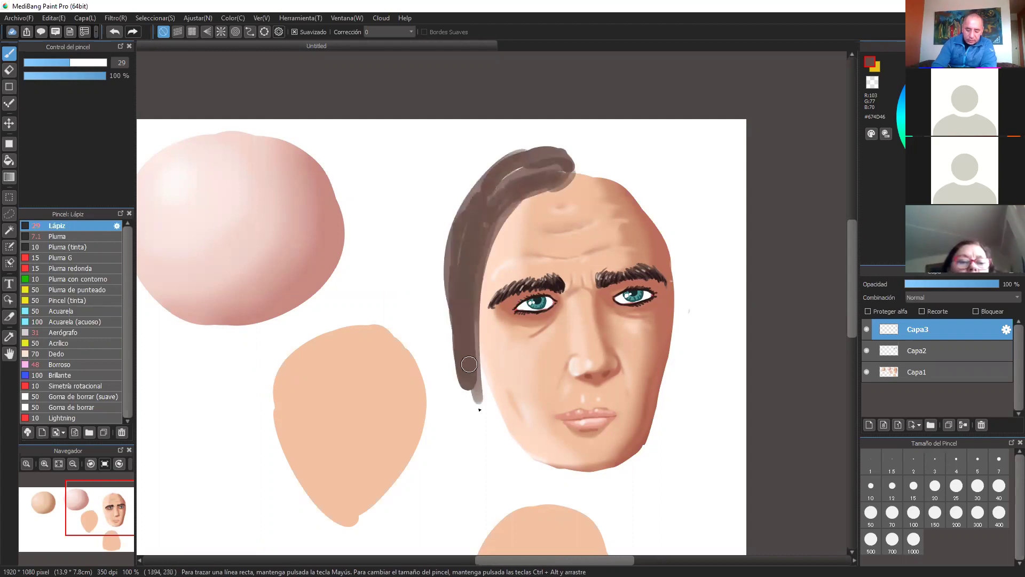
left_click_drag(494, 477, 464, 297)
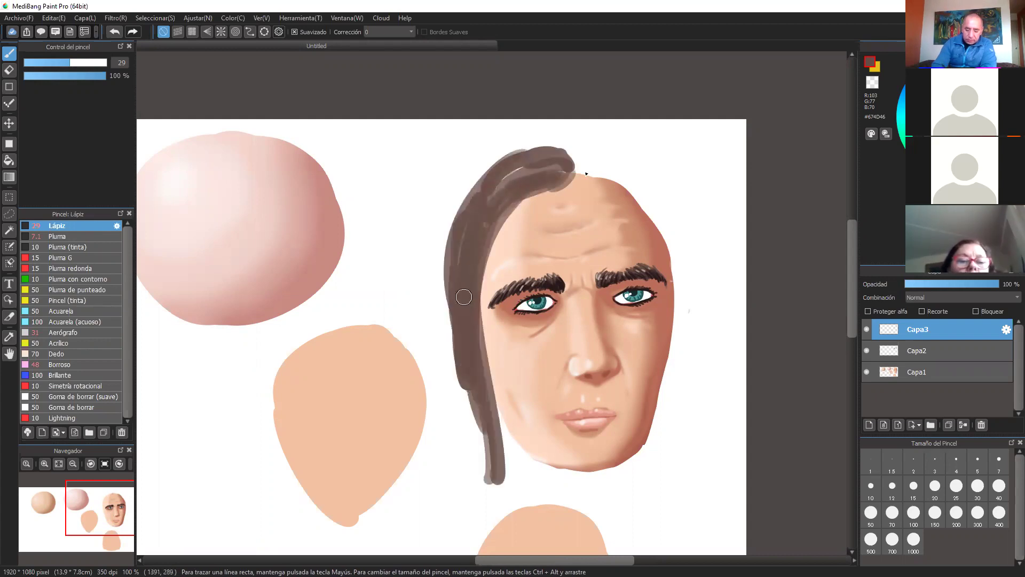
left_click_drag(481, 494, 448, 259)
- Block in hair from the centre parting along the right side of the face down to chin level
left_click_drag(585, 171, 671, 241)
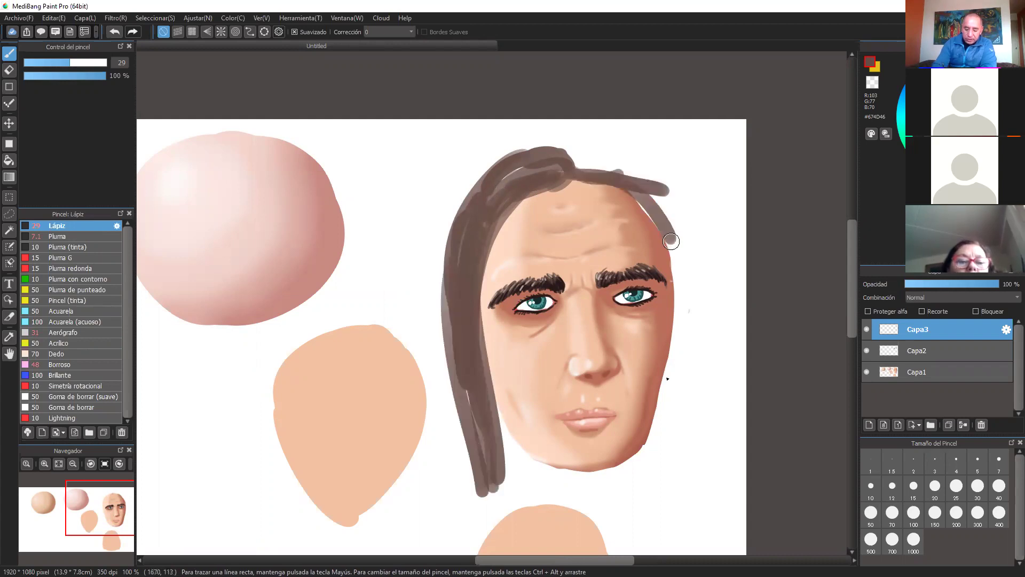
left_click_drag(626, 174, 666, 387)
left_click_drag(675, 227, 670, 482)
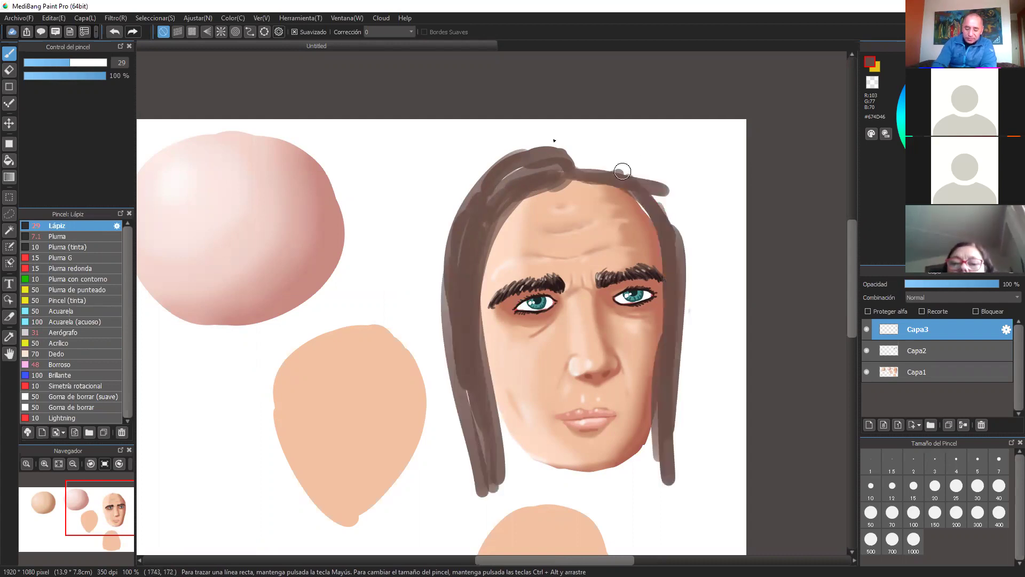
- Add volume over the crown and thicken the hair down the left side of the face
mouse_move(546, 144)
left_mouse_down()
mouse_move(630, 159)
mouse_move(498, 161)
mouse_move(434, 301)
left_mouse_up()
left_click_drag(456, 195, 481, 488)
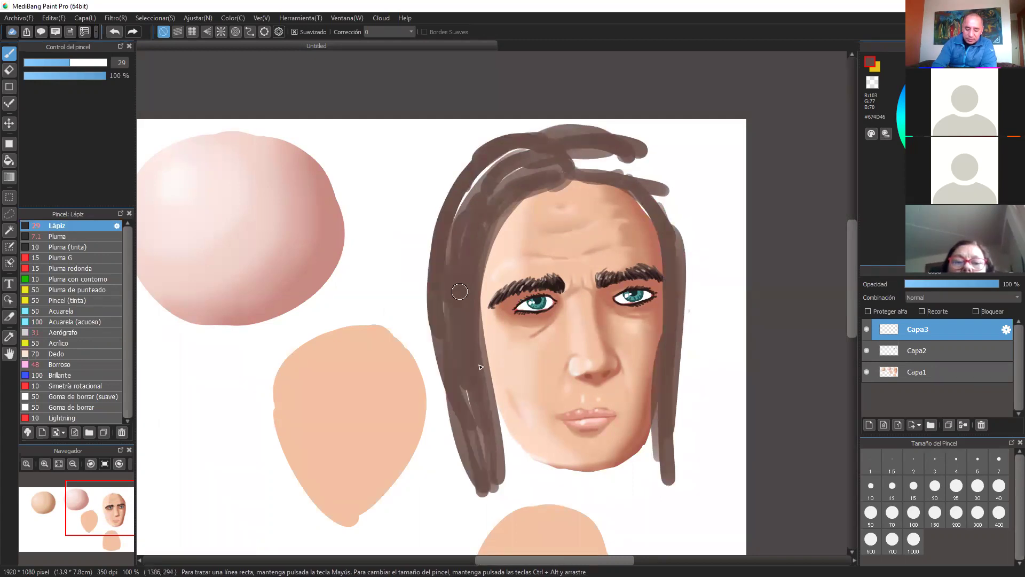
left_click_drag(459, 292, 507, 491)
- Fill the hair between the parting and the right crown, and widen the strands down the right side
left_click_drag(598, 160, 677, 224)
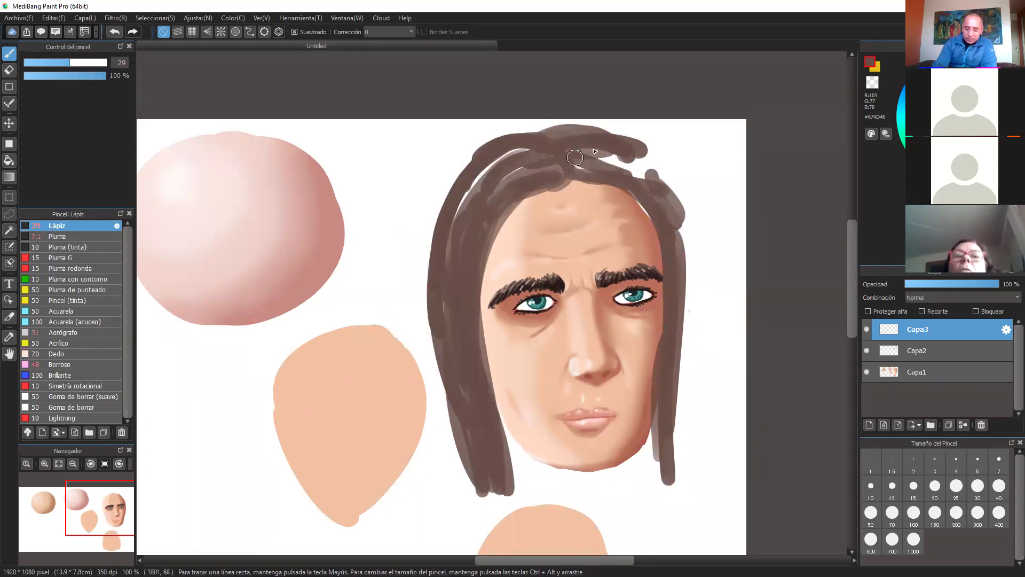
left_click_drag(571, 152, 663, 177)
mouse_move(619, 138)
left_mouse_down()
mouse_move(674, 187)
mouse_move(683, 224)
left_mouse_up()
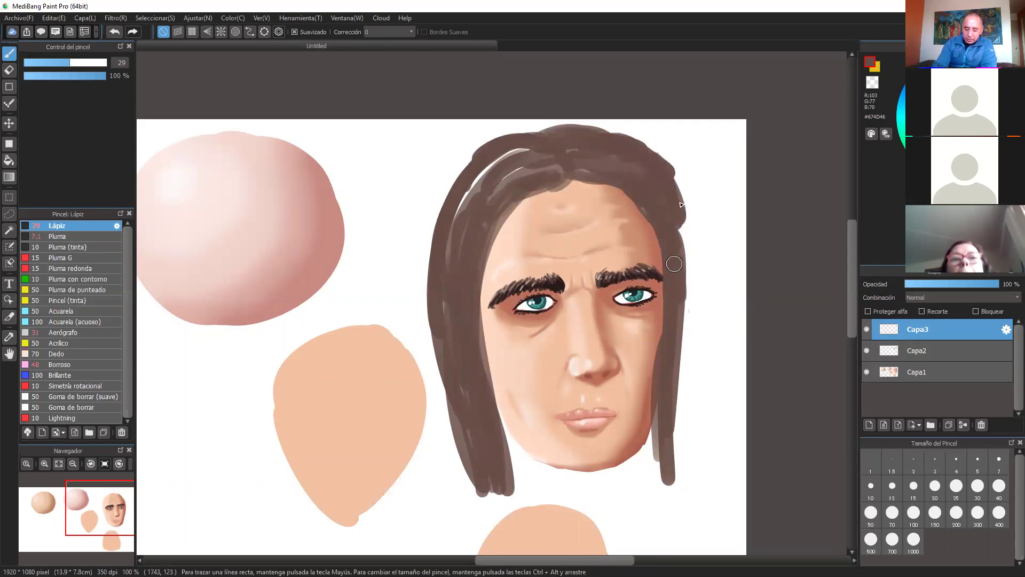
mouse_move(670, 160)
left_mouse_down()
mouse_move(686, 379)
mouse_move(664, 387)
left_mouse_up()
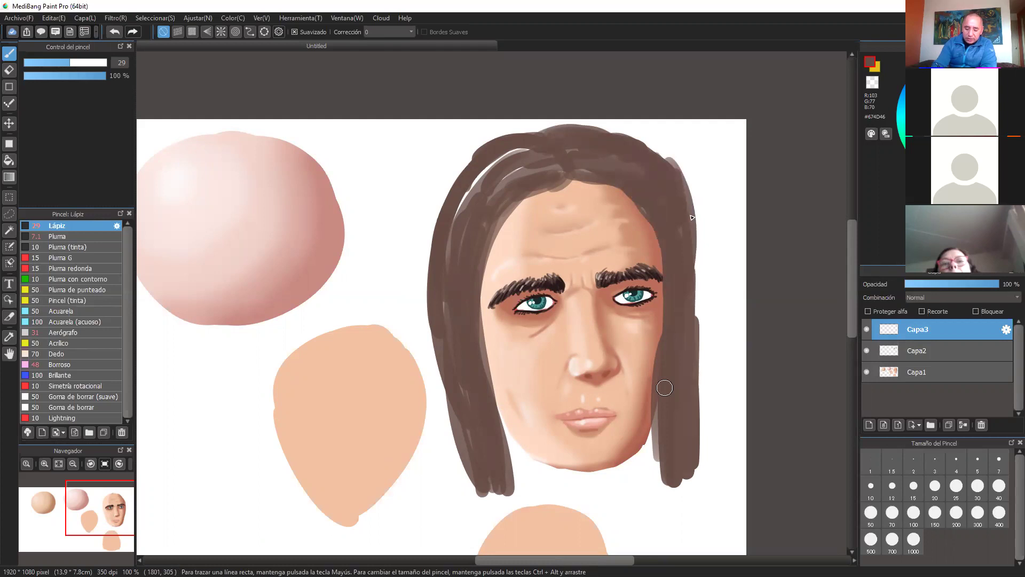
left_click_drag(697, 342, 690, 179)
- Cover the remaining gaps in the hair, widening its left outline and evening out both sides and the crown
left_click_drag(451, 251, 499, 154)
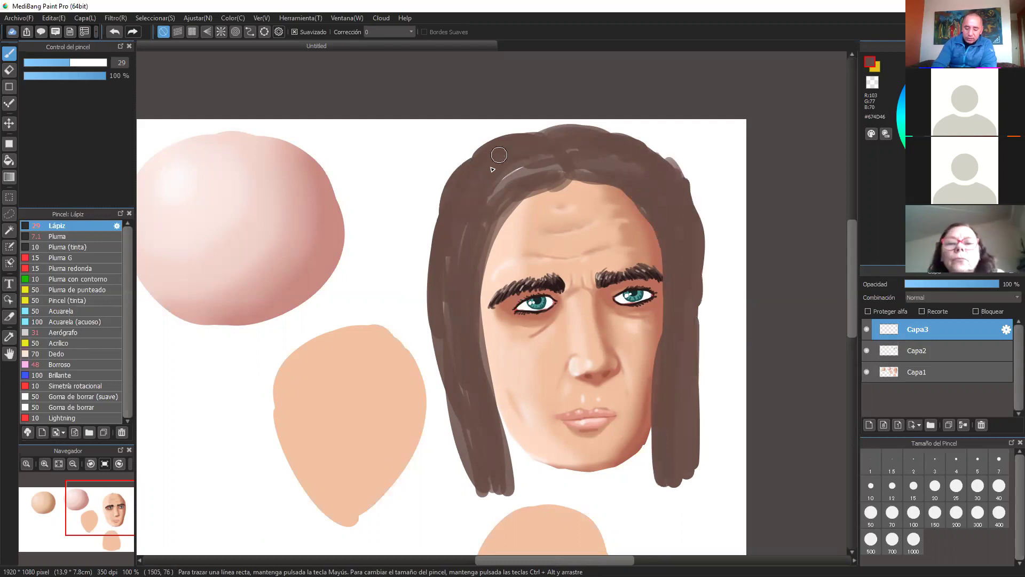
left_click_drag(432, 310, 521, 180)
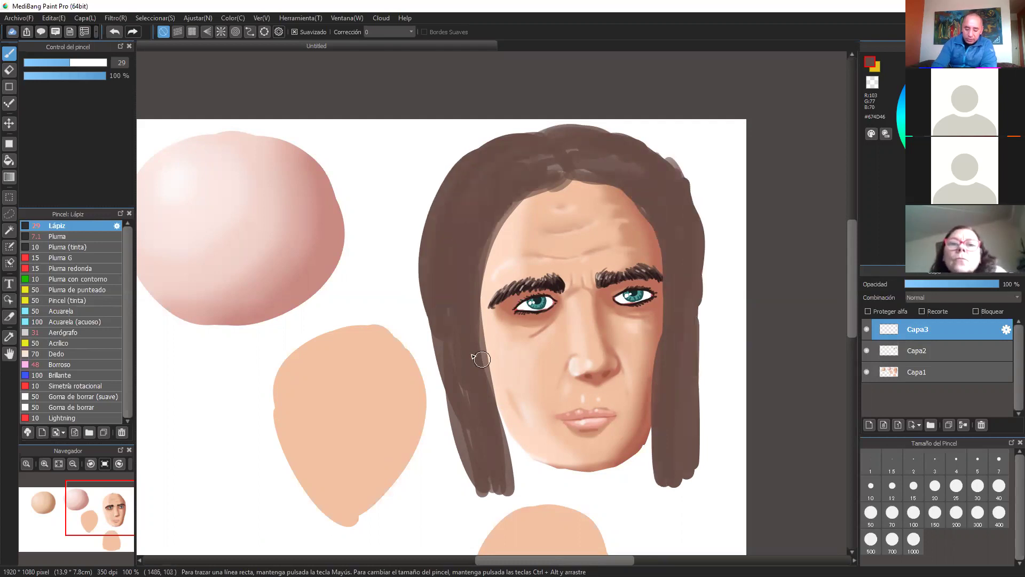
left_click_drag(481, 359, 518, 488)
left_click_drag(458, 400, 473, 483)
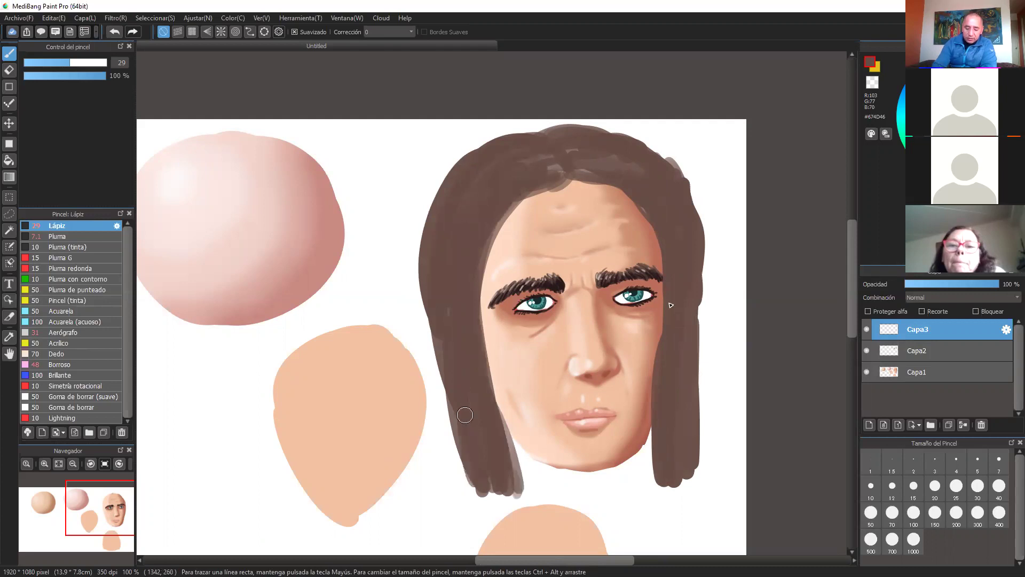
left_click_drag(689, 267, 692, 388)
mouse_move(639, 165)
left_mouse_down()
mouse_move(551, 165)
mouse_move(565, 160)
left_mouse_up()
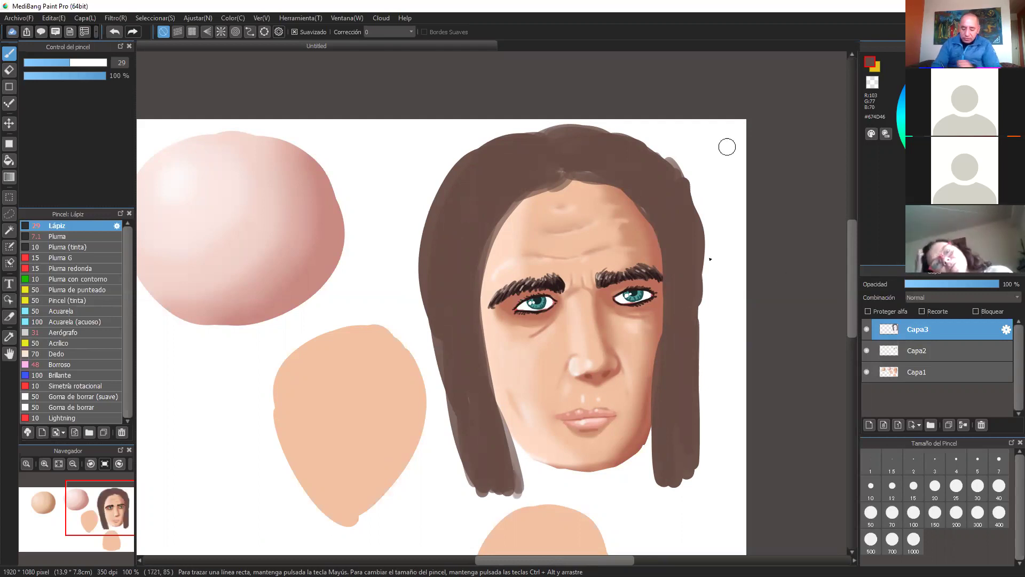
- Sample the darker brown #56433E from the left eyebrow and set the Pencil size to 12.6
scroll(648, 274, "up", 5)
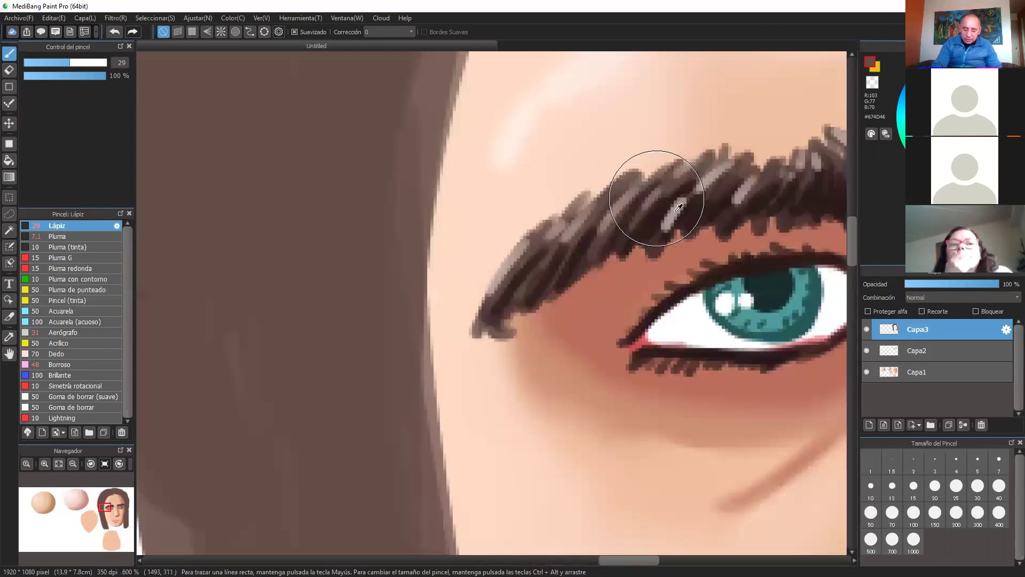
scroll(636, 187, "down", 5)
scroll(632, 220, "up", 3)
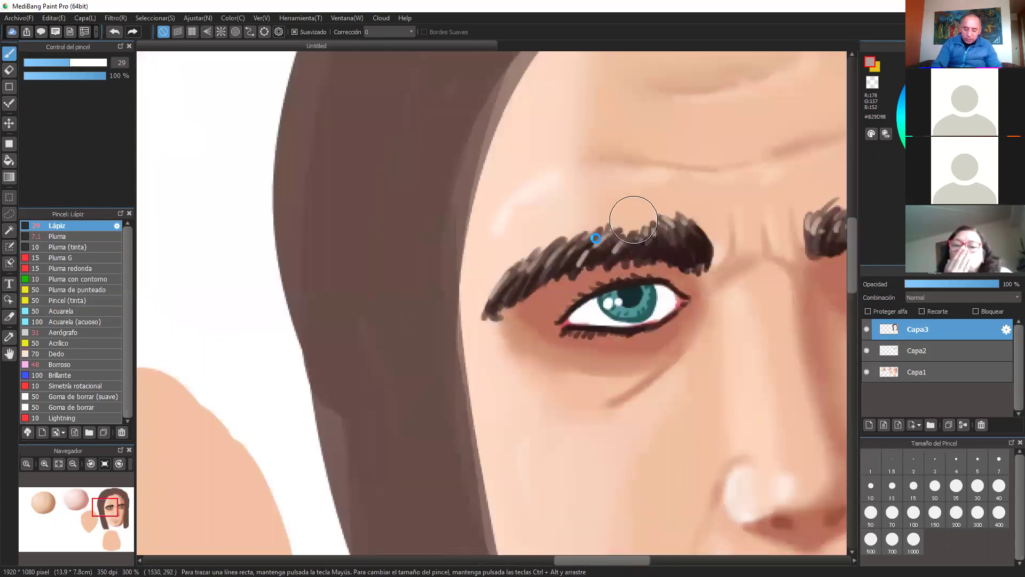
scroll(633, 220, "up", 2)
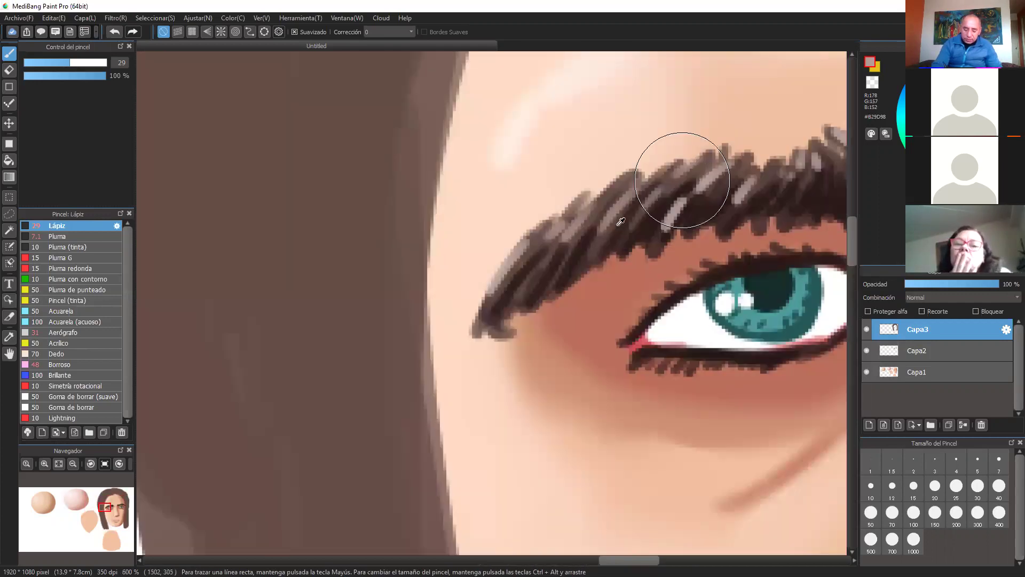
scroll(597, 224, "down", 1)
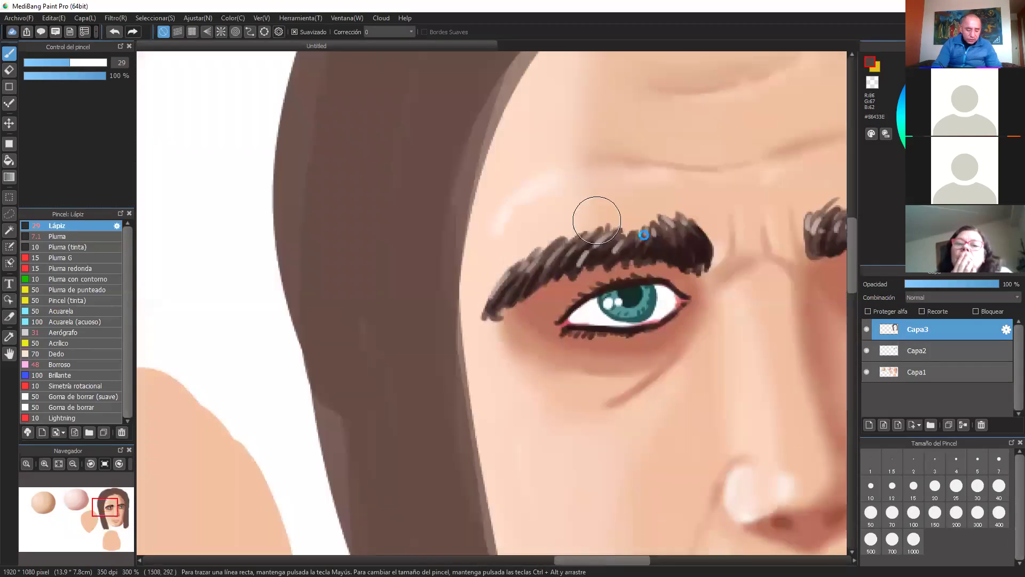
scroll(595, 219, "down", 1)
scroll(639, 238, "down", 2)
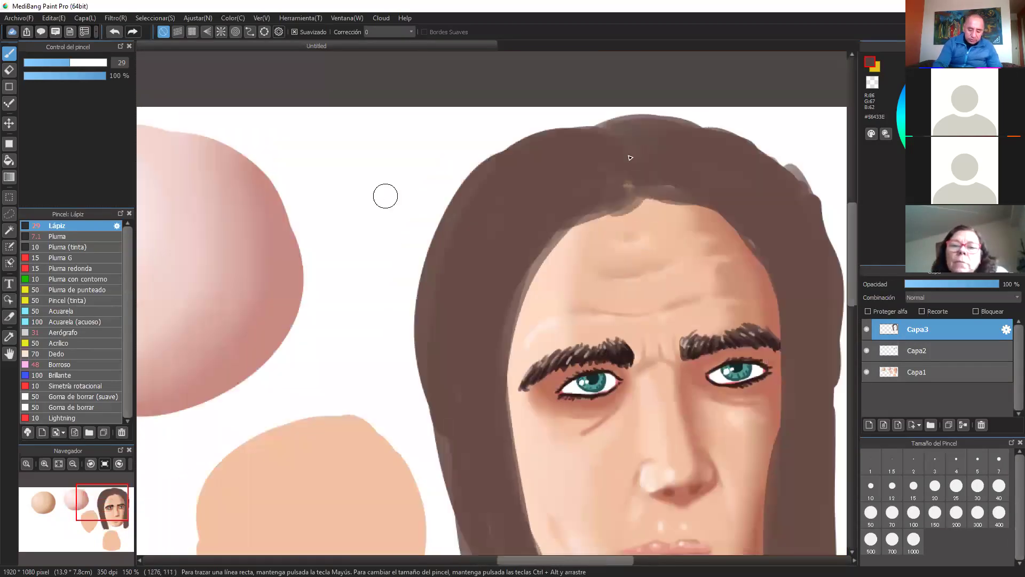
left_click(44, 63)
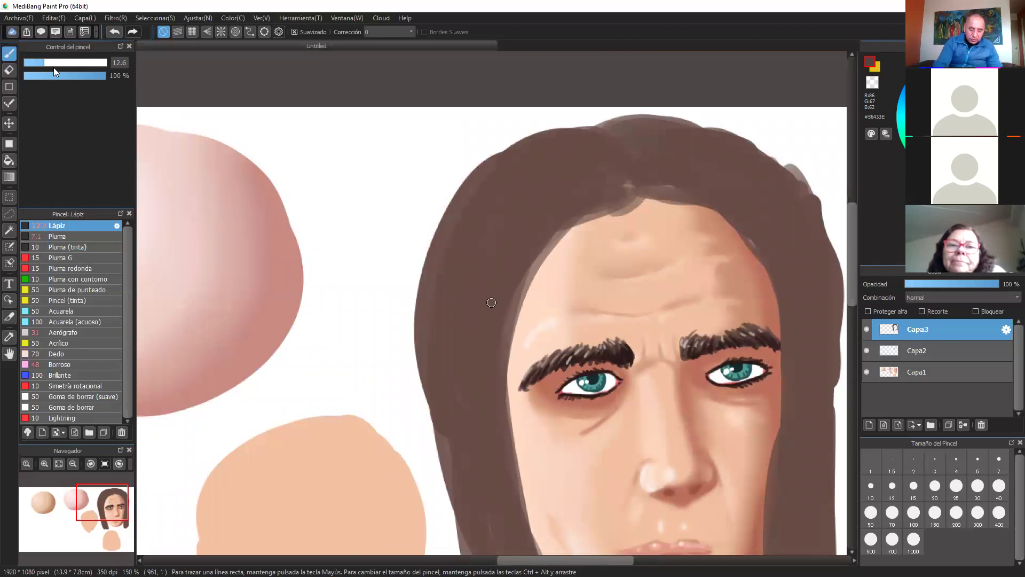
mouse_move(585, 130)
left_mouse_down()
mouse_move(526, 142)
mouse_move(456, 220)
left_mouse_up()
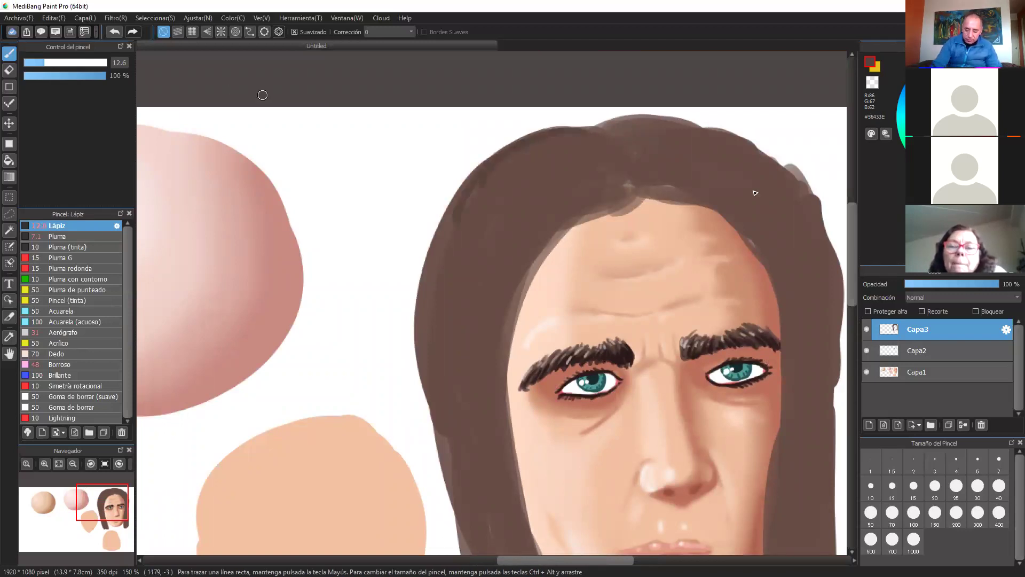
key("ctrl+z")
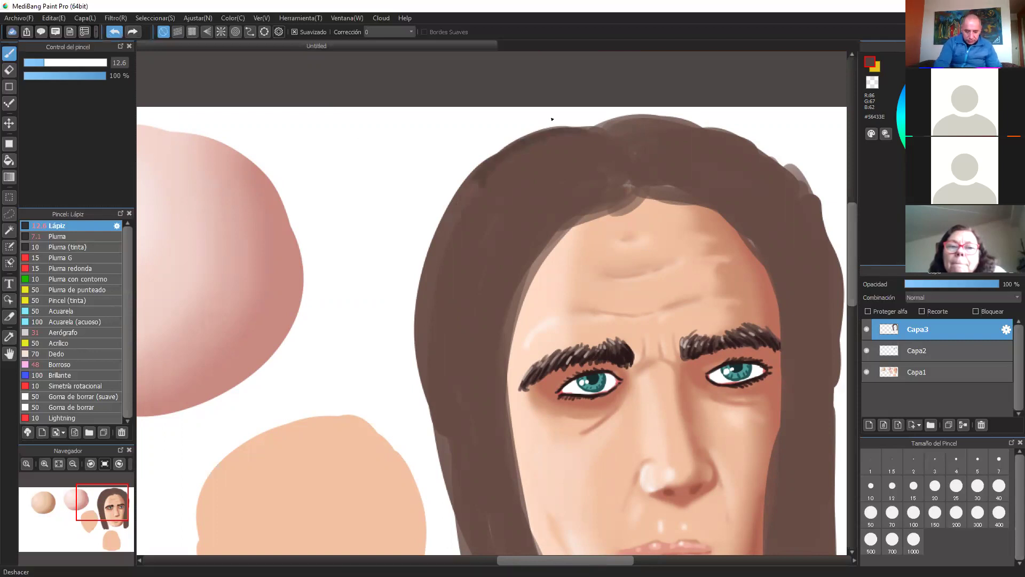
left_click(114, 32)
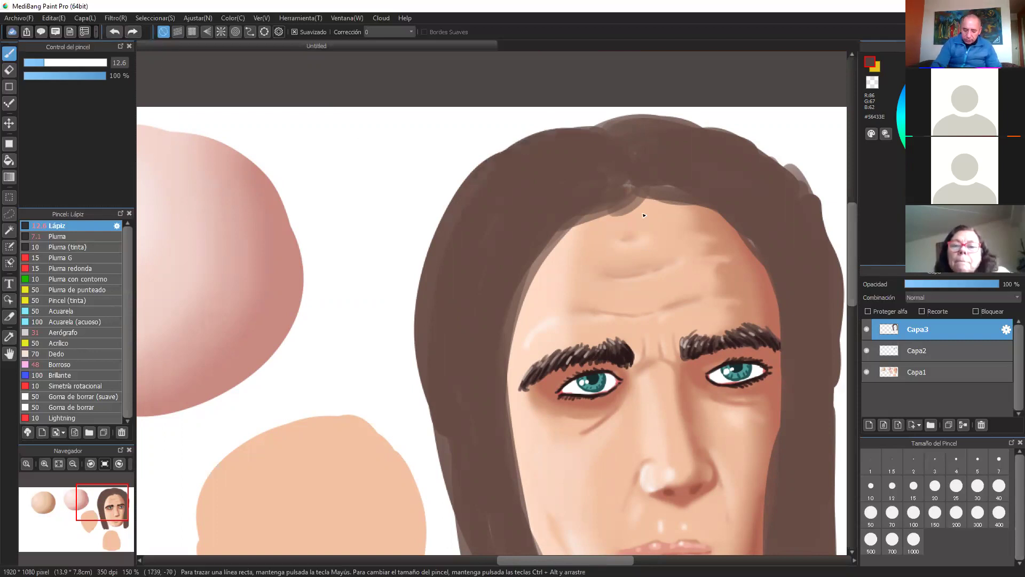
- Paint darker #4F3B36 strands from the parting over the left crown and down the left side of the hair
key("ctrl+minus")
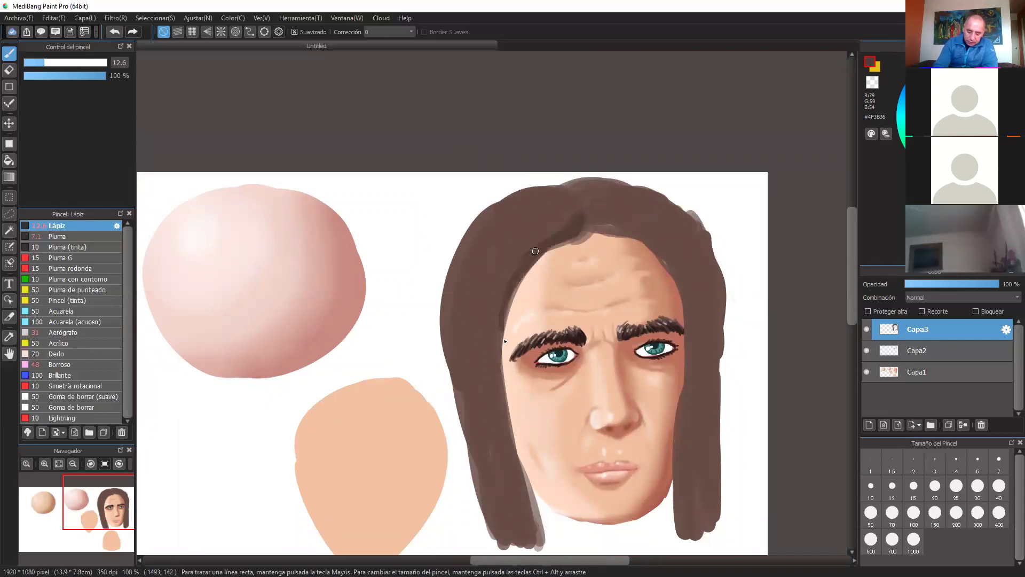
left_click_drag(506, 283, 494, 371)
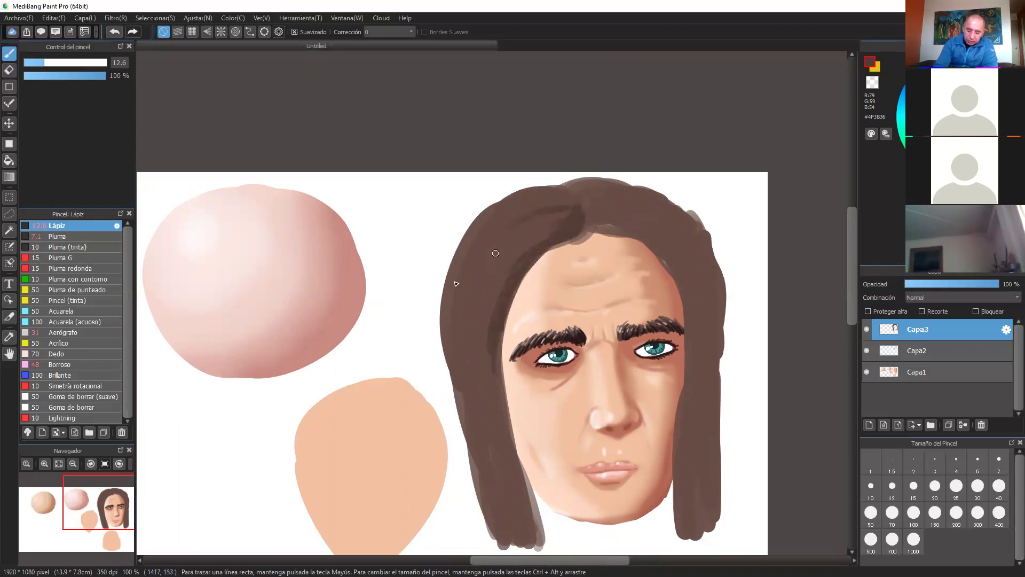
mouse_move(457, 331)
left_mouse_down()
mouse_move(458, 401)
mouse_move(469, 273)
left_mouse_up()
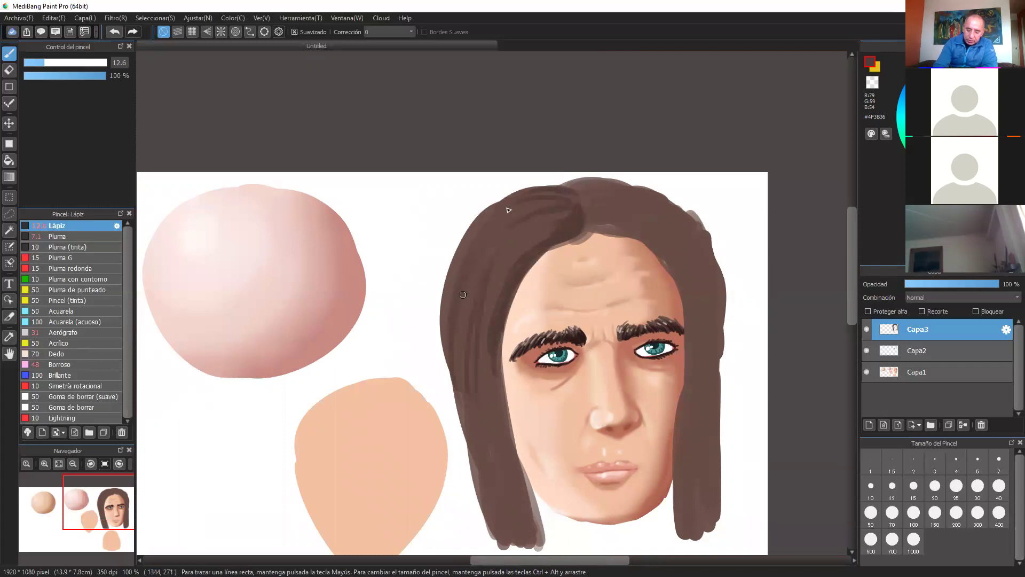
left_click_drag(487, 339, 491, 376)
left_click_drag(531, 266, 497, 389)
left_click_drag(516, 291, 502, 365)
left_click_drag(567, 242, 532, 264)
left_click_drag(491, 320, 483, 399)
mouse_move(496, 355)
left_mouse_down()
mouse_move(513, 475)
mouse_move(491, 465)
left_mouse_up()
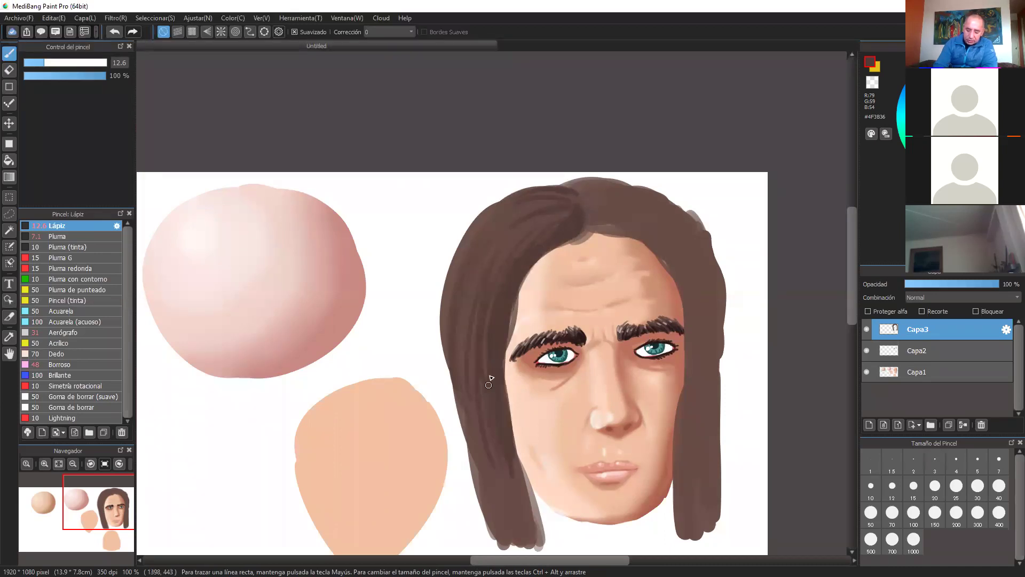
- Extend the darker strands down the lower left lock to its tips and touch up the hair at the left temple
left_click_drag(596, 403, 595, 403)
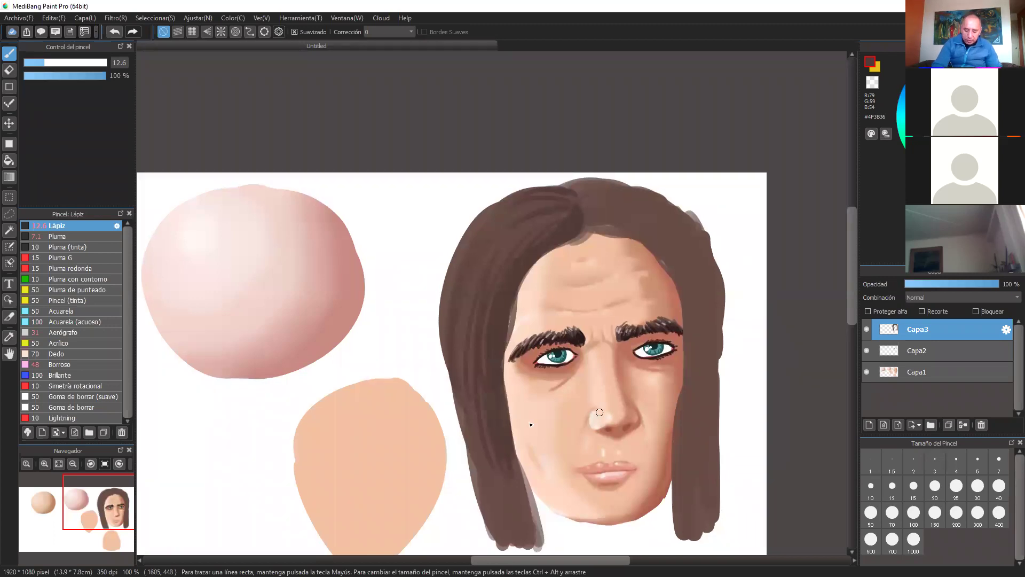
scroll(599, 413, "down", 3)
left_click_drag(533, 434, 537, 459)
mouse_move(462, 309)
left_mouse_down()
mouse_move(497, 451)
mouse_move(457, 319)
mouse_move(484, 417)
left_mouse_up()
left_click_drag(441, 245, 470, 383)
mouse_move(448, 215)
left_mouse_down()
mouse_move(454, 332)
mouse_move(503, 391)
left_mouse_up()
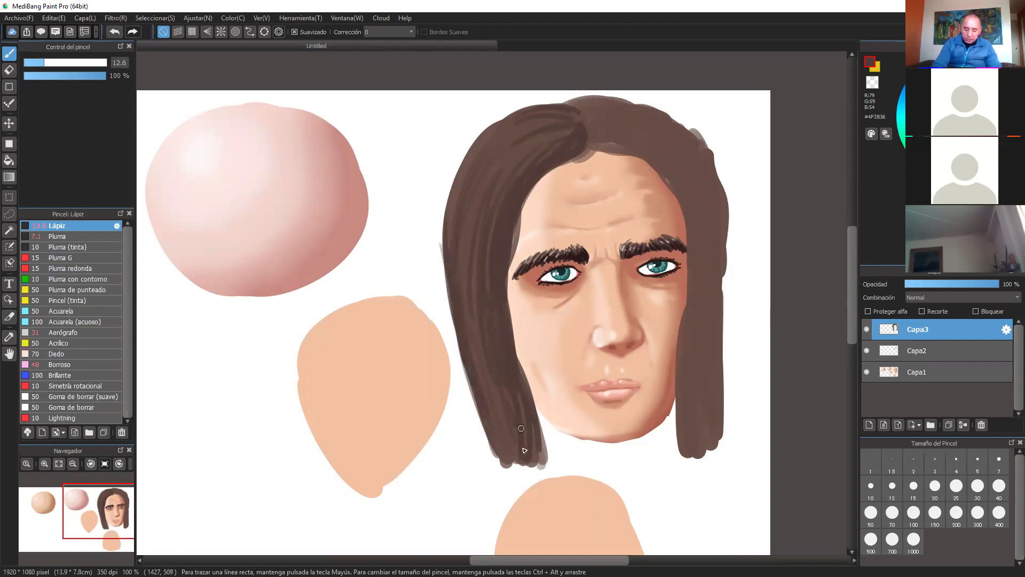
mouse_move(541, 466)
left_mouse_down()
mouse_move(539, 427)
mouse_move(547, 468)
left_mouse_up()
left_click_drag(526, 214, 513, 260)
- Paint darker strands from the parting along the right hairline and over the right crown
left_click_drag(591, 144, 646, 153)
left_click_drag(587, 104, 583, 122)
left_click_drag(648, 157, 679, 203)
left_click_drag(674, 136, 711, 252)
- Cover the right lock with long darker strands down to its tips and touch up the crown and left temple
left_click_drag(690, 200, 681, 396)
left_click_drag(705, 221, 705, 439)
left_click_drag(718, 313, 714, 450)
left_click_drag(719, 271, 714, 431)
left_click_drag(691, 377, 689, 466)
left_click_drag(720, 143, 714, 257)
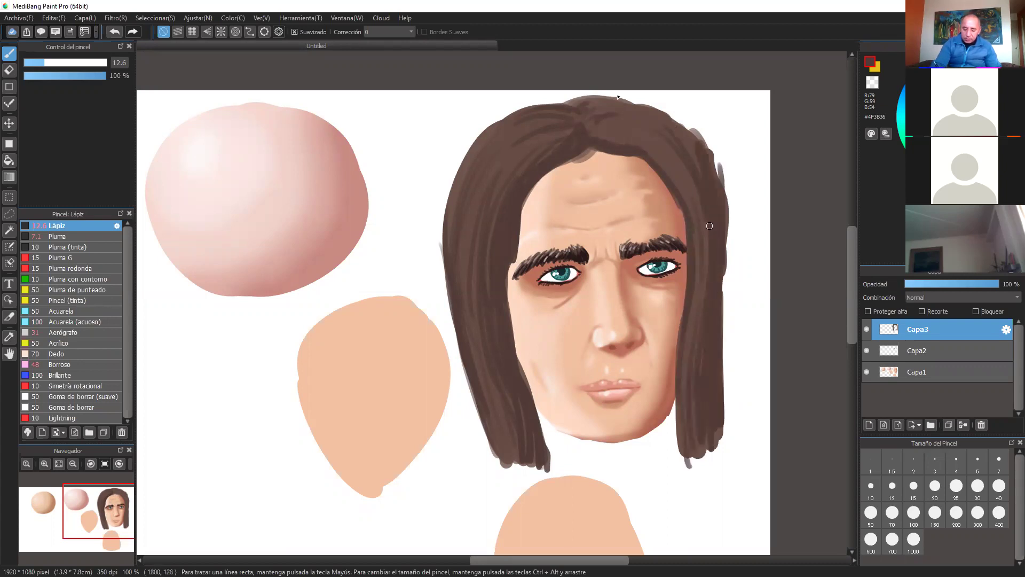
mouse_move(619, 96)
left_mouse_down()
mouse_move(667, 113)
mouse_move(679, 145)
left_mouse_up()
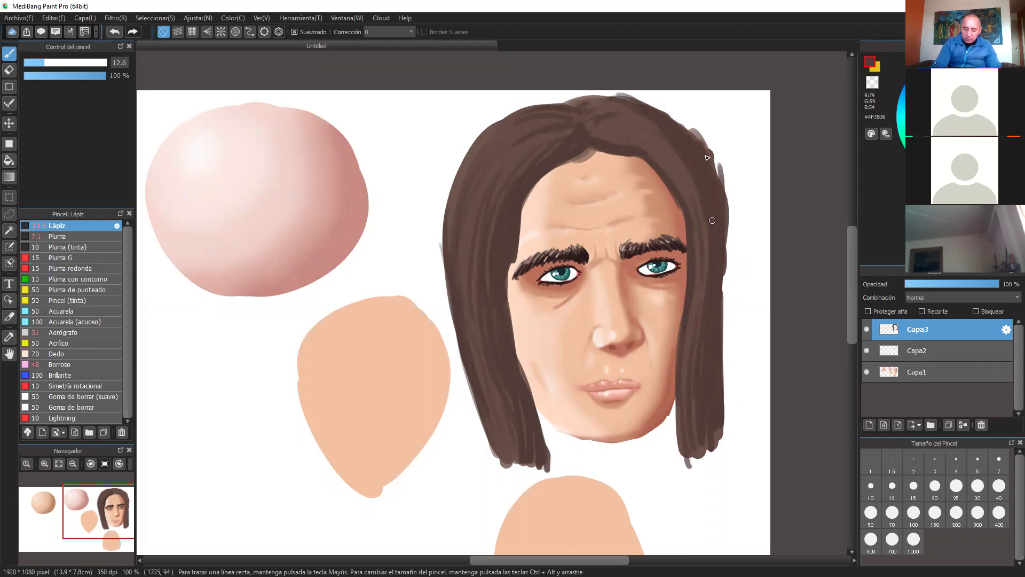
left_click_drag(703, 263, 697, 449)
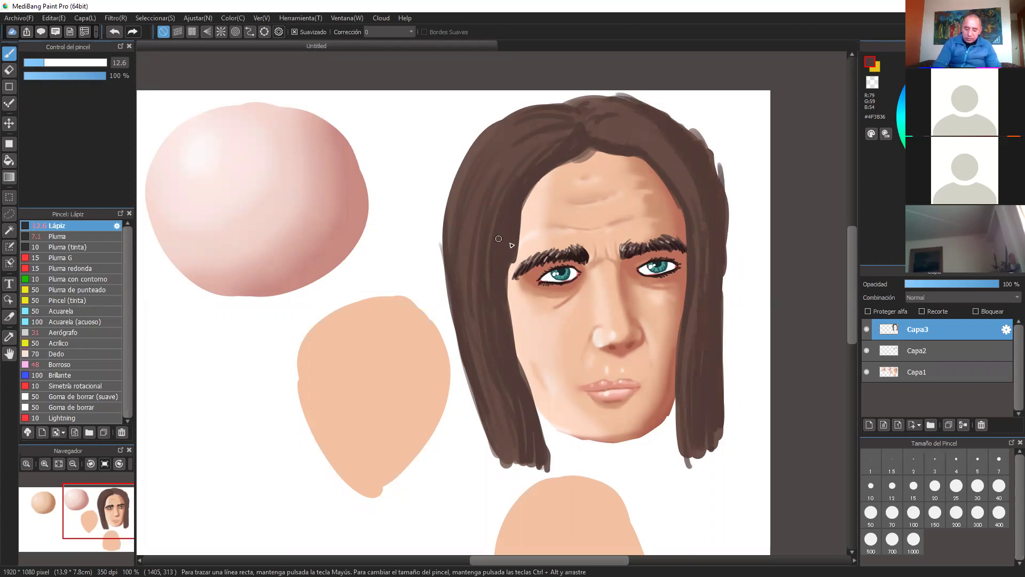
left_click_drag(511, 259, 507, 308)
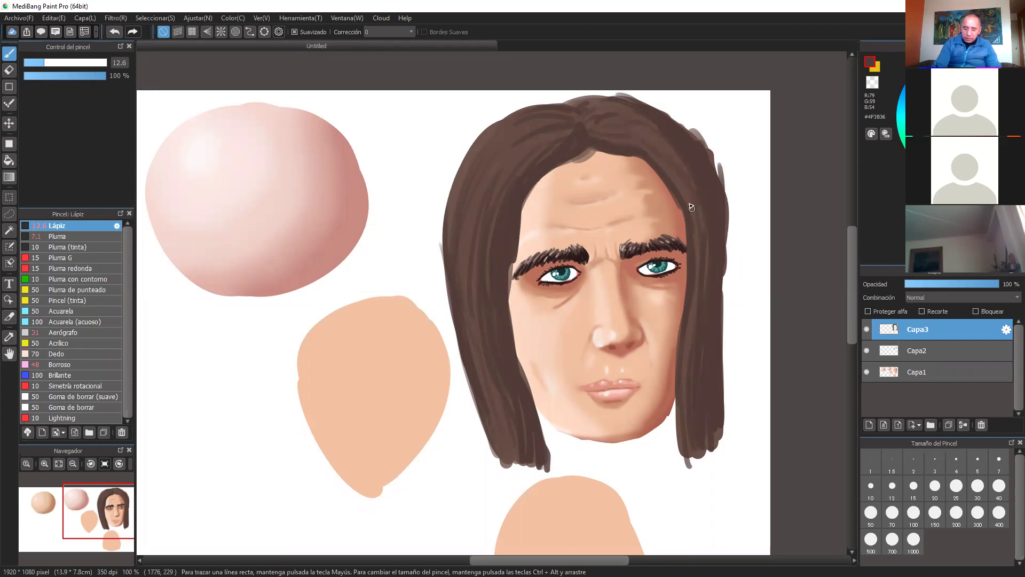
- Set the brush colour to #3E2A26 and deepen the shadow from the parting down the inner edge of the left hair
left_click(951, 137)
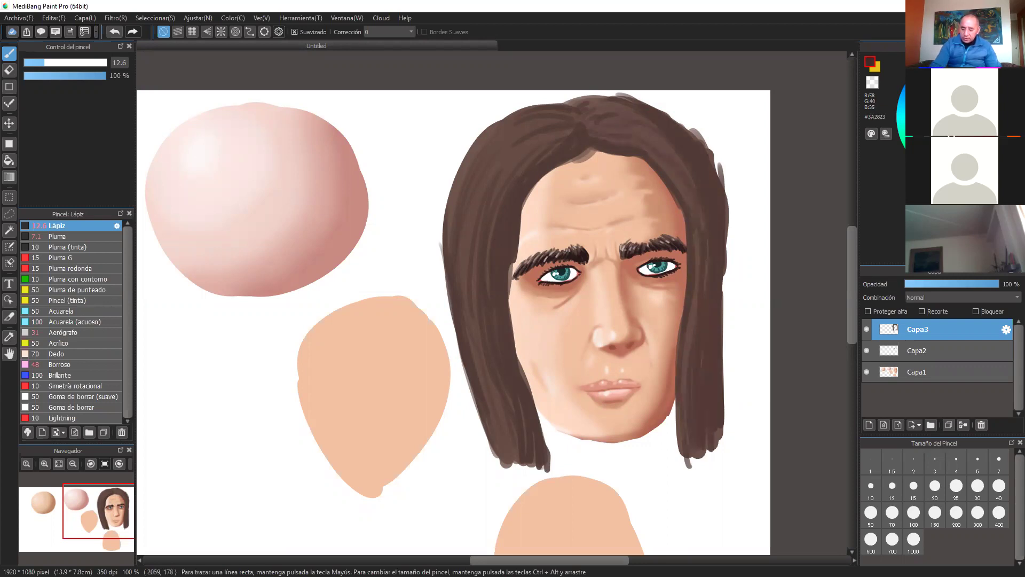
left_click(951, 135)
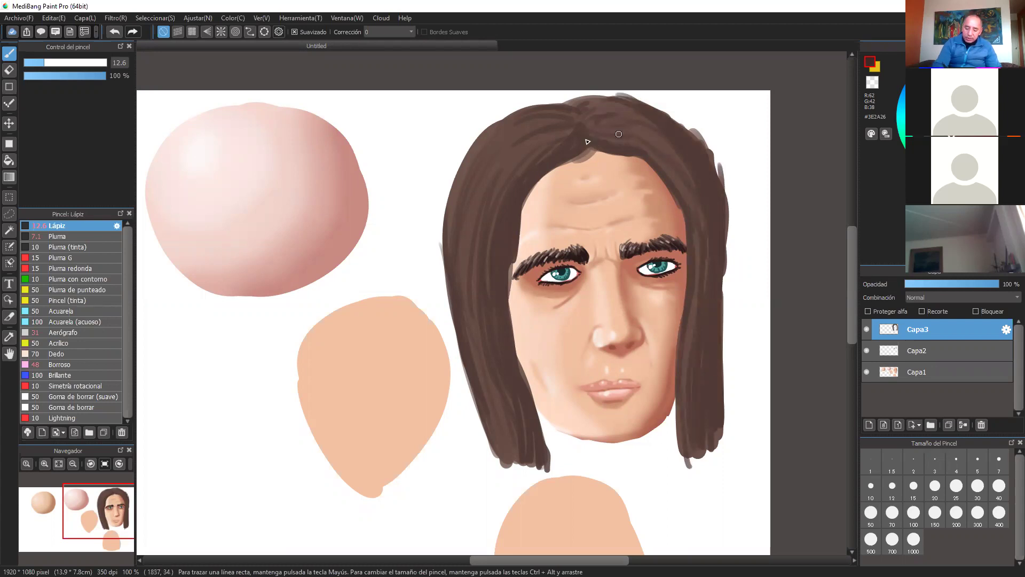
mouse_move(584, 133)
left_mouse_down()
mouse_move(558, 162)
mouse_move(567, 142)
left_mouse_up()
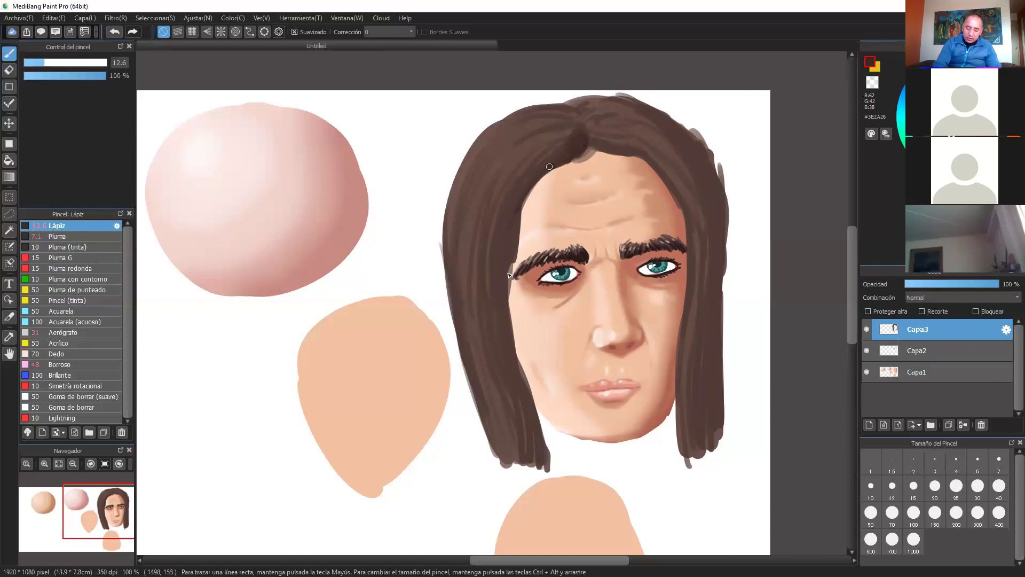
mouse_move(550, 166)
left_mouse_down()
mouse_move(510, 199)
mouse_move(511, 357)
left_mouse_up()
left_click_drag(507, 267, 516, 379)
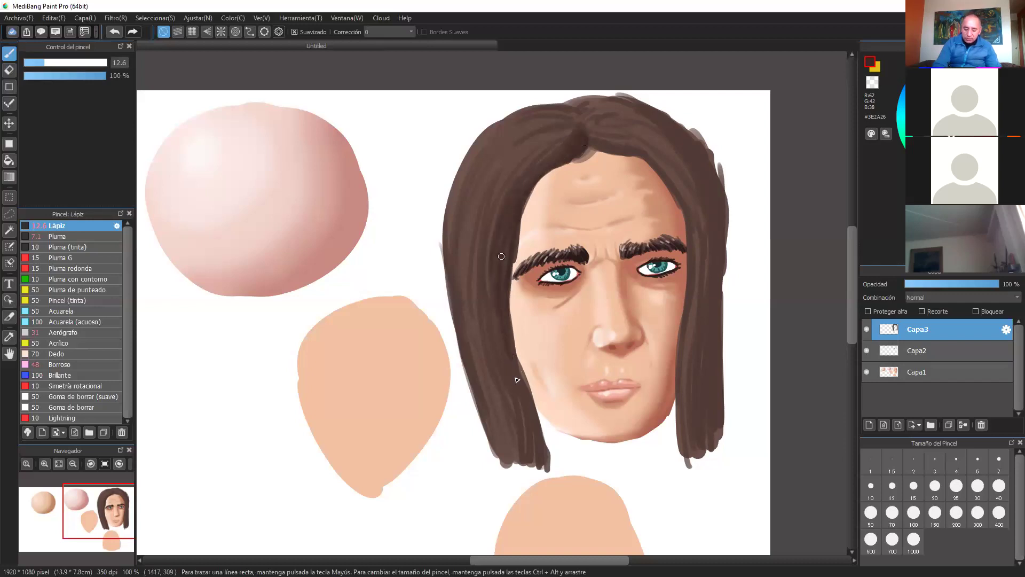
left_click_drag(501, 257, 530, 415)
mouse_move(519, 353)
left_mouse_down()
mouse_move(538, 461)
mouse_move(537, 426)
mouse_move(508, 392)
left_mouse_up()
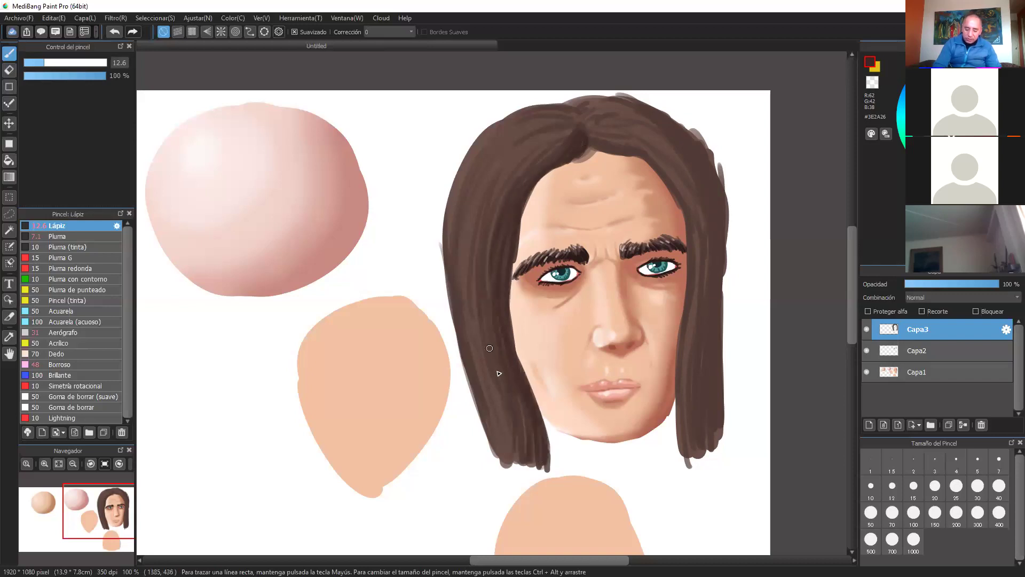
left_click_drag(490, 349, 512, 443)
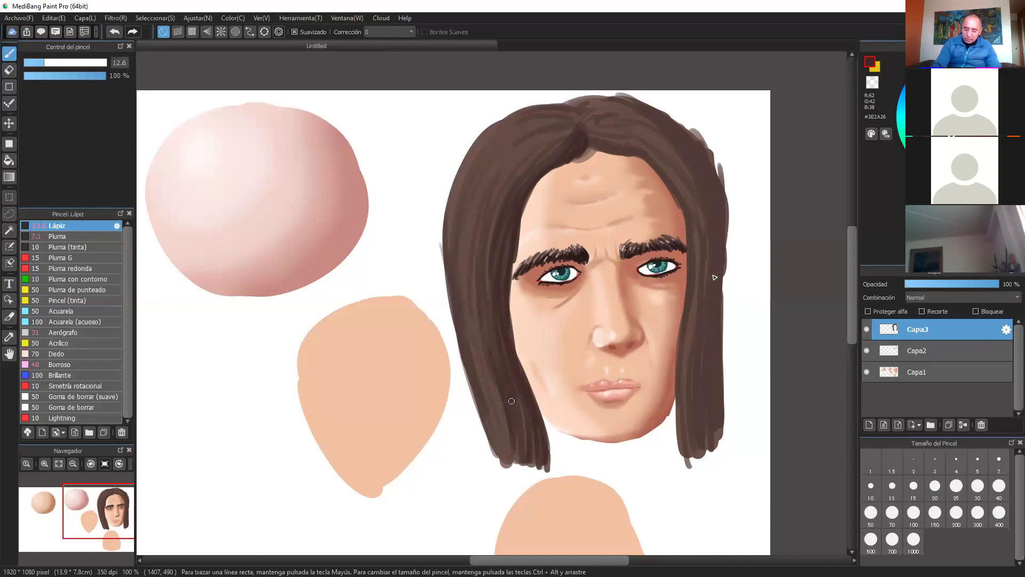
- Deepen the right lock and right crown with #3E2A26 strands, and extend the tips of the left lock
left_click_drag(698, 442, 710, 301)
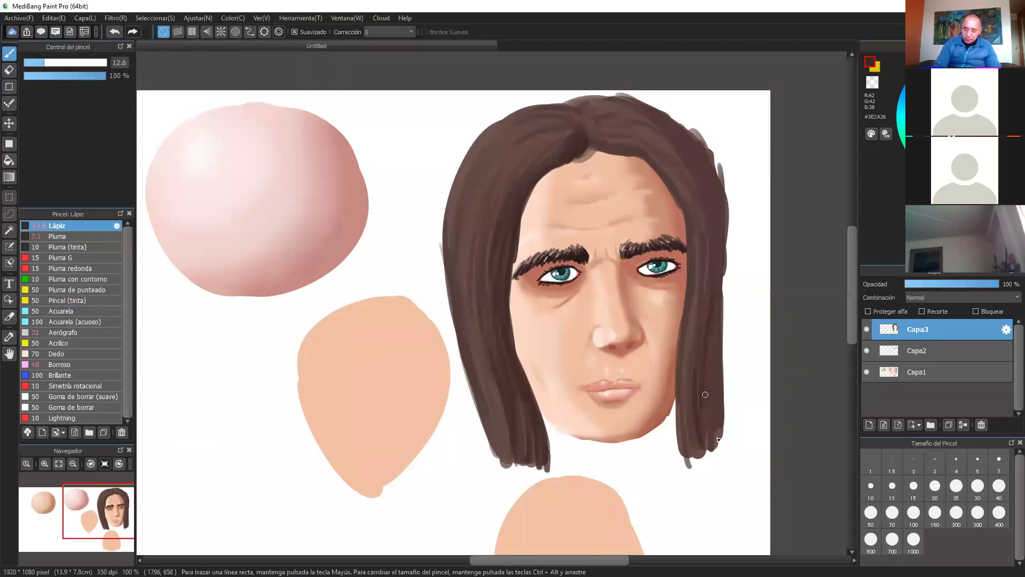
left_click_drag(705, 447, 717, 319)
left_click_drag(720, 439, 719, 299)
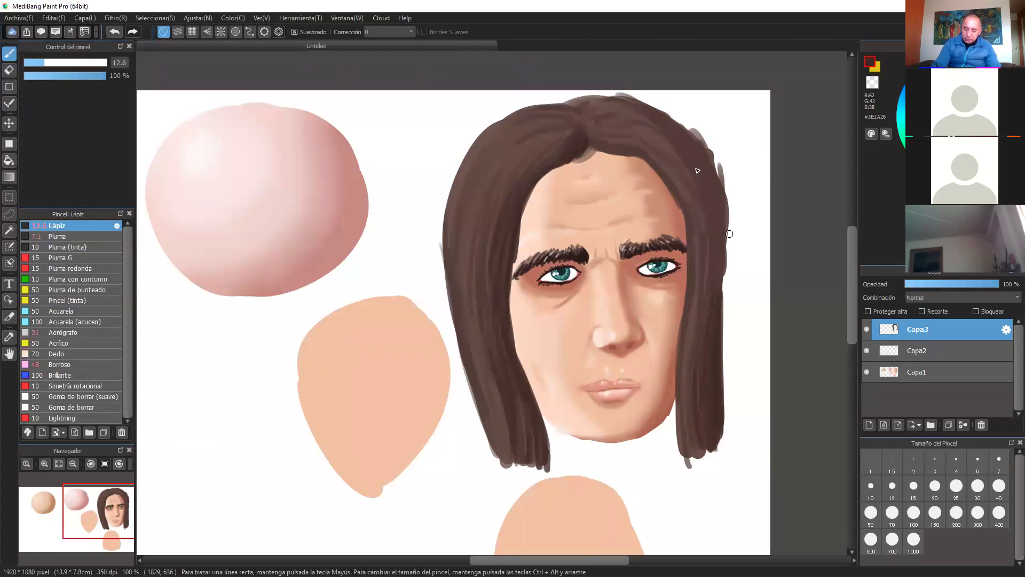
left_click_drag(729, 234, 724, 214)
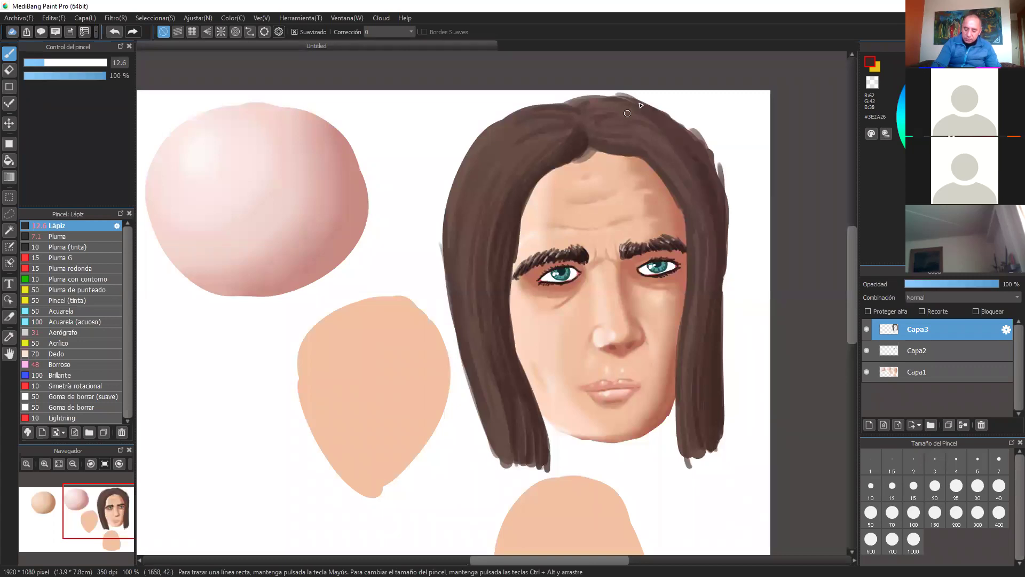
left_click_drag(627, 113, 701, 158)
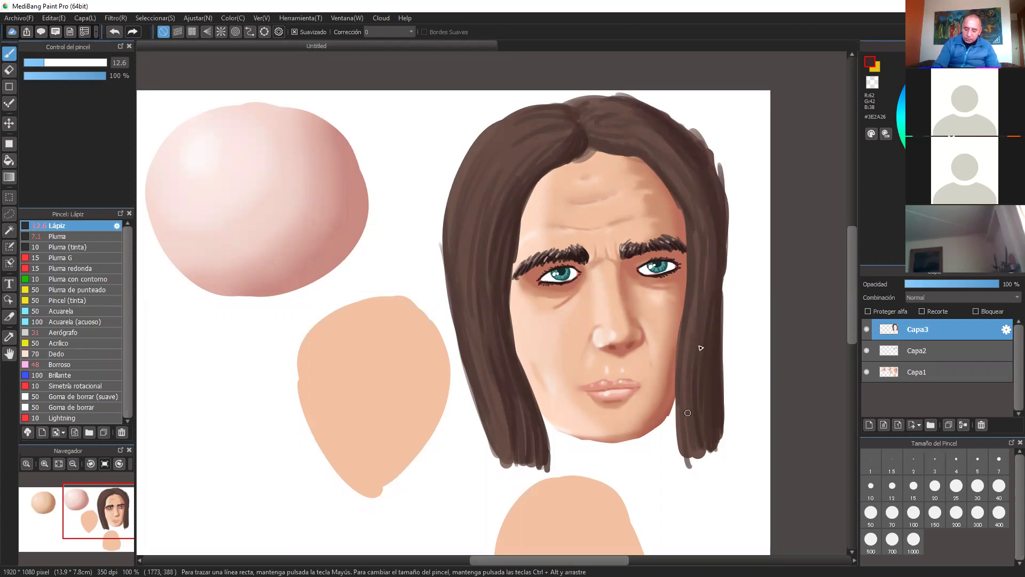
left_click_drag(687, 413, 695, 450)
left_click_drag(526, 412, 550, 466)
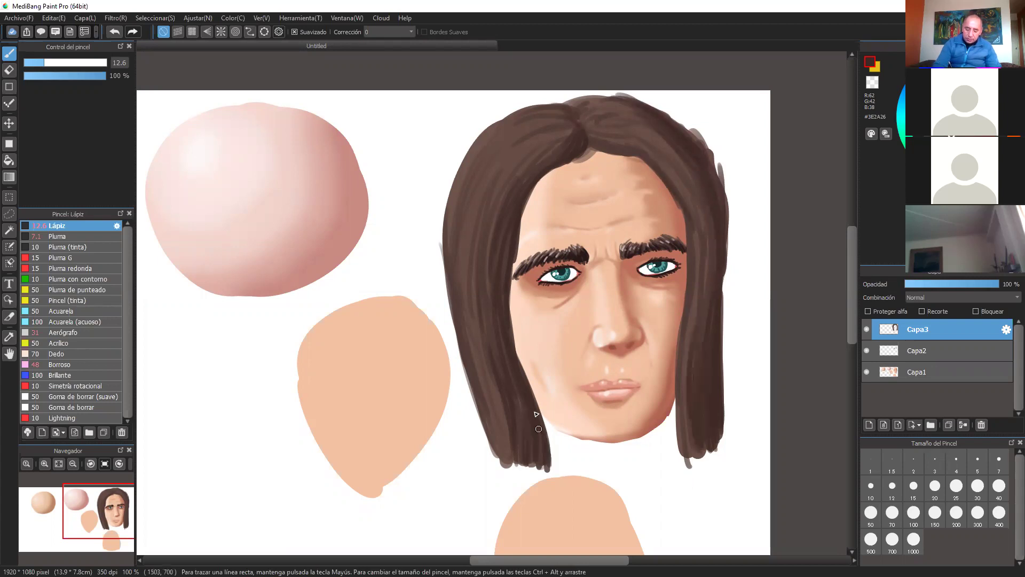
left_click_drag(539, 429, 564, 471)
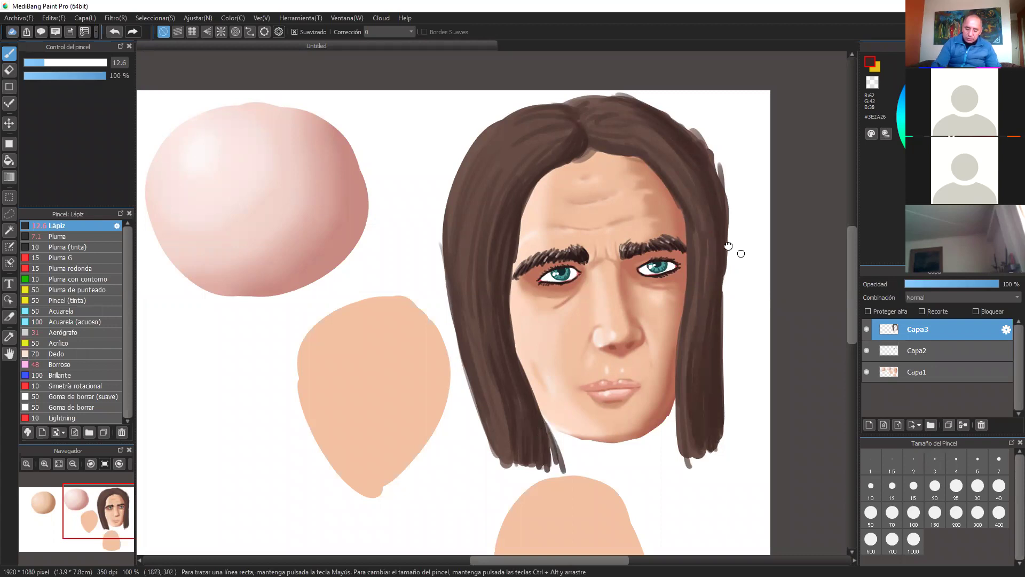
- Switch to the lighter brown #8B6C64 and paint highlight strands from the parting down the left side of the hair
scroll(741, 253, "up", 1)
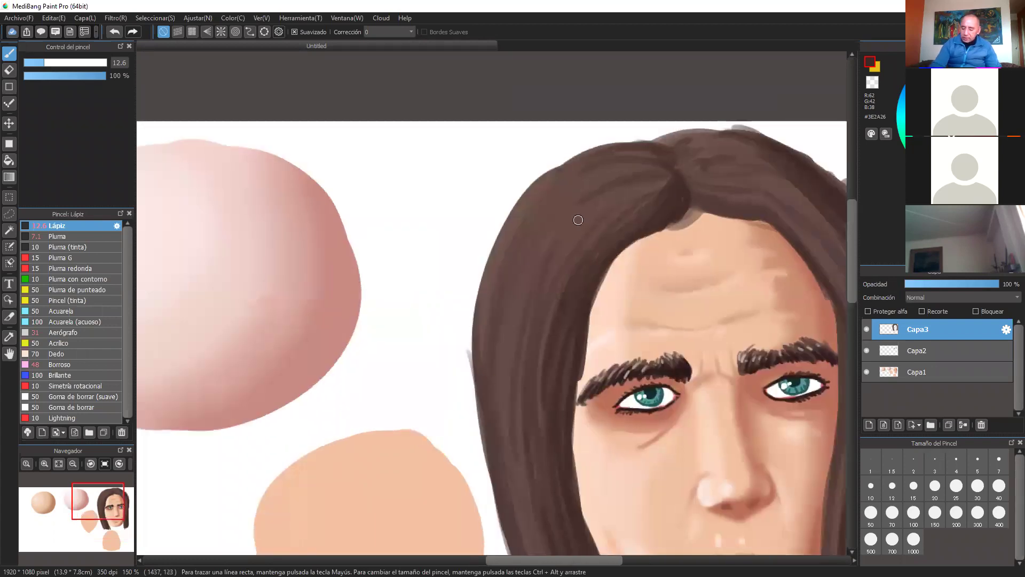
left_click(588, 210, "alt")
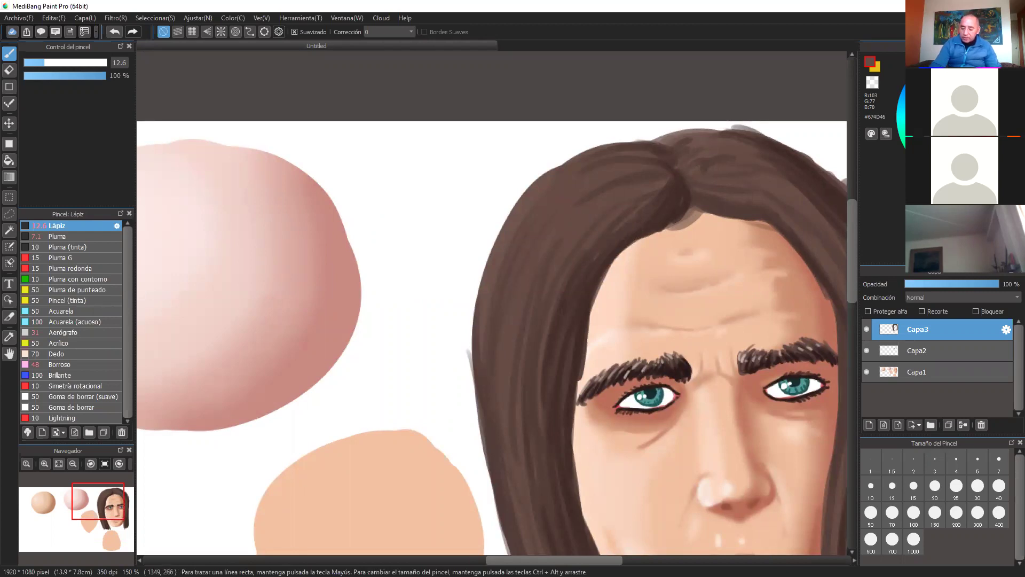
left_click(543, 251, "alt")
left_click(545, 249, "alt")
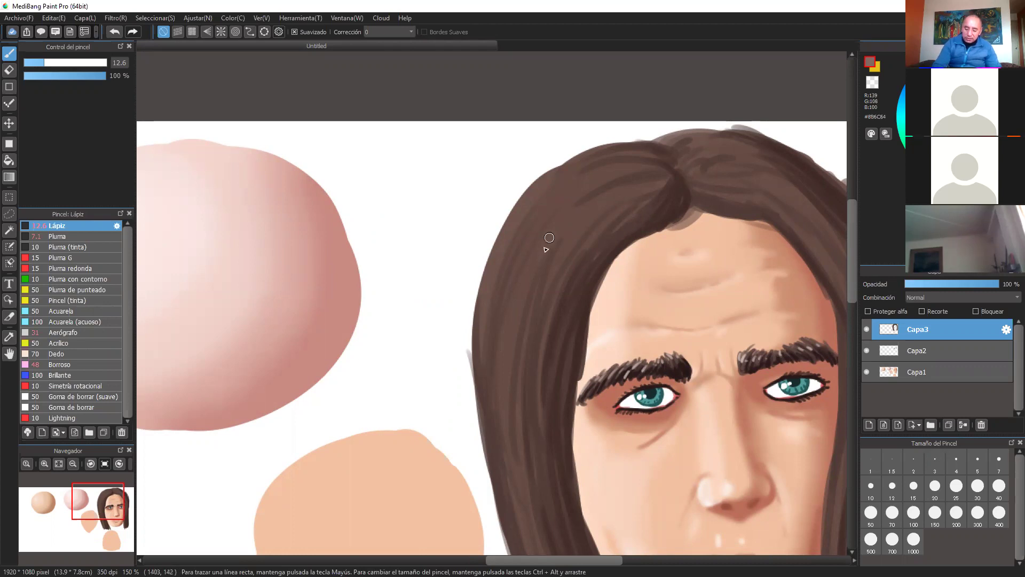
left_click_drag(558, 217, 497, 374)
left_click_drag(541, 254, 504, 441)
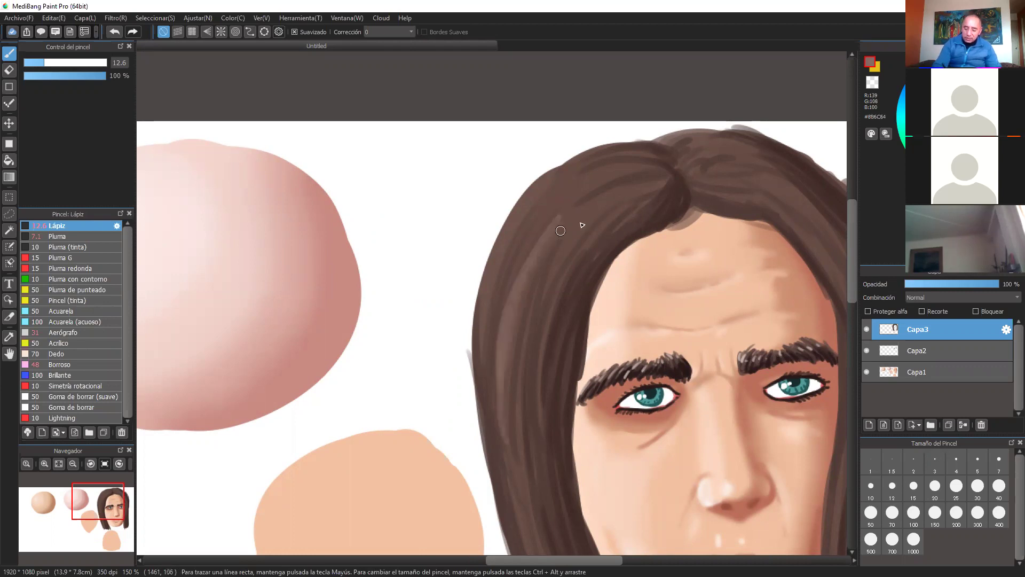
left_click_drag(636, 181, 559, 257)
left_click_drag(666, 176, 594, 212)
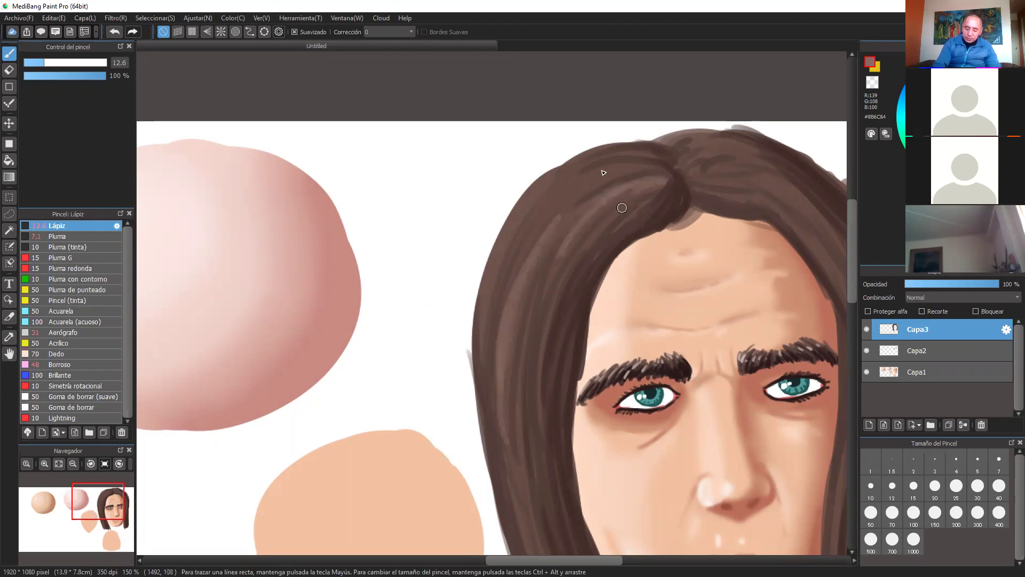
- Add lighter strands over the left crown and along the outer edge of the left hair
mouse_move(639, 158)
left_mouse_down()
mouse_move(550, 209)
mouse_move(519, 208)
left_mouse_up()
left_click_drag(497, 260, 471, 356)
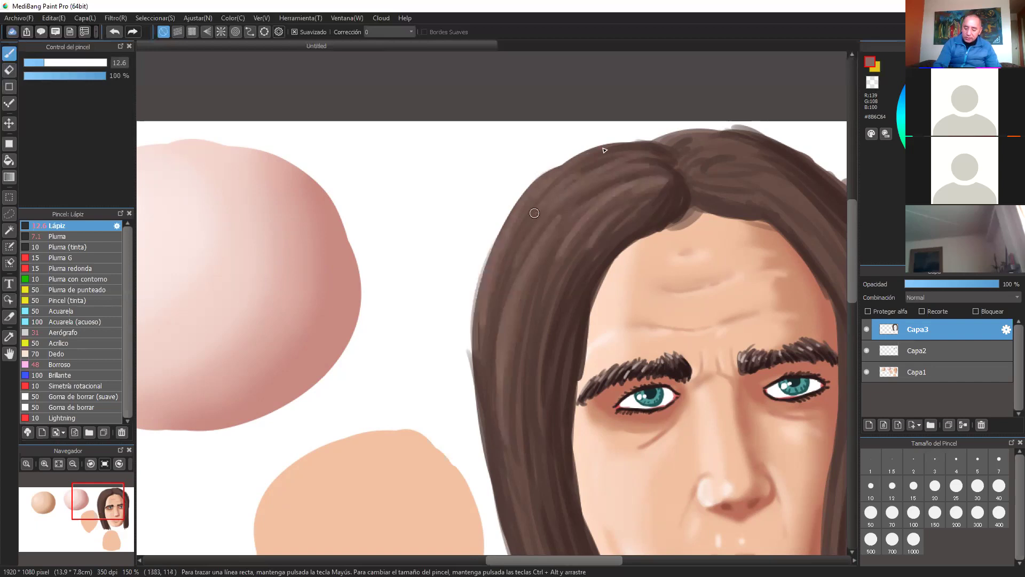
left_click_drag(494, 395, 539, 279)
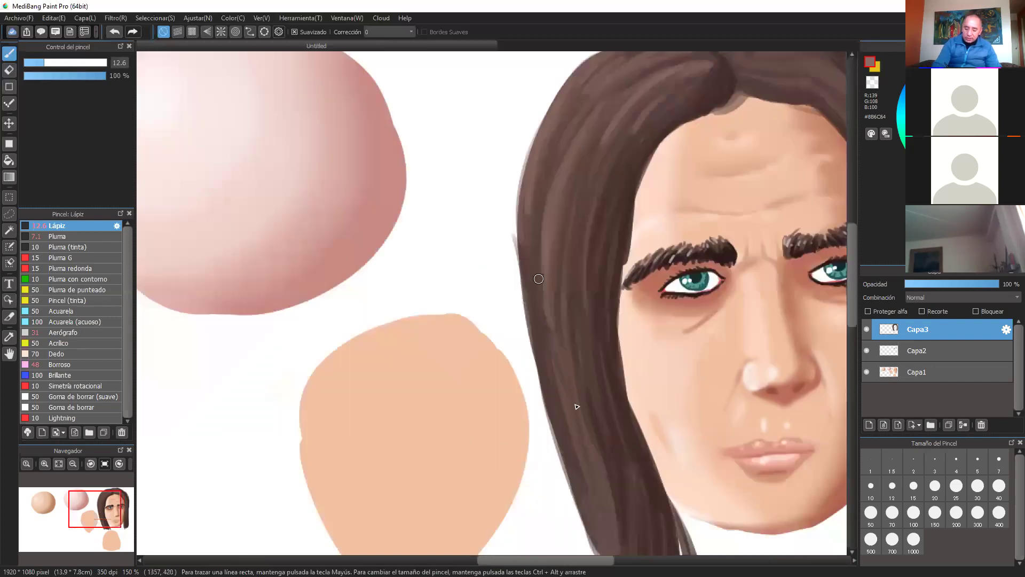
left_click_drag(556, 347, 569, 385)
mouse_move(451, 151)
left_mouse_down()
mouse_move(432, 212)
mouse_move(489, 198)
mouse_move(454, 140)
left_mouse_up()
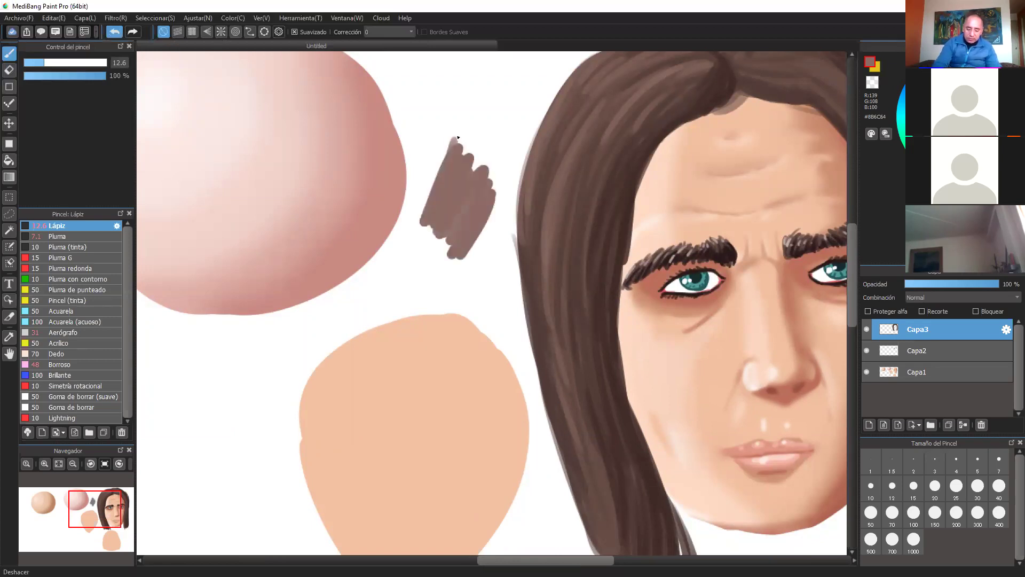
key("ctrl+z")
left_click_drag(476, 137, 445, 279)
left_click_drag(468, 191, 456, 309)
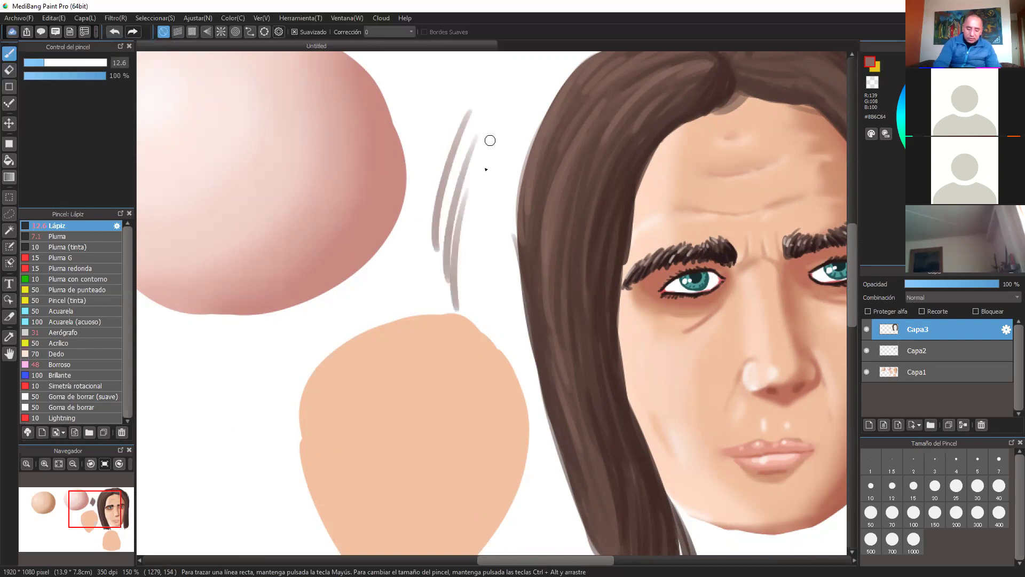
left_click(113, 32)
left_click(112, 32)
left_click(113, 32)
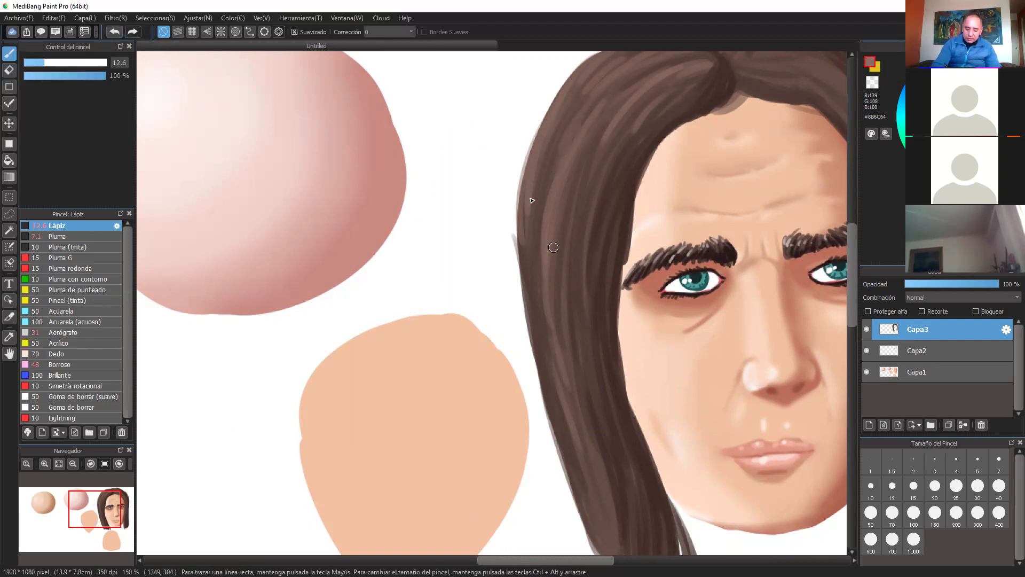
- Paint long lighter #8B6C64 strands down the middle and lower part of the left lock
mouse_move(528, 240)
left_mouse_down()
mouse_move(544, 349)
mouse_move(585, 461)
left_mouse_up()
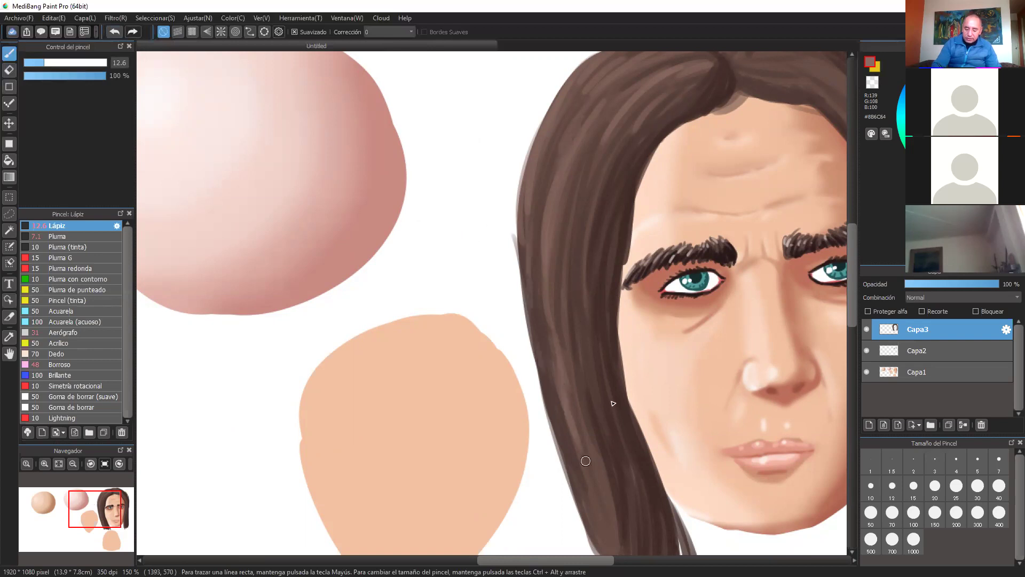
key("ctrl+minus")
left_click_drag(569, 231, 550, 399)
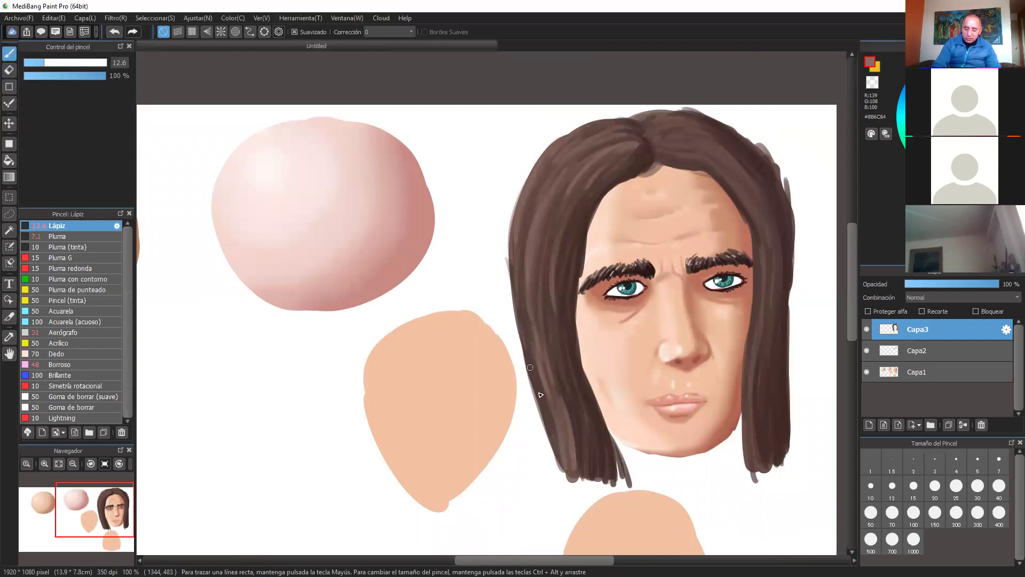
left_click_drag(797, 288, 729, 420)
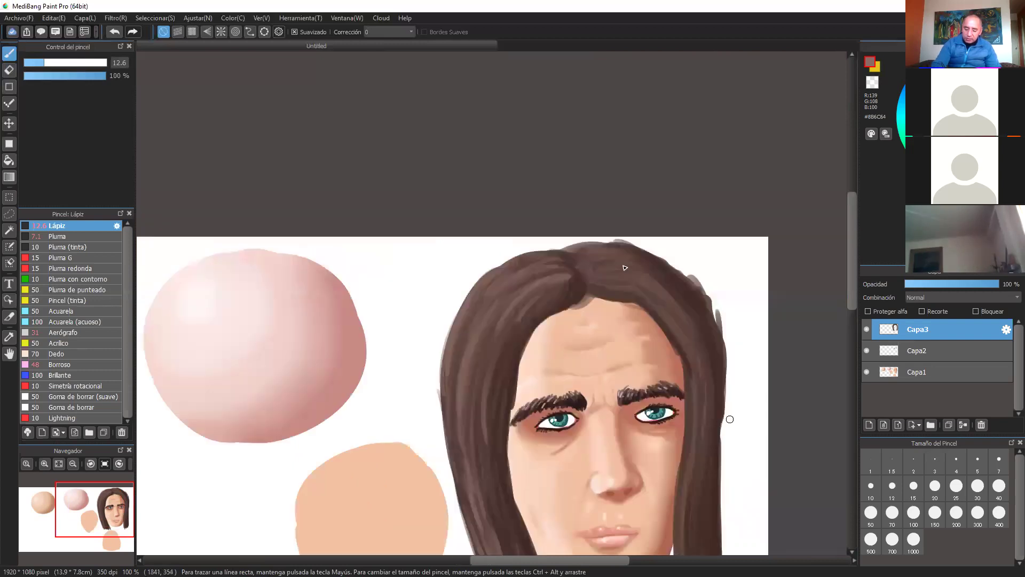
- Paint lighter #8B6C64 strands from the parting across the right crown and down along the forehead's right edge
scroll(625, 255, "up", 2)
mouse_move(613, 267)
left_mouse_down()
mouse_move(651, 239)
mouse_move(647, 259)
mouse_move(740, 284)
left_mouse_up()
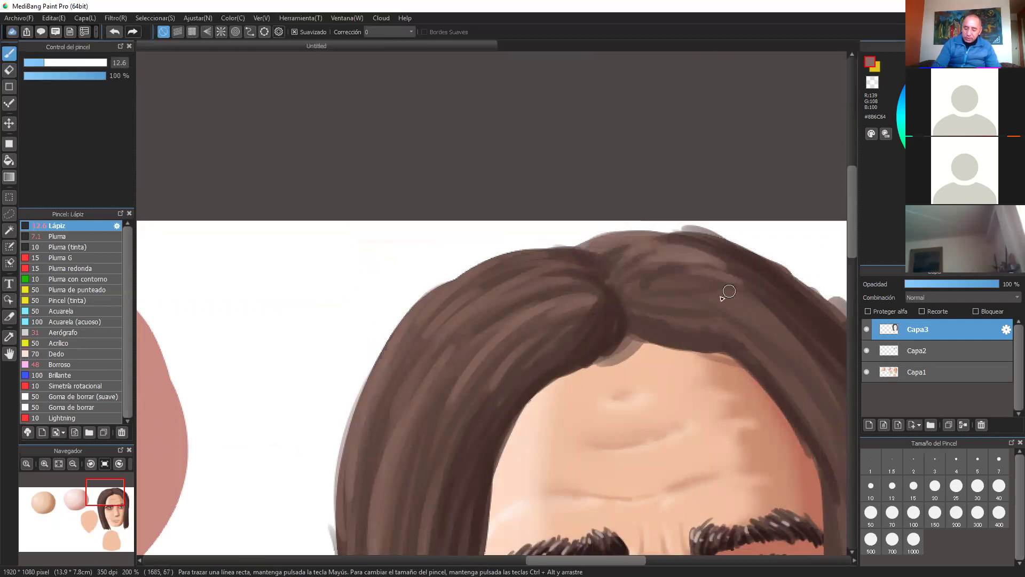
left_click_drag(634, 305, 781, 332)
mouse_move(633, 305)
left_mouse_down()
mouse_move(715, 317)
mouse_move(804, 398)
mouse_move(651, 322)
left_mouse_up()
left_click(117, 33)
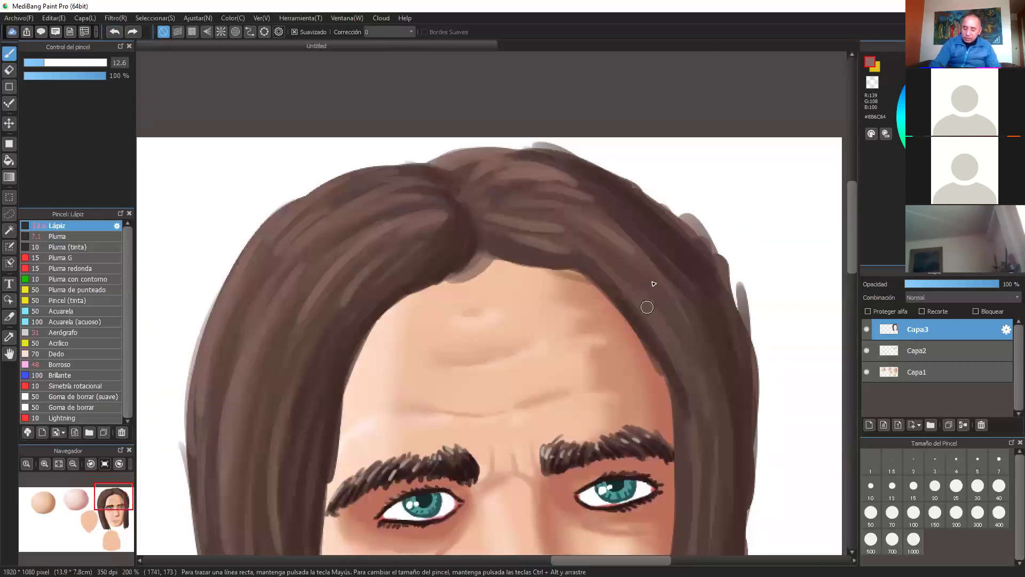
left_click_drag(638, 262, 673, 363)
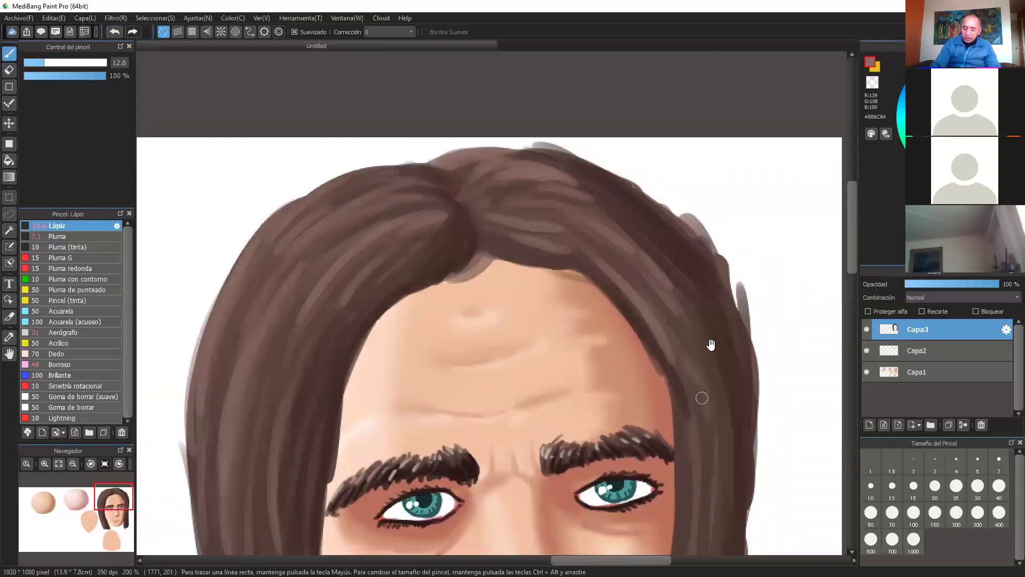
- Paint long #8B6C64 strands down the inner side of the right lock, from the temple to beside the mouth
scroll(713, 342, "down", 3)
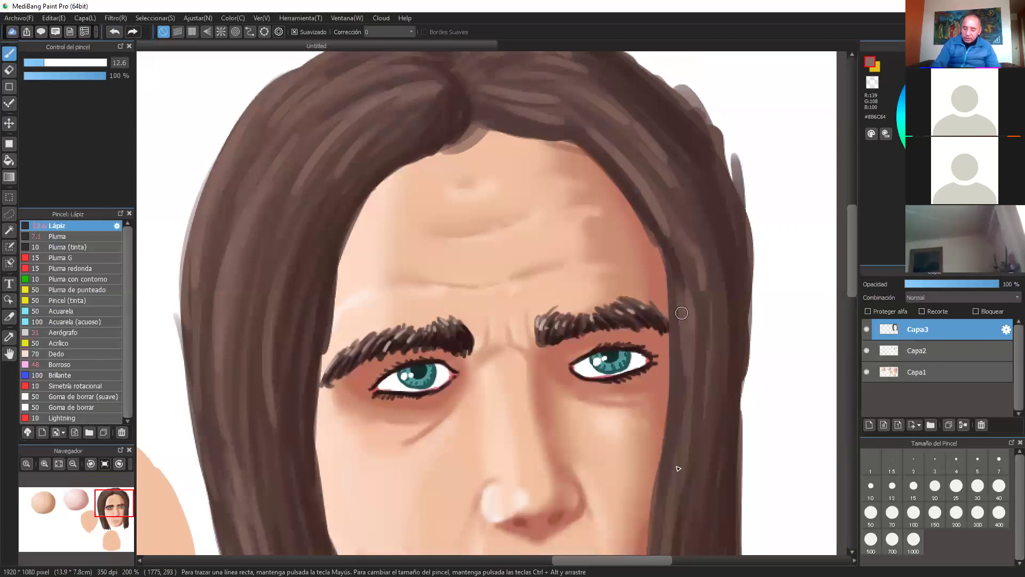
left_click_drag(682, 313, 675, 485)
scroll(712, 333, "down", 3)
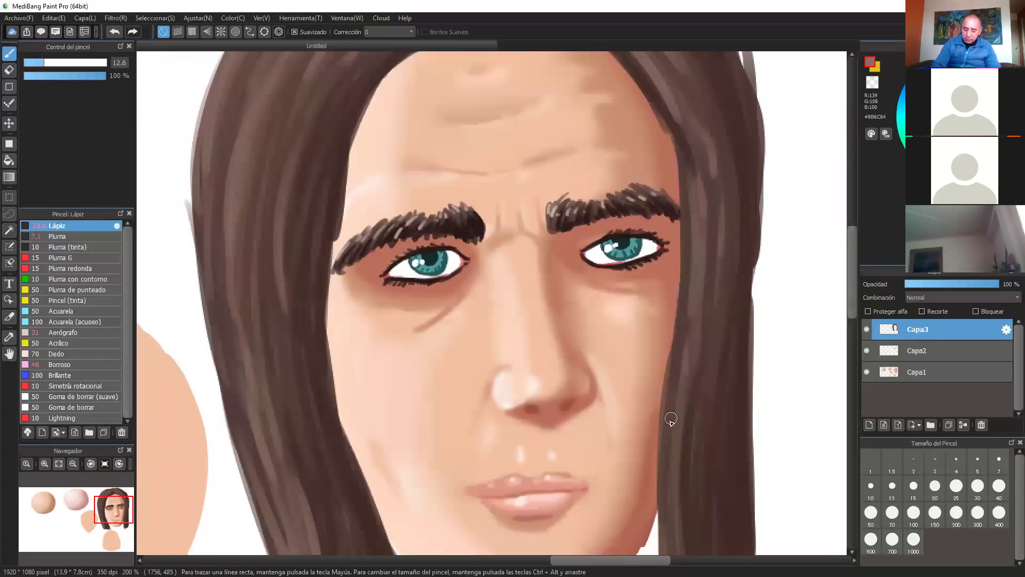
left_click_drag(683, 369, 668, 469)
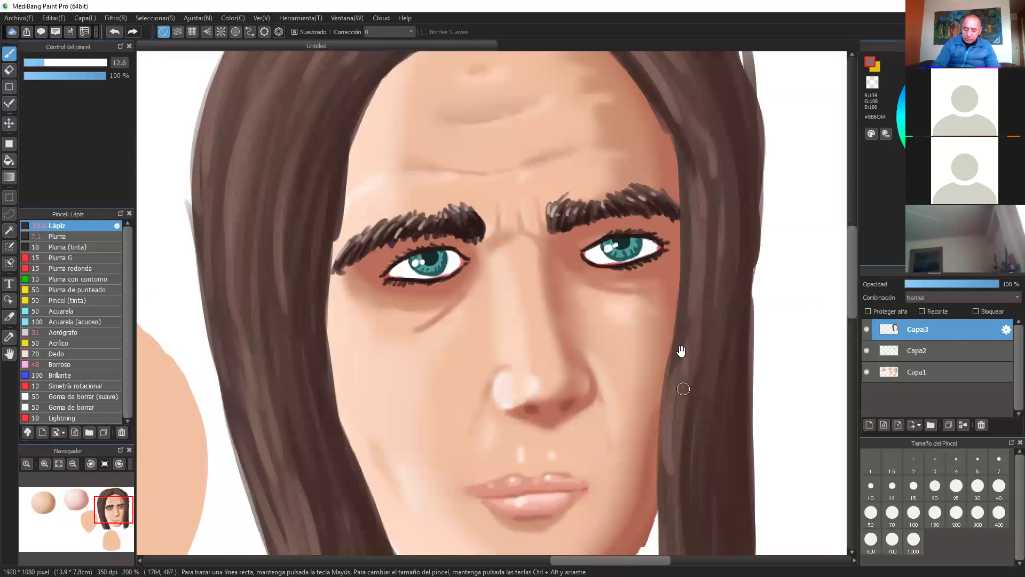
scroll(681, 388, "down", 1)
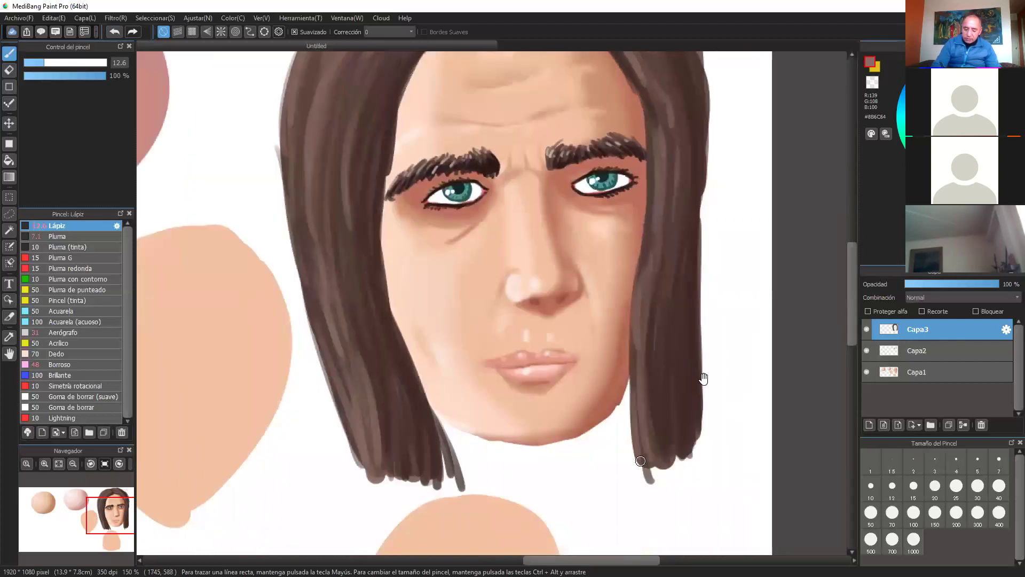
- Switch the pencil to pale #C6AFAA at size 8 and paint fine highlights along the upper outer edge of the left hair
key("ctrl+plus")
left_click_drag(674, 290, 743, 351)
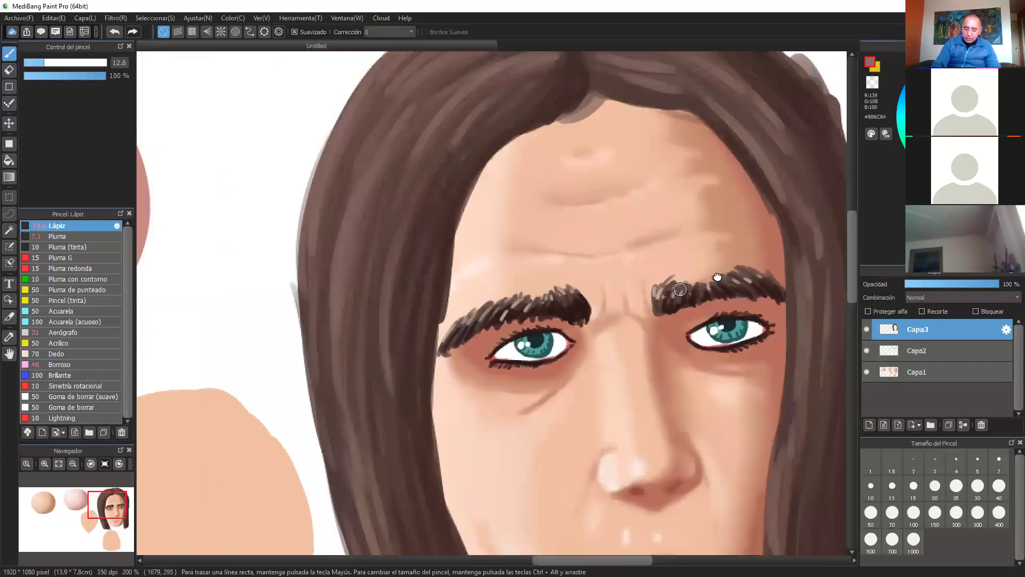
left_click_drag(671, 316, 800, 368)
left_click_drag(674, 325, 699, 408)
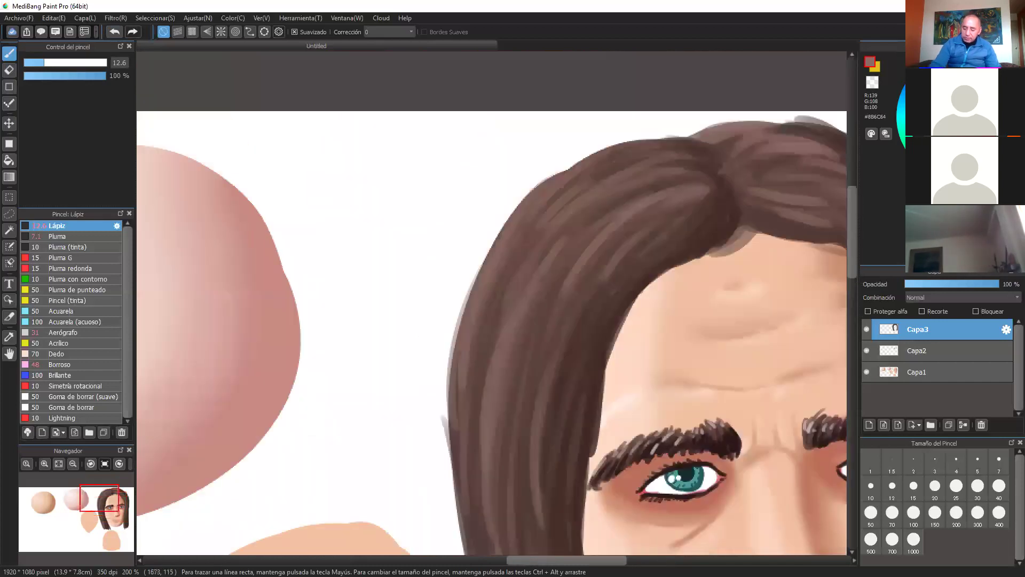
left_click(930, 95)
left_click(933, 98)
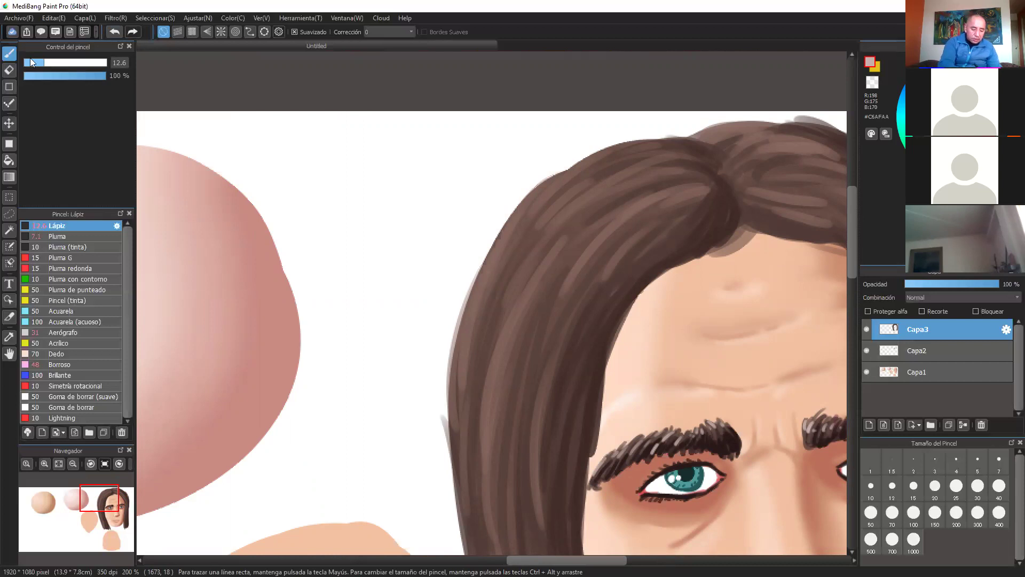
key("bracketleft")
key("bracketleft")
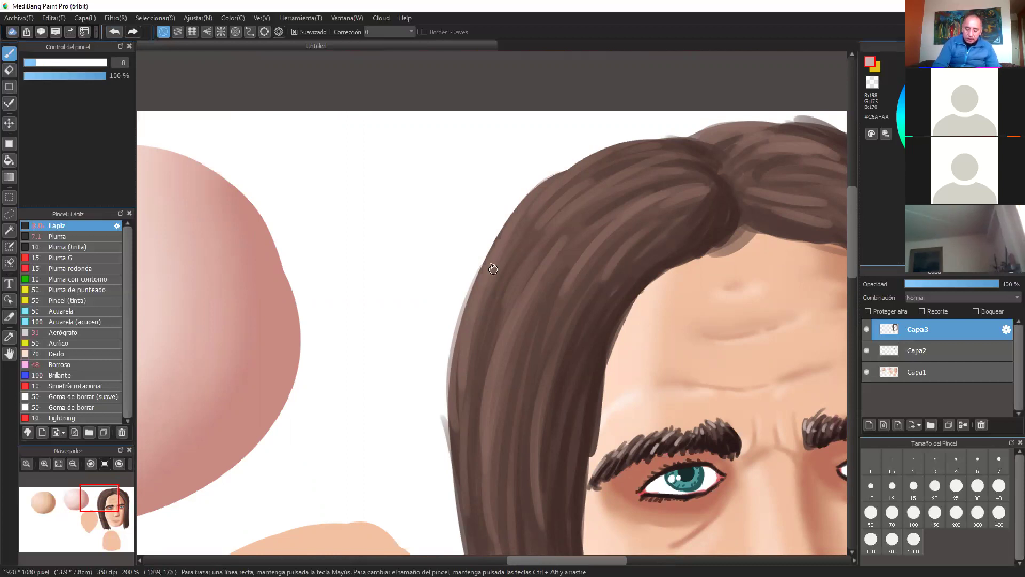
mouse_move(493, 269)
left_mouse_down()
mouse_move(472, 319)
mouse_move(501, 290)
left_mouse_up()
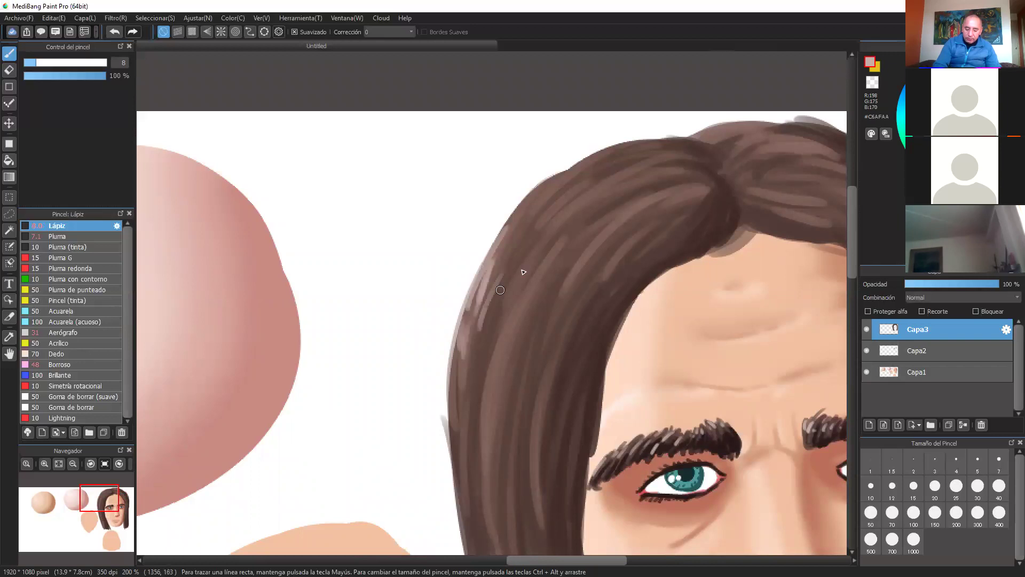
- Build up a band of short, pale #C6AFAA shine strokes across the upper left lock, from the outer edge inward
left_click_drag(539, 246, 492, 375)
left_click_drag(545, 264, 524, 309)
left_click_drag(512, 337, 503, 377)
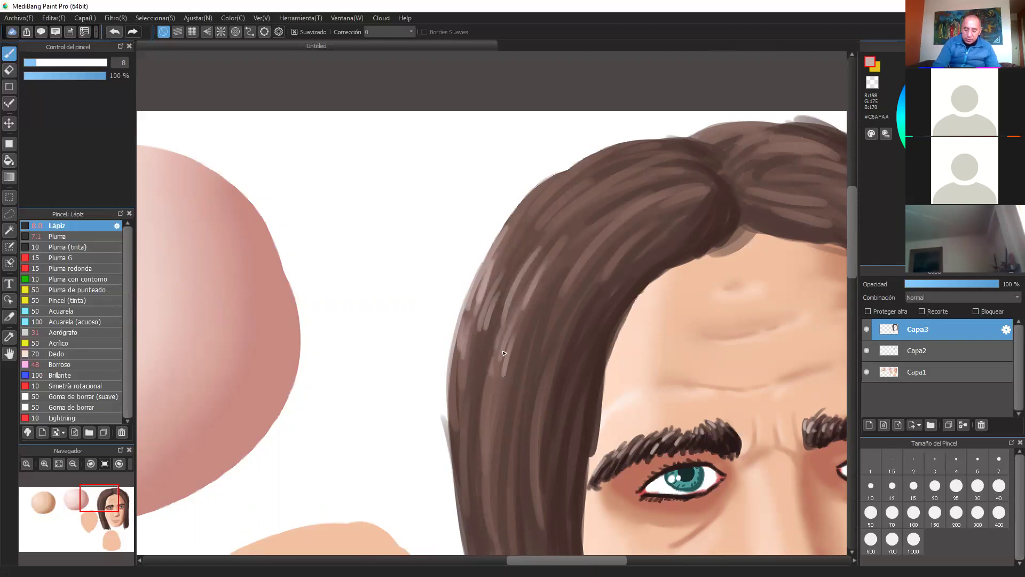
left_click_drag(540, 267, 501, 384)
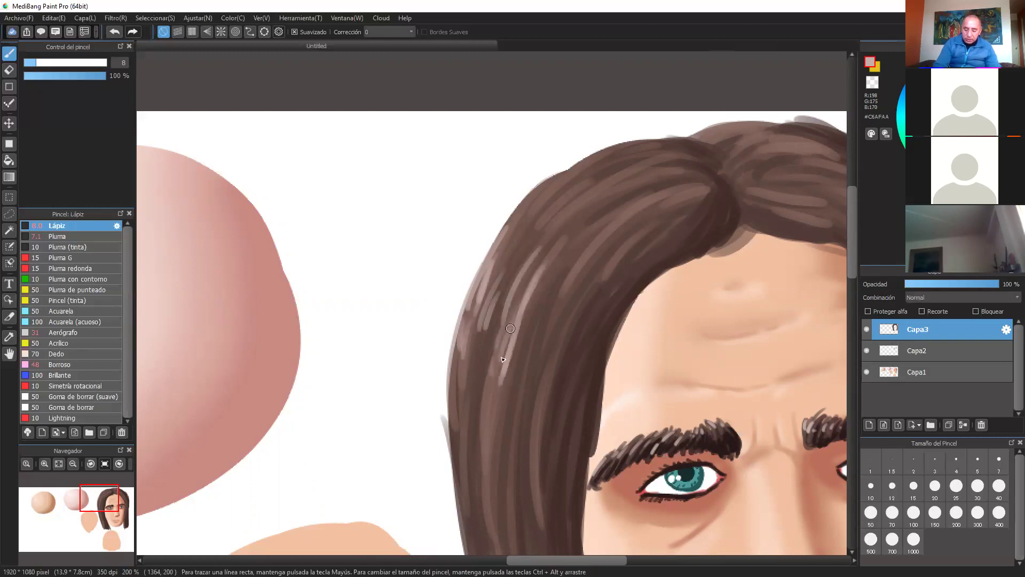
left_click_drag(507, 319, 493, 382)
left_click_drag(519, 277, 499, 342)
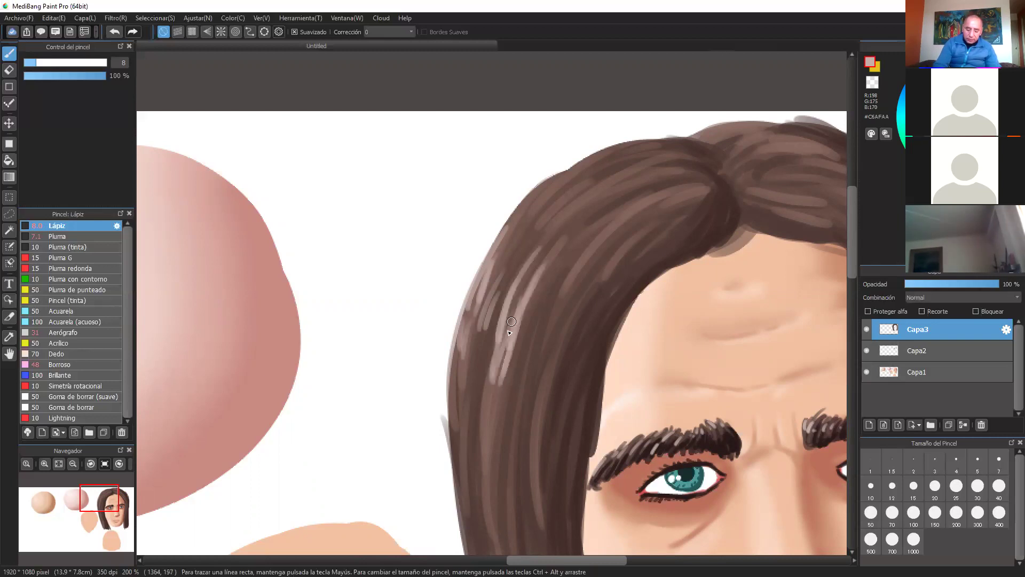
left_click_drag(492, 303, 475, 329)
left_click_drag(517, 316, 502, 347)
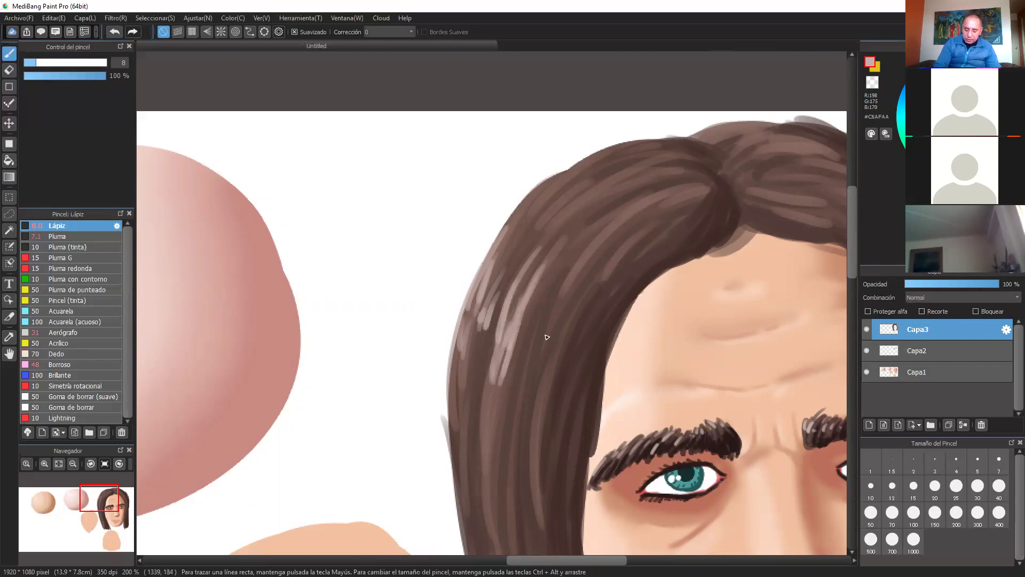
left_click_drag(479, 303, 472, 314)
left_click_drag(539, 315, 527, 364)
left_click_drag(566, 269, 552, 317)
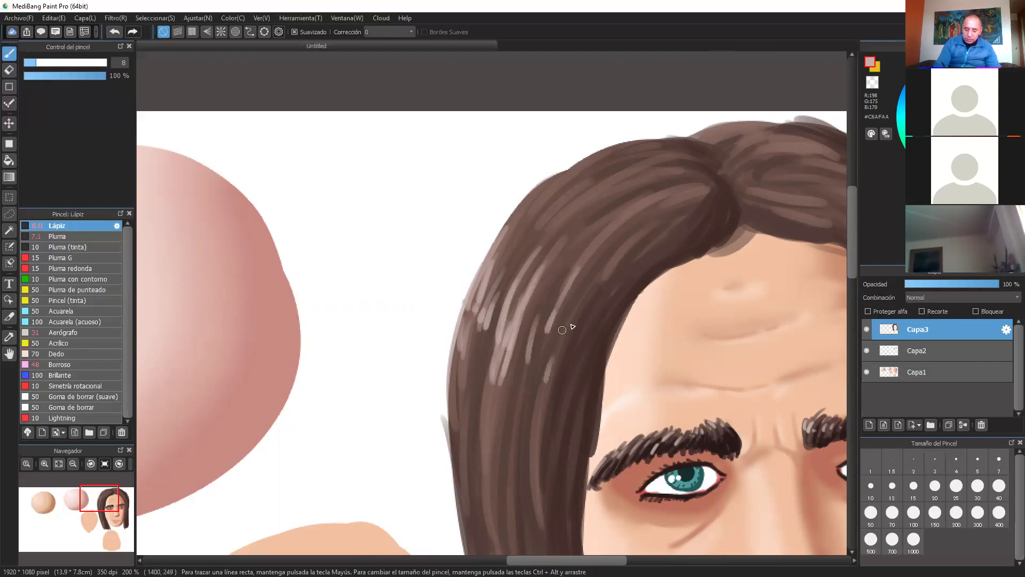
- Paint thin pale #C6AFAA highlights down the outer side of the left lock toward its tips
key("ctrl+minus")
left_click_drag(603, 378, 622, 317)
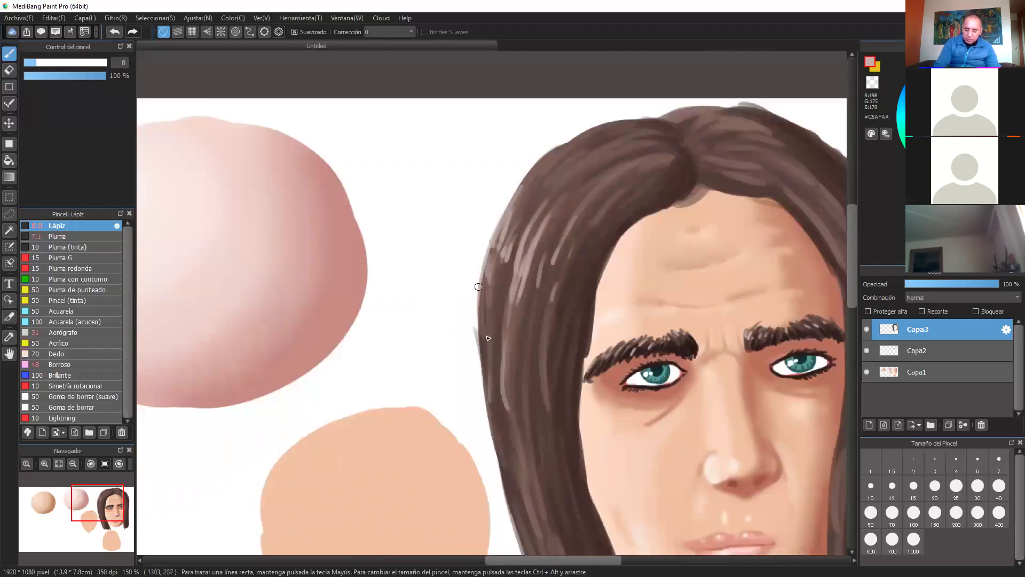
mouse_move(479, 287)
left_mouse_down()
mouse_move(483, 345)
mouse_move(527, 413)
left_mouse_up()
left_click_drag(611, 340, 622, 282)
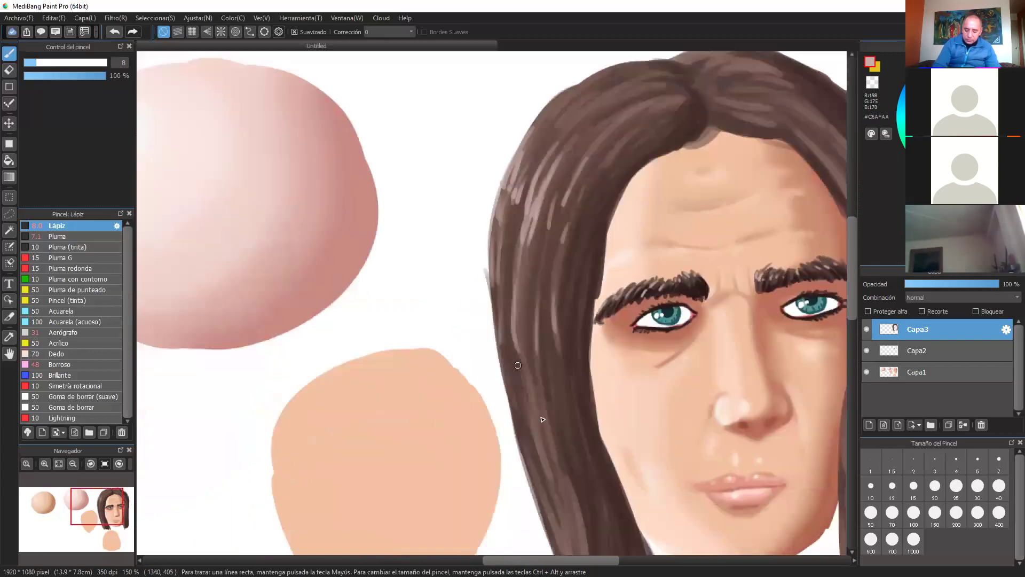
left_click_drag(512, 362, 522, 437)
left_click_drag(512, 391, 525, 447)
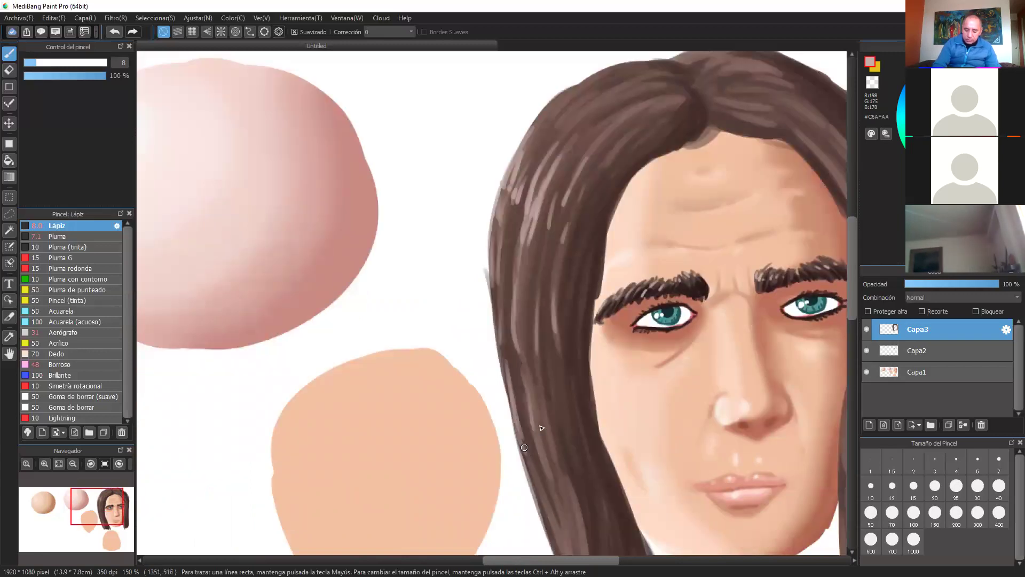
scroll(609, 296, "down", 3)
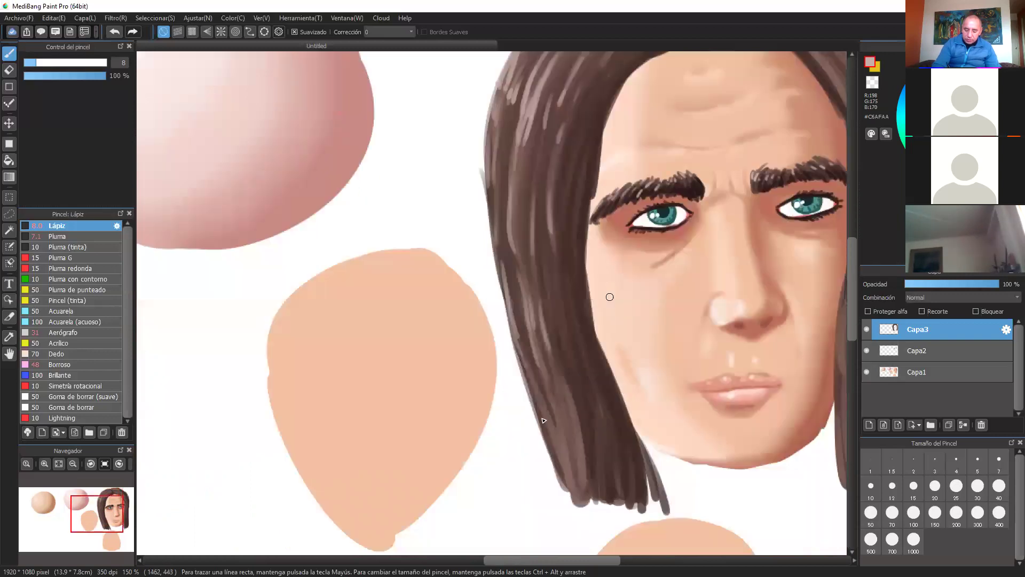
left_click_drag(528, 371, 556, 450)
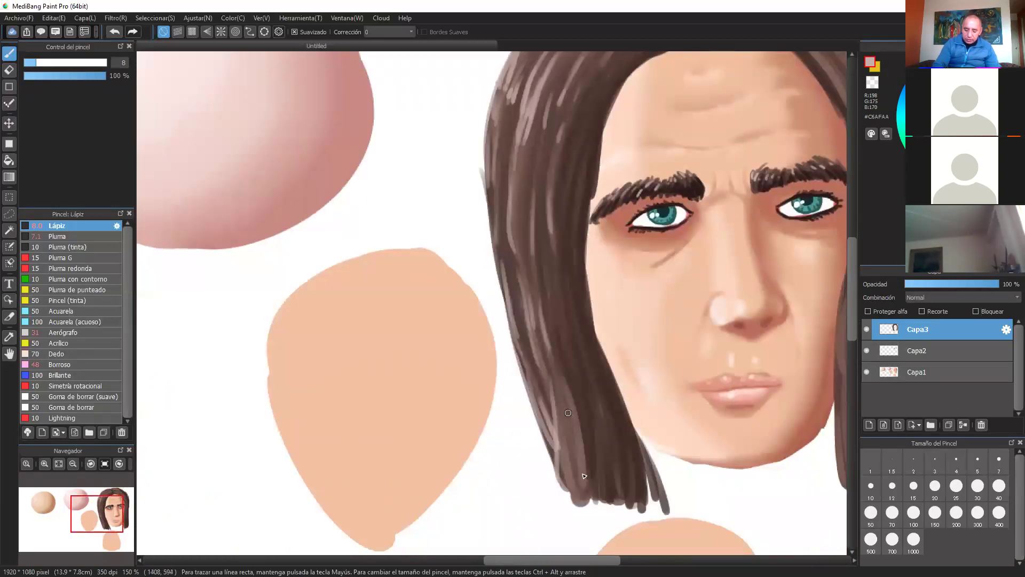
- Add short pale #C6AFAA highlight strokes over the left crown, following the strands toward the parting
scroll(615, 385, "up", 8)
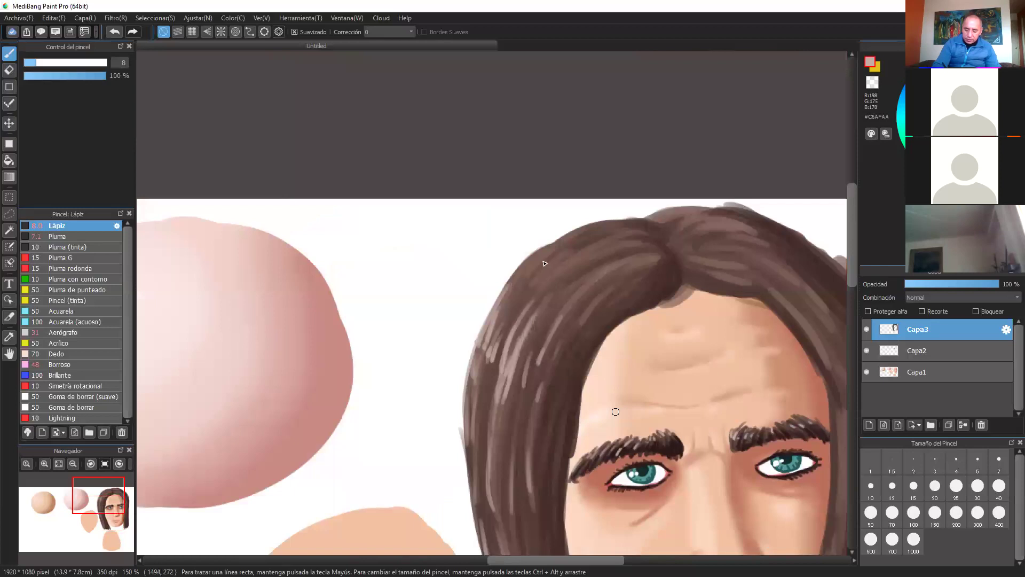
left_click_drag(558, 244, 593, 228)
mouse_move(566, 249)
left_mouse_down()
mouse_move(539, 277)
mouse_move(592, 273)
left_mouse_up()
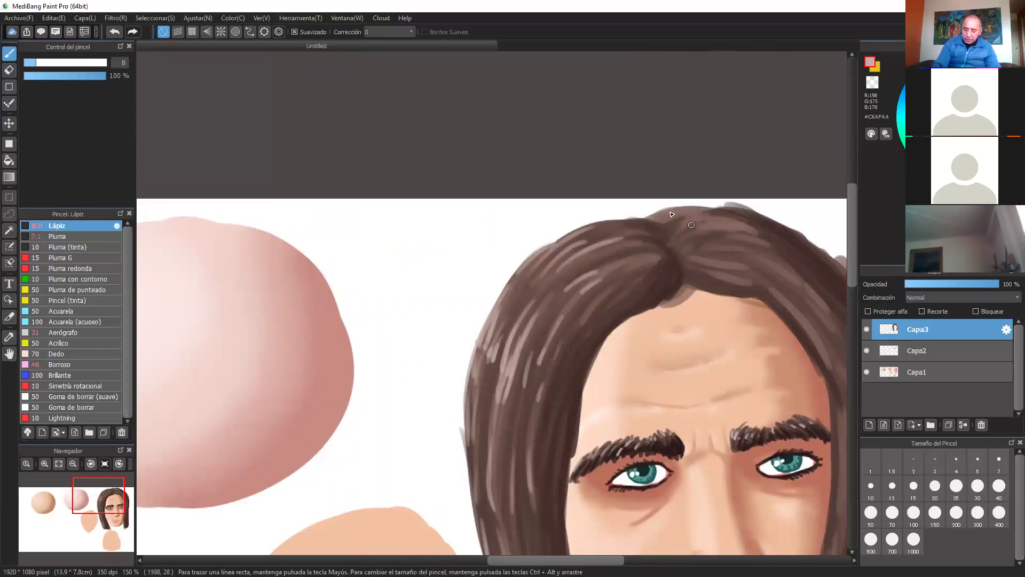
- Paint pale #C6AFAA highlights just right of the parting and along the strands beside the right of the forehead
mouse_move(689, 226)
left_mouse_down()
mouse_move(705, 214)
mouse_move(745, 226)
left_mouse_up()
left_click_drag(714, 239, 741, 238)
left_click_drag(714, 246, 734, 246)
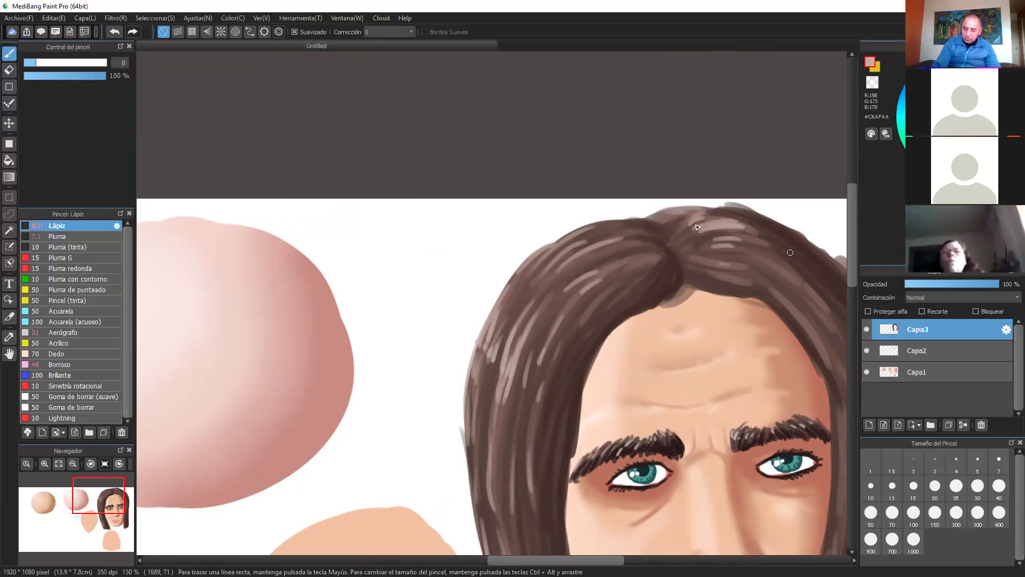
left_click_drag(682, 271, 541, 229)
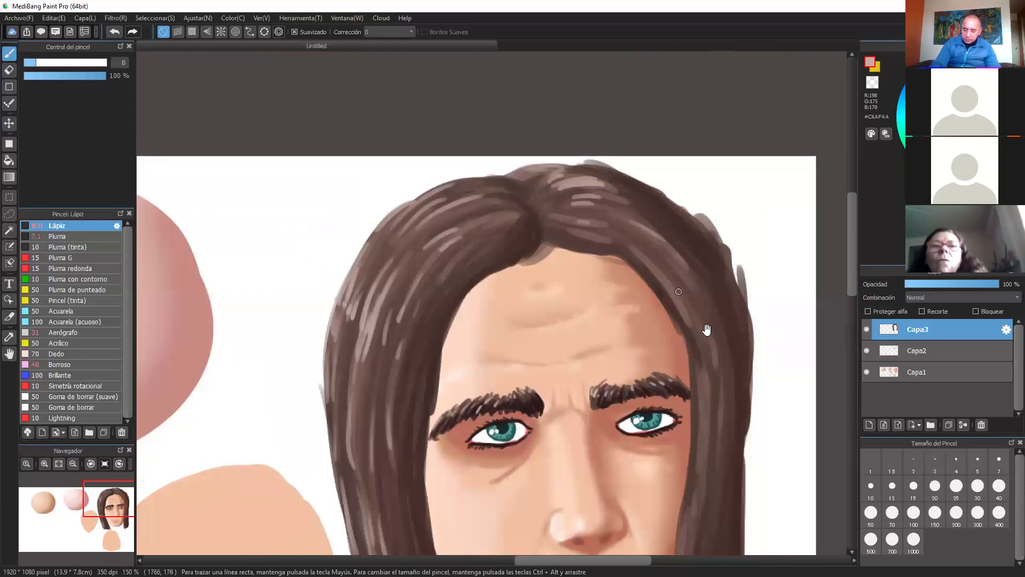
left_click_drag(678, 291, 666, 233)
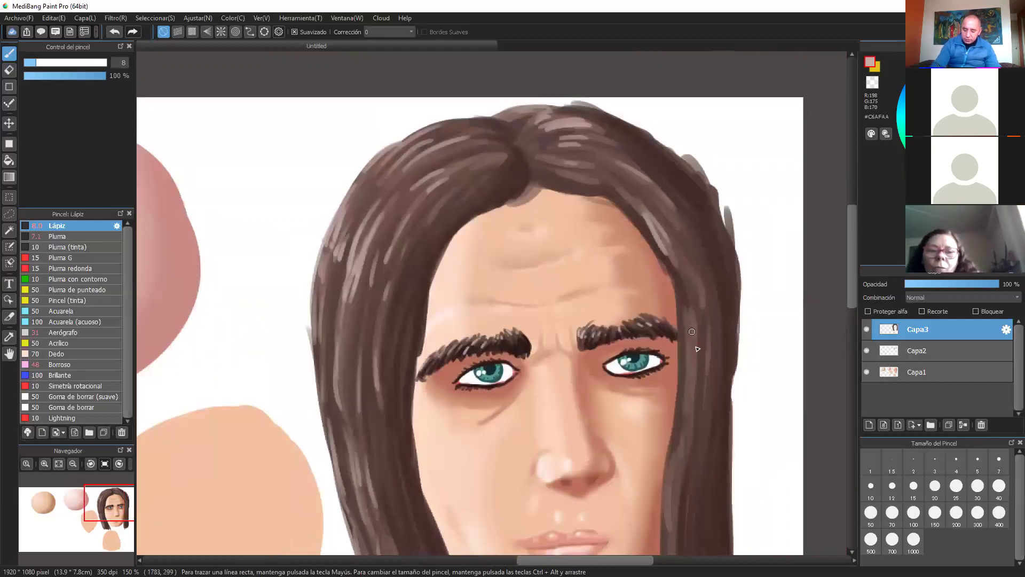
- Examine the highlighted hair over the whole head and down to the ends of the left lock
key("ctrl+minus")
key("ctrl+minus")
key("ctrl+plus")
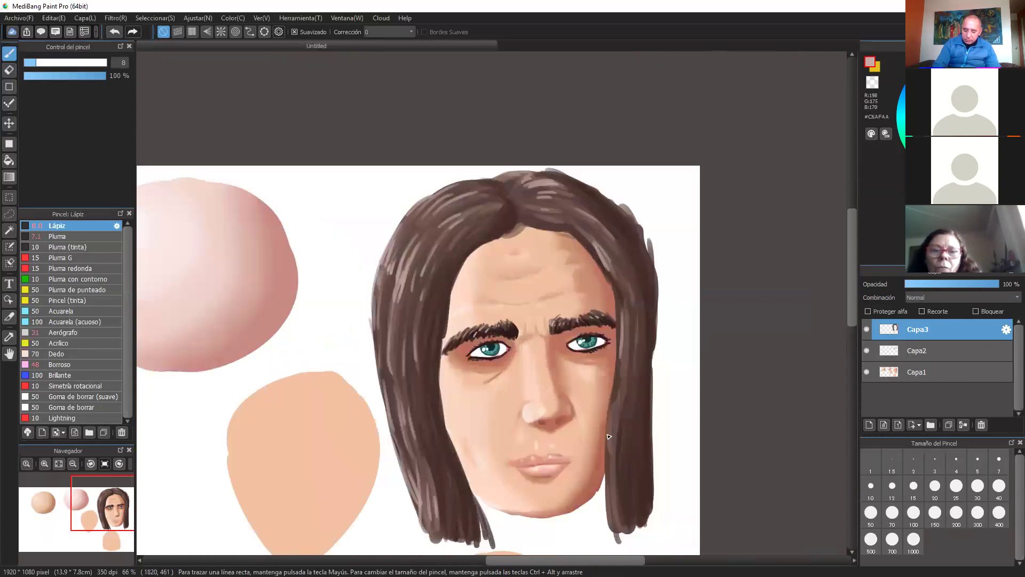
left_click_drag(631, 394, 631, 391)
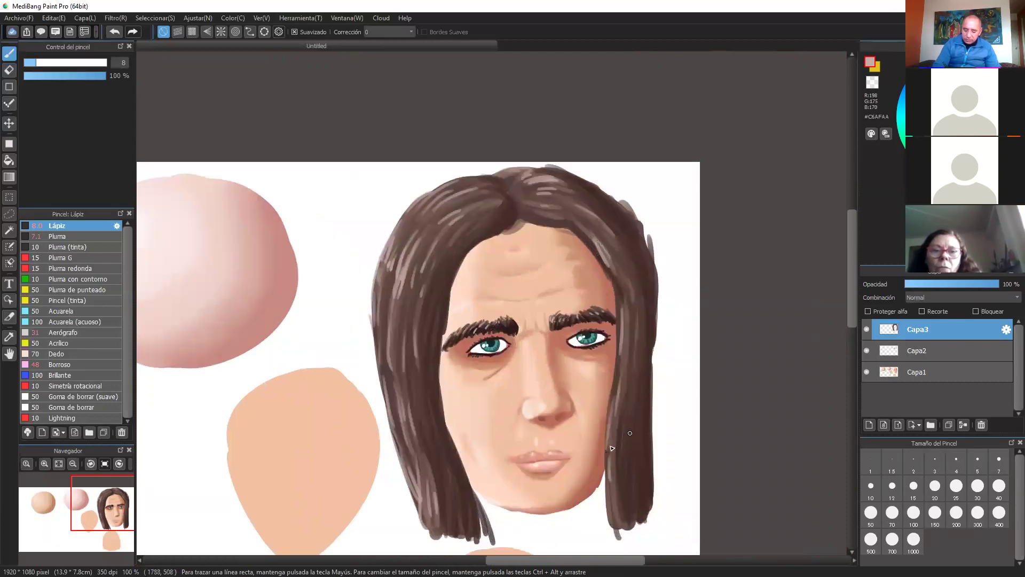
left_click_drag(700, 430, 835, 435)
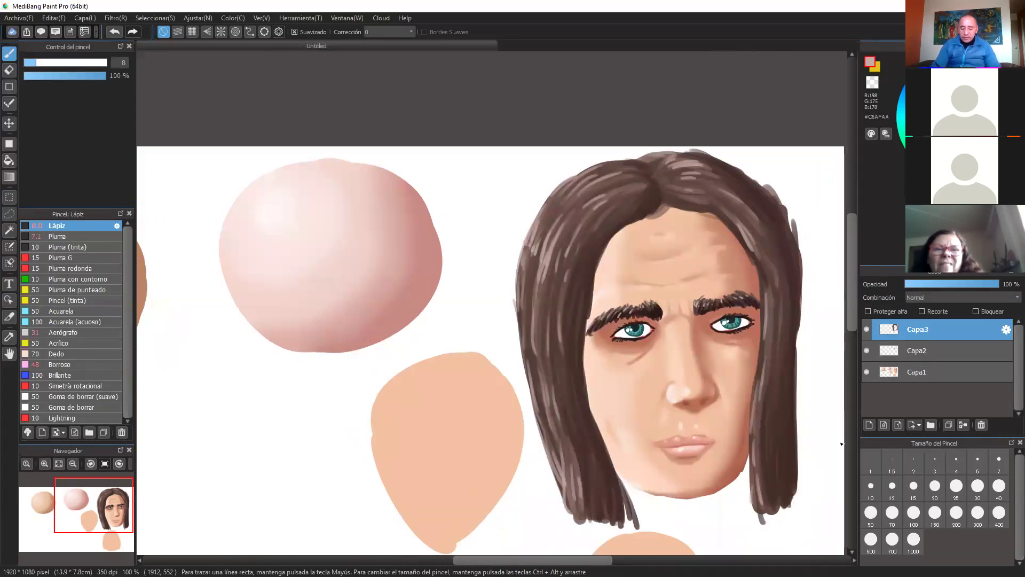
left_click_drag(635, 526, 758, 359)
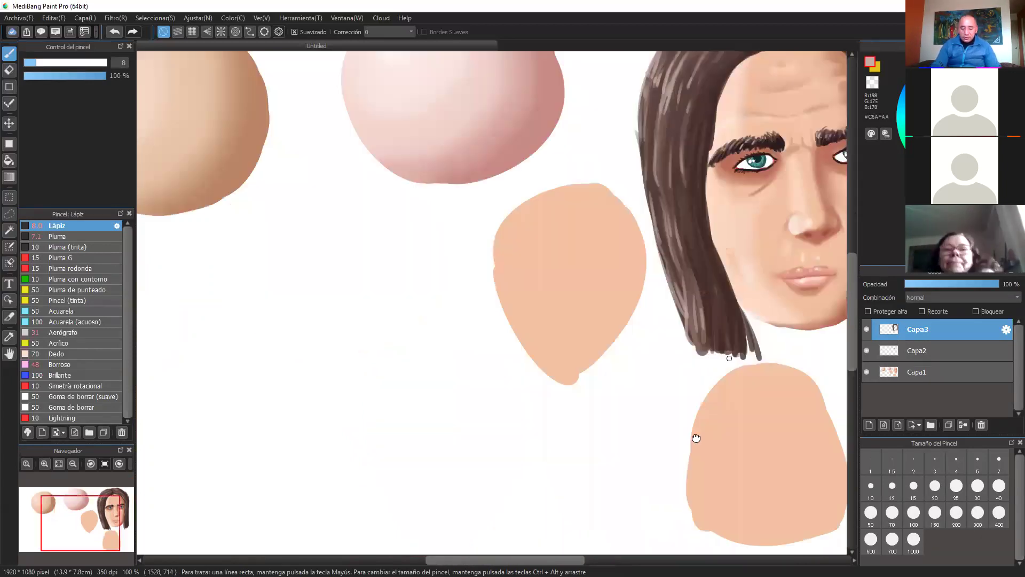
left_click_drag(663, 352, 642, 395)
left_click_drag(755, 379, 729, 283)
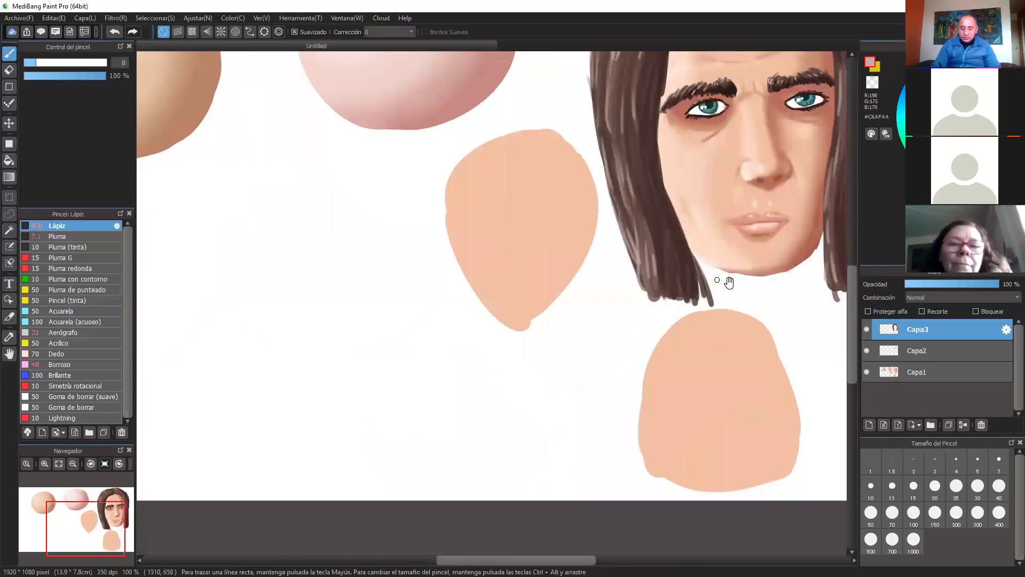
left_click_drag(720, 235, 738, 318)
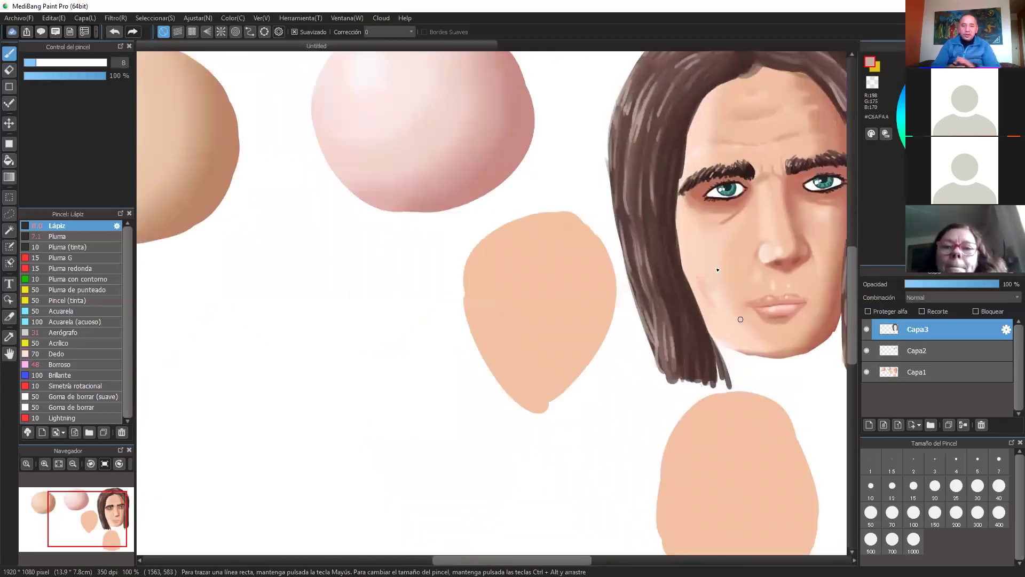
left_click_drag(717, 264, 711, 270)
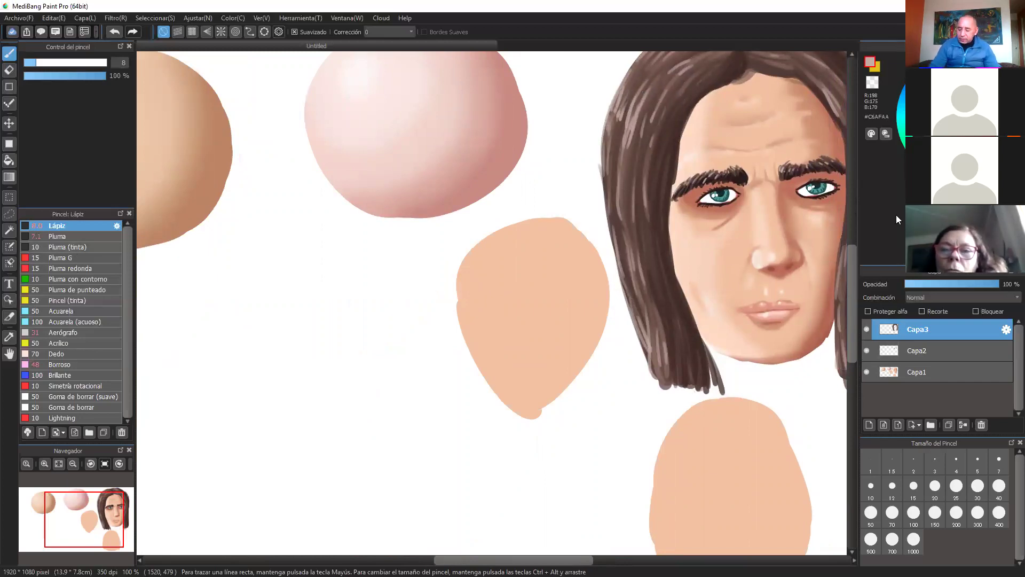
key("ctrl+plus")
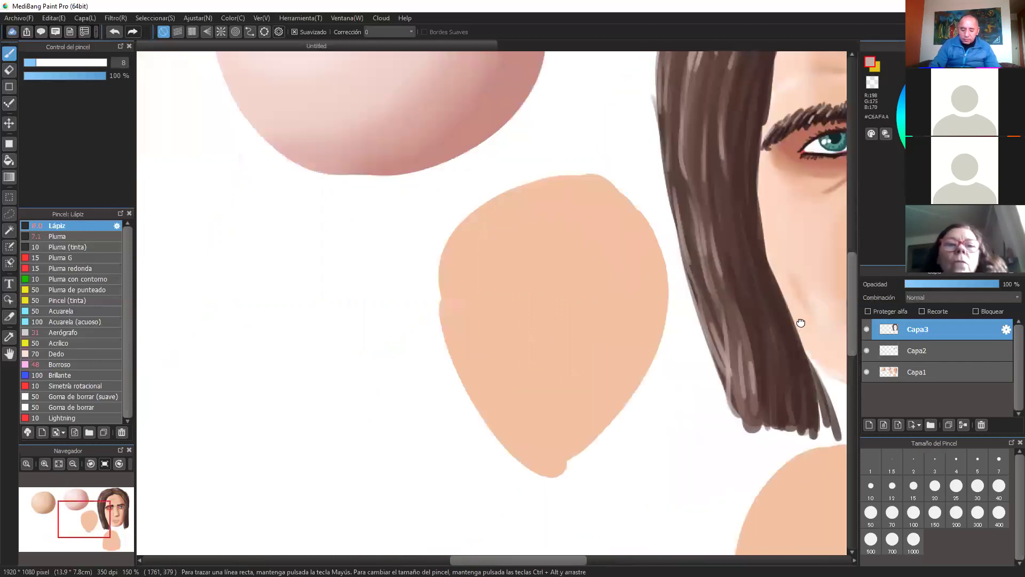
- Make Capa1 the active layer, turn off its alpha protection, and set the paint colour to pale pink #FFD9D0
left_click_drag(676, 309, 813, 293)
left_click_drag(694, 196, 838, 176)
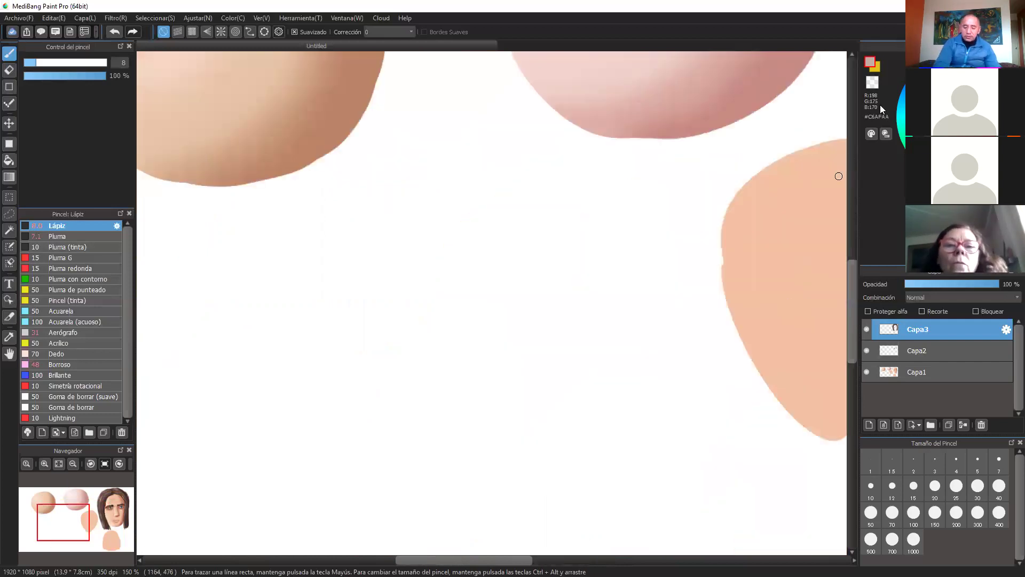
left_click(921, 373)
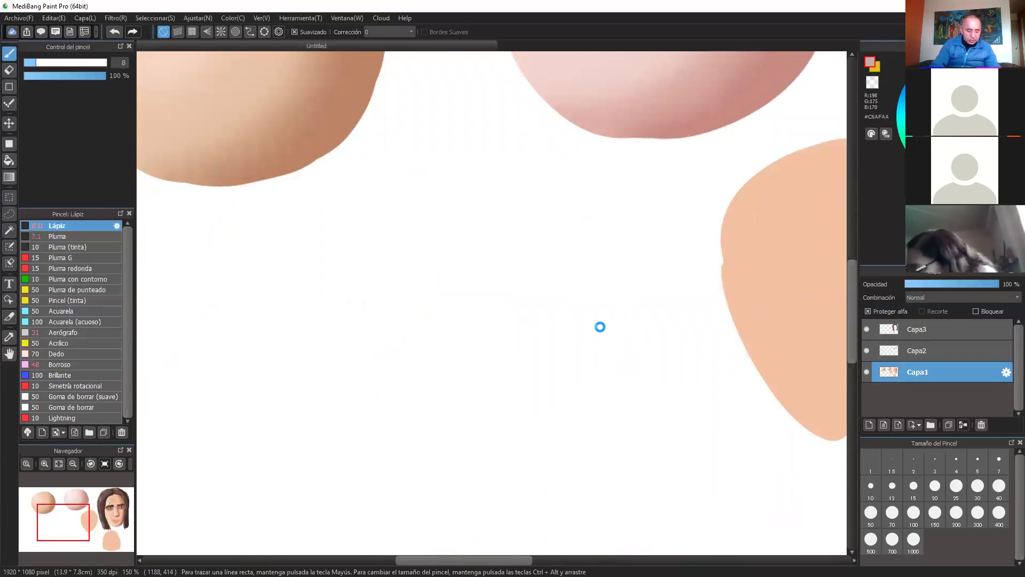
left_click_drag(593, 405, 668, 286)
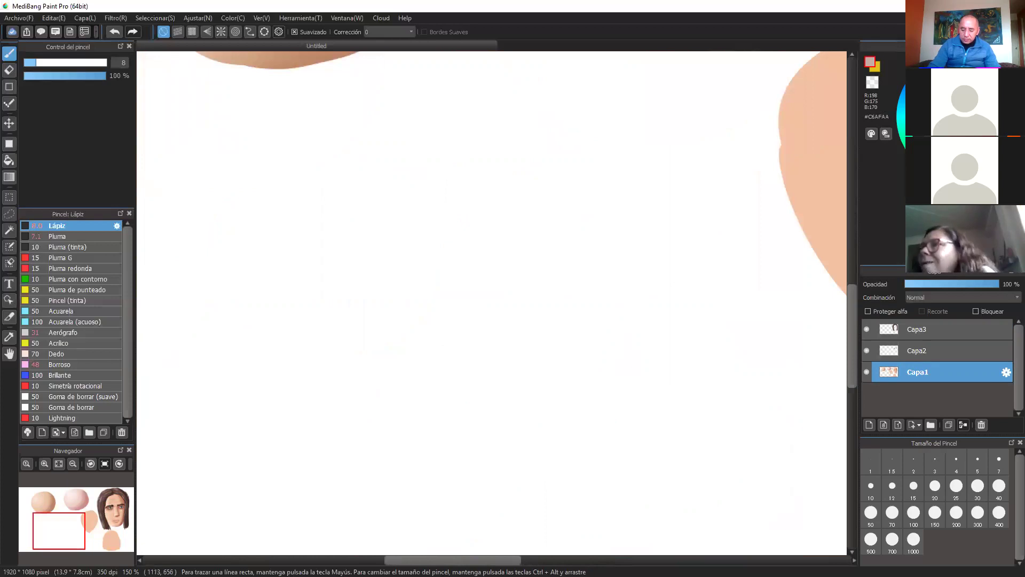
left_click(943, 80)
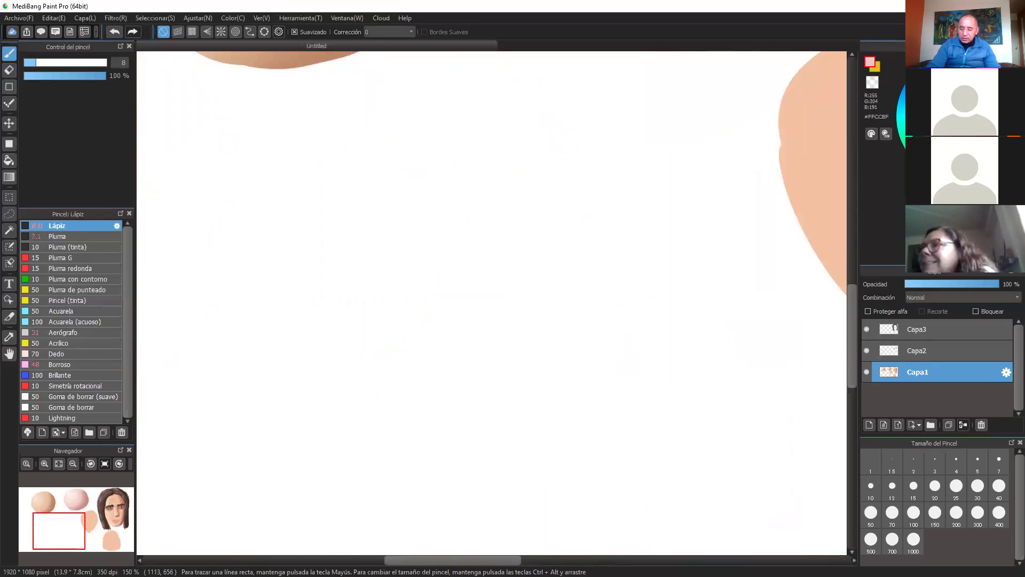
left_click(937, 79)
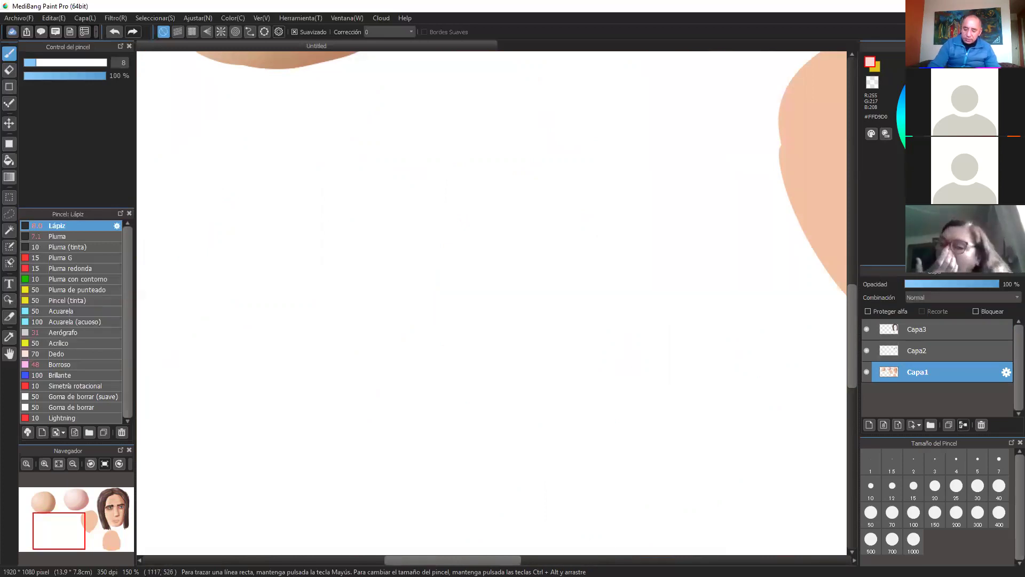
- Paint a solid #FFD9D0 oval in the blank area below the spheres, using the Pluma brush at size 31
left_click_drag(435, 207, 435, 282)
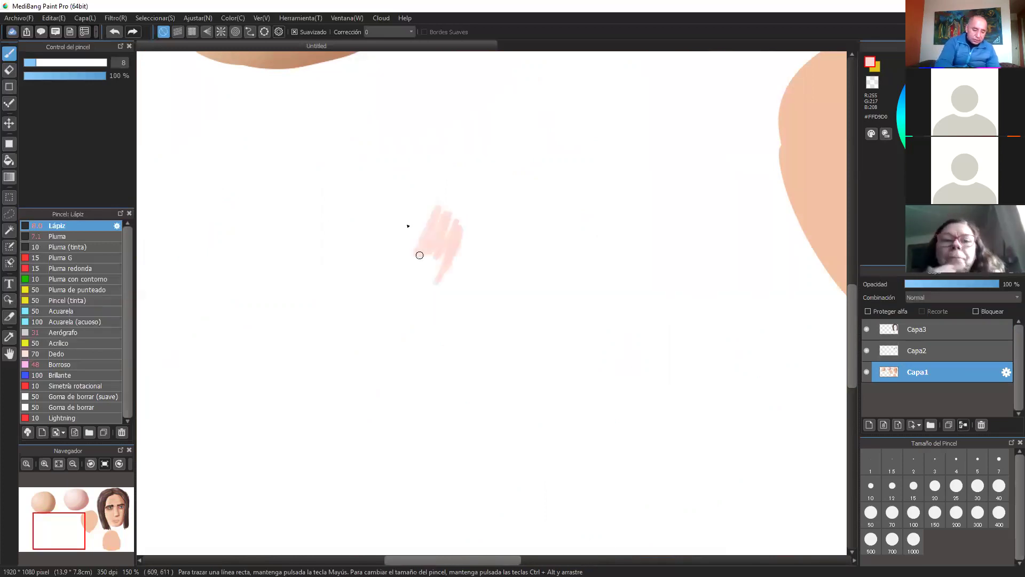
left_click(115, 33)
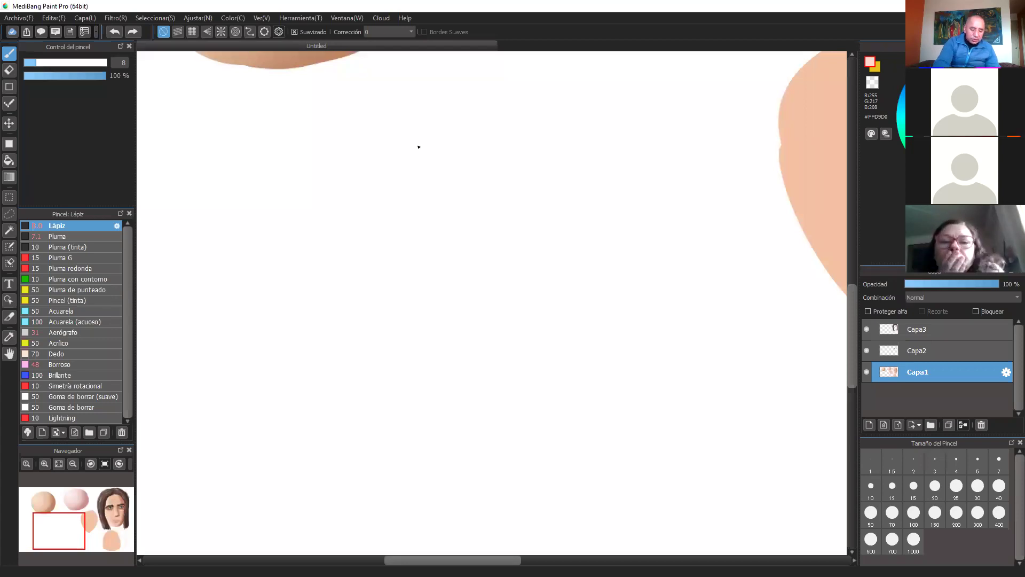
left_click(58, 236)
left_click(71, 63)
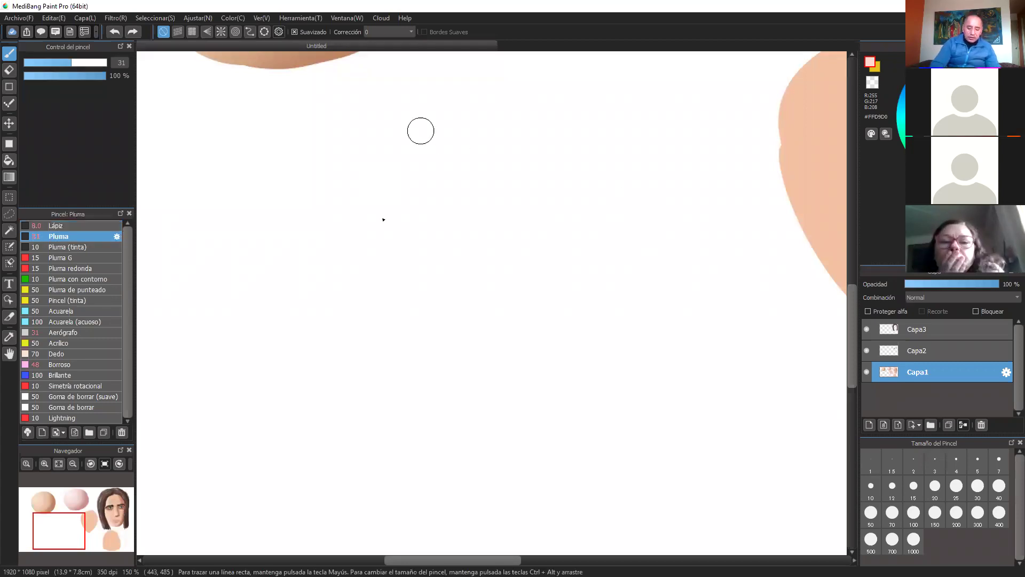
mouse_move(617, 177)
left_mouse_down()
mouse_move(411, 190)
mouse_move(636, 236)
mouse_move(388, 220)
mouse_move(464, 253)
mouse_move(435, 400)
mouse_move(618, 375)
mouse_move(651, 208)
left_mouse_up()
mouse_move(520, 383)
left_mouse_down()
mouse_move(444, 391)
mouse_move(618, 382)
mouse_move(626, 361)
mouse_move(649, 368)
left_mouse_up()
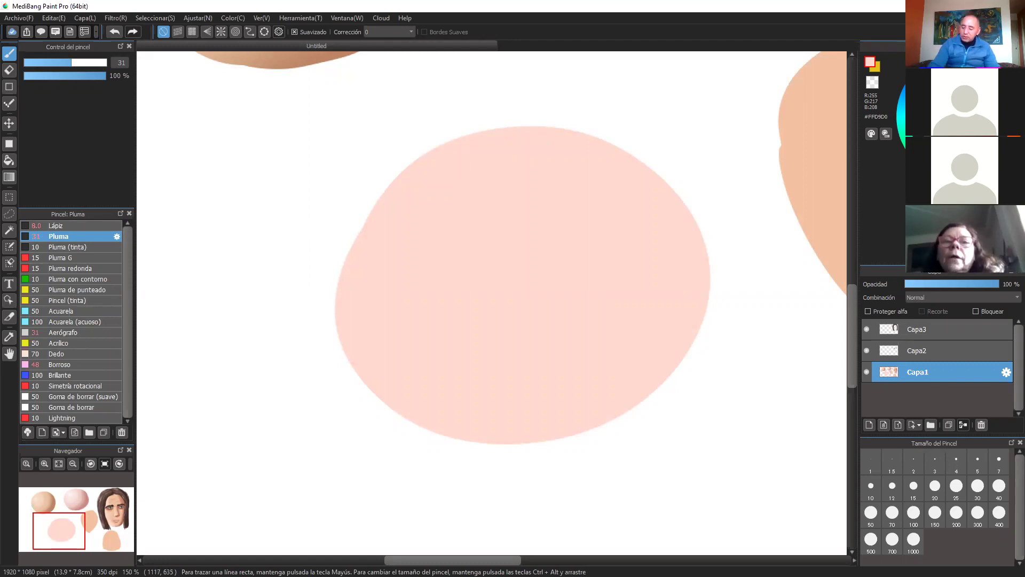
- Turn on alpha protection for Capa1 and paint a #D79F91 shadow band along the oval's right and lower edge
left_click(946, 87)
left_click(948, 90)
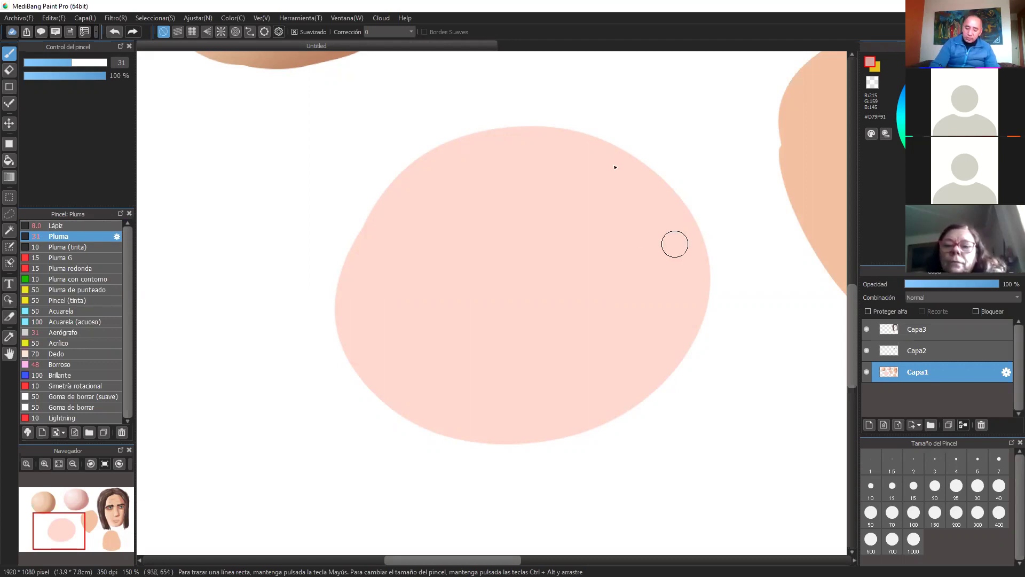
left_click_drag(600, 151, 622, 294)
left_click(868, 312)
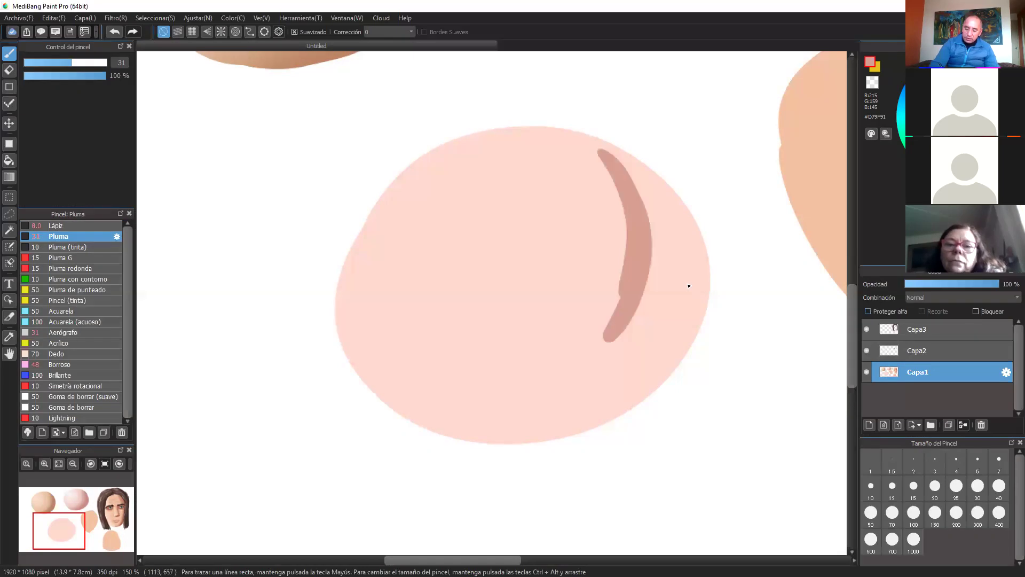
mouse_move(642, 275)
left_mouse_down()
mouse_move(524, 409)
mouse_move(678, 298)
mouse_move(660, 265)
left_mouse_up()
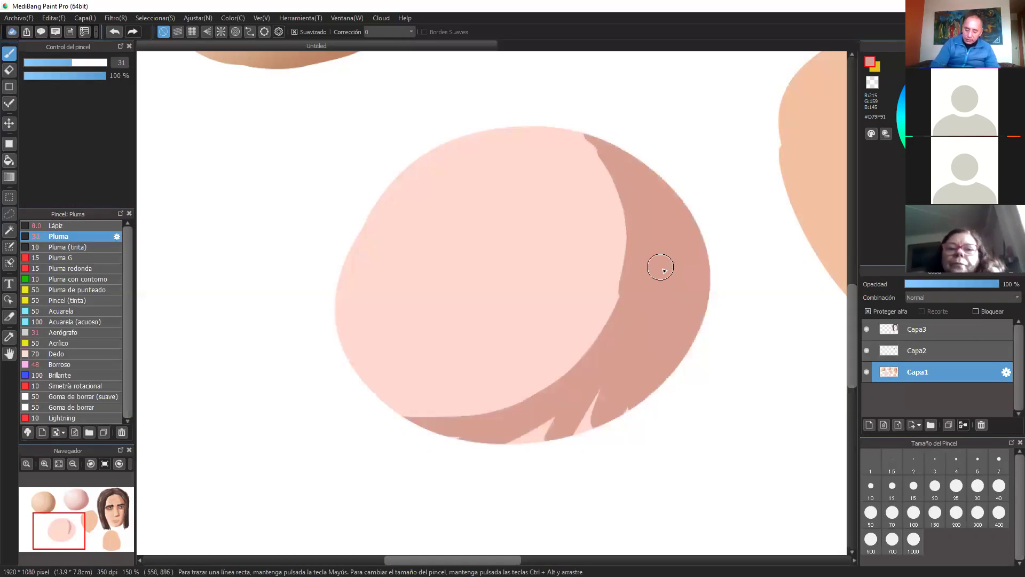
left_click_drag(534, 429, 604, 417)
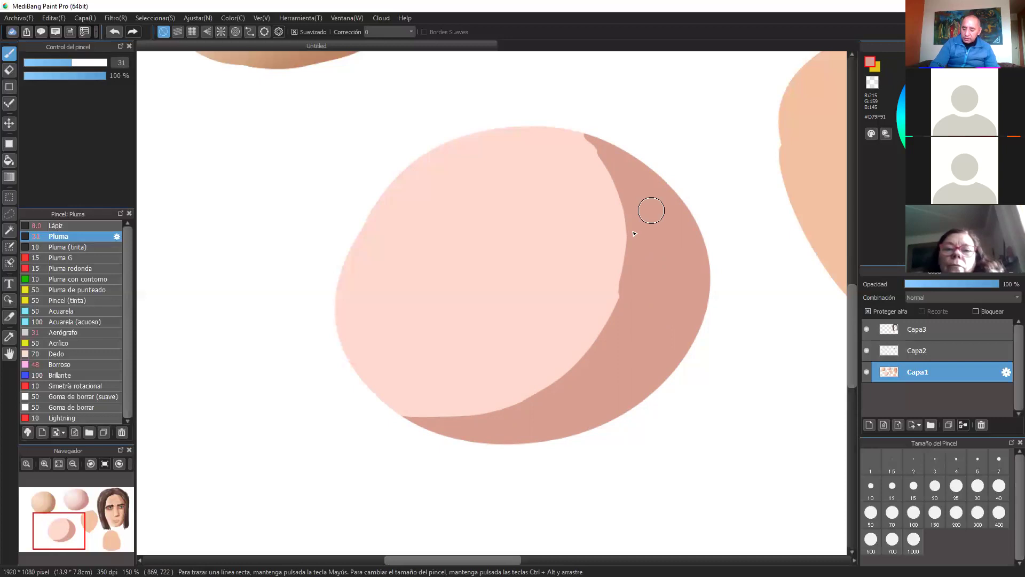
left_click_drag(630, 274, 680, 205)
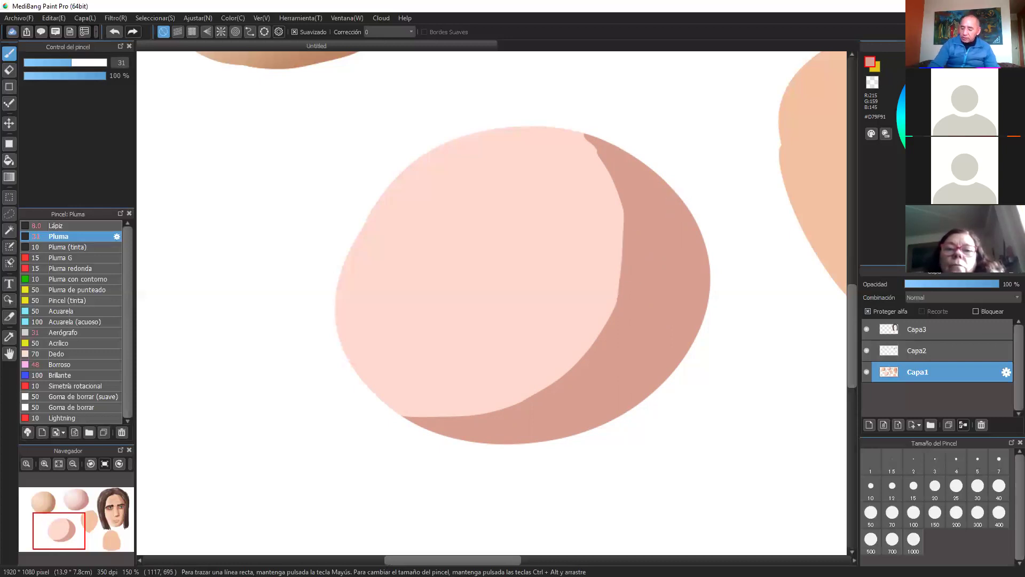
- Paint a narrower, darker #B57368 shadow band along the oval's outer right and lower-right edge
left_click(954, 101)
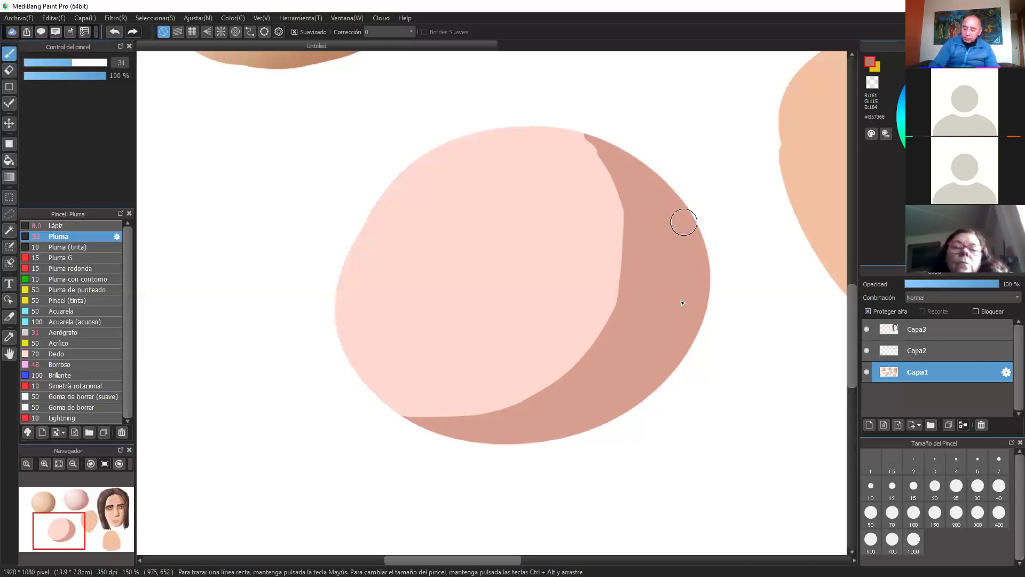
left_click_drag(655, 172, 686, 342)
left_click_drag(650, 162, 574, 446)
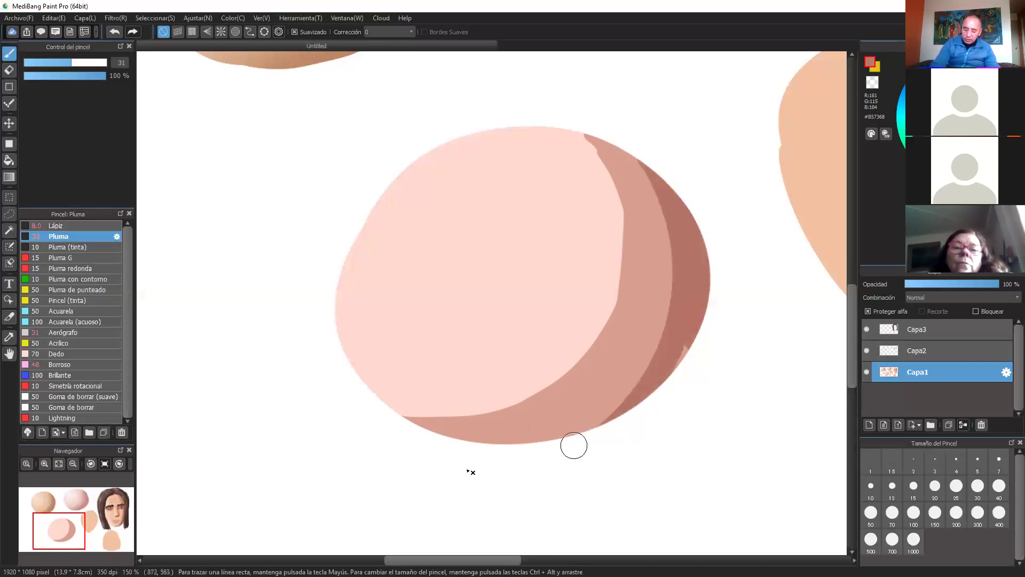
left_click_drag(665, 362, 461, 479)
left_click_drag(666, 302, 500, 442)
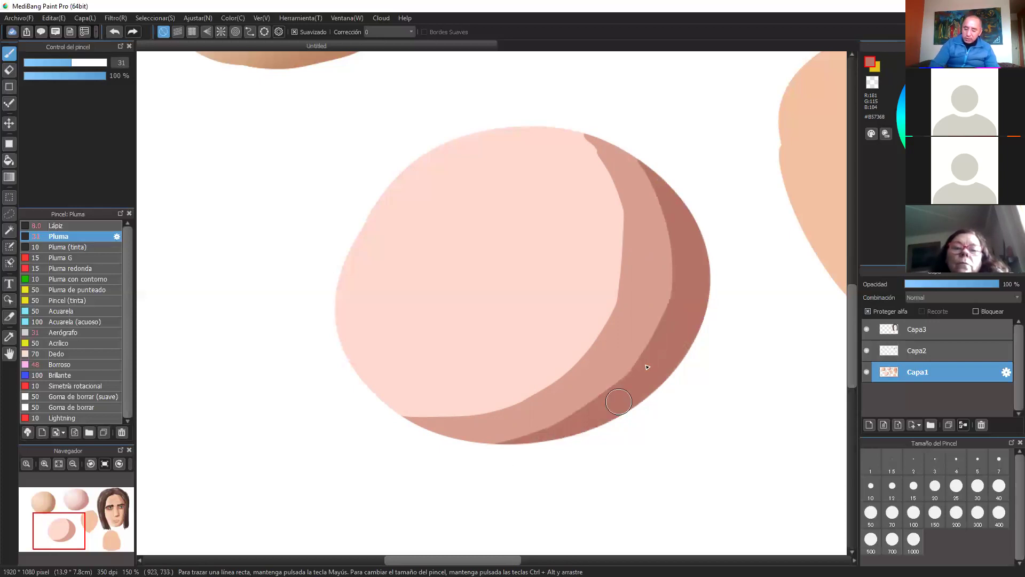
left_click_drag(634, 366, 663, 266)
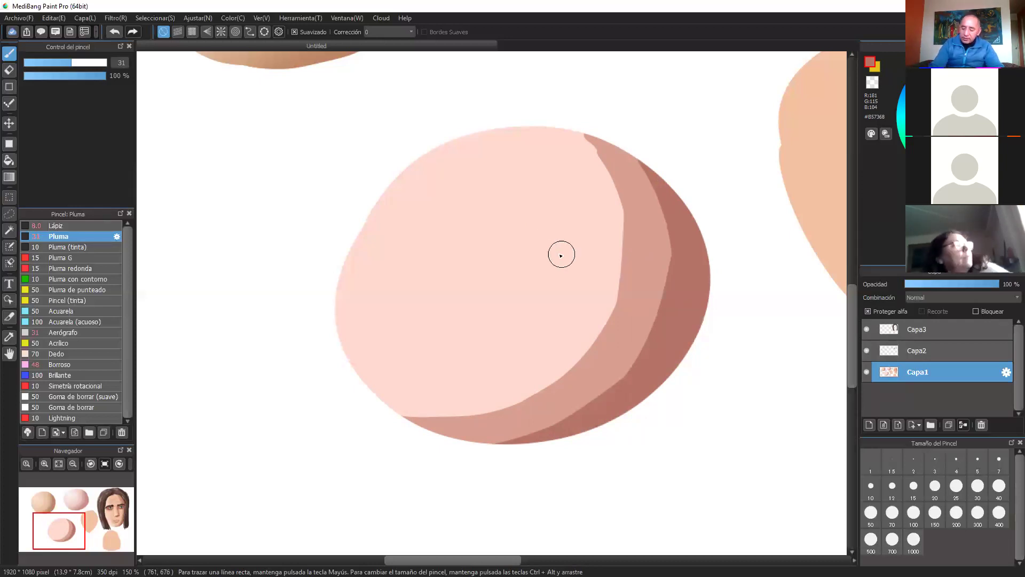
- Paint a large #FFEEEB light area on the oval's upper left, with a small white #FFFFFF highlight inside it
left_click(584, 183, "alt")
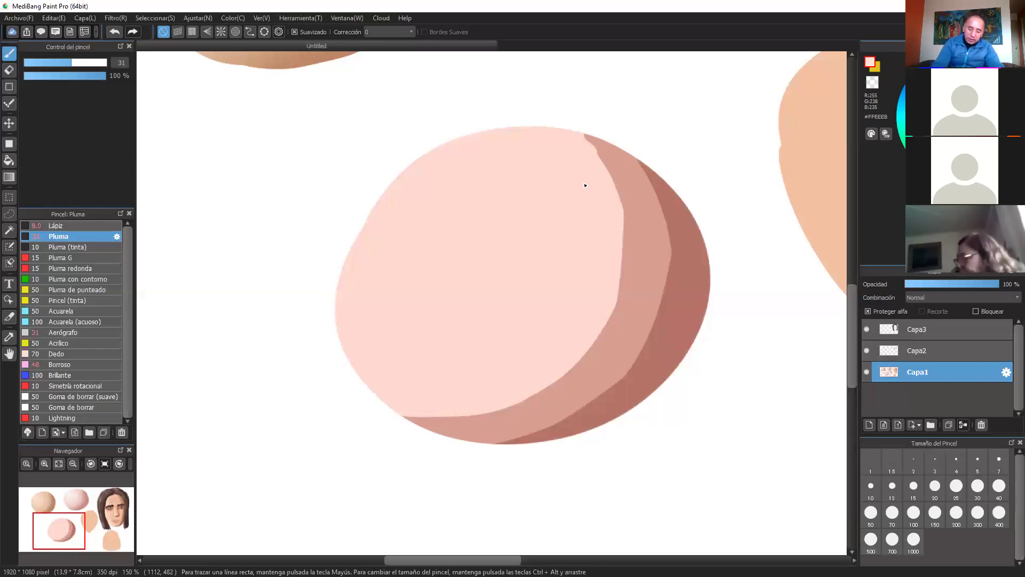
mouse_move(425, 178)
left_mouse_down()
mouse_move(399, 226)
mouse_move(517, 164)
mouse_move(442, 331)
mouse_move(459, 292)
mouse_move(464, 219)
mouse_move(406, 206)
mouse_move(504, 171)
mouse_move(440, 202)
mouse_move(424, 291)
left_mouse_up()
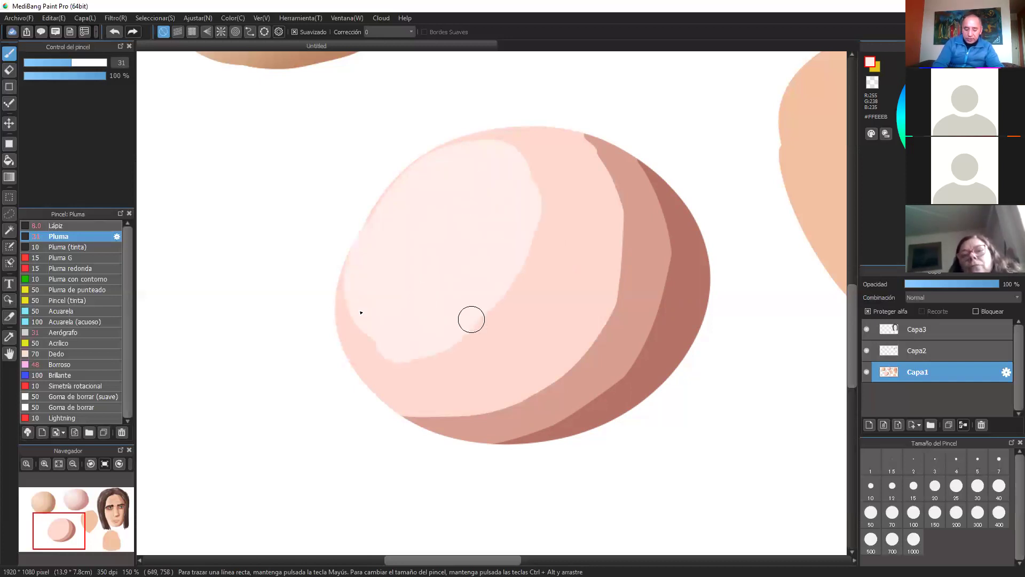
mouse_move(471, 318)
left_mouse_down()
mouse_move(362, 304)
mouse_move(528, 193)
left_mouse_up()
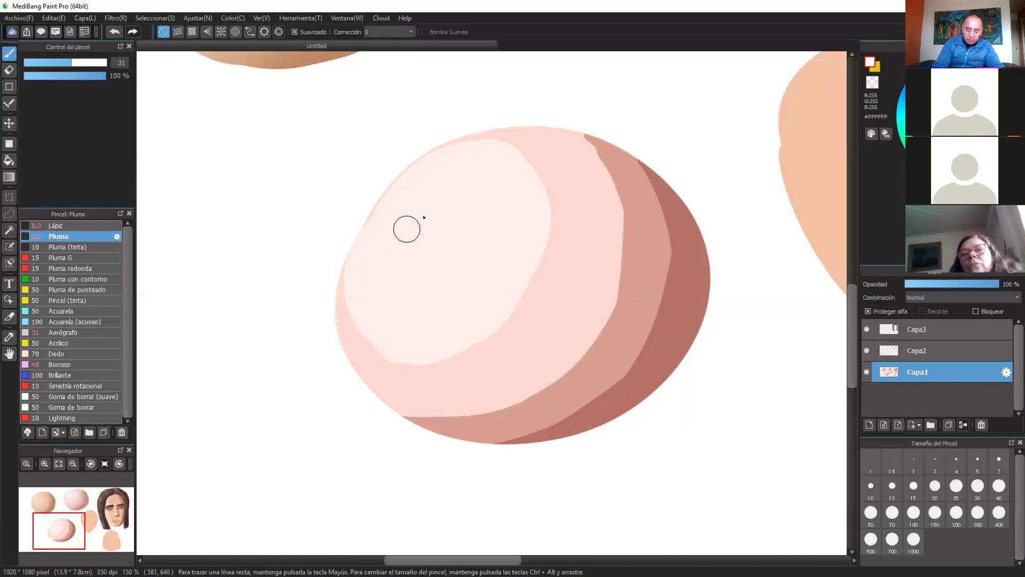
left_click_drag(407, 229, 407, 251)
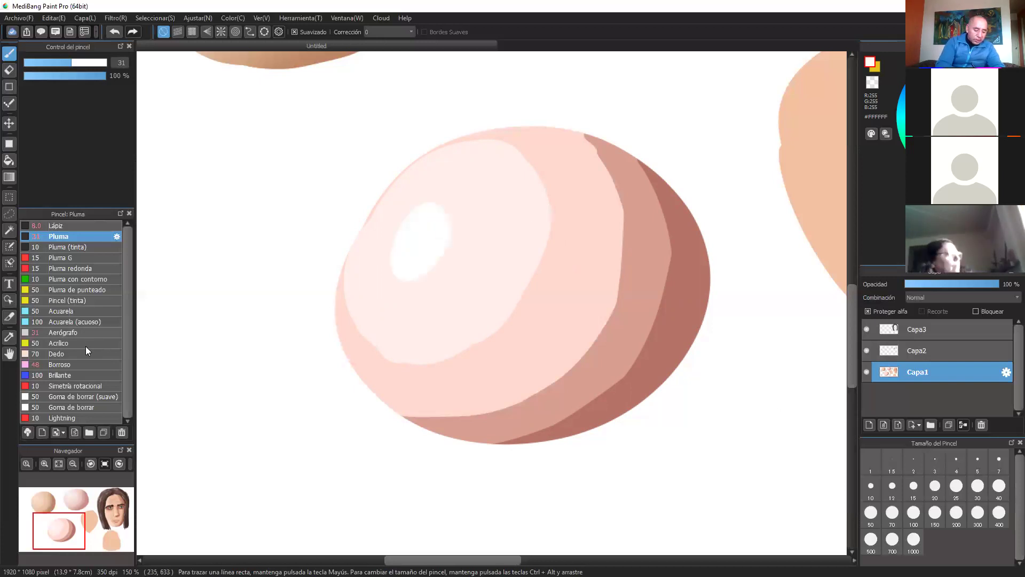
- Blend the white highlight and light area into the oval's base tone with the Borroso brush, enlarging it to size 129
left_click(87, 321)
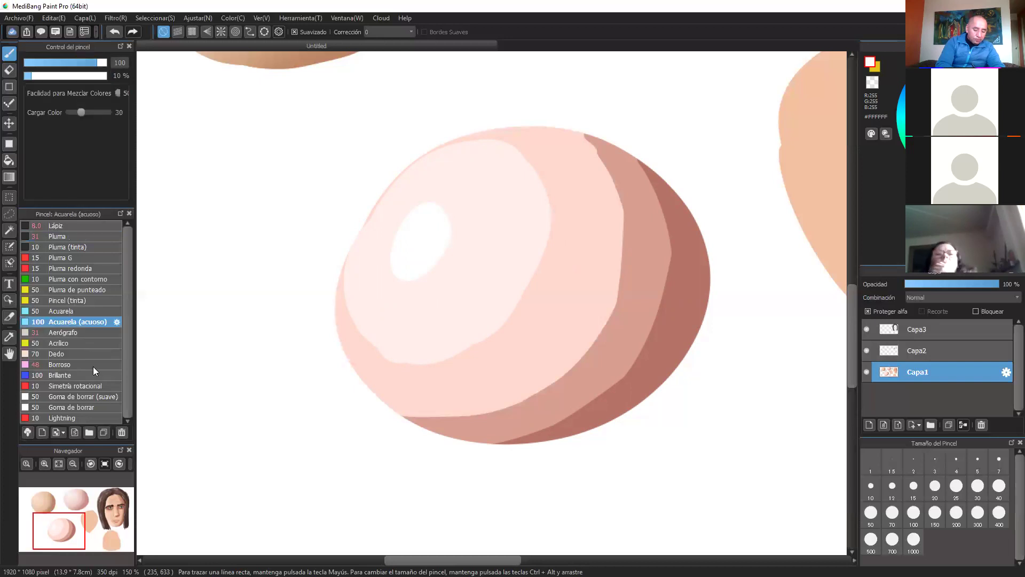
left_click(64, 365)
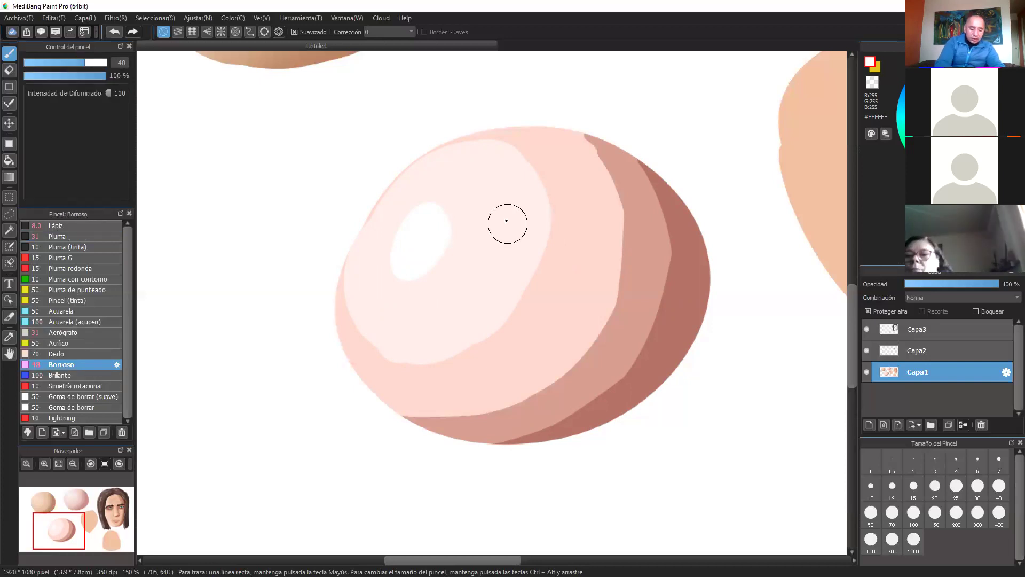
left_click_drag(90, 64, 98, 63)
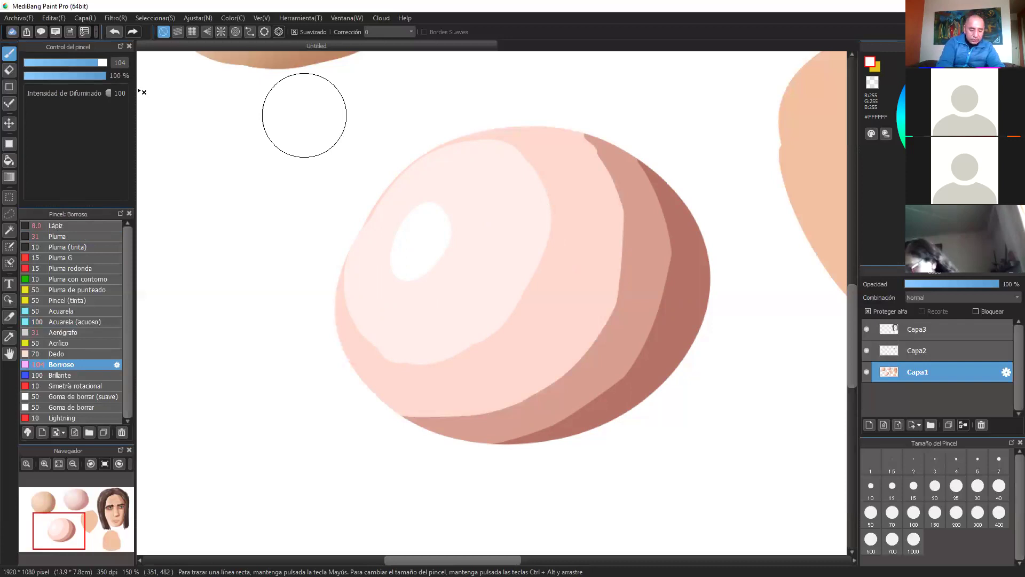
mouse_move(471, 219)
left_mouse_down()
mouse_move(399, 289)
mouse_move(392, 251)
mouse_move(412, 286)
mouse_move(419, 203)
left_mouse_up()
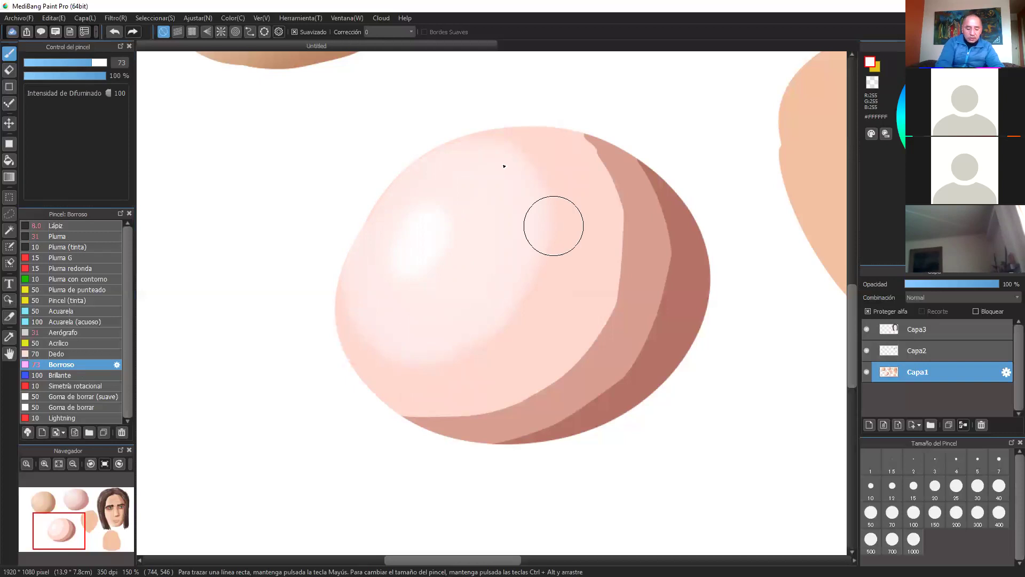
left_click(104, 62)
mouse_move(536, 262)
left_mouse_down()
mouse_move(494, 137)
mouse_move(554, 234)
mouse_move(466, 346)
left_mouse_up()
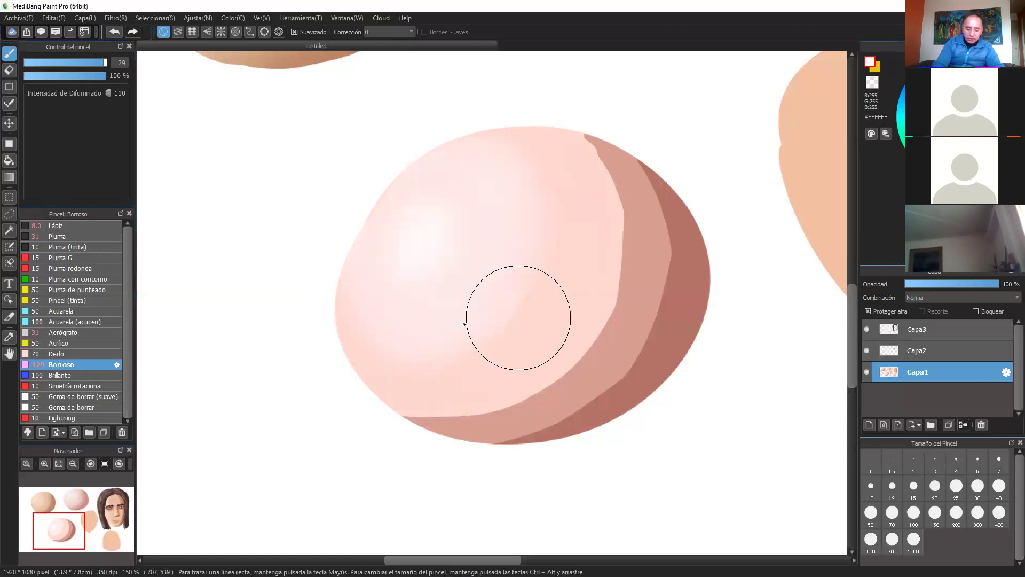
- Soften both shadow bands into the oval's base tone with the Borroso brush, using sizes 99 and 137
left_click(96, 62)
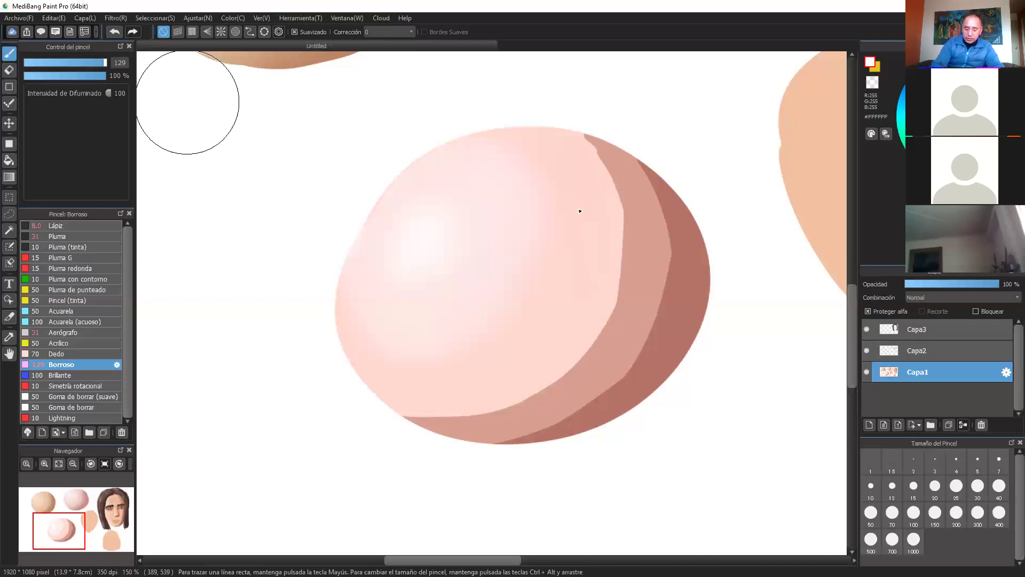
mouse_move(616, 180)
left_mouse_down()
mouse_move(576, 154)
mouse_move(605, 212)
mouse_move(597, 325)
mouse_move(534, 413)
mouse_move(426, 418)
mouse_move(391, 400)
mouse_move(593, 317)
mouse_move(477, 414)
mouse_move(547, 402)
left_mouse_up()
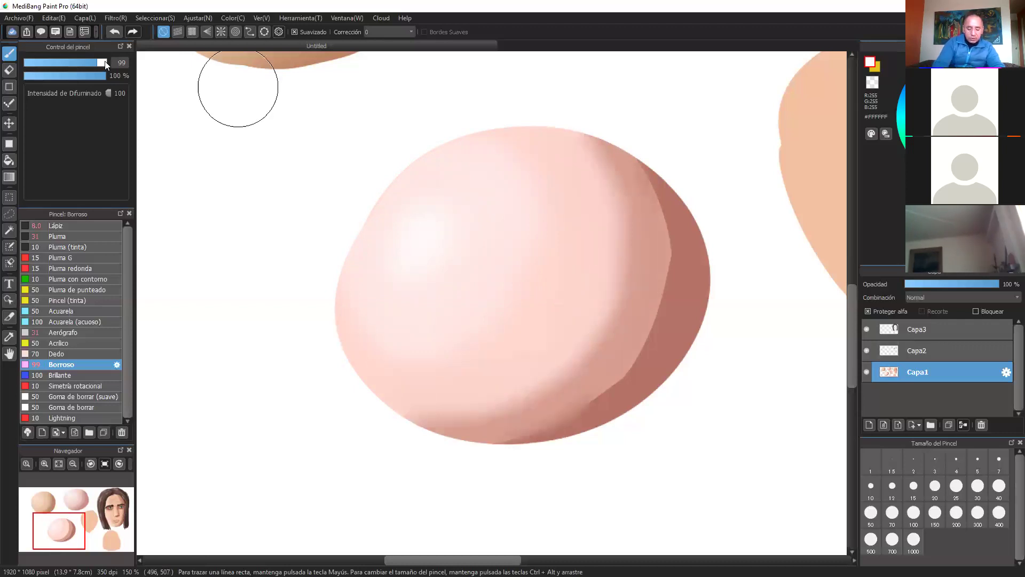
mouse_move(604, 242)
left_mouse_down("ctrl+alt")
mouse_move(620, 215)
mouse_move(537, 384)
mouse_move(468, 424)
left_mouse_up("ctrl+alt")
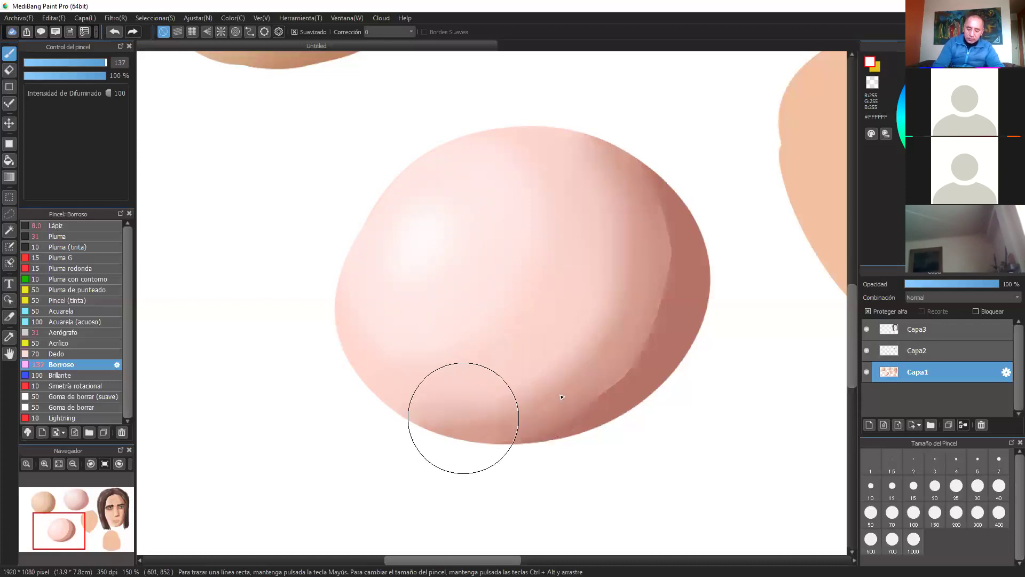
mouse_move(650, 181)
left_mouse_down()
mouse_move(629, 357)
mouse_move(560, 401)
left_mouse_up()
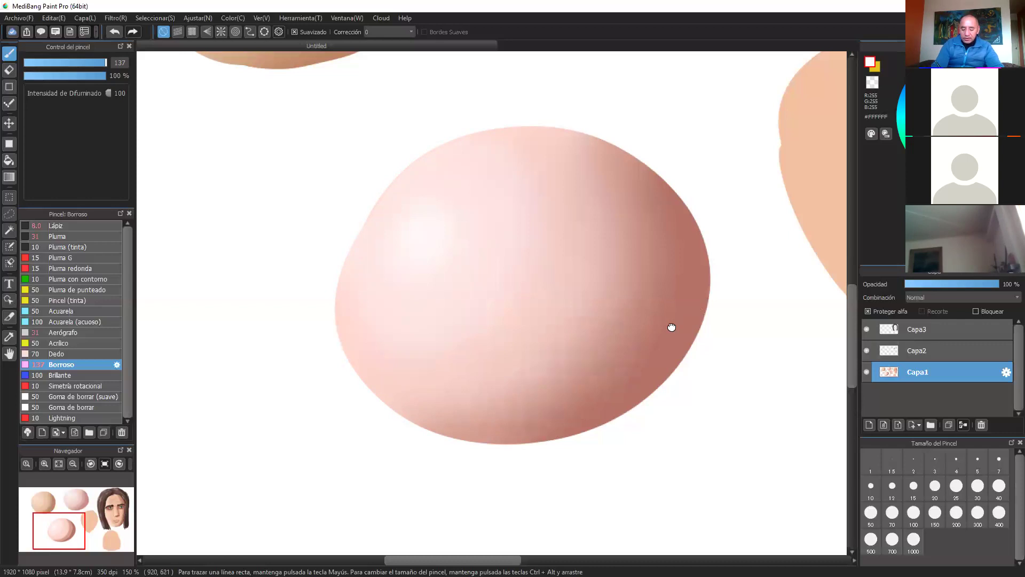
- Airbrush a curved #B57368 crease on the right half of the oval with Aerógrafo at size 20
scroll(700, 238, "up", 1)
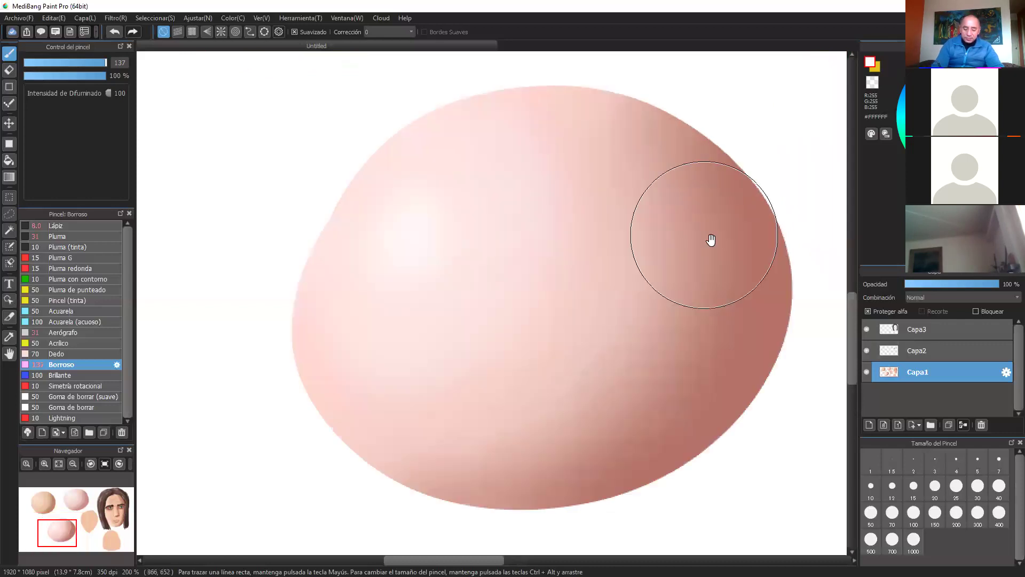
mouse_move(690, 250)
left_mouse_down()
mouse_move(710, 215)
mouse_move(687, 304)
left_mouse_up()
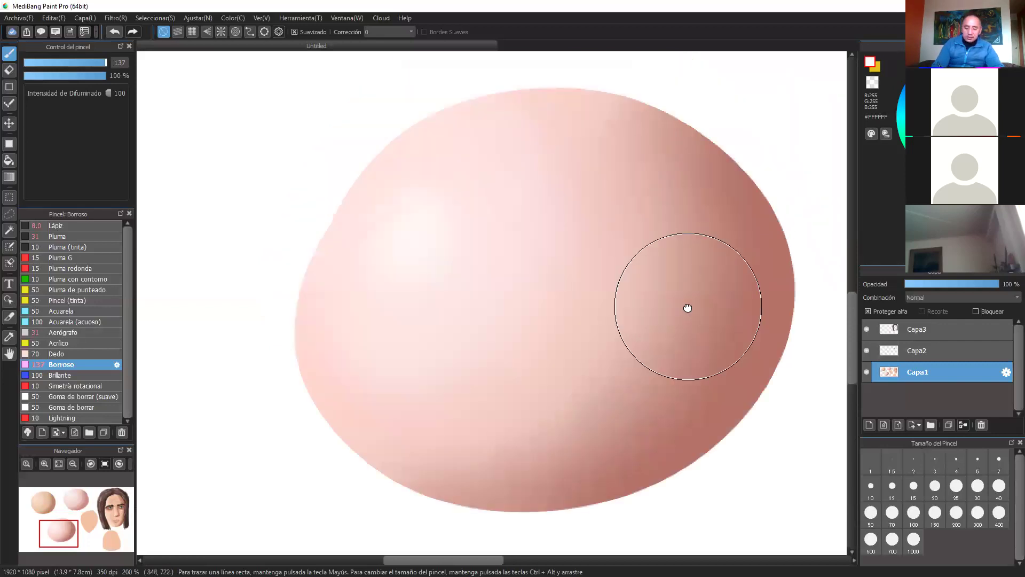
left_click_drag(658, 197, 661, 178)
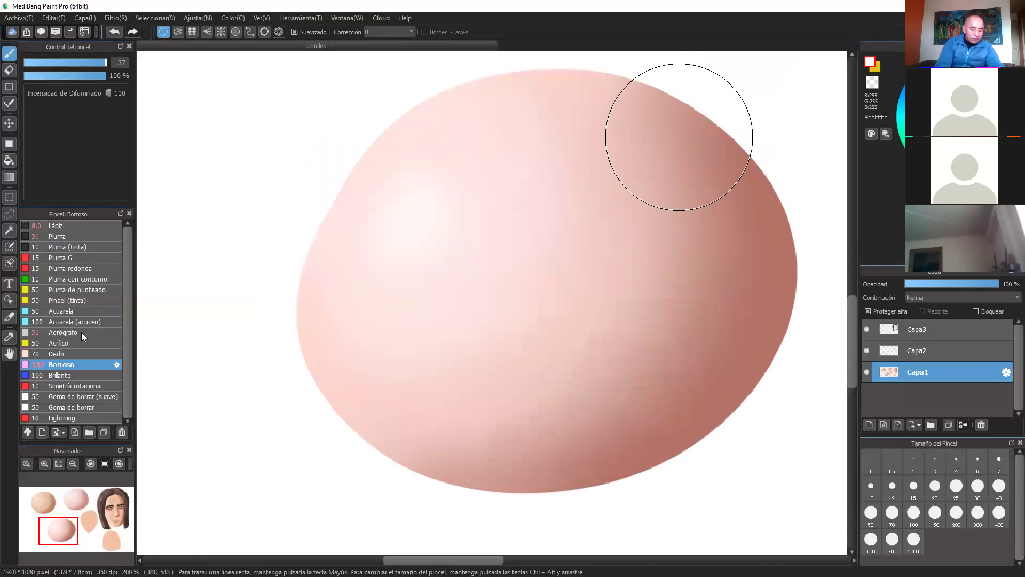
left_click(65, 332)
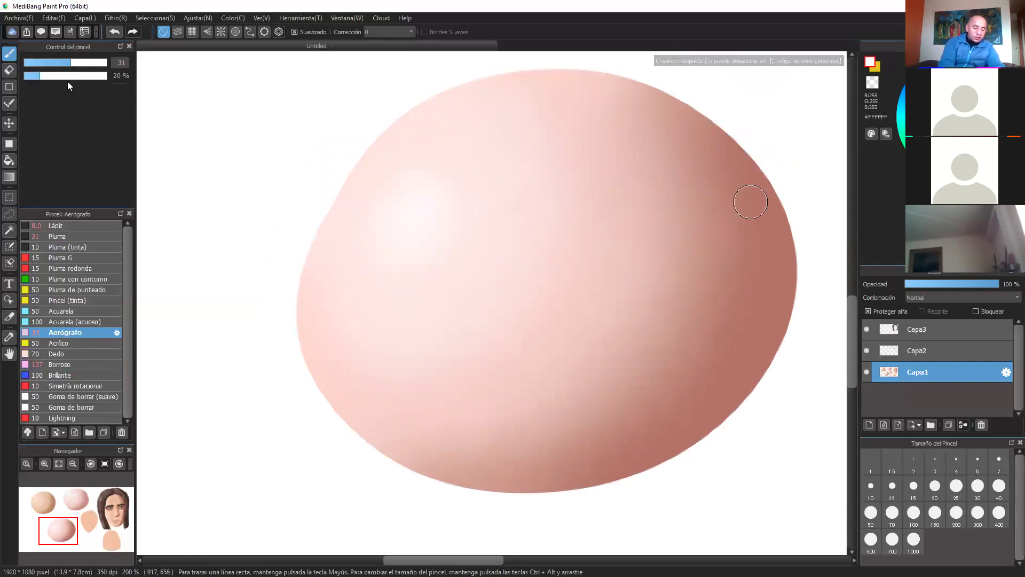
left_click(56, 67)
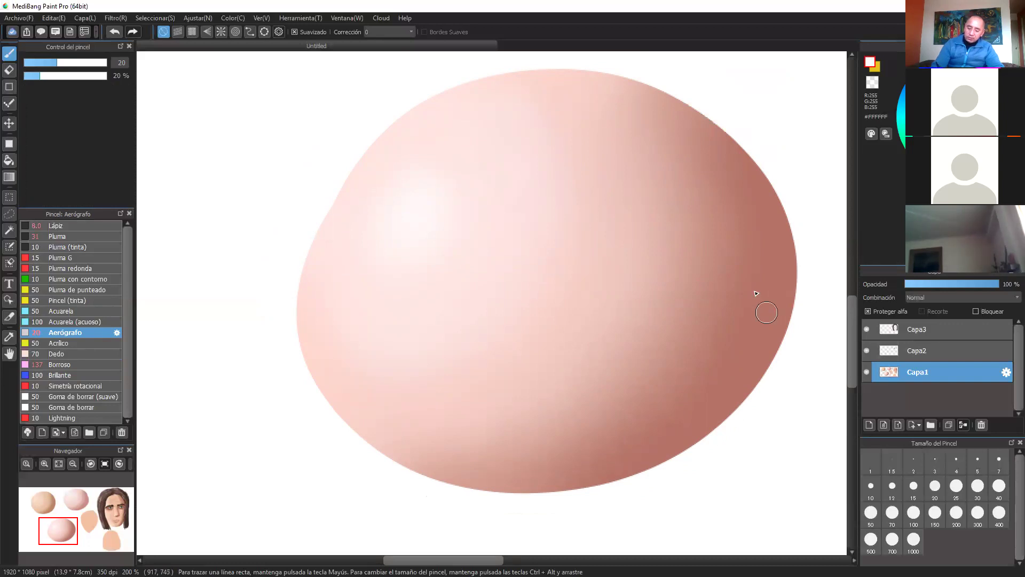
left_click(765, 310, "alt")
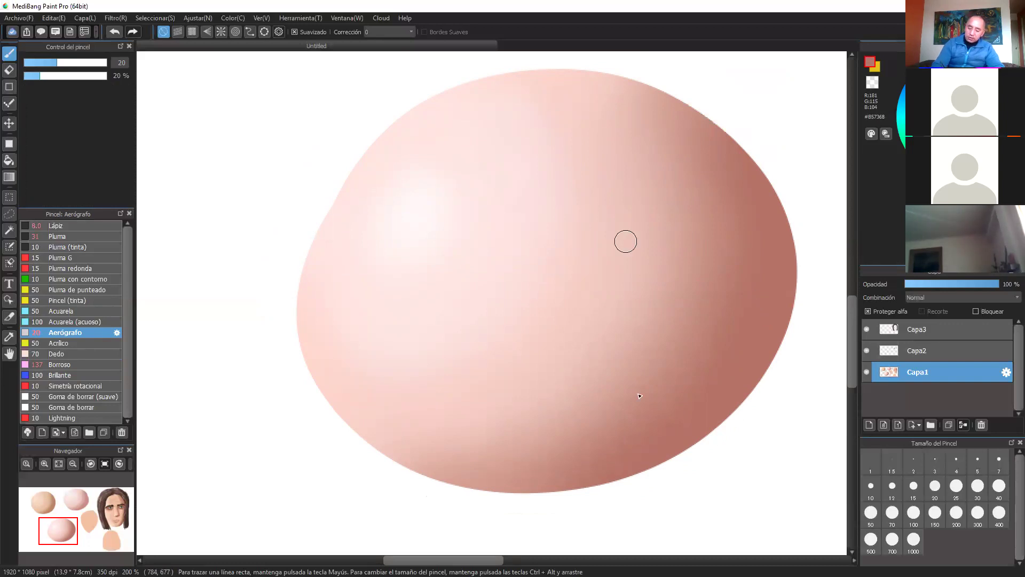
left_click_drag(626, 242, 643, 386)
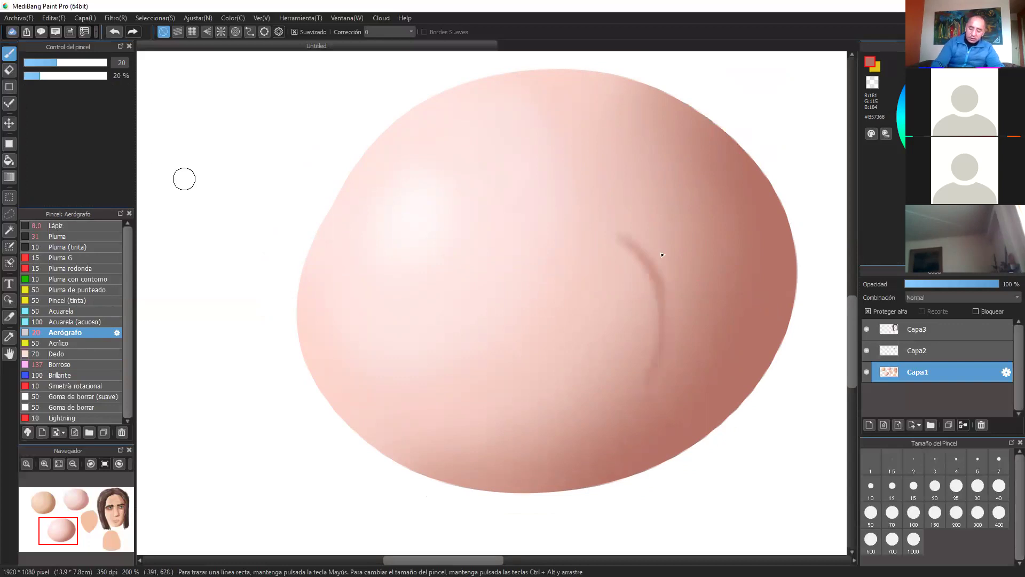
left_click_drag(664, 250, 650, 368)
- Widen the crease into a broad shadow toward the oval's lower right at airbrush size 127, and refine its upper edge at size 45
left_click(98, 62)
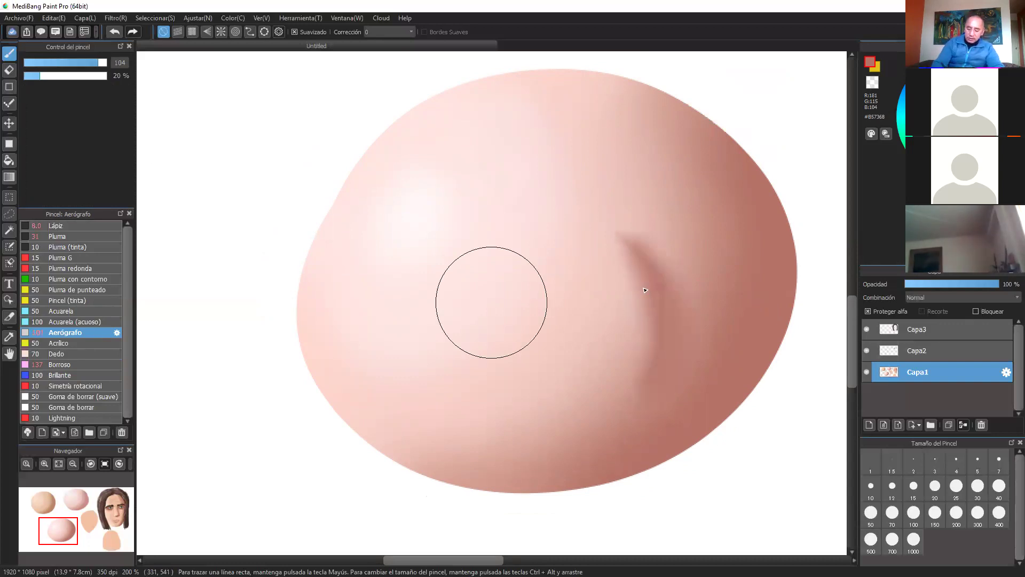
left_click_drag(98, 63, 102, 62)
mouse_move(636, 246)
left_mouse_down()
mouse_move(635, 409)
mouse_move(652, 271)
mouse_move(664, 275)
left_mouse_up()
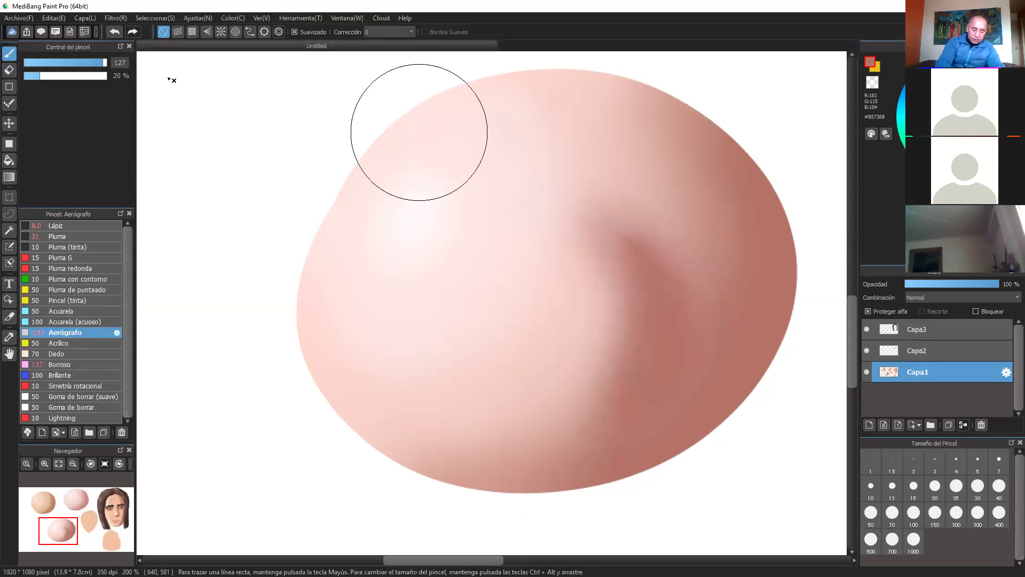
left_click(82, 63)
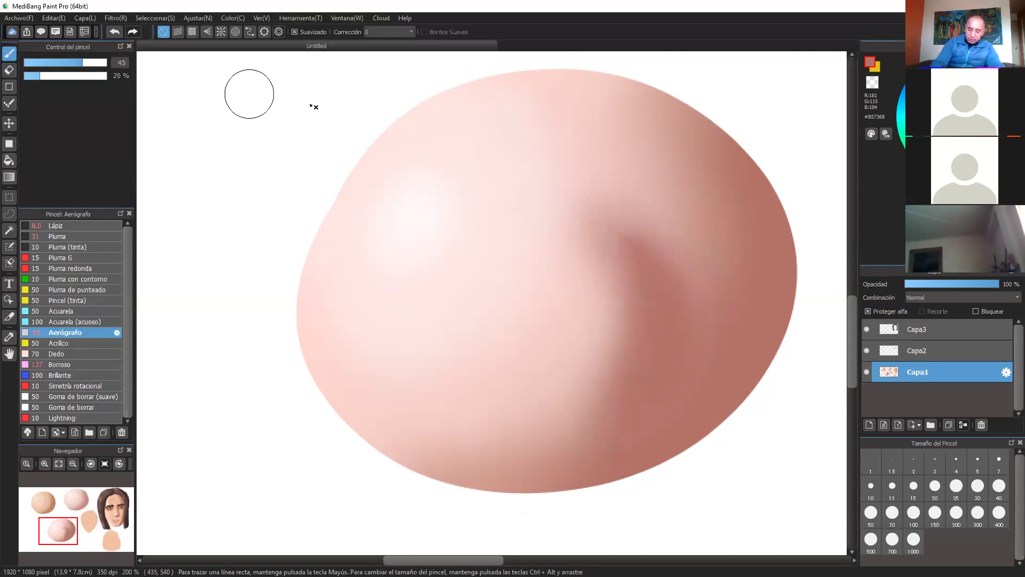
left_click_drag(605, 231, 654, 290)
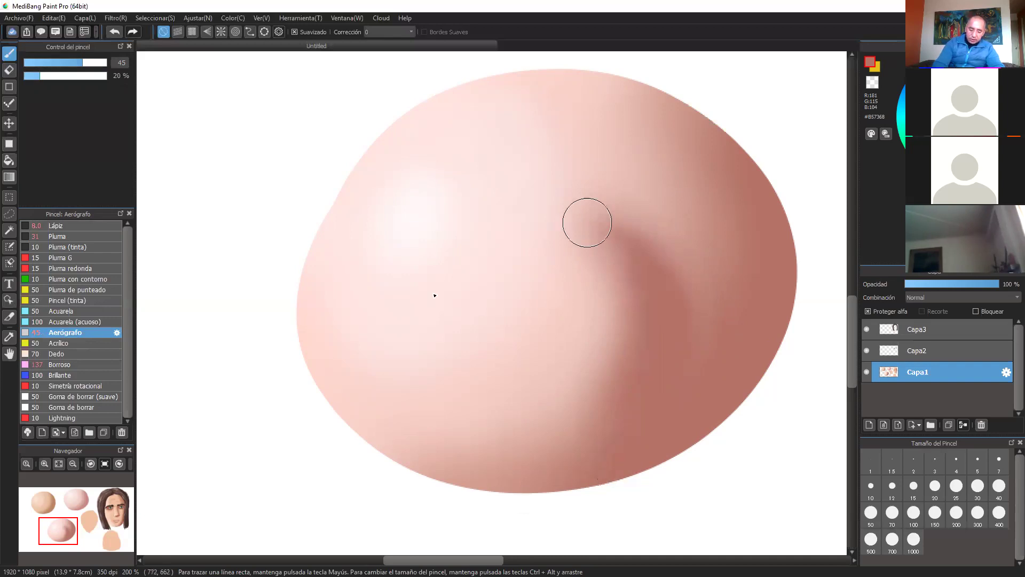
- Pick the near-white #FEF7F7 from the highlight and airbrush a light area left of the crease, using sizes 45 and 124
right_click(430, 213)
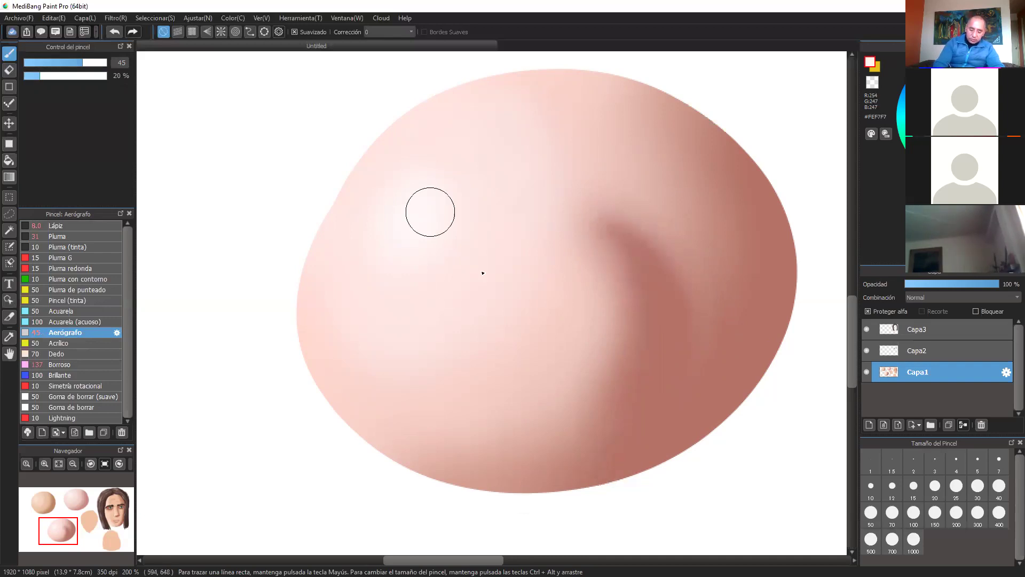
left_click_drag(468, 282, 459, 354)
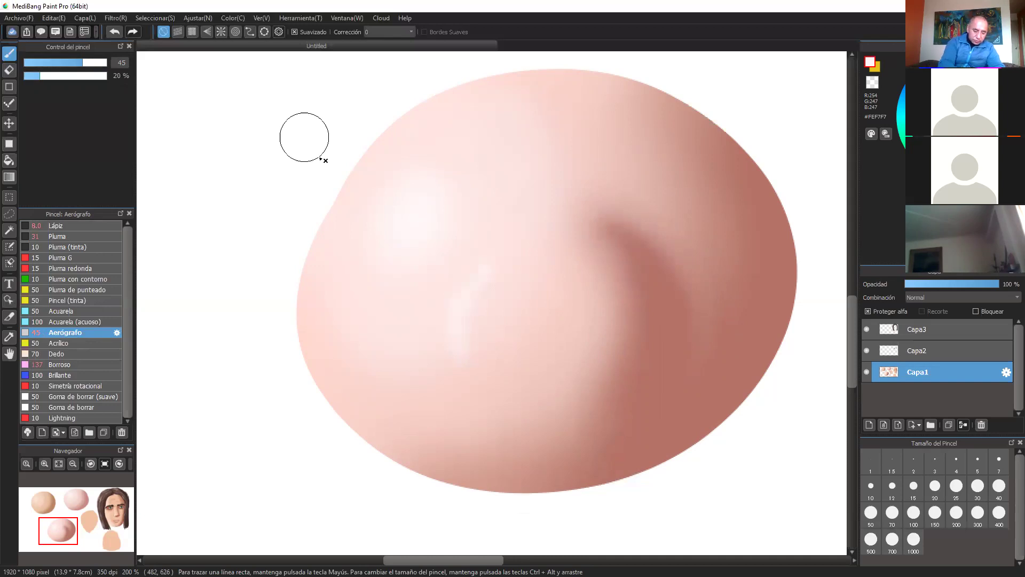
left_click(100, 62)
left_click_drag(101, 62, 103, 62)
mouse_move(492, 262)
left_mouse_down()
mouse_move(483, 383)
mouse_move(529, 400)
left_mouse_up()
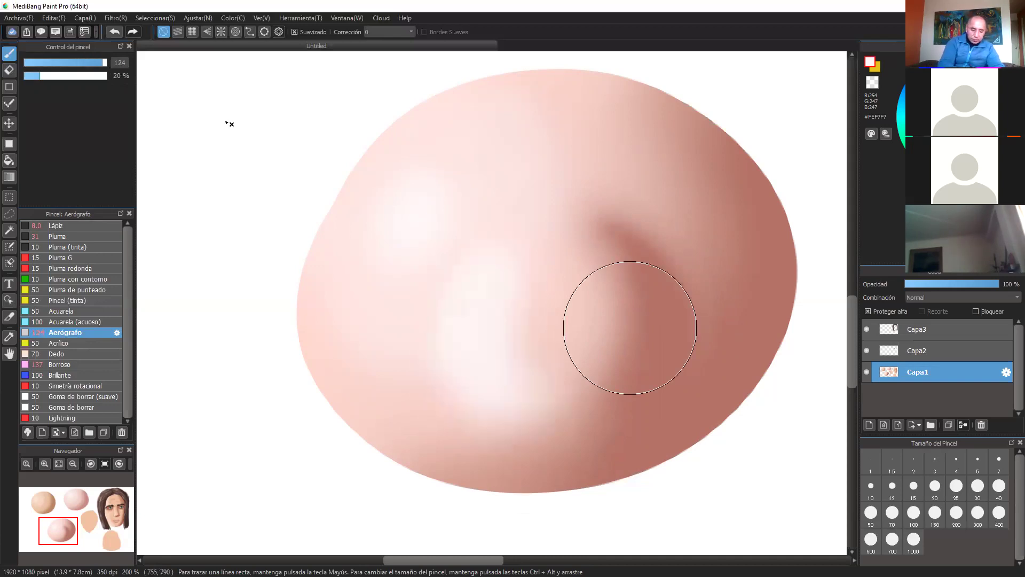
- Define the rounded left edge of the light bump with the airbrush at sizes 31 and 19, and brighten it at size 124
left_click(71, 63)
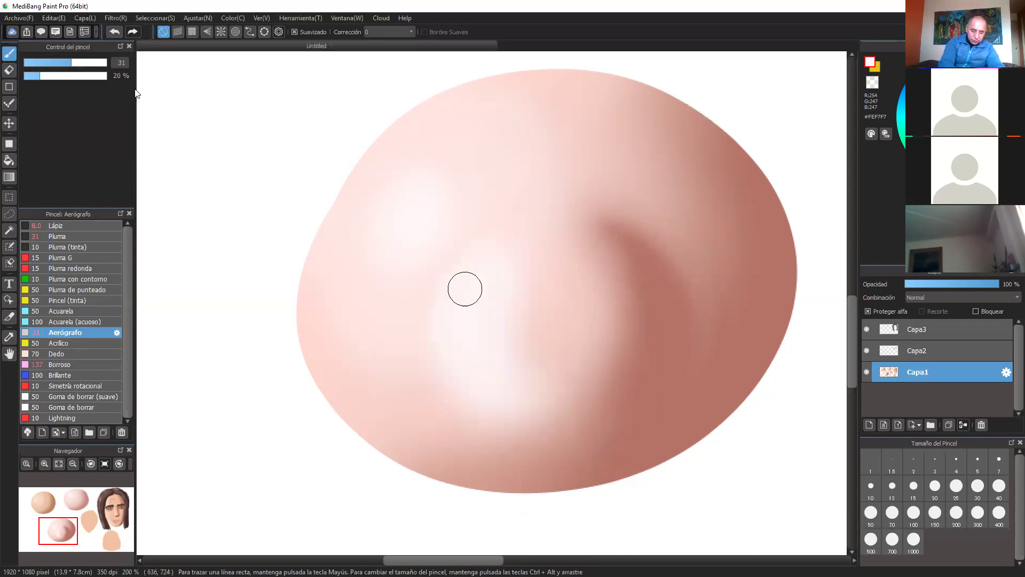
left_click(55, 63)
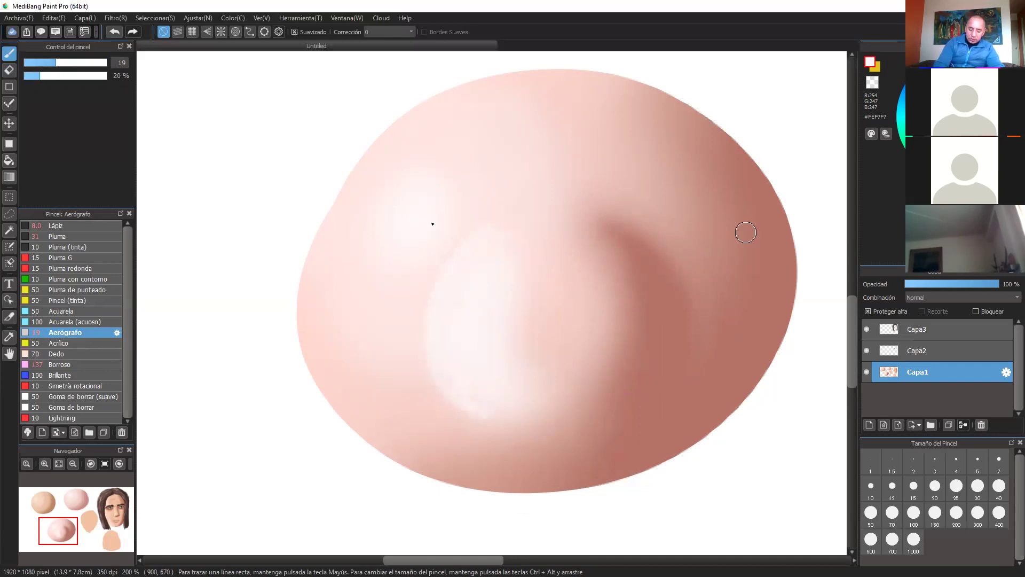
left_click_drag(473, 256, 432, 219)
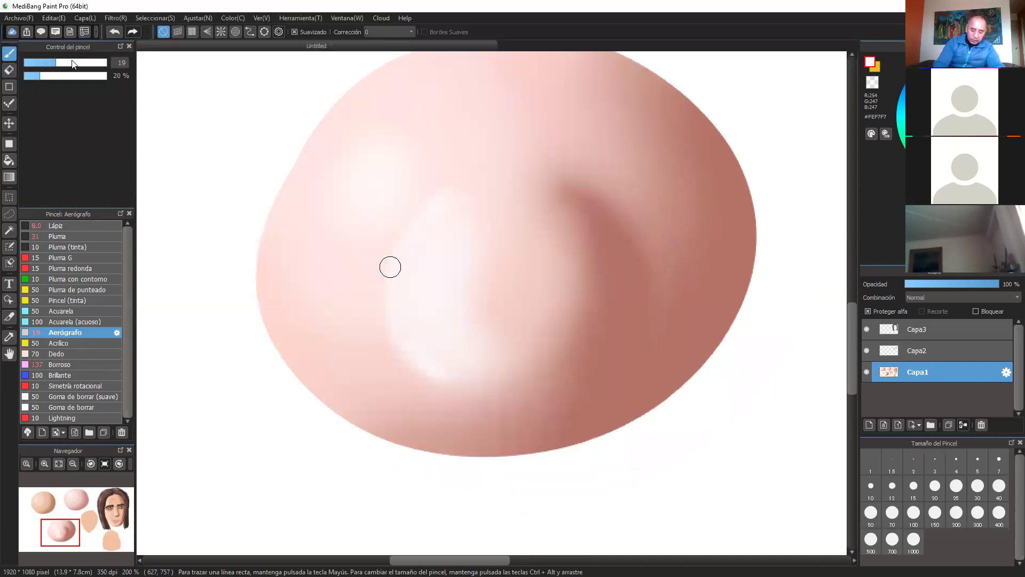
key("]")
left_click_drag(457, 224, 448, 234)
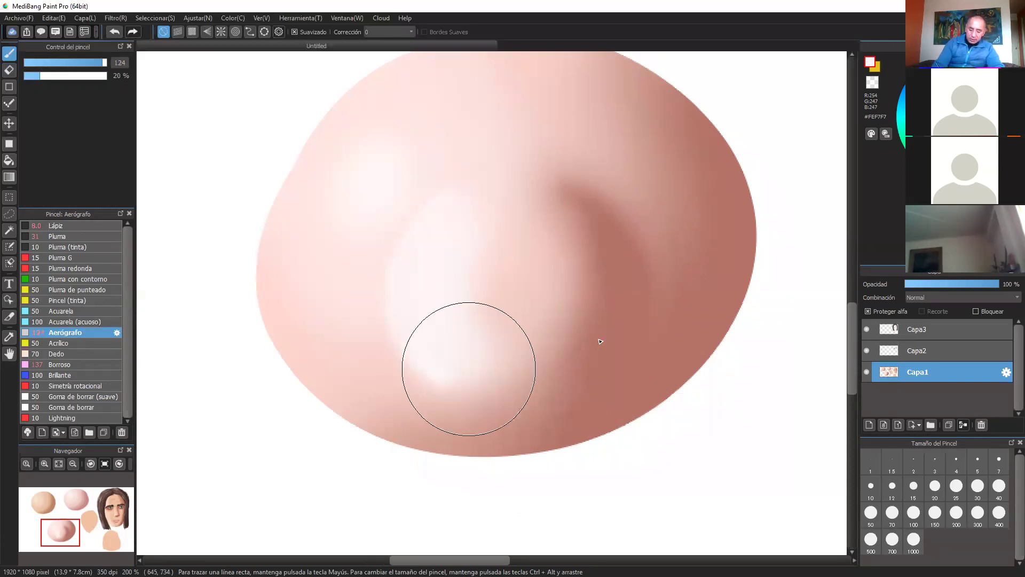
- Set the airbrush to size 47 and pick the #B57368 shadow colour from the oval's shaded side
left_click(82, 63)
right_click(647, 269)
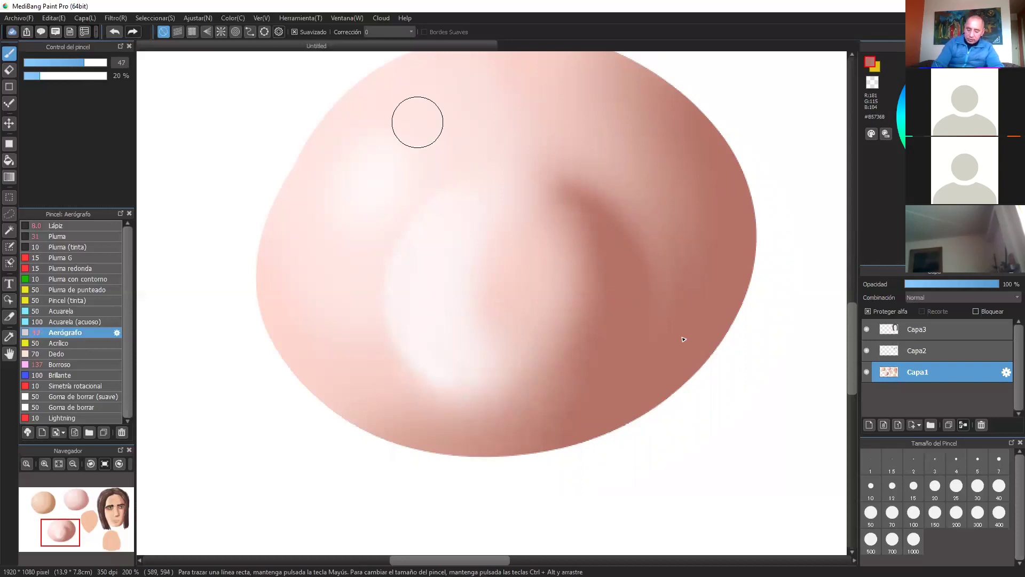
left_click_drag(736, 234, 748, 391)
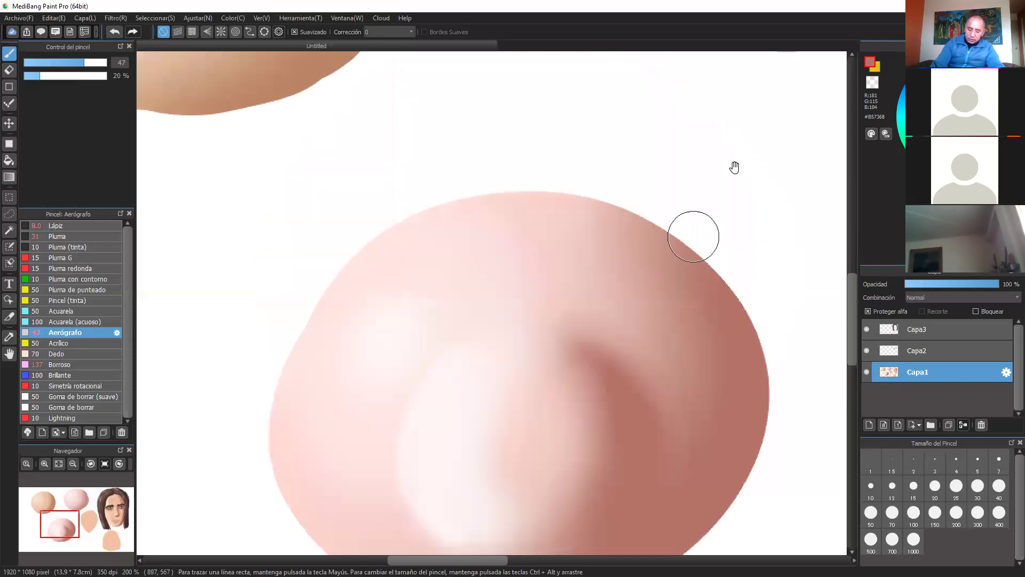
scroll(687, 327, "down", 3)
scroll(630, 366, "up", 3)
scroll(630, 366, "right", 1)
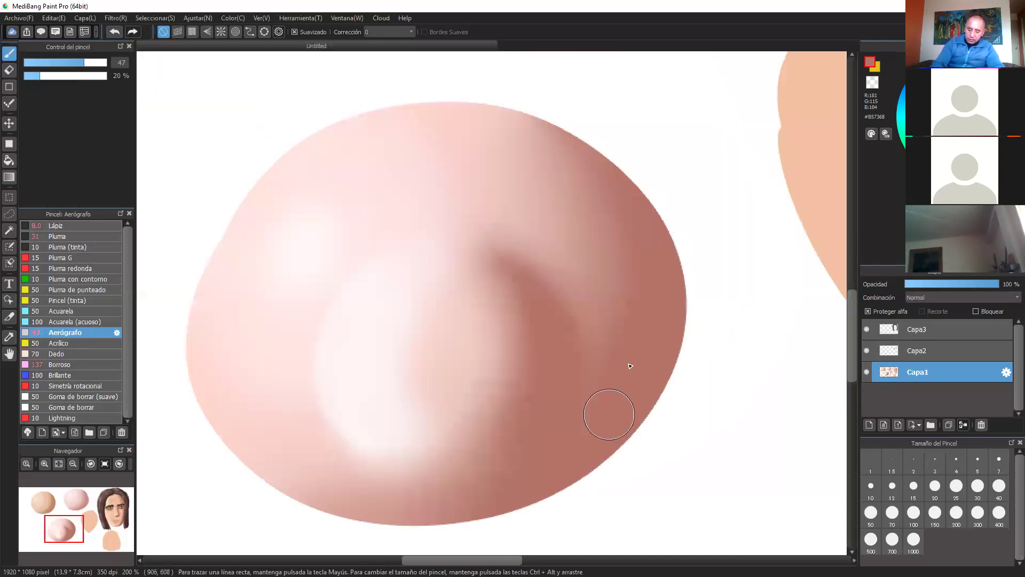
scroll(643, 393, "down", 1)
scroll(643, 393, "left", 1)
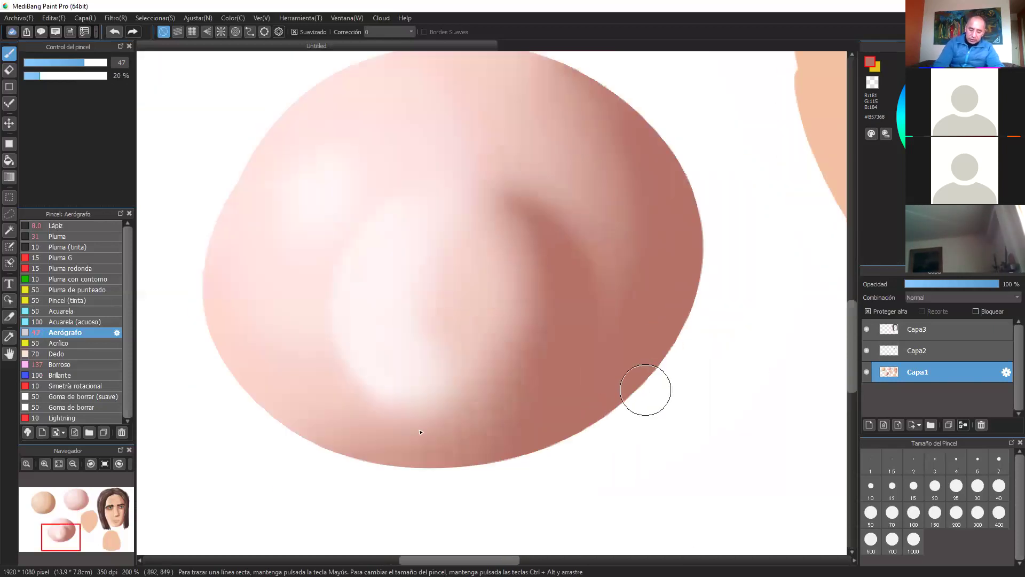
left_click_drag(646, 390, 654, 377)
left_click_drag(288, 404, 669, 359)
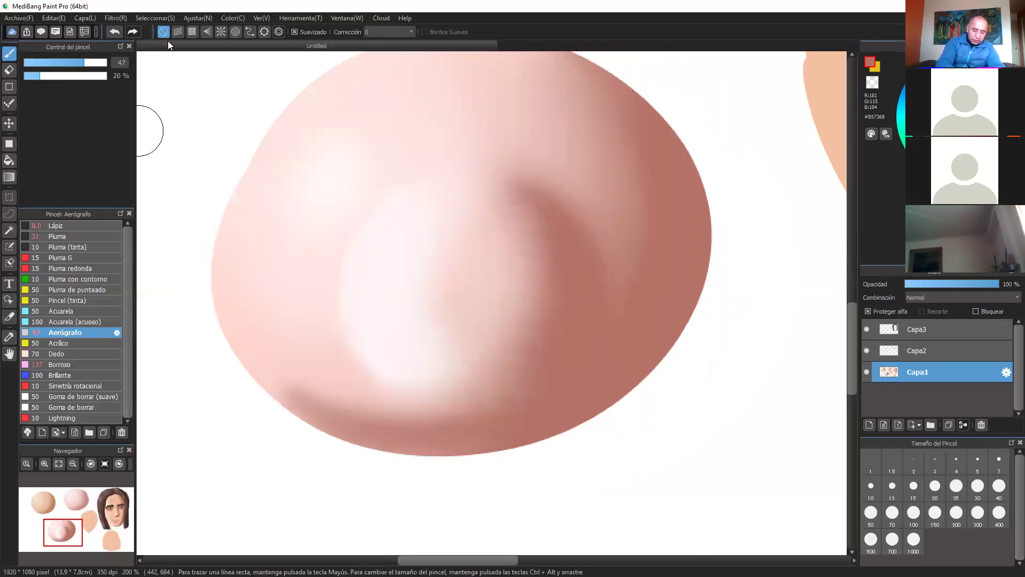
left_click(120, 31)
left_click(120, 31)
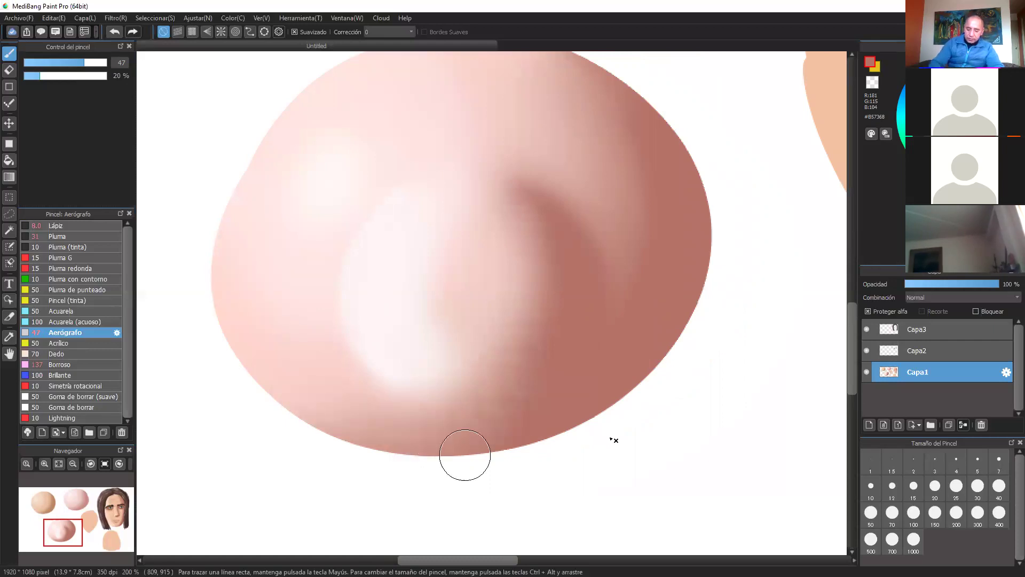
- Airbrush a soft #B57368 shadow band along the oval's lower edge, continuing around to the lower right
left_click_drag(286, 419, 677, 293)
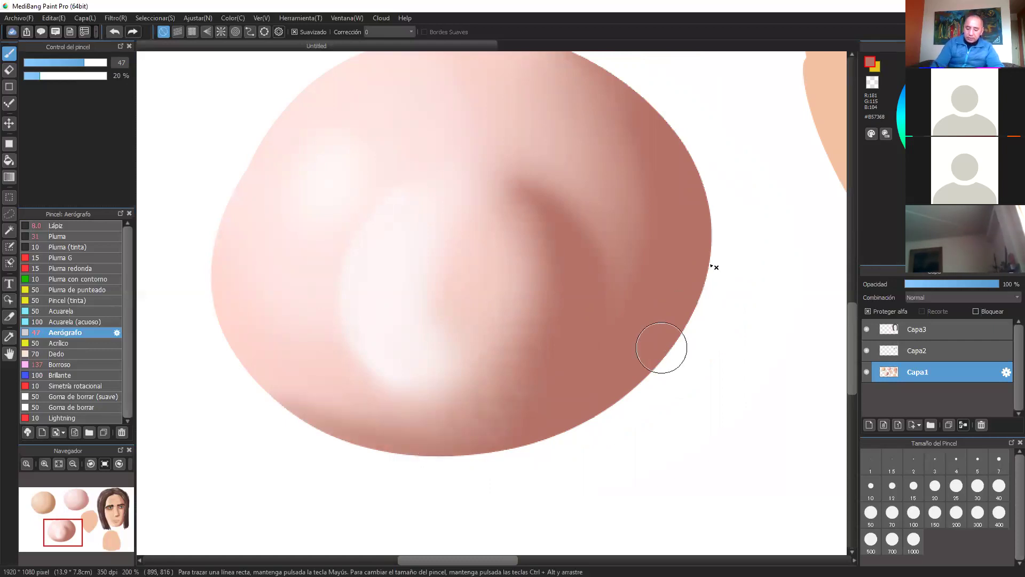
scroll(731, 276, "up", 1)
scroll(731, 279, "down", 1)
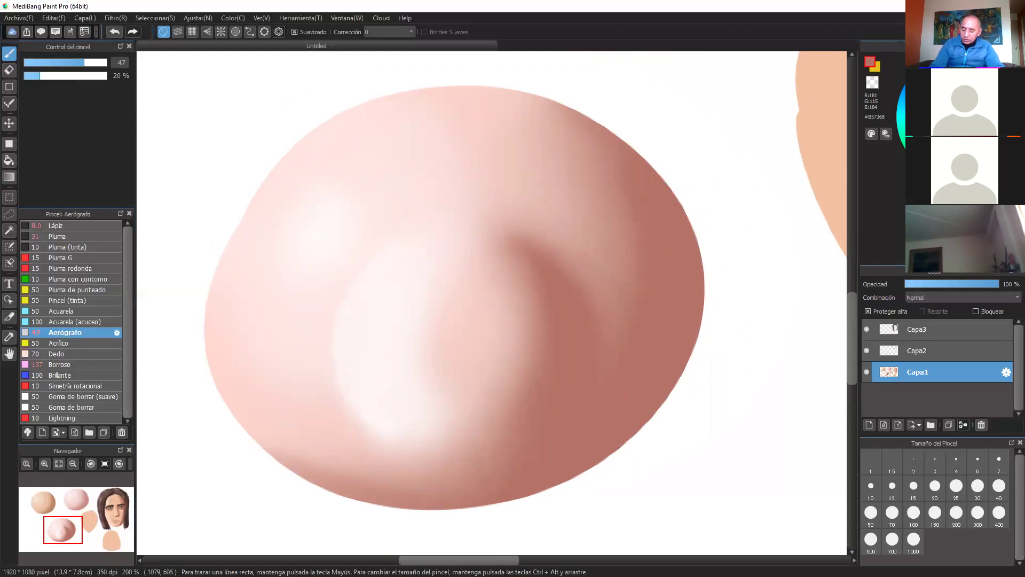
- Airbrush a darker rim along the oval's outer right and lower edges, using #985348 and #773232 at size 47
left_click(961, 108)
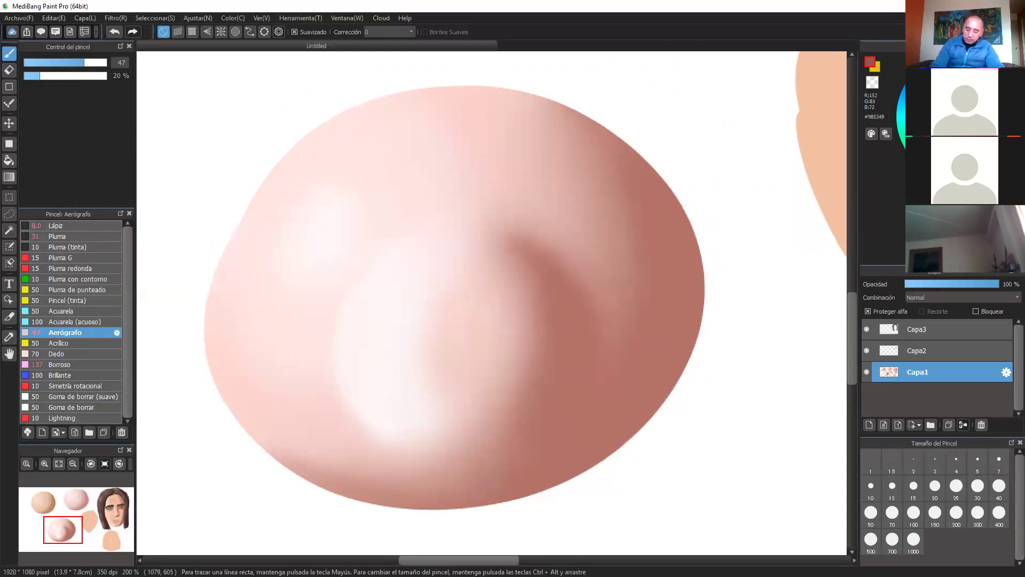
left_click_drag(689, 206, 708, 256)
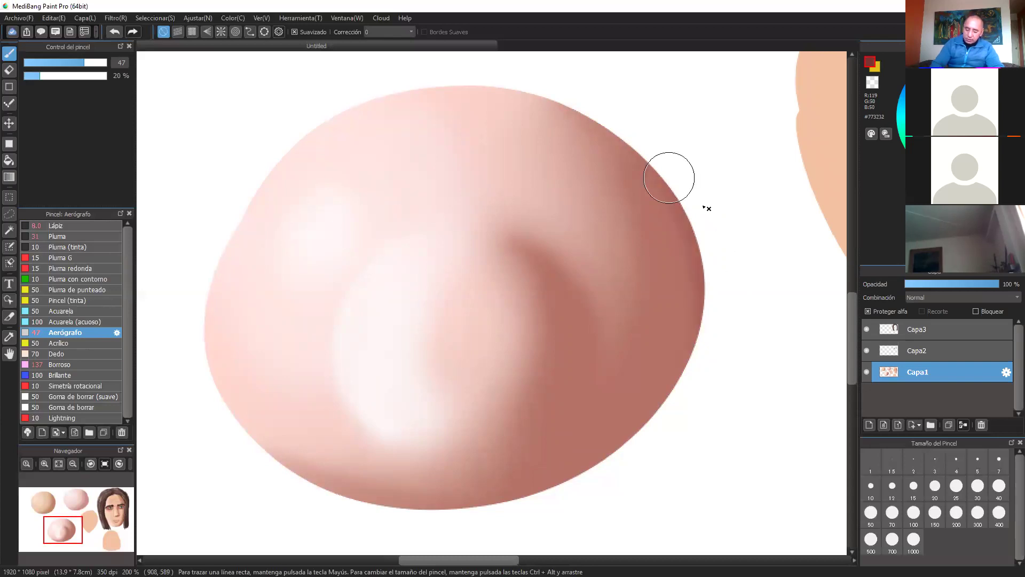
left_click_drag(668, 172, 729, 379)
left_click_drag(453, 439, 500, 341)
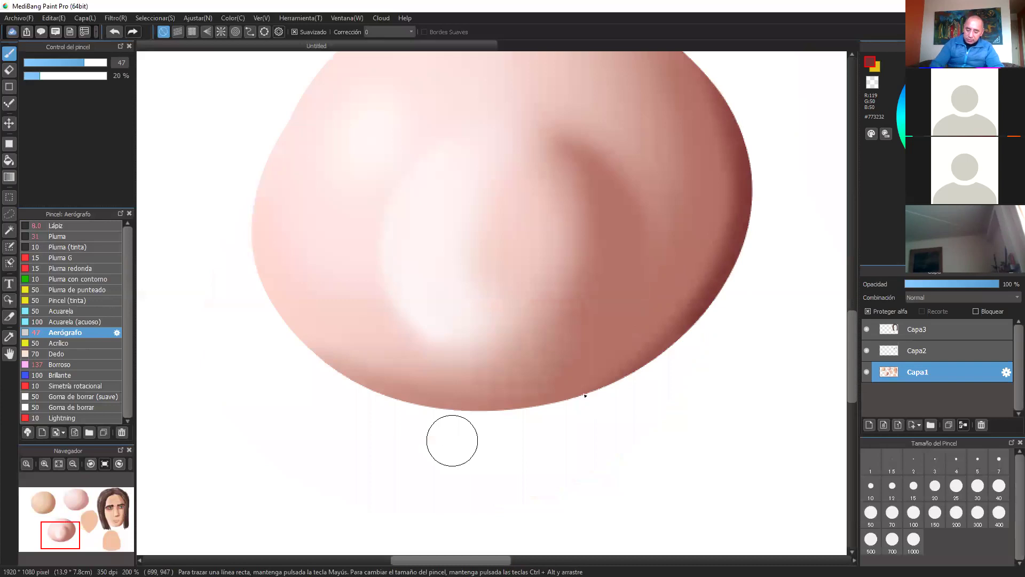
mouse_move(616, 395)
left_mouse_down()
mouse_move(539, 411)
mouse_move(730, 254)
left_mouse_up()
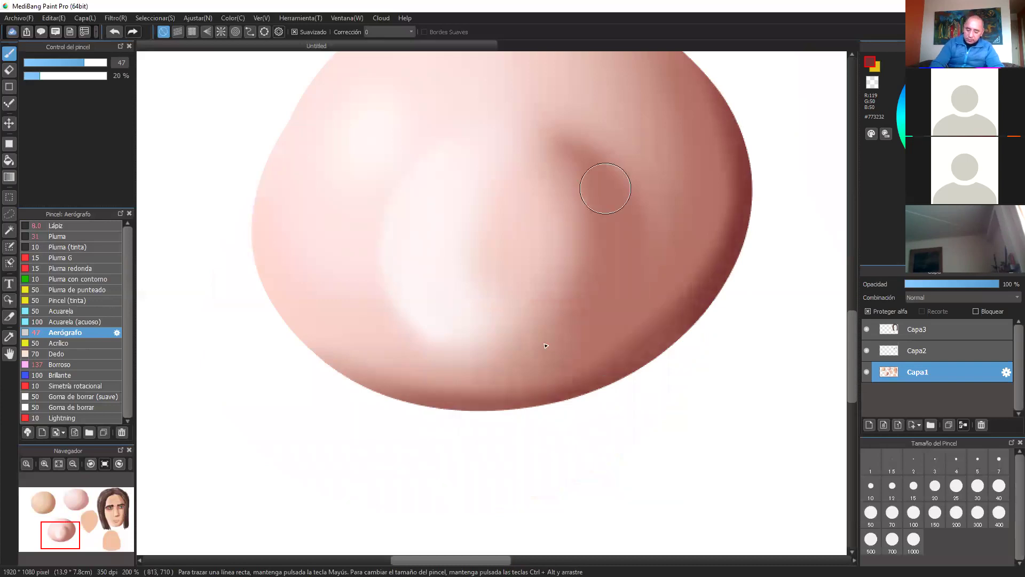
- Deepen the shadow around the bump's right and lower-right sides with #773232 at sizes 47 and 101, undoing the last excess stroke
left_click_drag(605, 188, 609, 308)
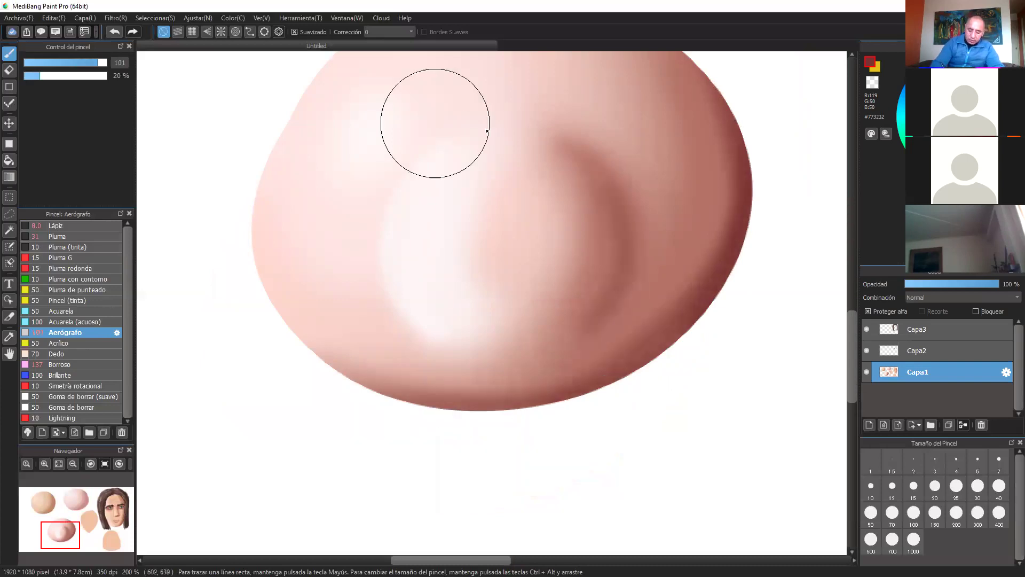
left_click_drag(630, 210, 530, 331)
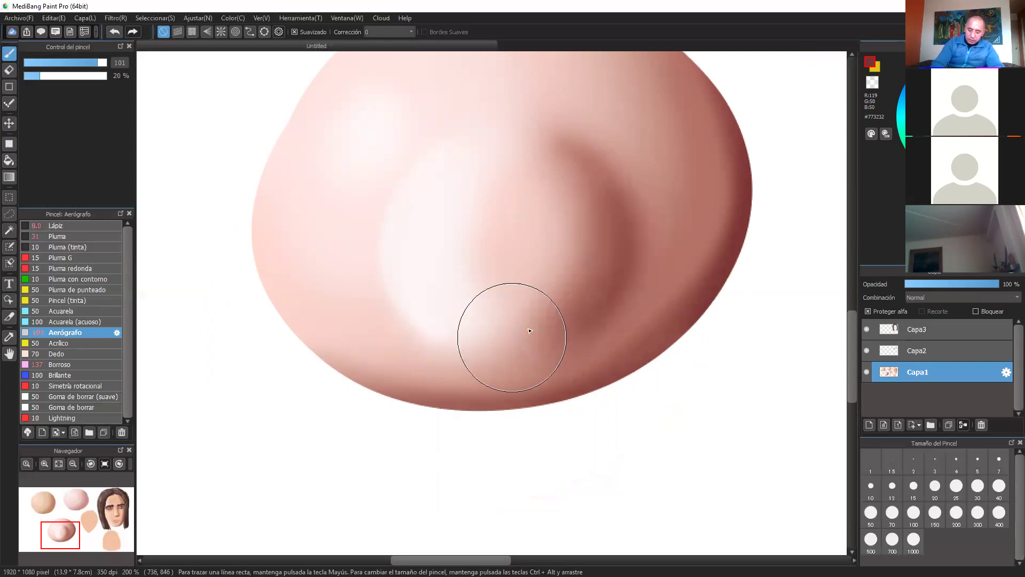
mouse_move(604, 287)
left_mouse_down()
mouse_move(535, 325)
mouse_move(526, 344)
left_mouse_up()
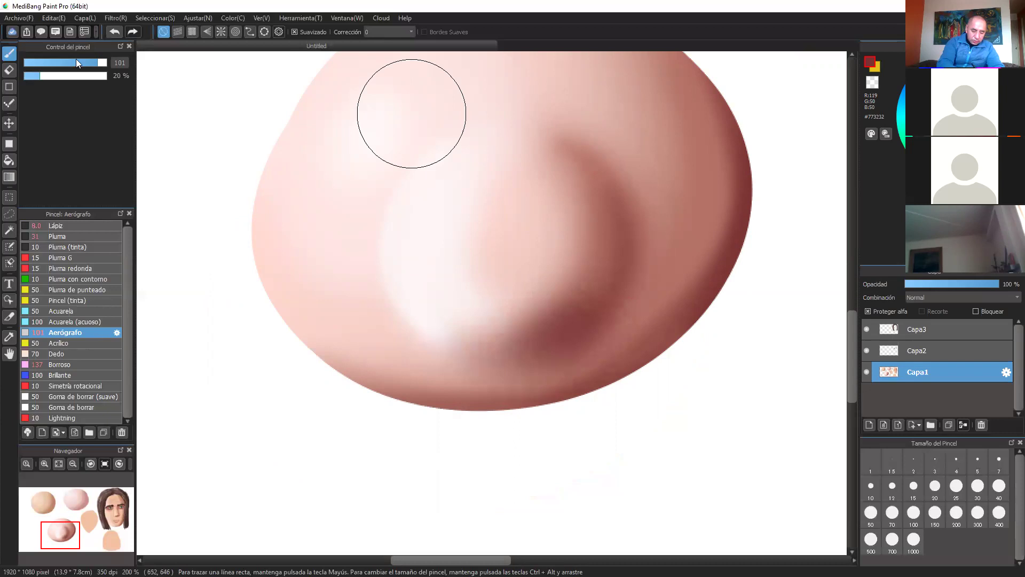
key("ctrl+z")
- Reduce the airbrush to size 30 and paint a narrow #773232 shadow line beneath the bump's lower edge
key("bracketleft")
key("bracketleft")
key("bracketleft")
key("bracketleft")
key("bracketleft")
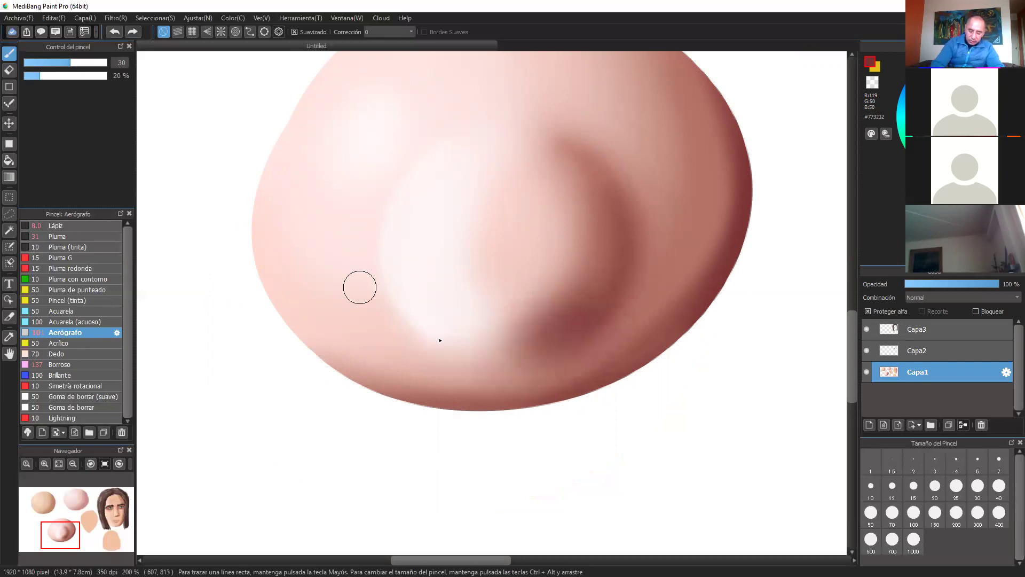
left_click_drag(437, 338, 571, 340)
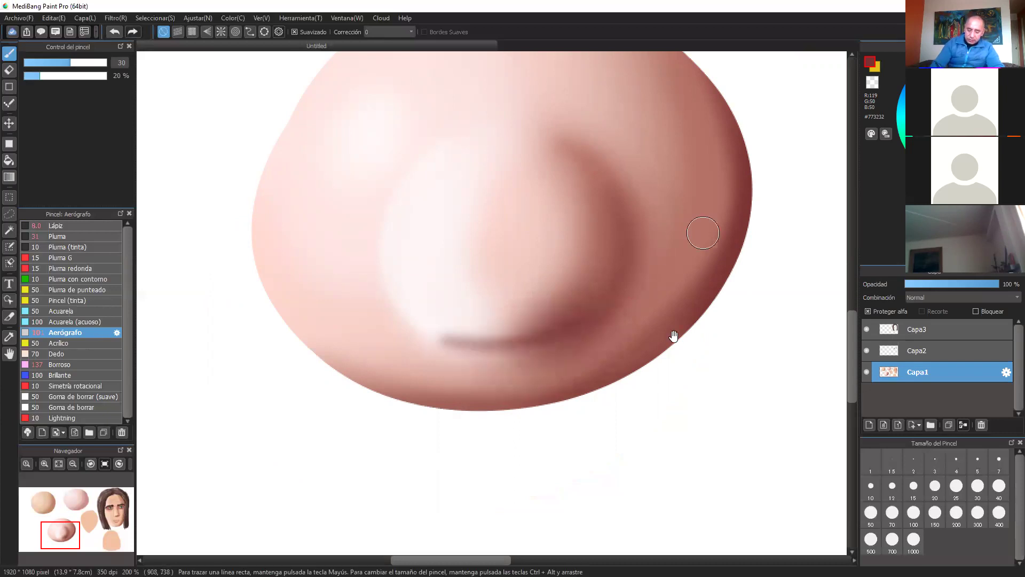
- Enlarge the airbrush to size 43 and deepen the #773232 shadow along the bump's lower edge
left_click_drag(704, 233, 688, 311)
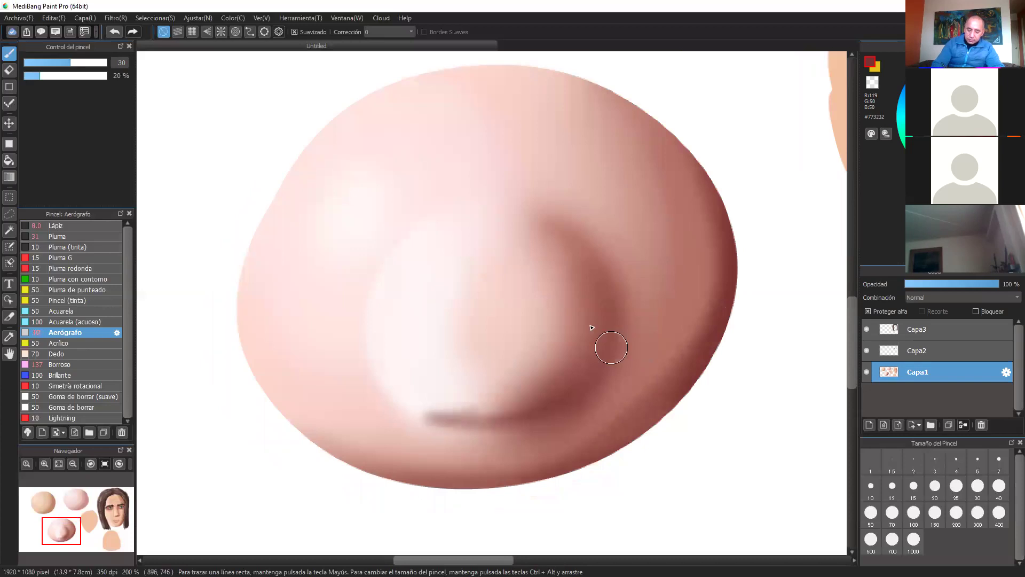
left_click_drag(68, 63, 81, 63)
left_click_drag(415, 419, 537, 410)
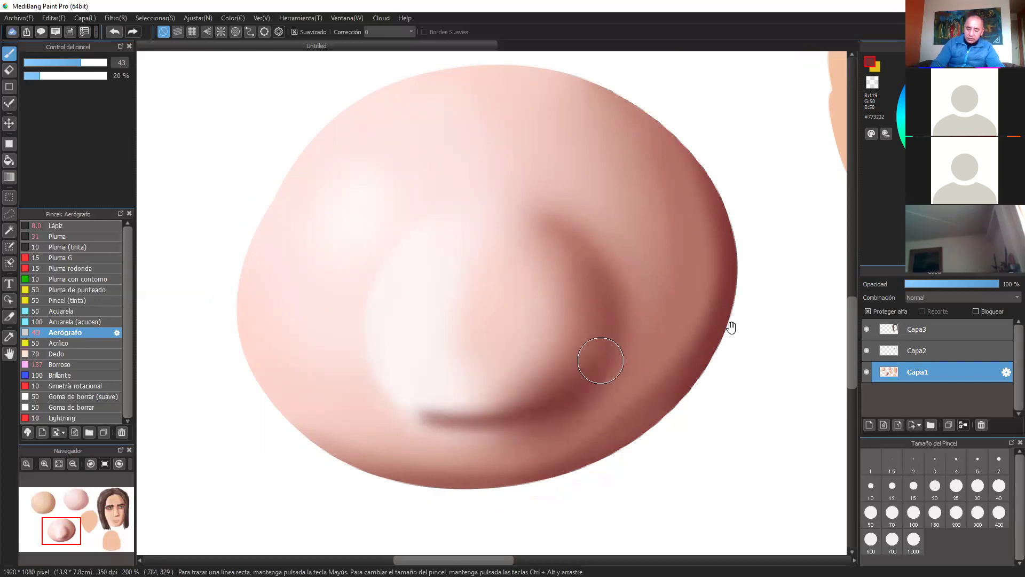
- Reduce the airbrush to size 16 and paint a thin curved mouth line in #531717 below the bump's shadow
left_click_drag(714, 340, 733, 329)
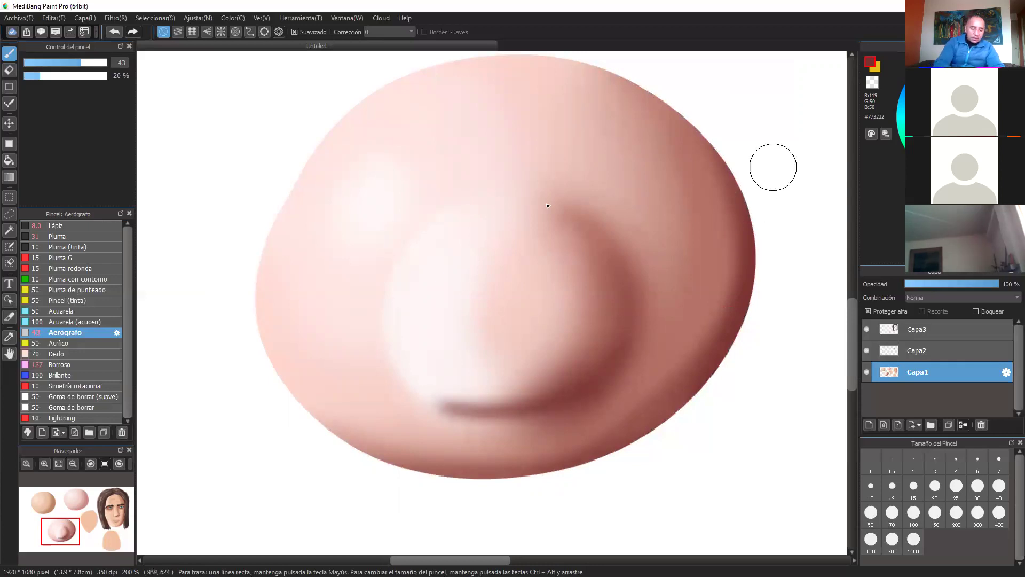
left_click(51, 63)
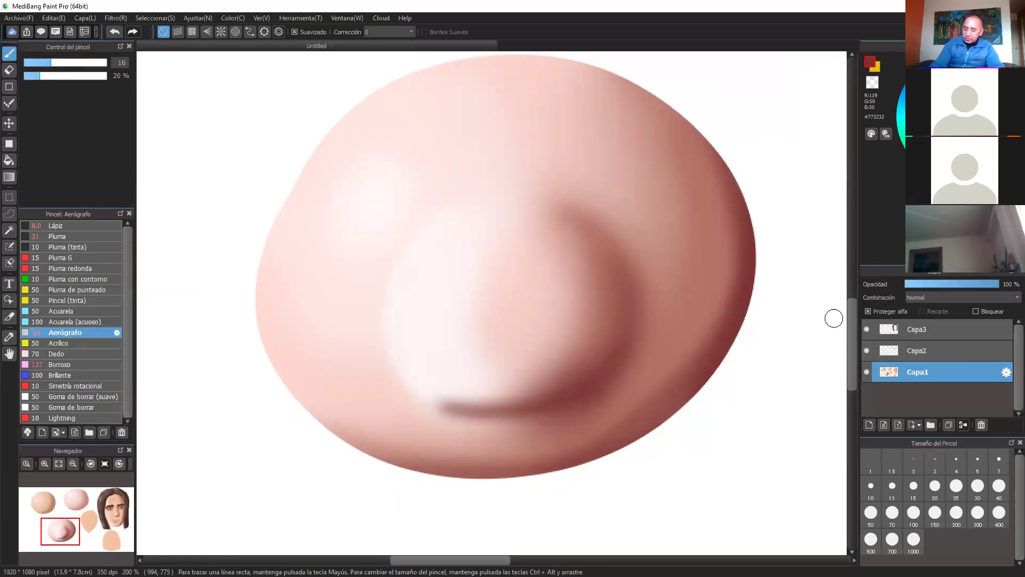
left_click(974, 129)
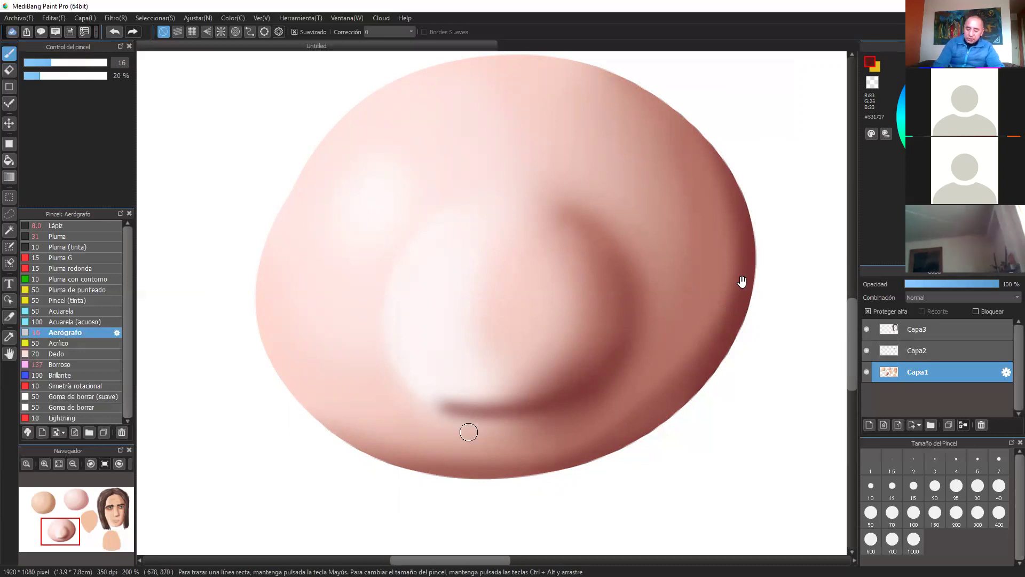
scroll(448, 370, "up", 1)
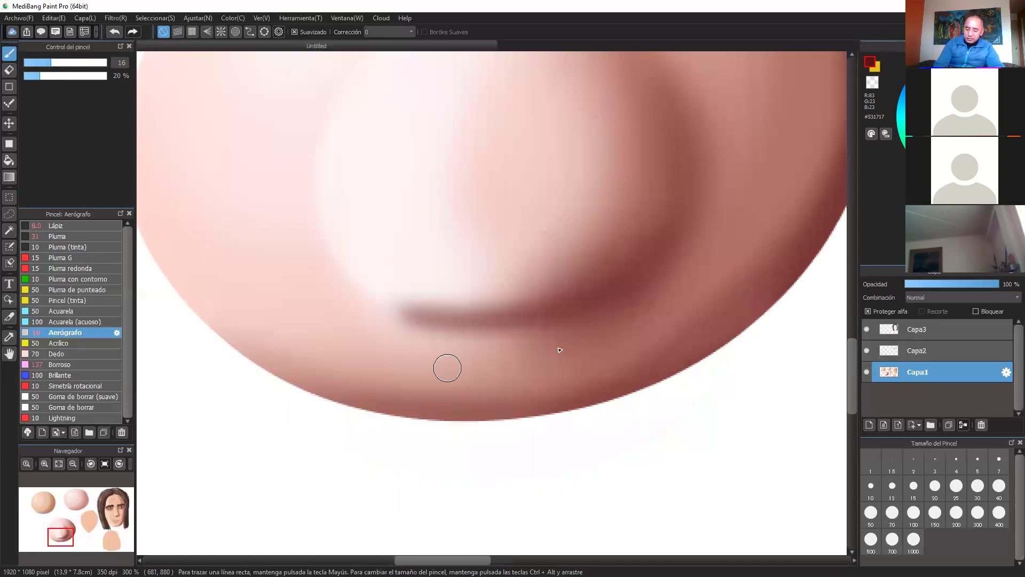
left_click_drag(425, 367, 576, 347)
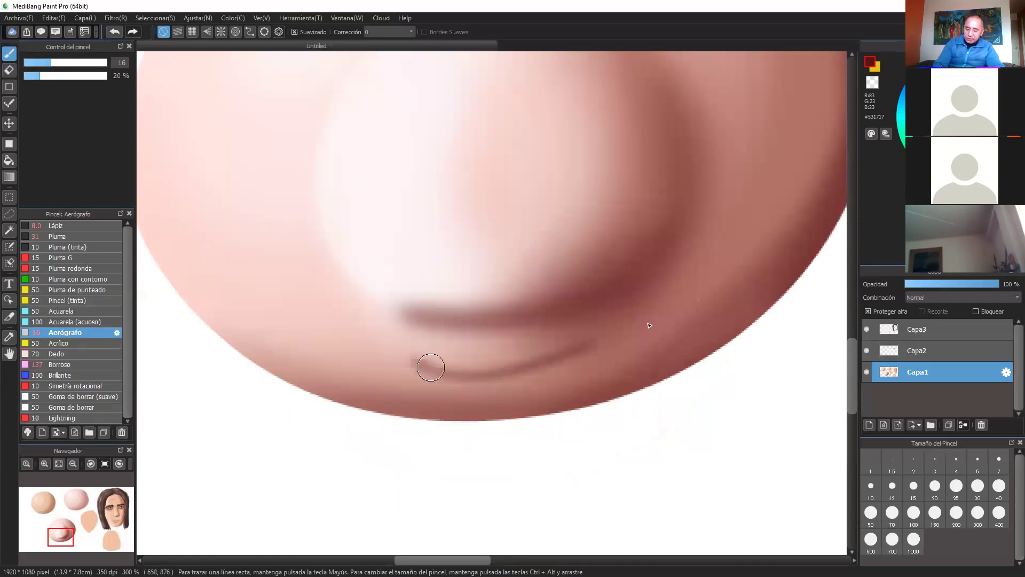
mouse_move(426, 362)
left_mouse_down()
mouse_move(653, 322)
mouse_move(674, 300)
left_mouse_up()
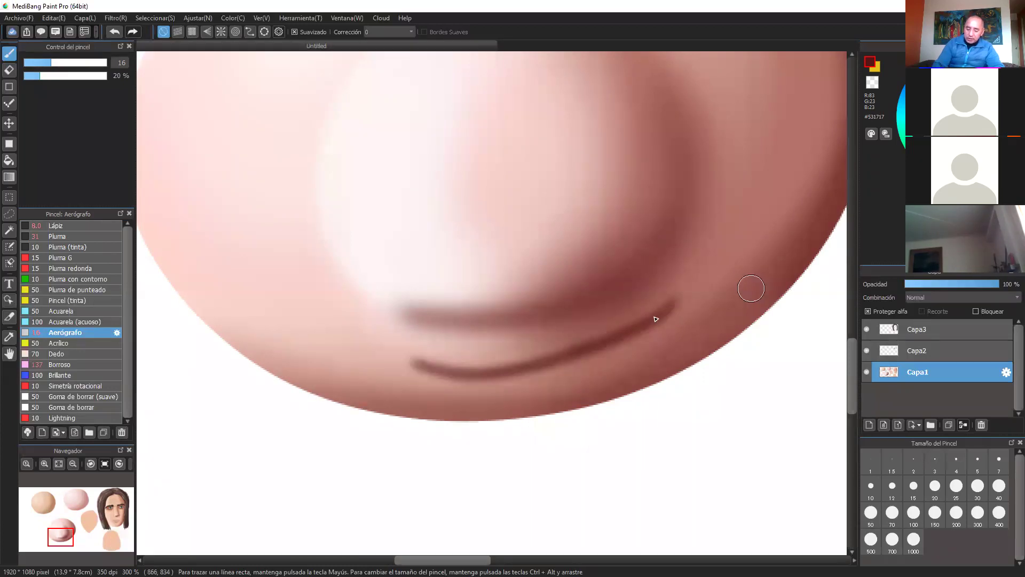
left_click_drag(405, 359, 630, 338)
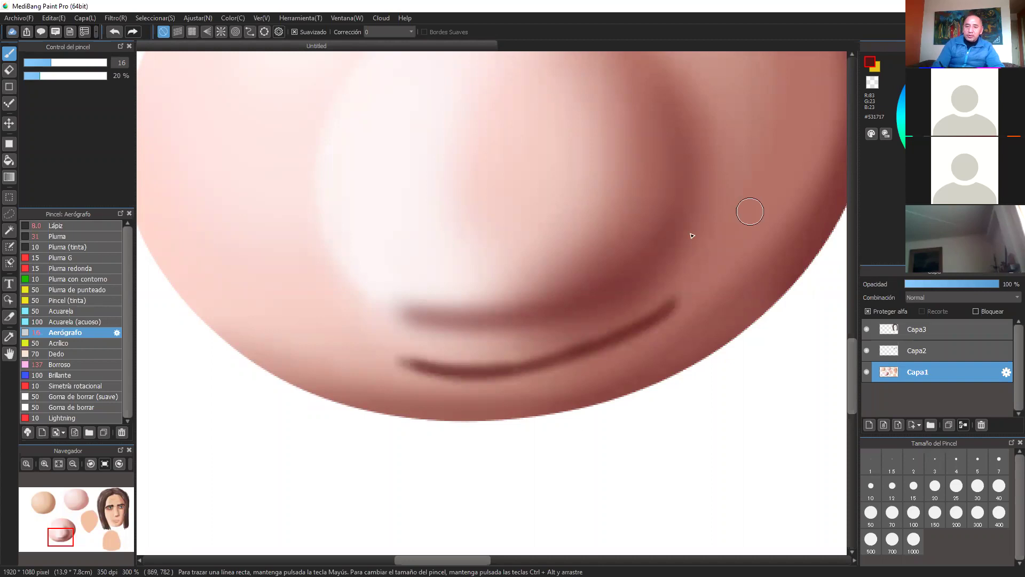
- Sample the light pink #F1CAC1 from the bump and airbrush a lower-lip highlight just beneath the mouth line
left_click(546, 217, "alt")
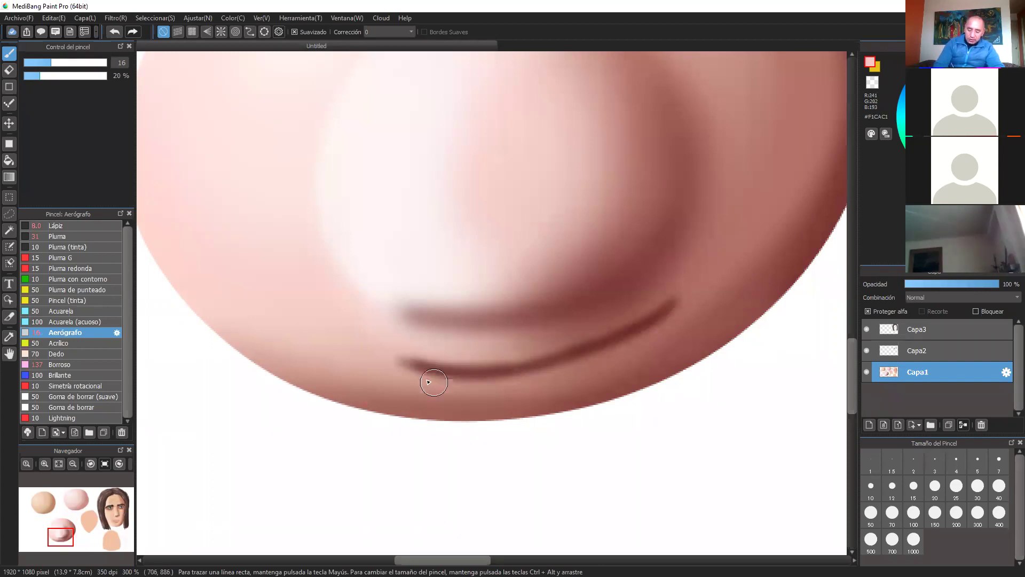
mouse_move(454, 383)
left_mouse_down()
mouse_move(428, 380)
mouse_move(641, 341)
left_mouse_up()
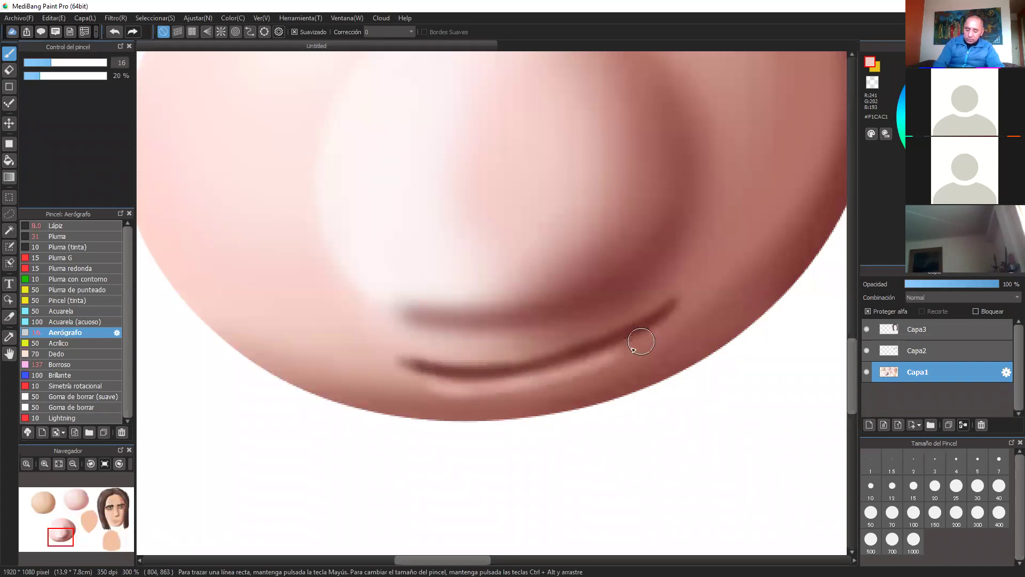
left_click_drag(562, 373, 644, 340)
left_click_drag(435, 380, 618, 360)
- Pick the dark brown #511C1A and paint two upright oval nostrils side by side on the bump
scroll(704, 336, "down", 1)
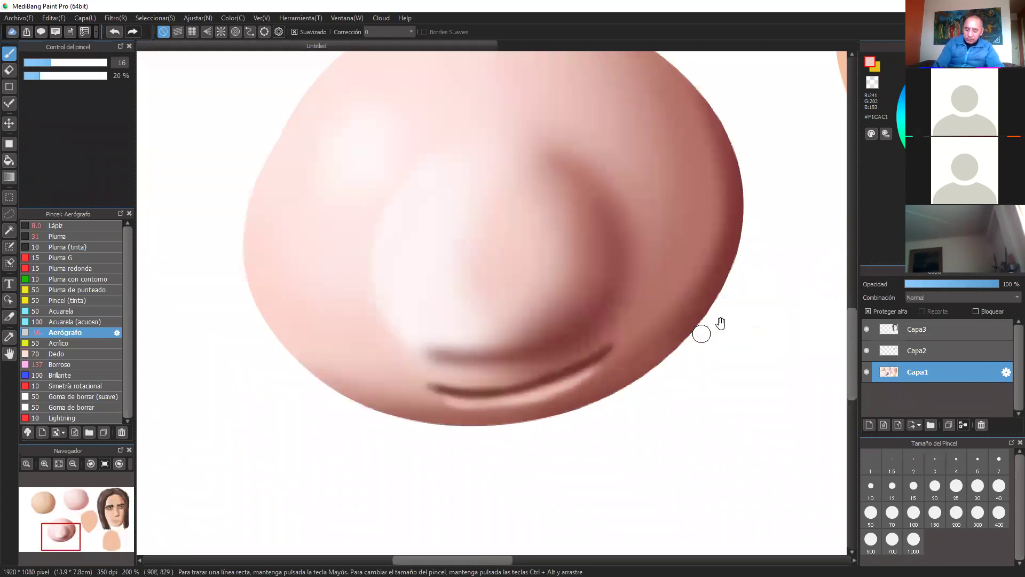
left_click_drag(702, 334, 720, 322)
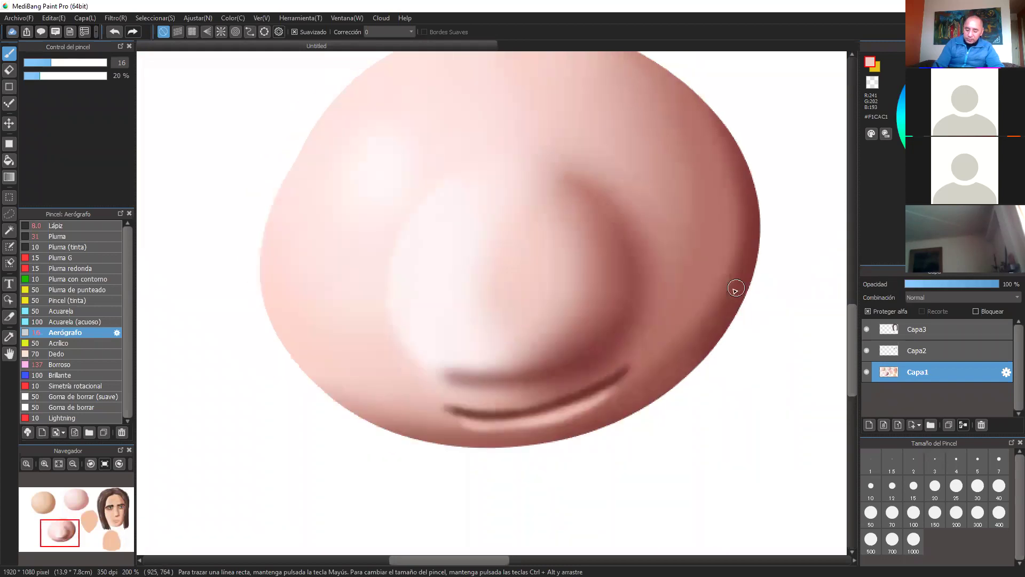
scroll(730, 292, "up", 1)
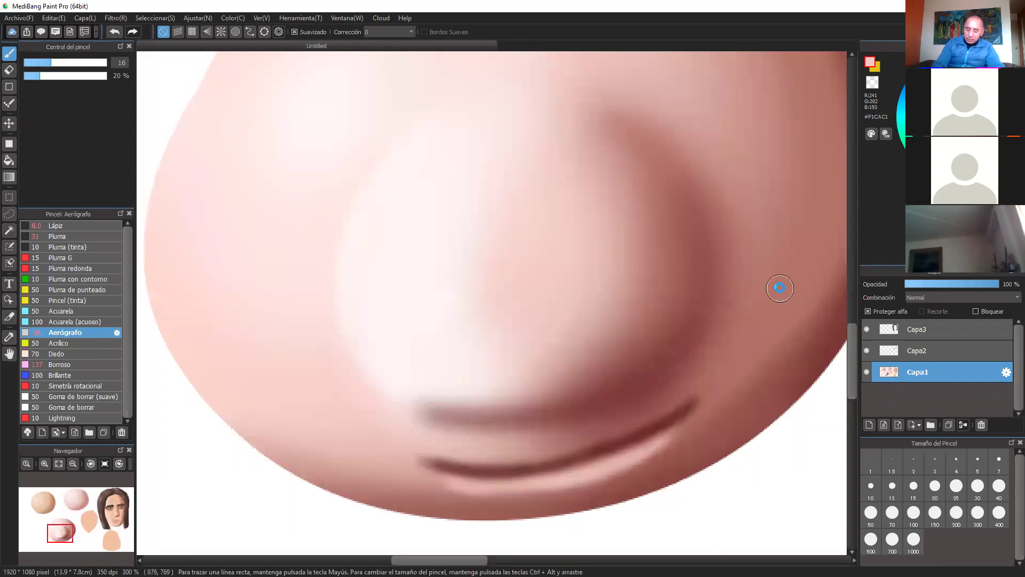
left_click_drag(661, 302, 560, 308)
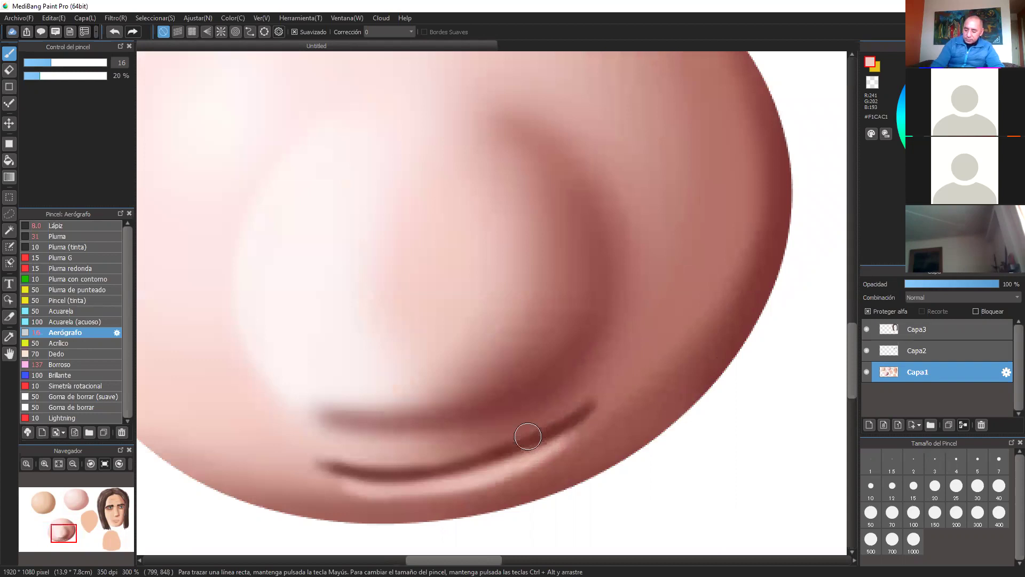
right_click(528, 437)
left_click(975, 129)
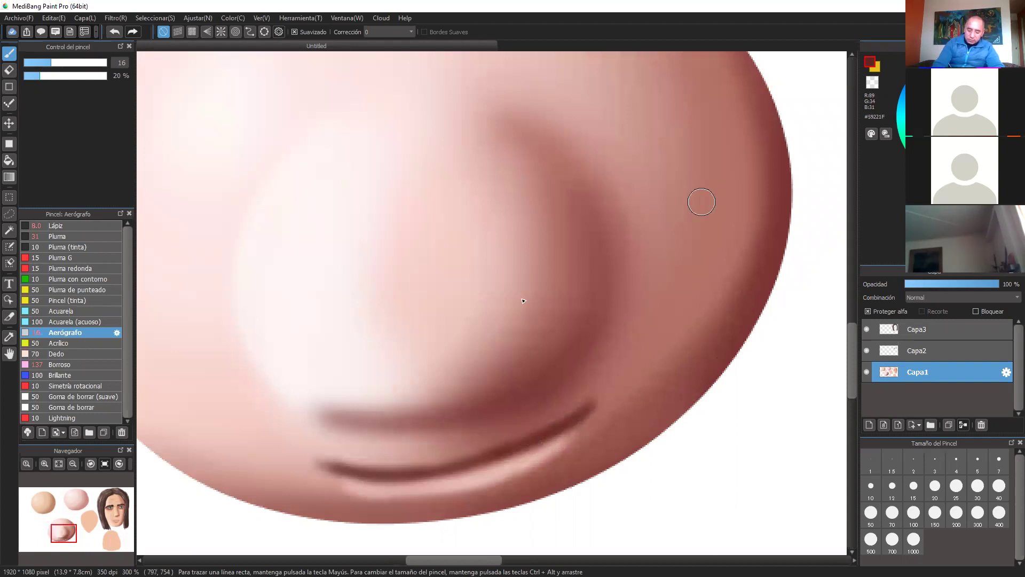
mouse_move(480, 255)
left_mouse_down()
mouse_move(481, 297)
mouse_move(487, 274)
left_mouse_up()
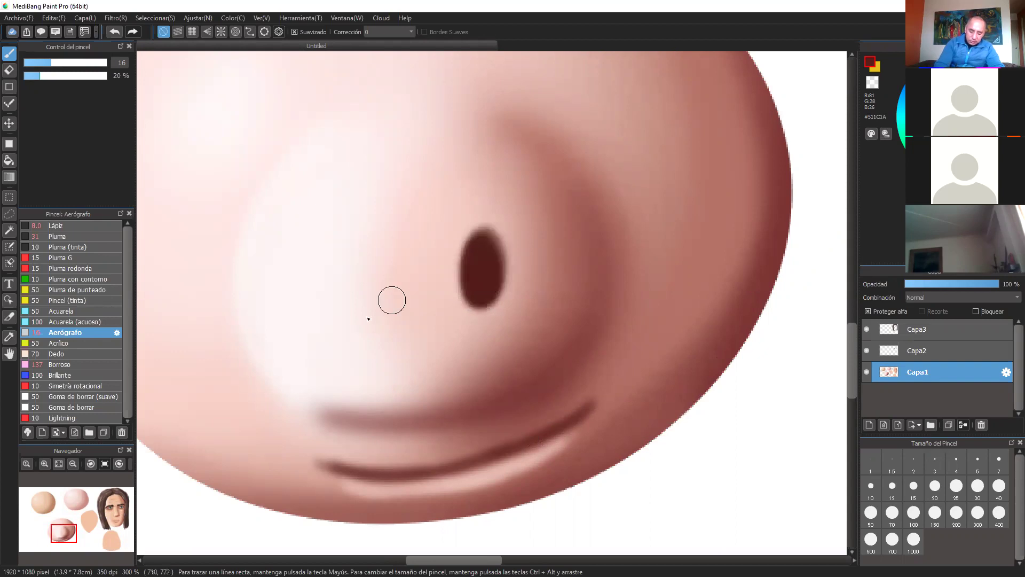
mouse_move(355, 258)
left_mouse_down()
mouse_move(372, 290)
mouse_move(359, 268)
left_mouse_up()
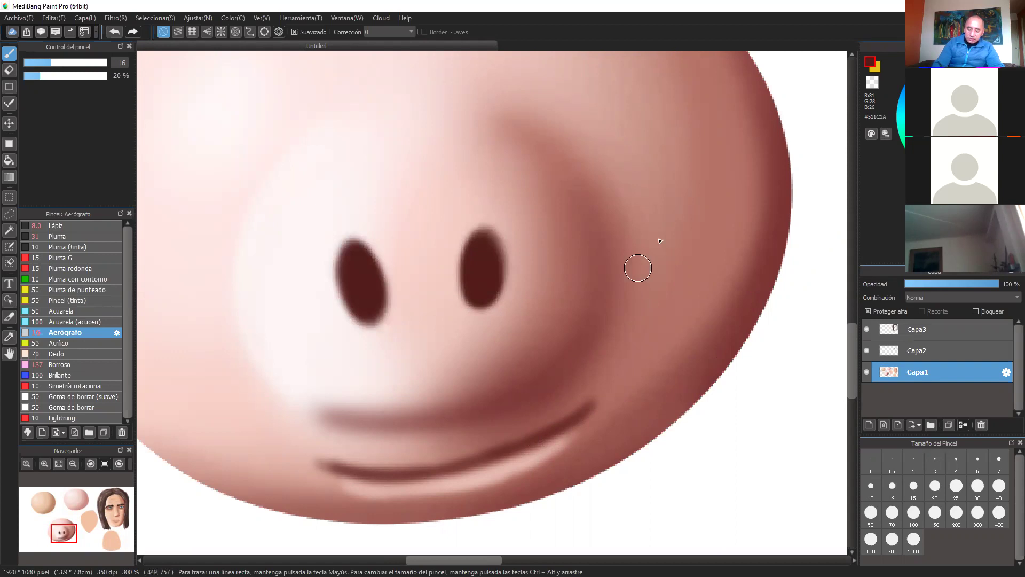
- Sample the near-white #FDF5F5 and airbrush a thin highlight around the right edge of each nostril
key("ctrl+minus")
key("ctrl+minus")
key("ctrl+plus")
key("ctrl+plus")
left_click_drag(642, 252, 725, 237)
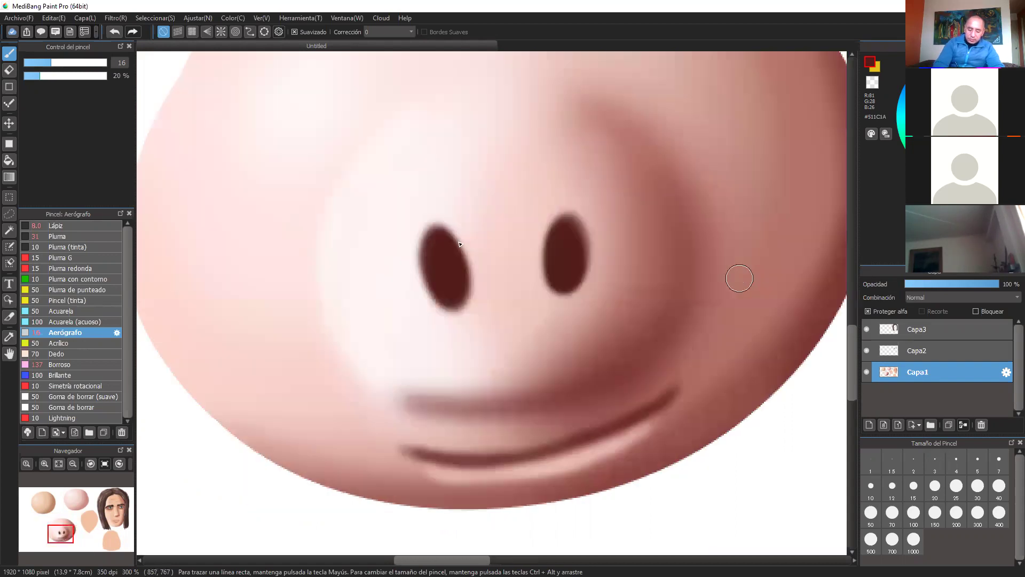
left_click(475, 264, "alt")
mouse_move(486, 266)
left_mouse_down()
mouse_move(477, 253)
mouse_move(482, 274)
left_mouse_up()
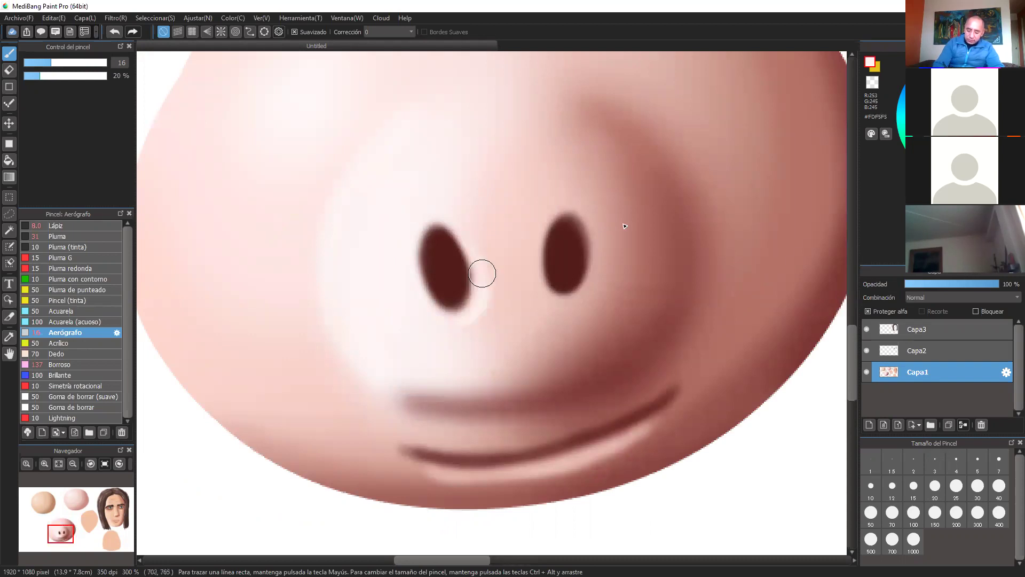
mouse_move(582, 222)
left_mouse_down()
mouse_move(588, 216)
mouse_move(600, 238)
mouse_move(595, 272)
left_mouse_up()
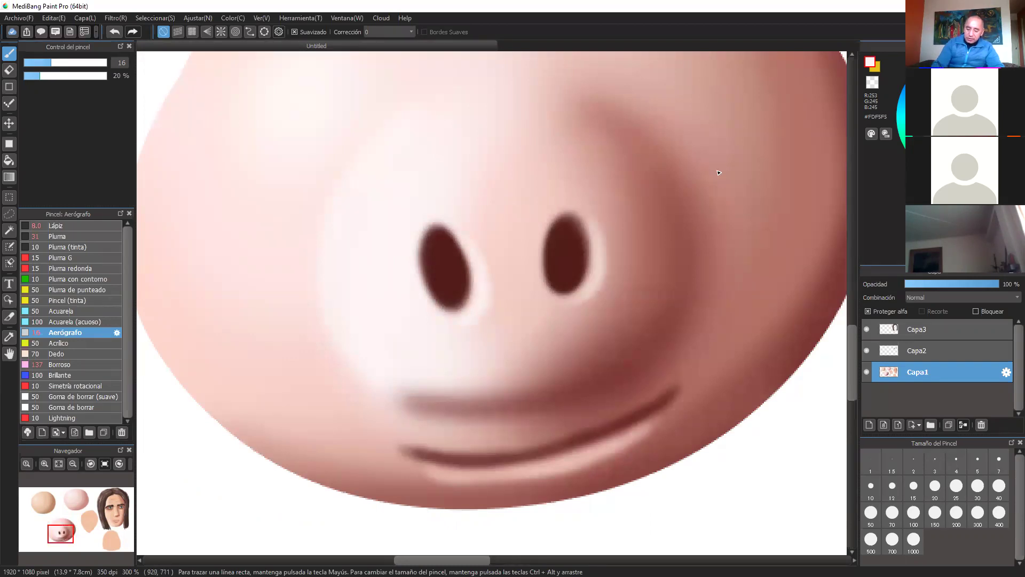
- Sample the reddish brown #98554F and paint an inner rim along the left edge of both nostrils
left_click(549, 219, "alt")
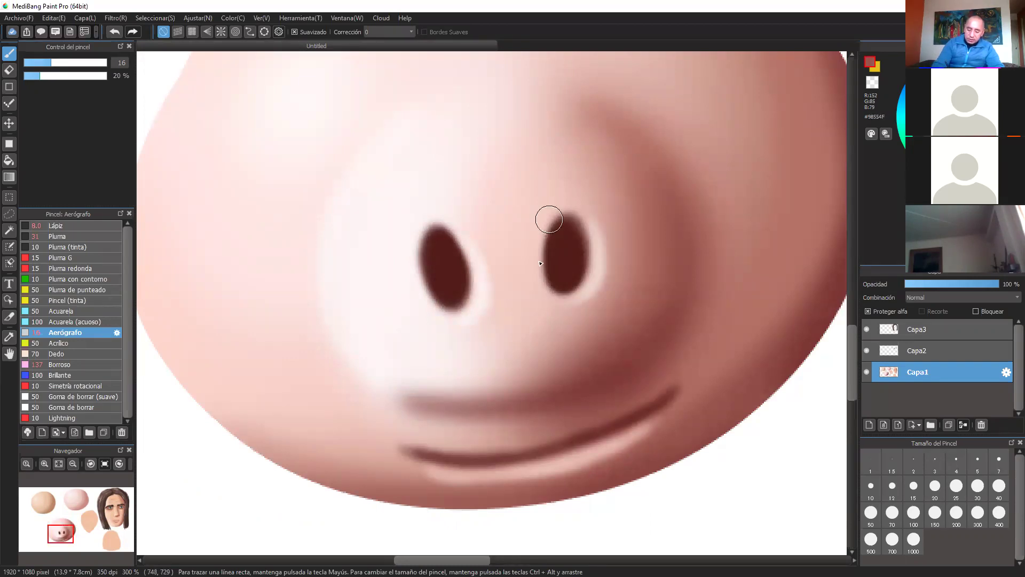
mouse_move(540, 264)
left_mouse_down()
mouse_move(567, 210)
mouse_move(540, 271)
left_mouse_up()
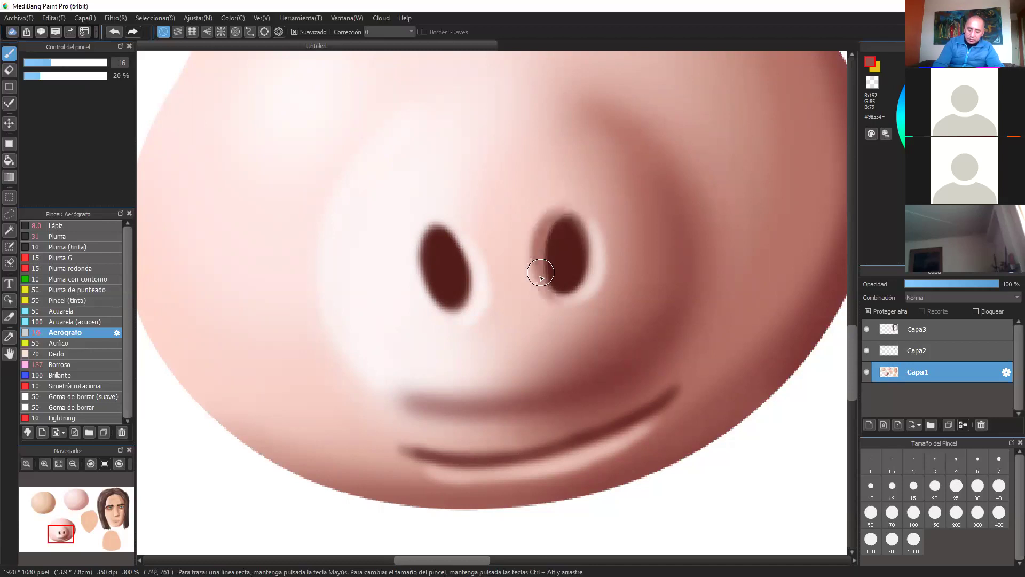
mouse_move(419, 226)
left_mouse_down()
mouse_move(421, 287)
mouse_move(427, 221)
mouse_move(460, 313)
left_mouse_up()
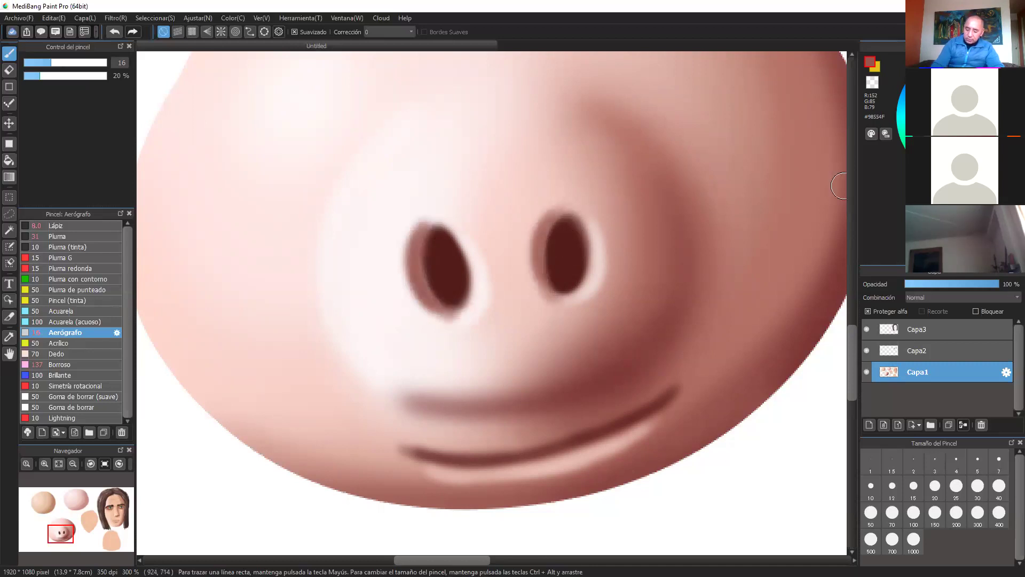
- Darken the centres of both nostrils with #441916 and the near-black #140403
left_click(566, 246, "alt")
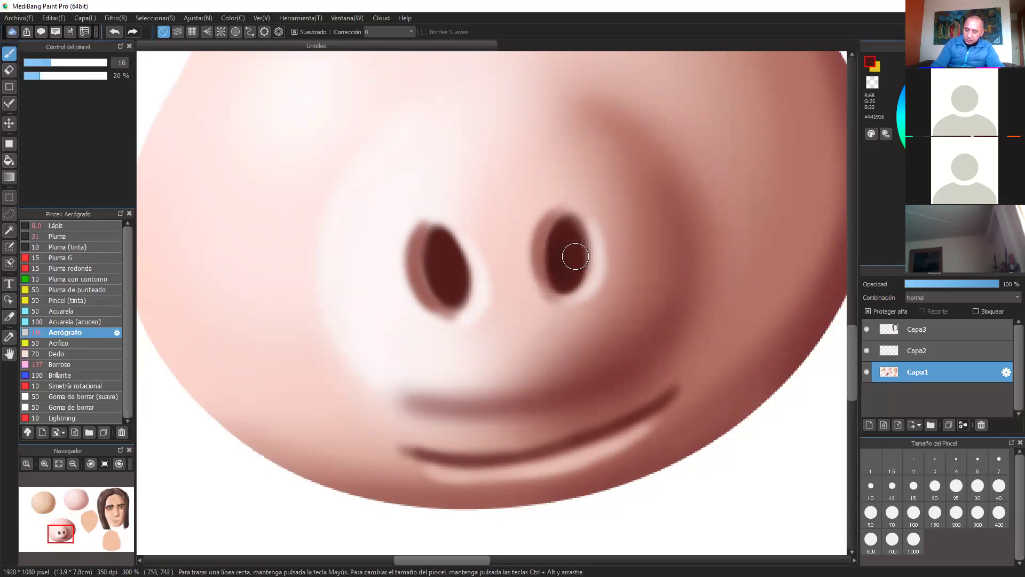
left_click(557, 261, "alt")
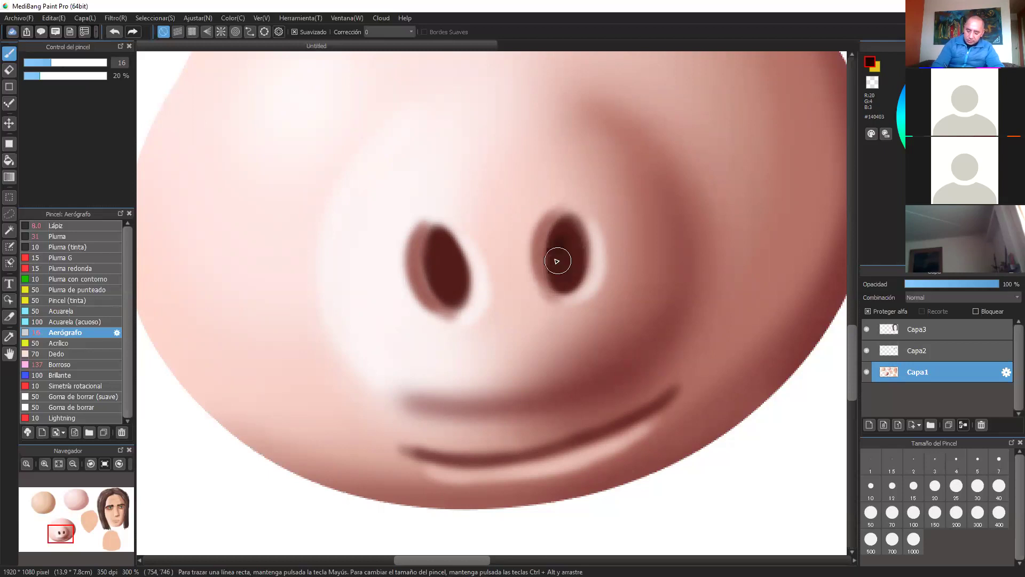
left_click_drag(558, 249, 561, 239)
left_click_drag(461, 278, 447, 239)
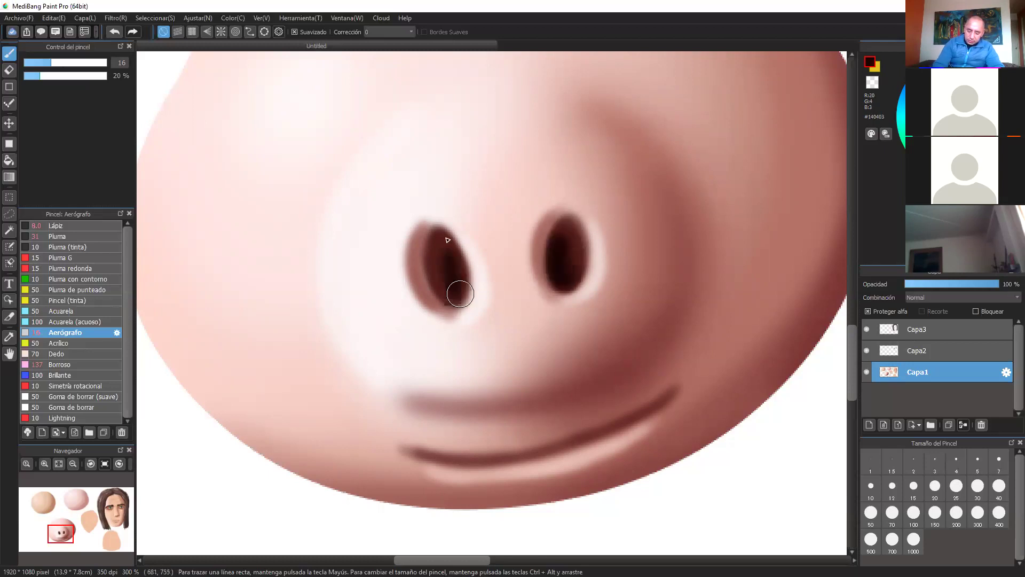
left_click_drag(460, 294, 451, 255)
left_click_drag(578, 217, 566, 259)
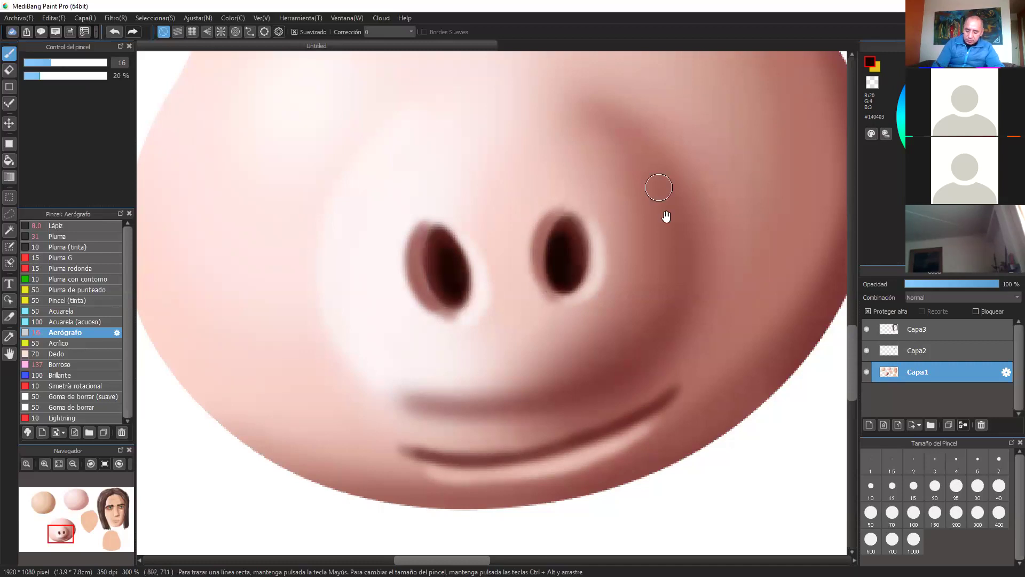
- Sample #6C2E2B from the mouth line and paint a short crease across each mouth corner
scroll(677, 260, "down", 2)
left_click_drag(750, 261, 773, 306)
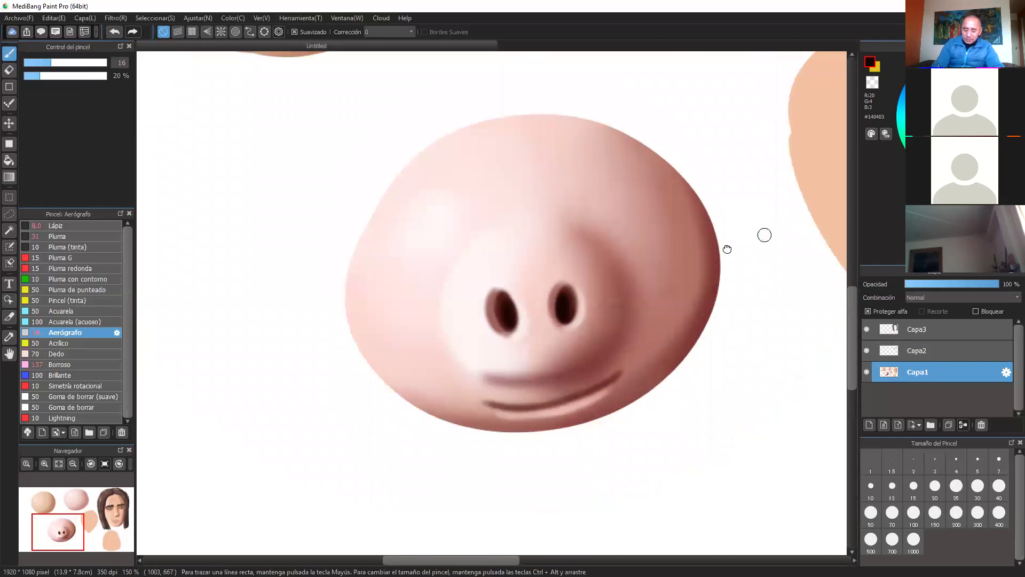
scroll(648, 290, "up", 1)
scroll(603, 330, "up", 1)
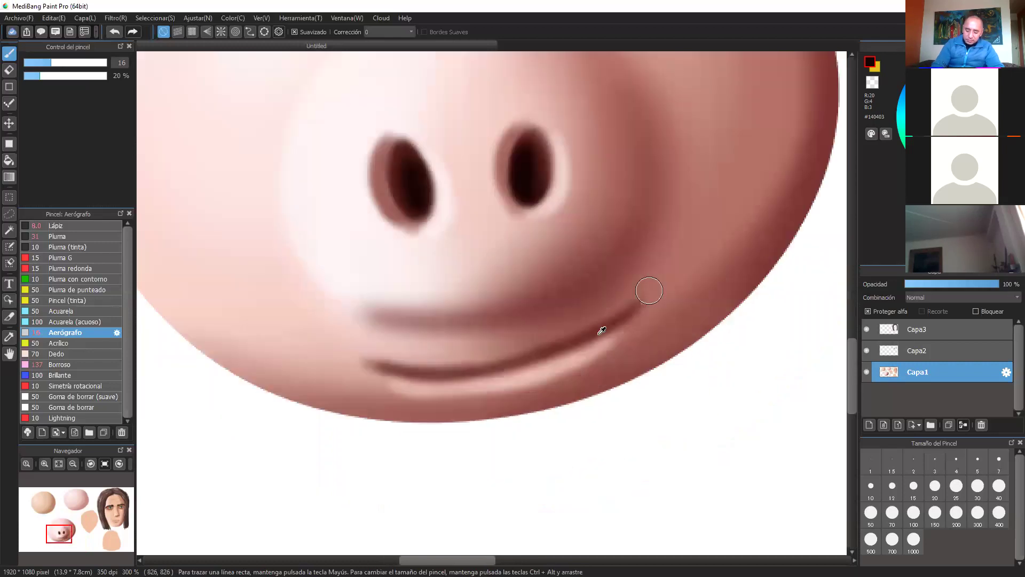
left_click(641, 294, "alt")
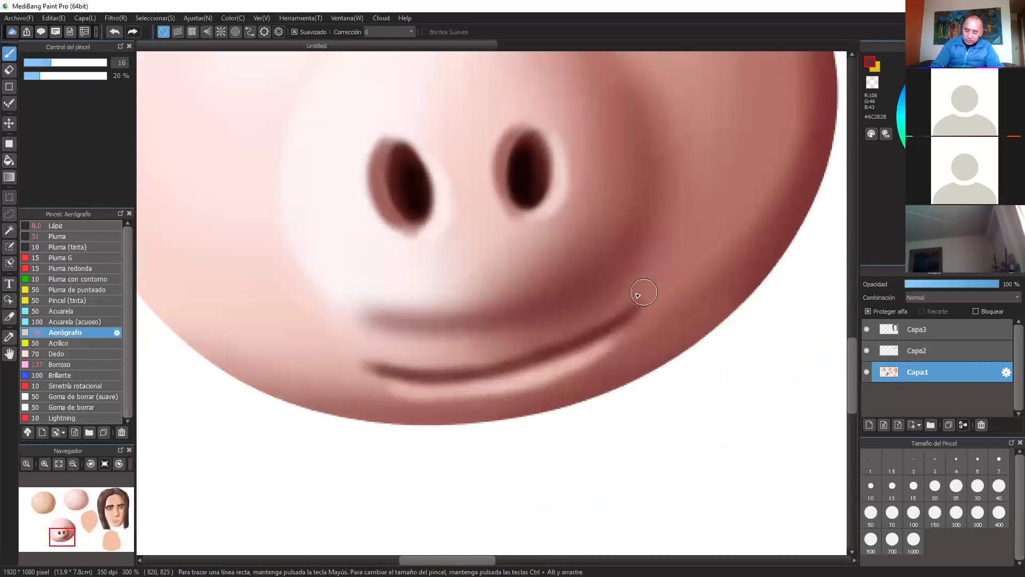
left_click_drag(639, 295, 644, 321)
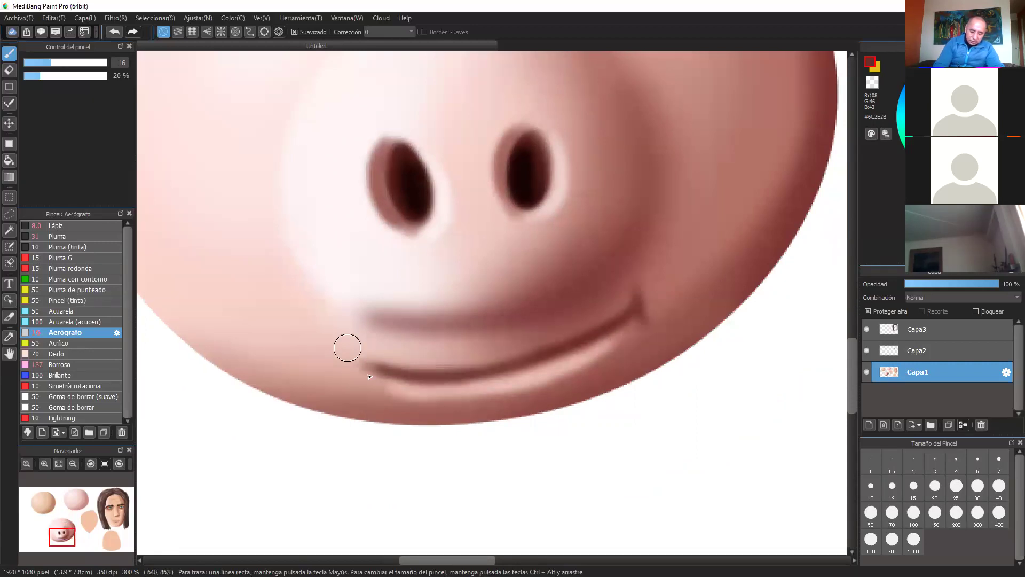
left_click_drag(349, 342, 367, 387)
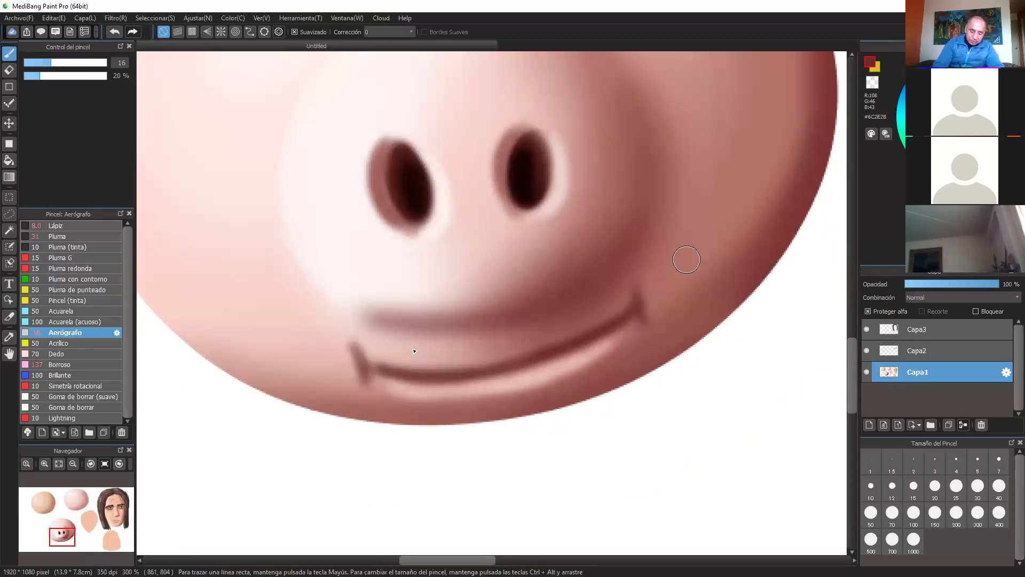
- Sample the light pink #EBC3BB and airbrush a highlight along the outer side of the left mouth-corner crease
left_click(327, 357, "alt")
left_click(346, 345, "alt")
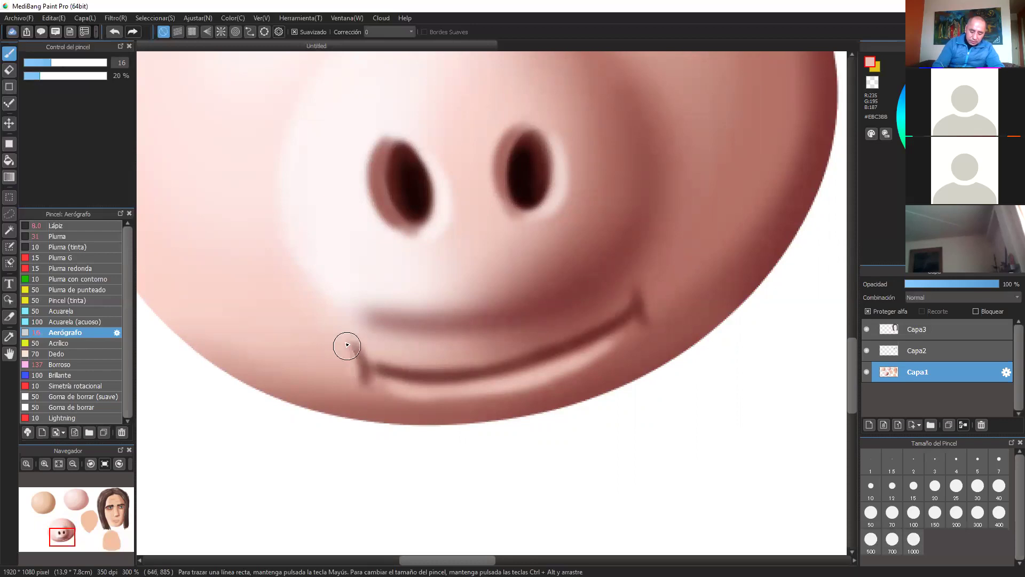
left_click_drag(344, 347, 351, 364)
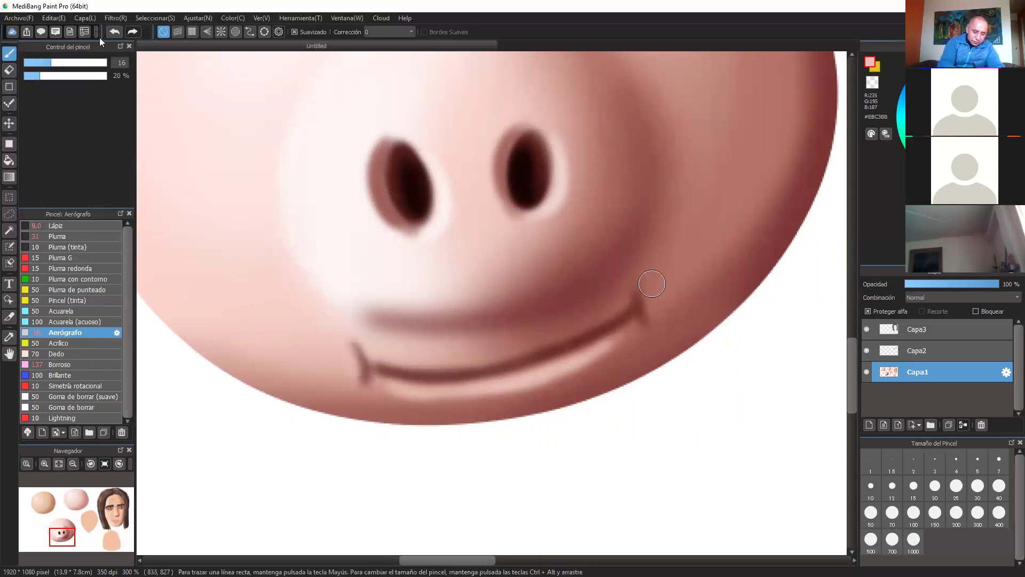
- Undo the last stroke and airbrush a #C69187 highlight on the outer side of the right mouth-corner crease with a size 32 brush
key("ctrl+z")
key("]")
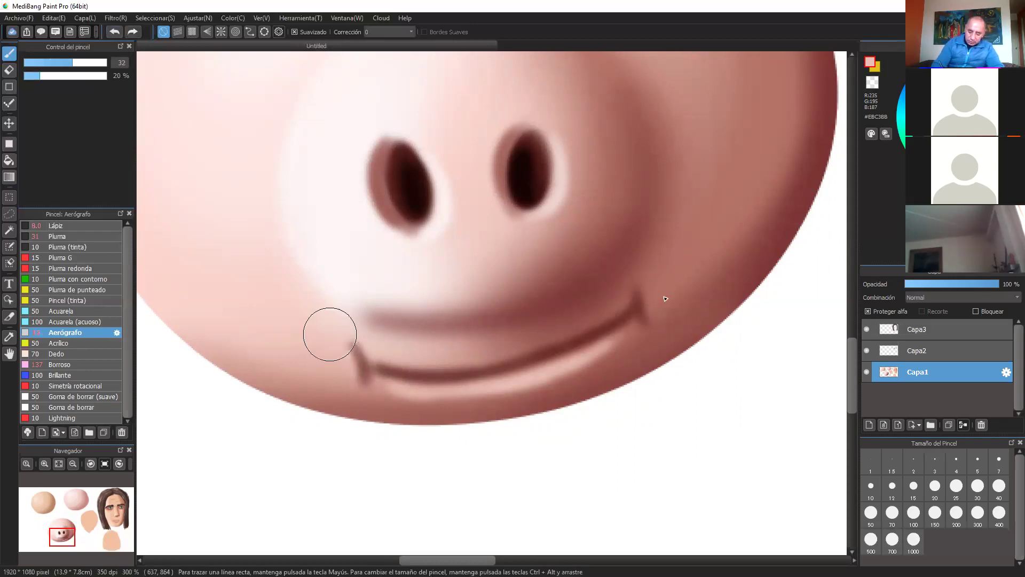
left_click(651, 287, "alt")
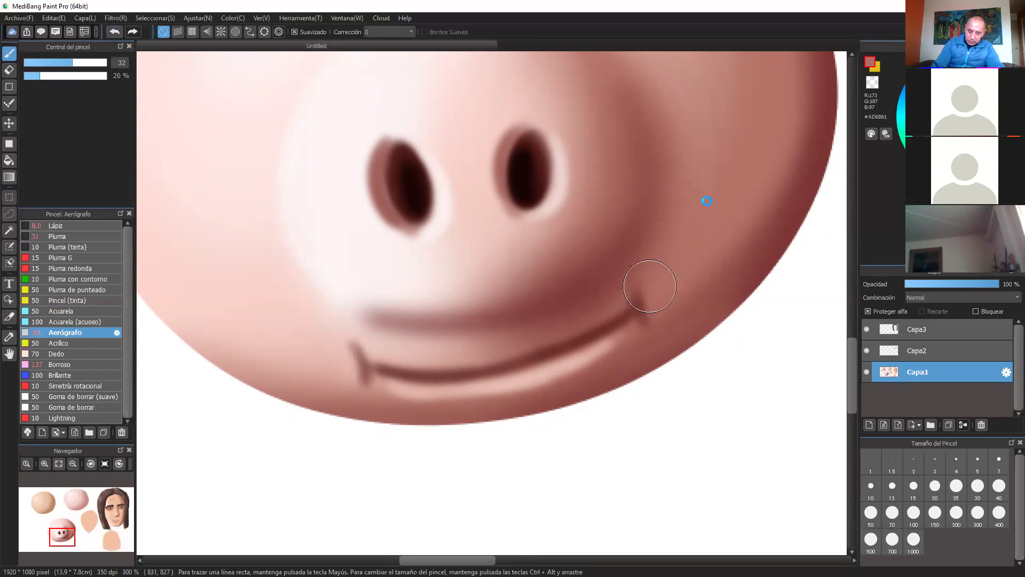
key("ctrl+minus")
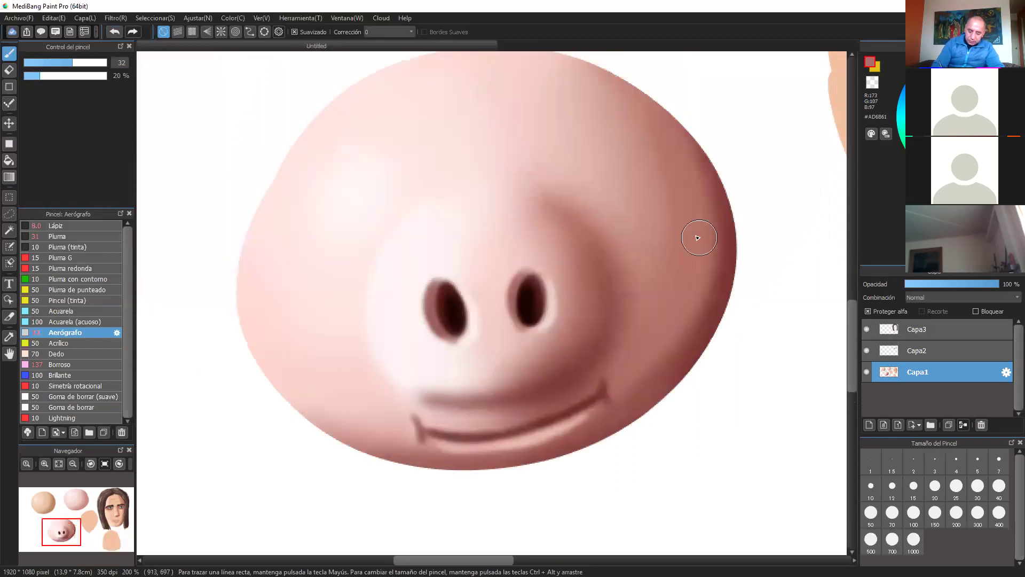
key("ctrl+plus")
left_click(476, 381, "alt")
left_click_drag(658, 344, 657, 333)
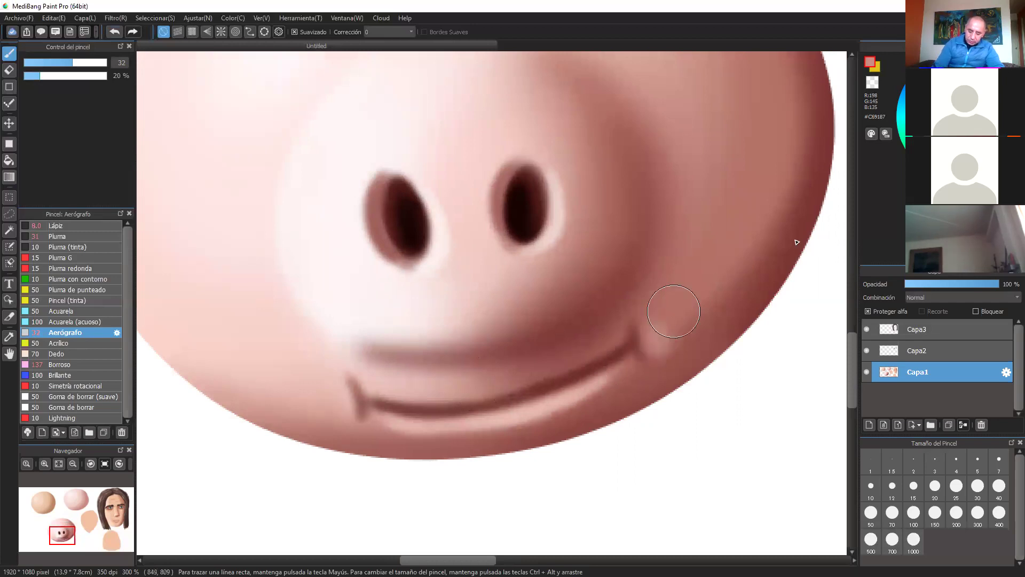
left_click(670, 316)
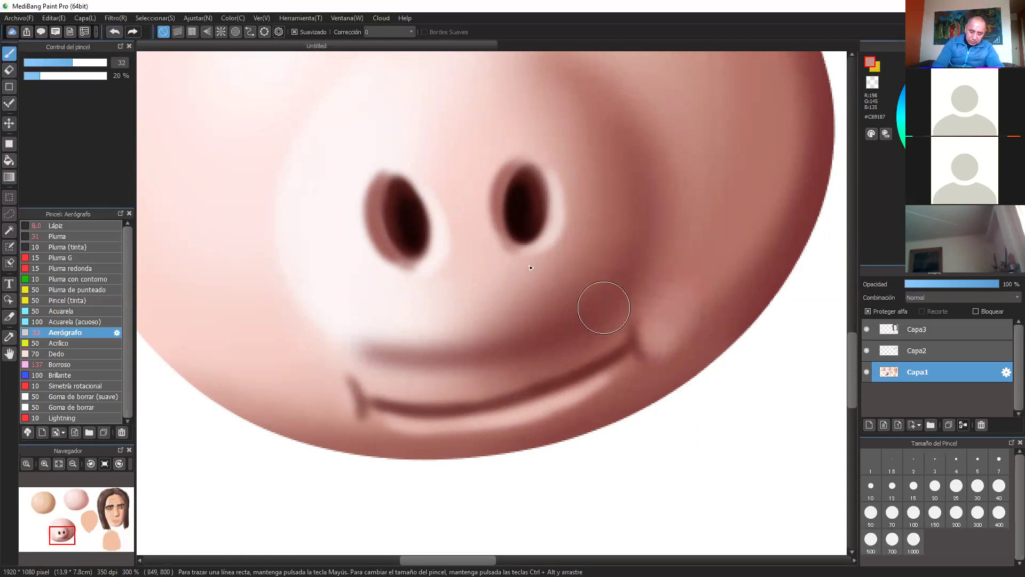
key("ctrl+minus")
key("ctrl+plus")
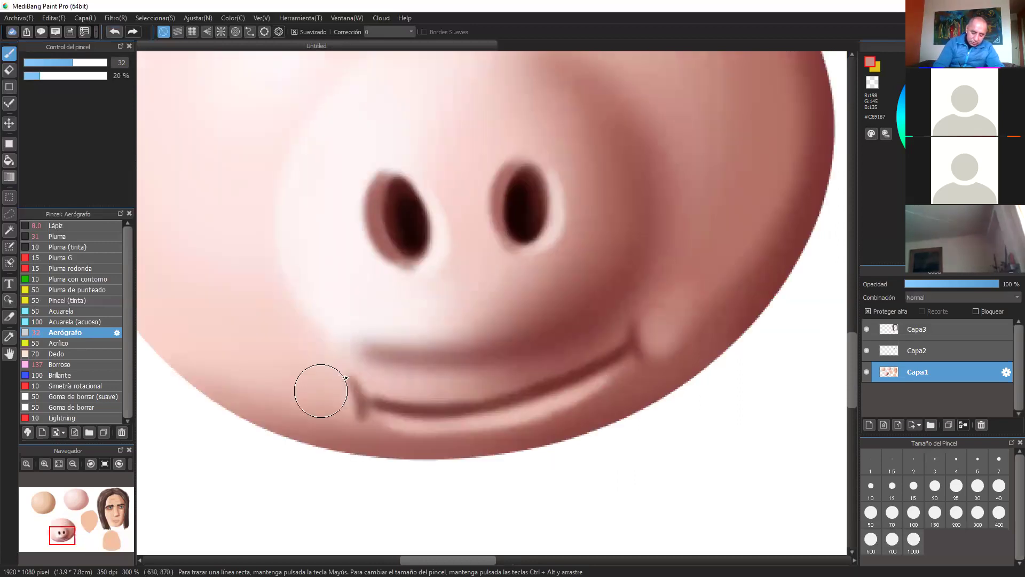
- Sample the light pink #E7BCB1 beside the left mouth corner
left_click(339, 366, "alt")
scroll(710, 251, "down", 1)
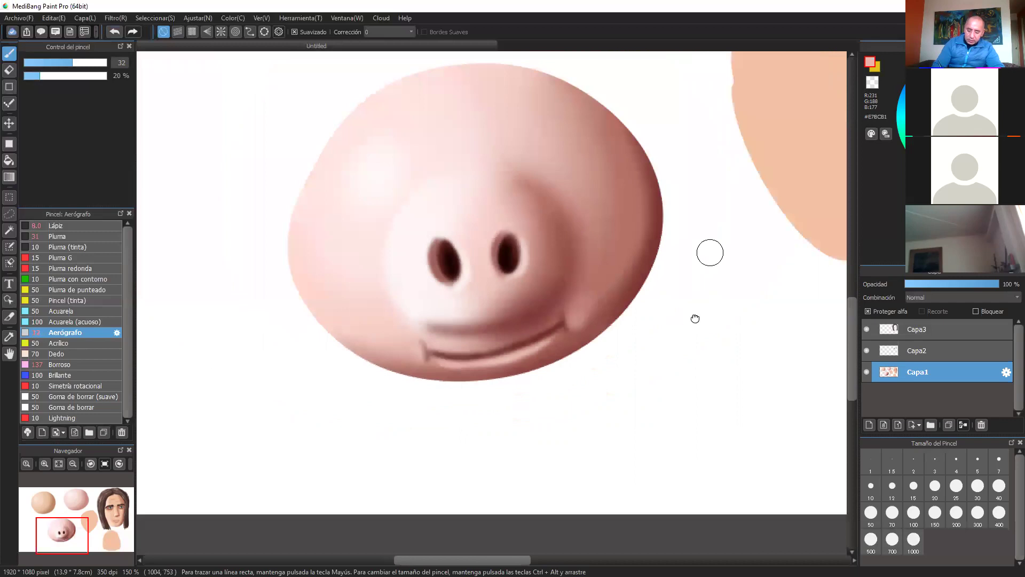
scroll(701, 253, "up", 1)
scroll(695, 188, "down", 1)
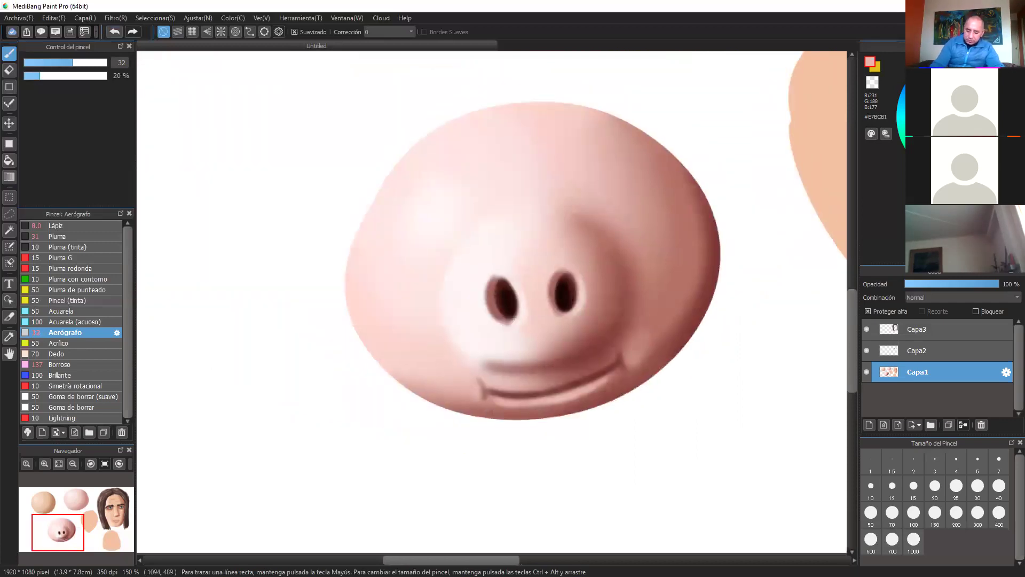
- Sample white #FFFFFF, set the airbrush size to 91 and airbrush a soft round highlight on each cheek
left_click(754, 96, "alt")
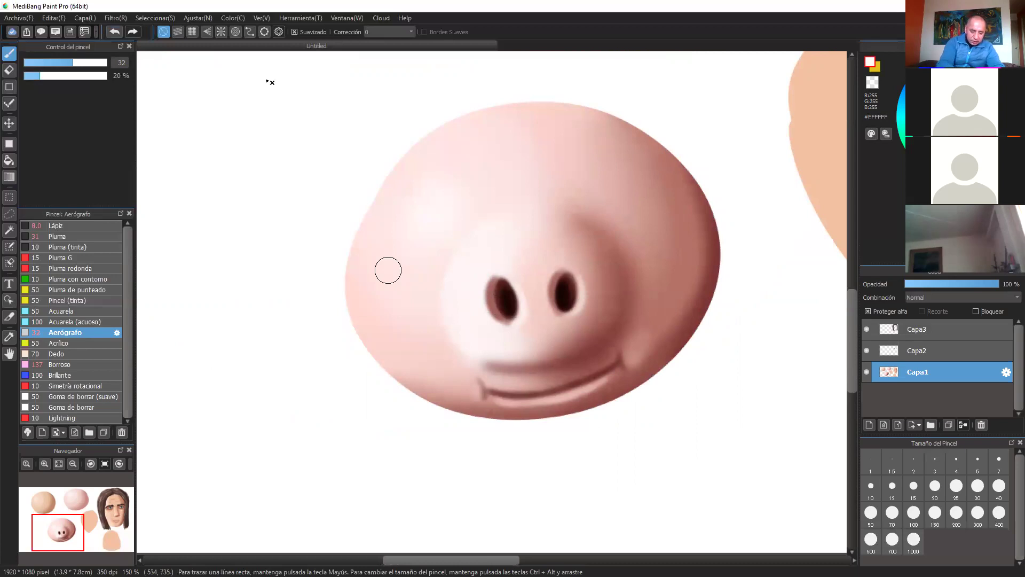
left_click(95, 63)
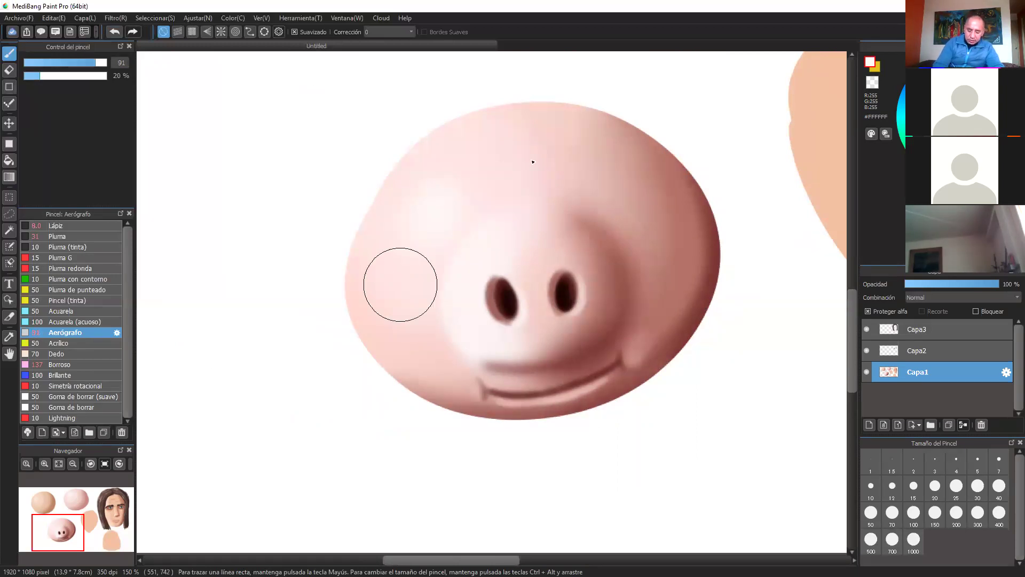
left_click(401, 284)
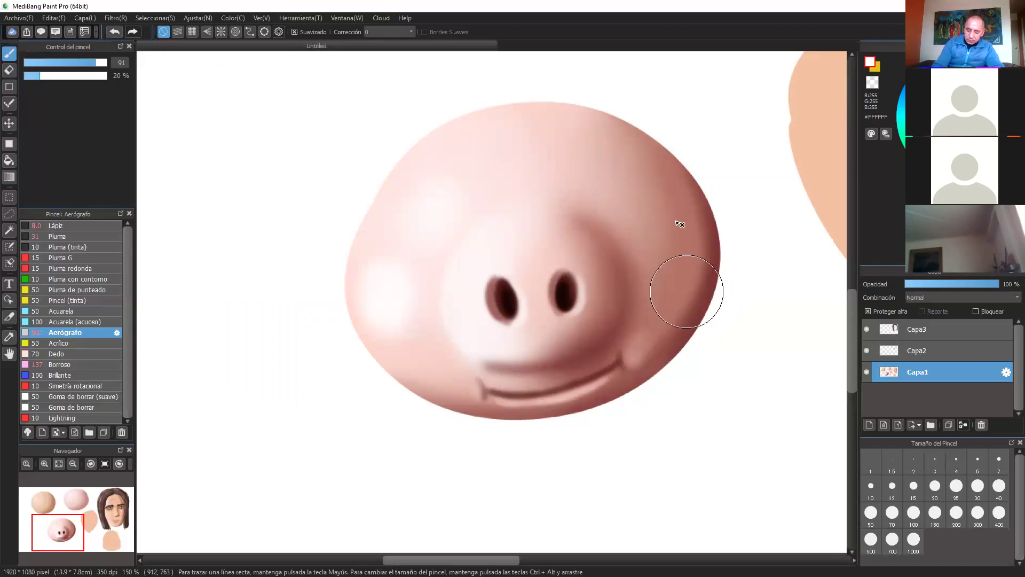
left_click_drag(687, 291, 646, 333)
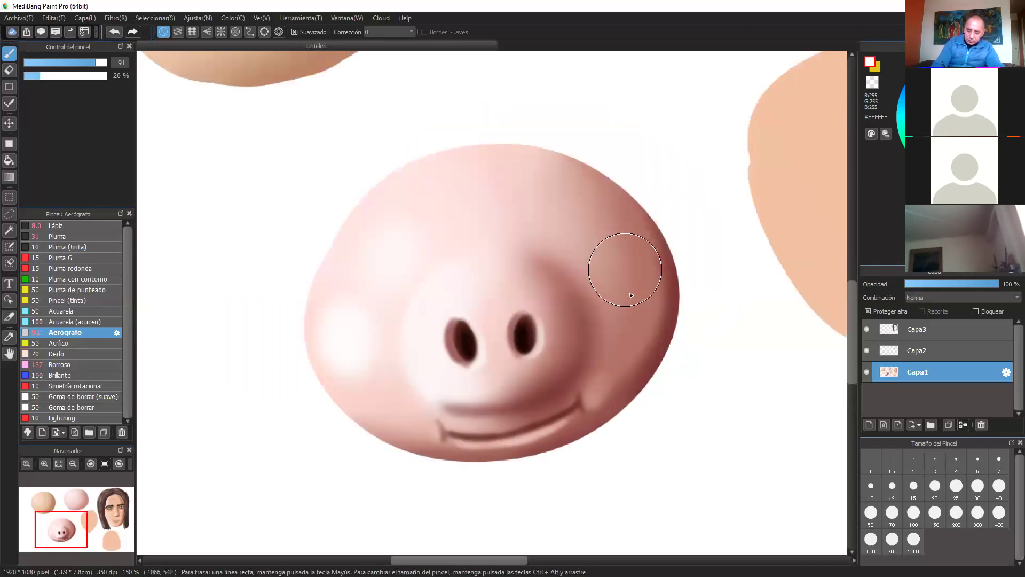
left_click(624, 269)
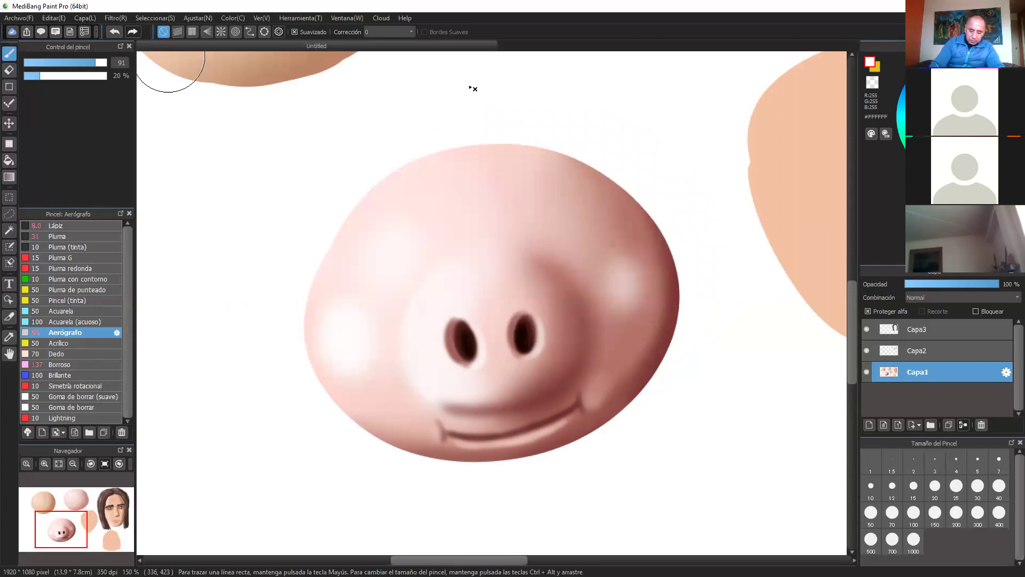
left_click_drag(717, 353, 762, 350)
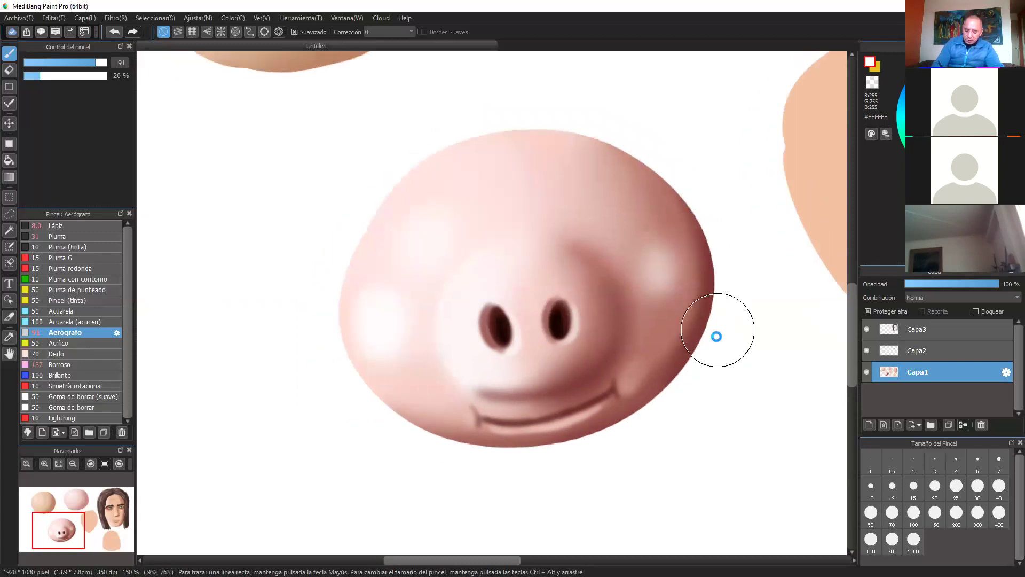
- Sample the dark red #6C2E2B and, with a size 35 airbrush, deepen the shadow beneath and along the right side of the snout
key("ctrl+plus")
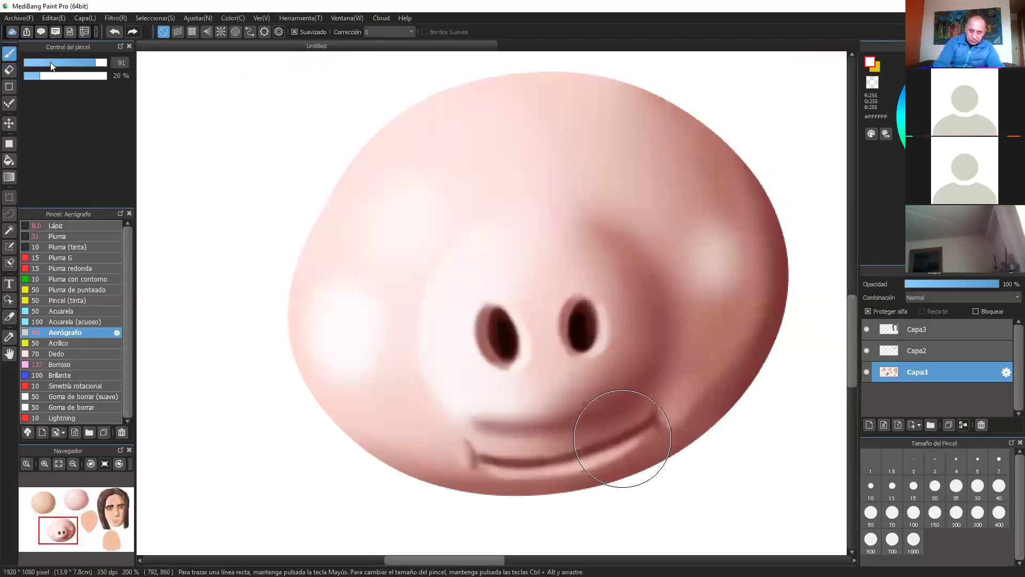
right_click(623, 439)
left_click(52, 63)
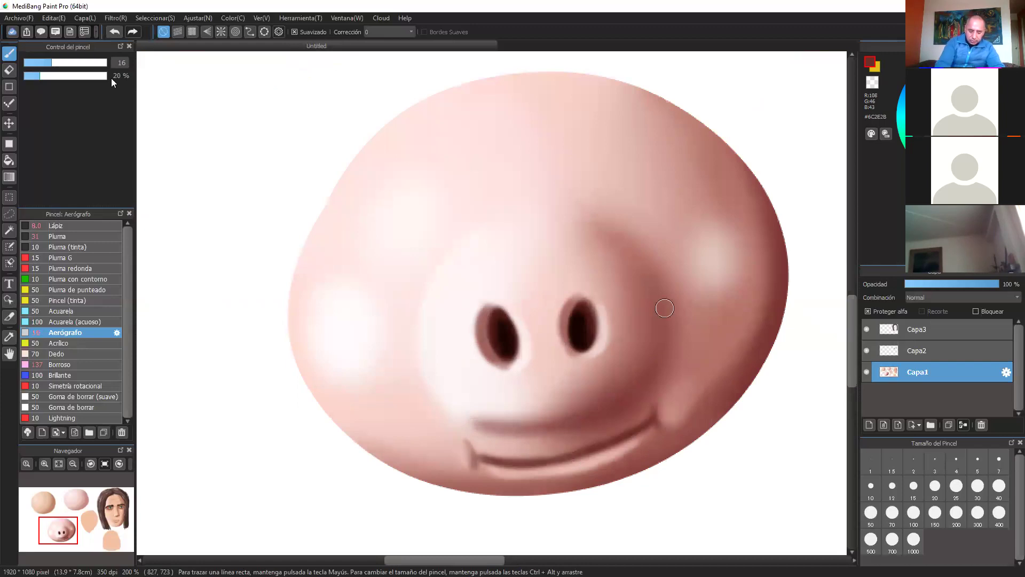
left_click(75, 63)
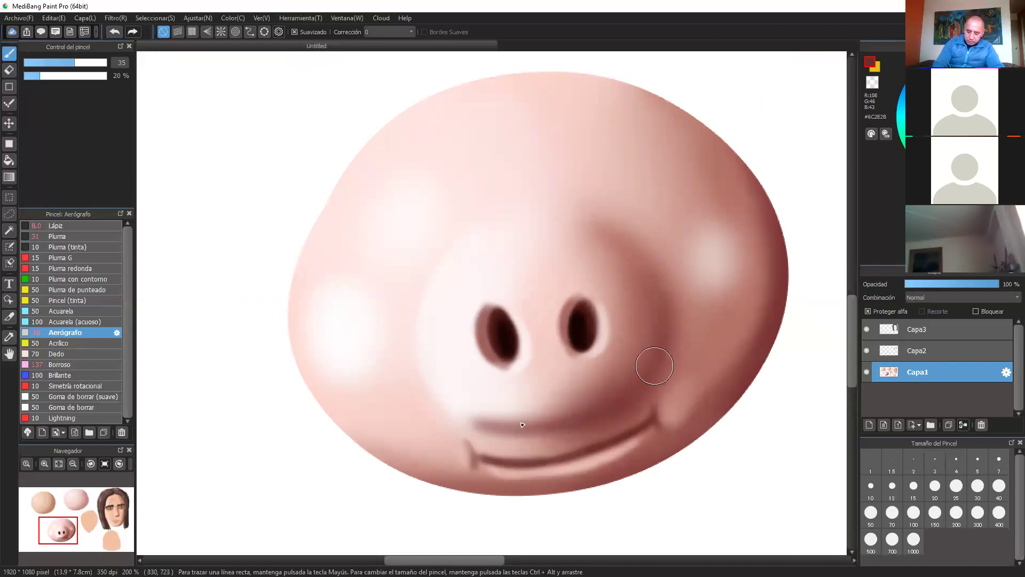
mouse_move(531, 425)
left_mouse_down()
mouse_move(557, 426)
mouse_move(598, 400)
mouse_move(649, 321)
left_mouse_up()
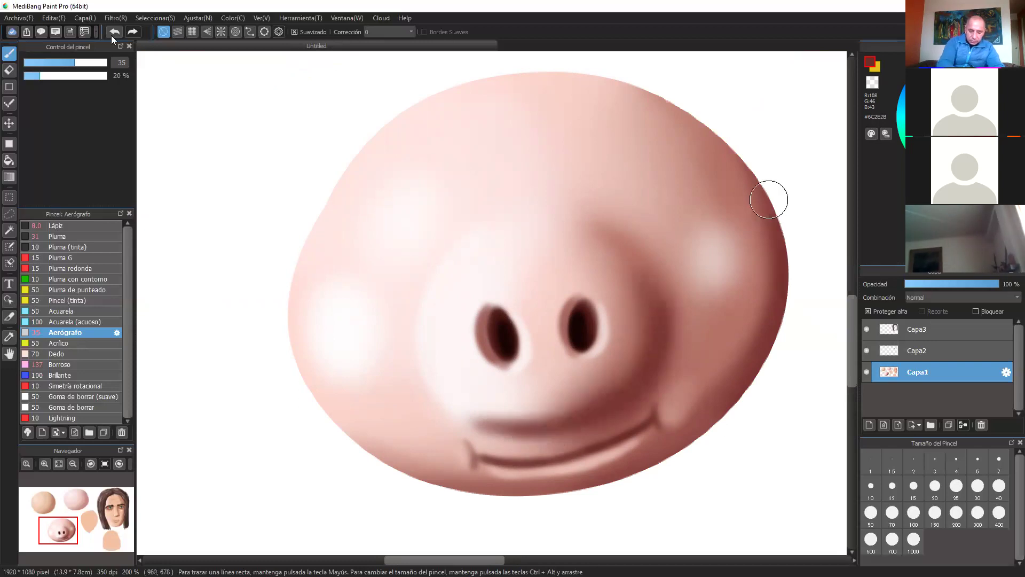
- Airbrush dark red shading, down to #420E0C, along the head's lower edge and right rim
mouse_move(791, 226)
left_mouse_down()
mouse_move(778, 369)
mouse_move(459, 494)
left_mouse_up()
left_click_drag(764, 392, 454, 495)
left_click_drag(777, 259, 790, 234)
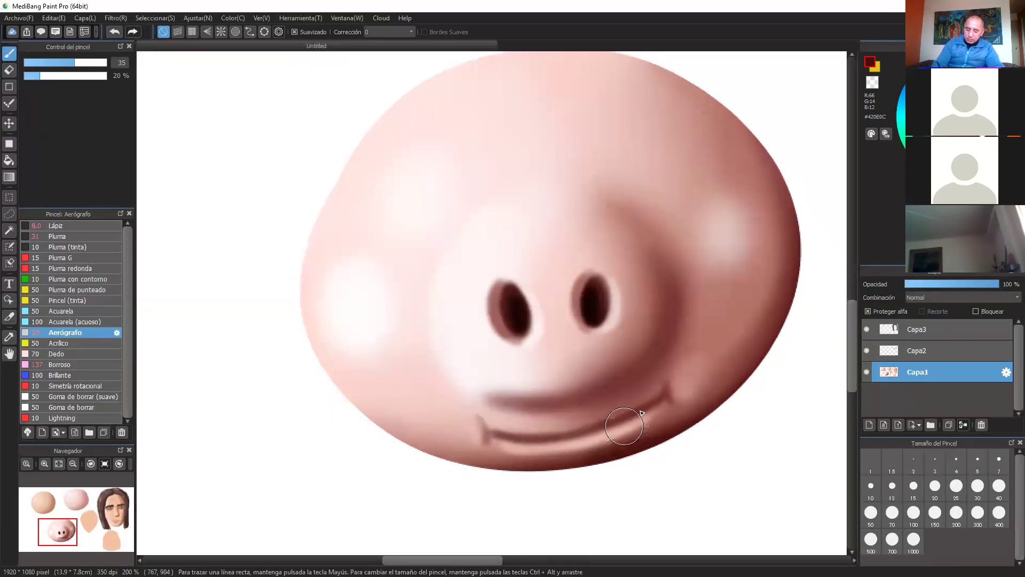
scroll(774, 311, "down", 1)
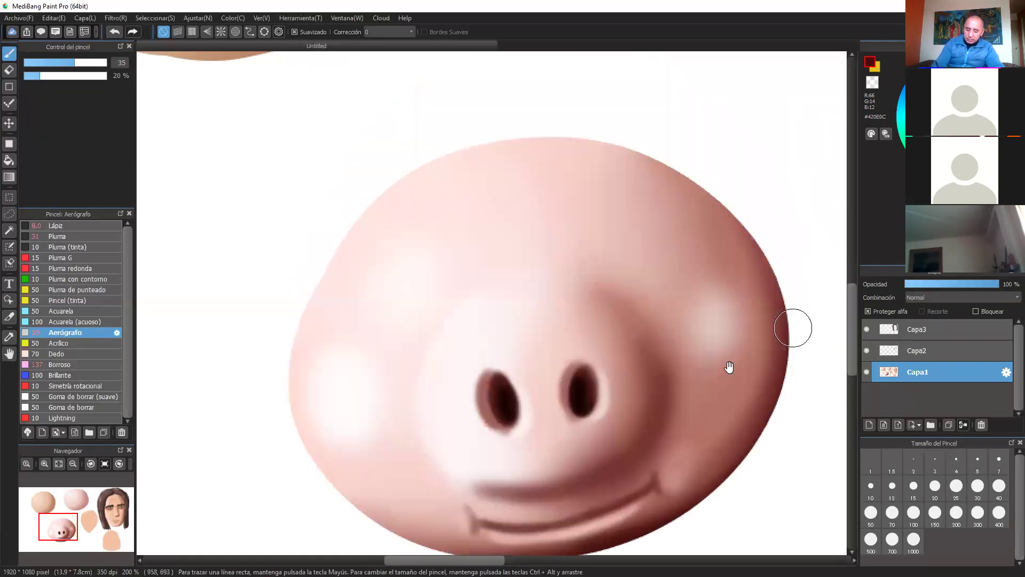
scroll(728, 367, "up", 2)
mouse_move(671, 292)
left_mouse_down()
mouse_move(647, 278)
mouse_move(663, 300)
left_mouse_up()
left_click_drag(650, 165, 833, 262)
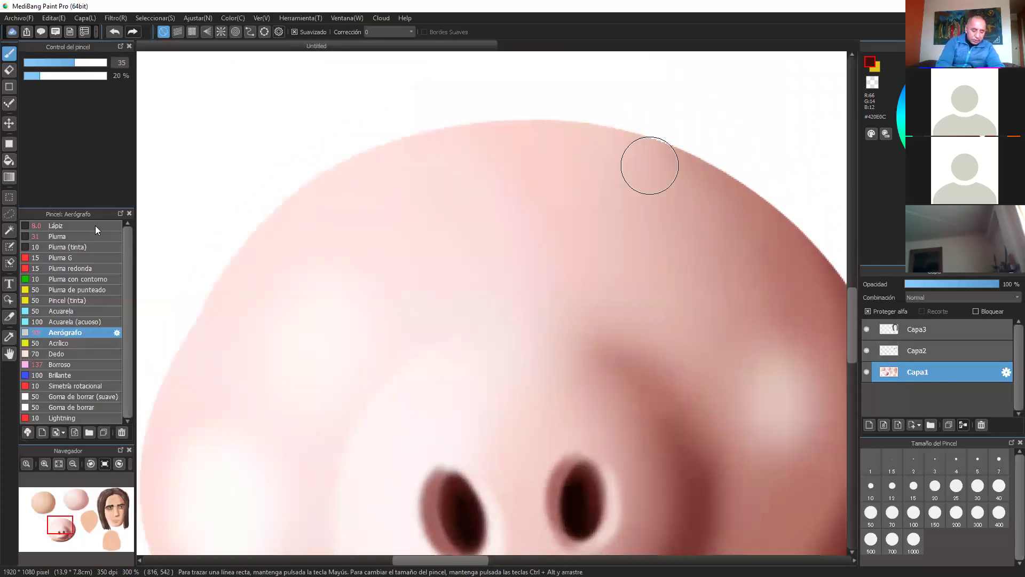
- Switch to the Pluma brush and choose the pale blue #D6EEFF as the painting colour
left_click(94, 235)
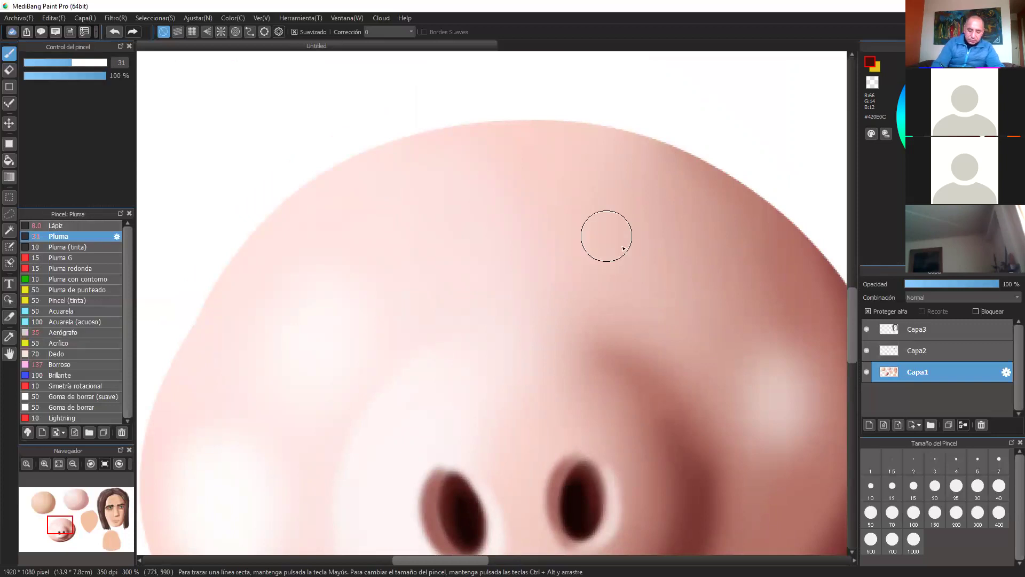
left_click_drag(605, 235, 624, 318)
key("ctrl+z")
left_click(592, 263, "alt")
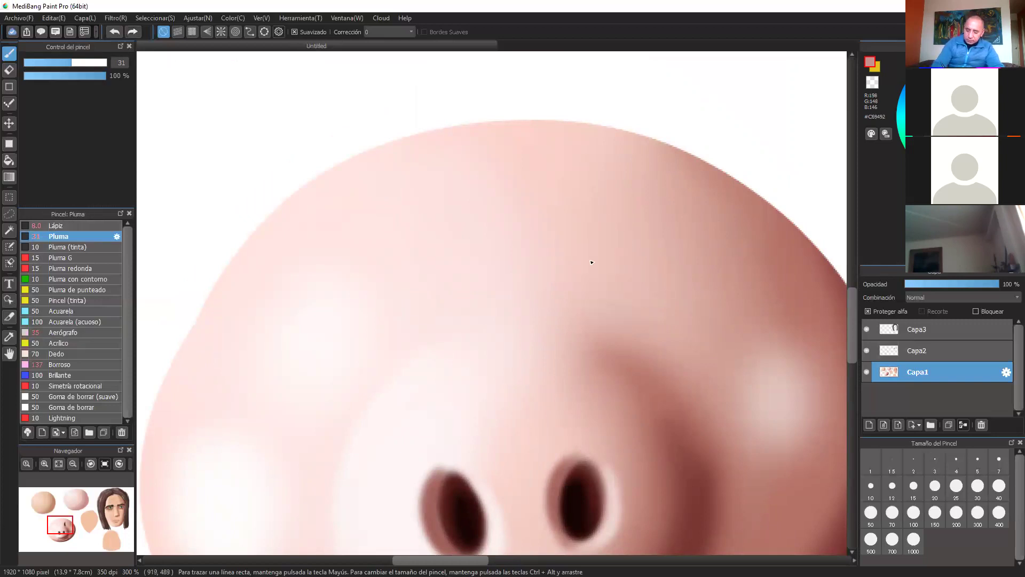
mouse_move(943, 94)
left_mouse_down()
mouse_move(919, 75)
mouse_move(935, 76)
left_mouse_up()
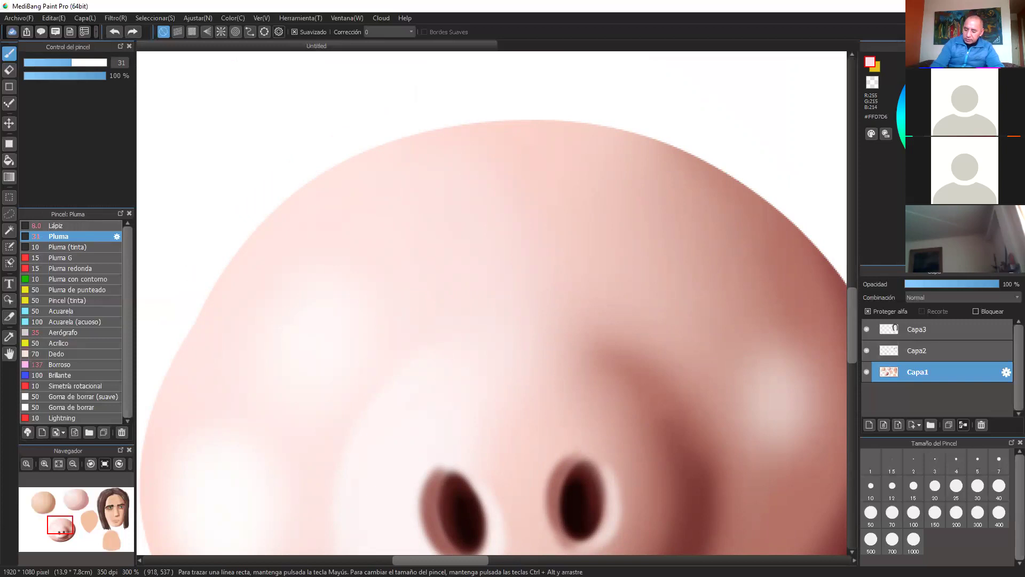
left_click(907, 92)
- Paint the right eye as a filled pale blue oval above the snout on Capa1, shifting the colour to a lighter cyan
mouse_move(581, 232)
left_mouse_down()
mouse_move(630, 287)
mouse_move(636, 276)
left_mouse_up()
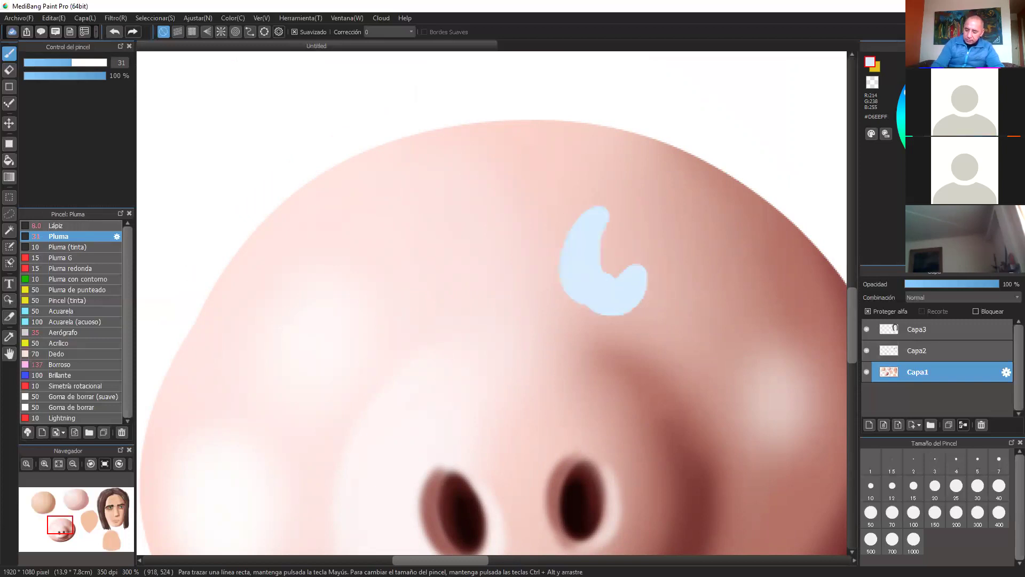
left_click(927, 83)
mouse_move(654, 247)
left_mouse_down()
mouse_move(628, 298)
mouse_move(630, 249)
left_mouse_up()
left_click(930, 82)
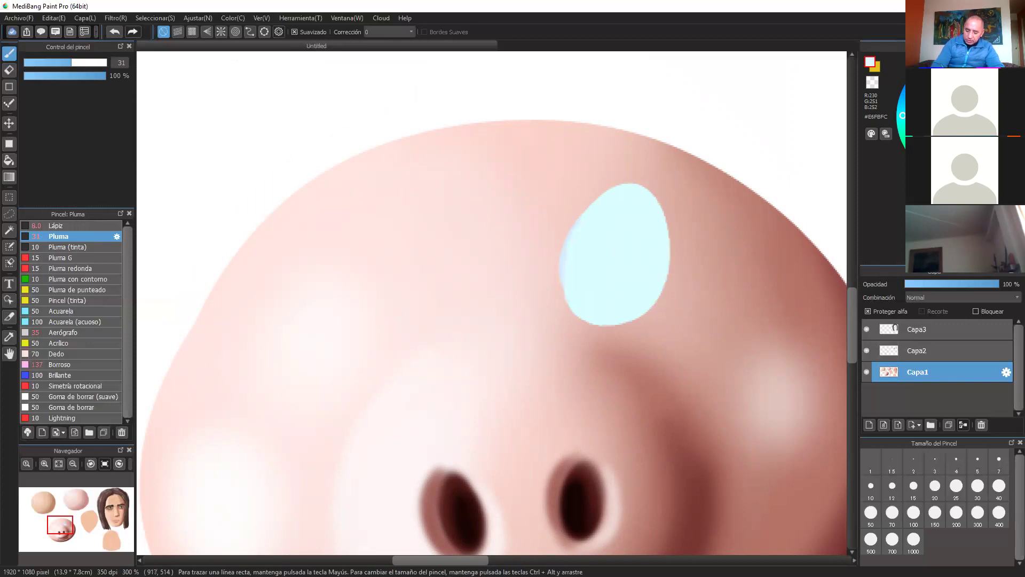
- Change the colour to the very pale cyan #EBFEFF, repaint the right eye and paint a matching left eye oval on Capa1
left_click(616, 216, "alt")
mouse_move(614, 219)
left_mouse_down()
mouse_move(586, 249)
mouse_move(588, 279)
mouse_move(594, 229)
left_mouse_up()
mouse_move(364, 241)
left_mouse_down()
mouse_move(406, 323)
mouse_move(420, 274)
left_mouse_up()
key("ctrl+minus")
key("ctrl+minus")
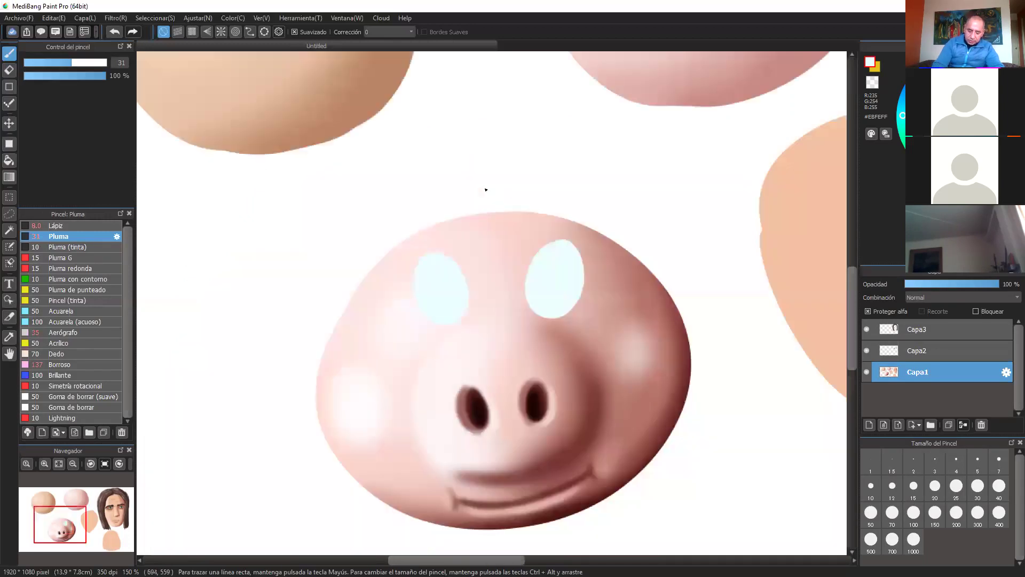
scroll(426, 318, "up", 1)
left_click_drag(410, 314, 400, 248)
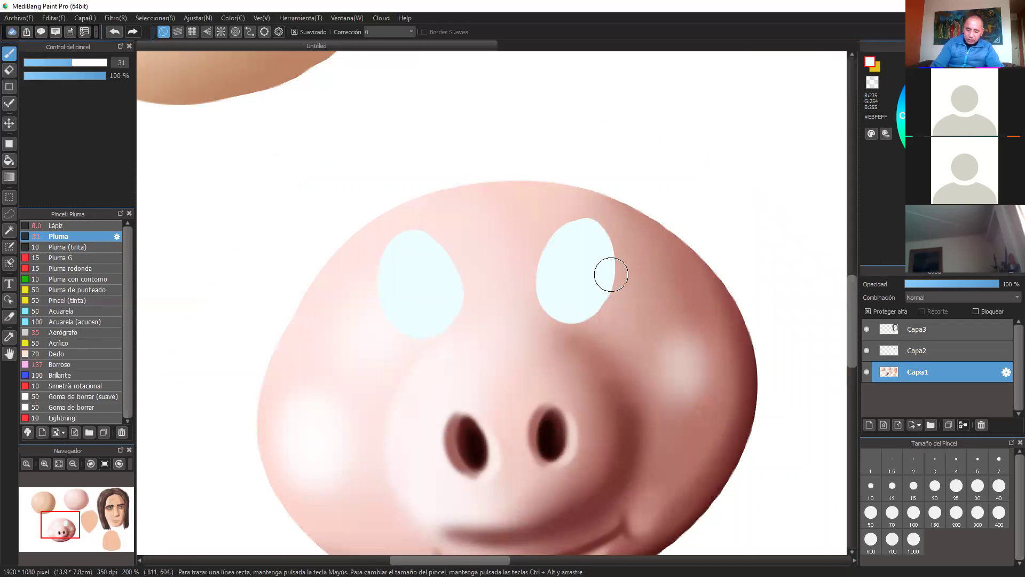
- Undo all the eye strokes painted on Capa1 and make Capa2 the active layer
left_click(115, 31)
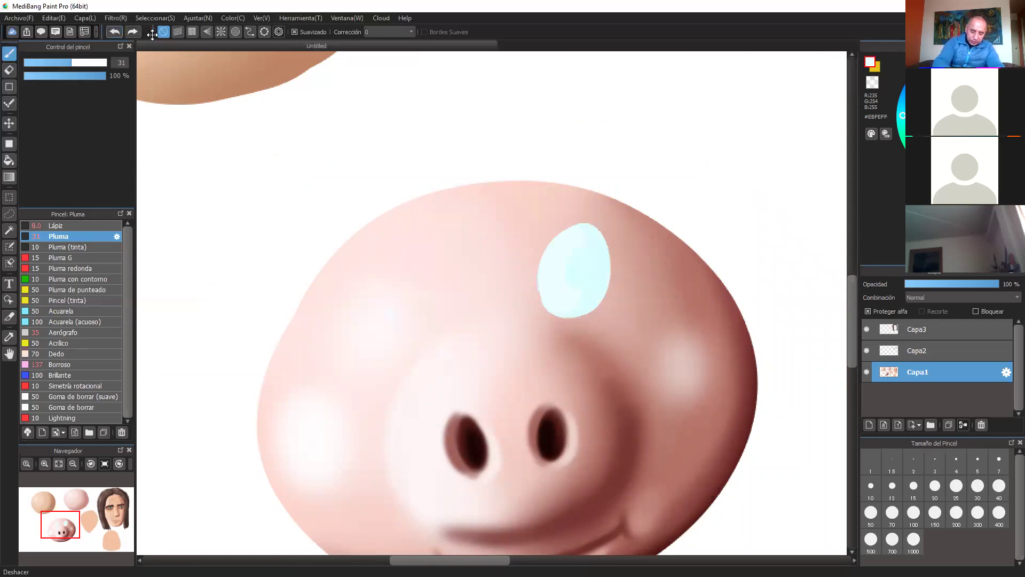
left_click(118, 32)
key("ctrl+z")
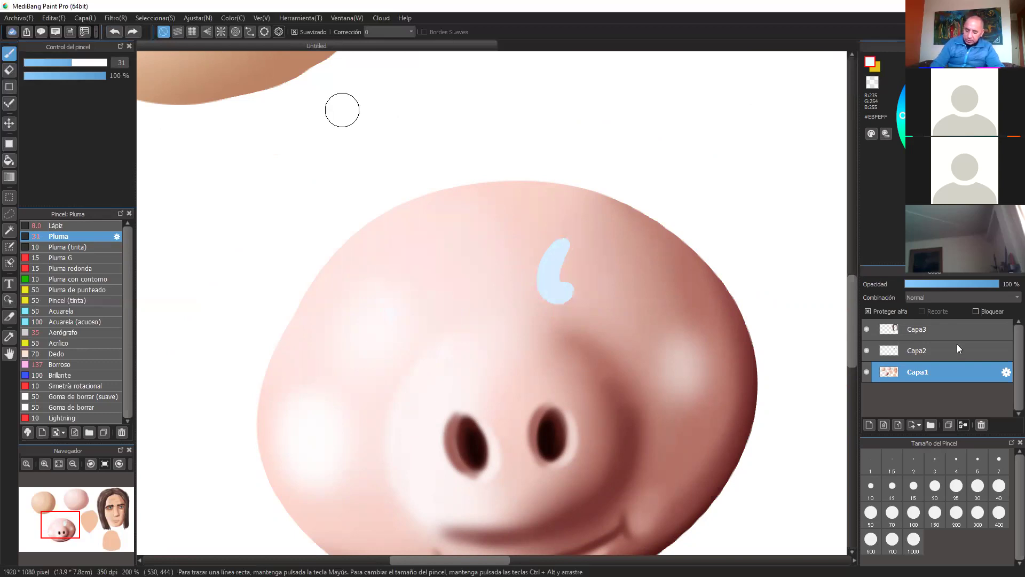
left_click(953, 349)
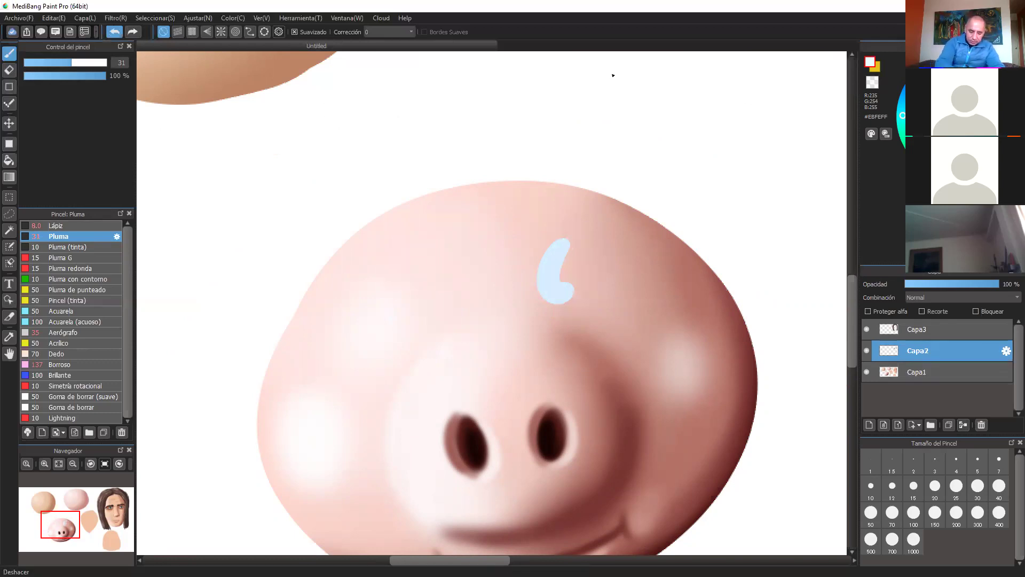
key("ctrl+z")
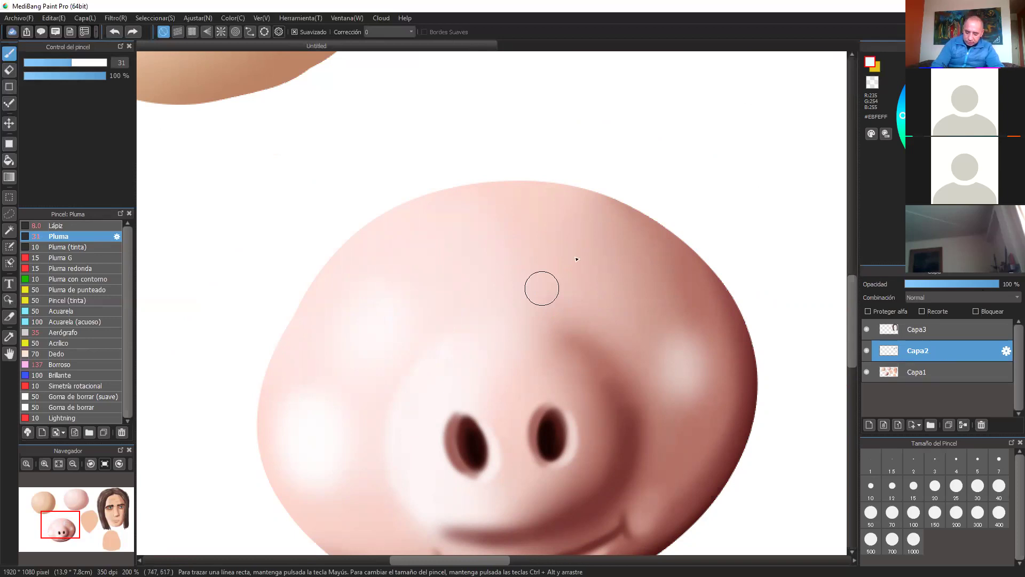
- Paint two filled eye ovals in #EBFEFF above the snout on Capa2 with the size 31 Pluma brush
mouse_move(561, 271)
left_mouse_down()
mouse_move(569, 254)
mouse_move(567, 286)
left_mouse_up()
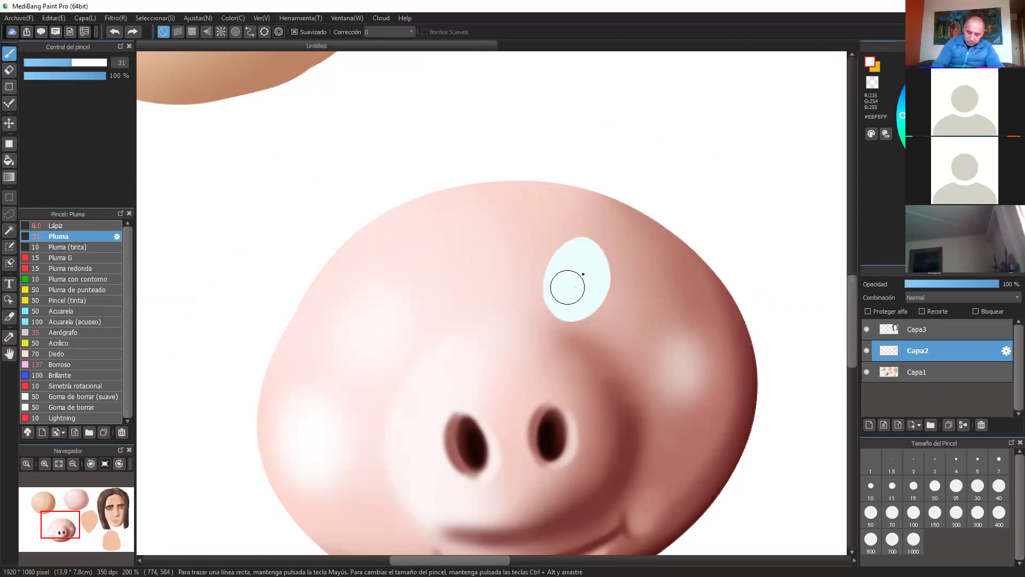
left_click_drag(397, 275, 429, 285)
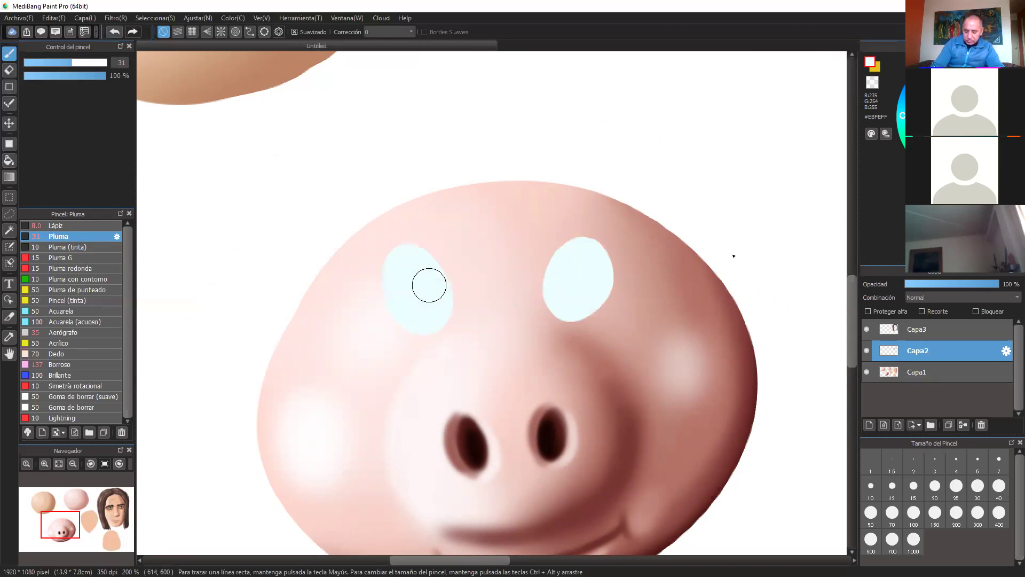
scroll(481, 291, "up", 1)
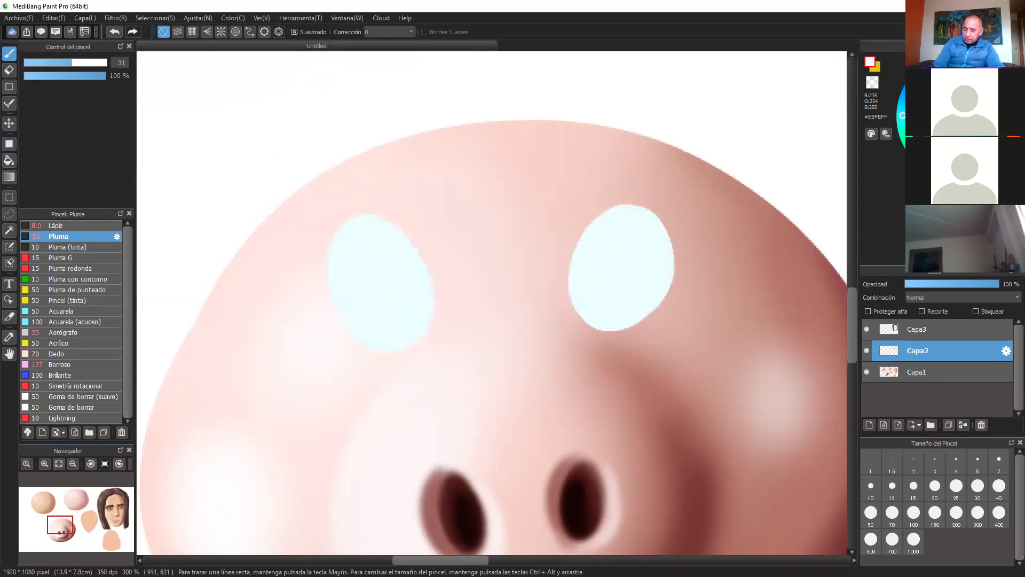
- Enable Proteger alfa on Capa2 and brighten the left sides of both eyes with white (#FFFFFF), using the size 35 Aerógrafo at 20%
left_click(876, 314)
left_click(898, 56)
mouse_move(602, 221)
left_mouse_down()
mouse_move(577, 296)
mouse_move(593, 322)
mouse_move(588, 315)
left_mouse_up()
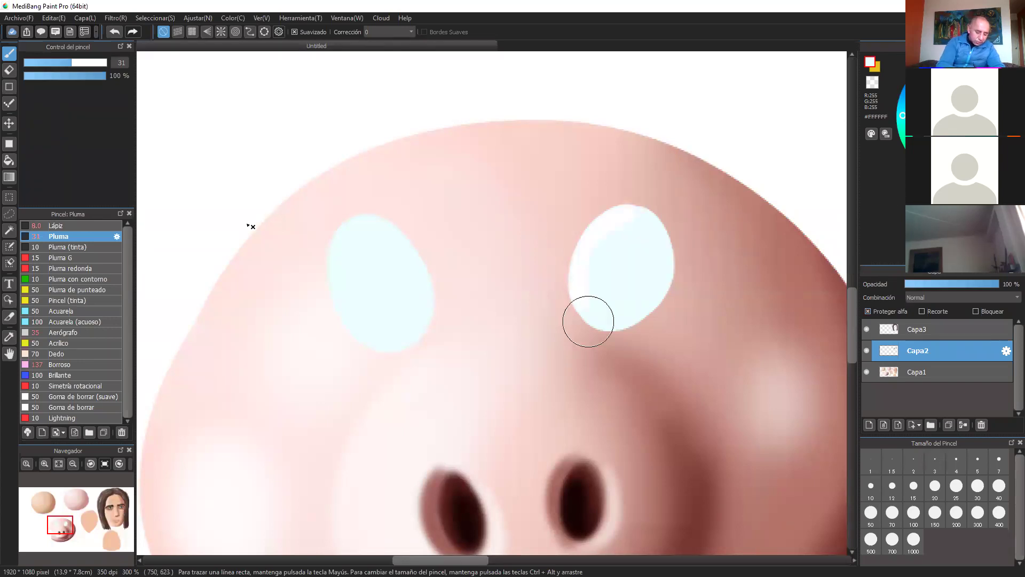
left_click(77, 332)
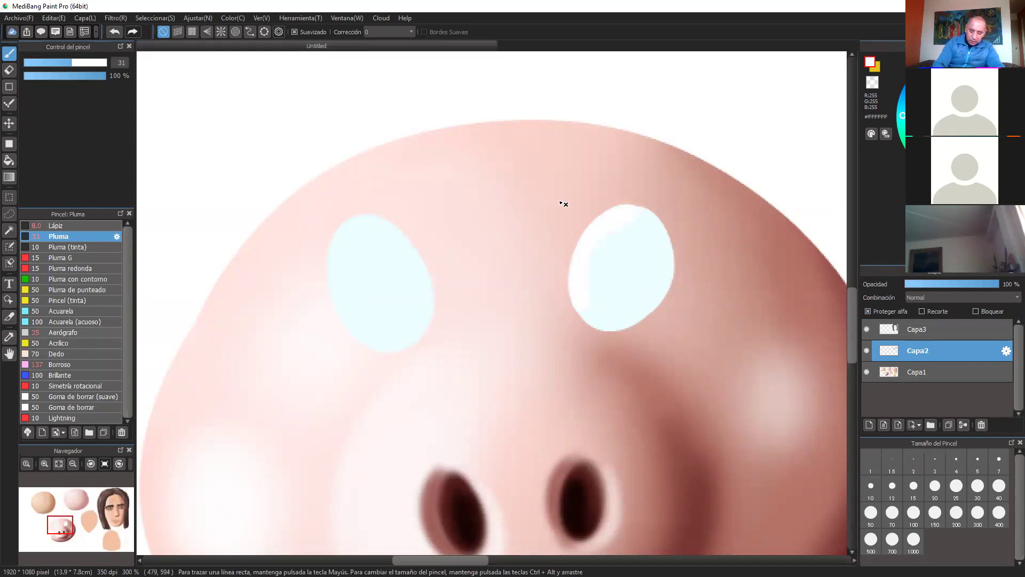
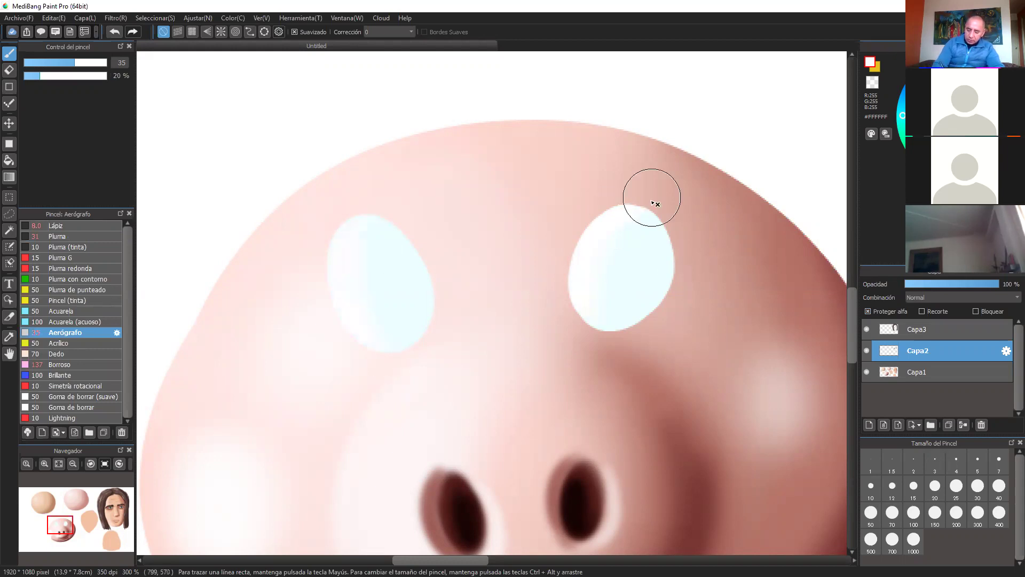
- Shade the right and lower edges of both eyes in pale cyan #B5E5E8 with the size 35 Aerógrafo
left_click(668, 273, "alt")
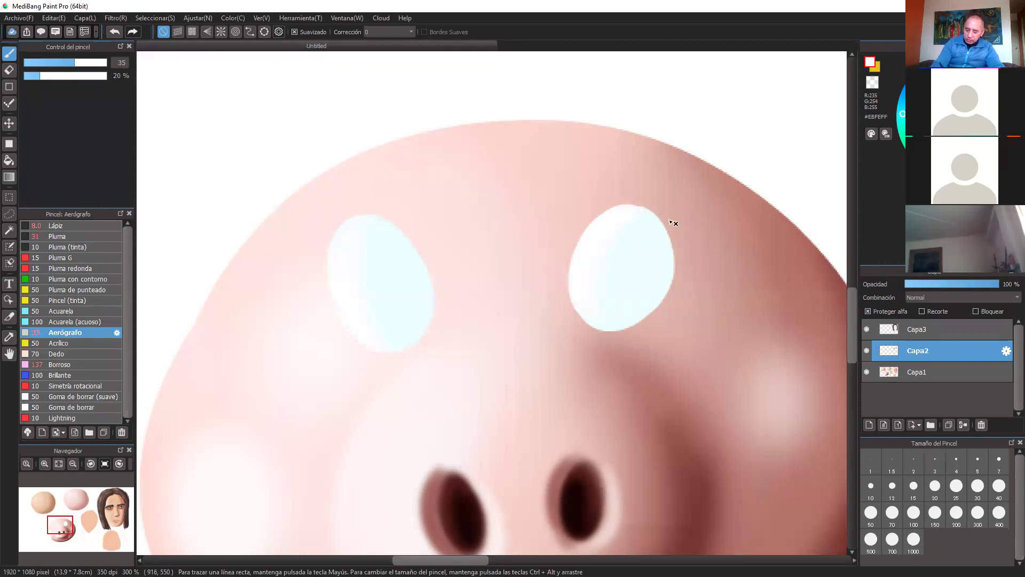
left_click(678, 235, "alt")
left_click_drag(664, 197, 662, 201)
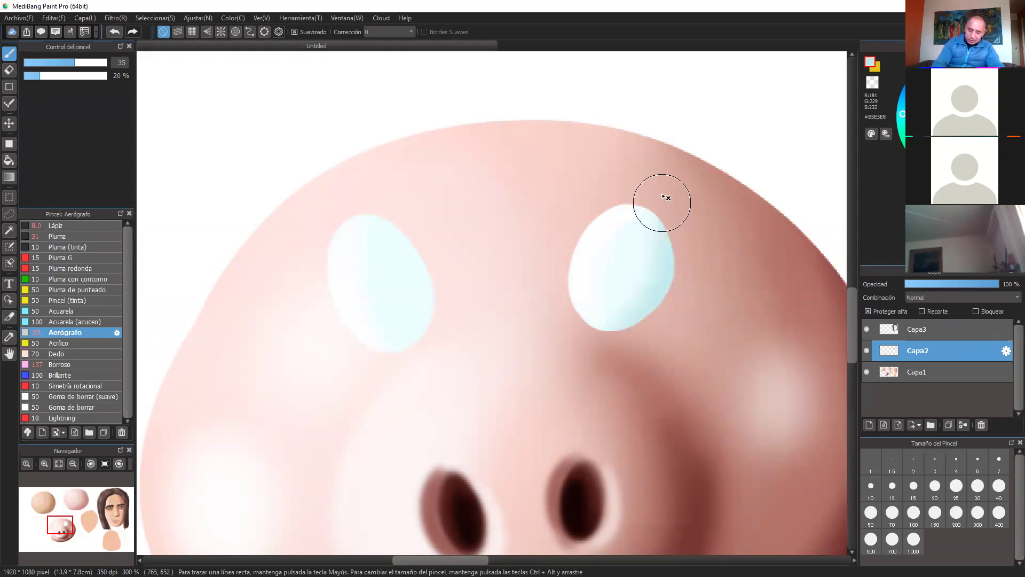
left_click_drag(468, 274, 373, 202)
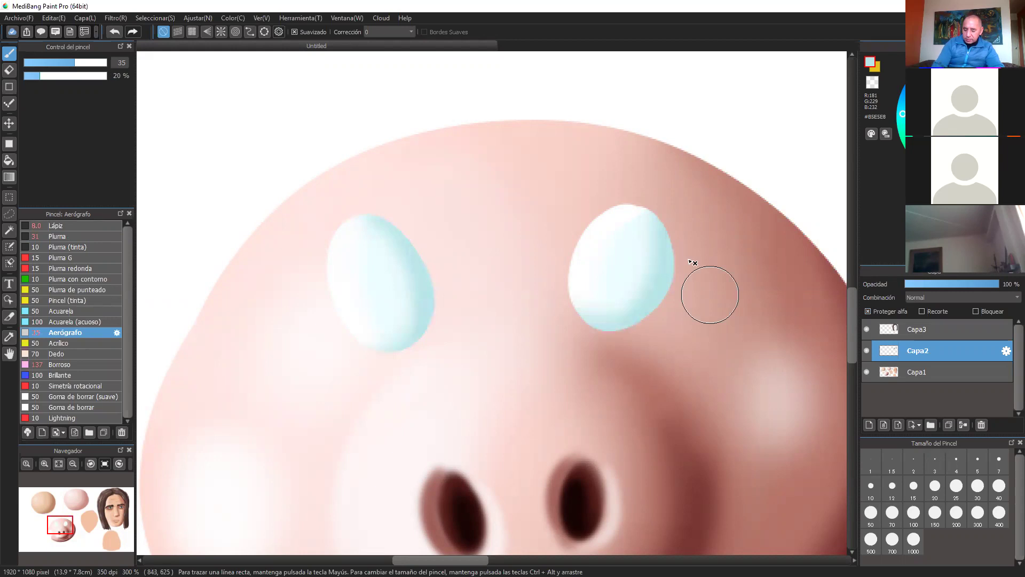
scroll(662, 304, "down", 1)
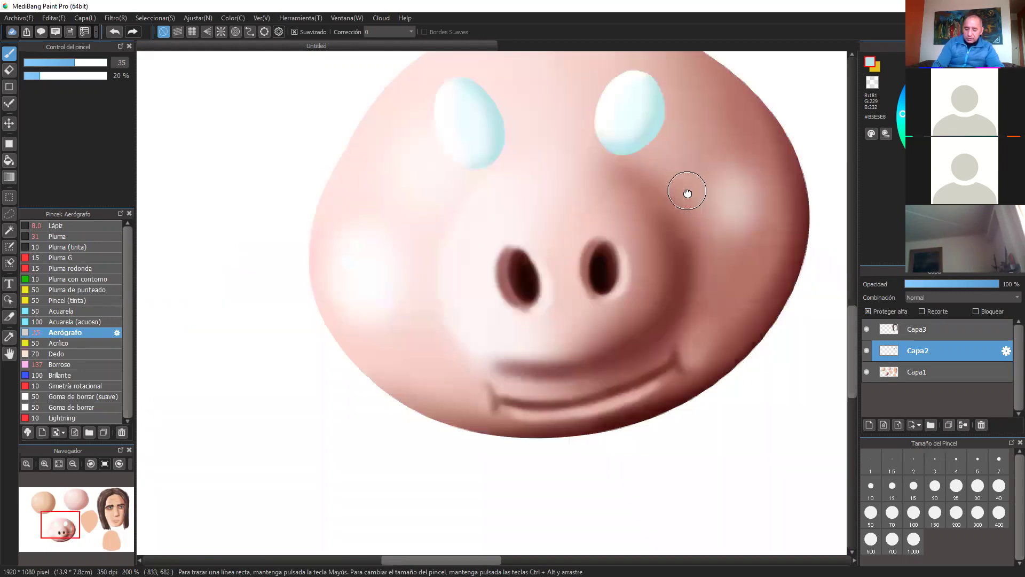
left_click_drag(671, 313, 676, 408)
scroll(698, 206, "up", 1)
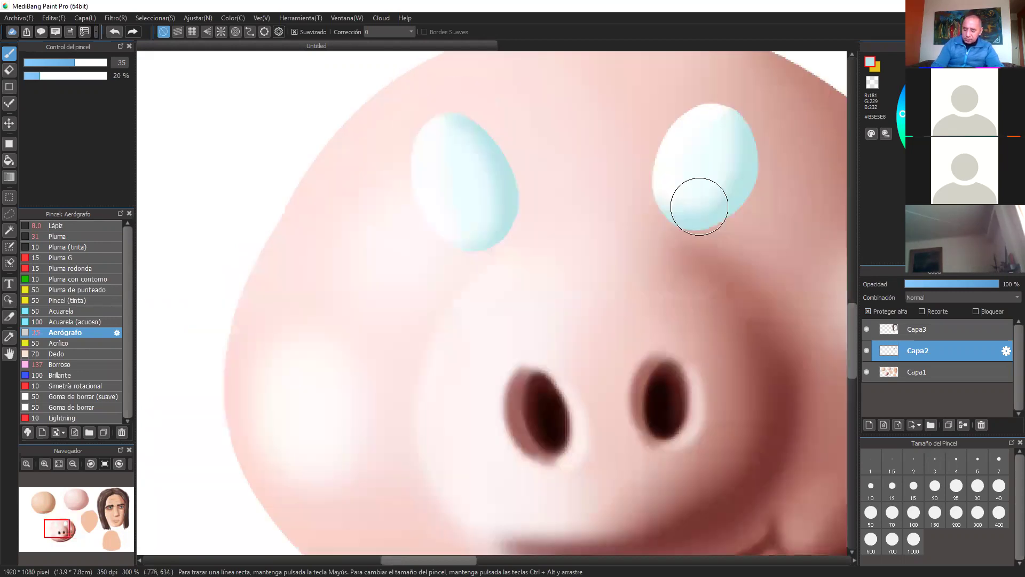
left_click_drag(698, 206, 633, 322)
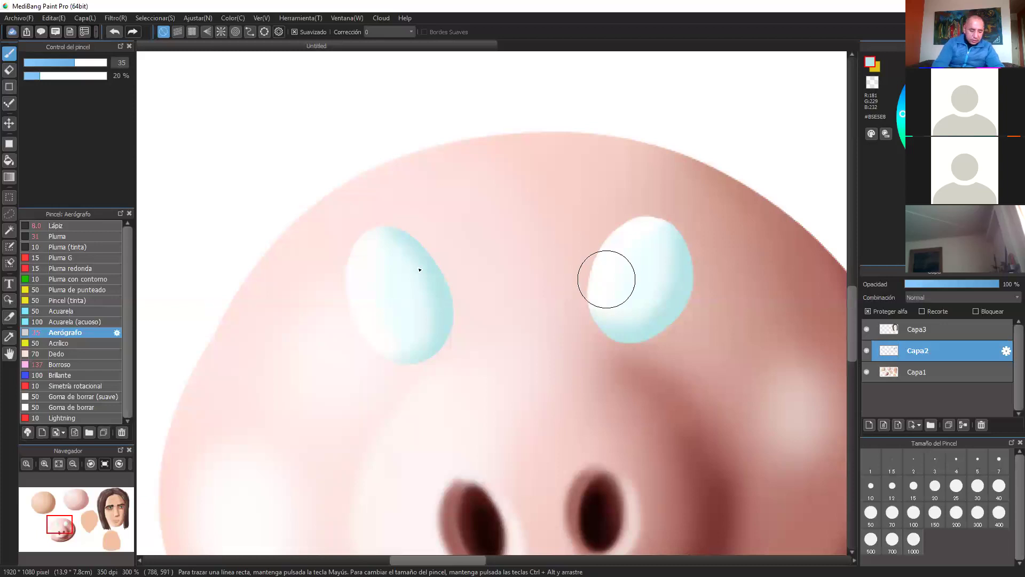
- Paint a filled black oval pupil in each eye with the size 31 Pluma brush
left_click(66, 236)
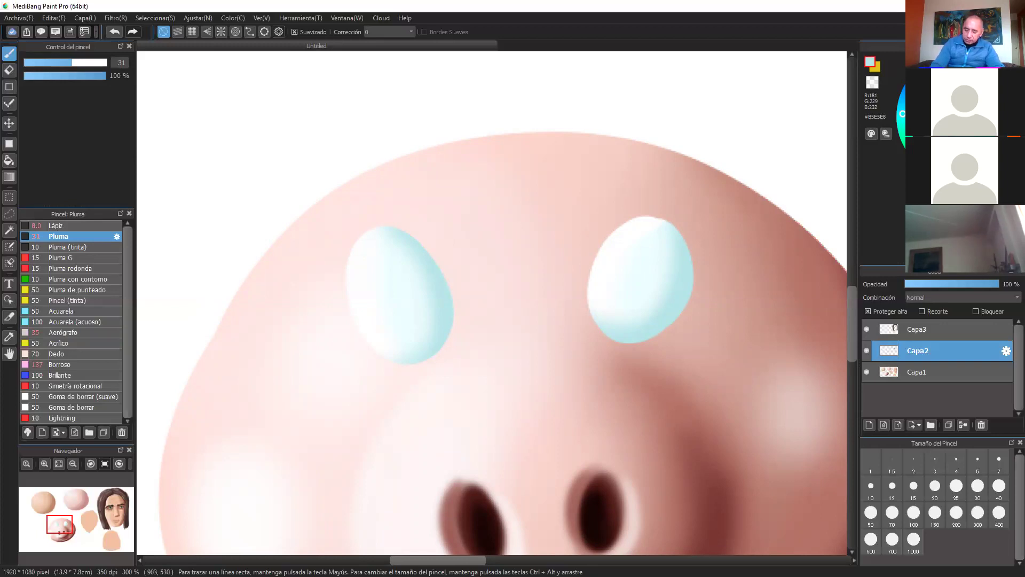
key("d")
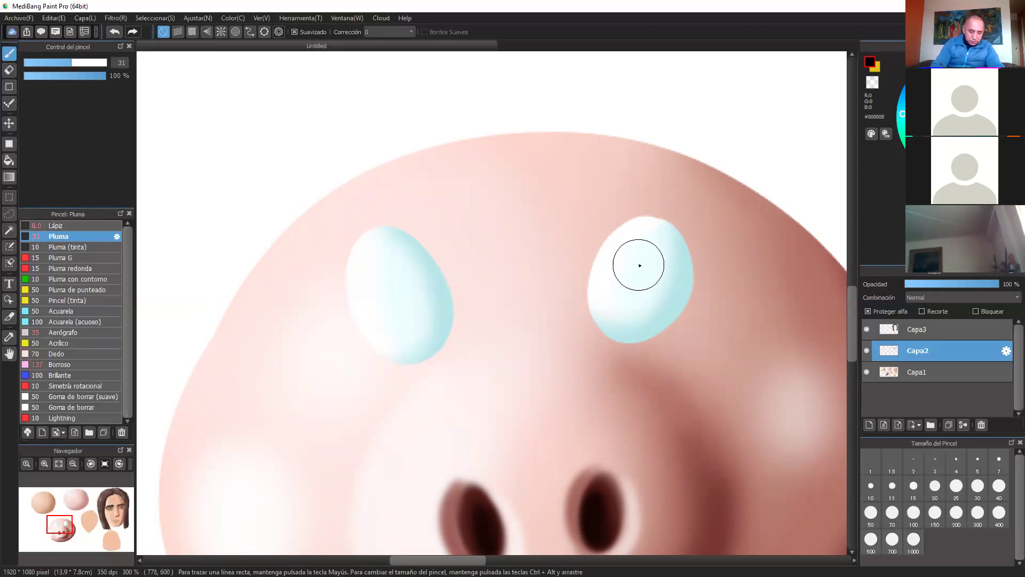
left_click_drag(653, 264, 644, 274)
left_click_drag(388, 279, 394, 294)
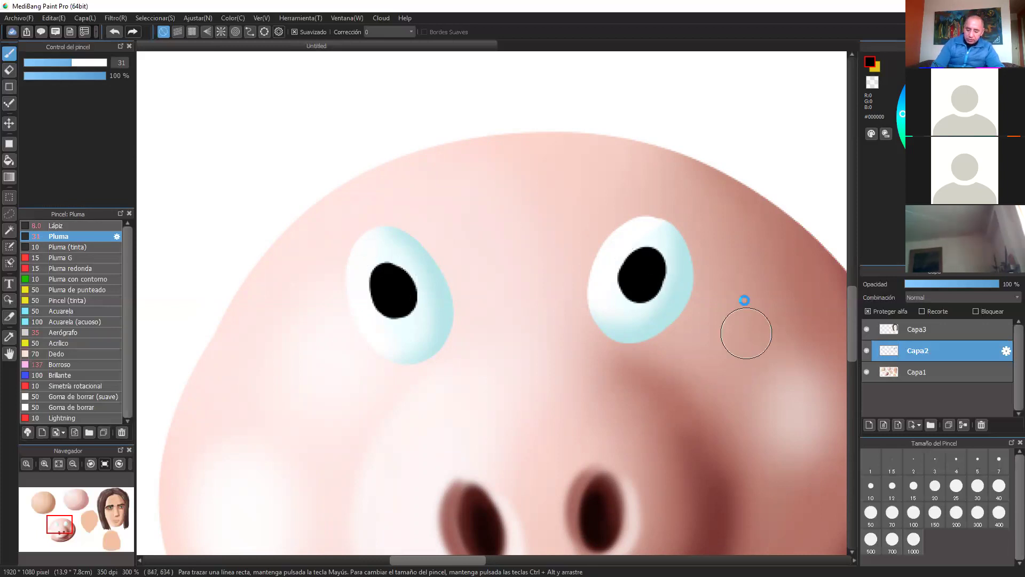
- Add soft white highlights to the upper left of both pupils and a fainter second glint, using the Aerógrafo at size 15
left_click_drag(746, 315, 747, 297)
key("ctrl+plus")
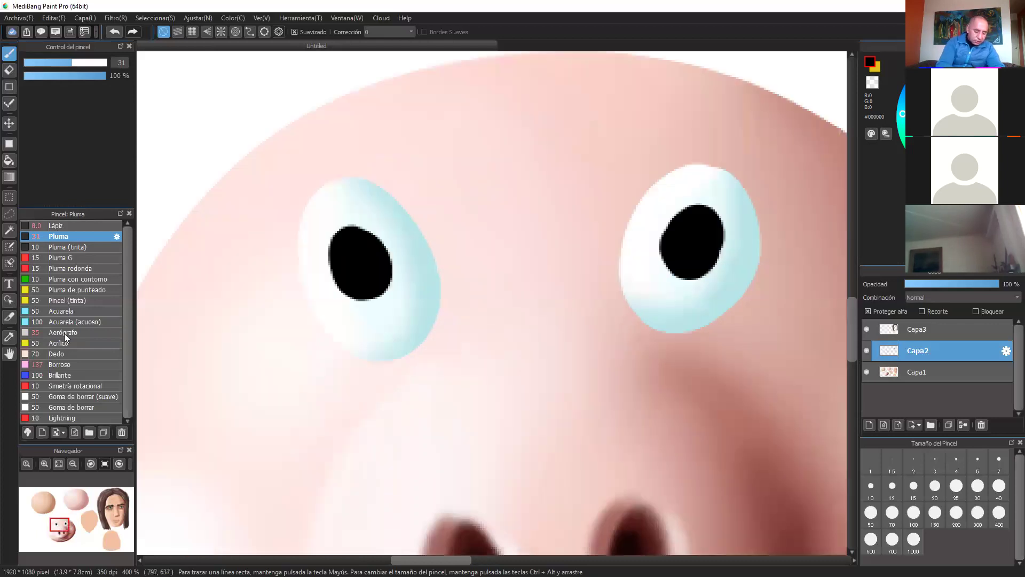
left_click(82, 331)
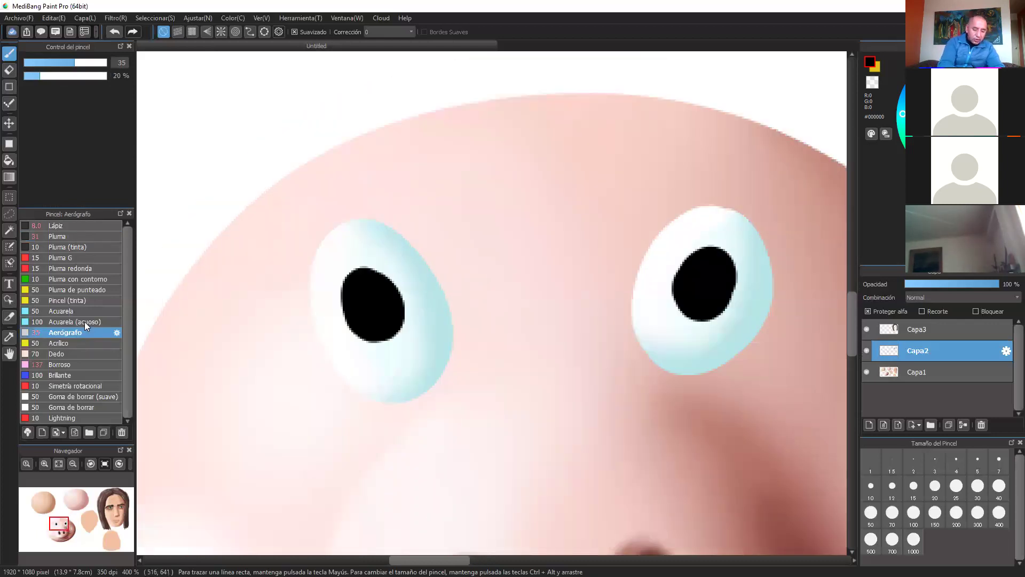
left_click(48, 62)
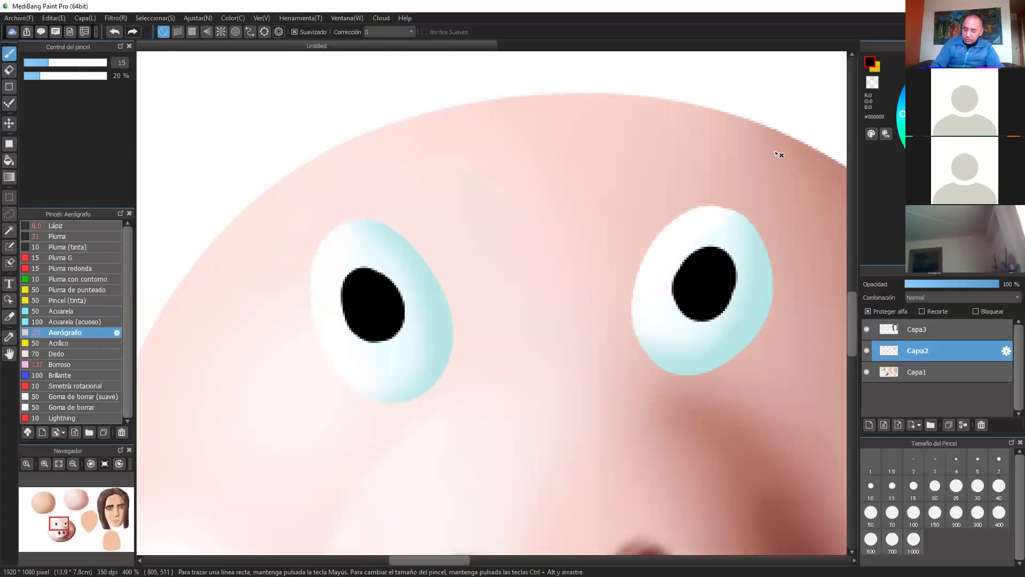
key("x")
left_click(696, 274)
left_click(700, 272)
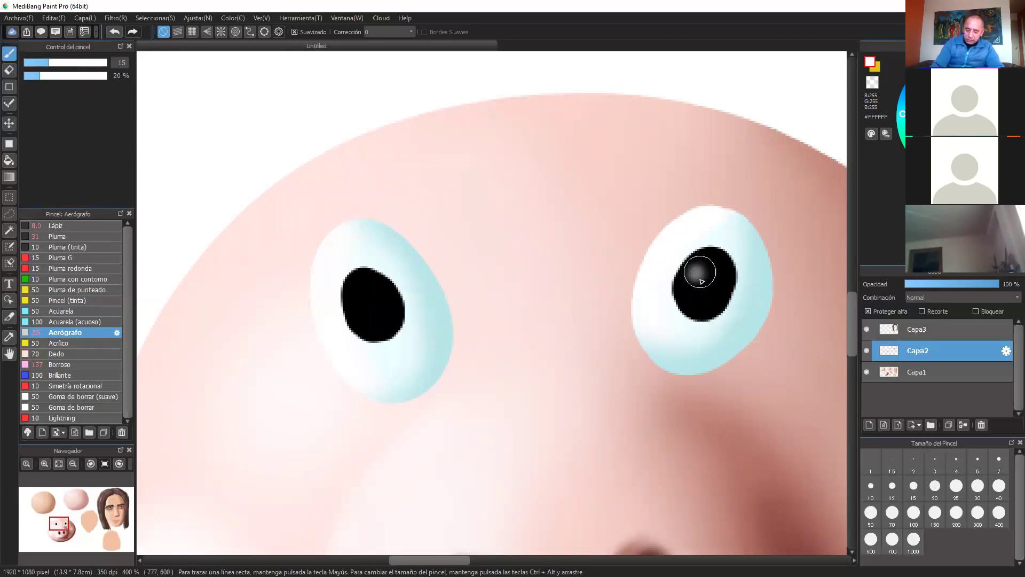
left_click(698, 275)
left_click(361, 302)
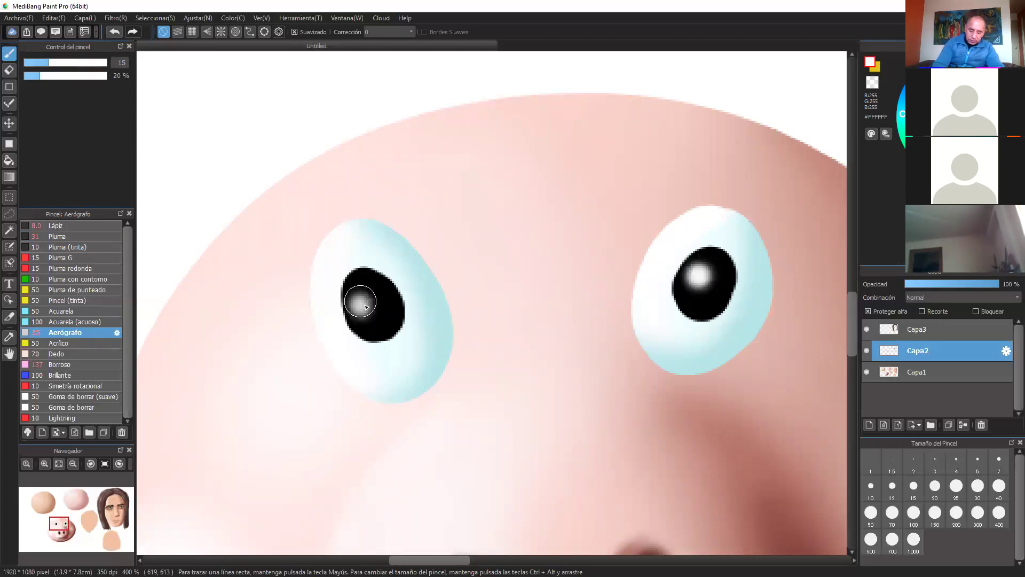
left_click(361, 304)
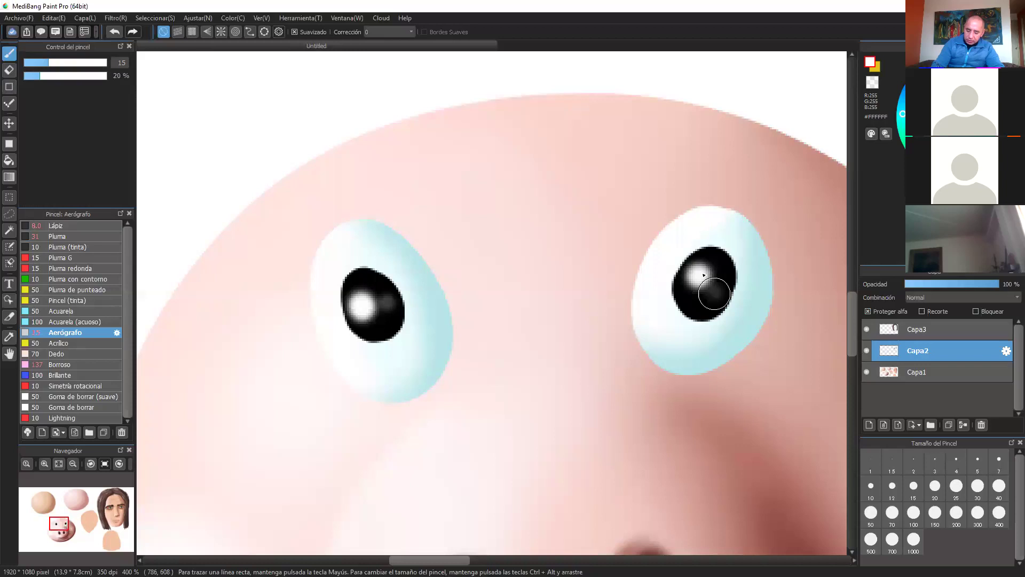
left_click(715, 293)
left_click(699, 275)
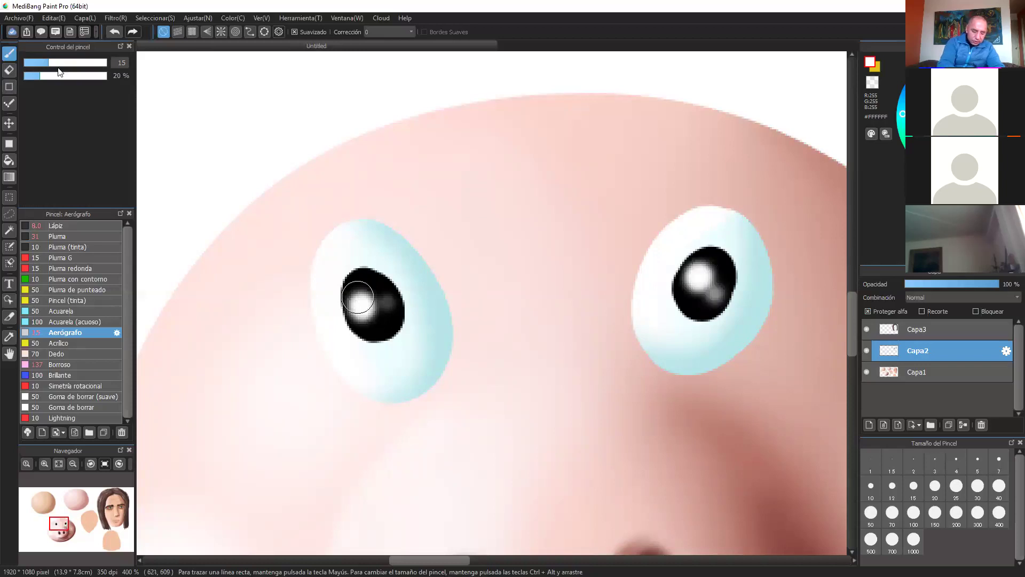
- Reduce the Aerógrafo to size 6.5 and dot a small white secondary glint in each pupil
key("bracketleft")
key("bracketleft")
key("bracketleft")
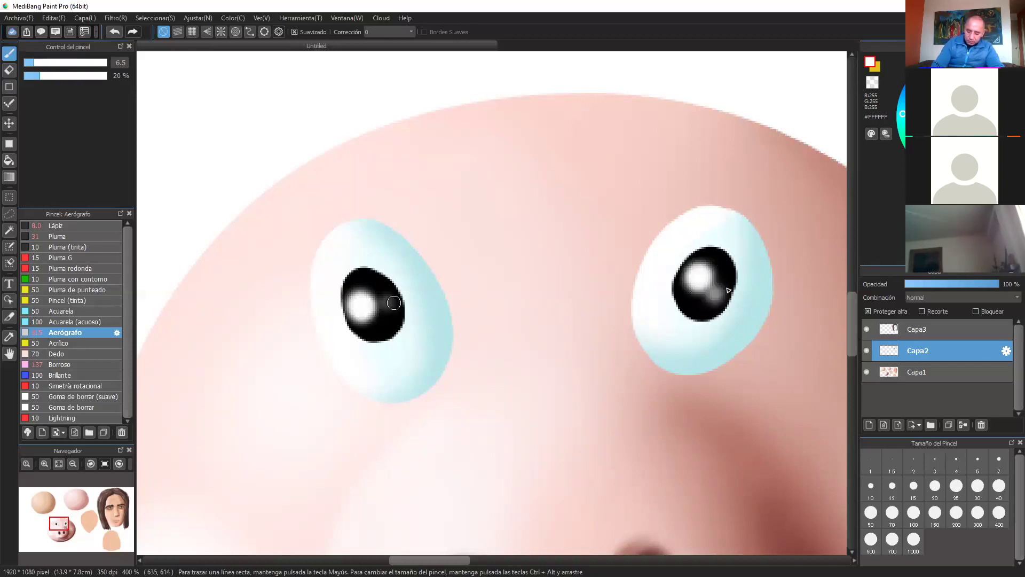
left_click(387, 302)
left_click(714, 298)
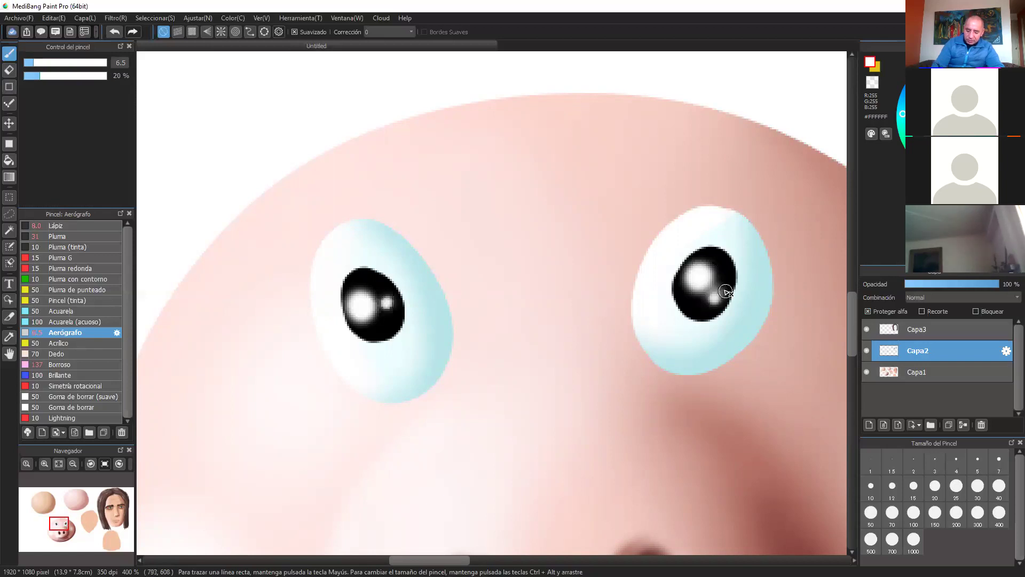
- Examine the whole pig face to judge how the shaded eyes fit with the snout, mouth and cheeks
scroll(725, 291, "down", 3)
scroll(733, 323, "down", 2)
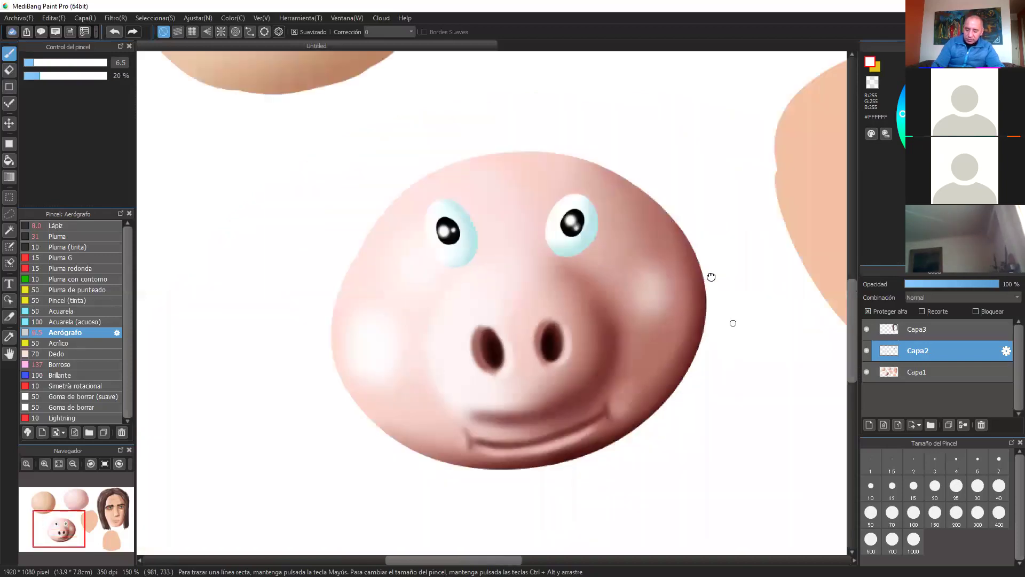
left_click_drag(724, 265, 733, 215)
key("space")
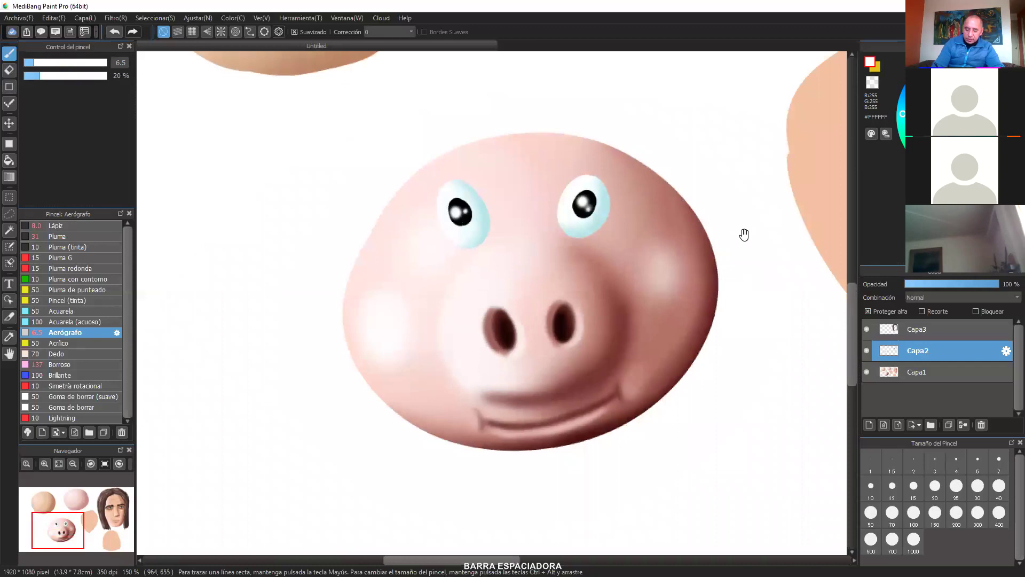
left_click_drag(702, 263, 716, 264)
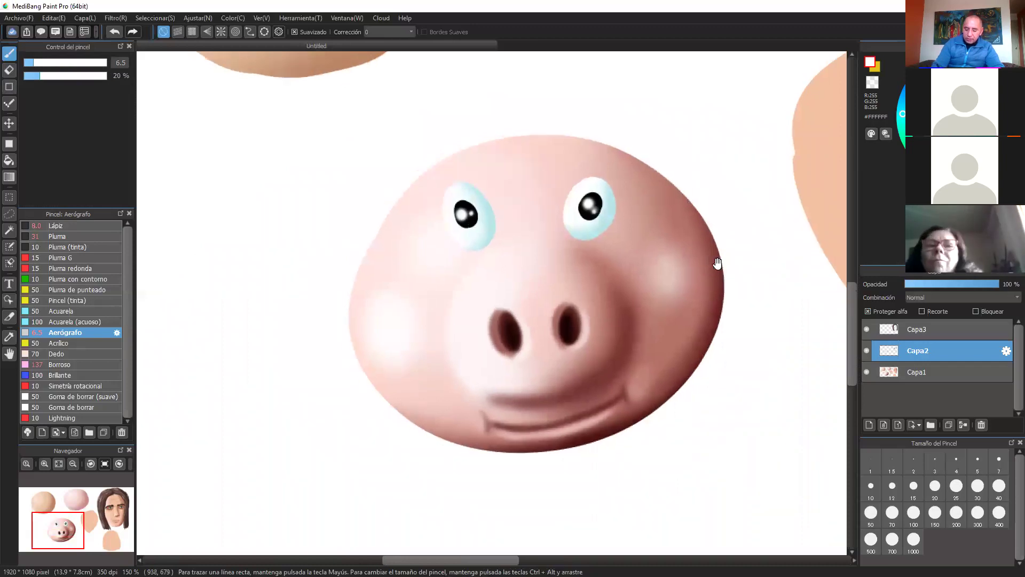
left_click_drag(710, 110, 702, 174)
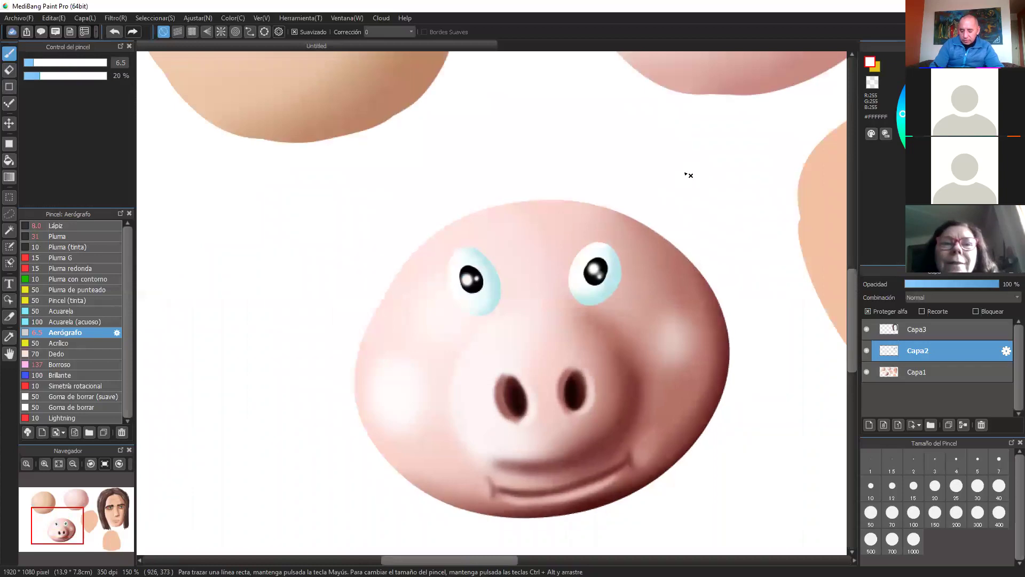
left_click_drag(699, 227, 687, 167)
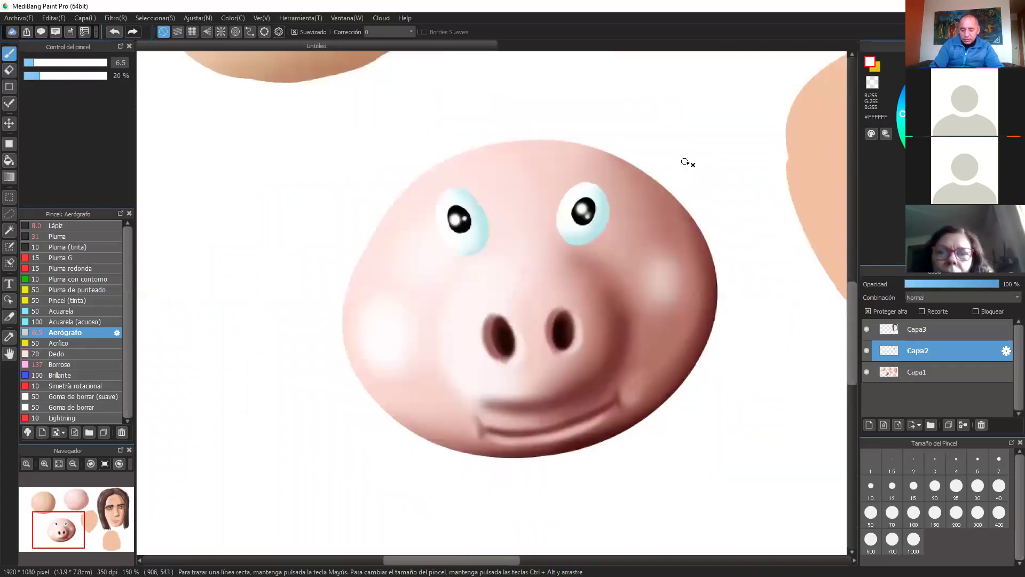
left_click_drag(678, 169, 682, 165)
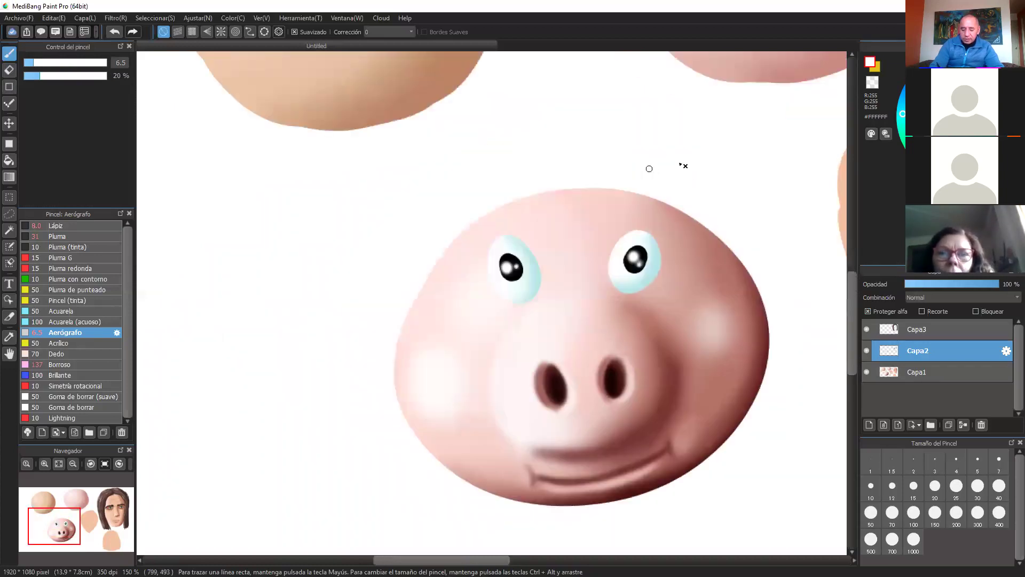
- Make Capa1 the active layer and turn off its Proteger alfa option
scroll(694, 166, "up", 1)
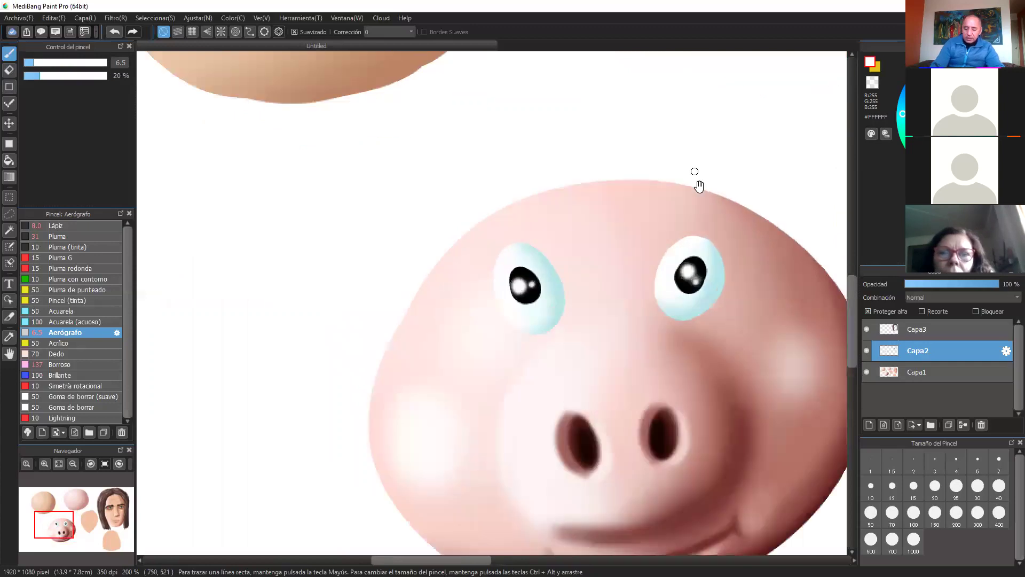
left_click(948, 370)
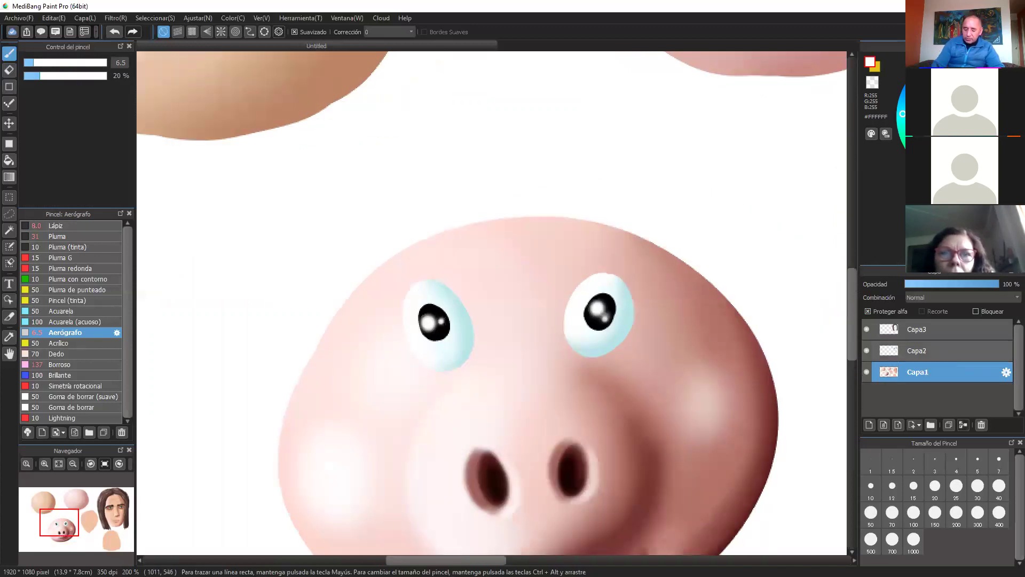
left_click(868, 311)
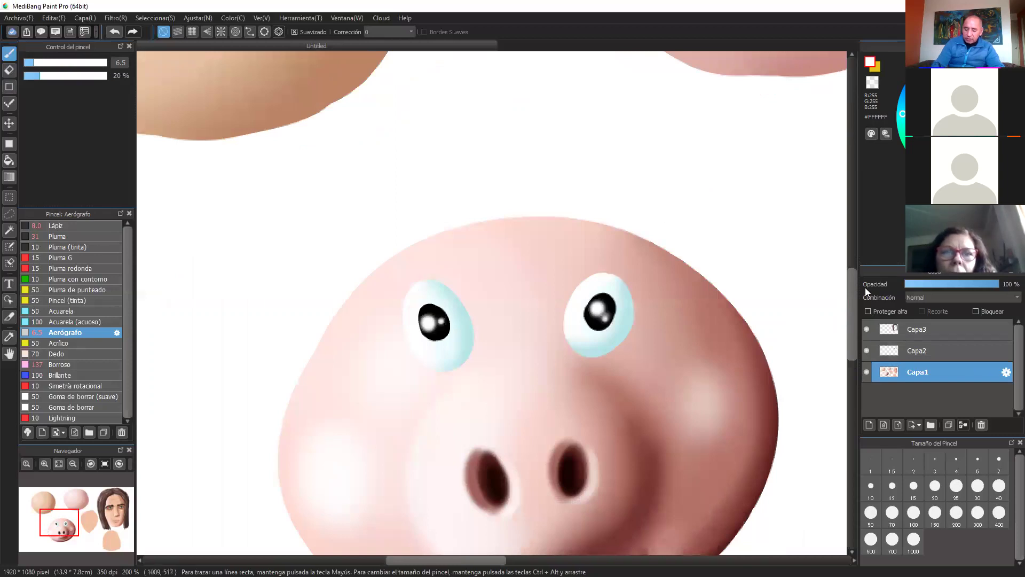
- Sample the skin tone #CF9D91 and paint two filled, pointed ears above the head on Capa1 with the size 60 Pluma brush
left_click_drag(668, 226, 608, 237)
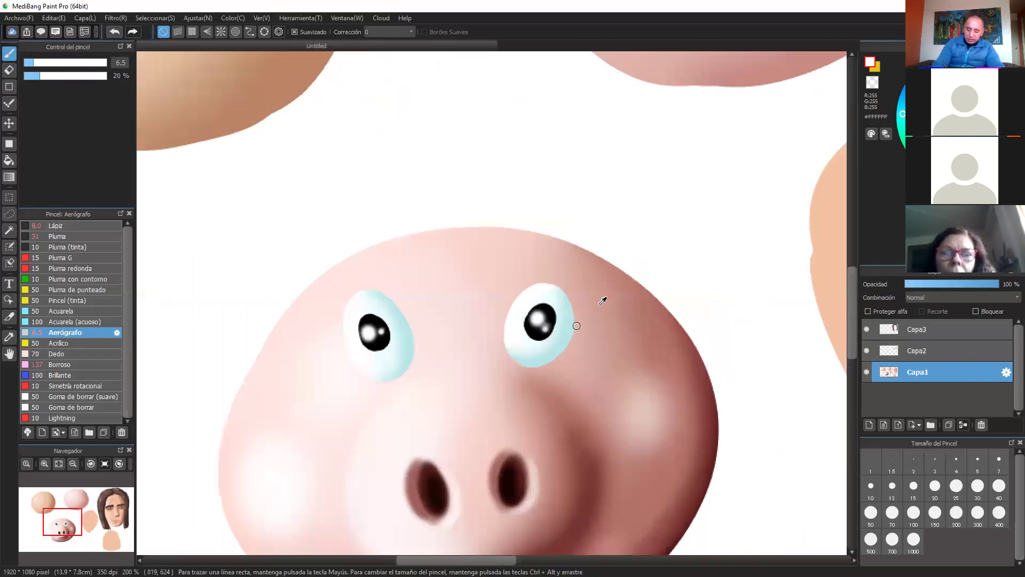
right_click(598, 302)
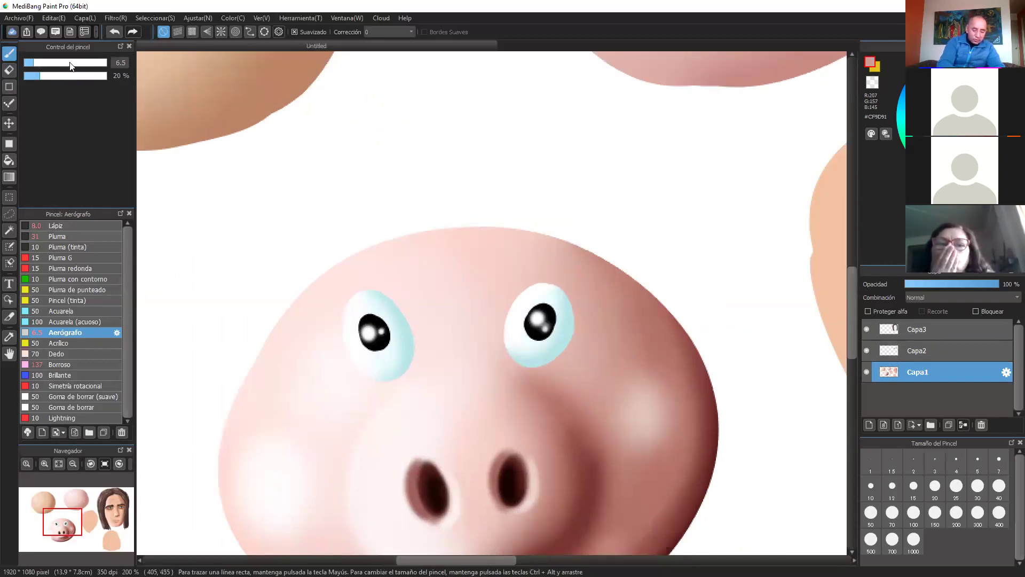
left_click(59, 236)
left_click(90, 63)
mouse_move(569, 245)
left_mouse_down()
mouse_move(591, 202)
mouse_move(665, 164)
mouse_move(680, 142)
mouse_move(659, 267)
mouse_move(618, 220)
mouse_move(607, 251)
mouse_move(626, 271)
left_mouse_up()
left_click_drag(694, 268, 713, 241)
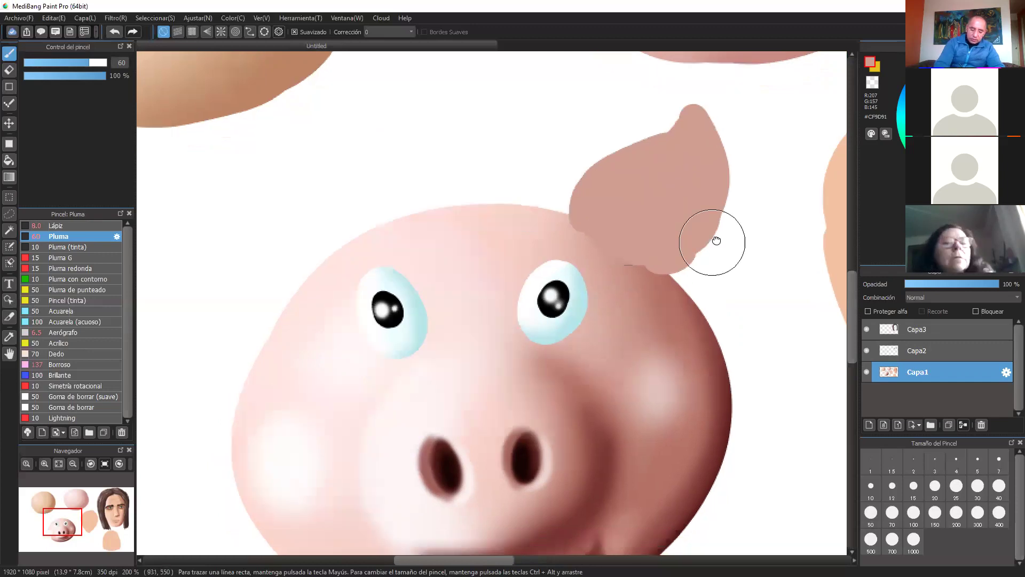
left_click_drag(229, 179, 326, 245)
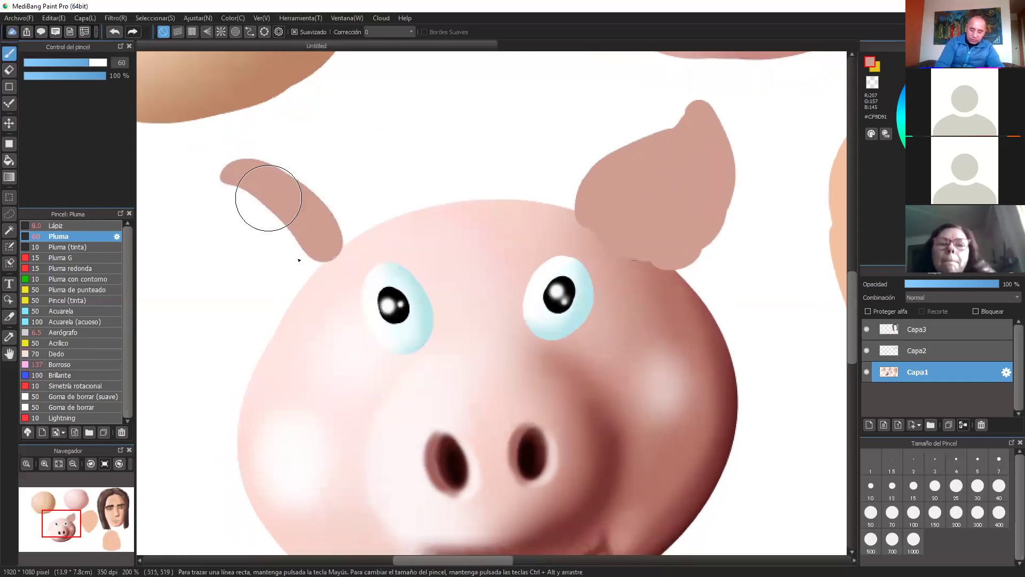
left_click_drag(268, 198, 293, 259)
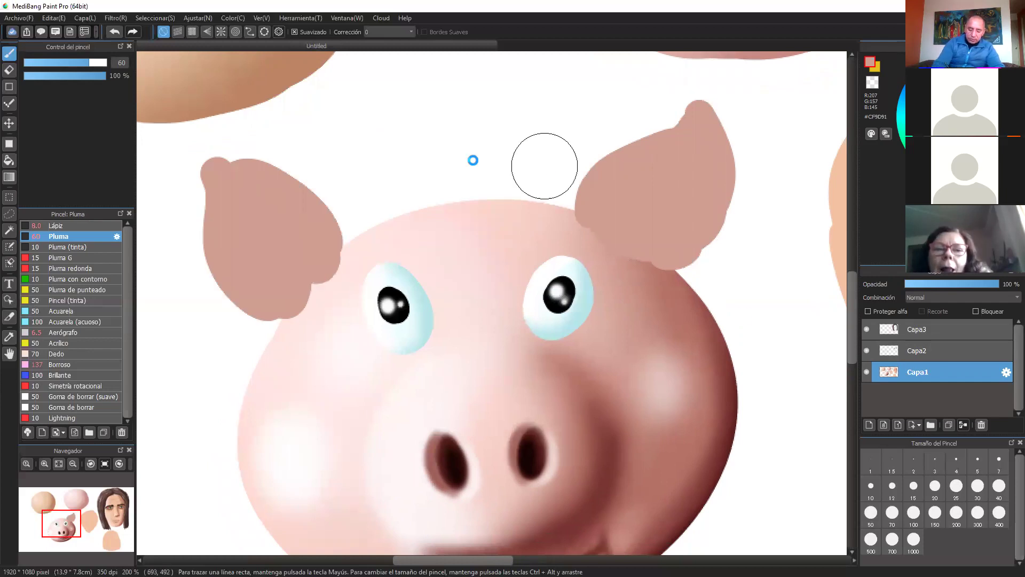
- Undo all the strokes of the two pointed ears above the pig's head
key("ctrl+minus")
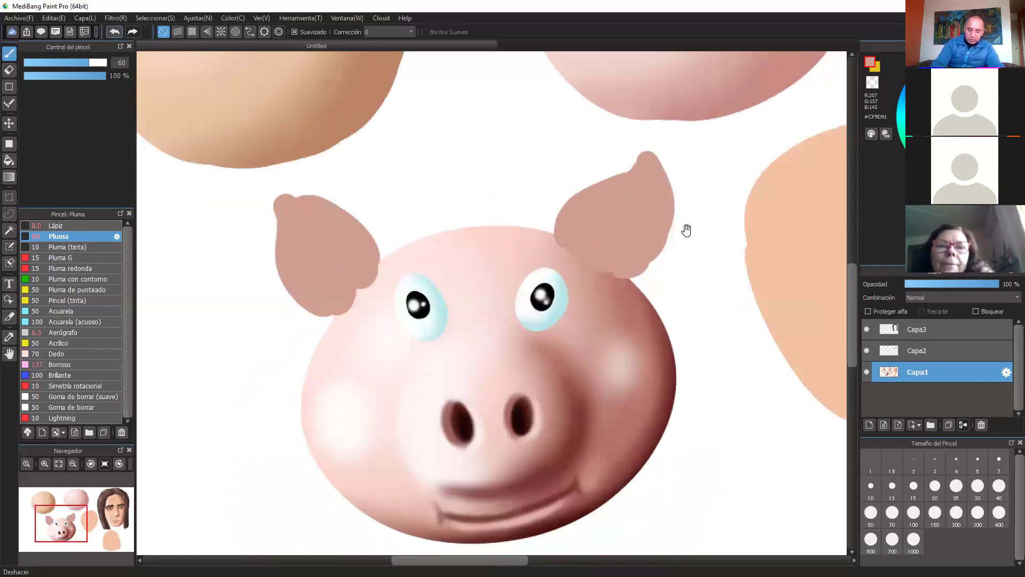
left_click(115, 31)
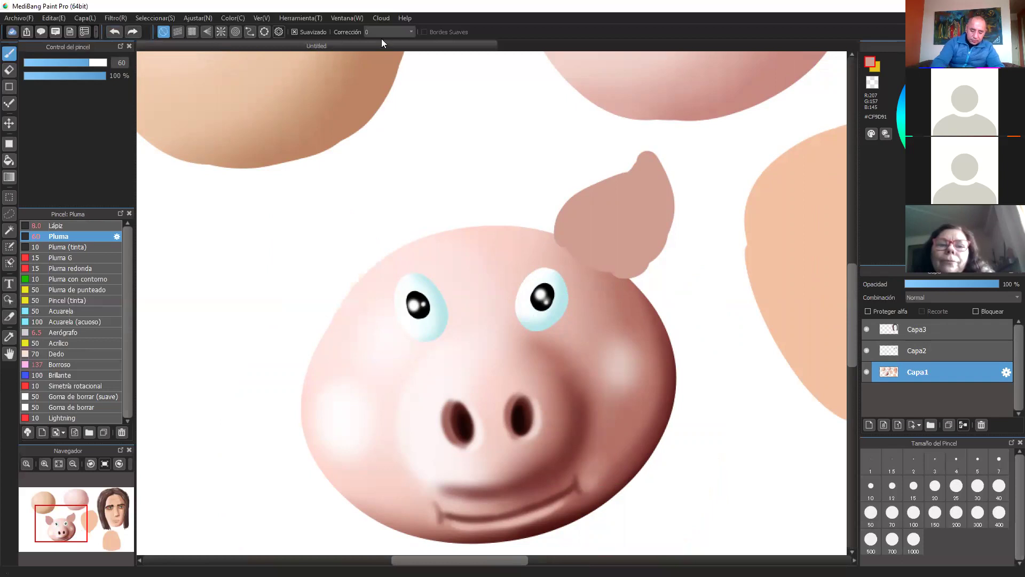
left_click(115, 31)
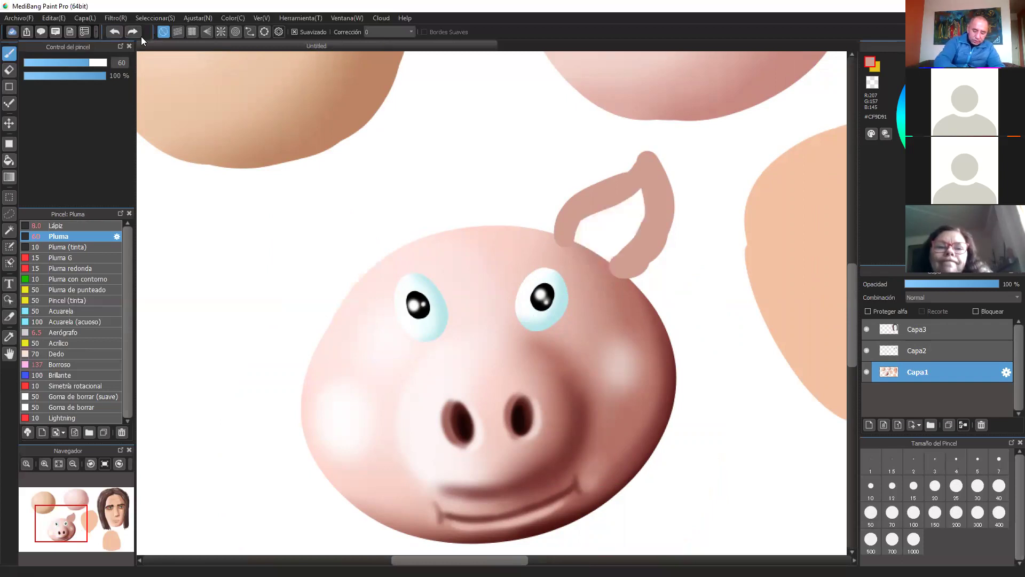
left_click(115, 31)
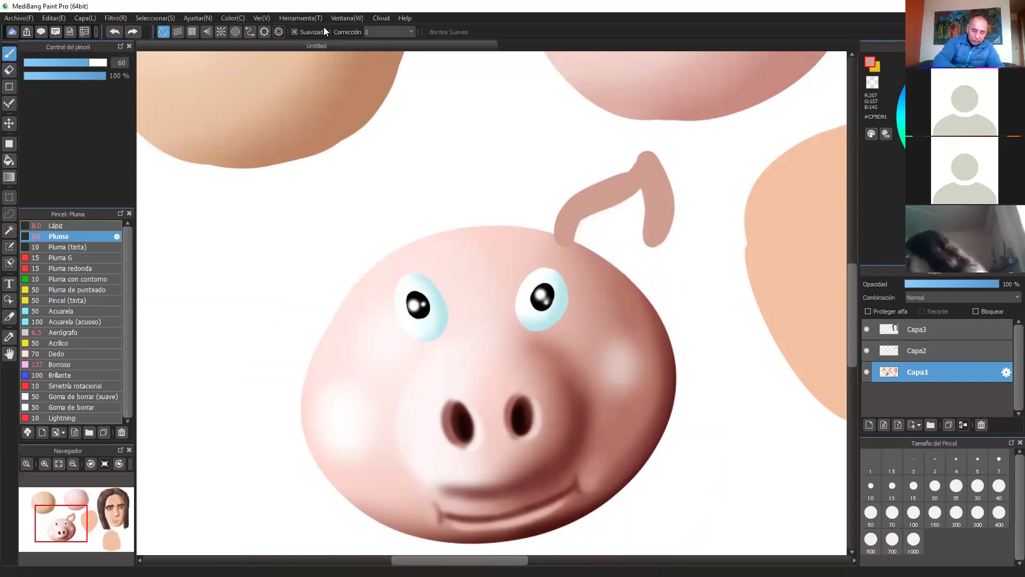
left_click(115, 31)
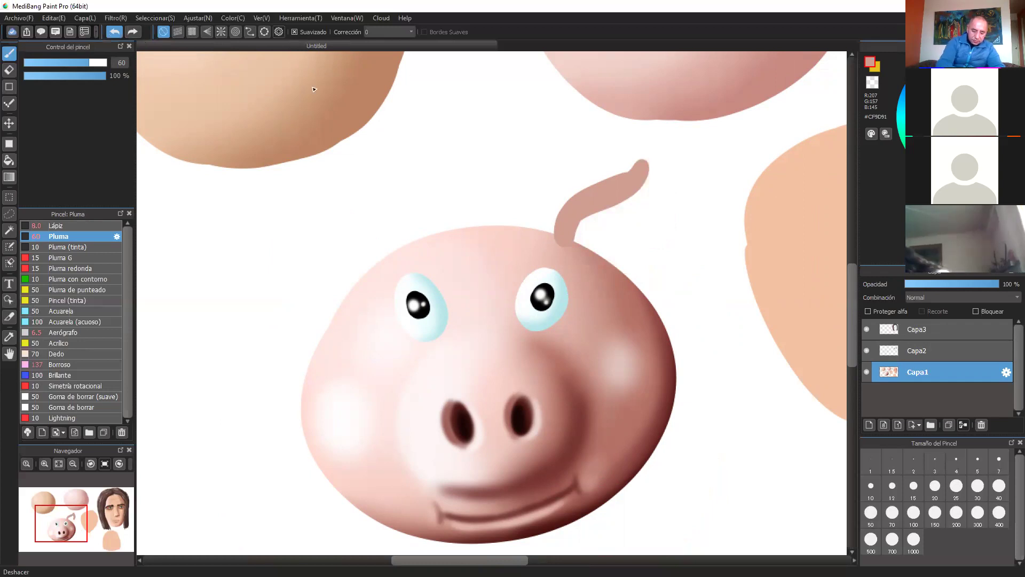
left_click(115, 32)
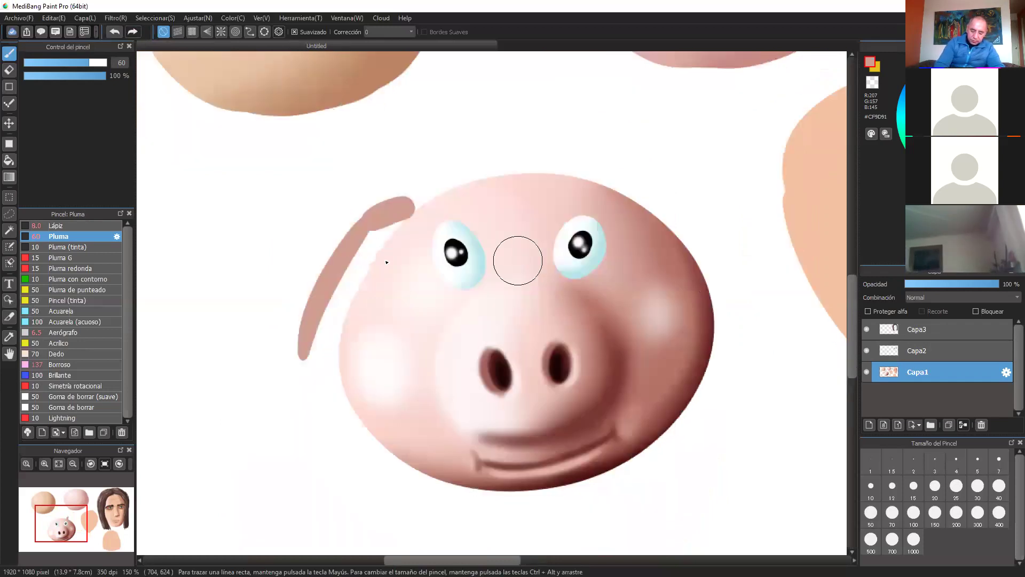
- Try painting two filled, drooping ears over the sides of the head on Capa1 with the size 60 Pluma brush
left_click_drag(386, 262, 389, 261)
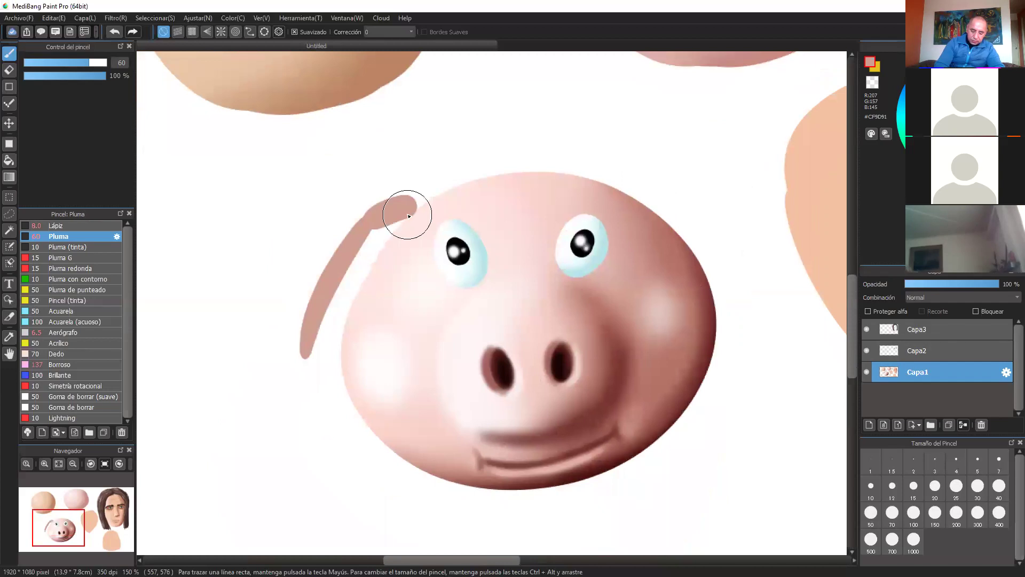
mouse_move(407, 214)
left_mouse_down()
mouse_move(342, 454)
mouse_move(432, 198)
left_mouse_up()
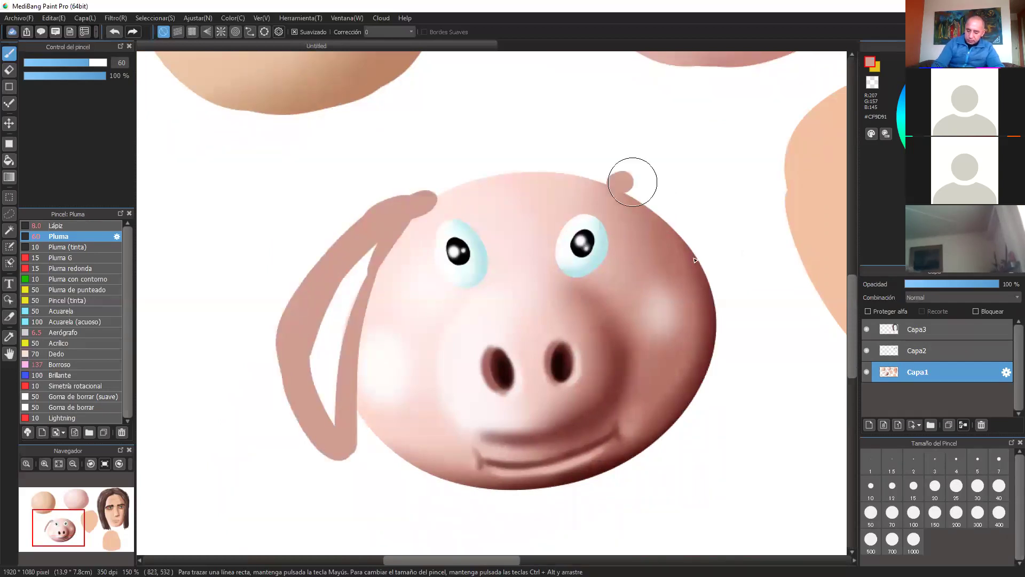
mouse_move(632, 178)
left_mouse_down()
mouse_move(703, 279)
mouse_move(769, 319)
mouse_move(734, 264)
left_mouse_up()
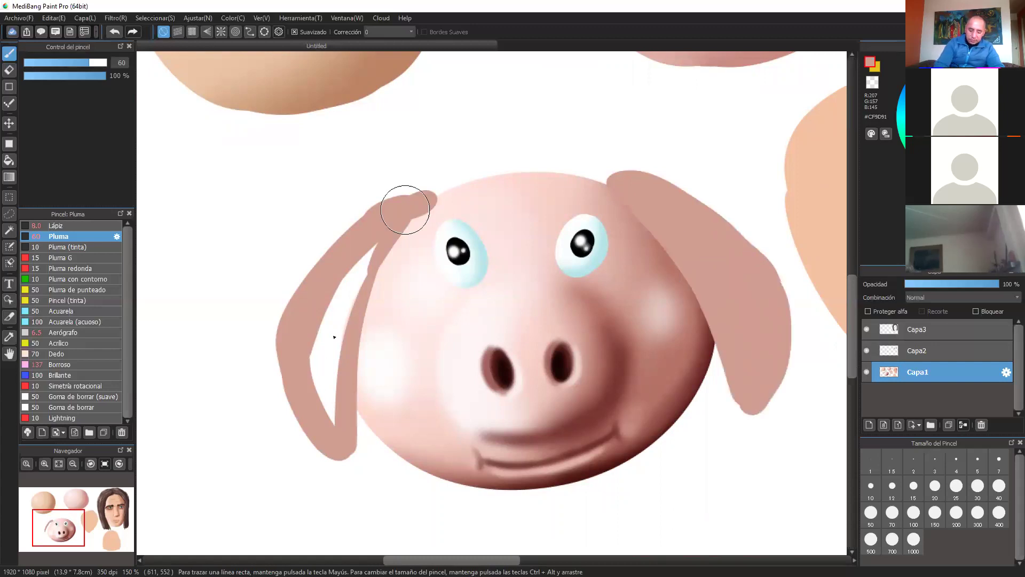
mouse_move(405, 209)
left_mouse_down()
mouse_move(328, 372)
mouse_move(405, 211)
mouse_move(446, 186)
left_mouse_up()
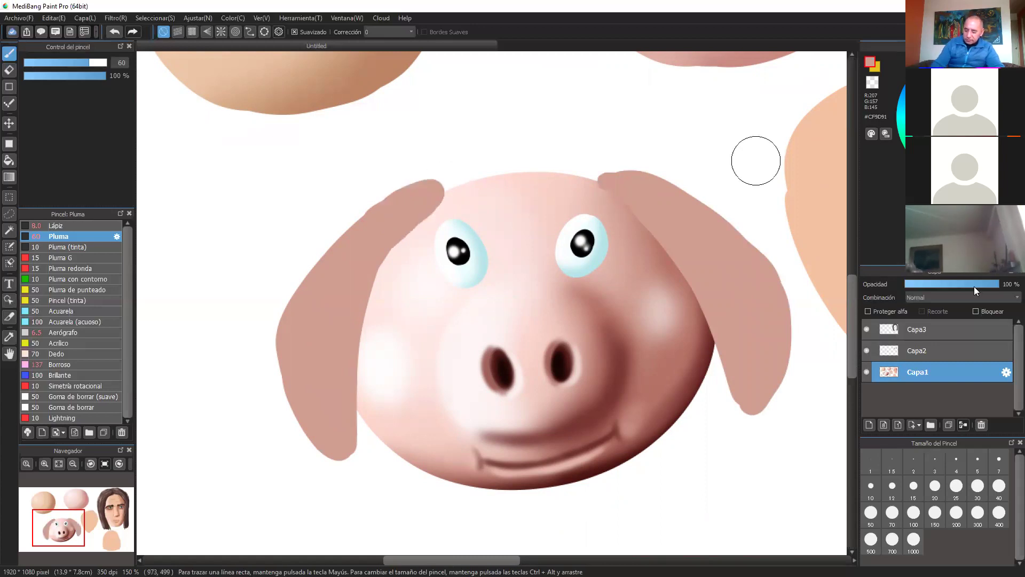
- Undo the drooping ears painted on Capa1
left_click(113, 33)
left_click(114, 33)
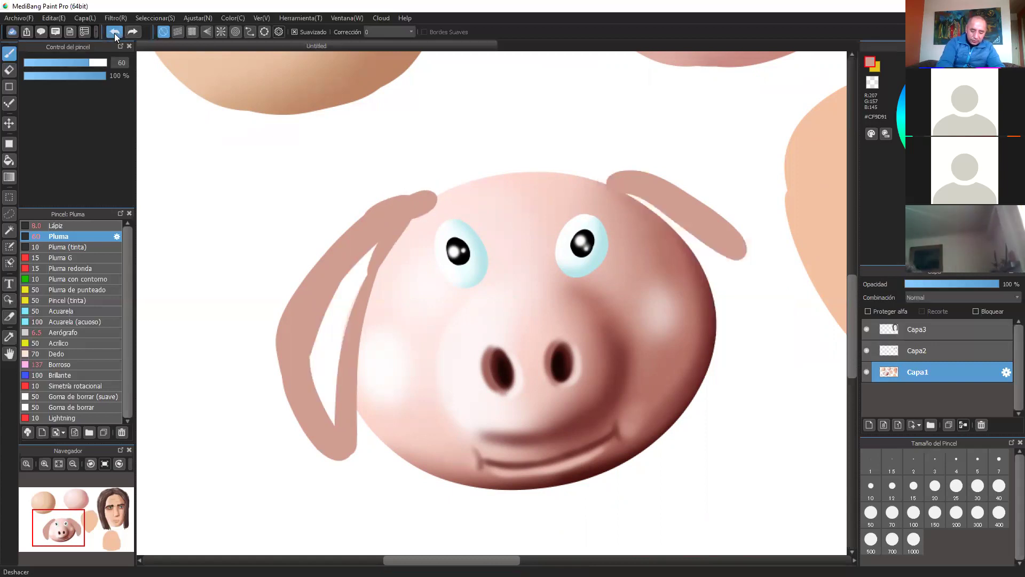
left_click(114, 34)
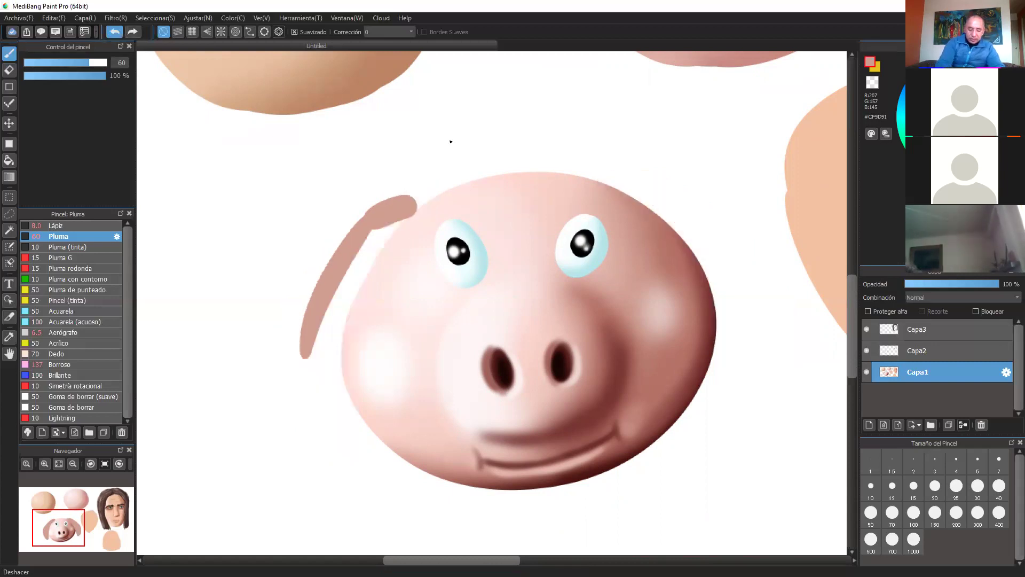
left_click(115, 32)
- Make Capa2 active, turn off its Proteger alfa option and paint two filled, drooping ears in #CF9D91 over the head's sides
left_click(959, 361)
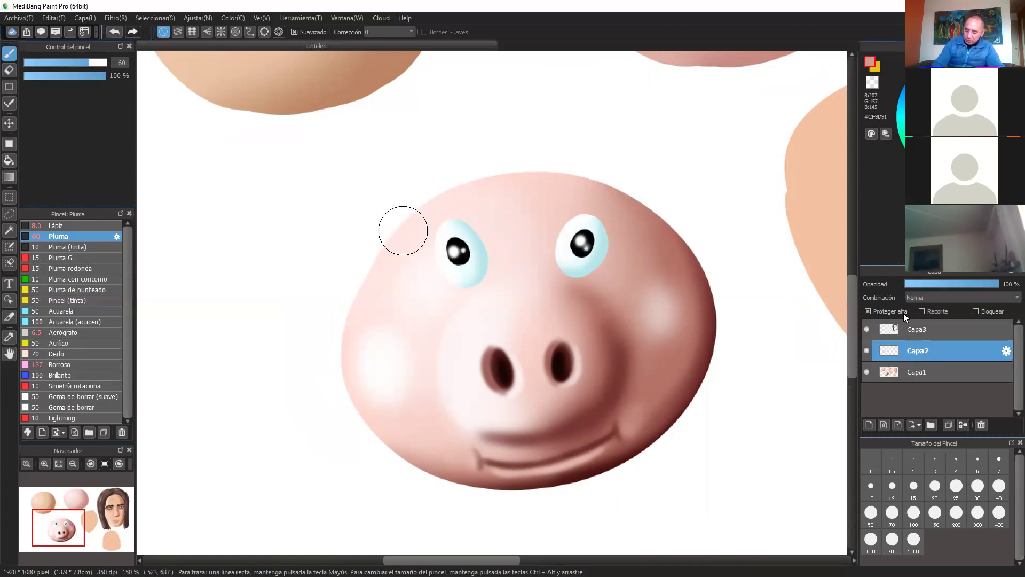
left_click(869, 311)
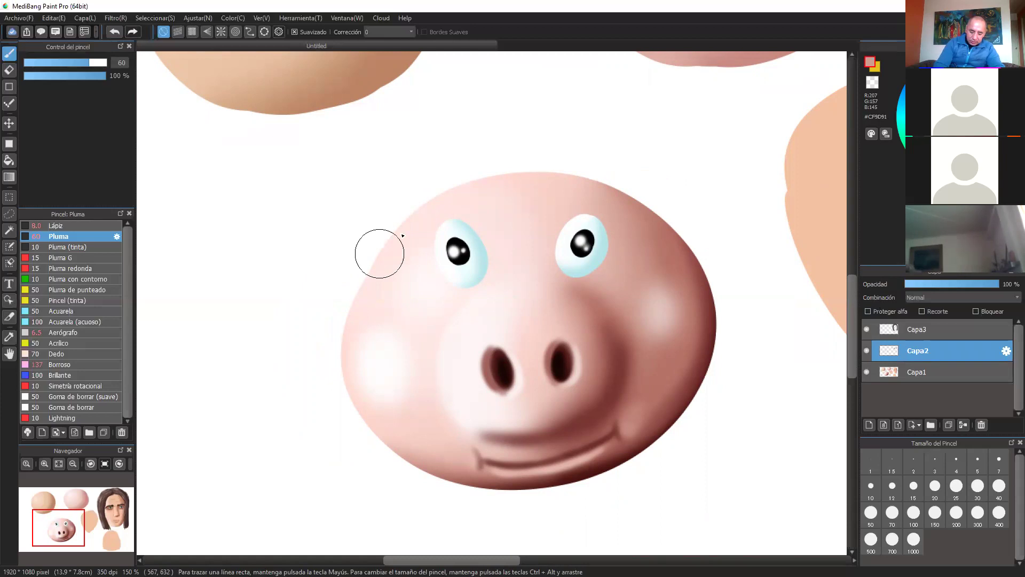
left_click_drag(410, 218, 351, 330)
mouse_move(366, 295)
left_mouse_down()
mouse_move(319, 393)
mouse_move(425, 204)
mouse_move(363, 258)
mouse_move(422, 223)
left_mouse_up()
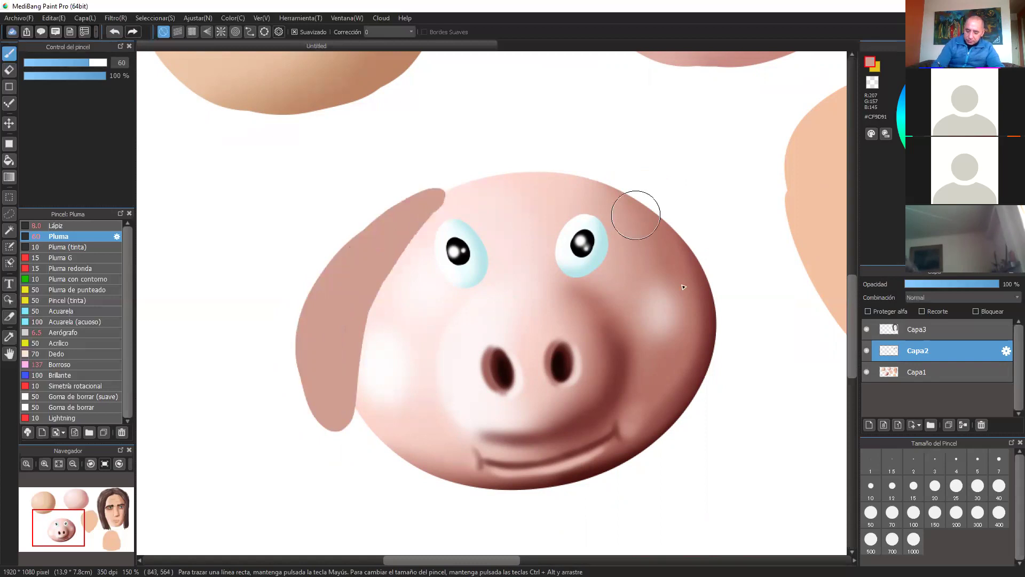
mouse_move(635, 201)
left_mouse_down()
mouse_move(736, 393)
mouse_move(746, 323)
mouse_move(731, 392)
mouse_move(749, 376)
mouse_move(704, 345)
left_mouse_up()
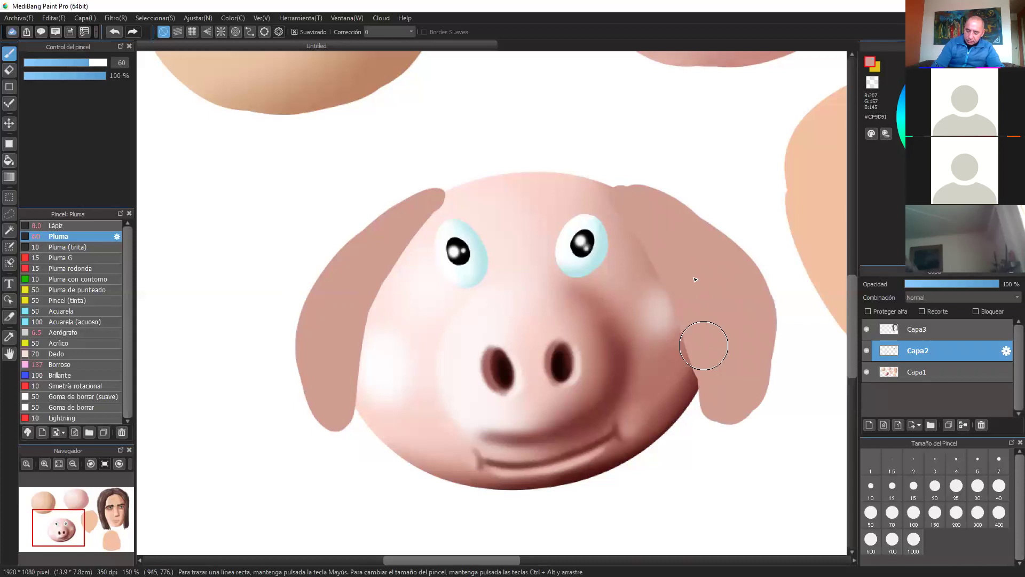
left_click_drag(655, 213, 622, 189)
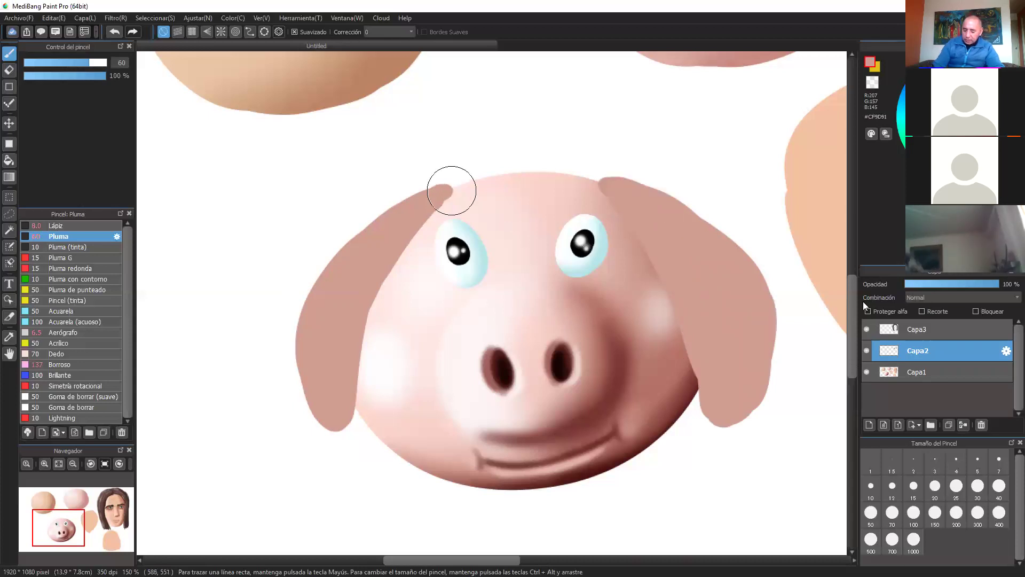
left_click_drag(450, 190, 437, 194)
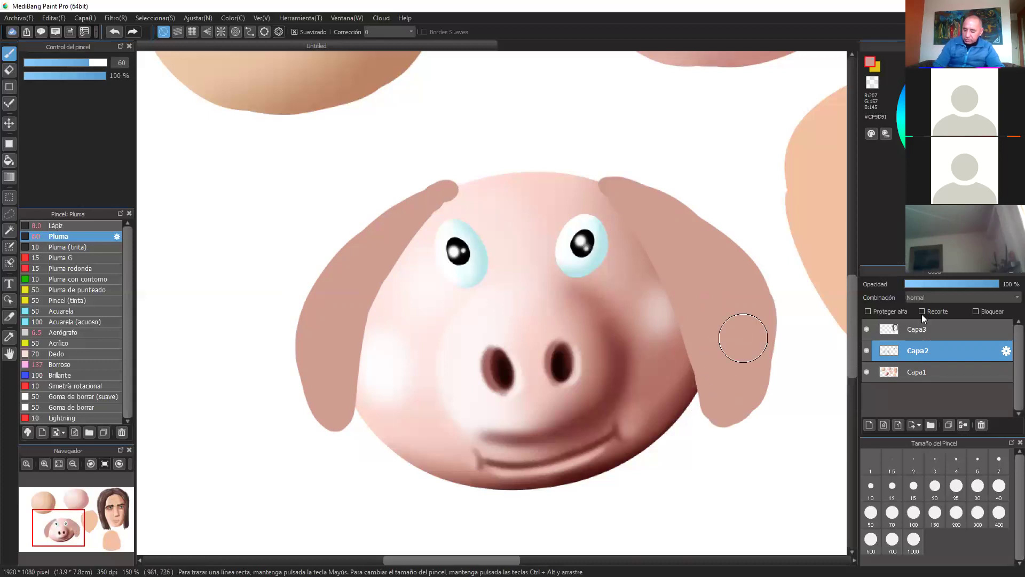
- Turn on Proteger alfa for Capa2 and shade the left ear's inner edge and right ear's outer edge in sampled #96524D with the Aerógrafo
left_click(868, 311)
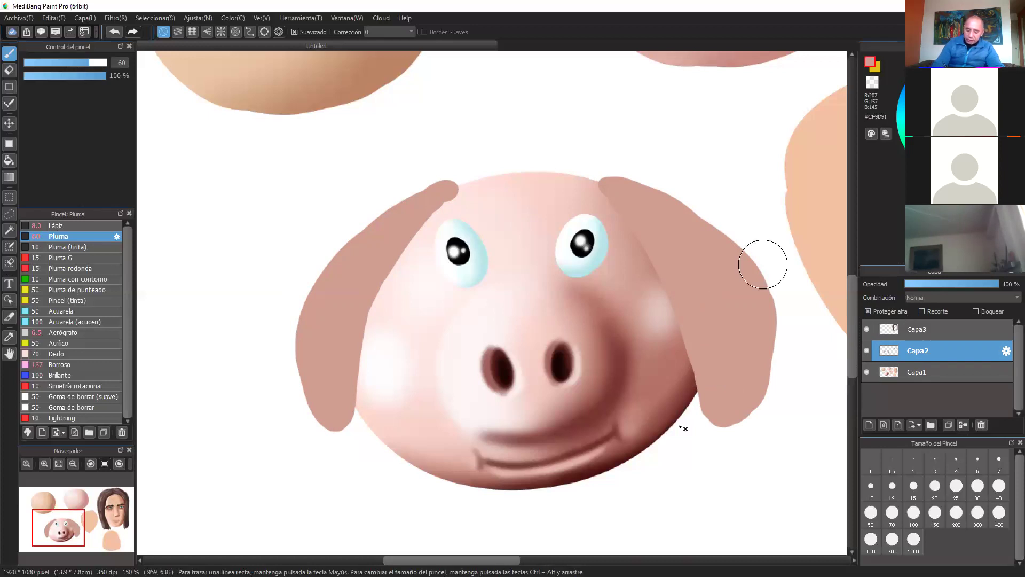
left_click(78, 332)
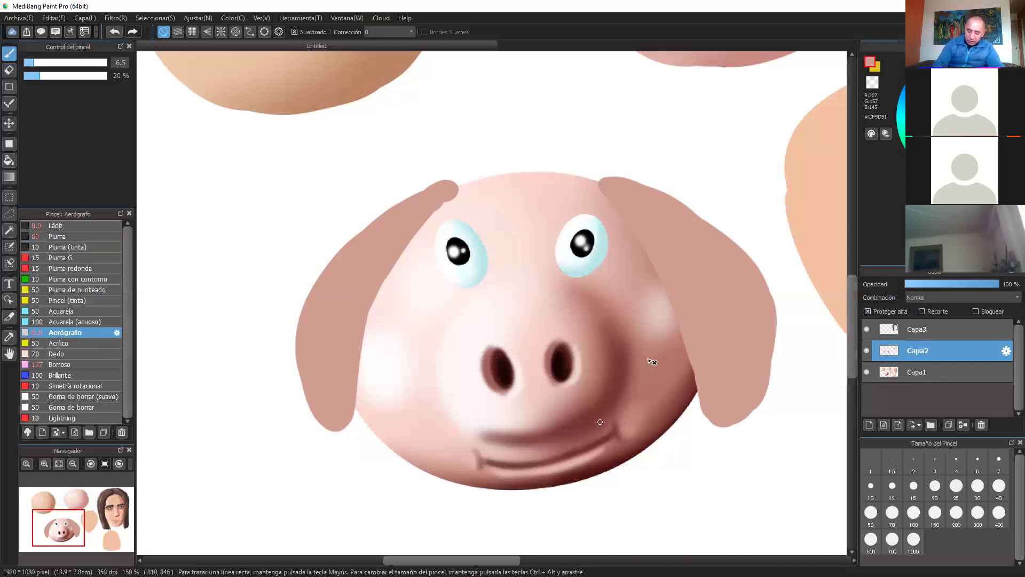
left_click(677, 391, "alt")
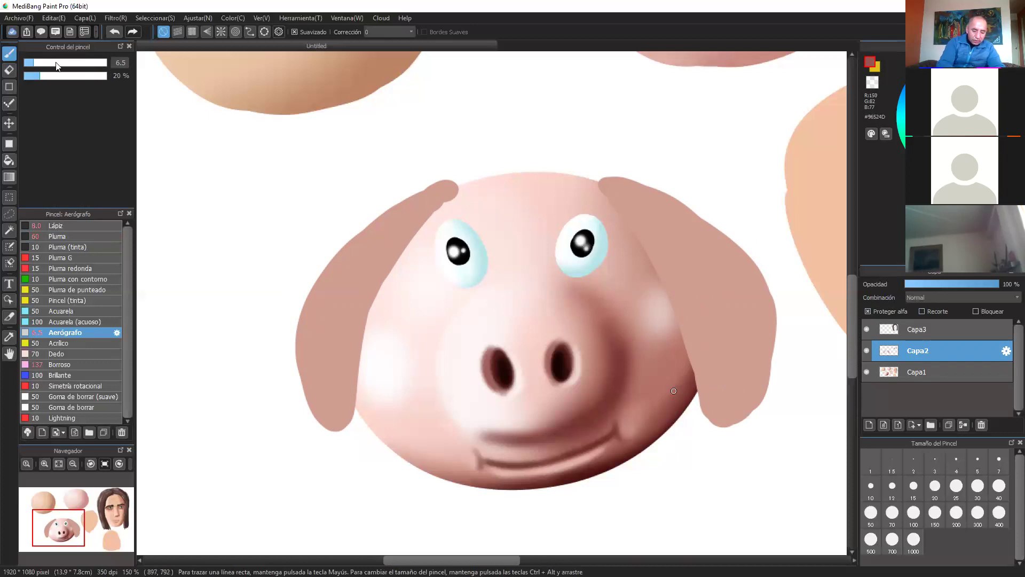
left_click(55, 63)
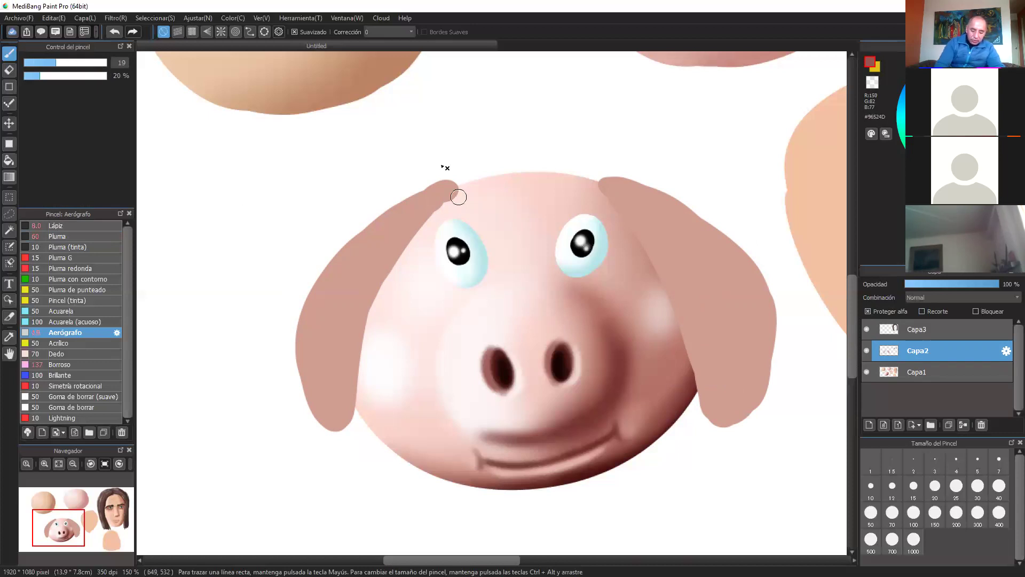
key("]")
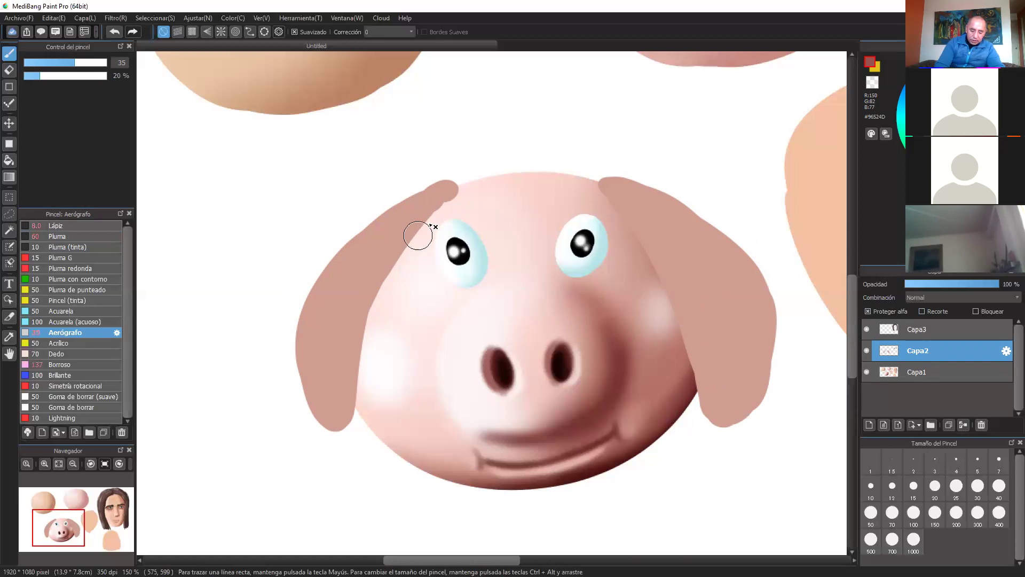
left_click_drag(418, 235, 352, 390)
left_click_drag(413, 238, 333, 421)
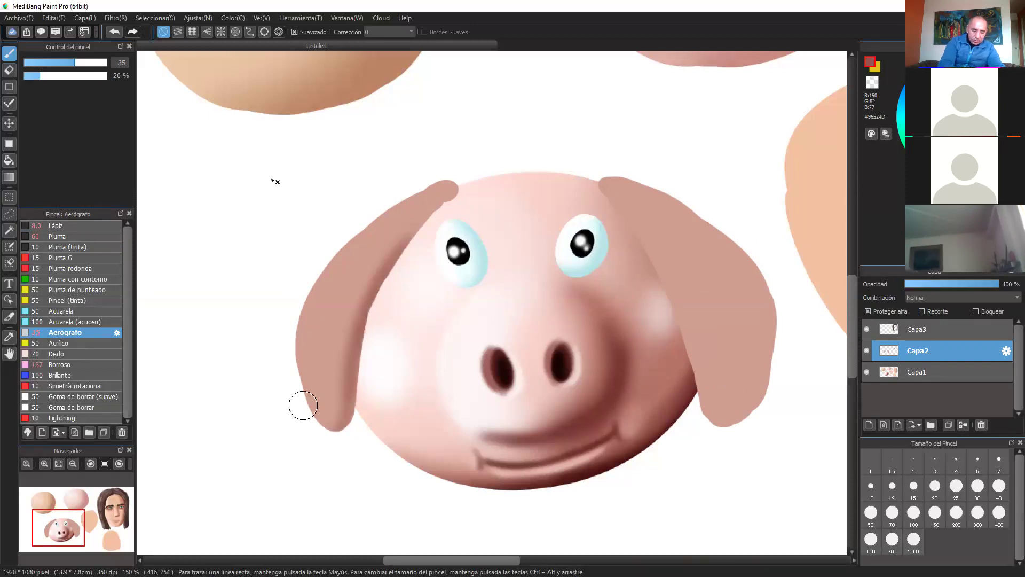
mouse_move(412, 233)
left_mouse_down()
mouse_move(432, 234)
mouse_move(343, 349)
left_mouse_up()
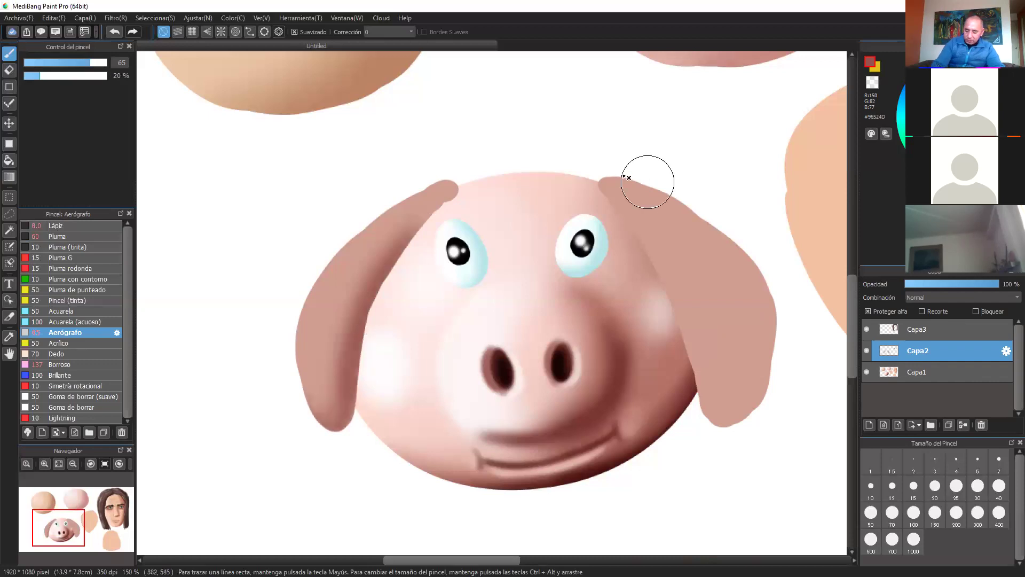
left_click_drag(647, 182, 723, 289)
- Try shading the right ear with the Aerógrafo at size 355, and undo the stroke
left_click_drag(424, 137, 627, 168)
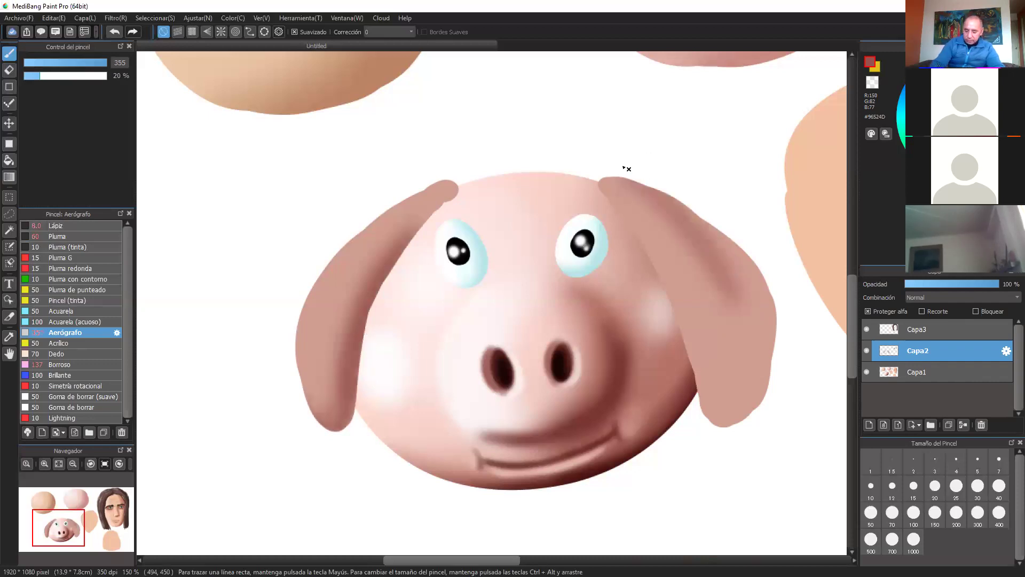
left_click(114, 33)
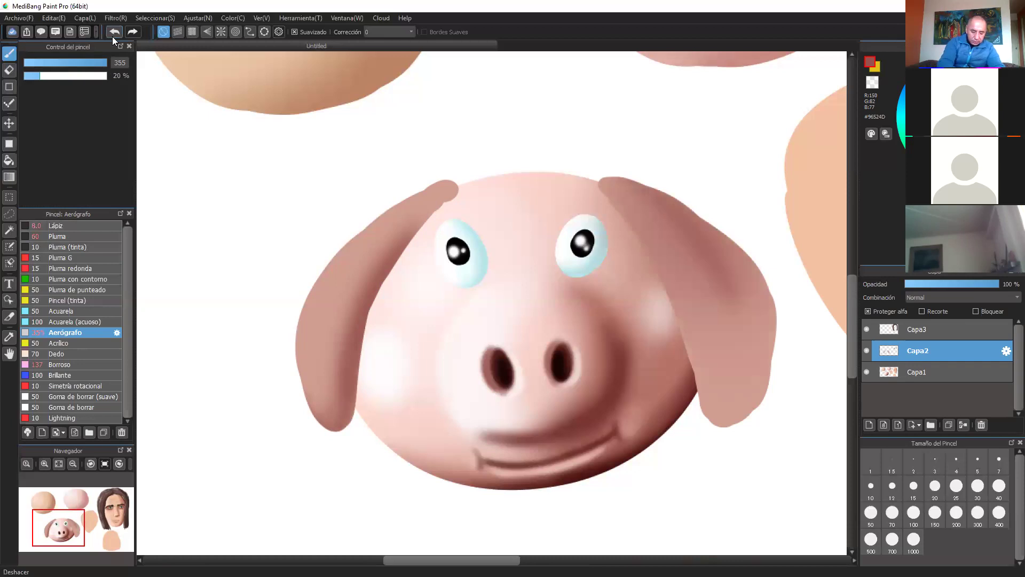
left_click(117, 33)
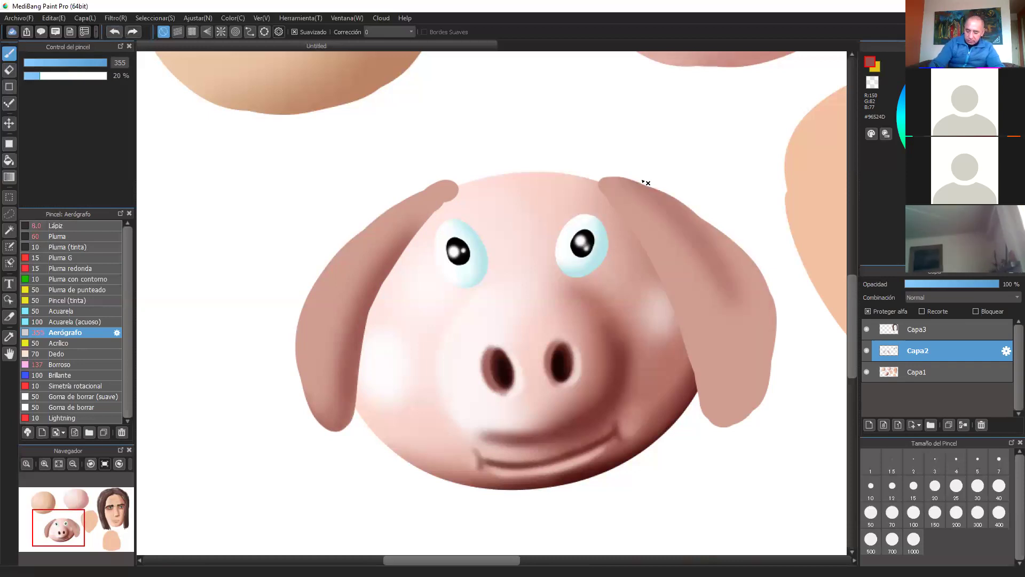
- Shade the right ear down its outer side to the tip in #96524D with the Aerógrafo at size 114
left_click_drag(768, 325, 764, 383)
mouse_move(641, 179)
left_mouse_down()
mouse_move(756, 343)
mouse_move(734, 436)
left_mouse_up()
left_click_drag(653, 161, 741, 444)
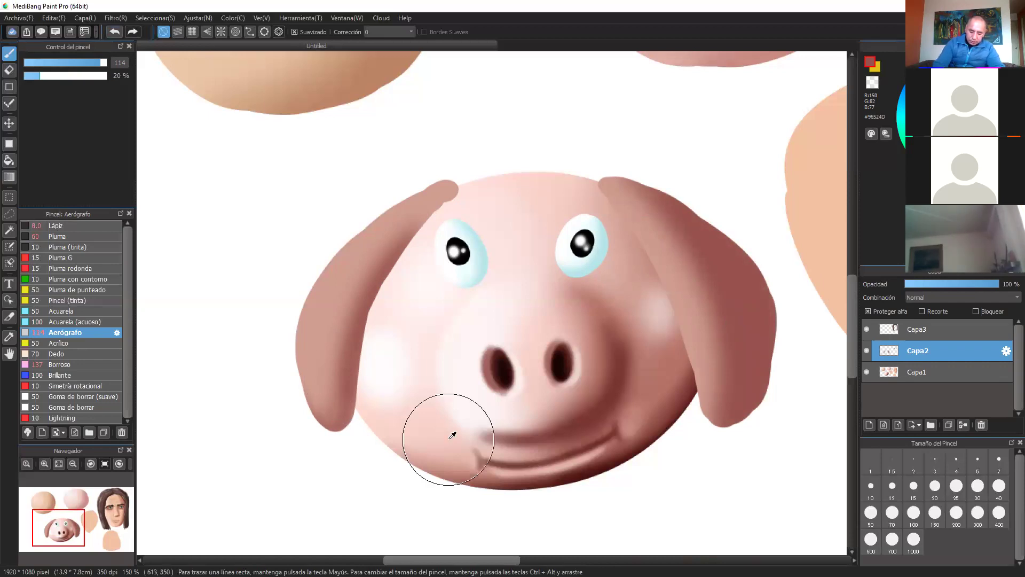
- Sample the light pink #F4CDC4 and lighten the left ear's outer edge and the right ear's inner edge with the Aerógrafo at size 68
left_click(441, 421, "alt")
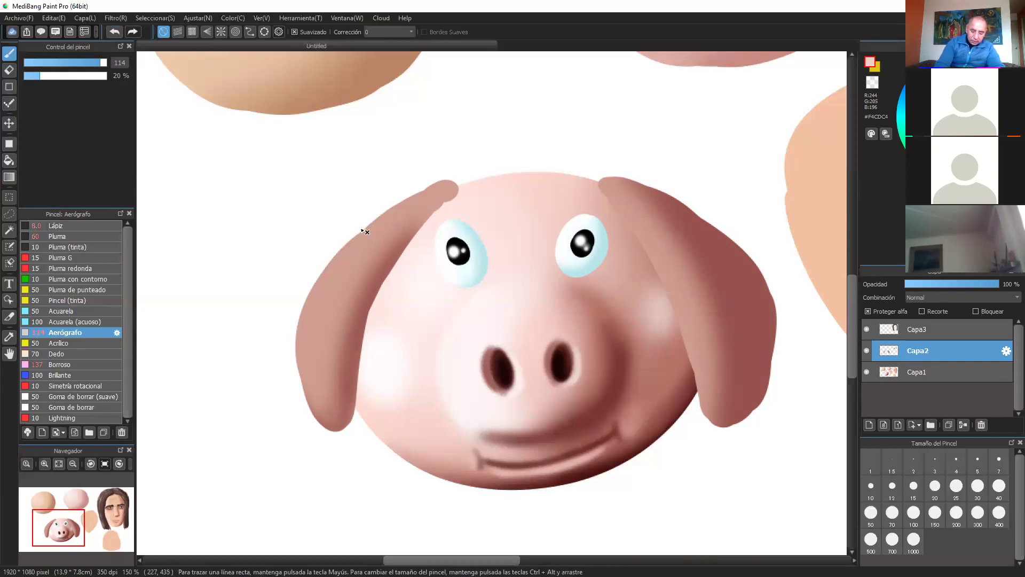
left_click(91, 63)
left_click_drag(354, 250, 407, 193)
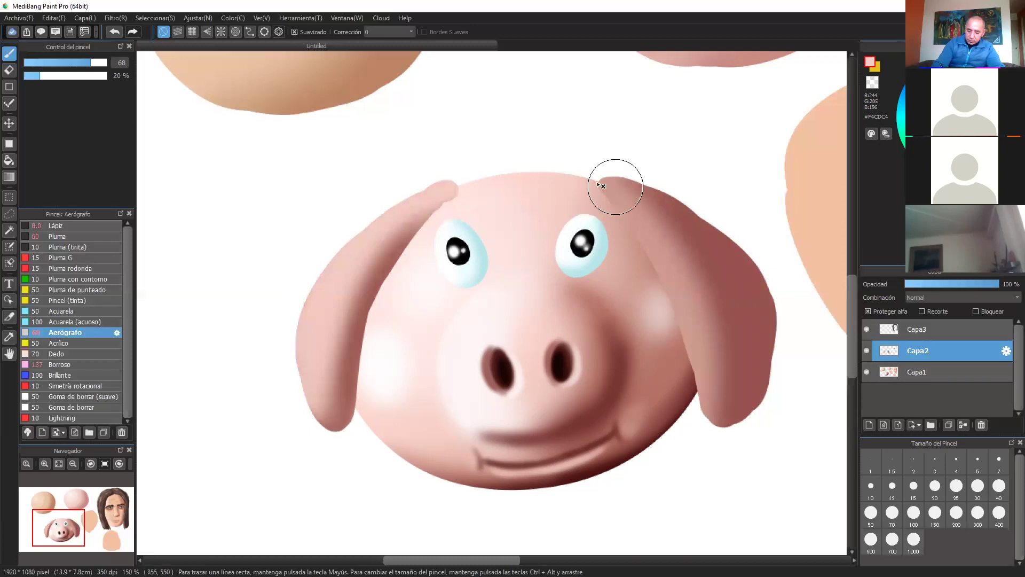
left_click_drag(596, 184, 638, 224)
left_click_drag(596, 184, 640, 224)
left_click_drag(675, 290, 699, 363)
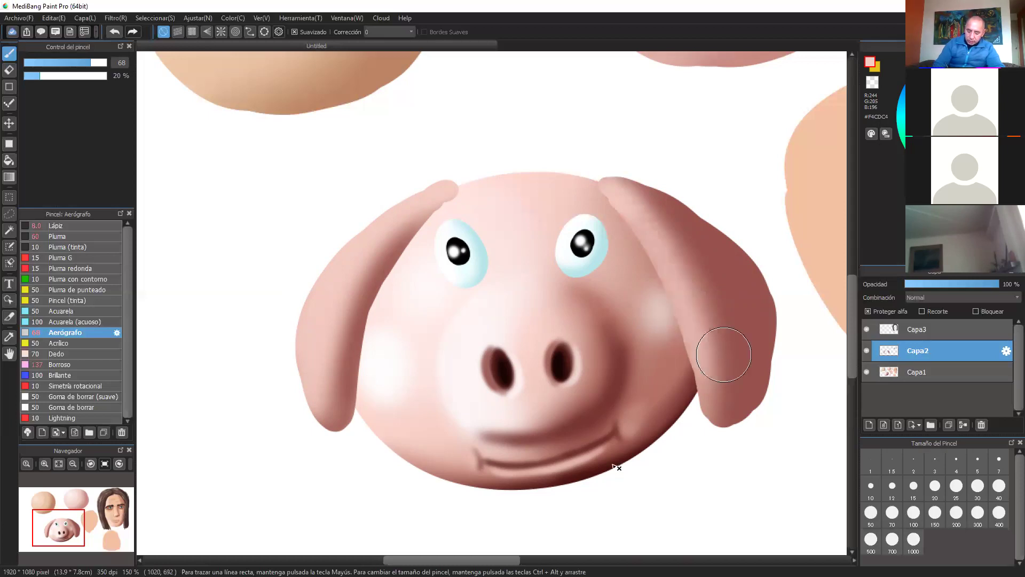
- Sample dark #4F1816 and deepen the right ear's outer edge with the Aerógrafo at size 68, and the left ear's inner edge at size 31
right_click(682, 412)
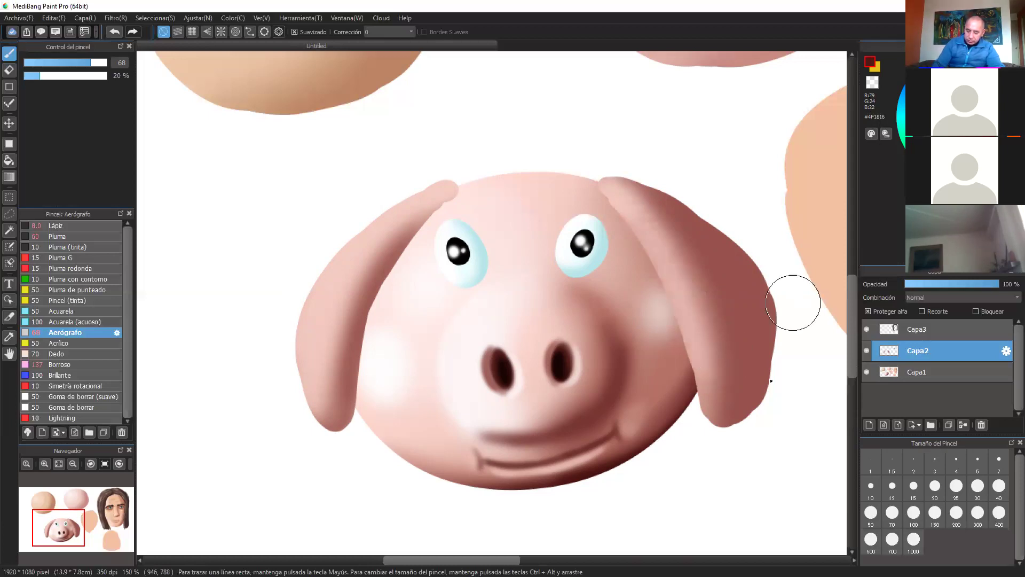
mouse_move(793, 302)
left_mouse_down()
mouse_move(766, 402)
mouse_move(713, 448)
left_mouse_up()
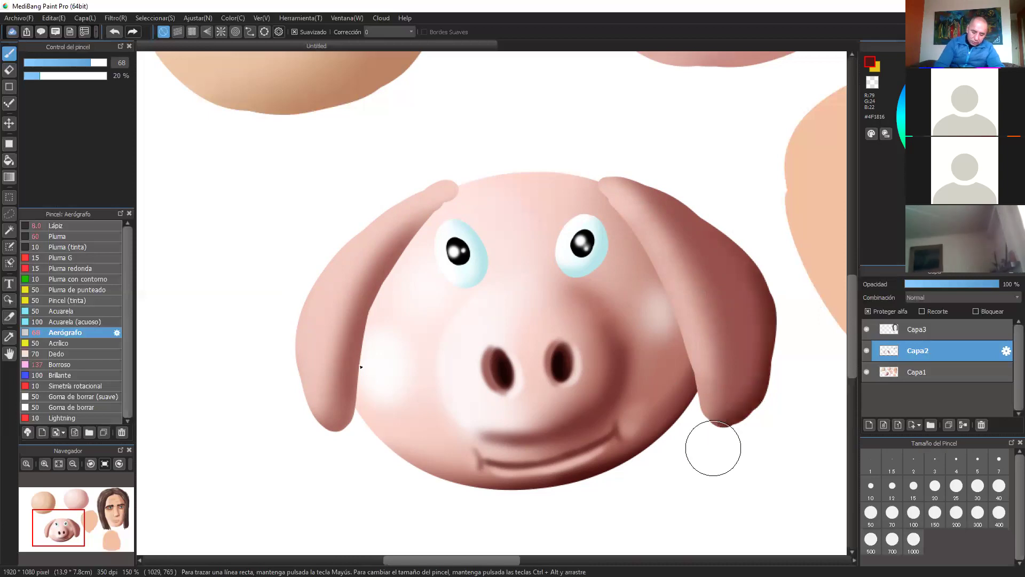
left_click(71, 63)
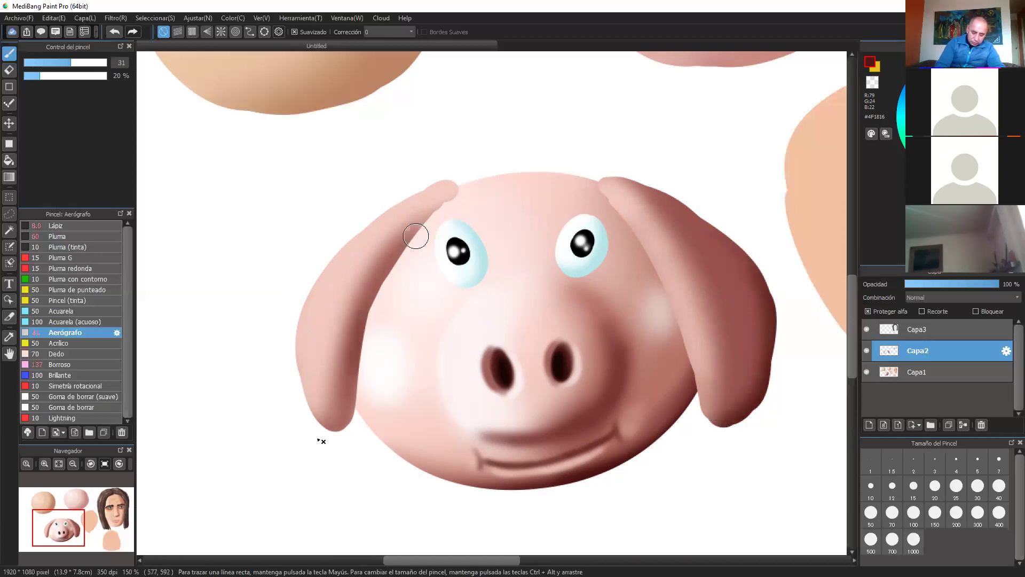
left_click_drag(416, 236, 326, 441)
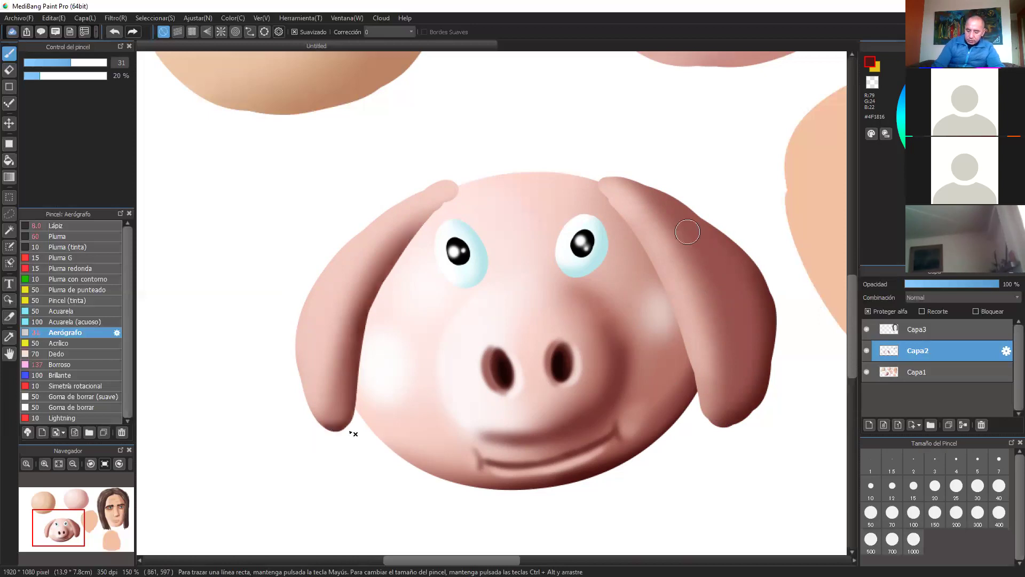
- Lighten the left ear's outer edge and blend its base into the head with sampled pinks #FCE3DF, #F7D1C8 and #FDE1DC at size 31
left_click(499, 209, "alt")
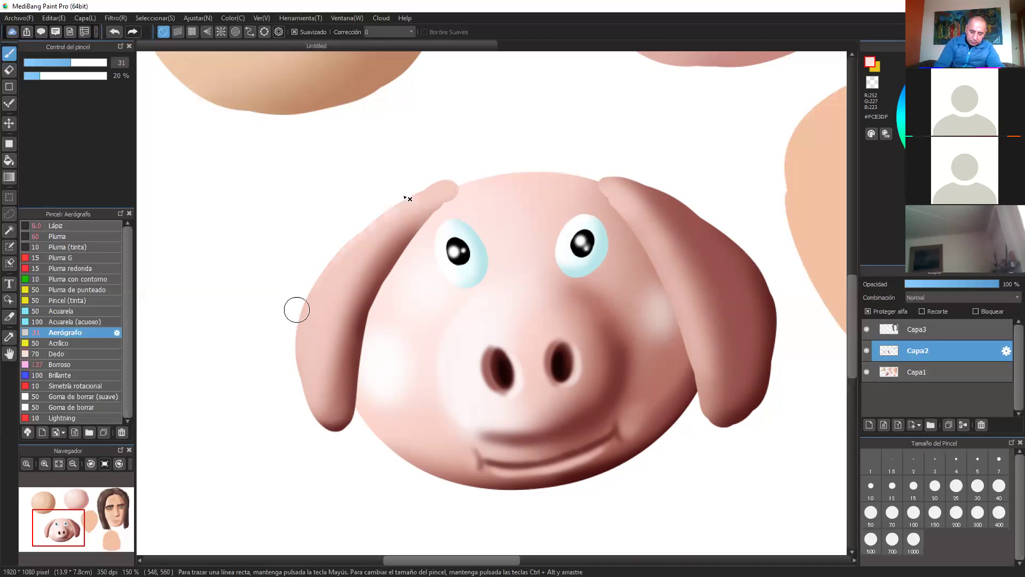
left_click_drag(295, 307, 300, 348)
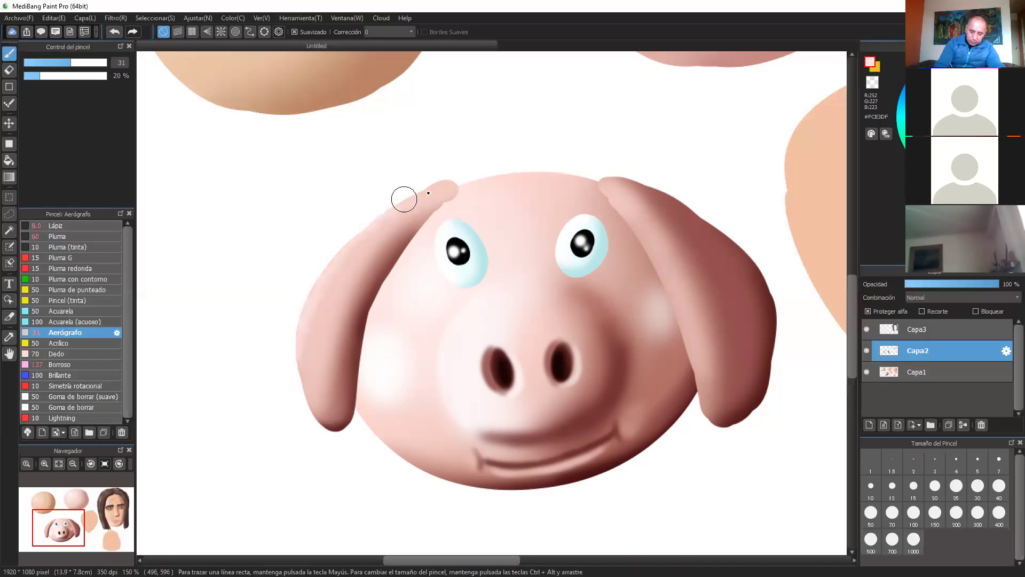
left_click_drag(404, 199, 483, 183)
left_click(557, 191, "alt")
left_click_drag(442, 202, 374, 236)
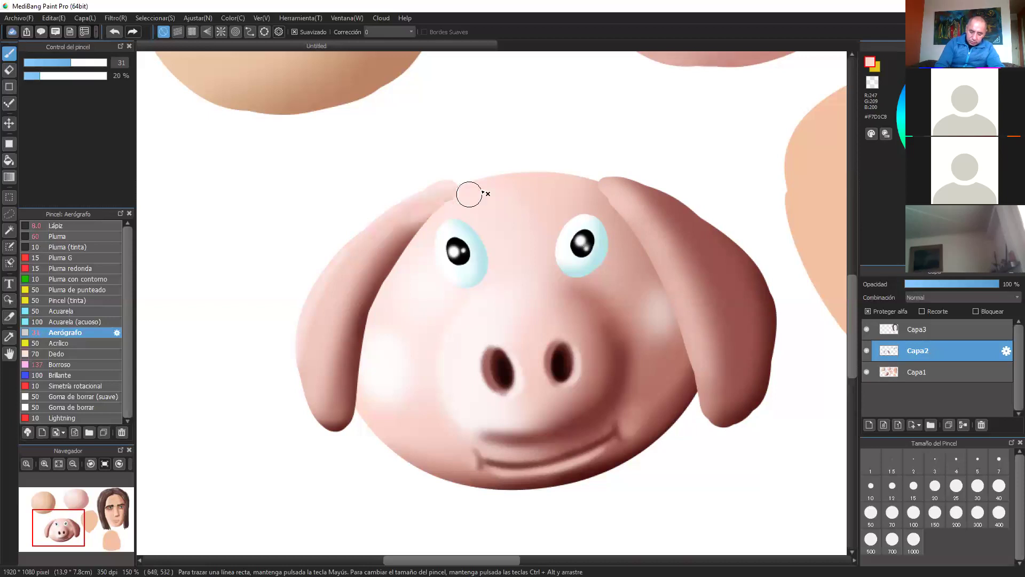
left_click(486, 188, "alt")
left_click_drag(452, 196, 423, 207)
left_click_drag(309, 341, 321, 405)
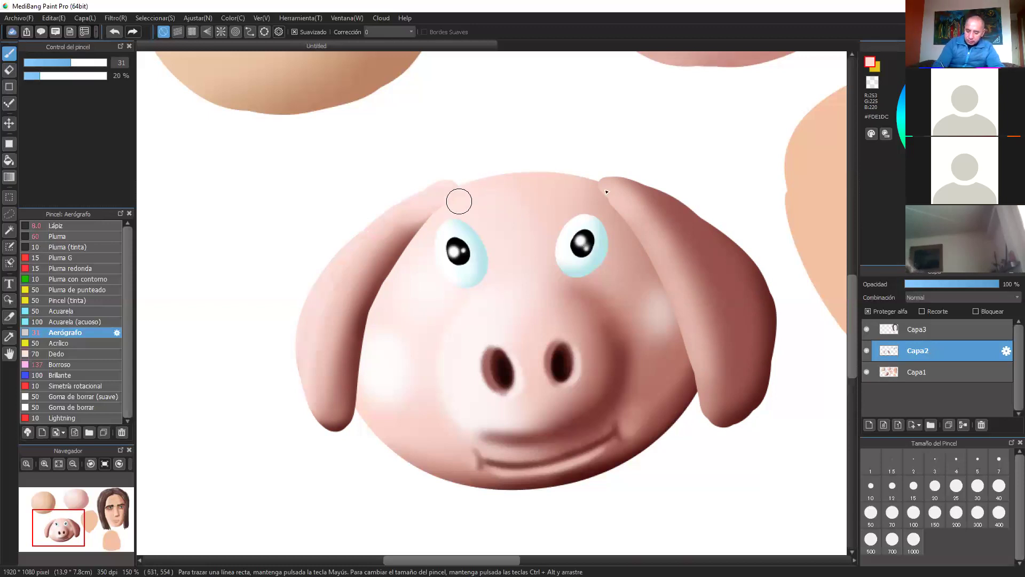
- Soften the right ear's base where it joins the head with nearby sampled pinks such as #E5BAAF and #DDB0A4
left_click(587, 185, "alt")
left_click_drag(606, 182, 613, 192)
left_click(594, 186, "alt")
left_click(627, 216, "alt")
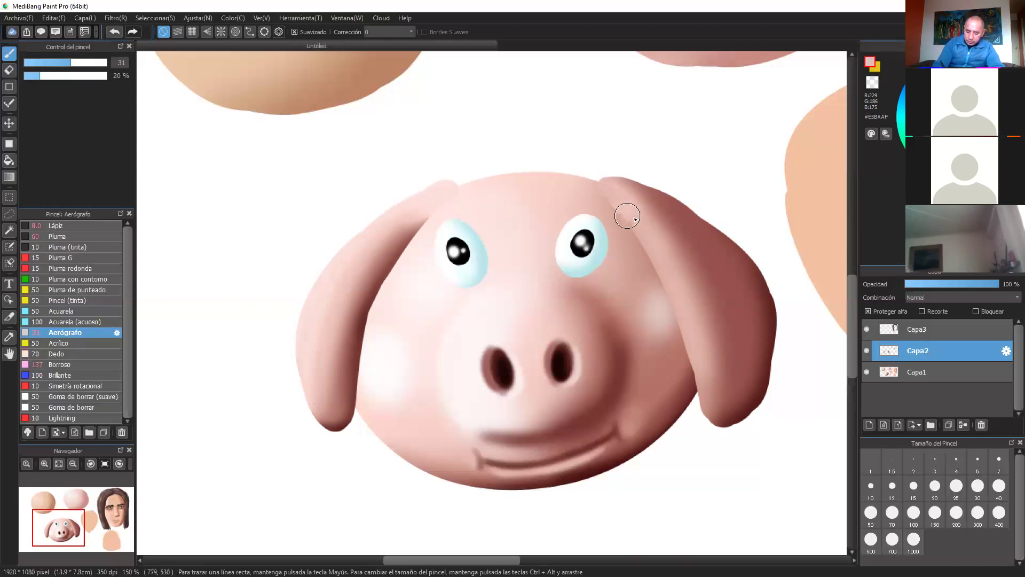
left_click(595, 191, "alt")
left_click(610, 205, "alt")
left_click(646, 223, "alt")
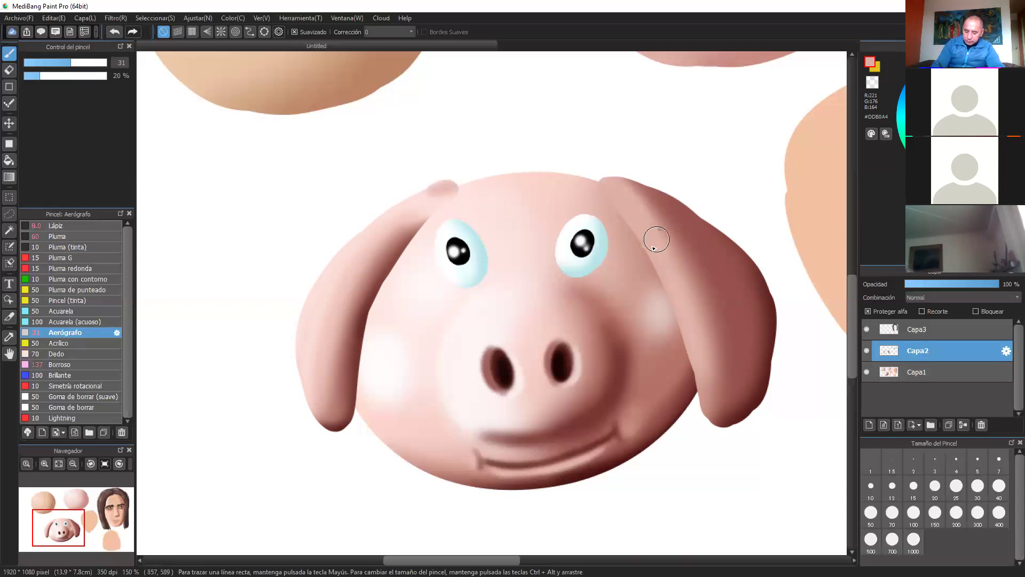
- Sample #5C2220 from the right ear's dark edge, make Capa1 the active layer and set the Aerógrafo size to 65
left_click(776, 309, "alt")
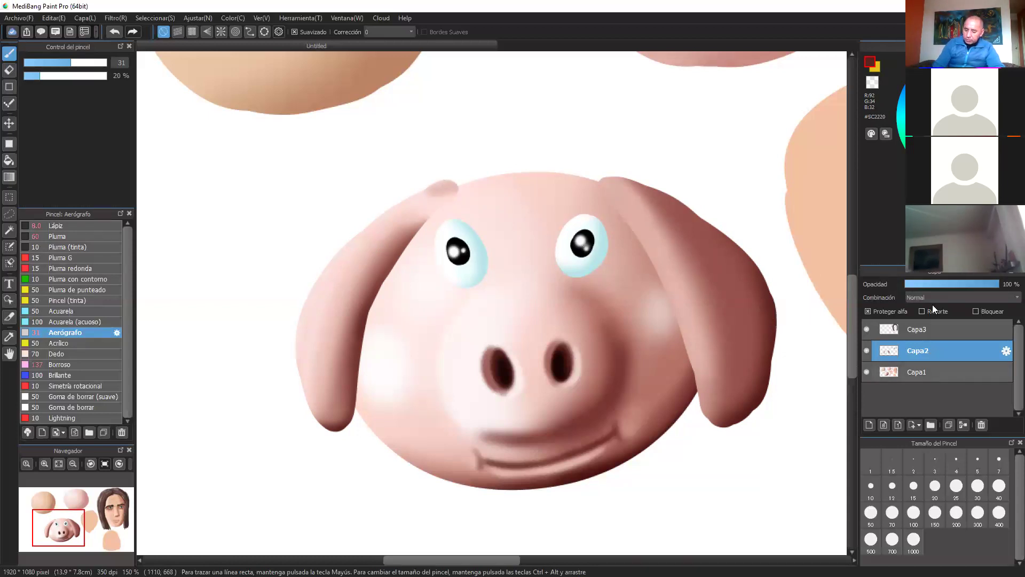
left_click(932, 372)
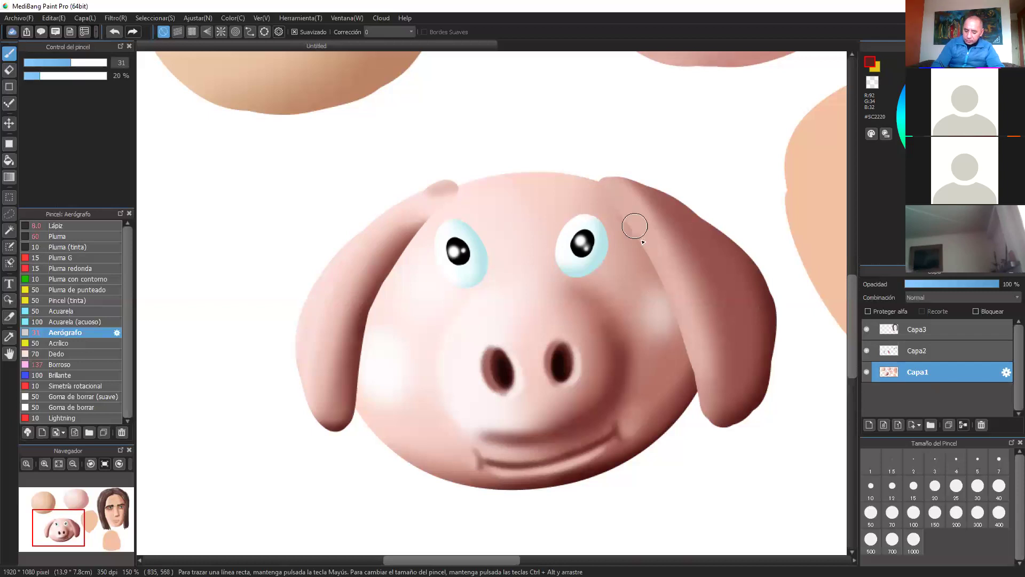
left_click_drag(635, 226, 625, 213)
left_click(90, 62)
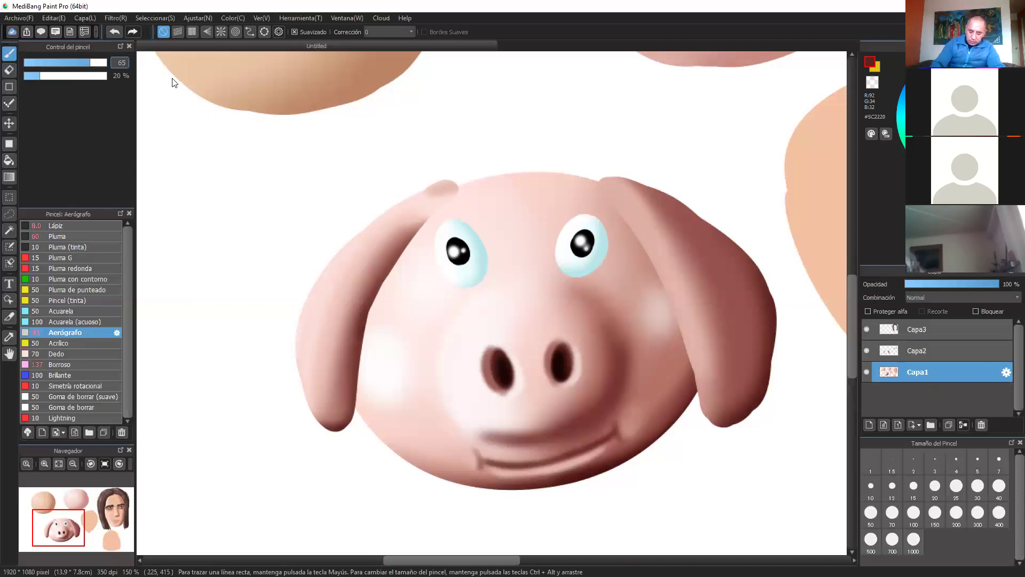
- Try shading the face along the right ear's inner edge in #5C2220 without alpha protection, and undo the strokes
left_click_drag(647, 247, 690, 419)
left_click_drag(652, 238, 694, 448)
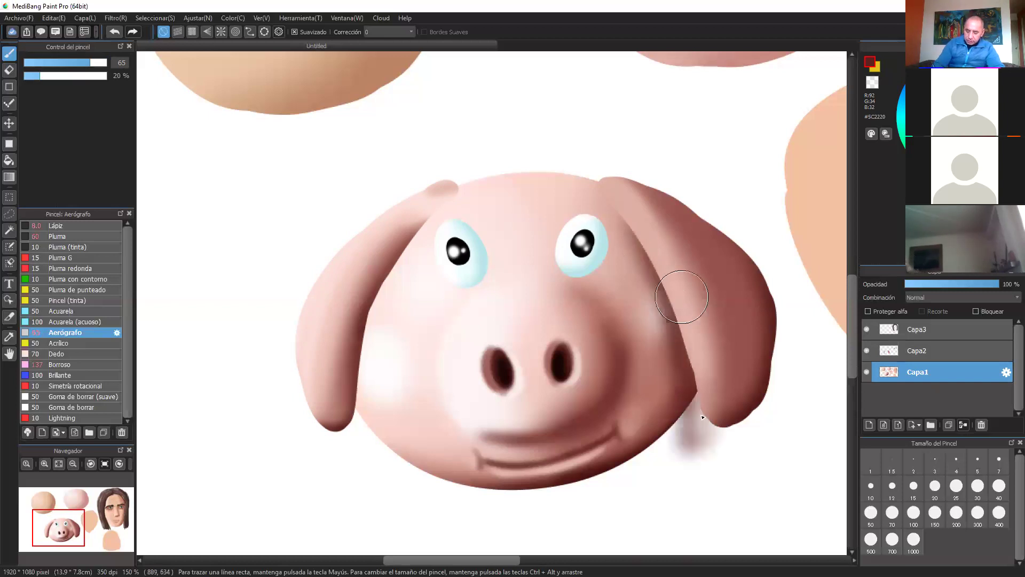
left_click(114, 32)
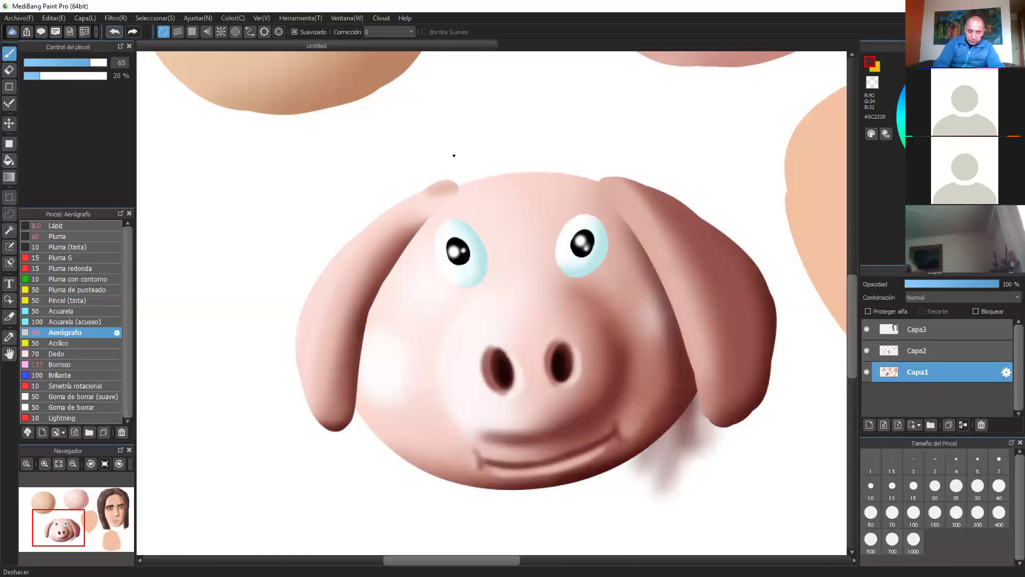
left_click(111, 32)
left_click(113, 31)
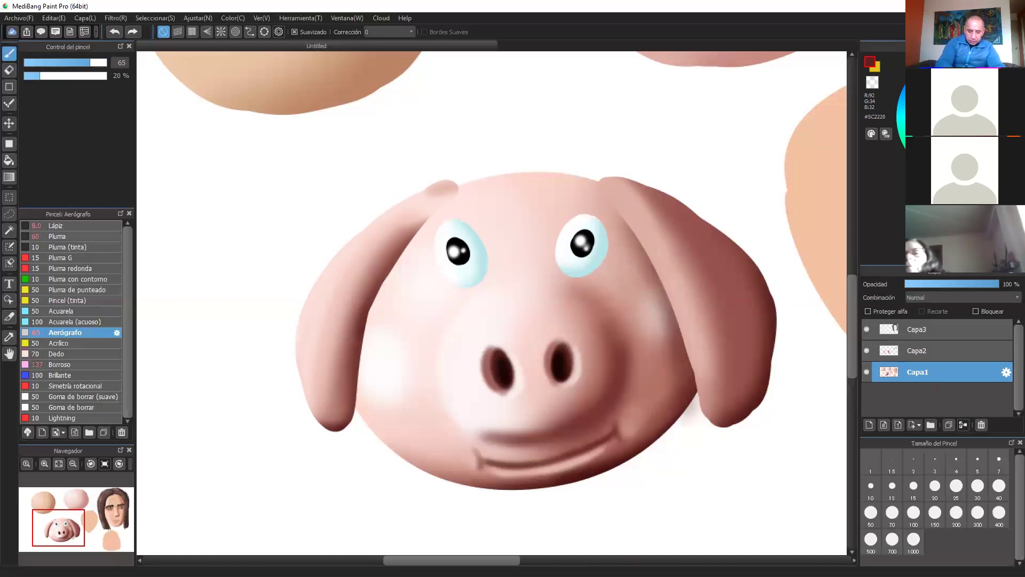
left_click(115, 32)
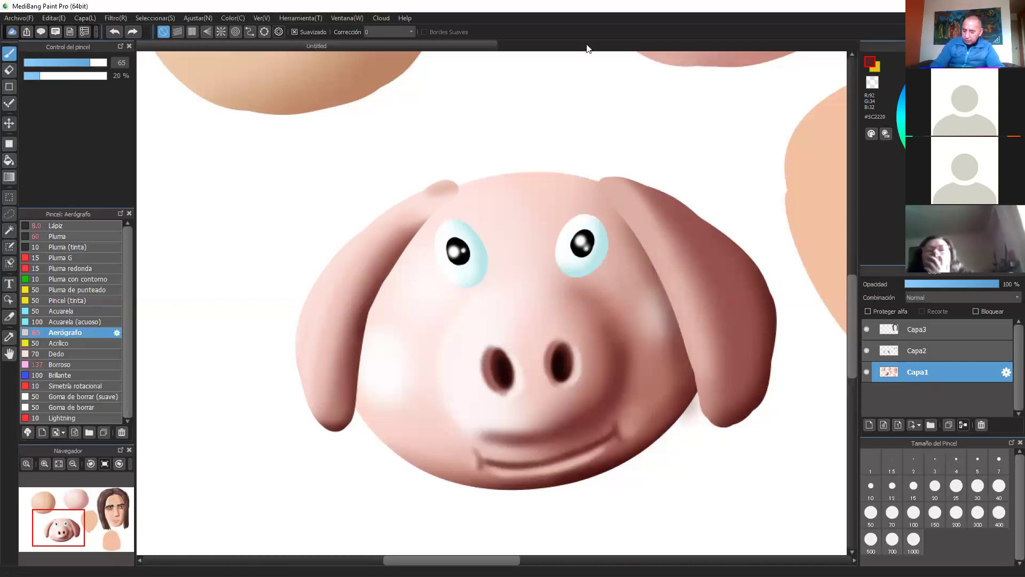
- Turn on Proteger alfa for Capa1 and shade the face along the right ear's inner edge in #5C2220 at size 65
left_click(868, 312)
left_click_drag(633, 224, 679, 411)
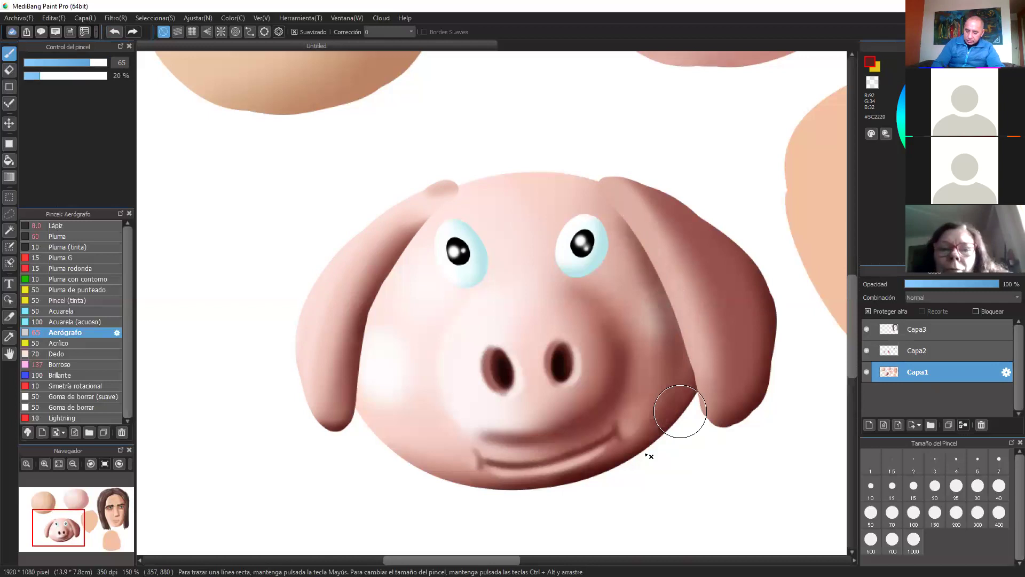
mouse_move(665, 302)
left_mouse_down()
mouse_move(662, 449)
mouse_move(663, 363)
left_mouse_up()
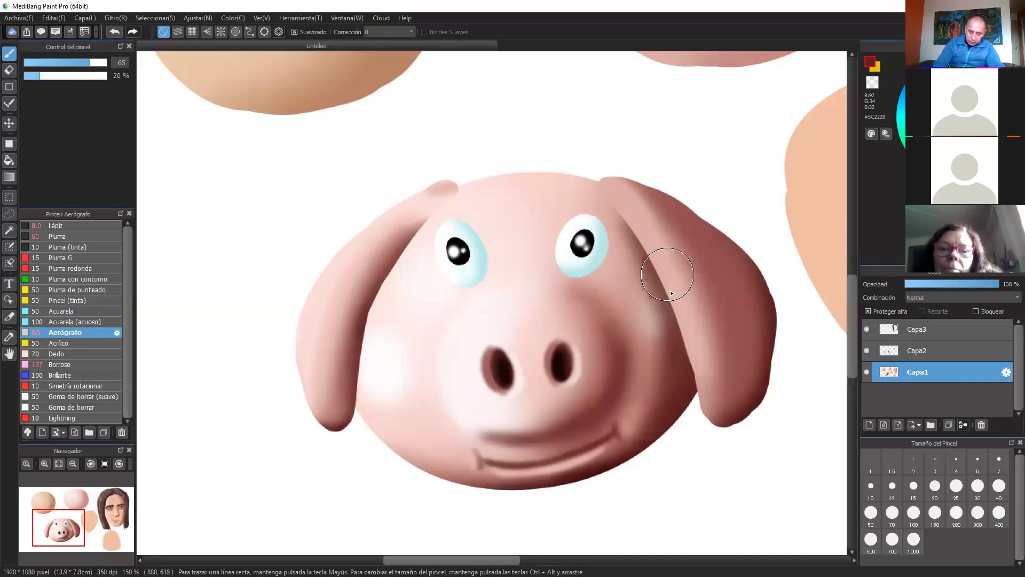
- Shade the face along the left ear's inner edge down to the cheek in #7F403D with the Aerógrafo at size 65
mouse_move(392, 278)
left_mouse_down()
mouse_move(367, 317)
mouse_move(390, 248)
mouse_move(399, 477)
mouse_move(354, 400)
mouse_move(369, 382)
left_mouse_up()
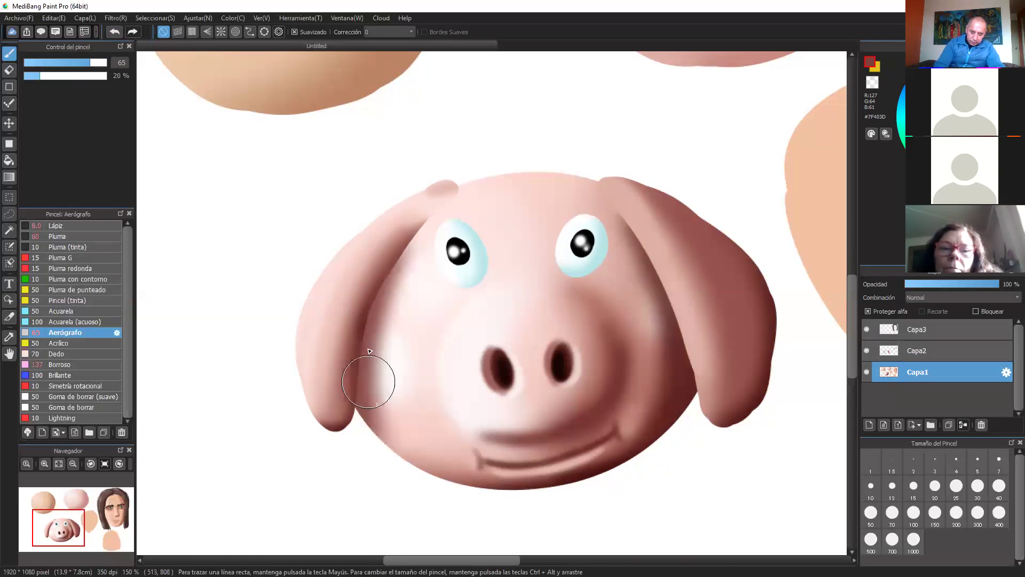
mouse_move(354, 304)
left_mouse_down()
mouse_move(377, 281)
mouse_move(361, 360)
left_mouse_up()
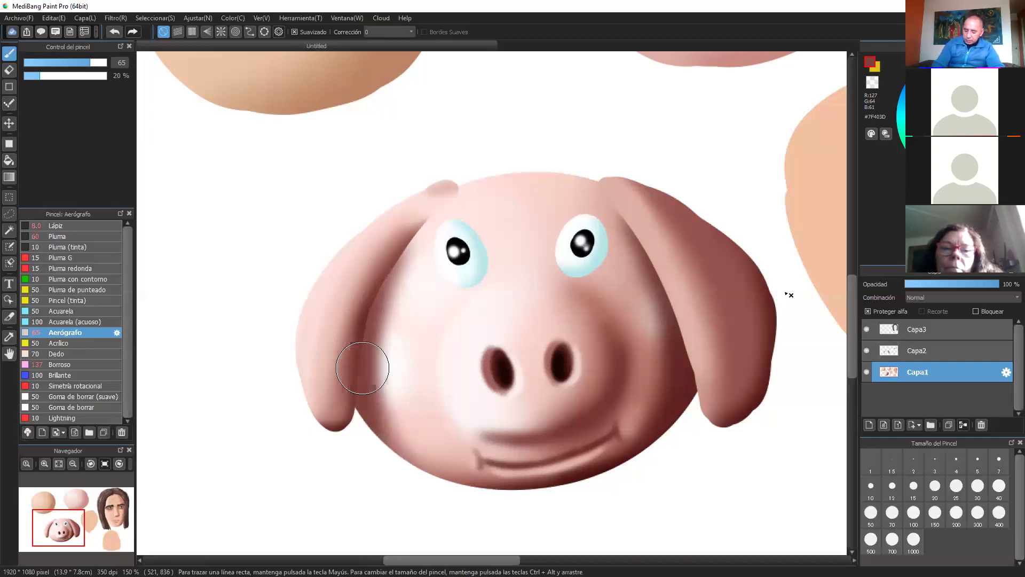
key("ctrl+z")
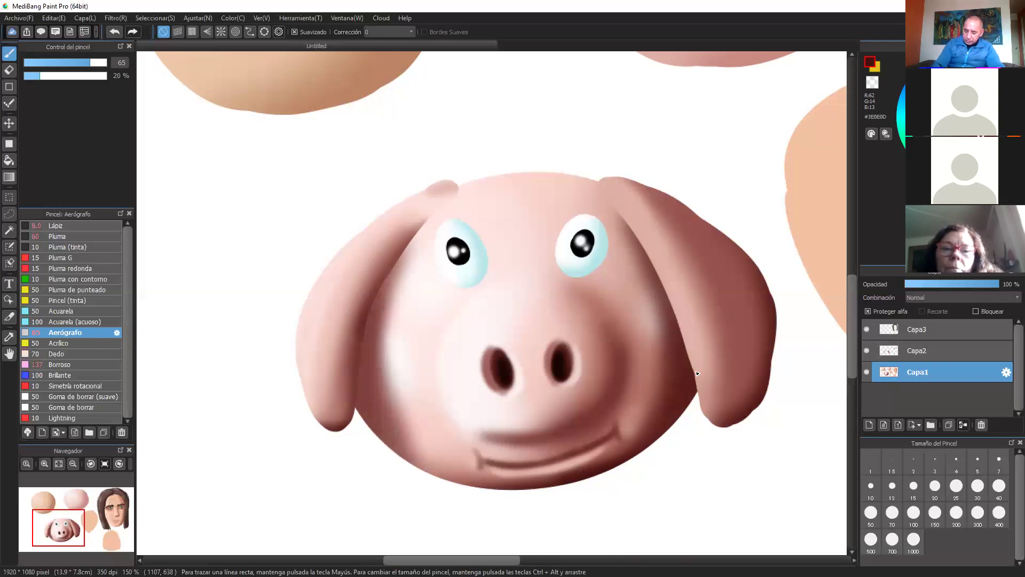
- Darken the face beside the lower inner edges of both ears on Capa1 with the Aerógrafo brush in dark red #3E0E0D
mouse_move(692, 387)
left_mouse_down()
mouse_move(687, 343)
mouse_move(686, 366)
left_mouse_up()
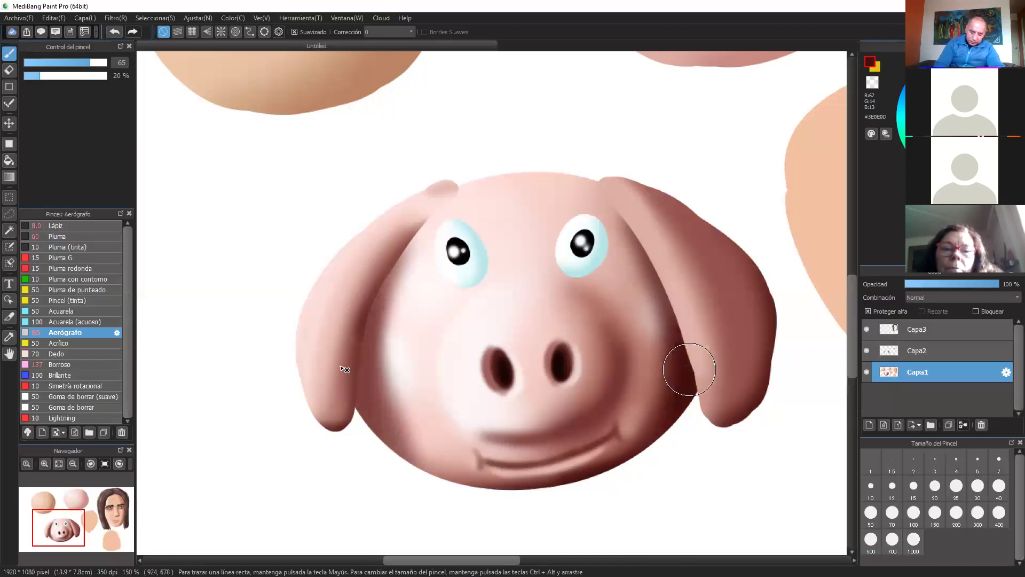
mouse_move(361, 414)
left_mouse_down()
mouse_move(344, 334)
mouse_move(355, 363)
left_mouse_up()
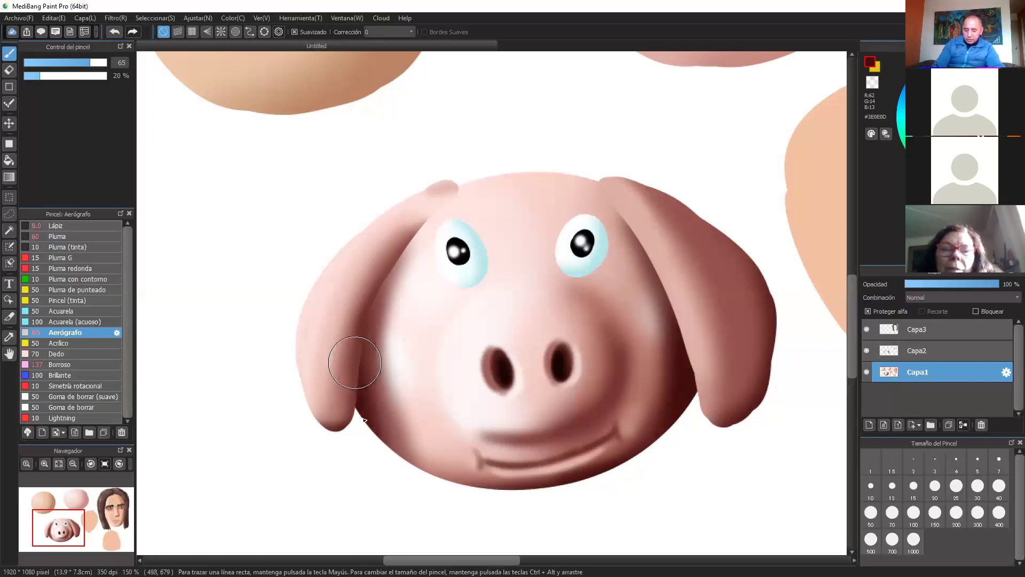
left_click_drag(743, 363, 726, 379)
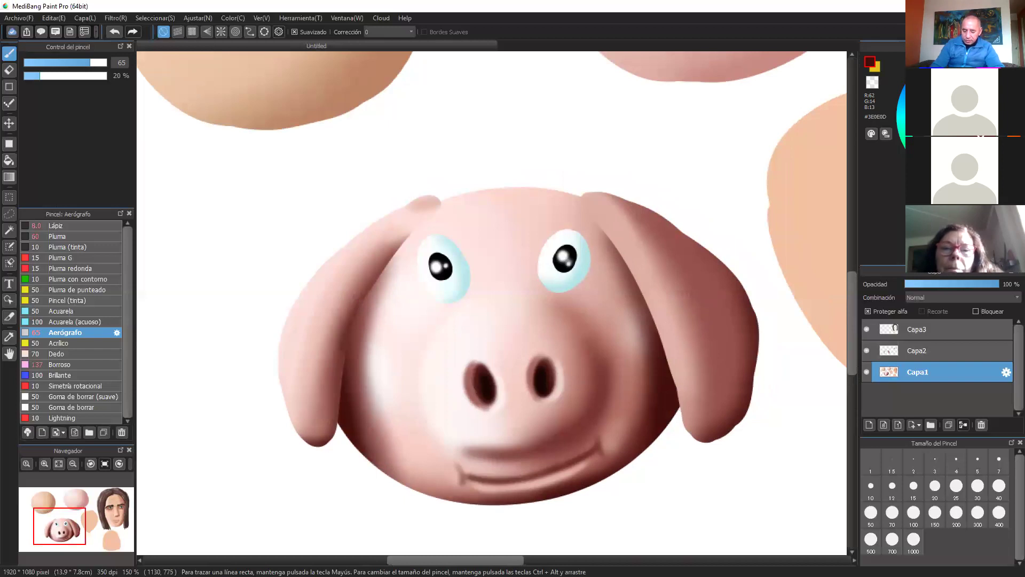
key("ctrl+minus")
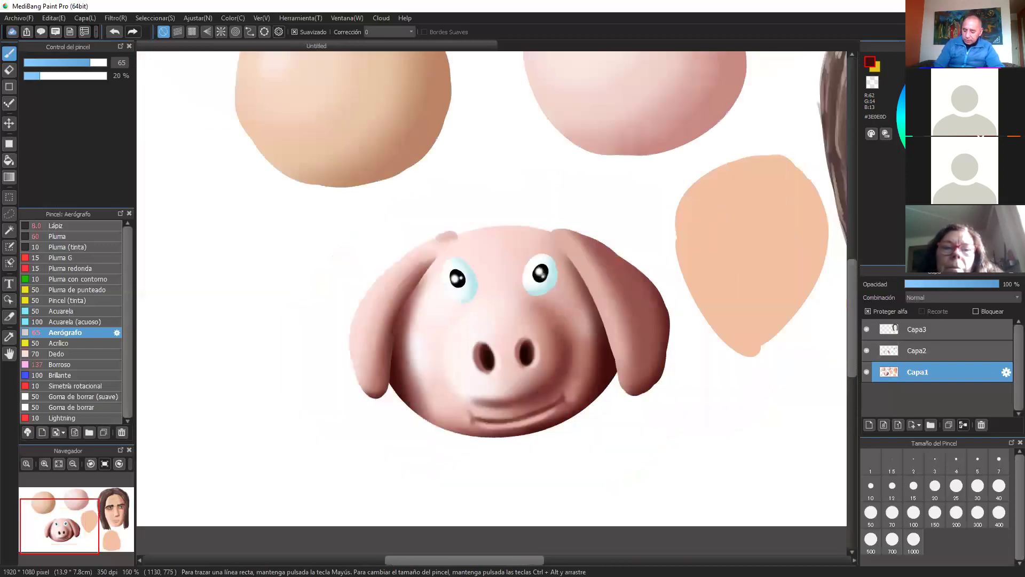
key("ctrl+plus")
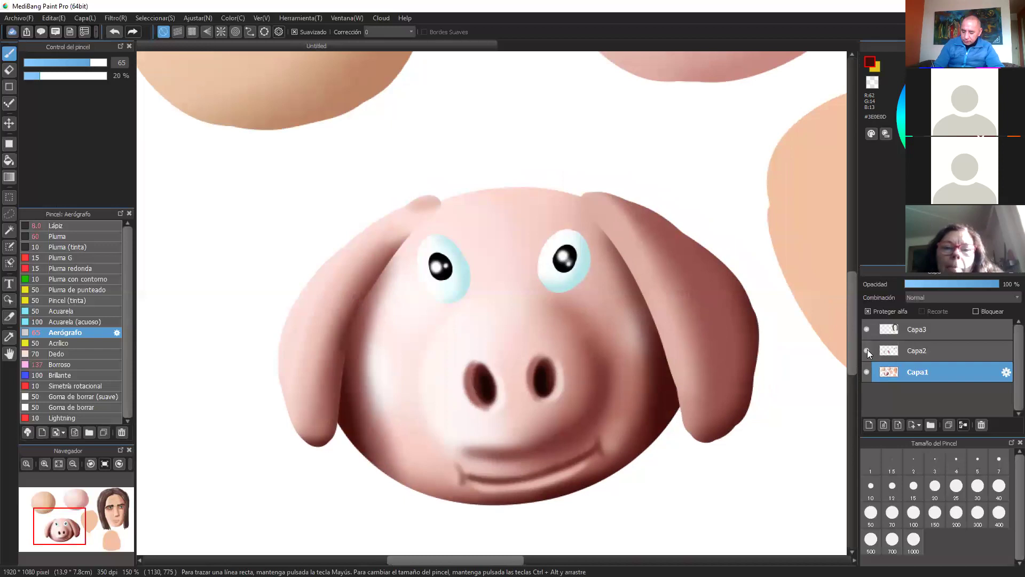
- Hide and show Capa2 to check its content, and make it the active layer with alpha protection turned off
left_click(867, 350)
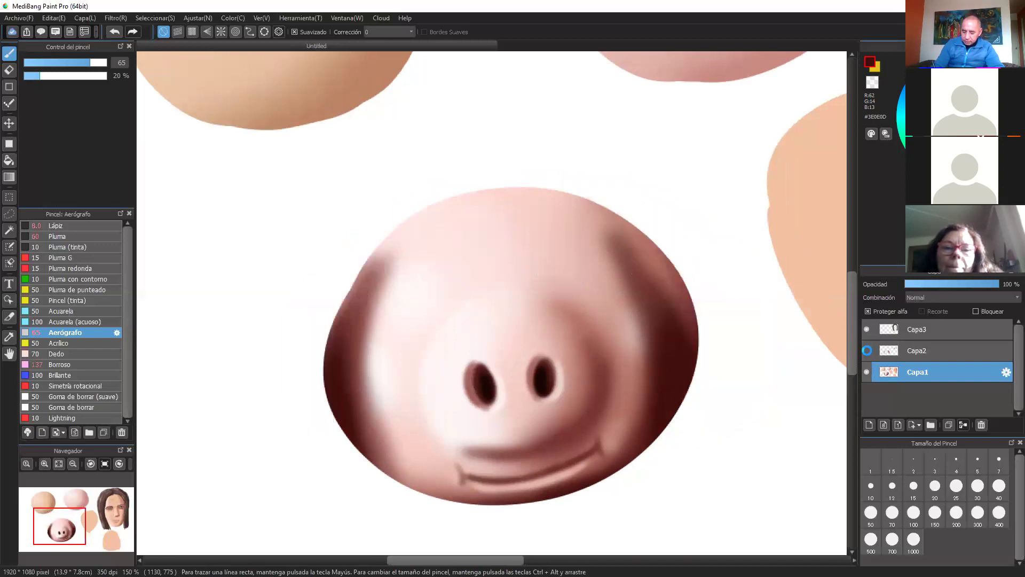
left_click(866, 350)
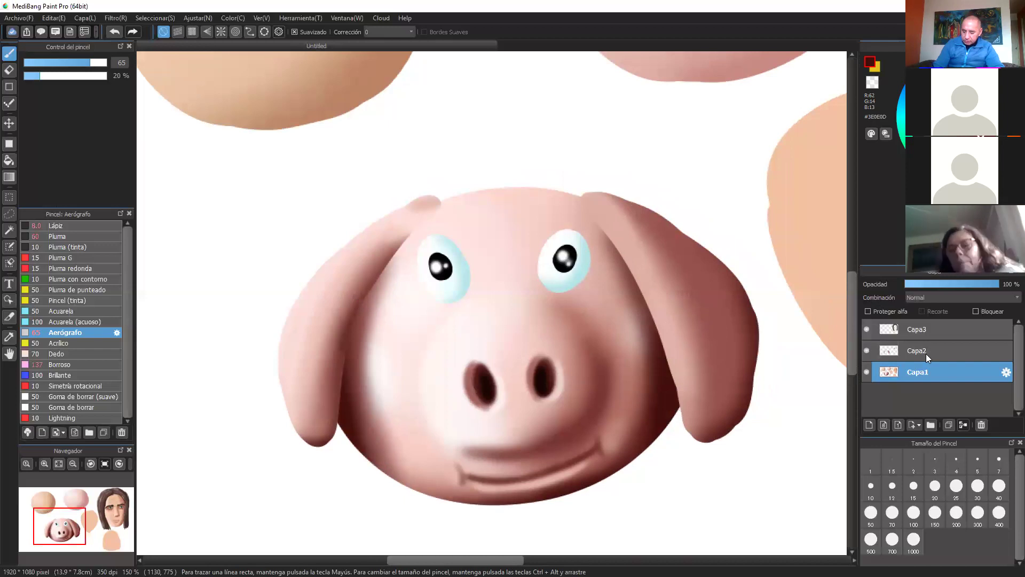
left_click(918, 350)
left_click(869, 312)
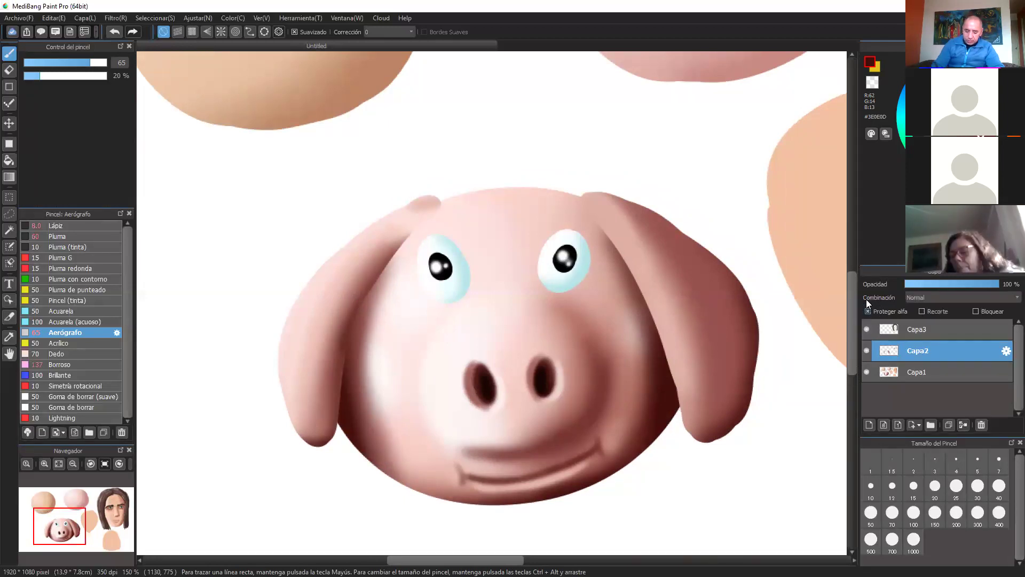
- Paint over the top joint of the left ear with the Pluma brush at size 9.6 in light pink #FDE0DC
scroll(698, 247, "up", 2)
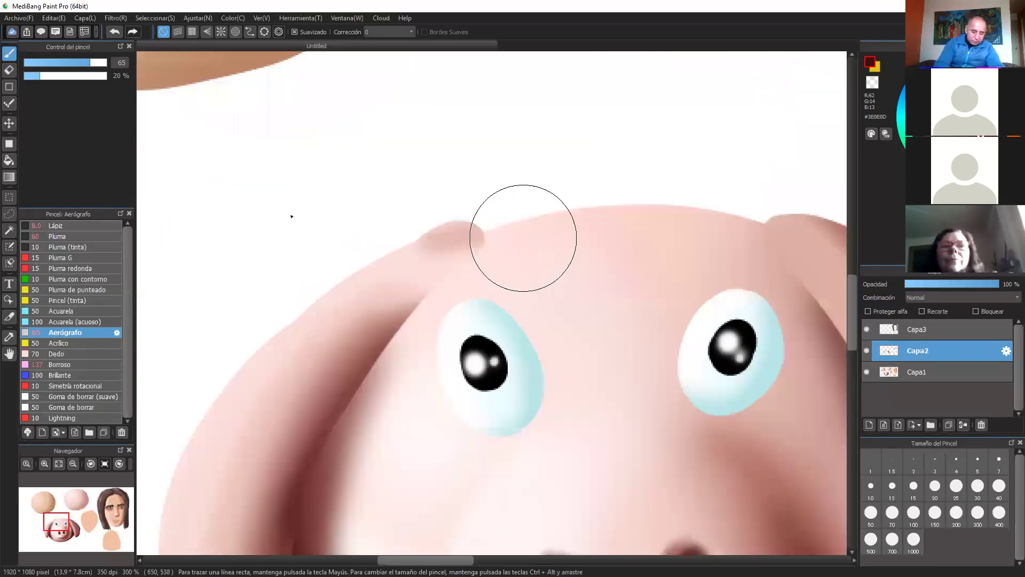
left_click(65, 236)
left_click(57, 62)
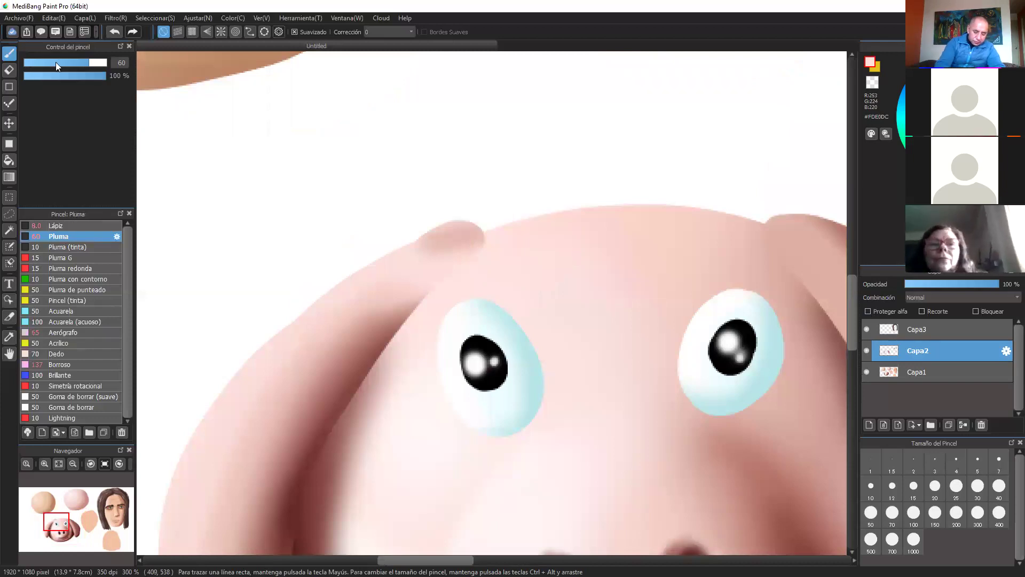
left_click(40, 62)
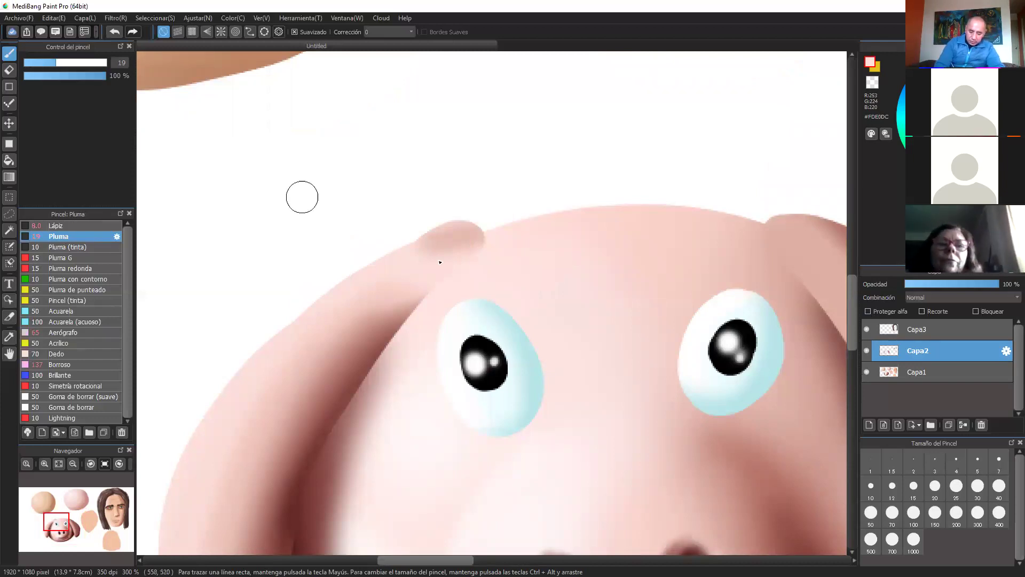
left_click_drag(442, 259, 477, 244)
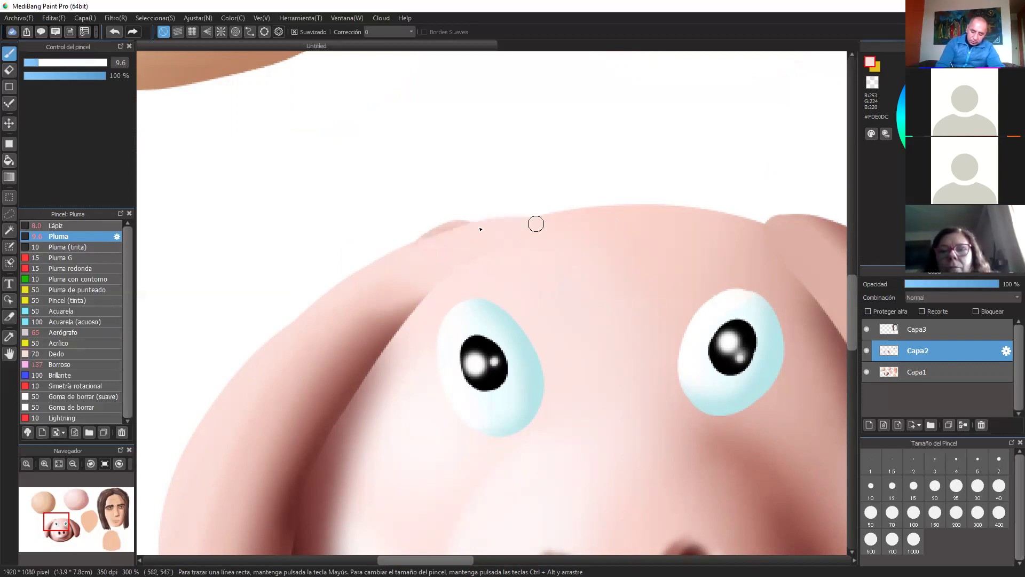
left_click_drag(432, 233, 553, 217)
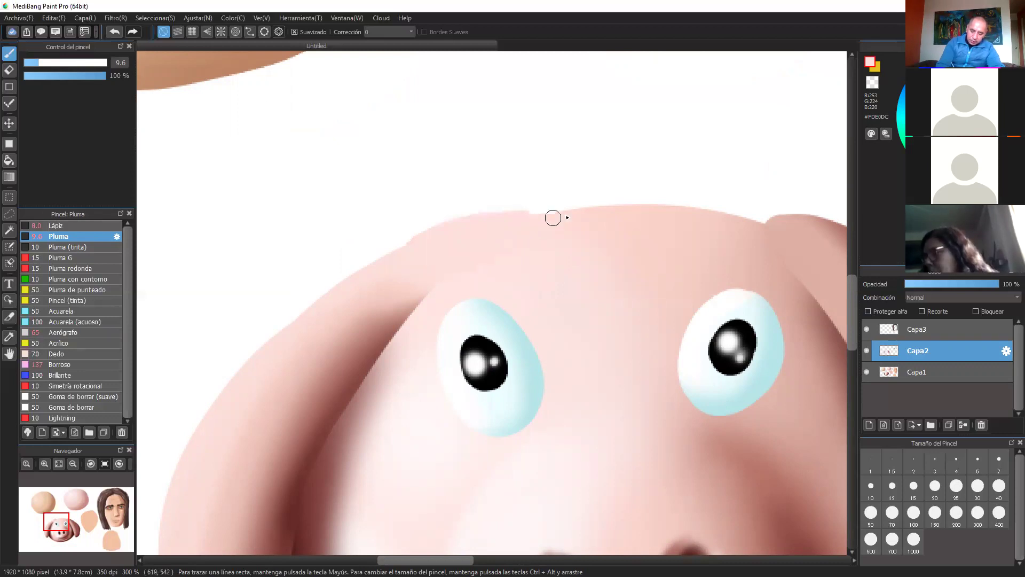
- Paint over the seam where the right ear meets the forehead, using the sampled pink #EFC8BE
key("ctrl+minus")
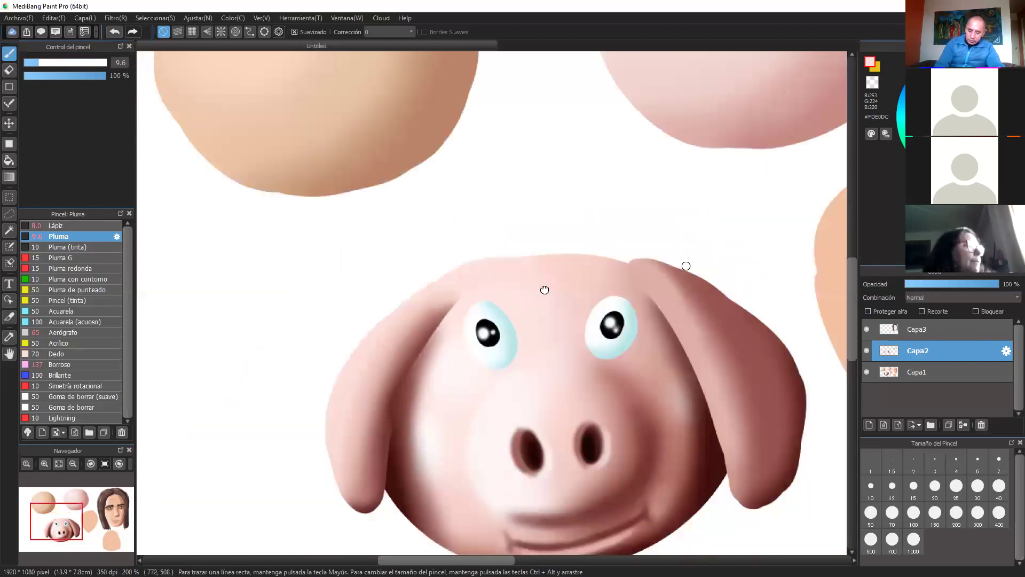
left_click_drag(797, 316, 612, 337)
key("ctrl+plus")
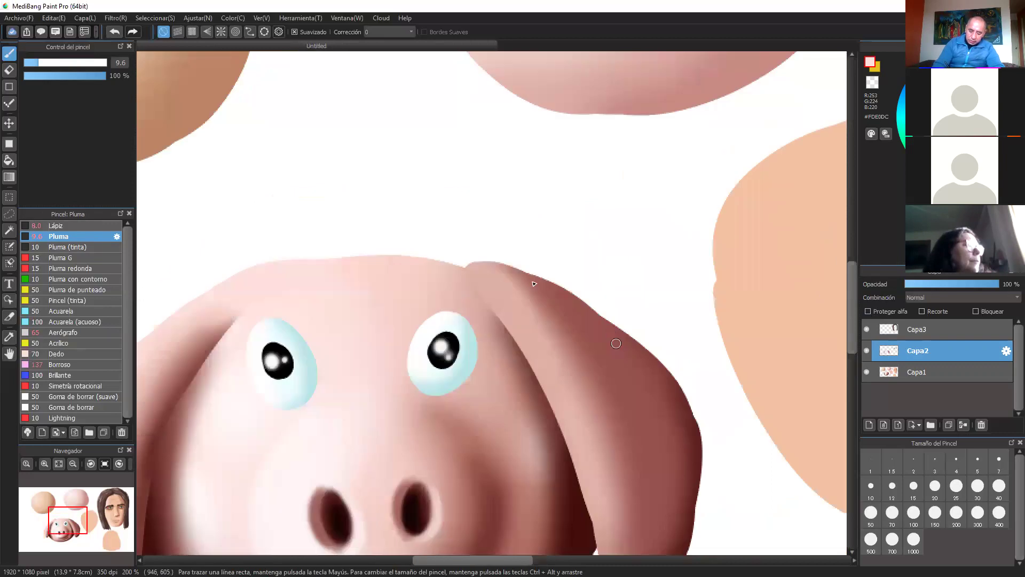
key("ctrl+plus")
key("ctrl+plus")
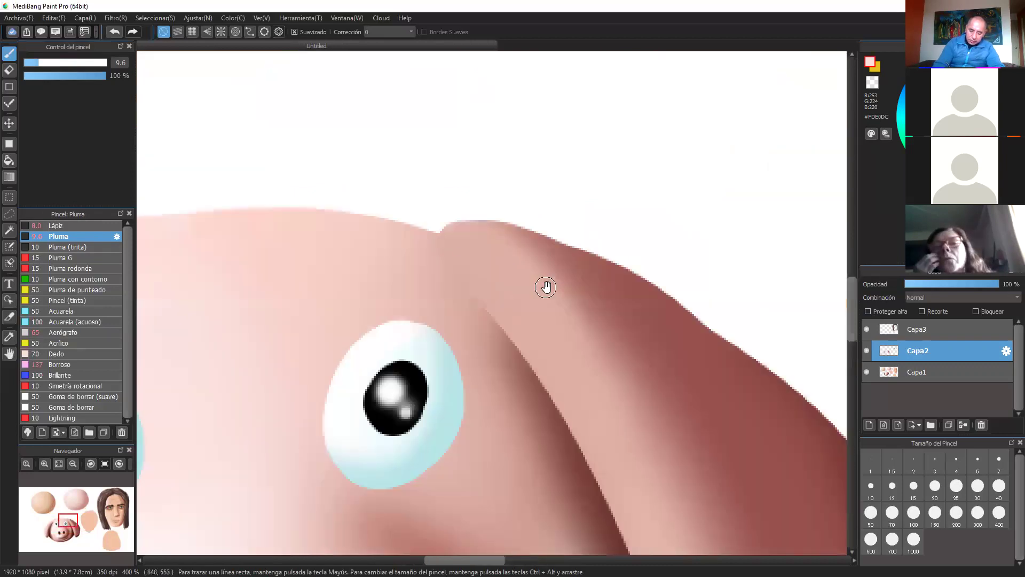
right_click(463, 260)
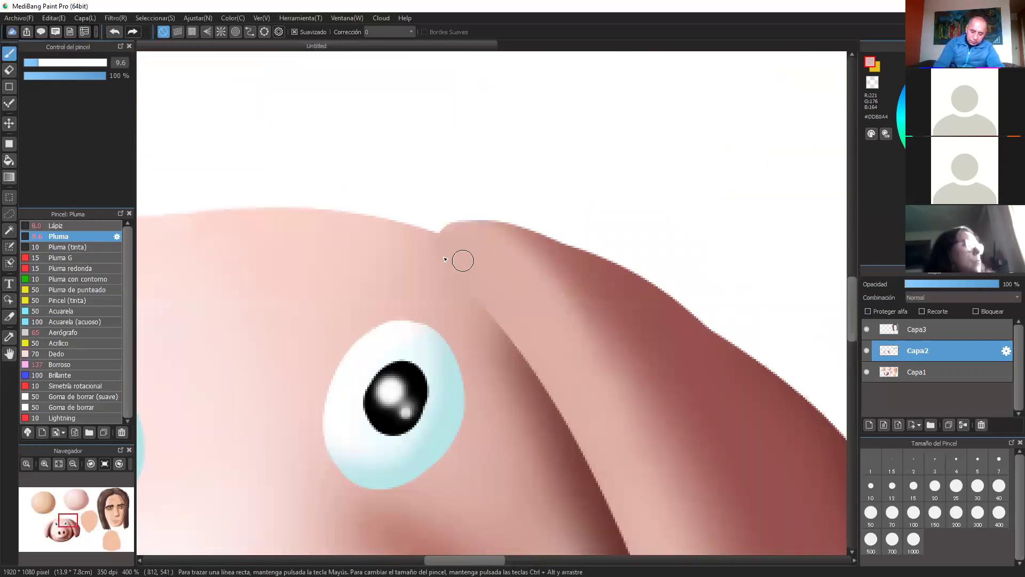
mouse_move(464, 272)
left_mouse_down()
mouse_move(428, 254)
mouse_move(419, 235)
mouse_move(426, 223)
mouse_move(470, 283)
left_mouse_up()
left_click(375, 247, "alt")
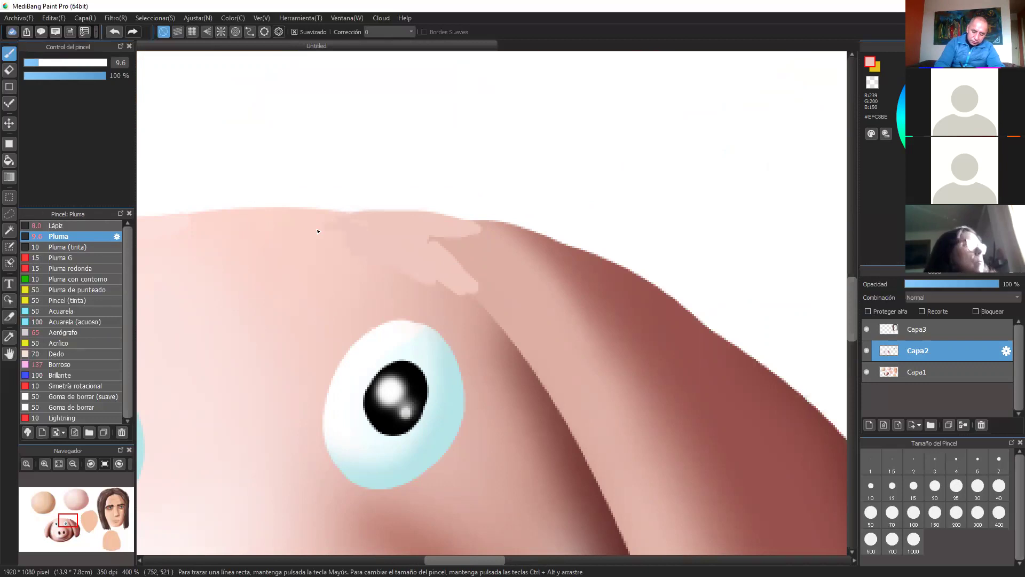
- Blend the new paint into the forehead above the right eye with skin tones sampled nearby, including #ECC4BB
right_click(299, 217)
mouse_move(302, 215)
left_mouse_down()
mouse_move(378, 246)
mouse_move(414, 284)
mouse_move(380, 286)
mouse_move(427, 277)
left_mouse_up()
right_click(398, 297)
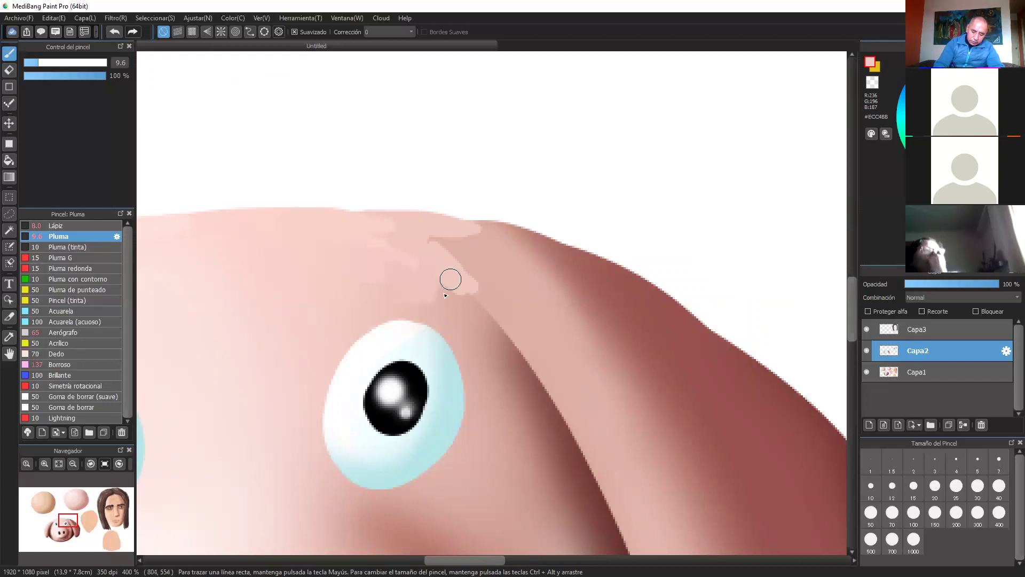
left_click(450, 280, "alt")
left_click_drag(442, 293, 462, 286)
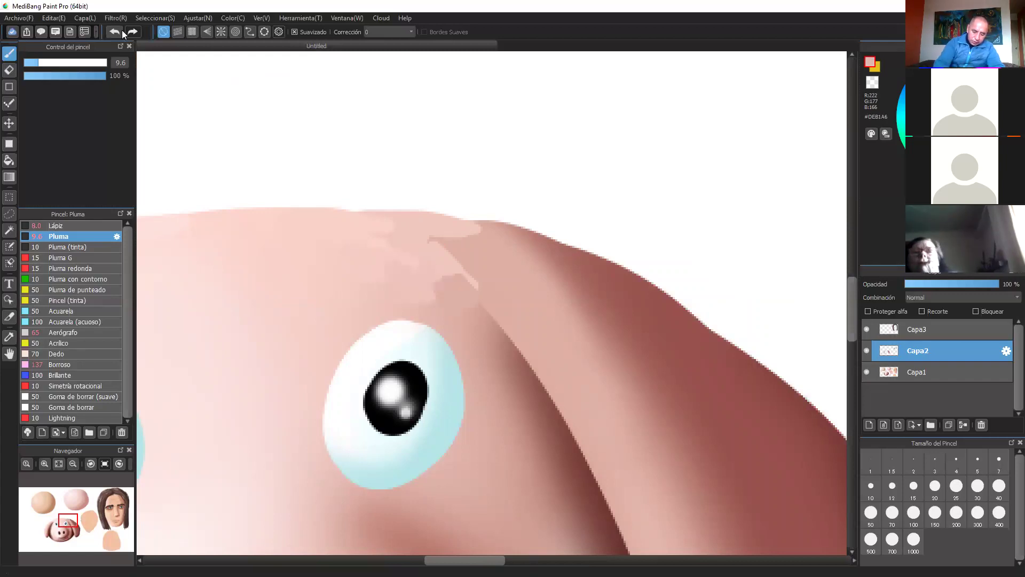
key("ctrl+z")
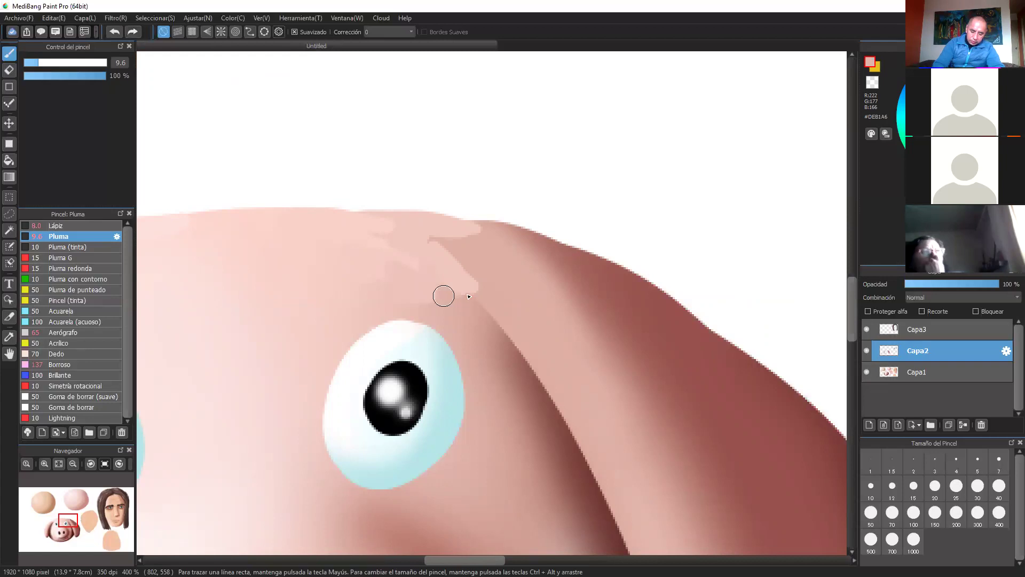
- Fill the remaining seam and extend the paint onto the top of the right ear with sampled pink #EFC8BE
left_click(464, 295, "alt")
left_click(442, 240, "alt")
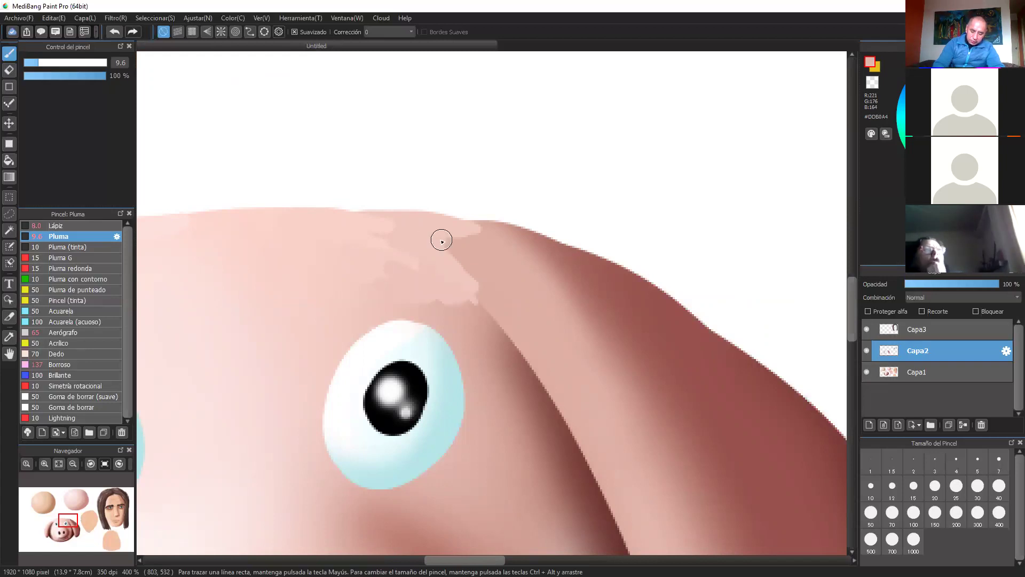
left_click(433, 229, "alt")
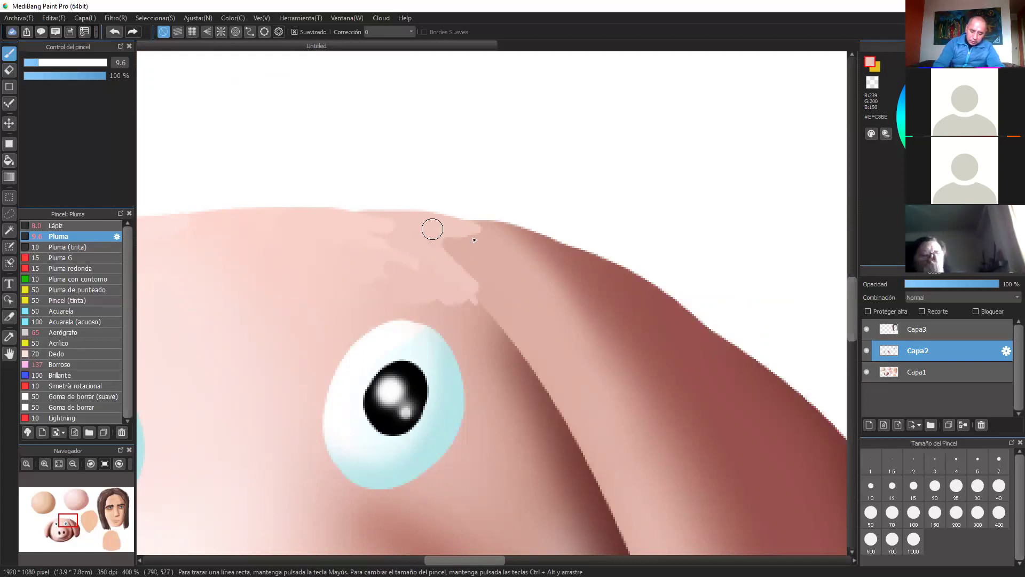
left_click_drag(433, 229, 462, 234)
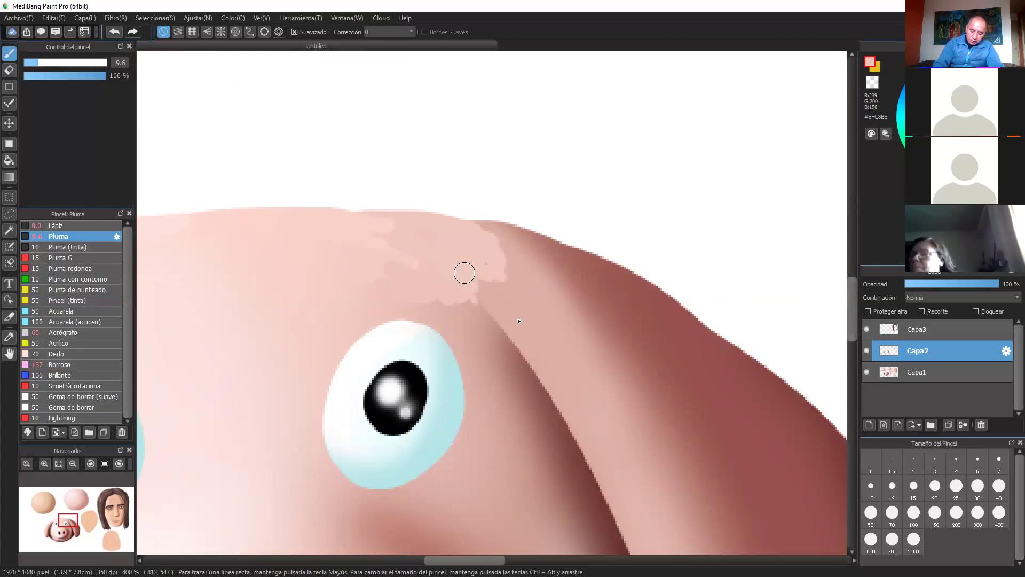
left_click_drag(635, 352, 644, 259)
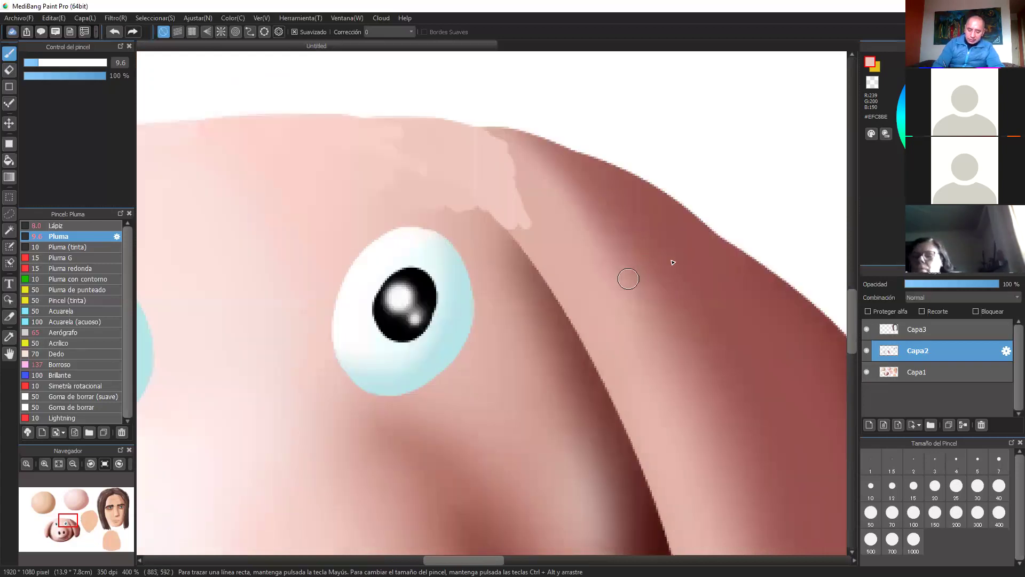
- Smooth the painted joins between the forehead and both ears with the Borroso brush at sizes 19 and 34
scroll(628, 279, "down", 2)
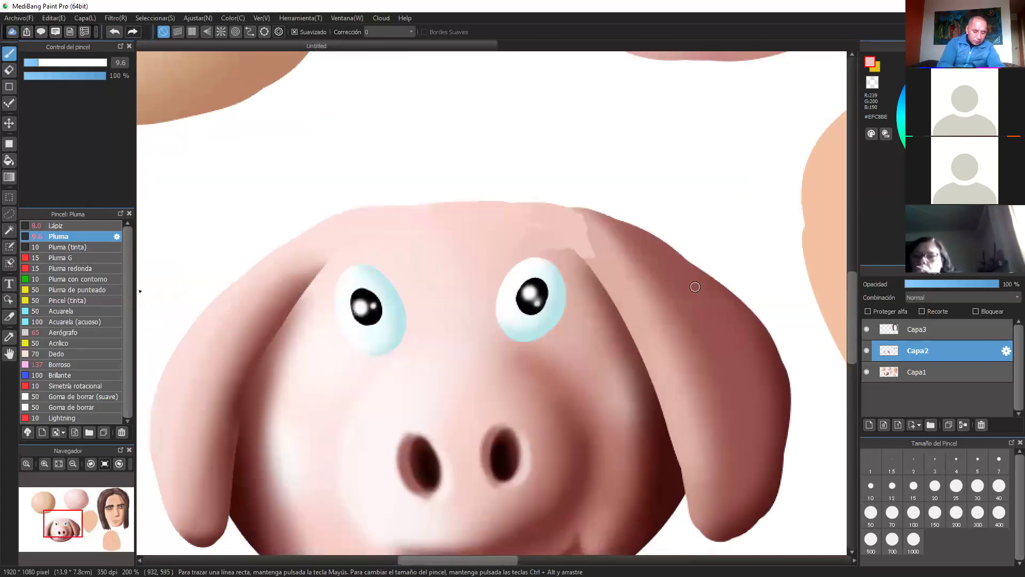
key("ctrl+plus")
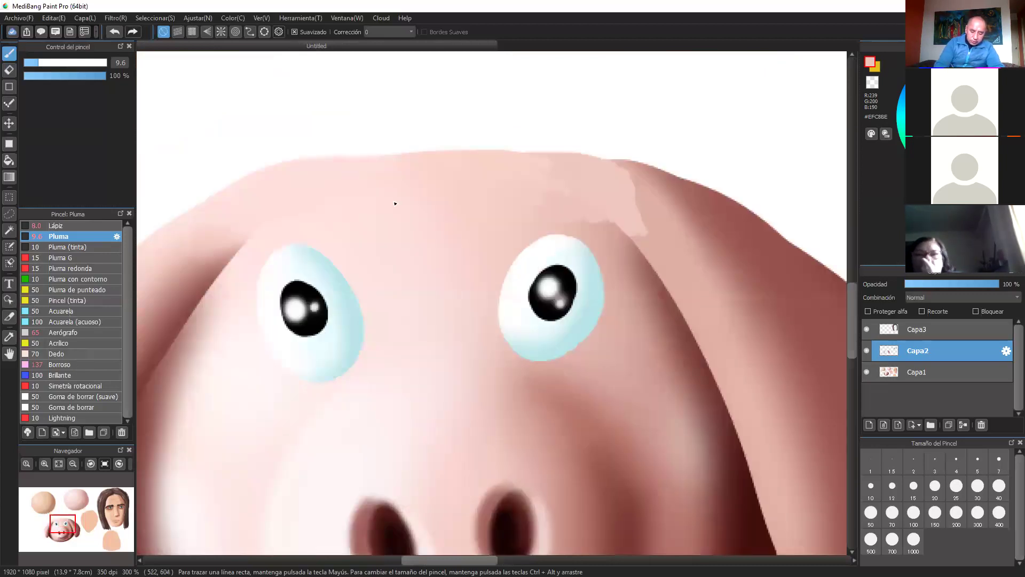
left_click(60, 365)
left_click(57, 63)
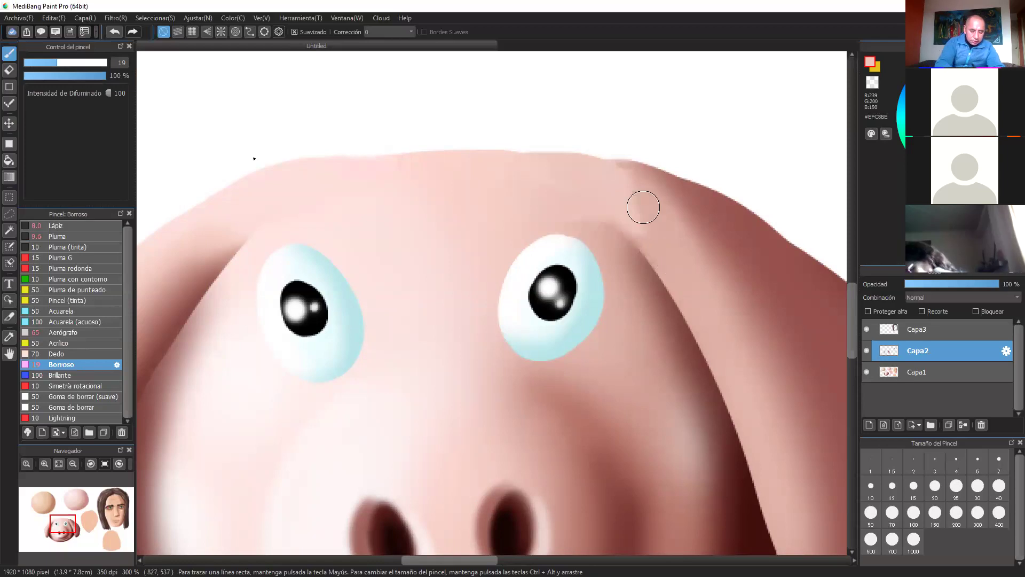
left_click_drag(638, 208, 646, 201)
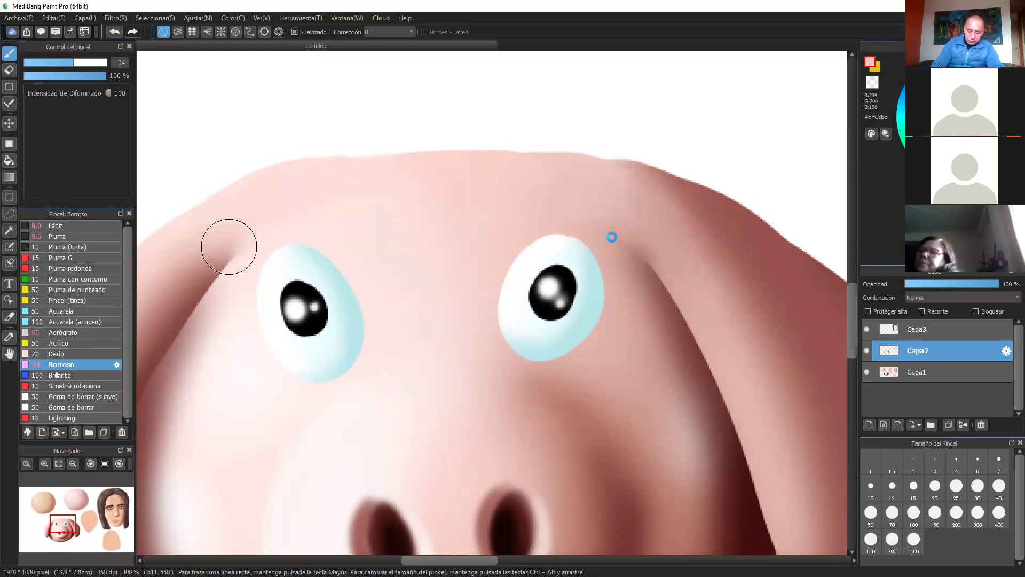
- Examine the blended ears and forehead of the pig up close and within the whole canvas
scroll(651, 293, "down", 2)
left_click_drag(675, 267, 713, 223)
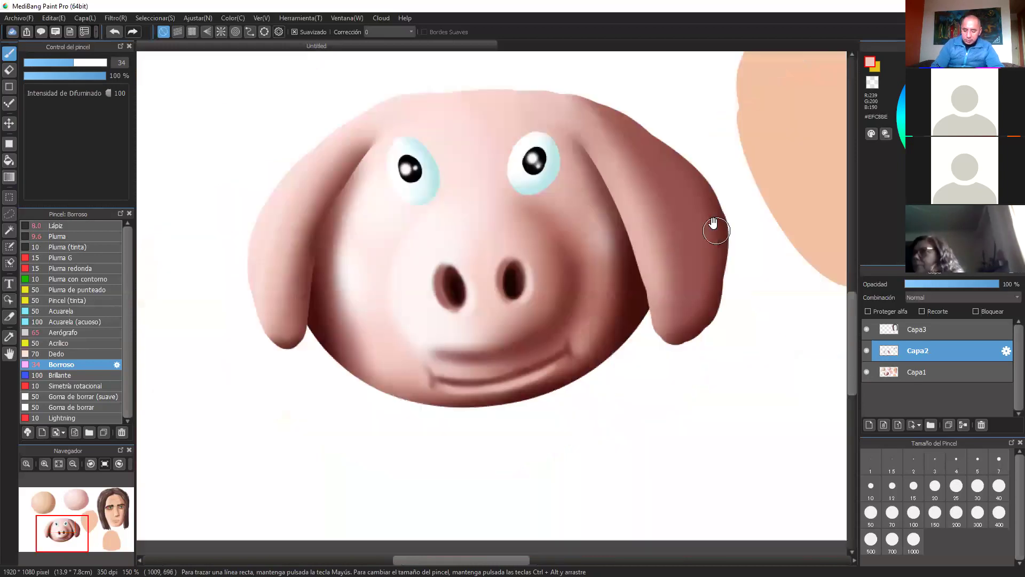
left_click_drag(713, 267, 724, 317)
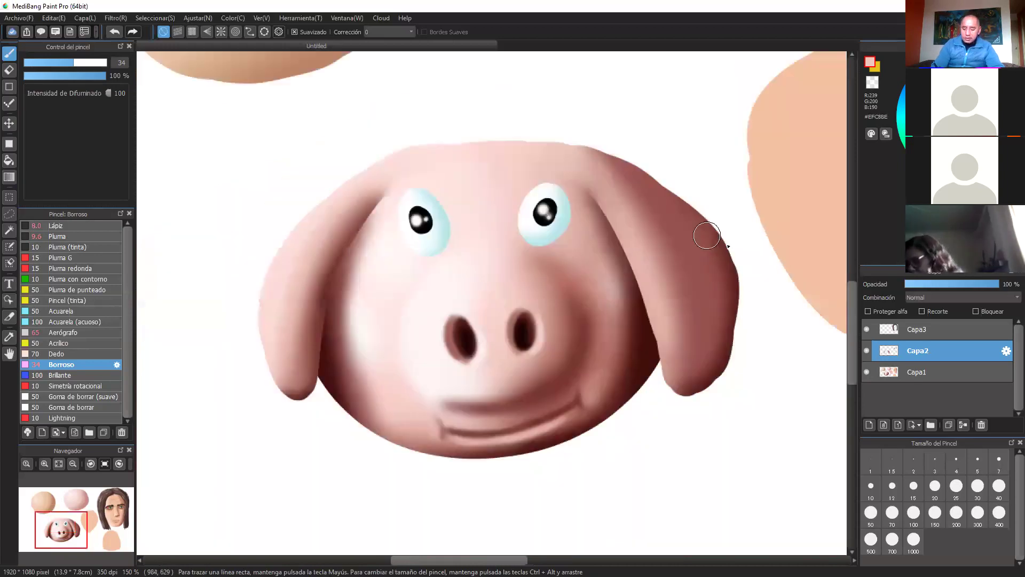
scroll(724, 251, "up", 1)
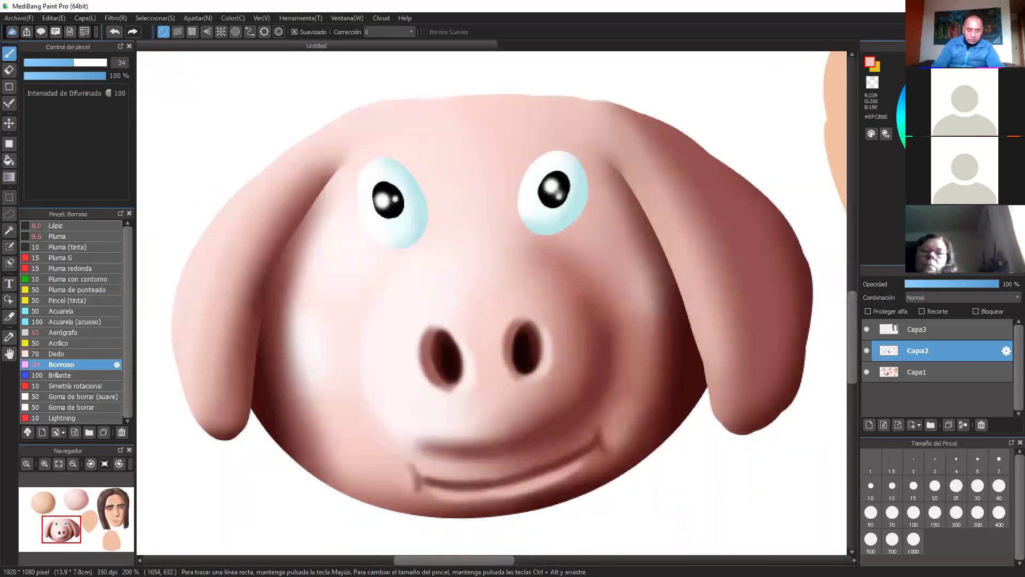
scroll(789, 264, "down", 1)
left_click_drag(789, 263, 762, 303)
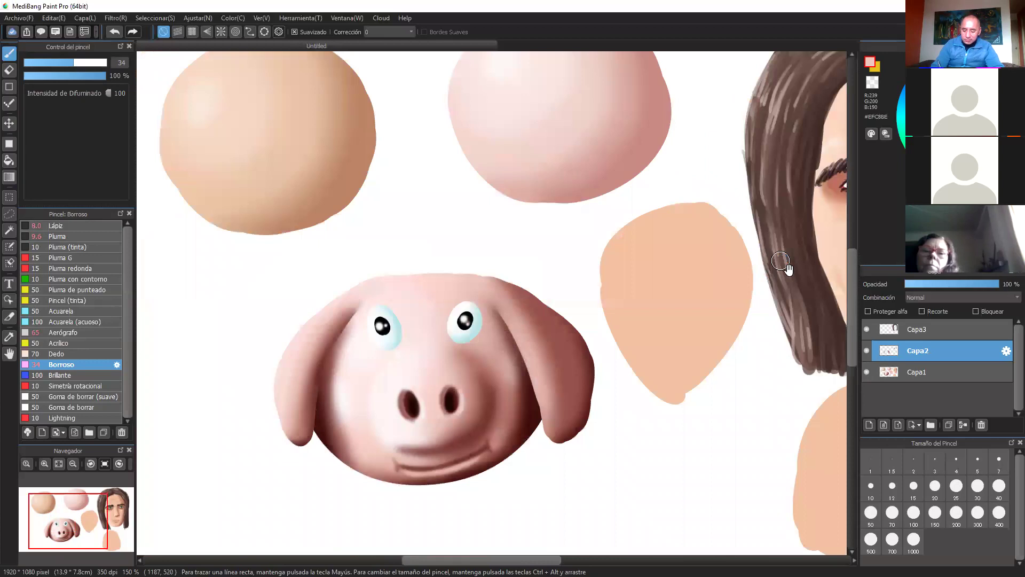
scroll(762, 303, "down", 1)
left_click_drag(653, 325, 752, 336)
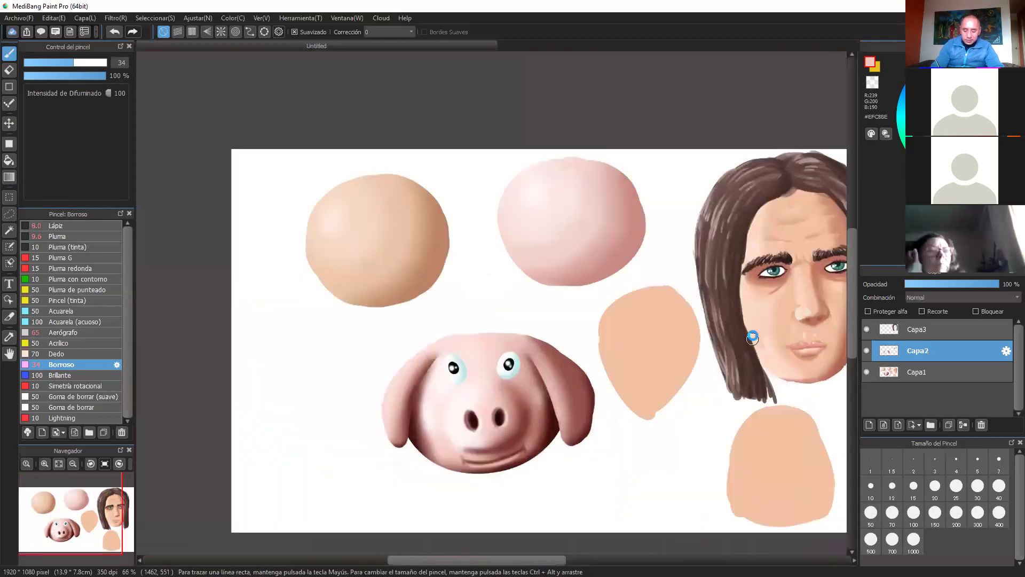
scroll(731, 267, "up", 2)
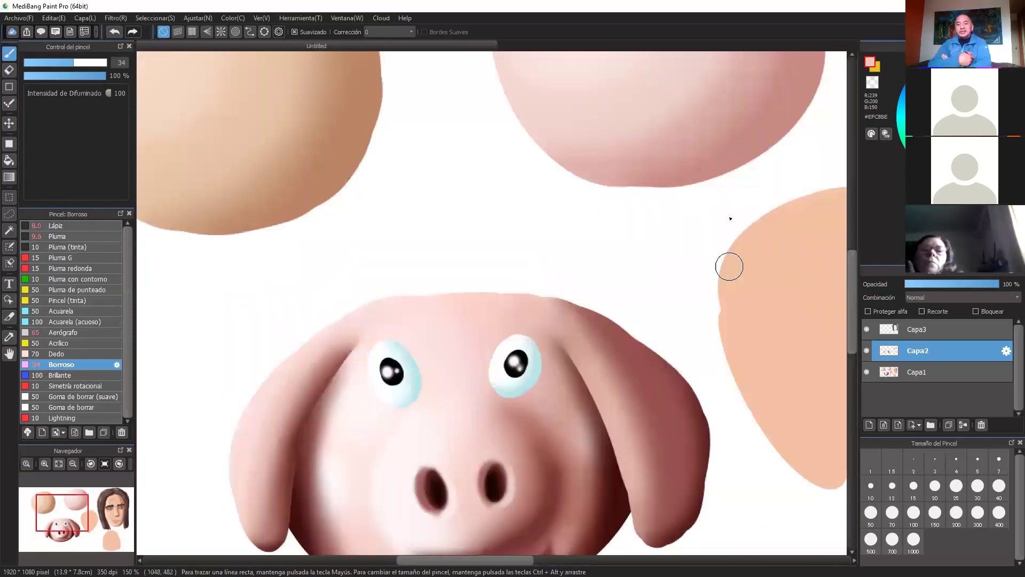
- Create a new blank 1920 × 1080 px canvas at 350 dpi and set the Pluma brush to size 34
left_click_drag(729, 201, 730, 218)
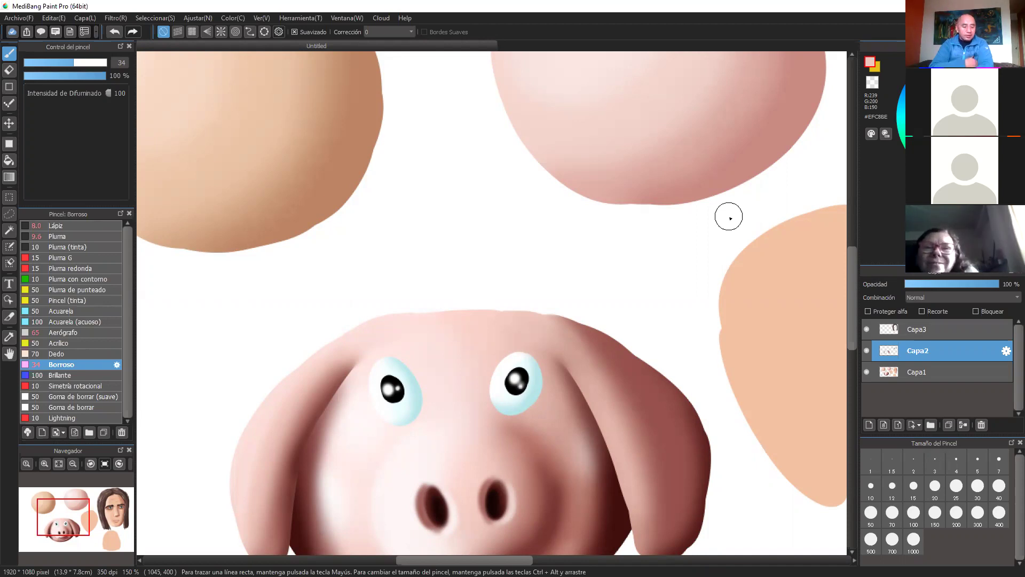
left_click_drag(671, 230, 542, 277)
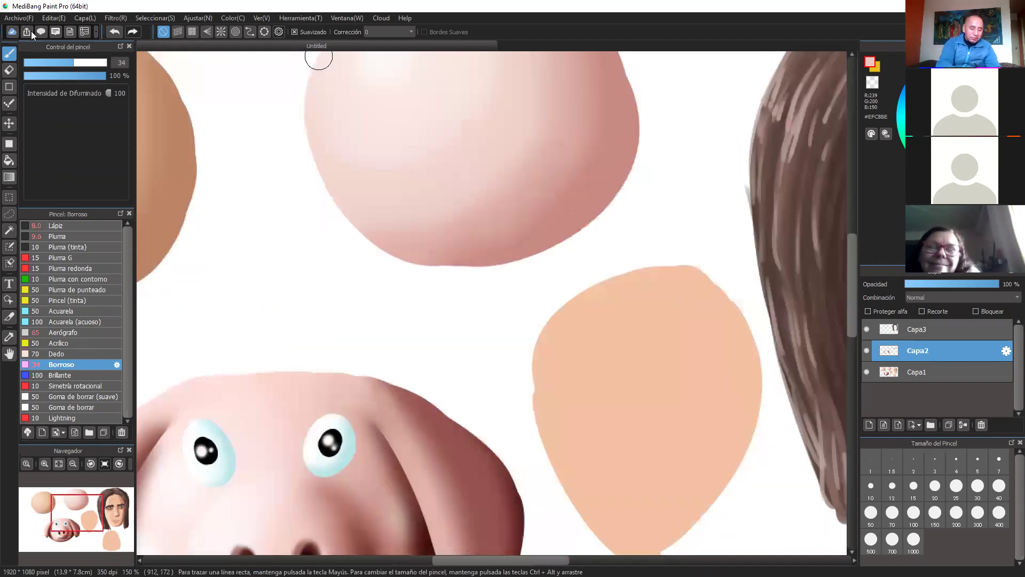
key("alt+f")
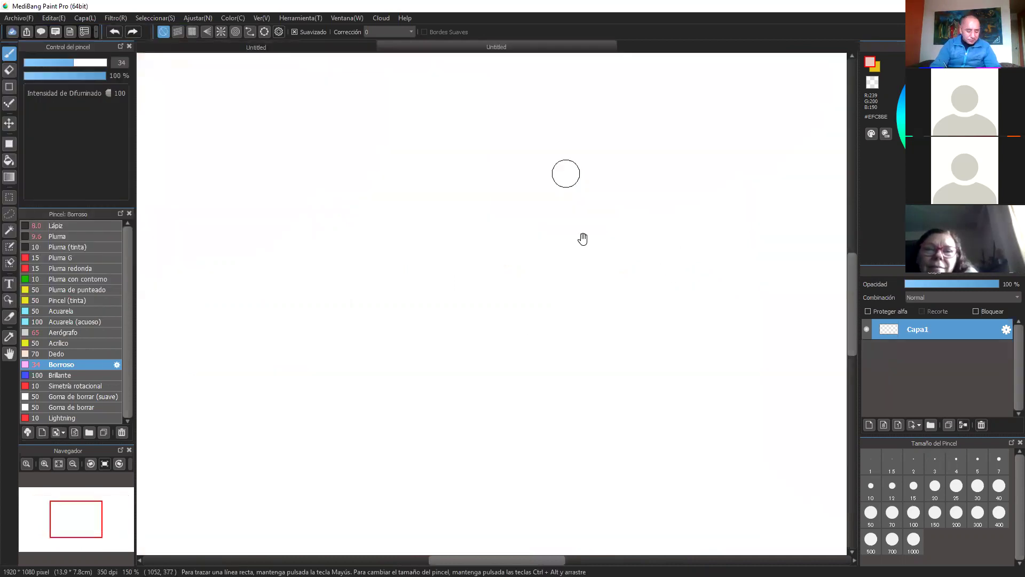
left_click_drag(582, 239, 592, 230)
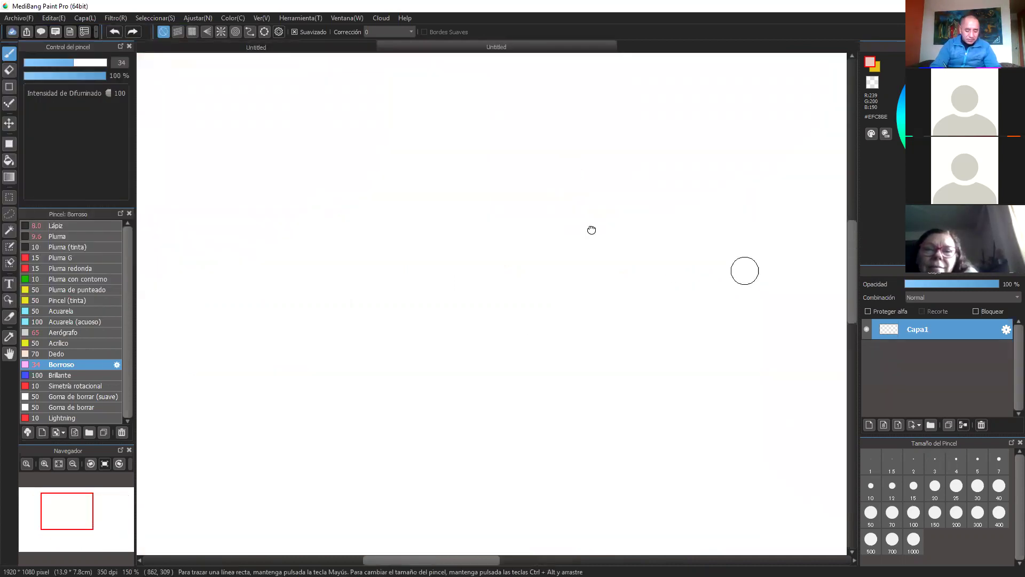
mouse_move(396, 160)
left_mouse_down()
mouse_move(598, 228)
mouse_move(588, 223)
left_mouse_up()
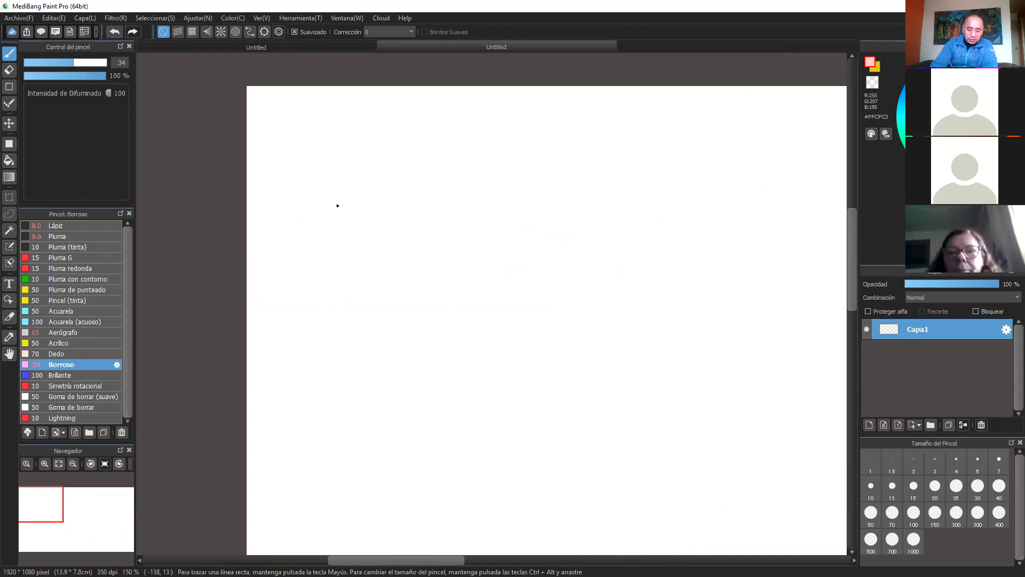
left_click(59, 237)
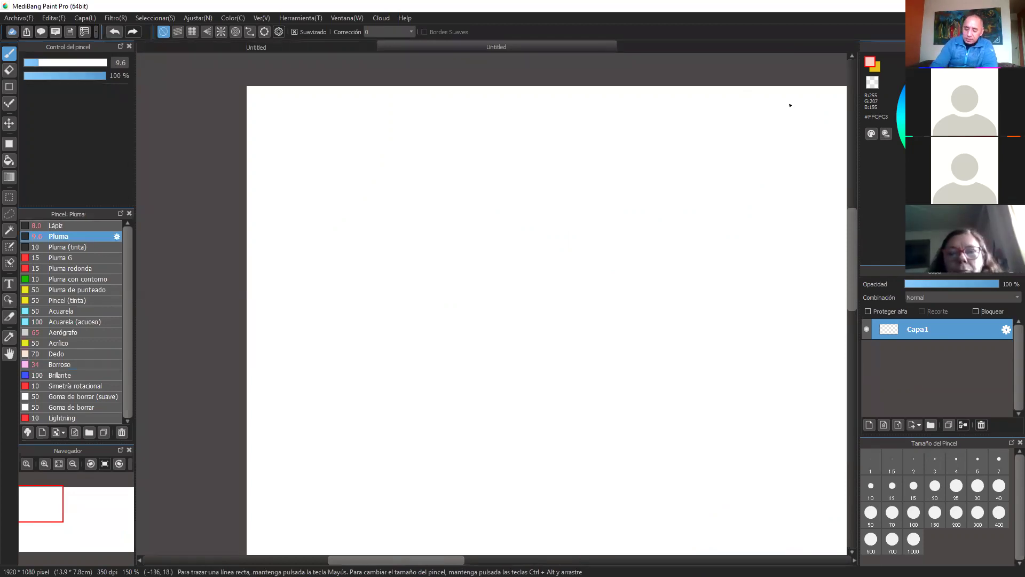
left_click(73, 63)
left_click_drag(457, 153, 458, 319)
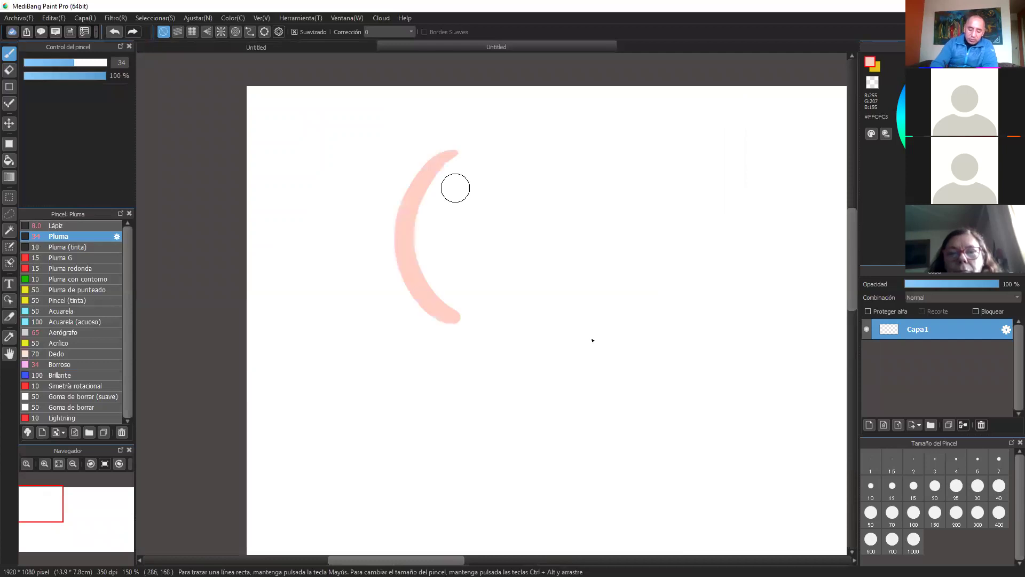
mouse_move(540, 369)
left_mouse_down()
mouse_move(558, 353)
mouse_move(405, 167)
mouse_move(497, 355)
mouse_move(422, 259)
left_mouse_up()
key("ctrl+z")
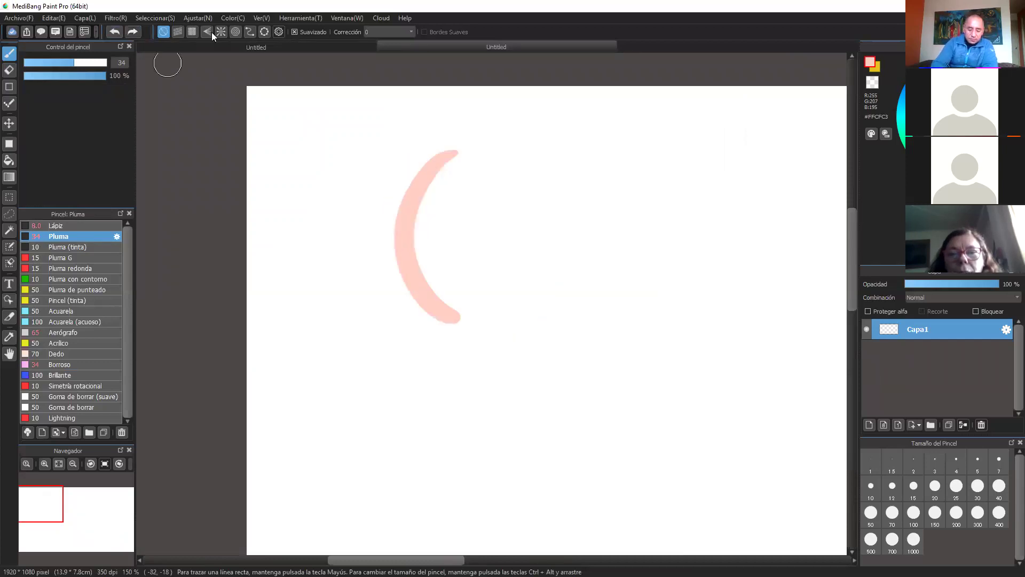
key("ctrl+z")
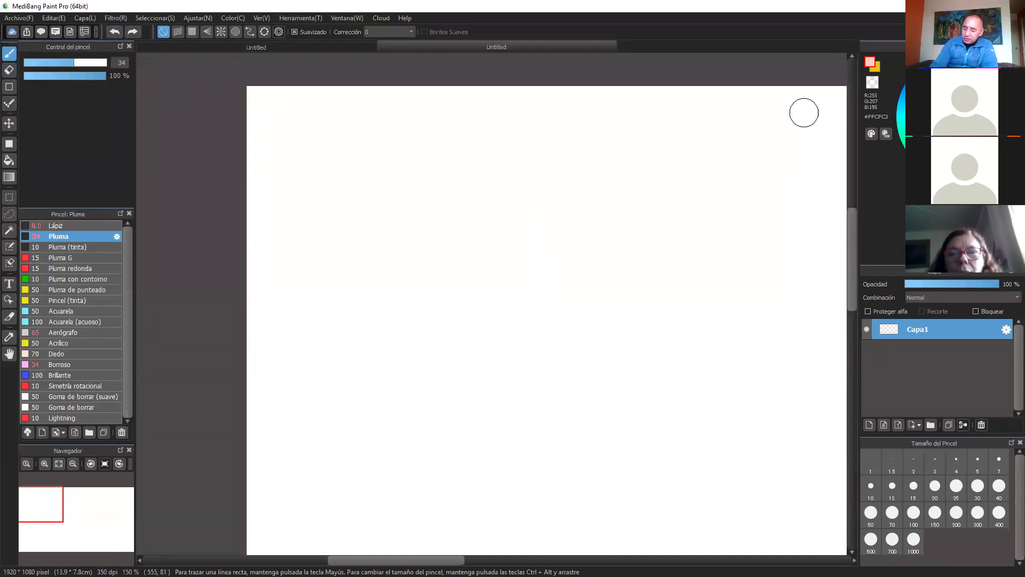
- Paint a large filled round head shape near the canvas's upper-left corner in reddish skin tone #C6806F
left_click(952, 98)
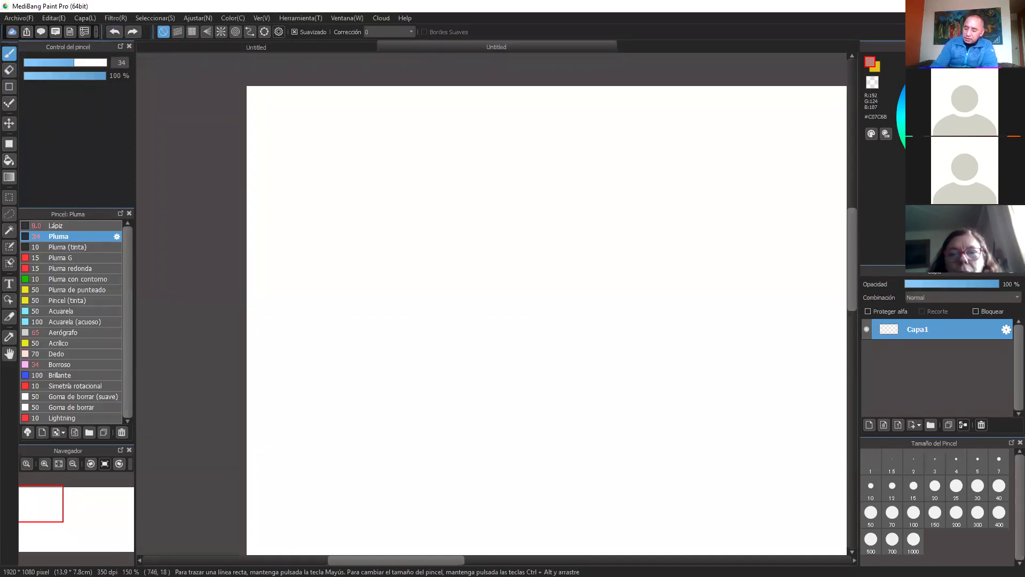
left_click(956, 96)
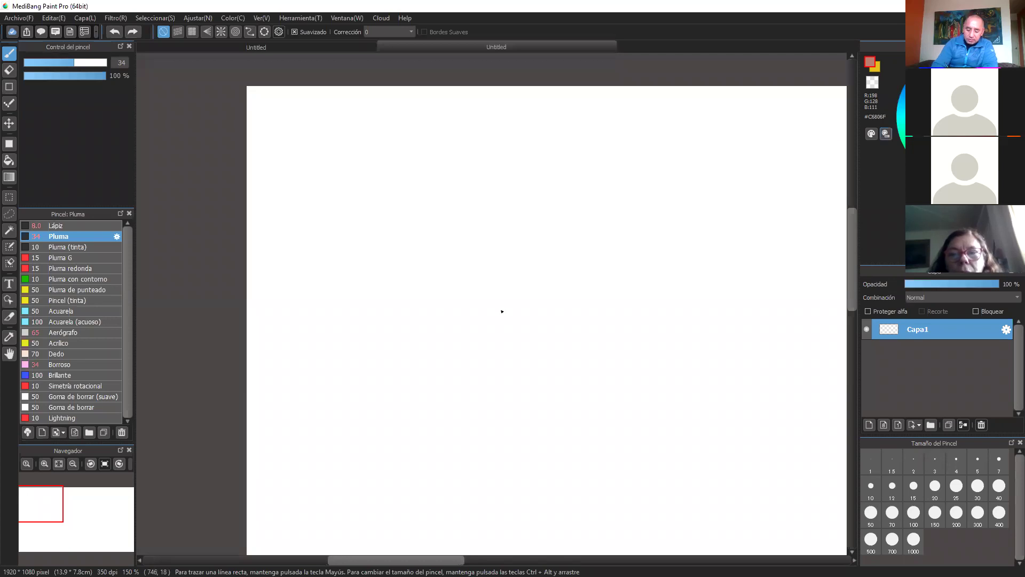
left_click_drag(513, 178, 494, 321)
mouse_move(531, 392)
left_mouse_down()
mouse_move(562, 392)
mouse_move(515, 355)
mouse_move(562, 211)
mouse_move(561, 309)
mouse_move(614, 275)
left_mouse_up()
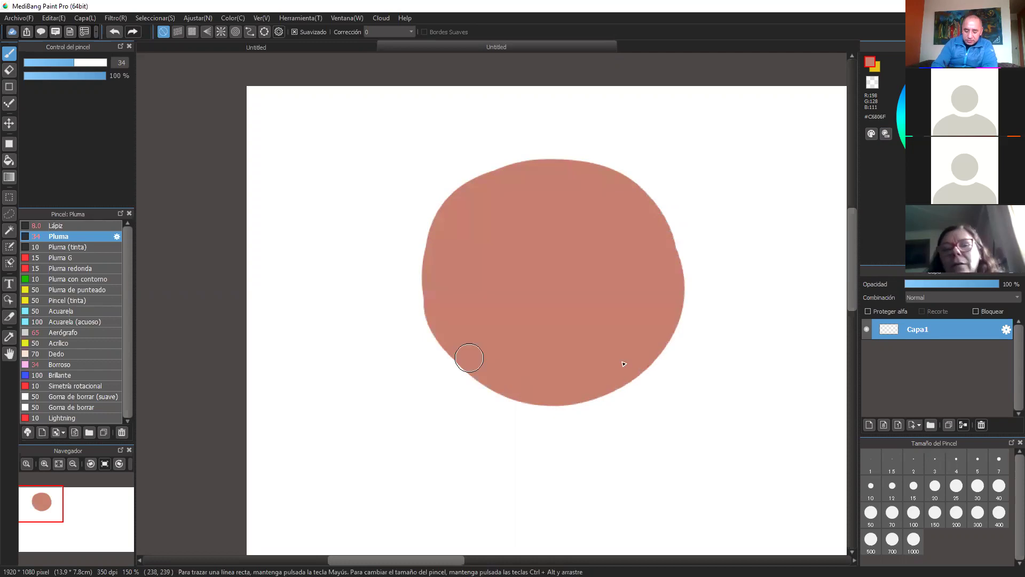
- Build out the head's lower contour and both sides with strokes of the same tone
left_click_drag(469, 357, 539, 395)
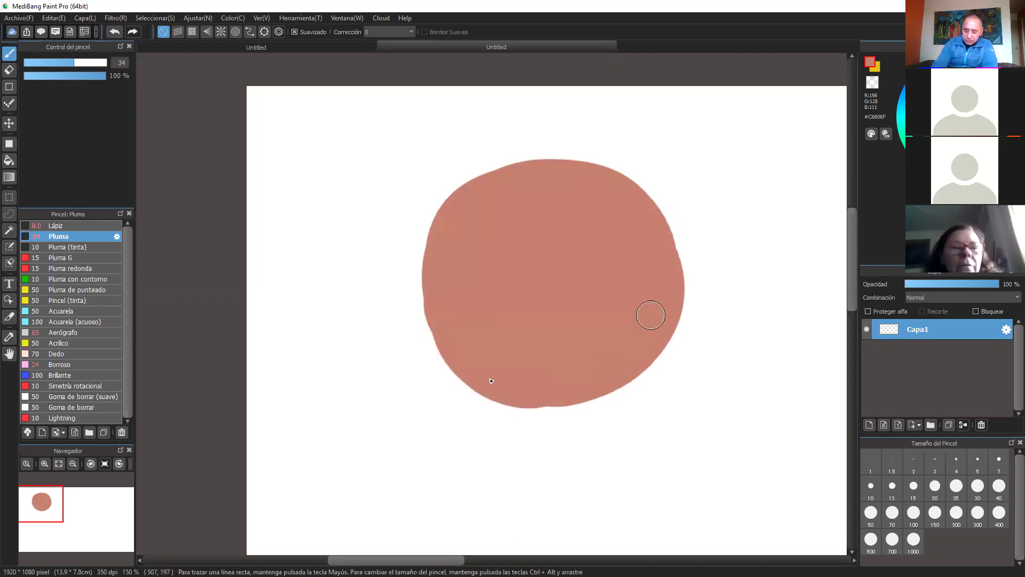
left_click_drag(667, 334, 615, 373)
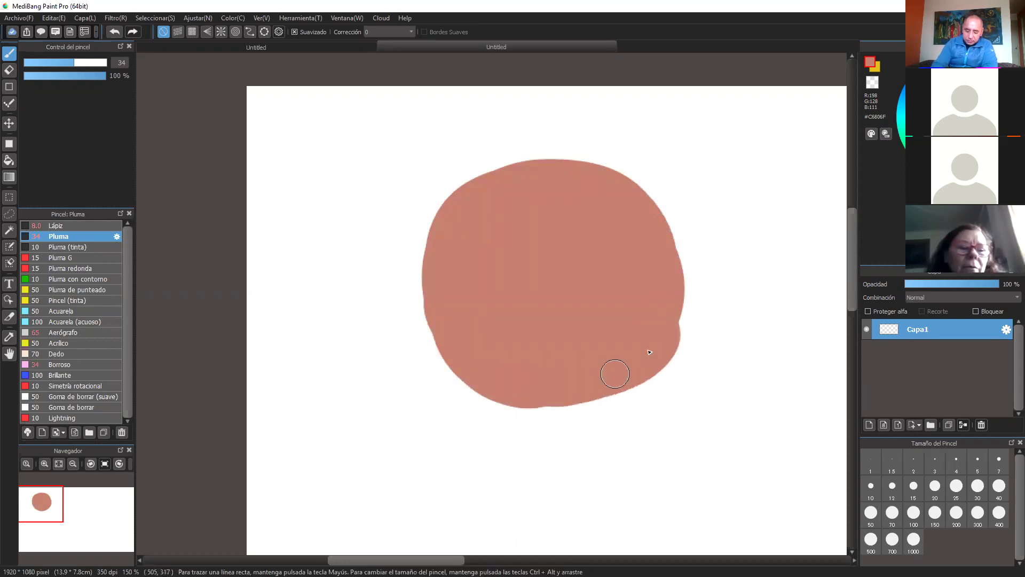
left_click_drag(679, 334, 681, 251)
left_click_drag(430, 368, 435, 297)
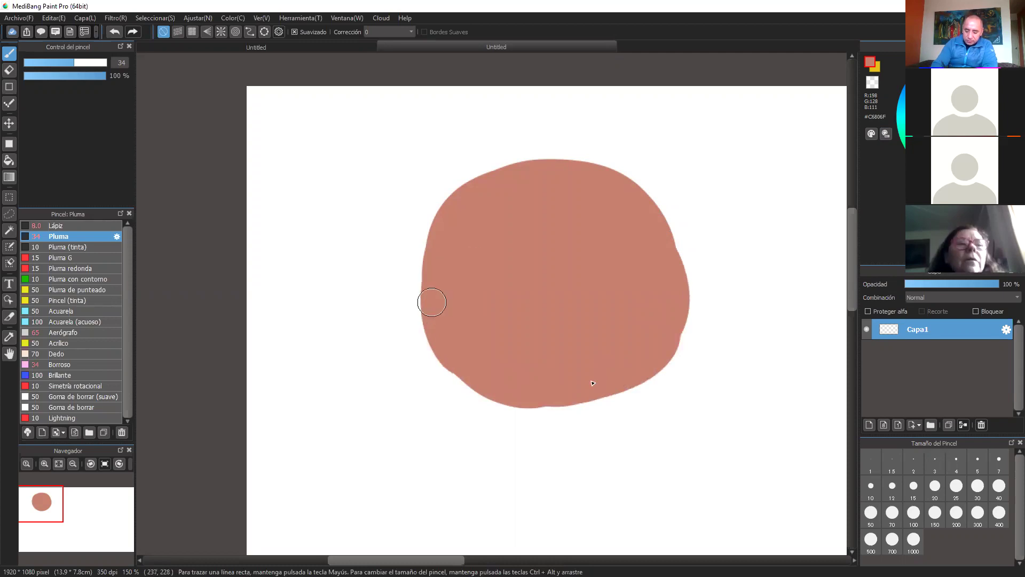
left_click_drag(430, 334, 562, 390)
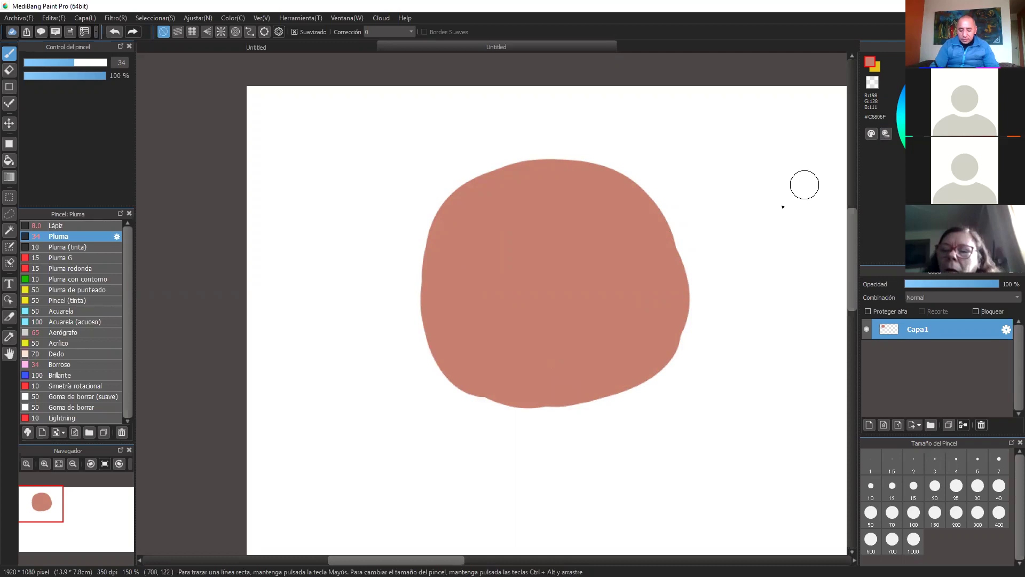
- Protect the layer's alpha and paint a wide lighter band in #D9A395 along the head's left side
scroll(761, 245, "up", 1)
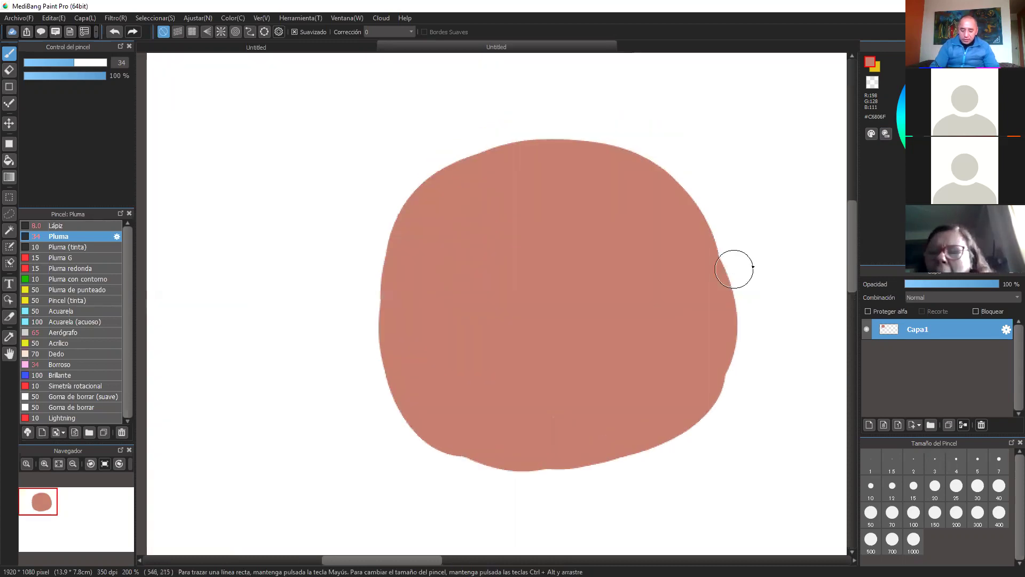
key("ctrl+plus")
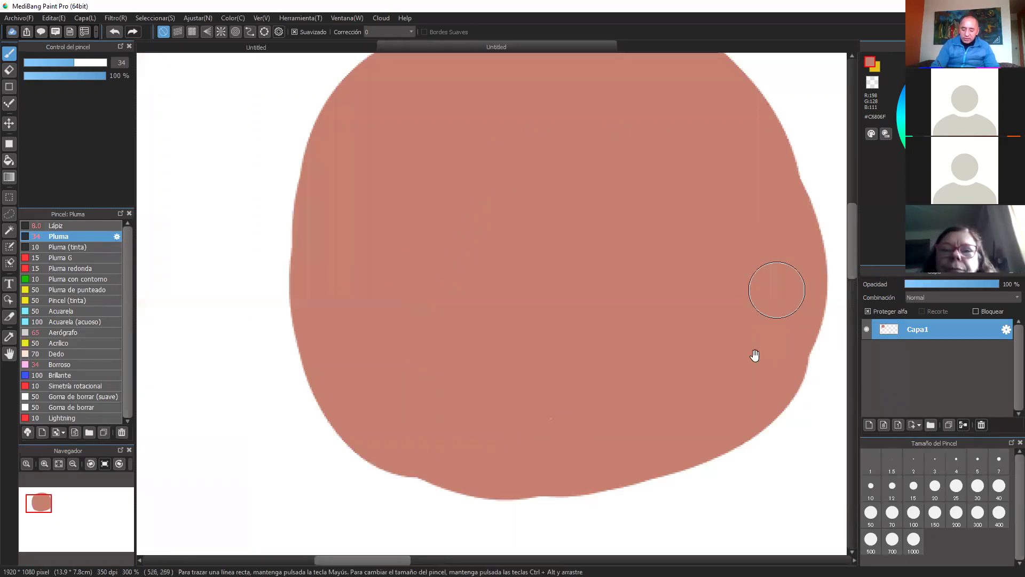
key("ctrl+minus")
key("ctrl+minus")
key("ctrl+plus")
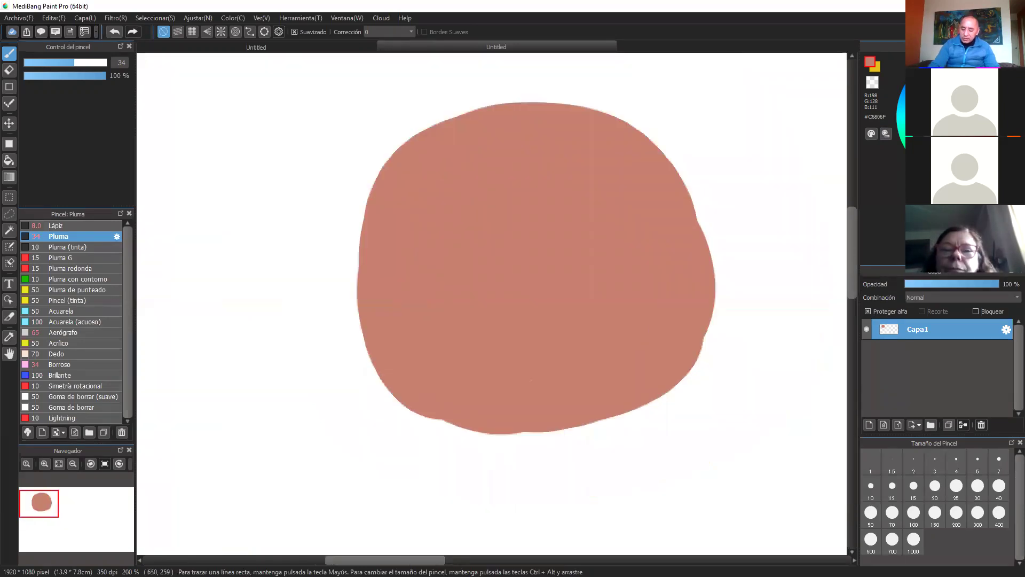
left_click(944, 90)
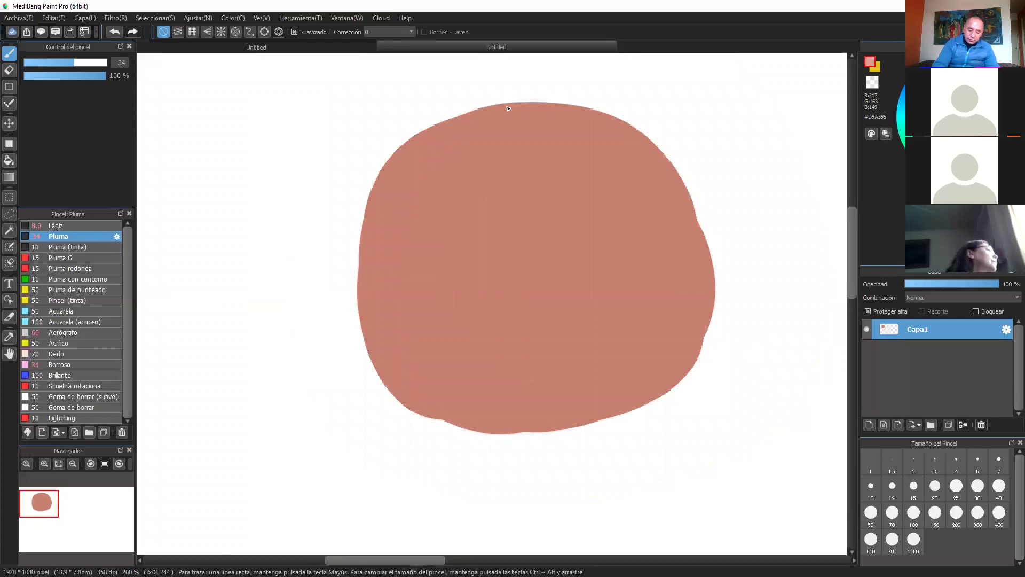
left_click_drag(515, 105, 376, 248)
left_click_drag(448, 131, 395, 255)
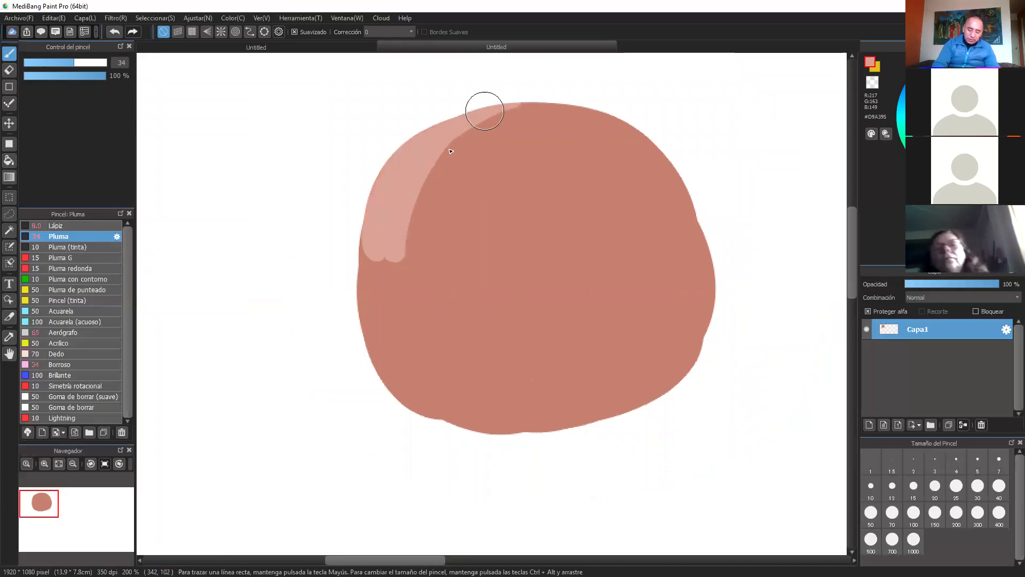
mouse_move(485, 111)
left_mouse_down()
mouse_move(428, 254)
mouse_move(428, 412)
left_mouse_up()
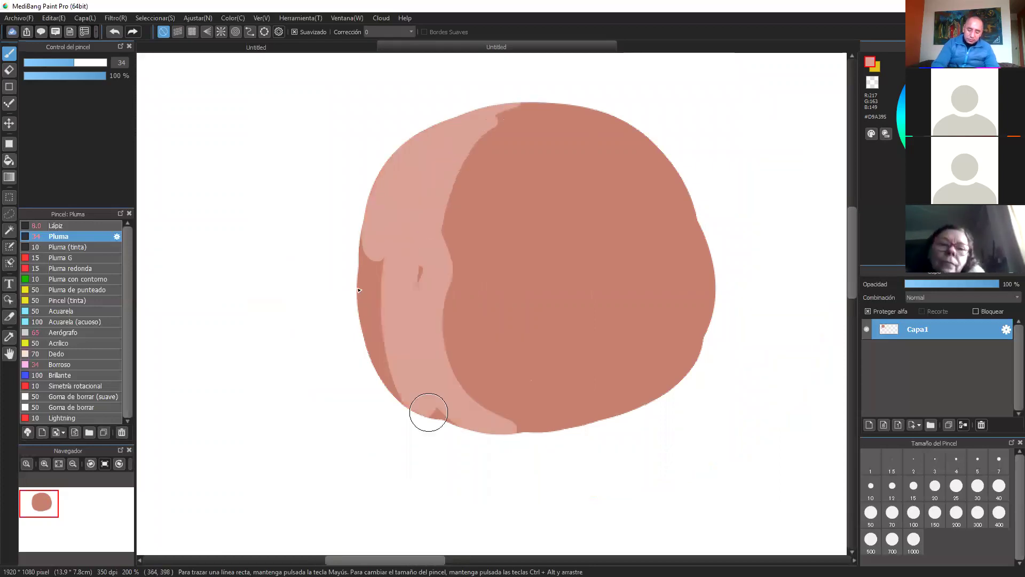
left_click_drag(374, 251, 427, 419)
left_click_drag(540, 109, 485, 130)
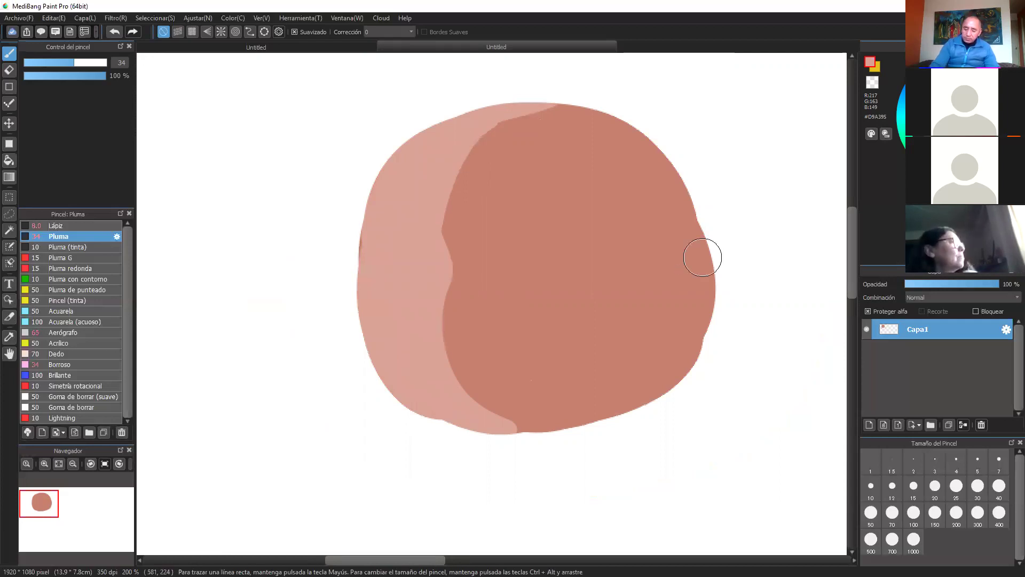
- Paint a wide shadow in dark tone #A96150 down the head's right side and along its lower edge
mouse_move(561, 107)
left_mouse_down()
mouse_move(598, 127)
mouse_move(660, 297)
left_mouse_up()
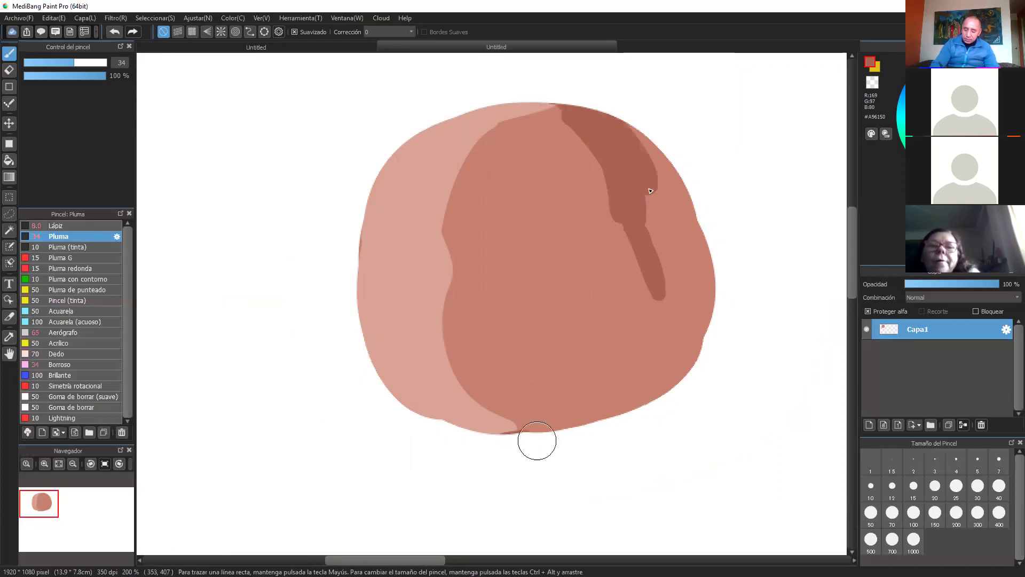
mouse_move(537, 441)
left_mouse_down()
mouse_move(658, 207)
mouse_move(655, 150)
left_mouse_up()
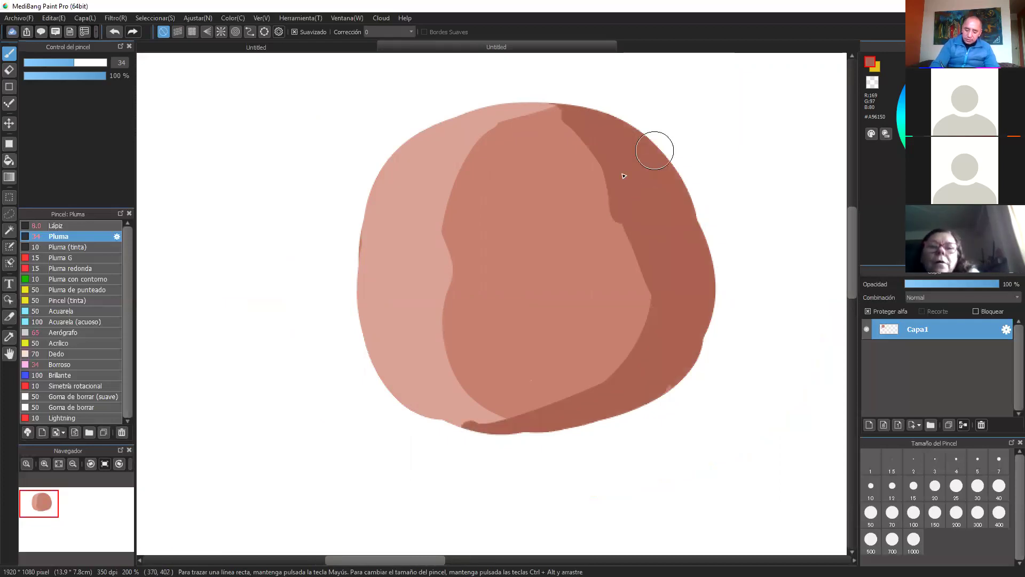
left_click_drag(625, 203, 638, 248)
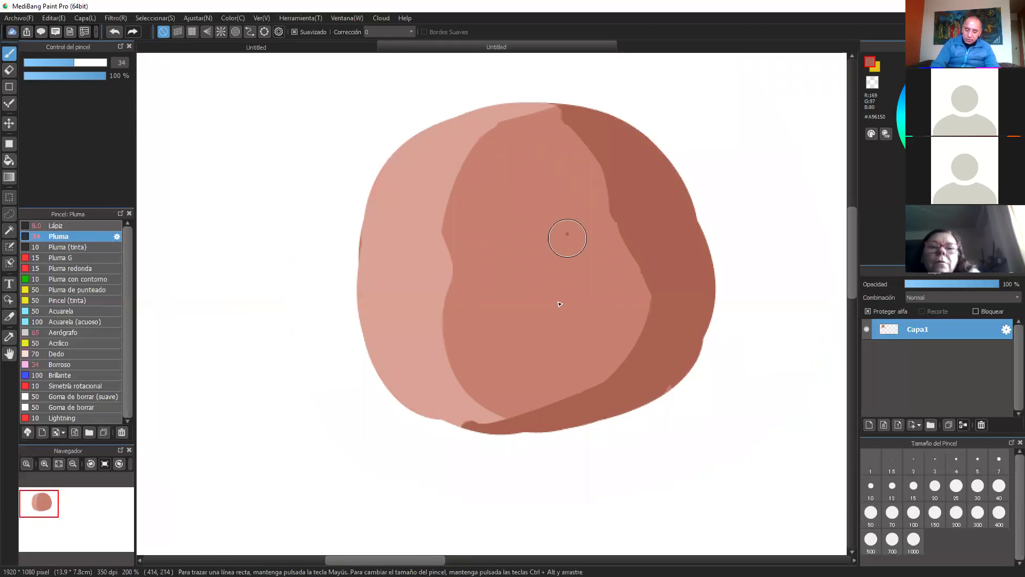
- Paint the nose shadow, the mouth line, a chin dot and both eye sockets in the dark tone #A96150
left_click_drag(567, 235, 564, 291)
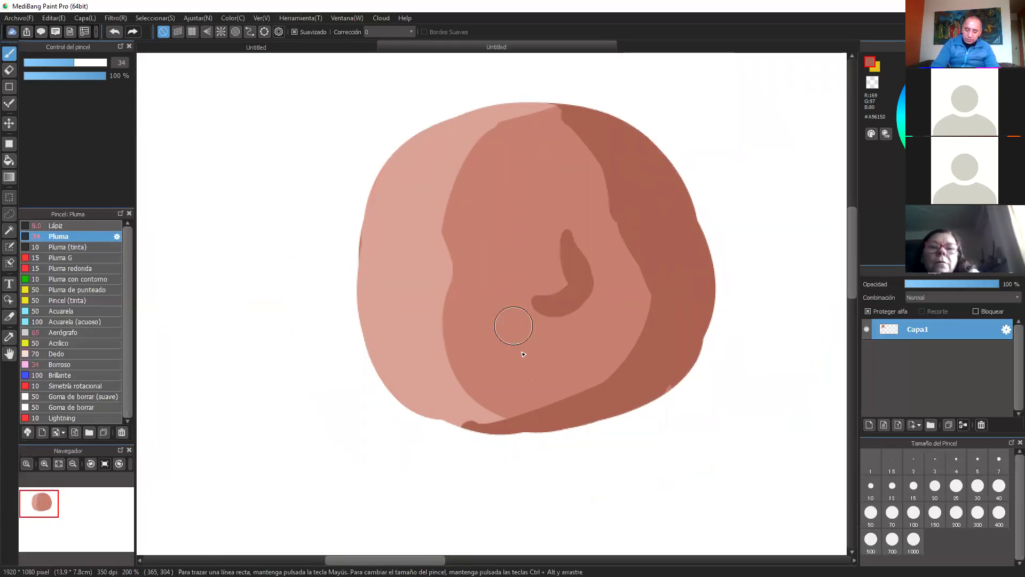
left_click(508, 345)
left_click_drag(510, 345, 601, 340)
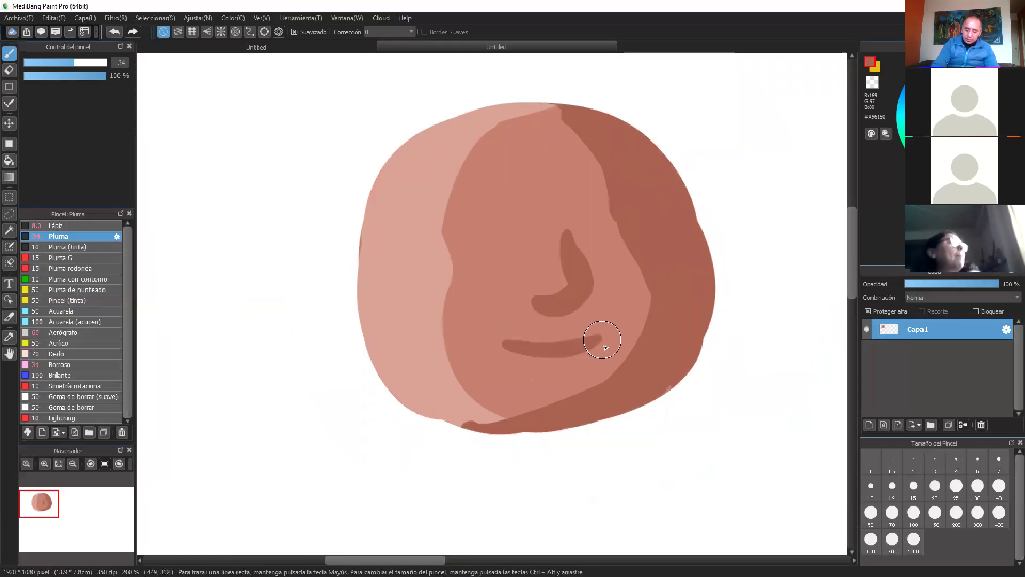
left_click(608, 342)
left_click(548, 376)
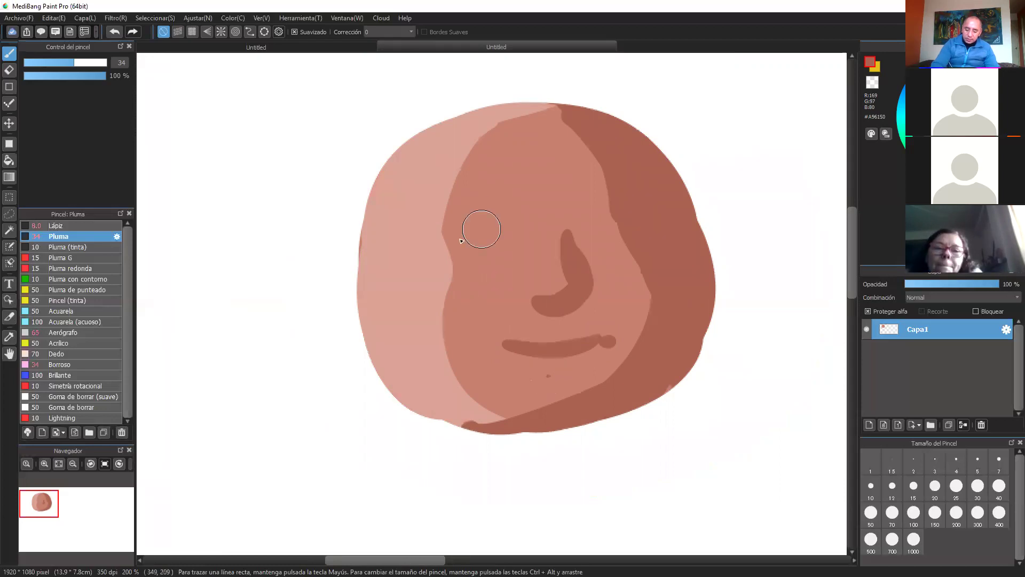
left_click_drag(481, 229, 468, 239)
left_click_drag(627, 227, 595, 246)
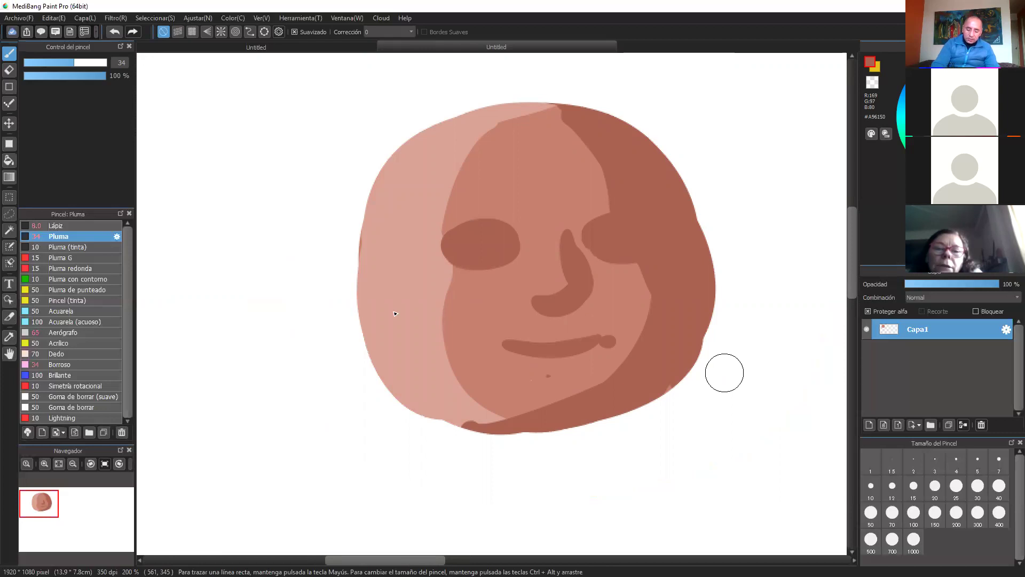
- Add highlights in light pink #ECB9AD along the left cheek and the upper-left edge of the head
left_click(373, 292, "alt")
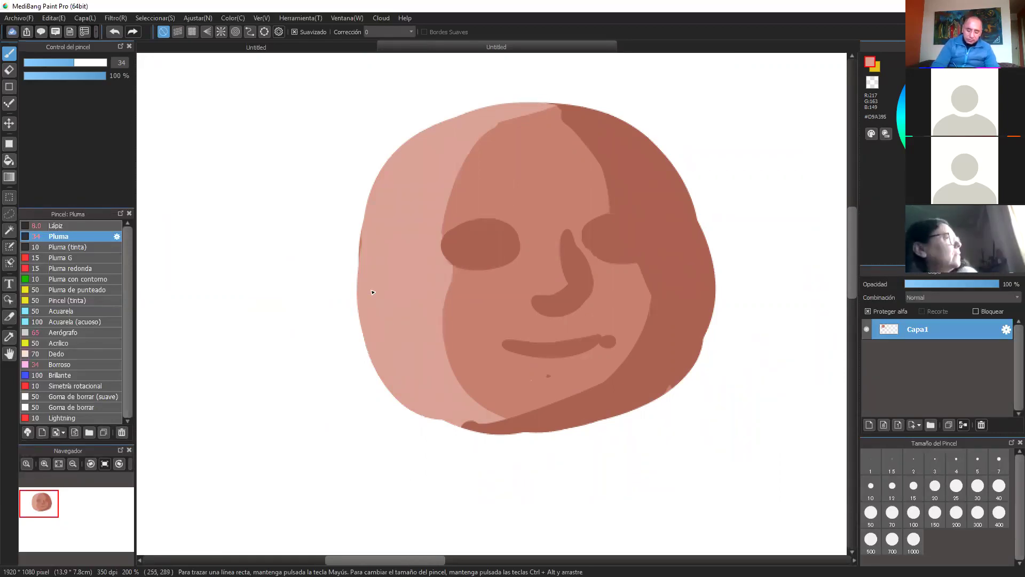
left_click_drag(398, 276, 404, 397)
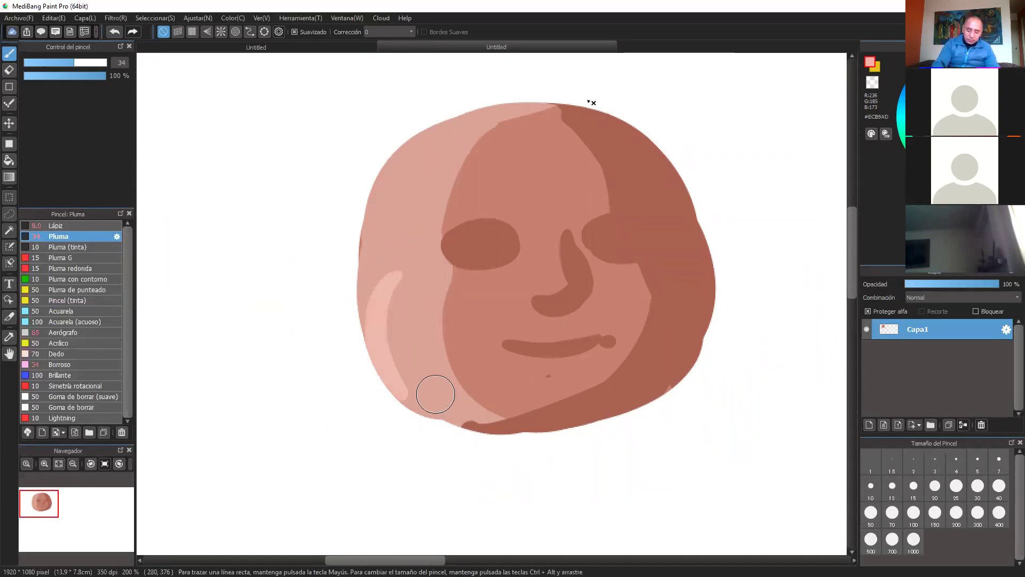
left_click_drag(380, 235, 492, 109)
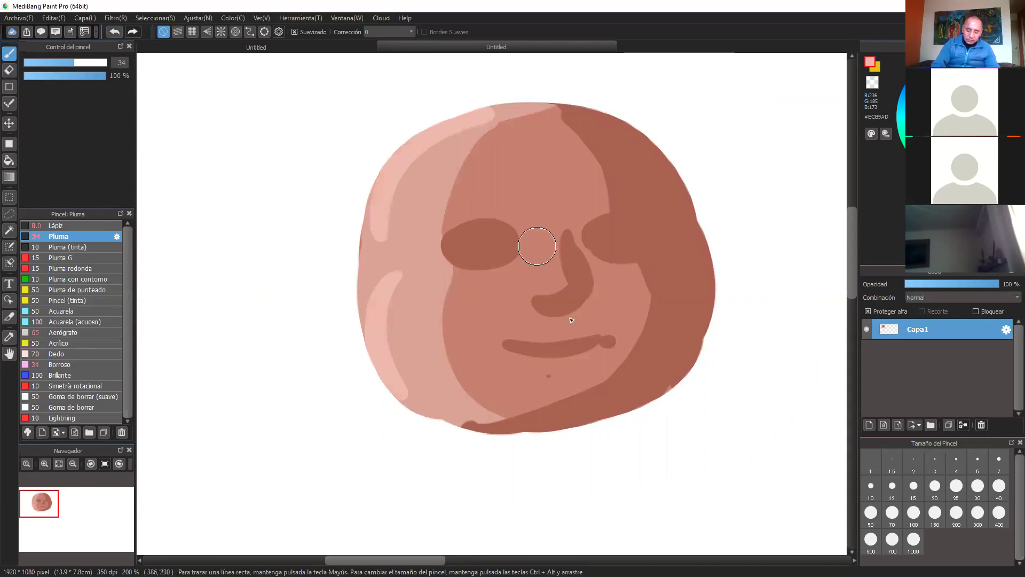
- Paint light accents in #D9A395 on the bridge of the nose and the lower lip
left_click_drag(537, 246, 541, 285)
left_click_drag(537, 247, 538, 287)
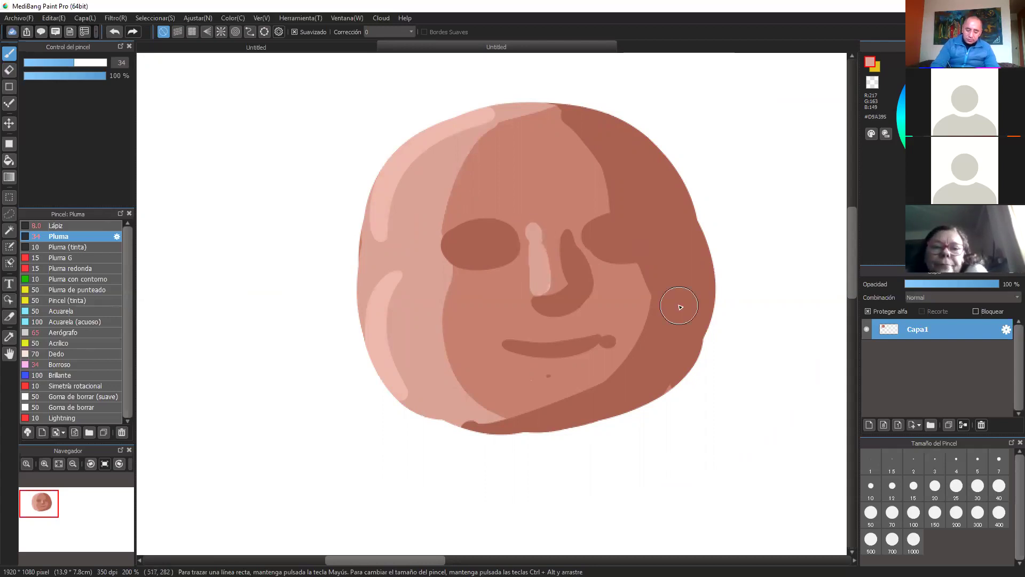
left_click_drag(536, 365, 555, 361)
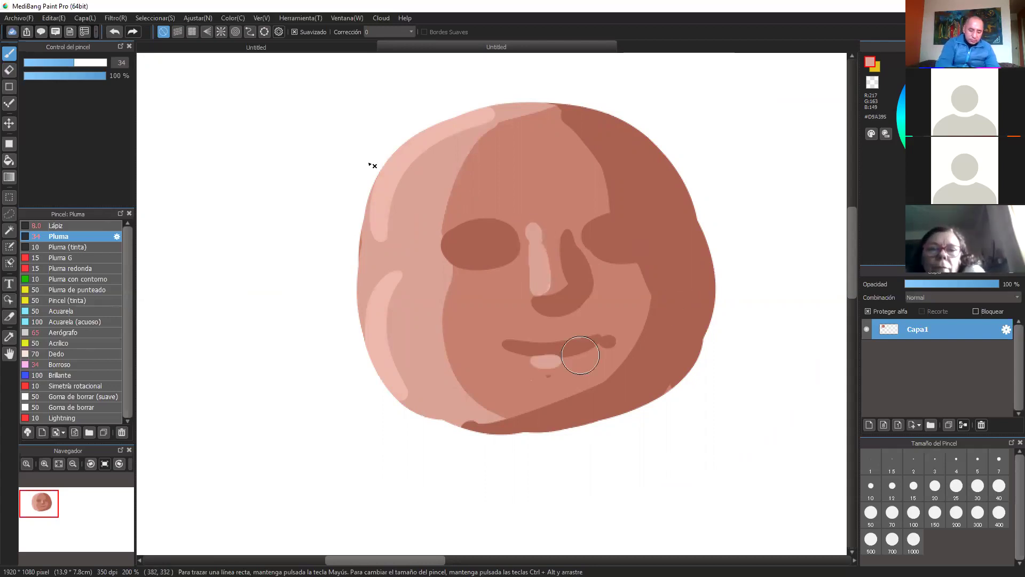
- Undo the lower-lip accent and repaint it as a thinner #D9A395 stroke with brush size 15
key("ctrl+z")
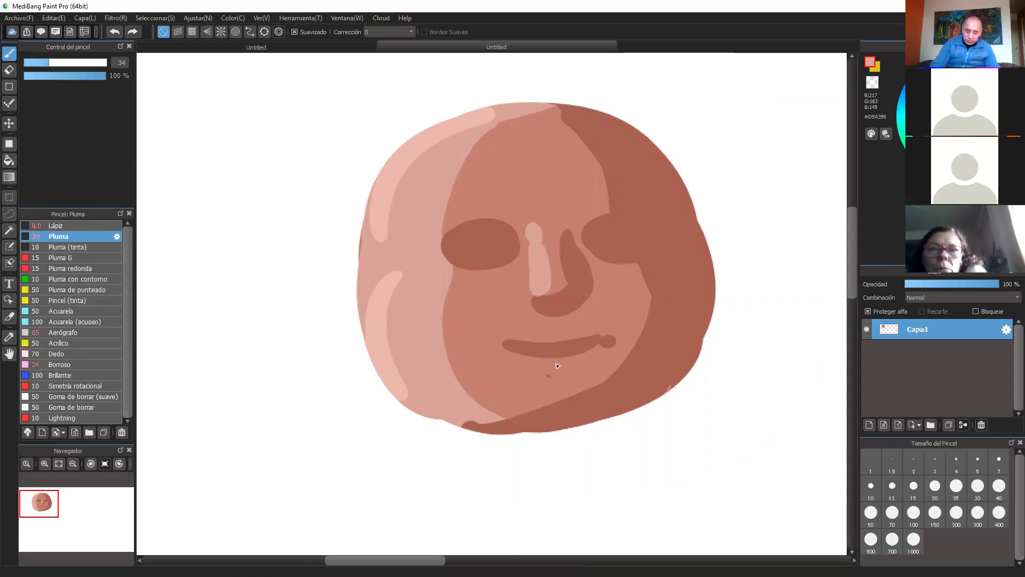
left_click_drag(534, 363, 580, 360)
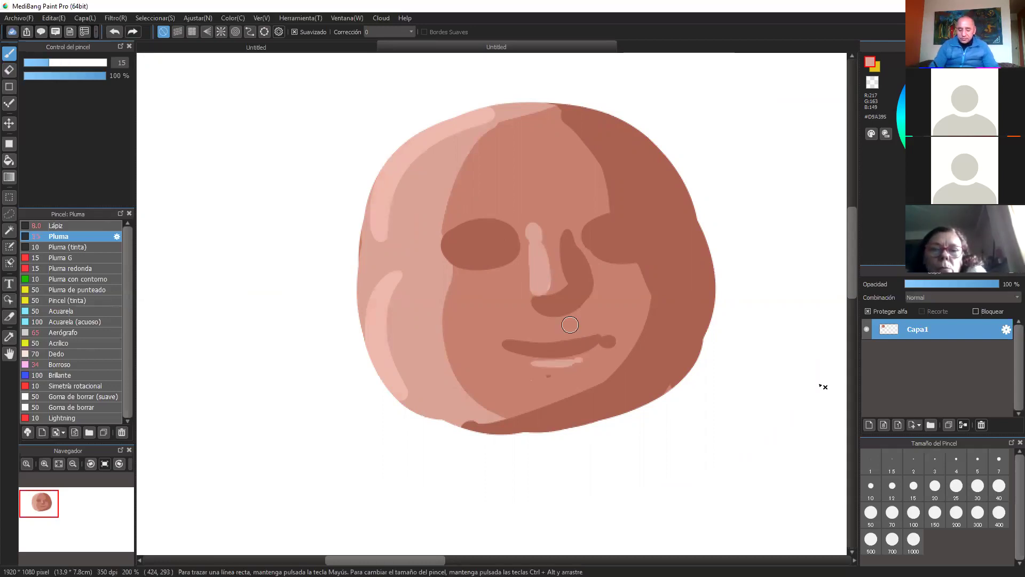
- Soften the highlight along the head's upper-left edge using the Borroso blur brush at size 48
key("ctrl+plus")
left_click_drag(745, 362, 766, 399)
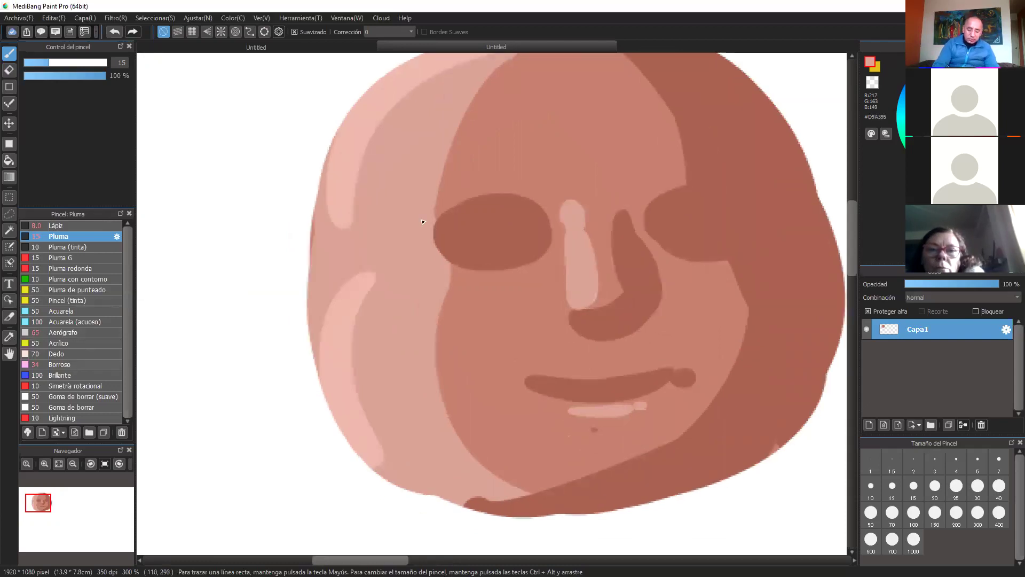
left_click(61, 365)
mouse_move(474, 219)
left_mouse_down()
mouse_move(492, 242)
mouse_move(493, 334)
left_mouse_up()
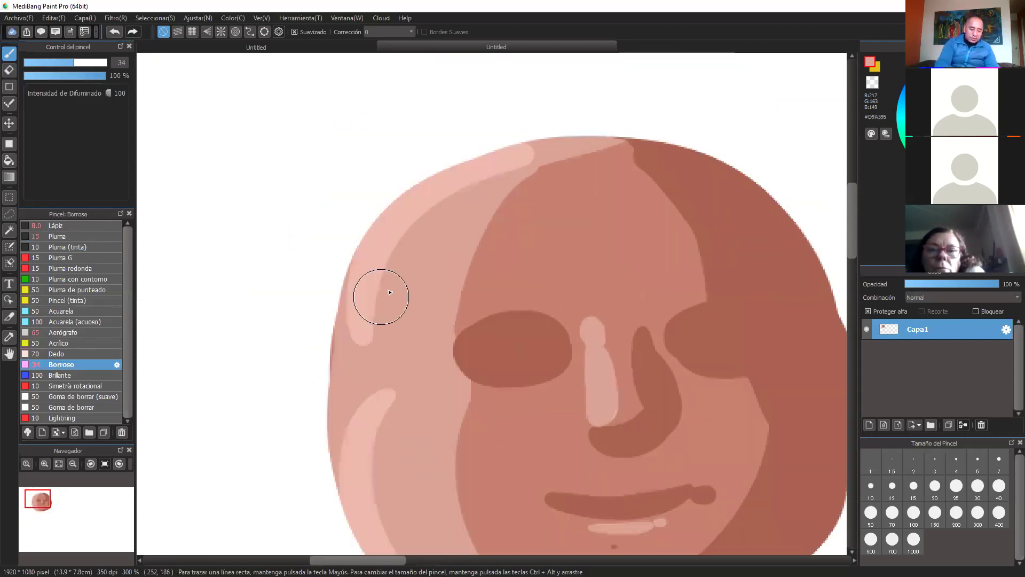
left_click(96, 62)
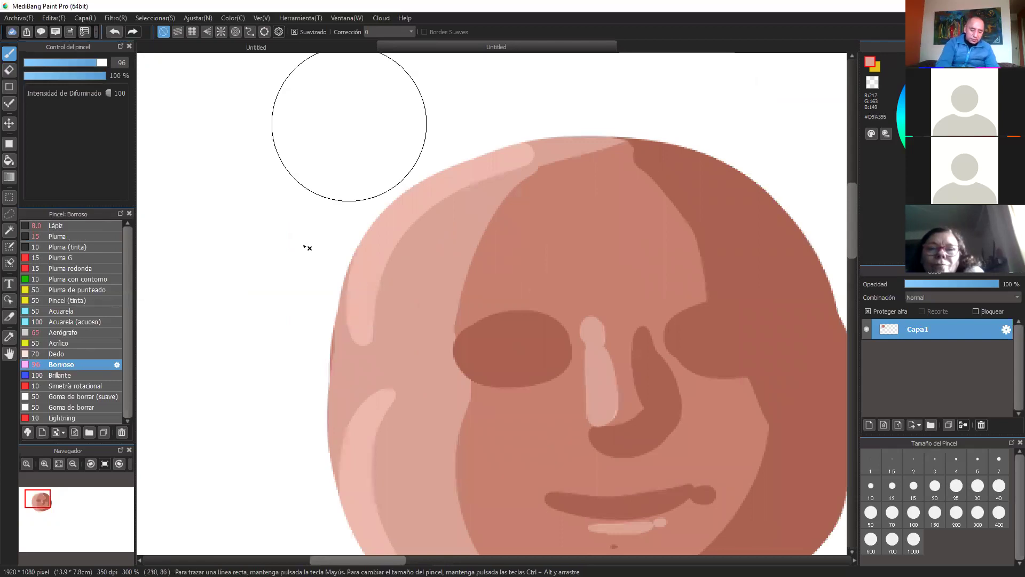
left_click_drag(408, 232, 401, 267)
left_click(85, 62)
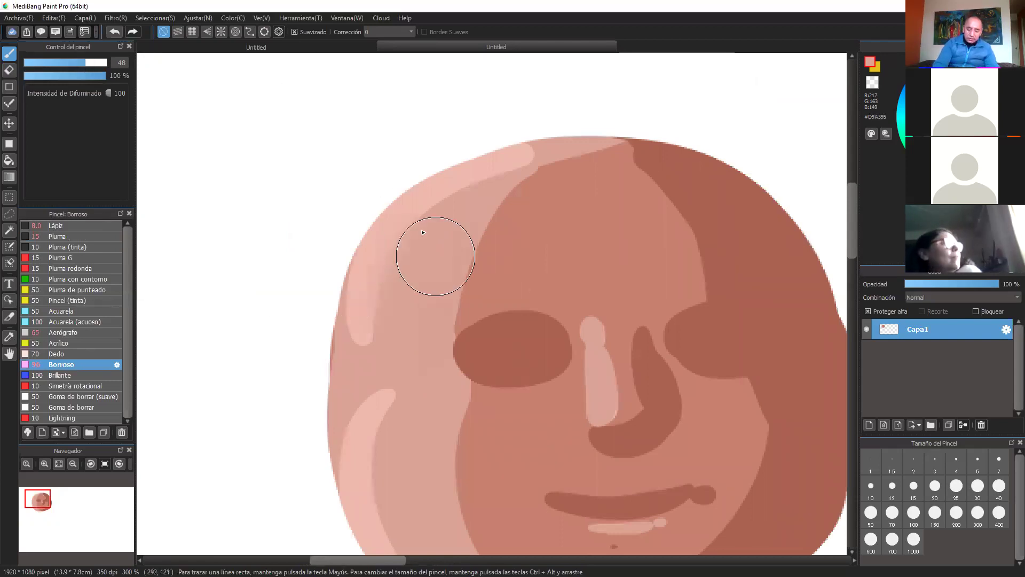
mouse_move(580, 148)
left_mouse_down()
mouse_move(434, 208)
mouse_move(456, 207)
mouse_move(347, 354)
left_mouse_up()
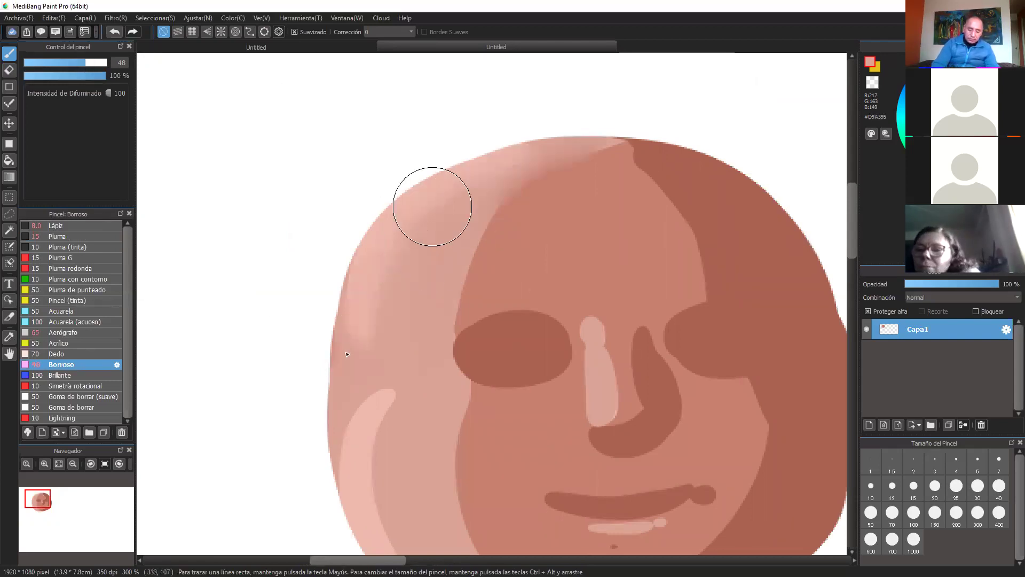
- Blur the left cheek highlight into the surrounding skin tone with the size 48 Borroso brush
left_click_drag(449, 282, 445, 219)
left_click_drag(375, 340, 381, 280)
left_click_drag(380, 280, 389, 394)
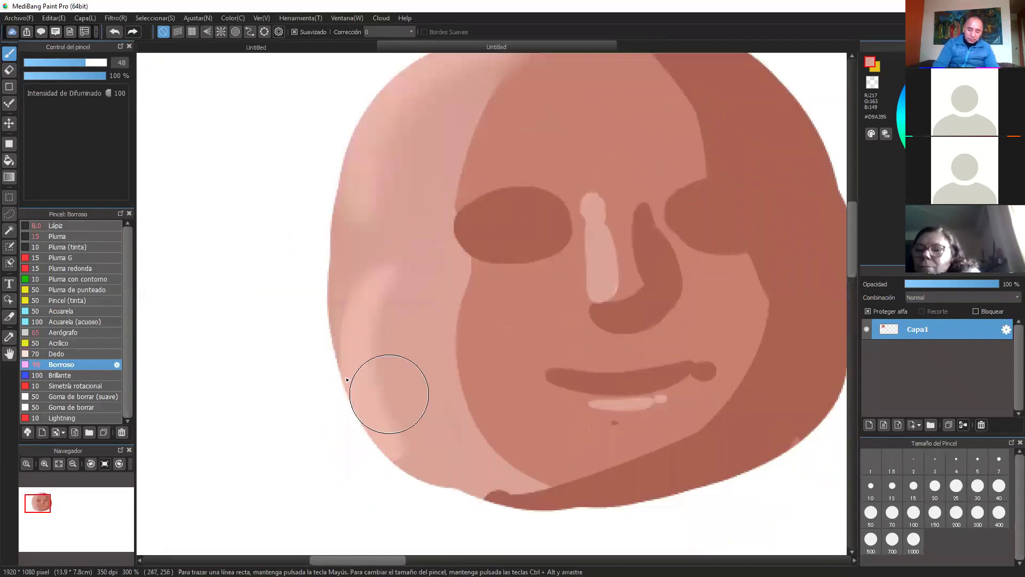
left_click_drag(339, 212, 361, 237)
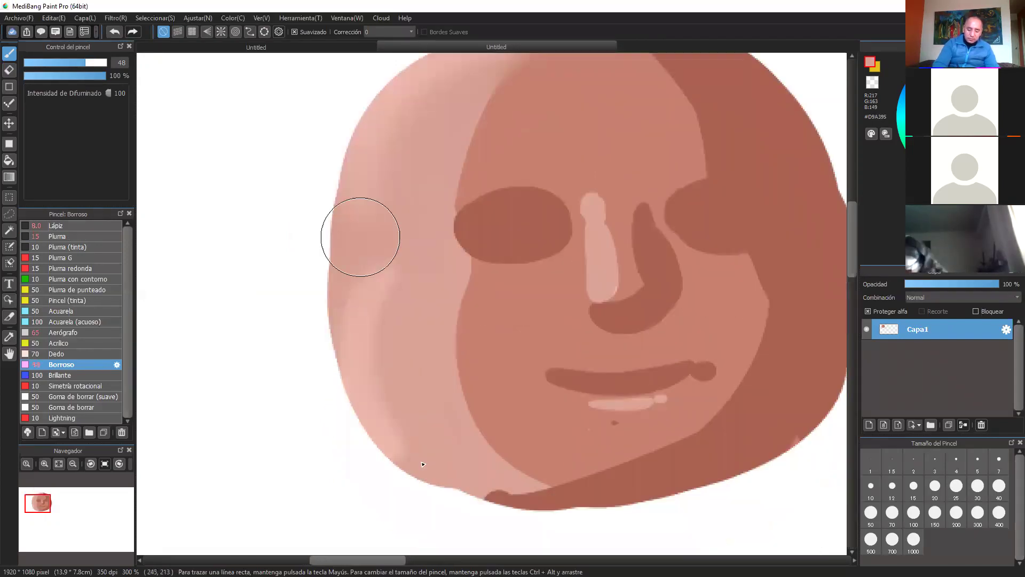
- Blend the light and dark tone borders across the forehead with the Borroso brush at size 48, increasing it to 119
key("space")
left_click_drag(499, 206, 495, 301)
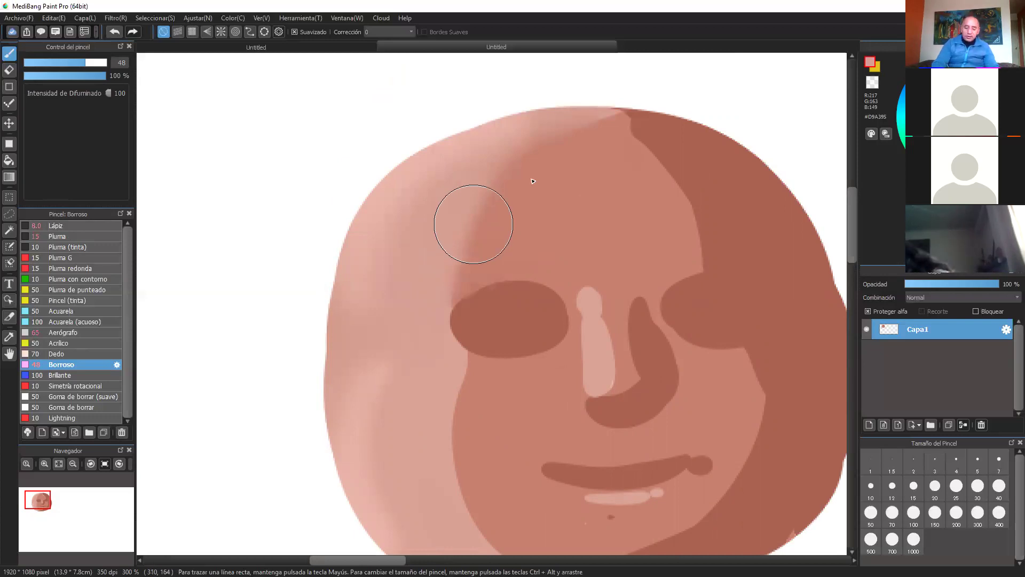
left_click_drag(630, 119, 725, 228)
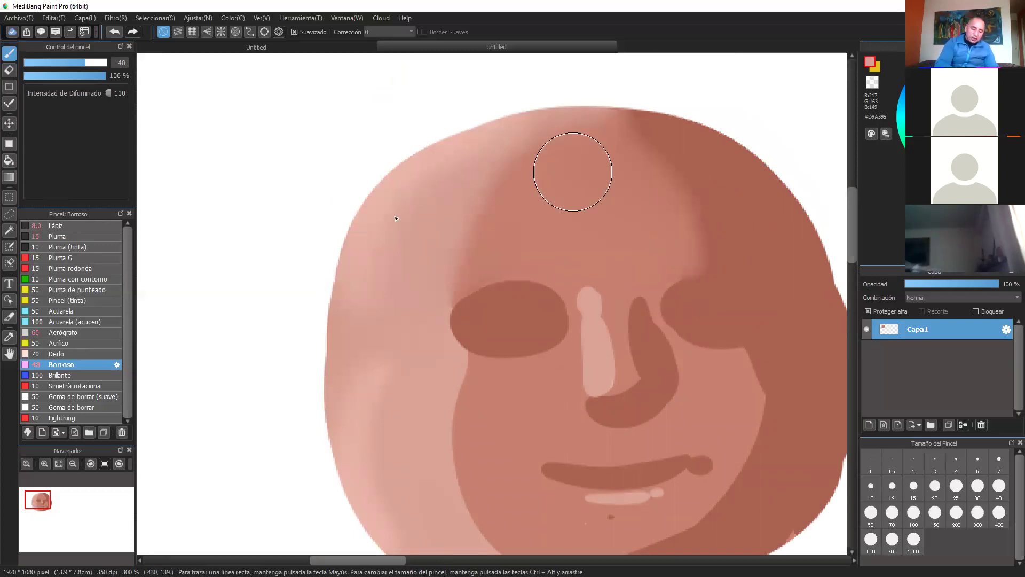
left_click(99, 65)
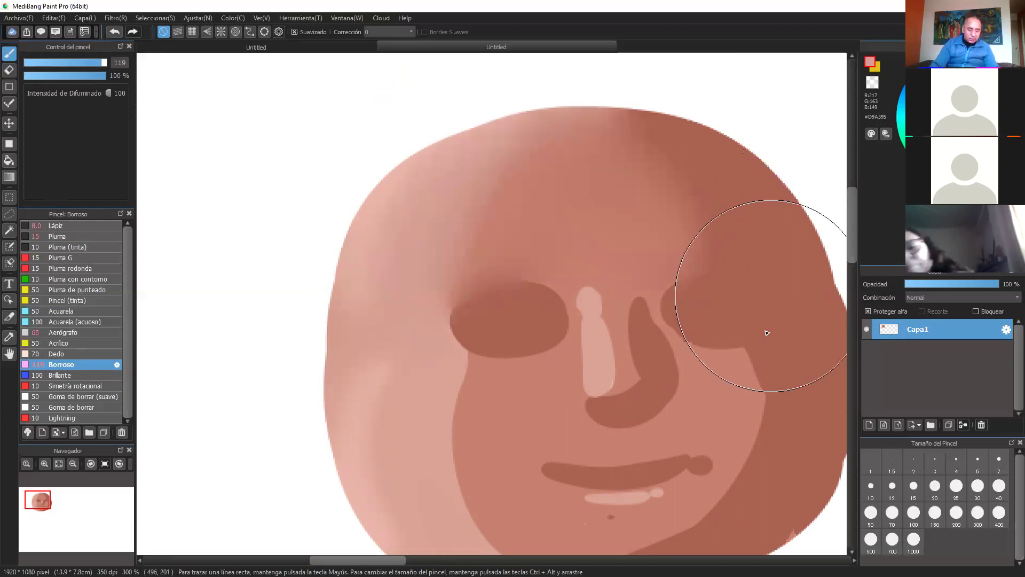
left_click_drag(772, 296, 763, 193)
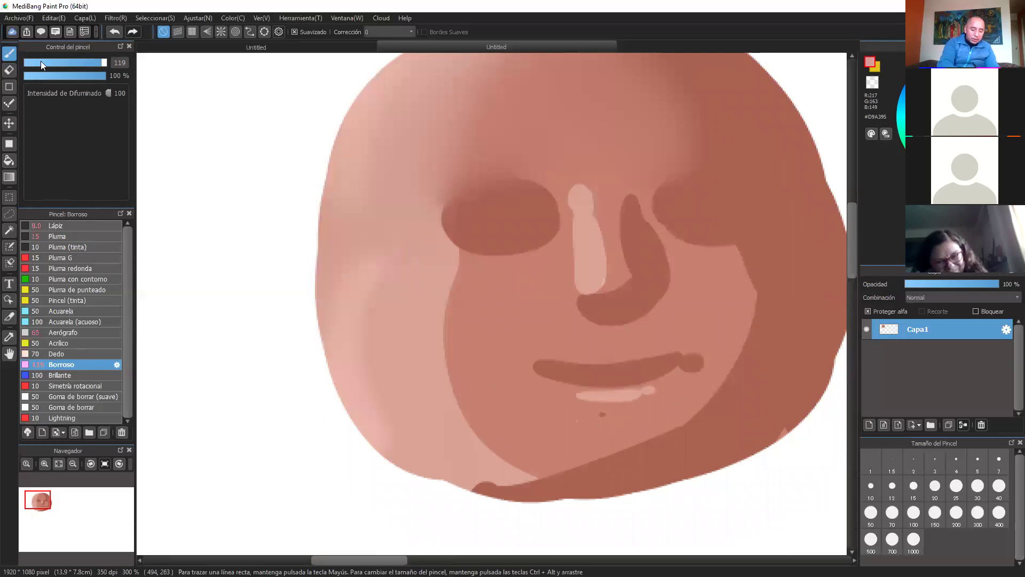
scroll(472, 198, "up", 1)
- Soften the nose highlight and shadow, the mouth line and the lower-lip accent with the Borroso brush at size 22
left_click(60, 62)
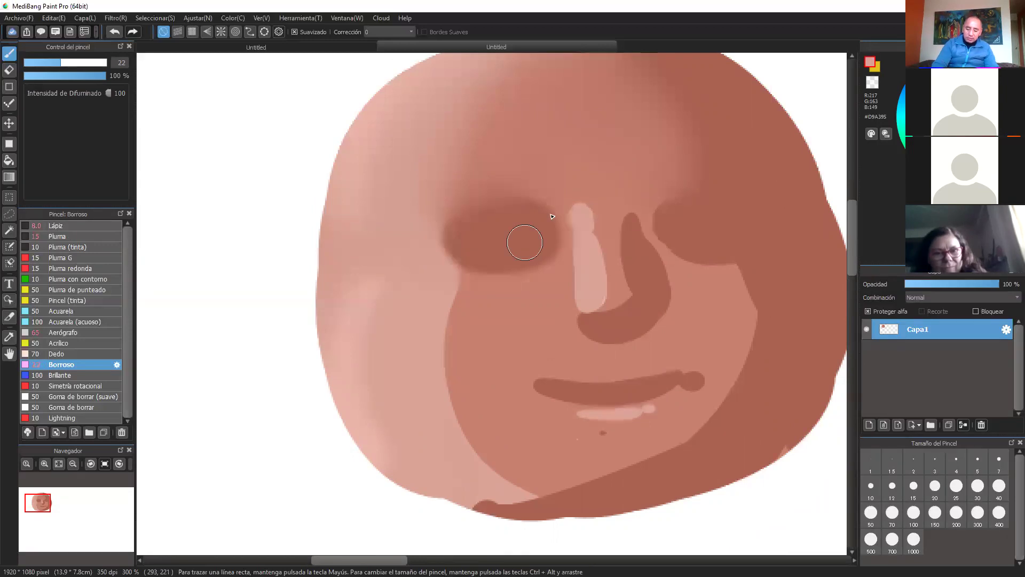
left_click_drag(584, 199, 604, 296)
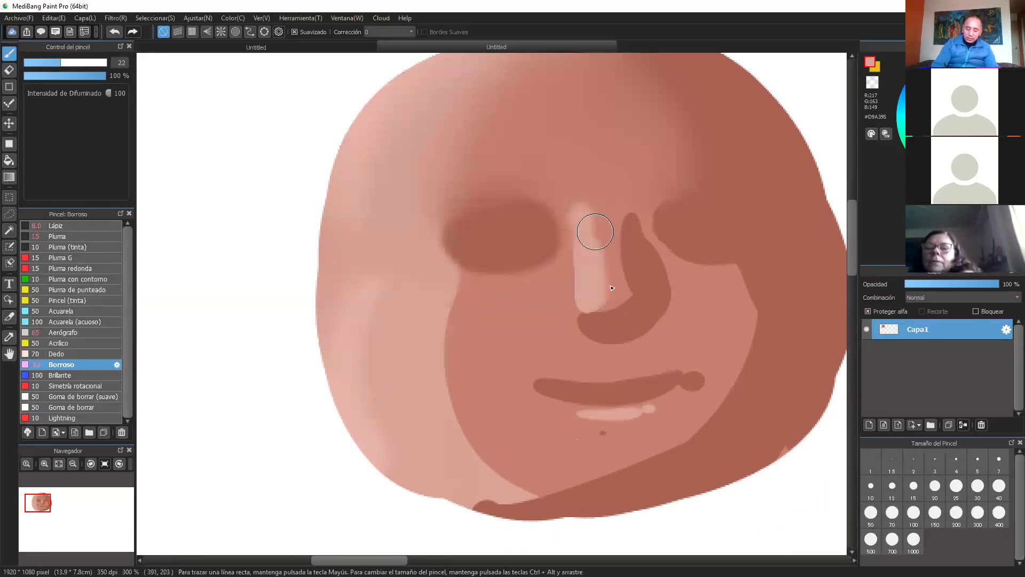
left_click_drag(631, 220, 619, 316)
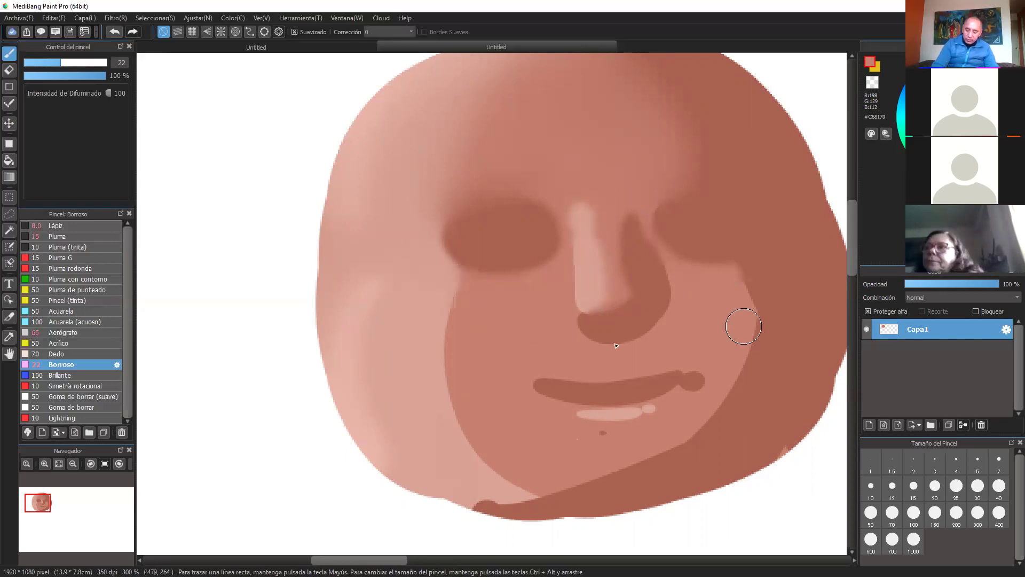
scroll(578, 339, "down", 2)
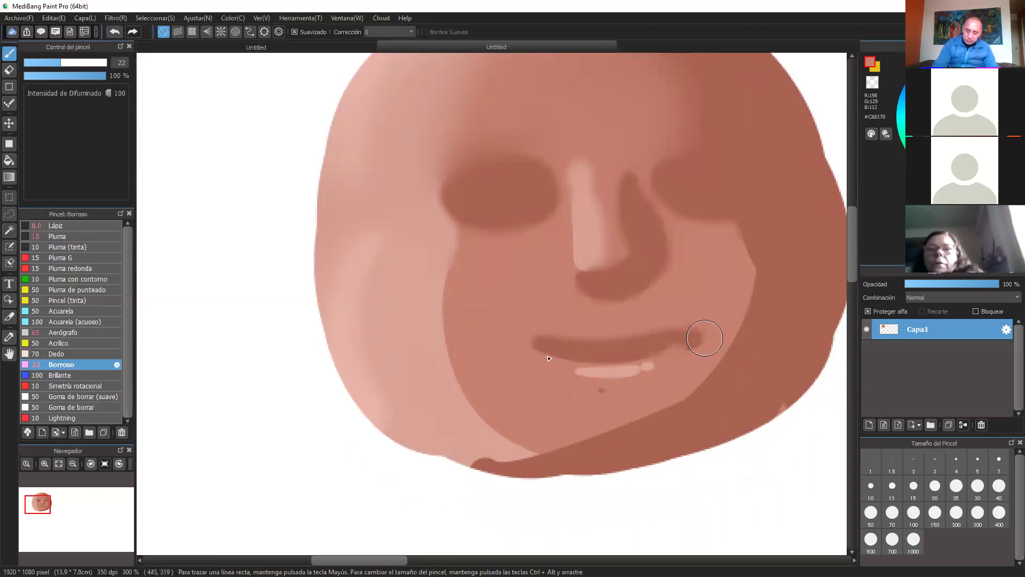
mouse_move(705, 338)
left_mouse_down()
mouse_move(646, 368)
mouse_move(667, 362)
left_mouse_up()
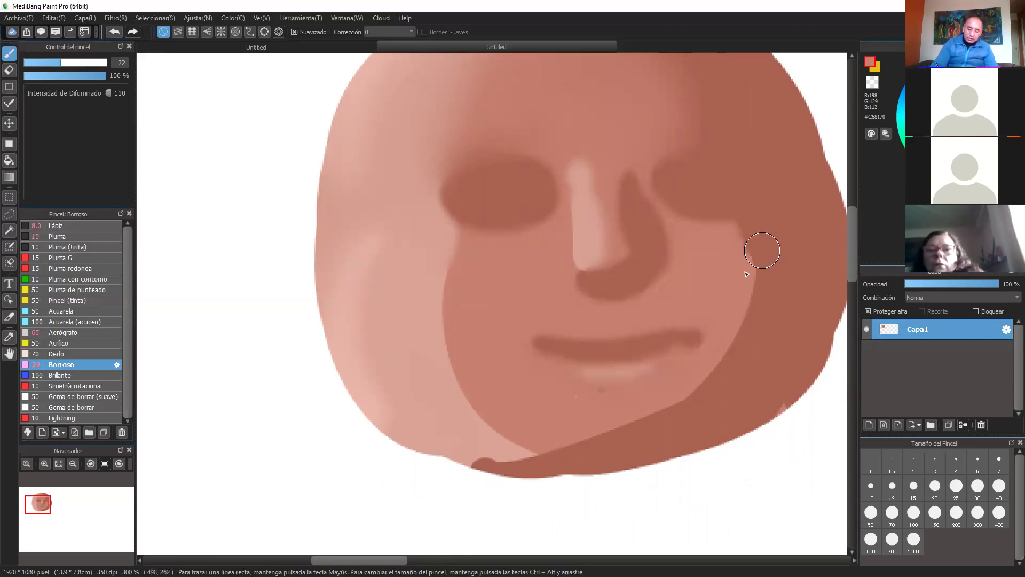
- Blend the tone borders along the left cheek, chin and right cheek with the Borroso brush at size 99
left_click(98, 62)
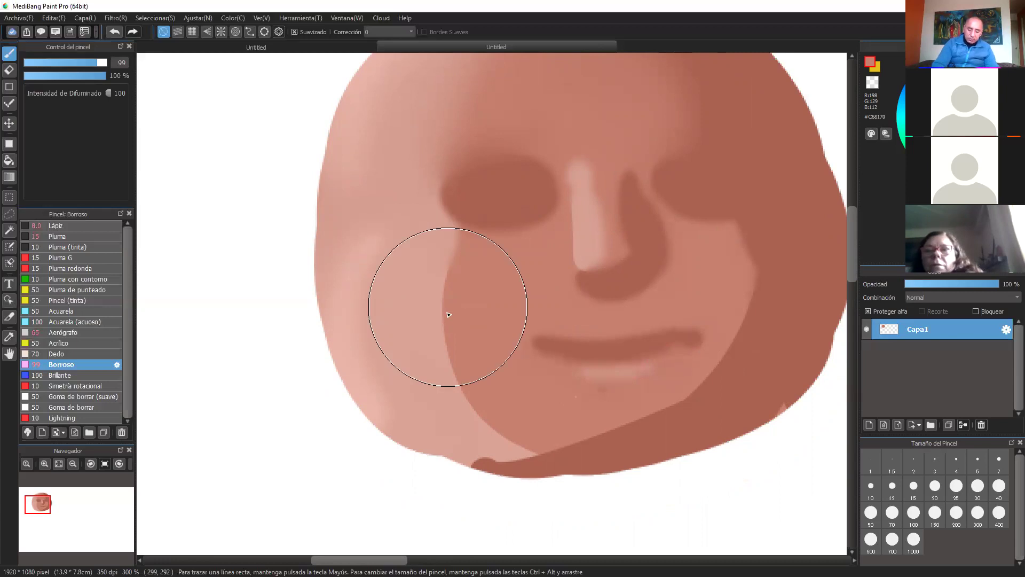
left_click_drag(444, 327, 449, 284)
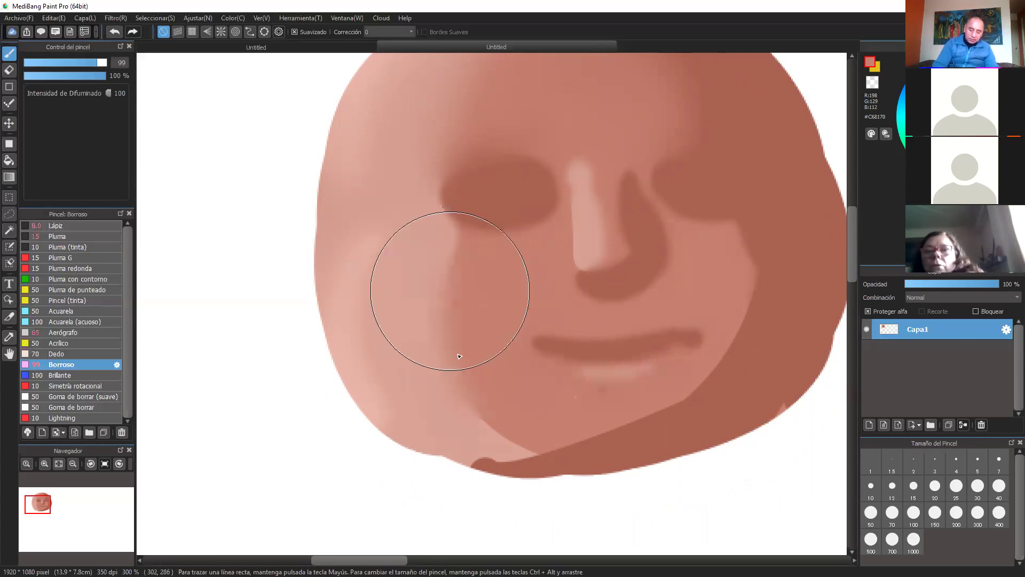
left_click_drag(420, 314, 433, 340)
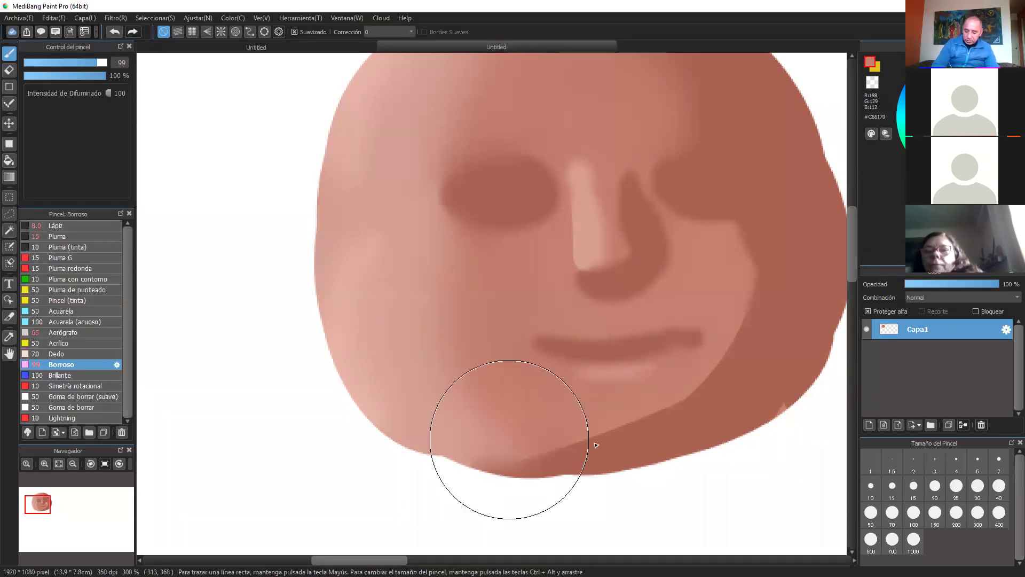
left_click_drag(596, 444, 667, 411)
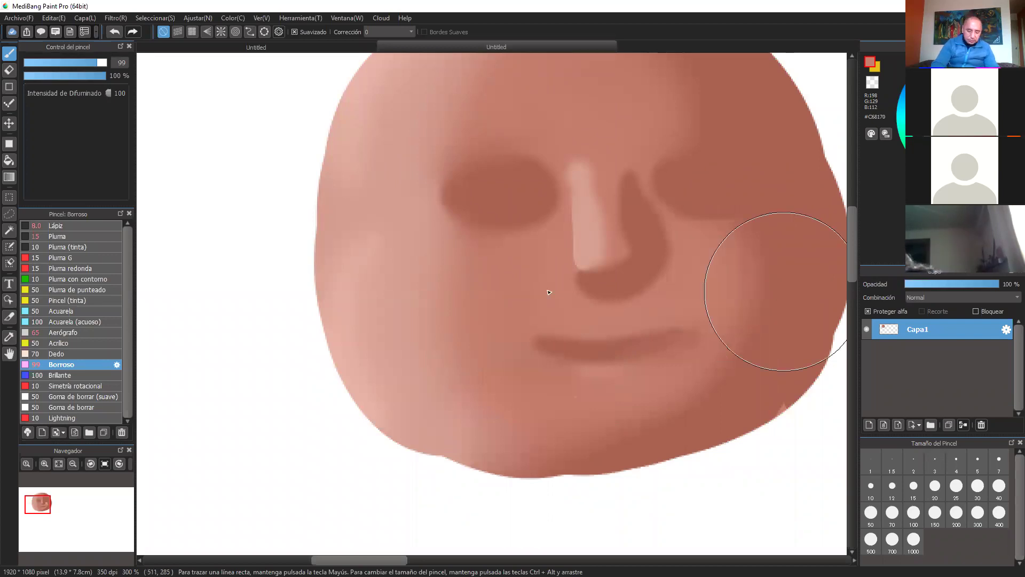
- Soften the edges of the eye sockets and nose with the Borroso brush, reducing its size to 58 and 44
mouse_move(543, 189)
left_mouse_down()
mouse_move(518, 286)
mouse_move(501, 272)
left_mouse_up()
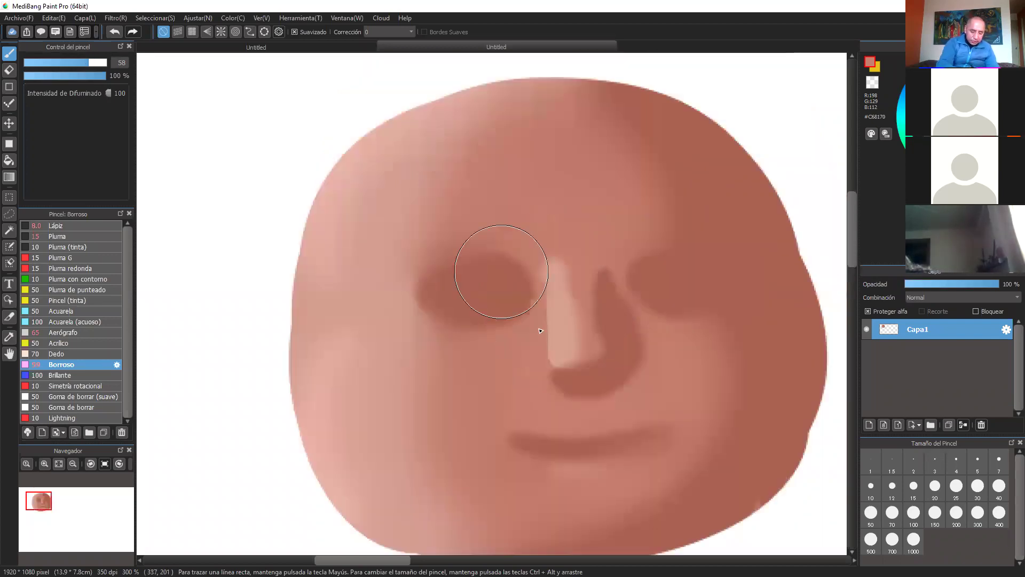
left_click_drag(552, 333, 552, 287)
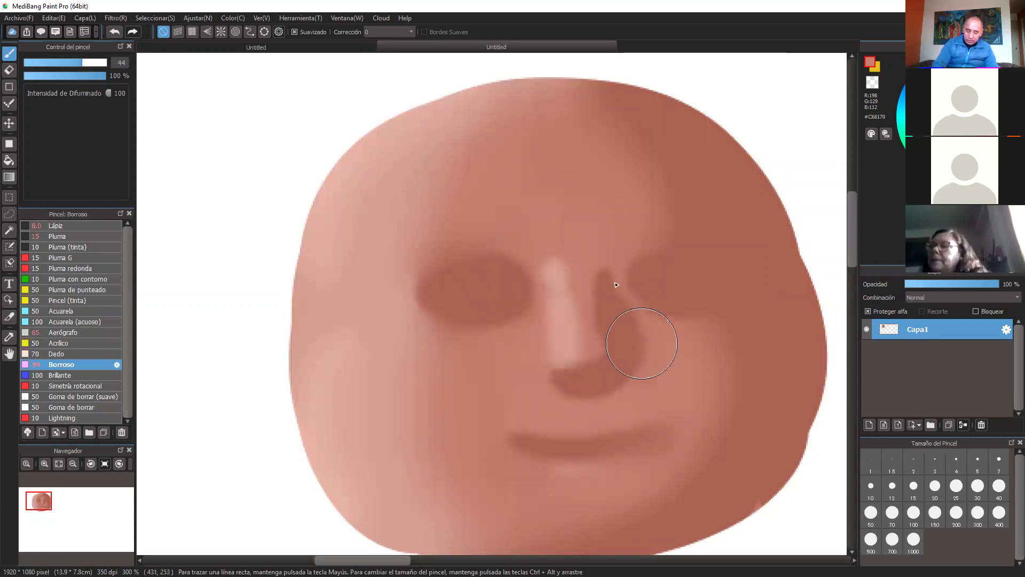
left_click_drag(642, 343, 661, 369)
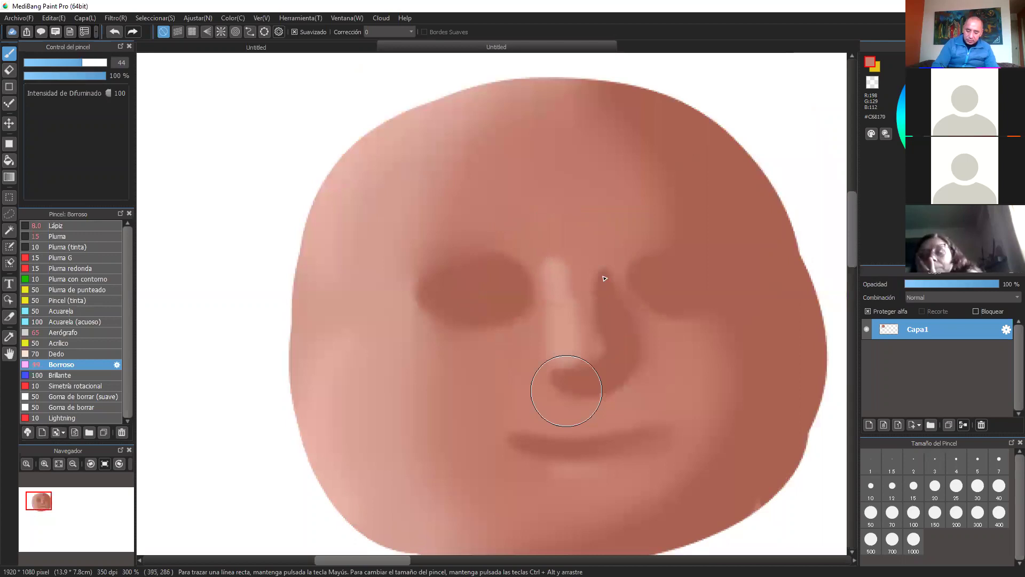
left_click_drag(774, 417, 781, 351)
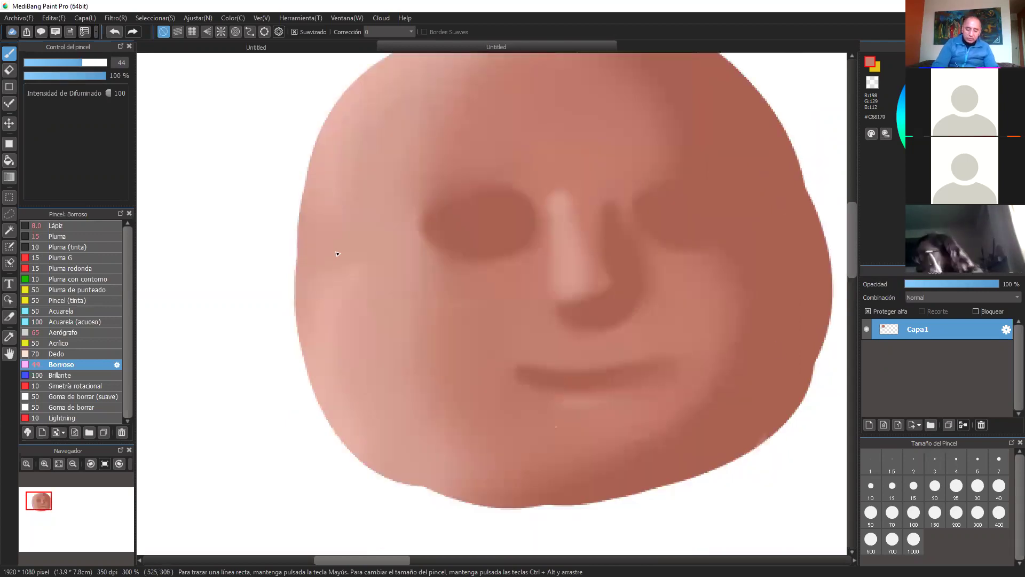
key("ctrl+minus")
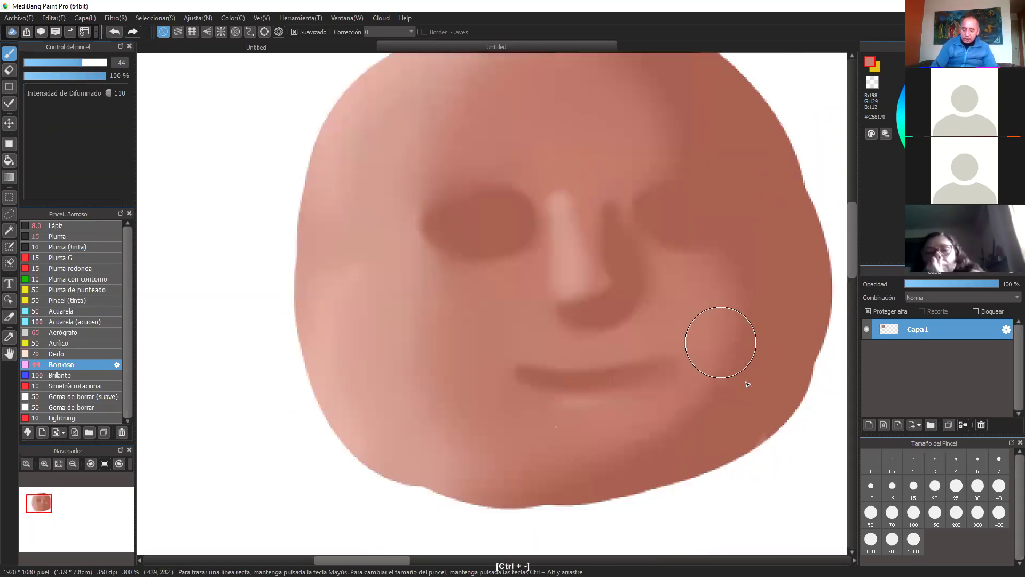
left_click_drag(759, 365, 708, 331)
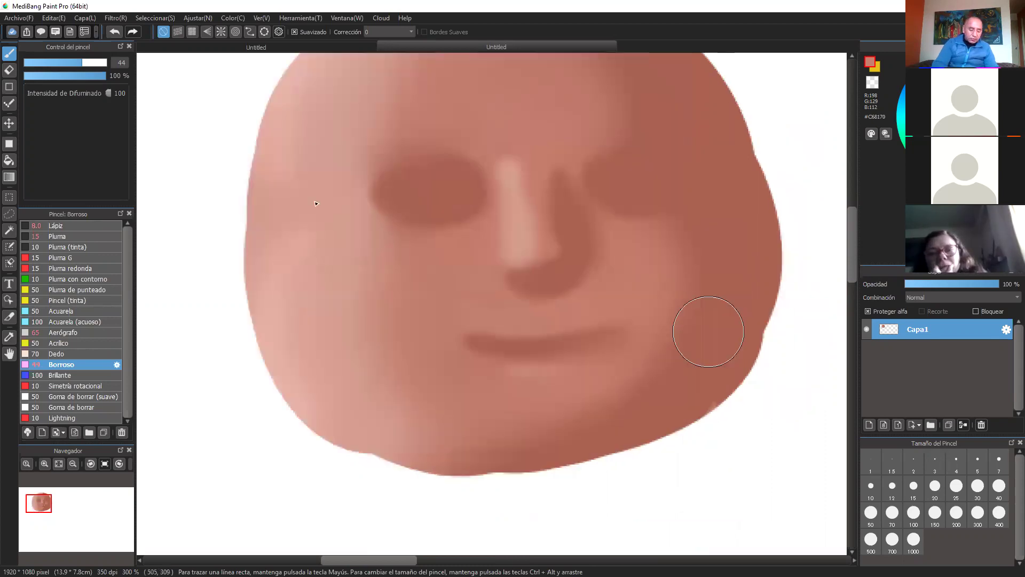
- Darken the shadow under the nose and around its right nostril with the Aerógrafo in dark brown #8E4839 at size 11.1
left_click(74, 331)
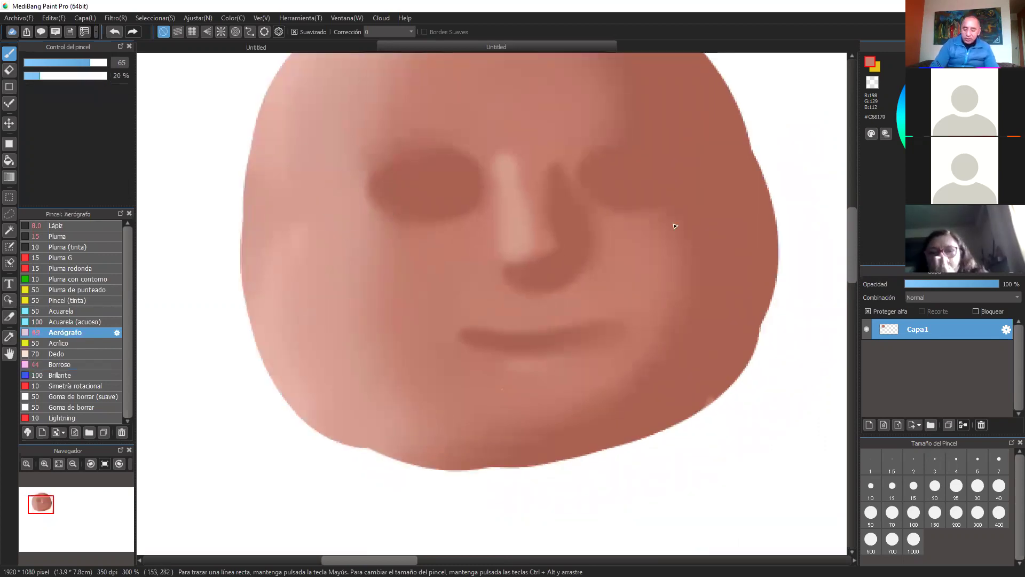
left_click_drag(677, 212, 690, 268)
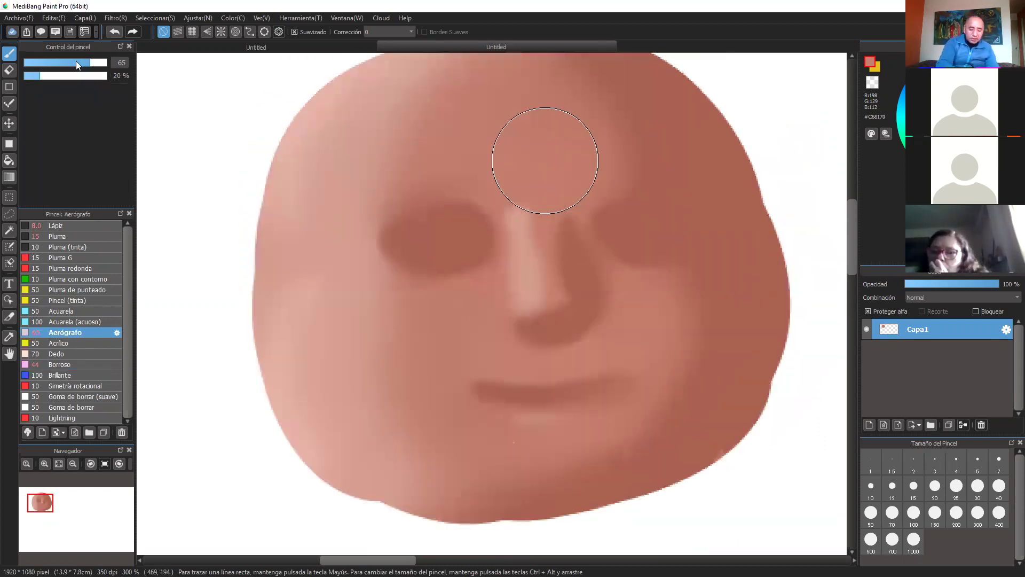
left_click(77, 62)
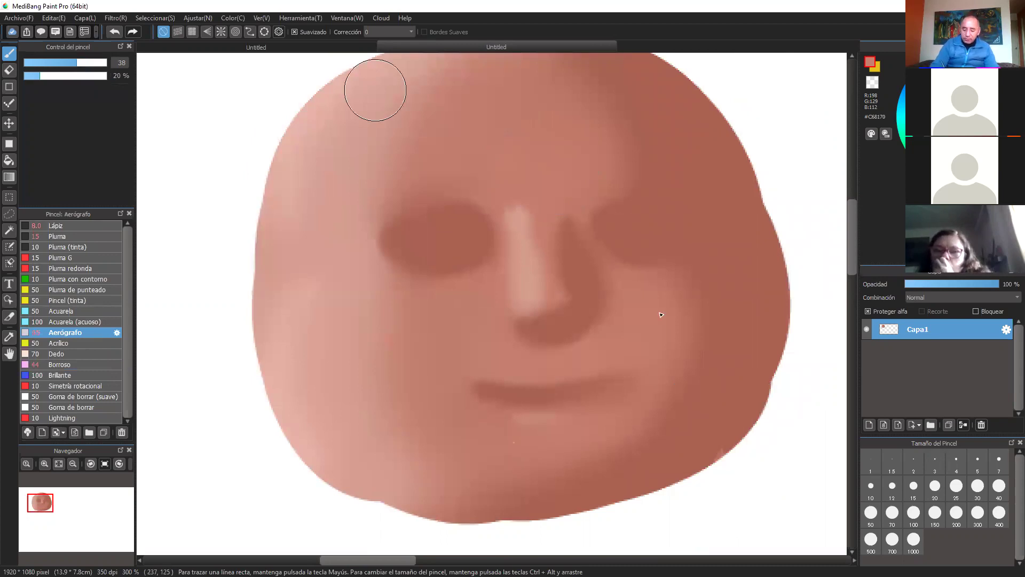
key("ctrl+plus")
left_click_drag(640, 382, 615, 402)
key("ctrl+plus")
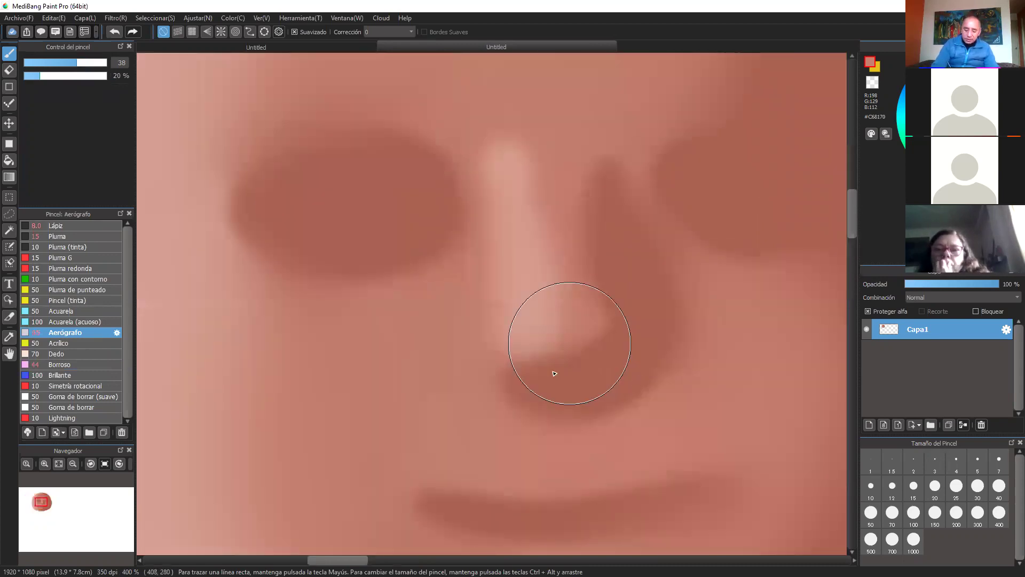
key("ctrl+plus")
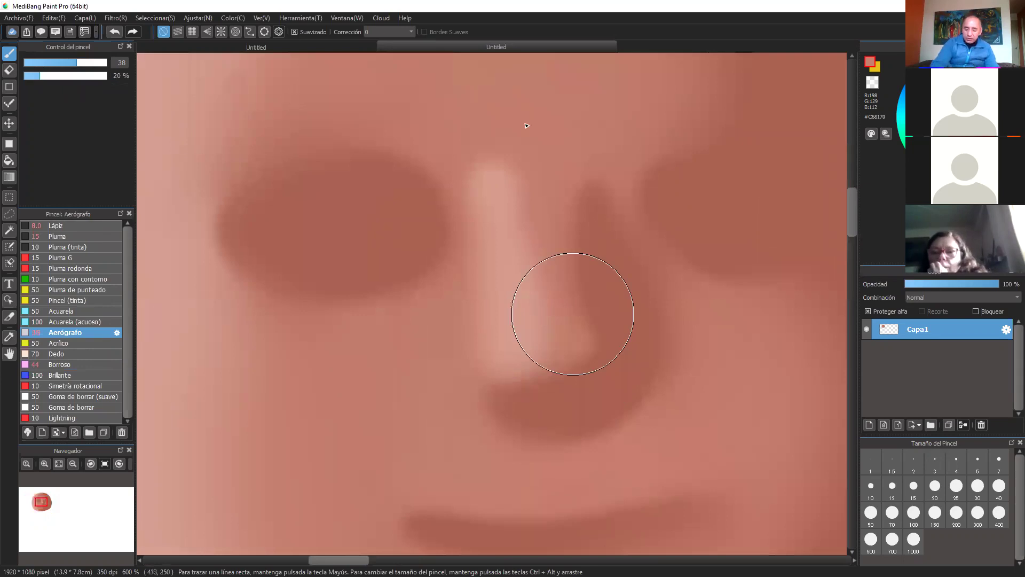
left_click(61, 63)
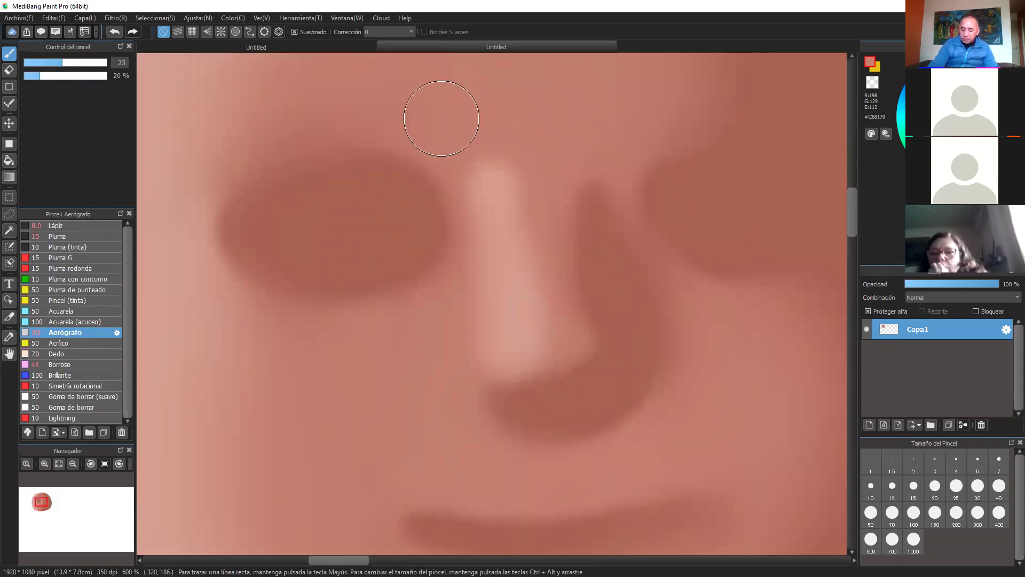
left_click(576, 402, "alt")
left_click(969, 111)
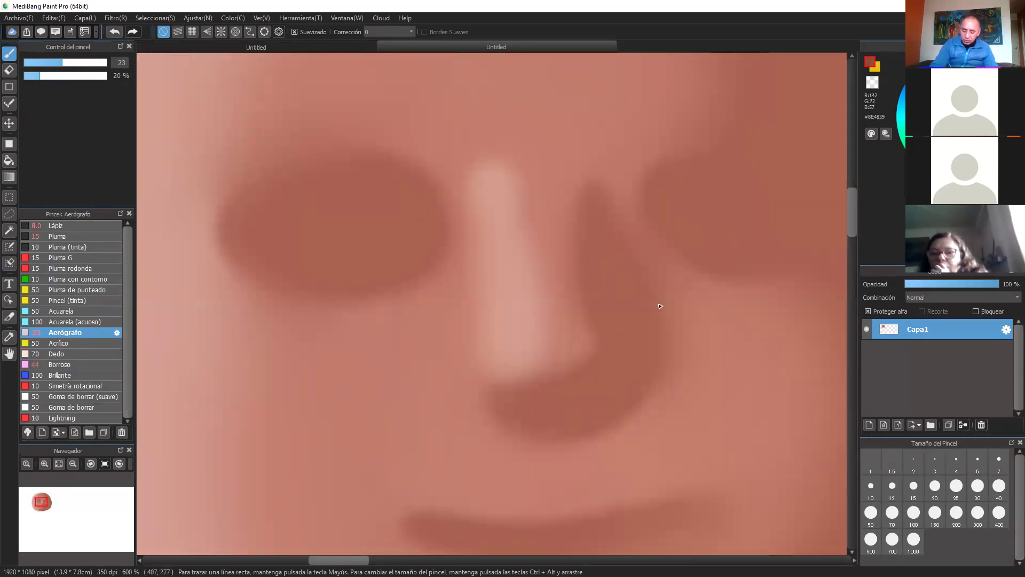
mouse_move(513, 394)
left_mouse_down()
mouse_move(557, 402)
mouse_move(542, 414)
left_mouse_up()
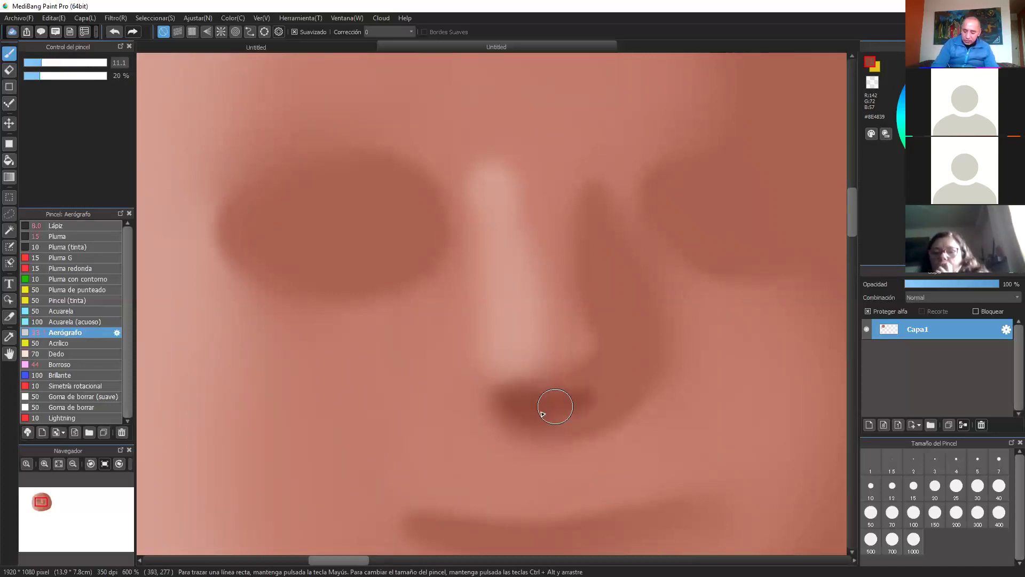
mouse_move(617, 392)
left_mouse_down()
mouse_move(615, 400)
mouse_move(610, 311)
mouse_move(627, 375)
left_mouse_up()
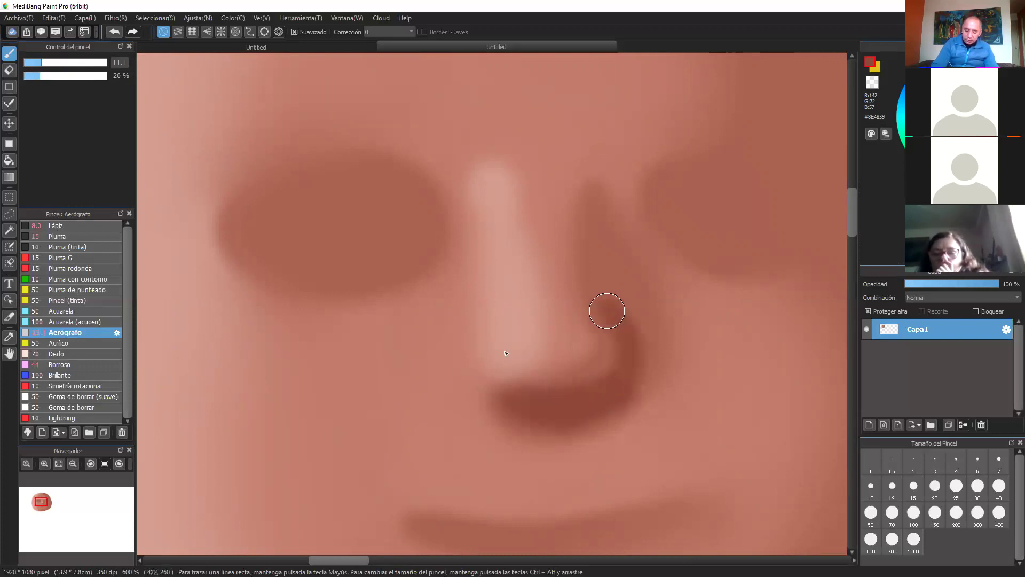
- Try to brighten the lower edge of the nose with the Aerógrafo in light skin tone #D49D8F
left_click(483, 378, "alt")
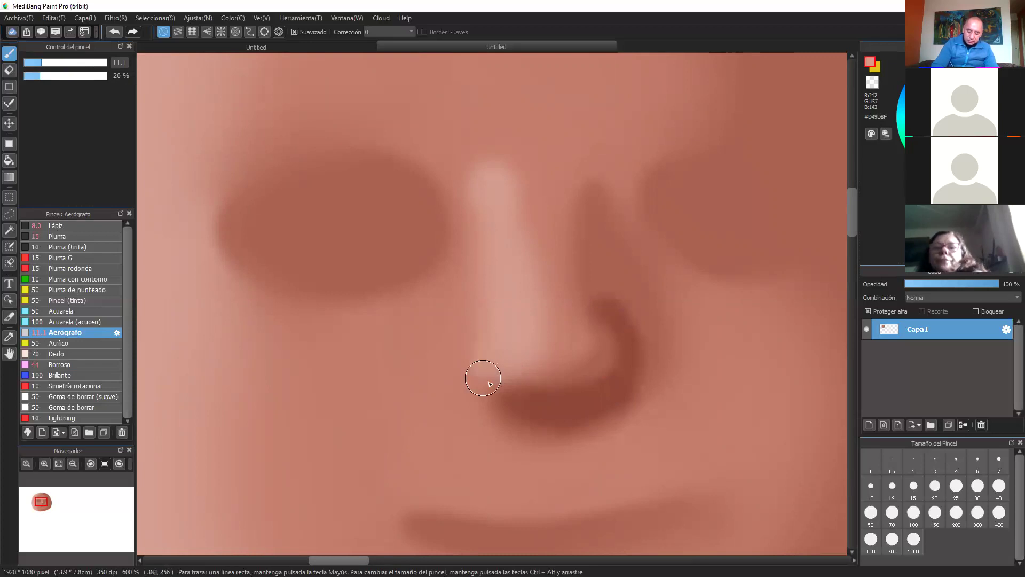
mouse_move(483, 378)
left_mouse_down()
mouse_move(480, 366)
mouse_move(481, 382)
mouse_move(564, 381)
left_mouse_up()
scroll(715, 267, "down", 3)
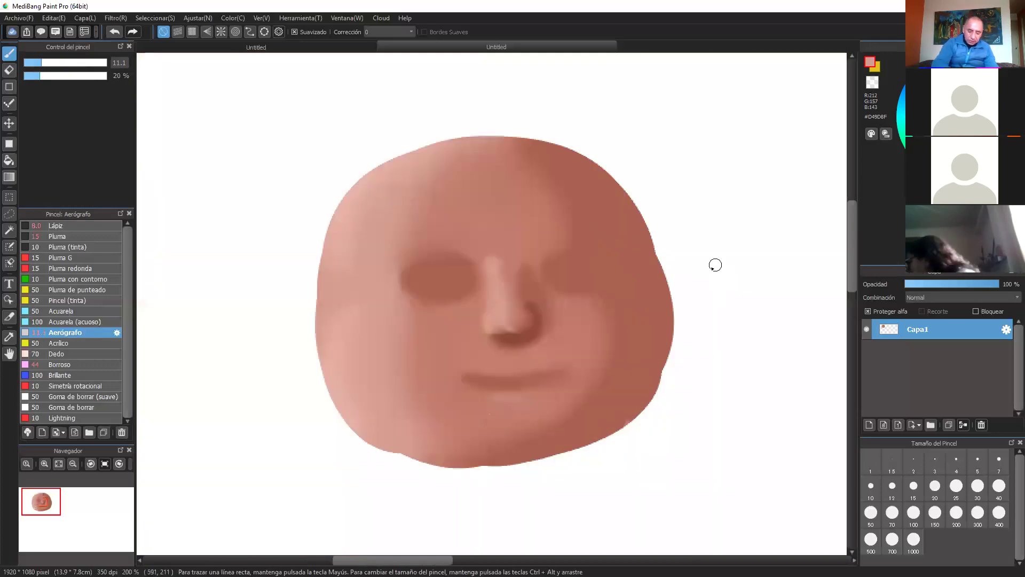
scroll(188, 56, "up", 2)
left_click(113, 30)
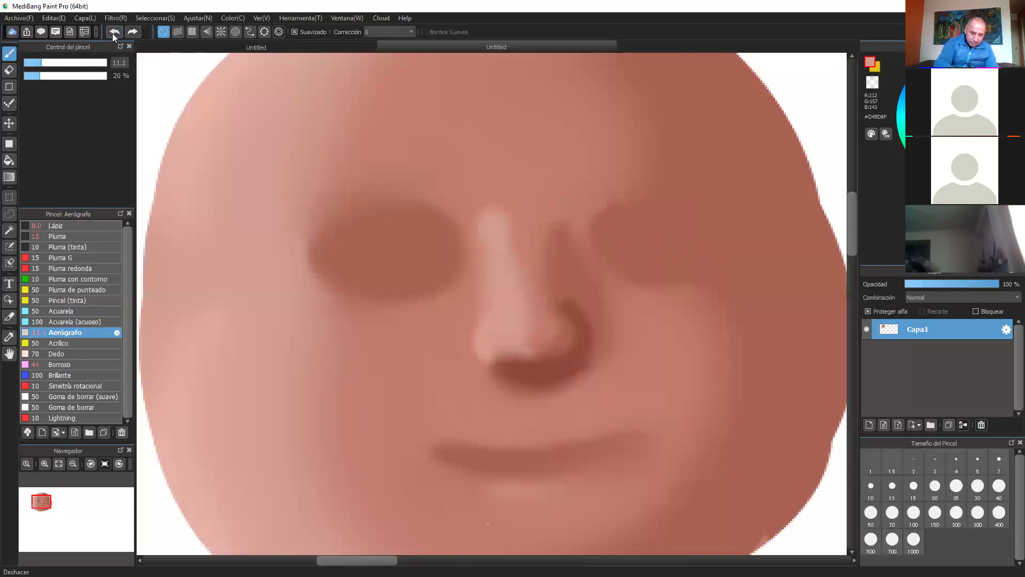
left_click(115, 31)
left_click(116, 32)
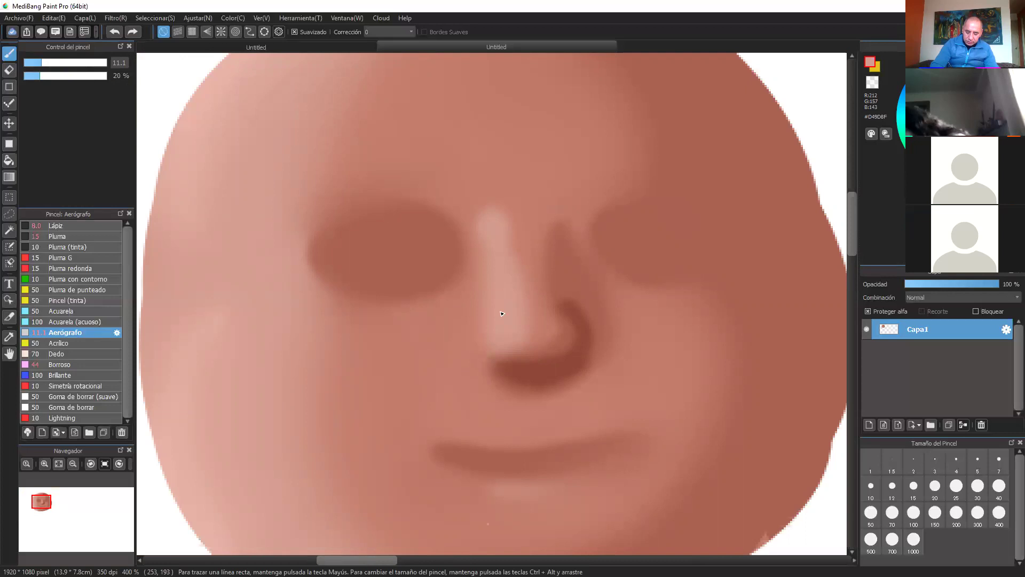
- Highlight the nose's left nostril and the lower lip with the Aerógrafo in light skin tone #D49D8F, increasing its size to 19
left_click_drag(493, 347, 501, 311)
left_click_drag(660, 283, 669, 345)
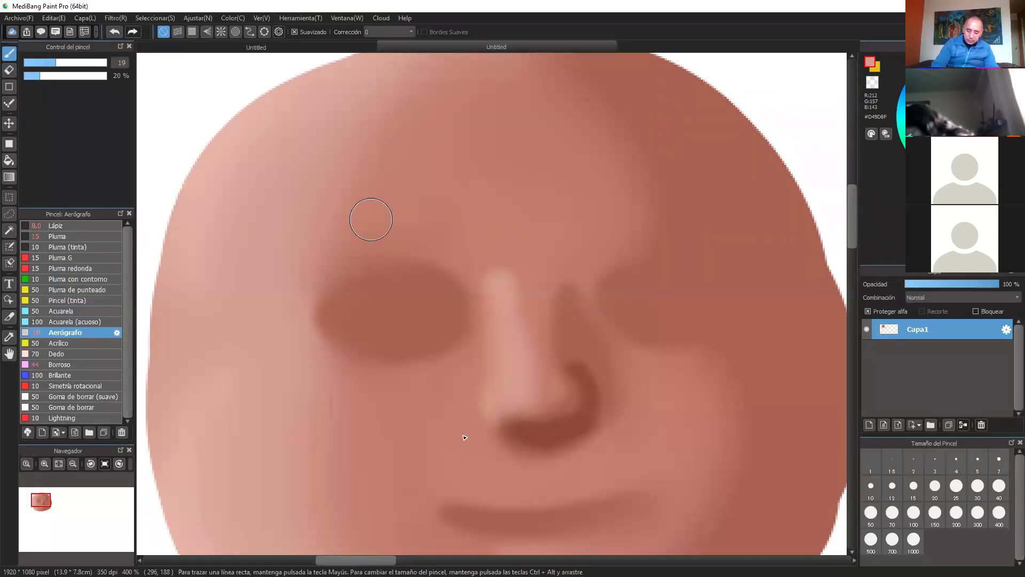
scroll(562, 424, "down", 2)
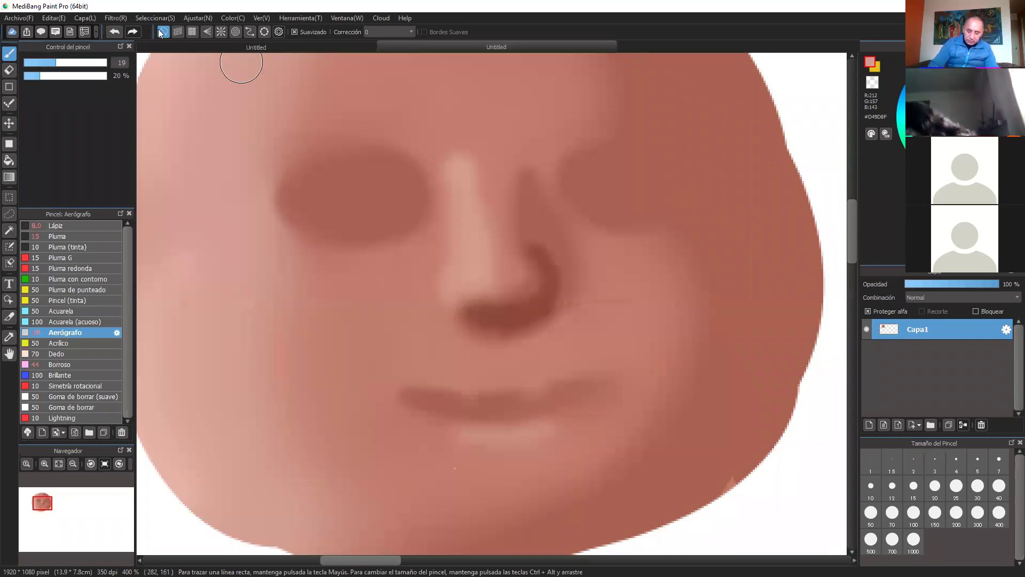
- Darken the right and left eye sockets with the Aerógrafo in dark brown #8E4839, increasing its size from 19 to 49
left_click_drag(686, 383, 589, 487)
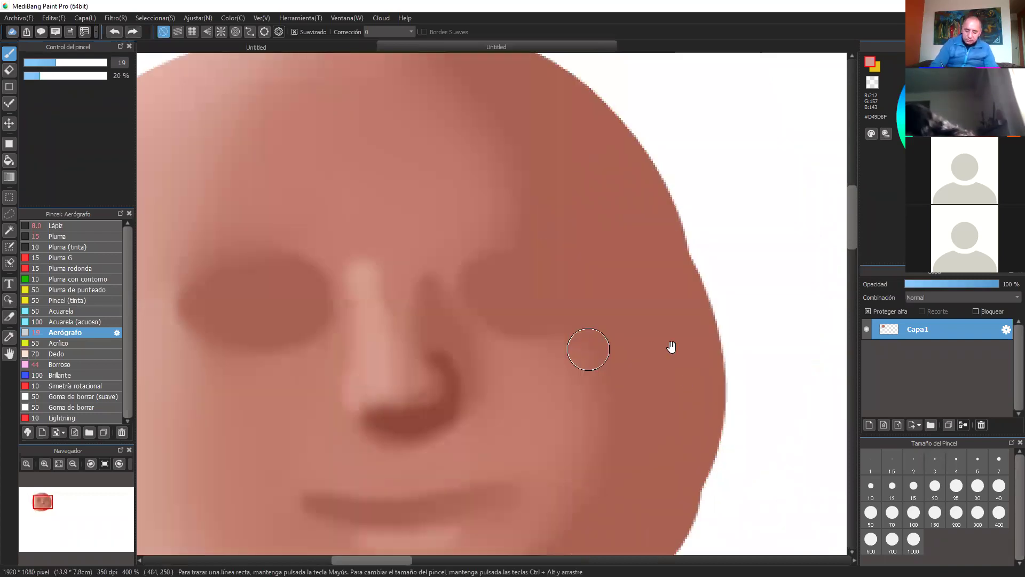
left_click_drag(646, 407, 670, 349)
right_click(469, 310)
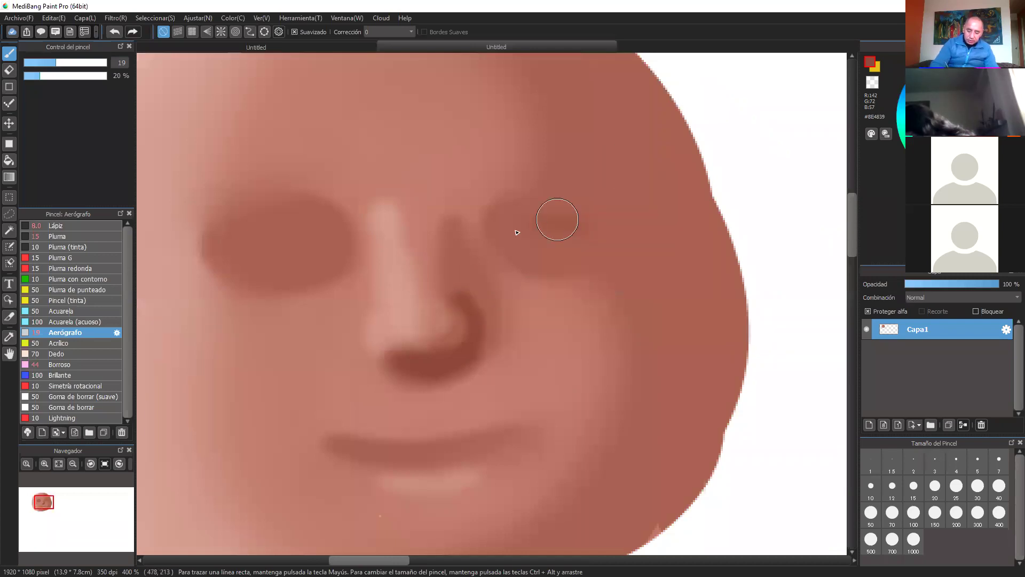
left_click_drag(513, 225, 640, 225)
left_click_drag(527, 163, 550, 164)
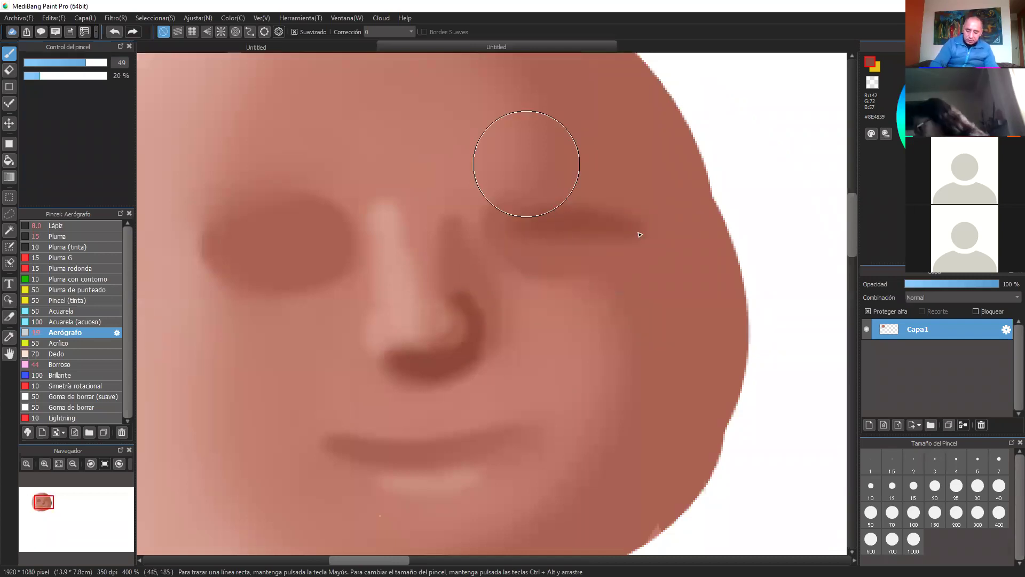
left_click_drag(625, 248, 583, 241)
left_click_drag(251, 243, 270, 243)
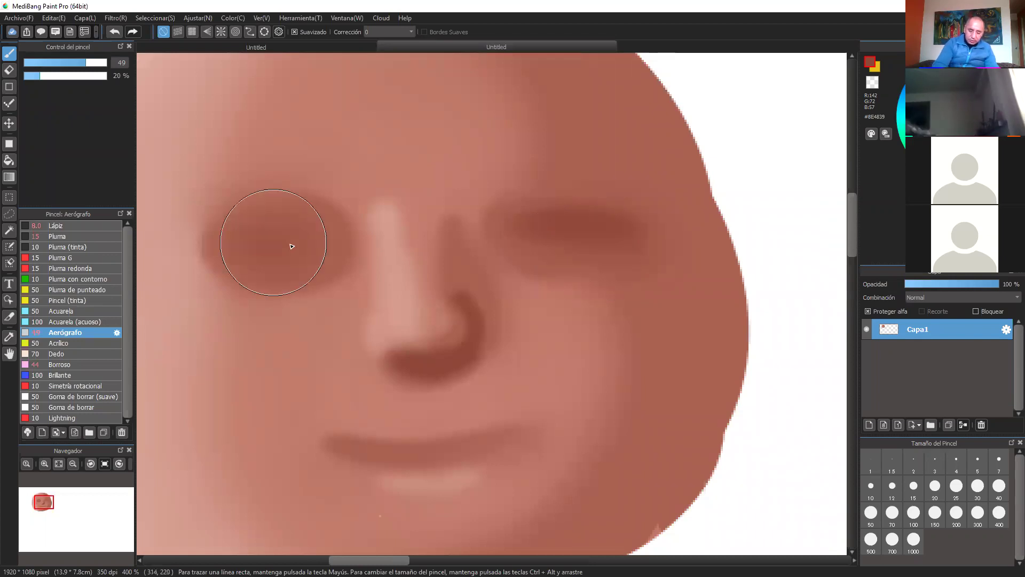
- Deepen the right eye socket and shade the face's right edge down to the chin with the Aerógrafo at size 49
scroll(703, 309, "up", 2)
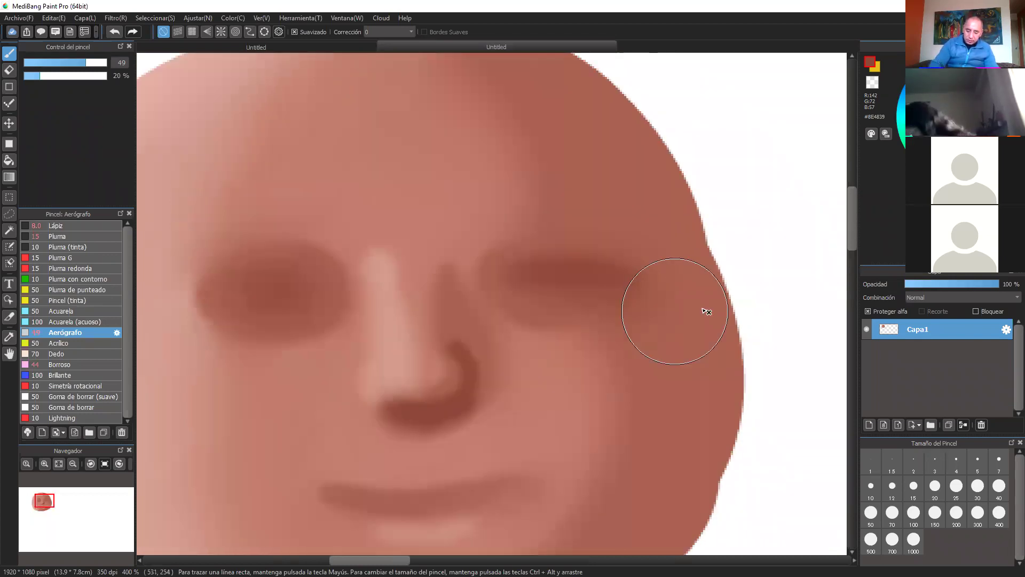
scroll(593, 292, "down", 3)
scroll(543, 282, "up", 1)
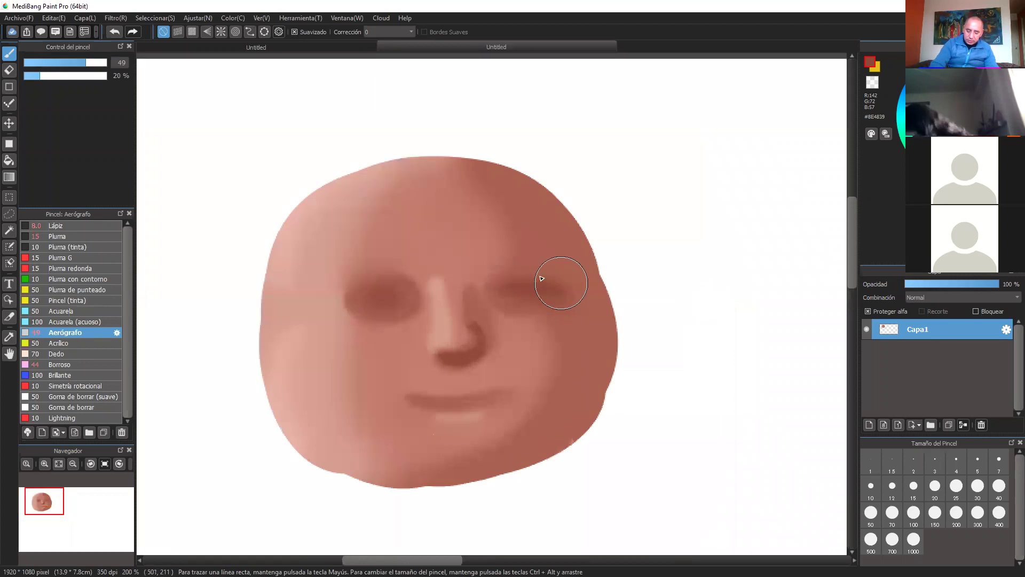
left_click_drag(541, 278, 526, 280)
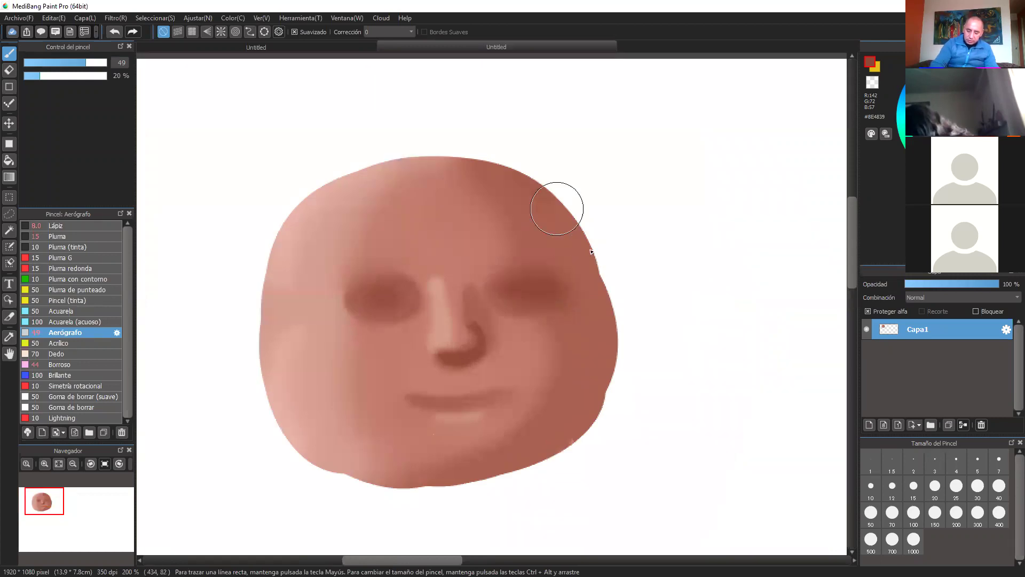
mouse_move(557, 209)
left_mouse_down()
mouse_move(581, 242)
mouse_move(609, 344)
mouse_move(609, 397)
mouse_move(509, 469)
mouse_move(372, 485)
left_mouse_up()
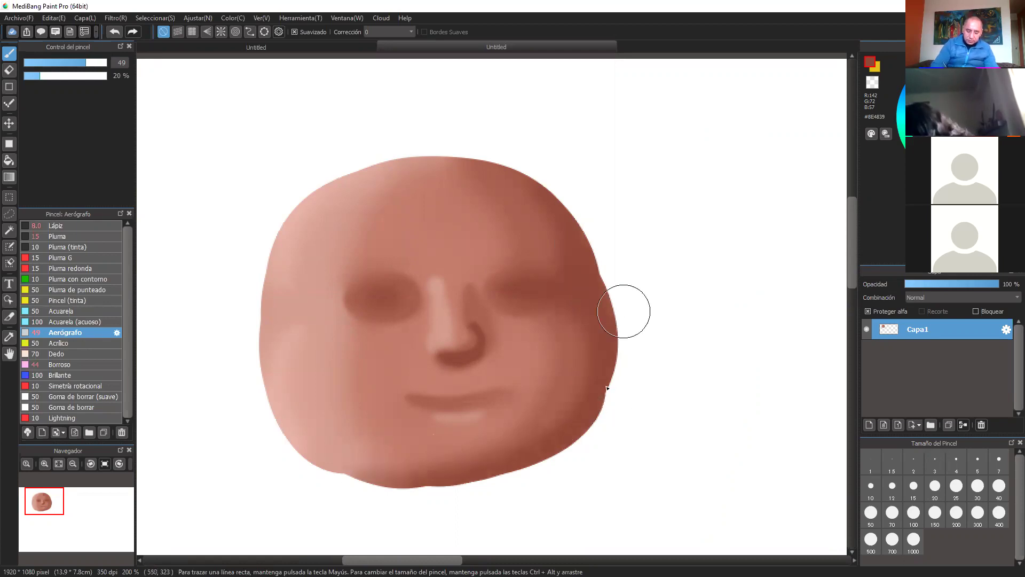
- Paint a thin dark line along the mouth with the Aerógrafo at size 5.6
scroll(474, 366, "up", 3)
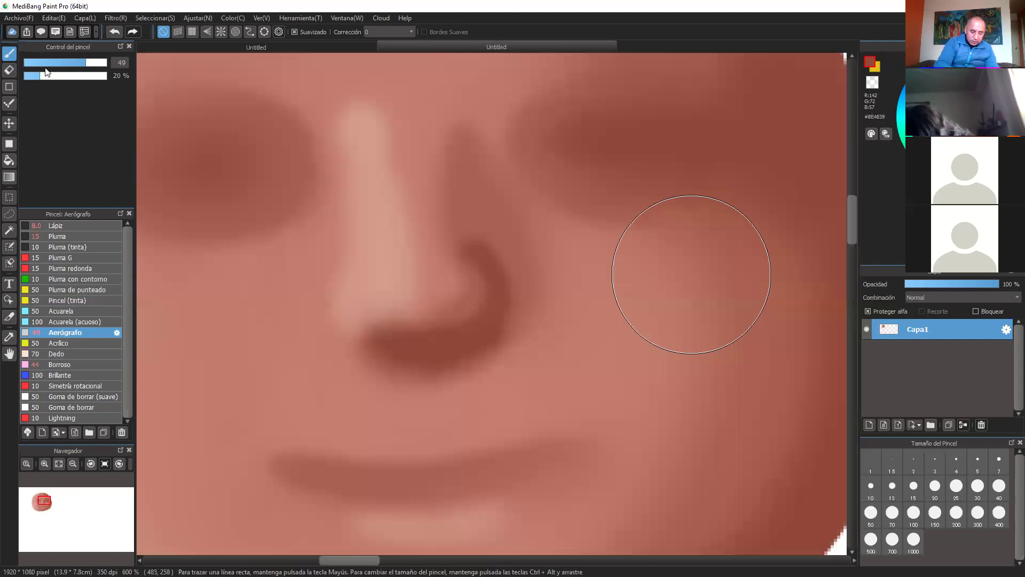
left_click_drag(692, 274, 704, 201)
left_click_drag(691, 274, 512, 294)
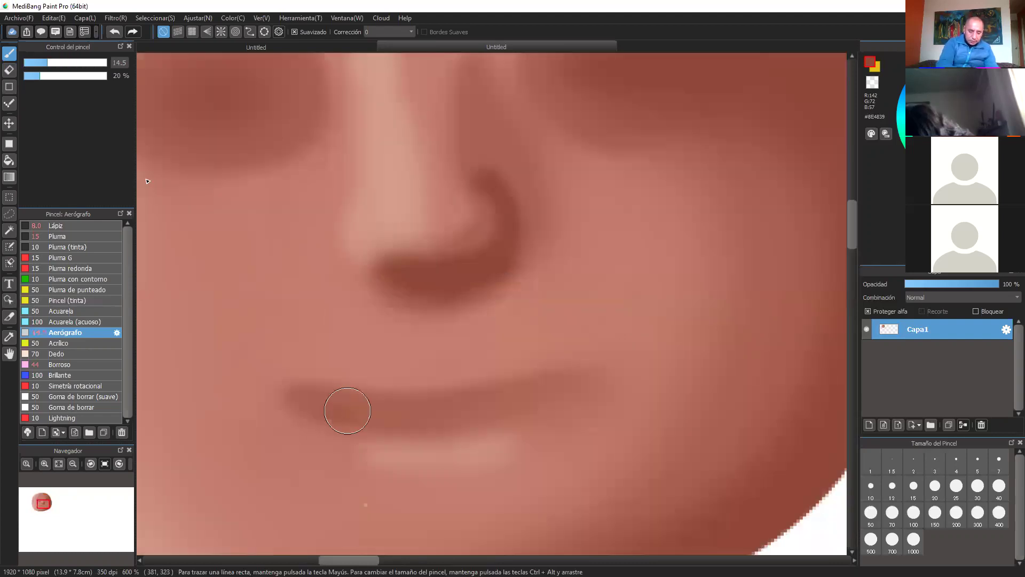
left_click(32, 63)
mouse_move(318, 411)
left_mouse_down()
mouse_move(491, 410)
mouse_move(458, 420)
left_mouse_up()
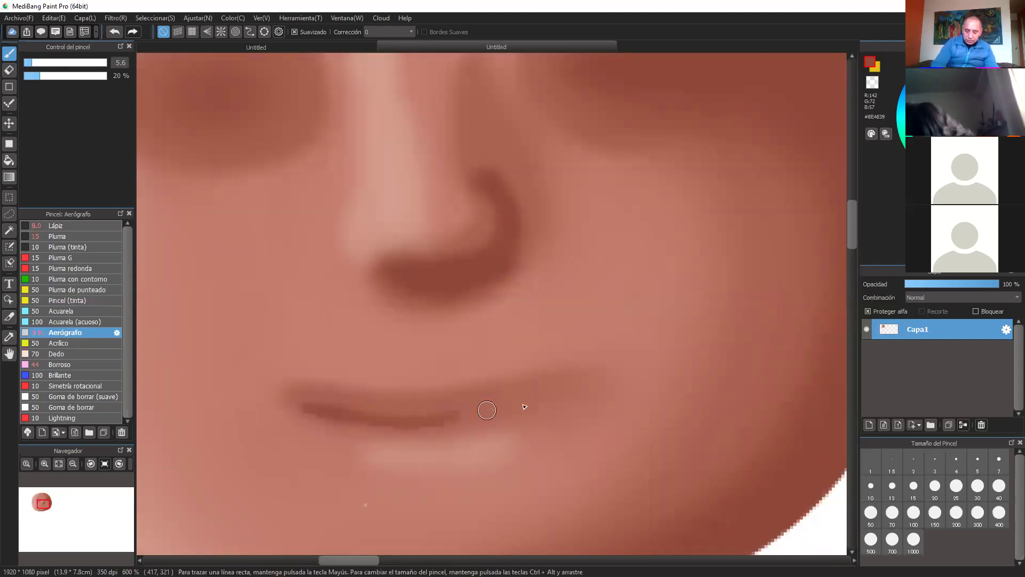
left_click_drag(524, 407, 553, 395)
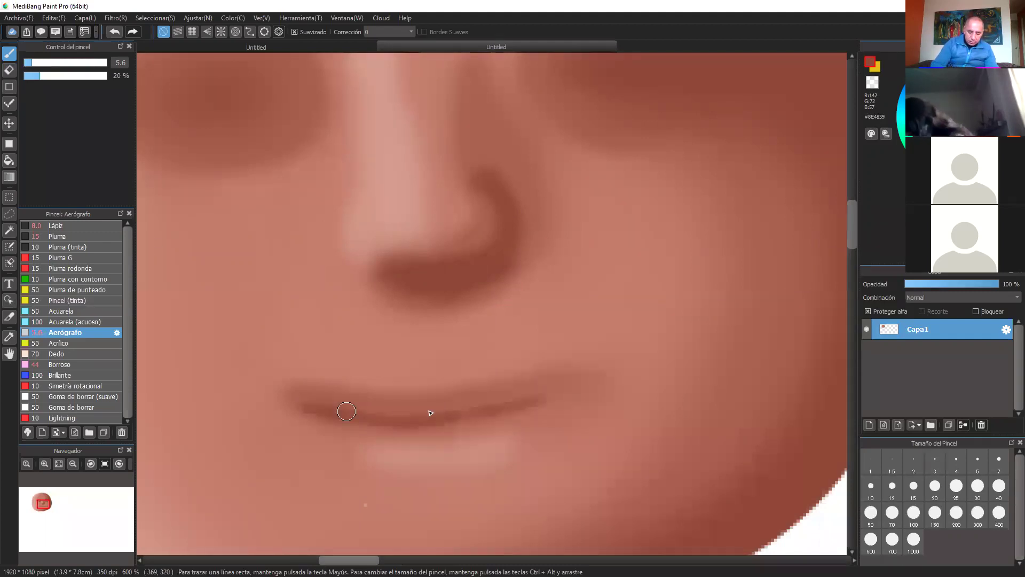
- Thicken the mouth line toward its right corner and shade beneath the lower lip with the Aerógrafo at size 17
scroll(501, 303, "down", 2)
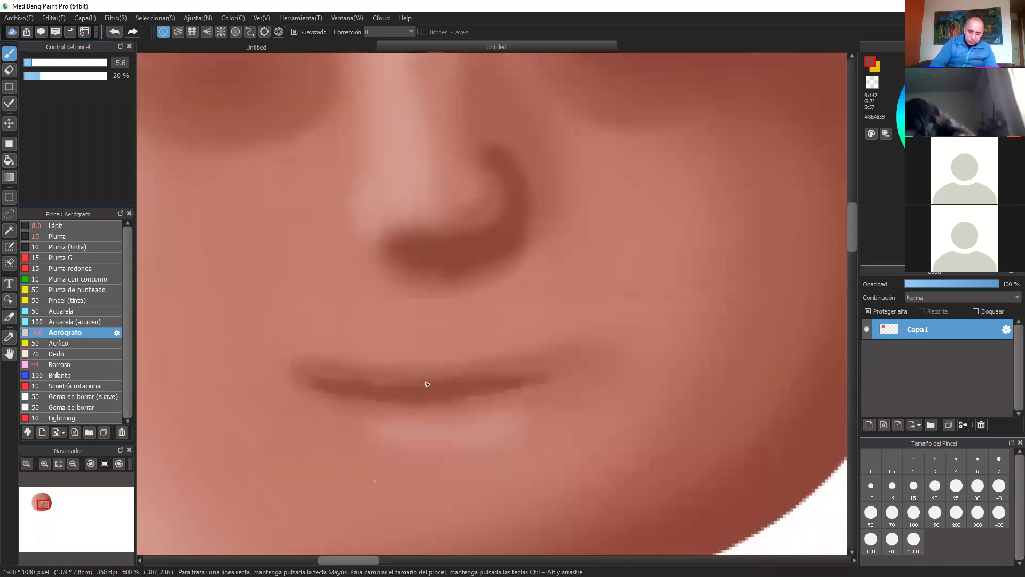
left_click_drag(428, 384, 602, 360)
left_click_drag(405, 385, 603, 356)
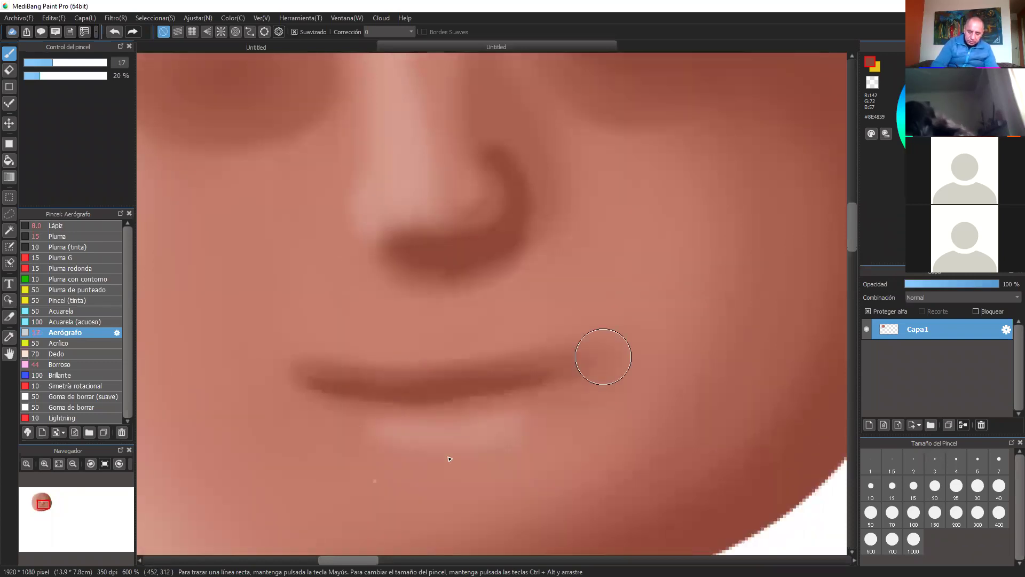
mouse_move(406, 455)
left_mouse_down()
mouse_move(446, 458)
mouse_move(382, 466)
left_mouse_up()
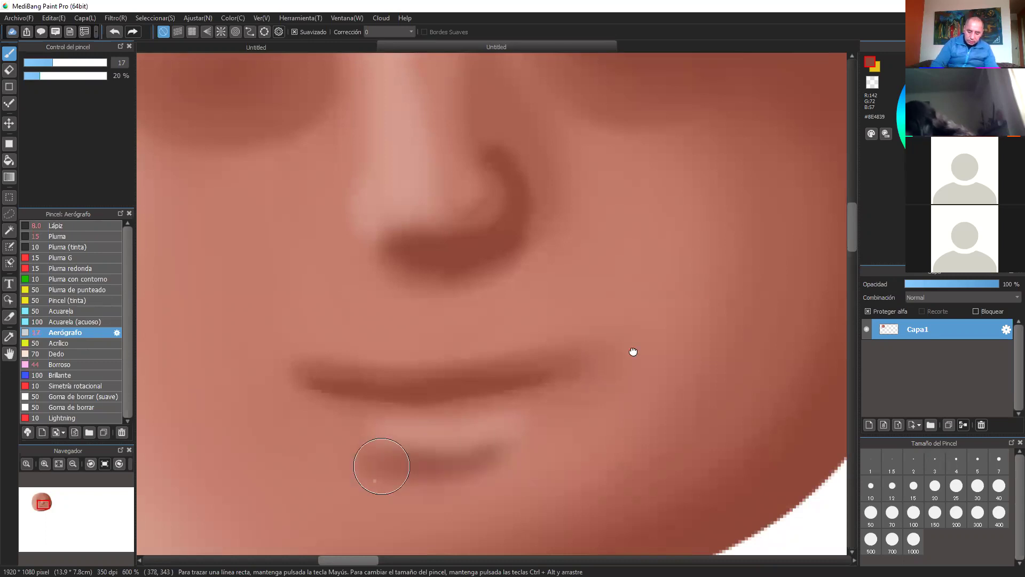
- Undo the last airbrush stroke and deepen the shadow along the right cheek with the Aerógrafo at size 45
left_click_drag(651, 300, 652, 288)
key("ctrl+minus")
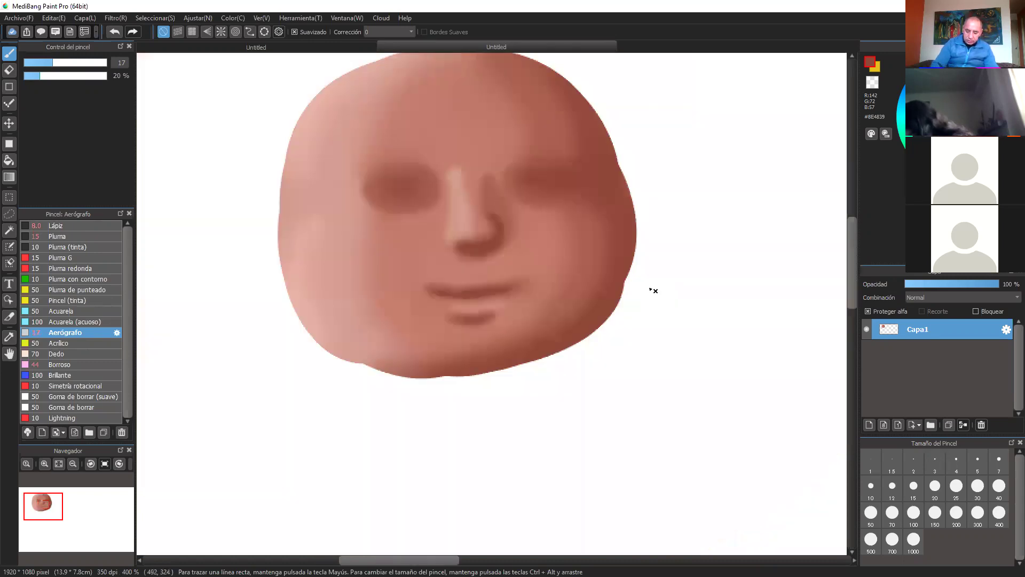
key("ctrl+plus")
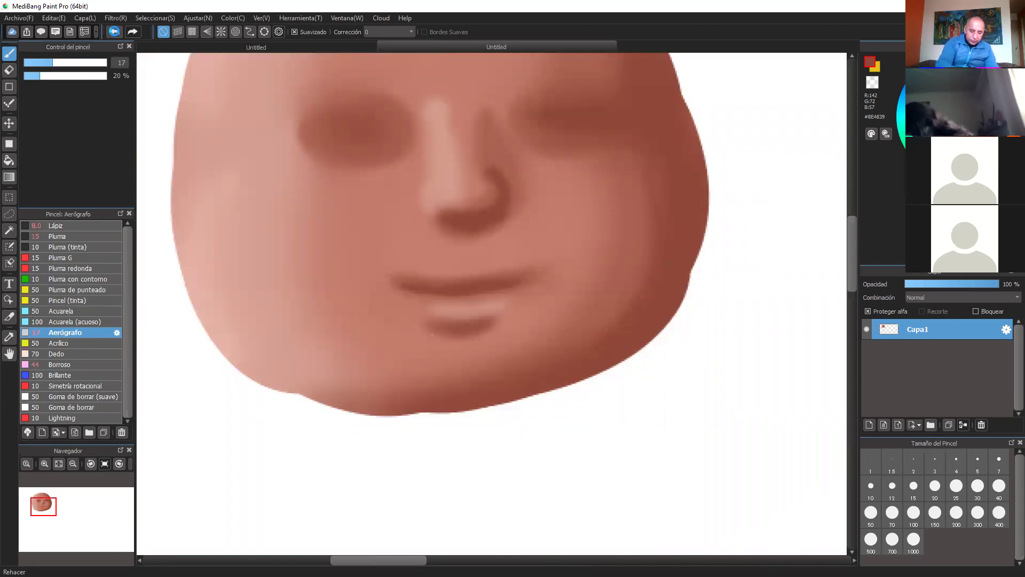
left_click(109, 31)
mouse_move(643, 165)
left_mouse_down("ctrl+alt")
mouse_move(652, 146)
mouse_move(670, 145)
left_mouse_up("ctrl+alt")
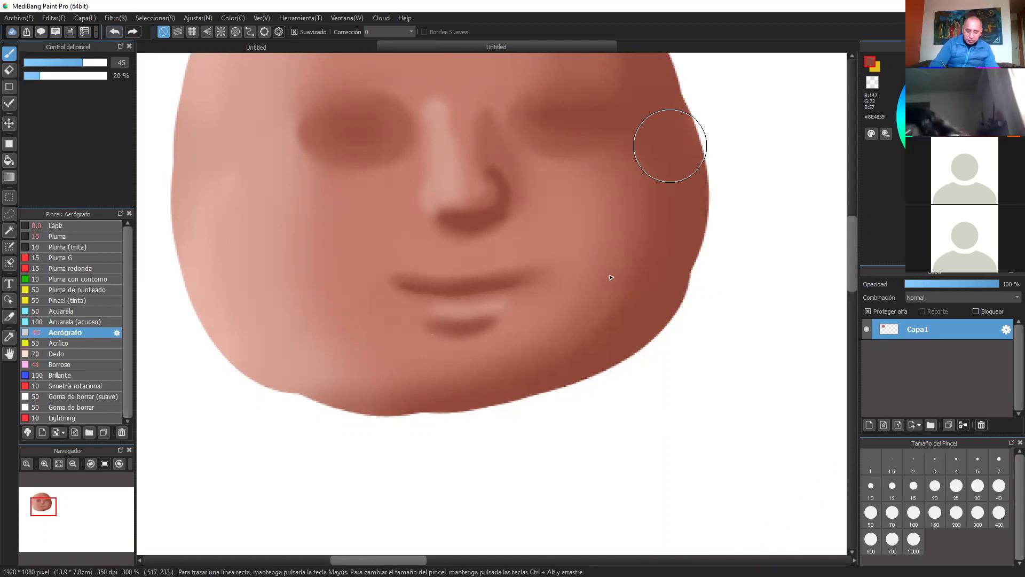
scroll(671, 145, "up", 3)
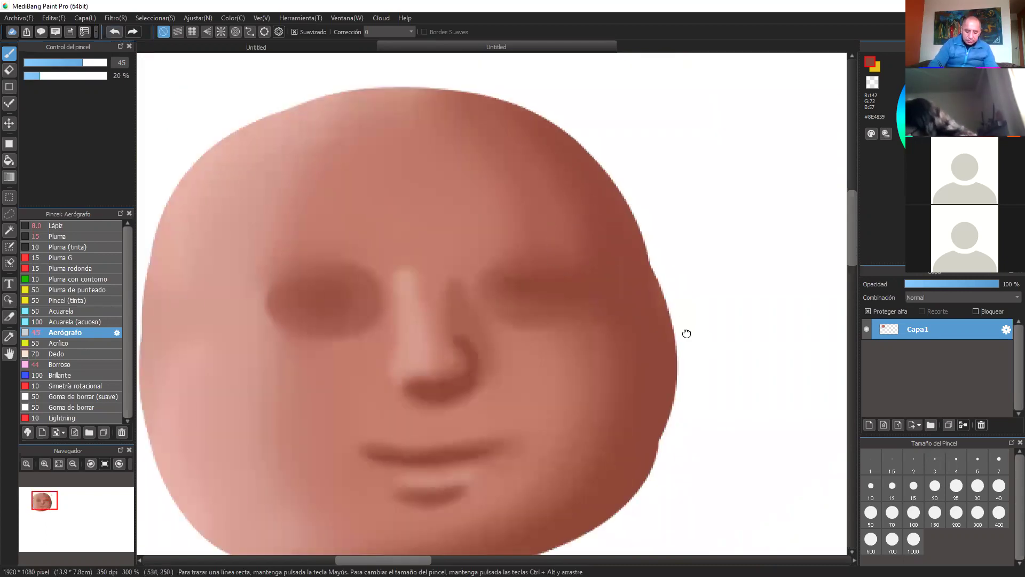
left_click_drag(549, 372, 648, 316)
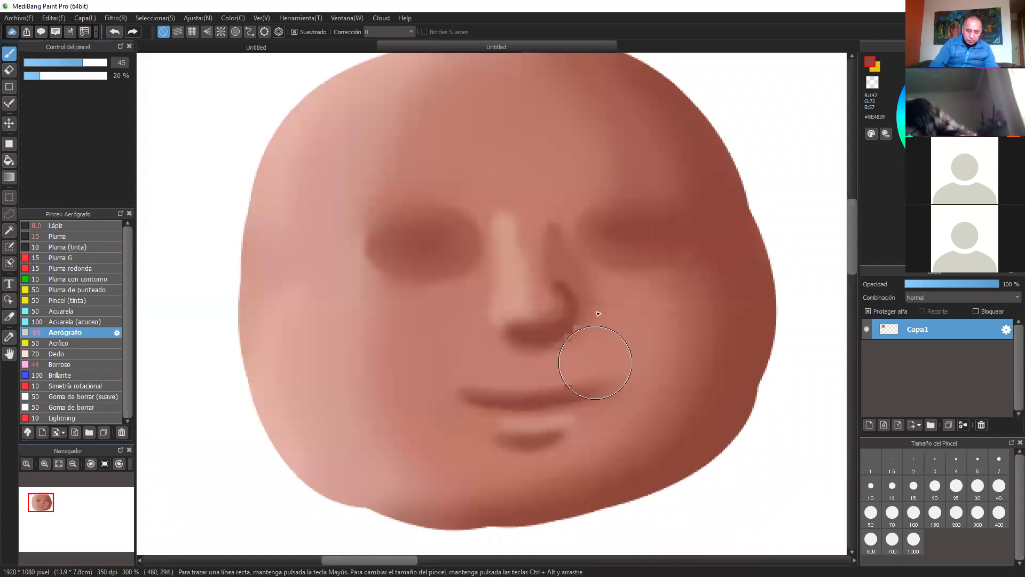
- Lighten the left side of the face with sampled light skin tones using the Aerógrafo at size 45
left_click(520, 286, "alt")
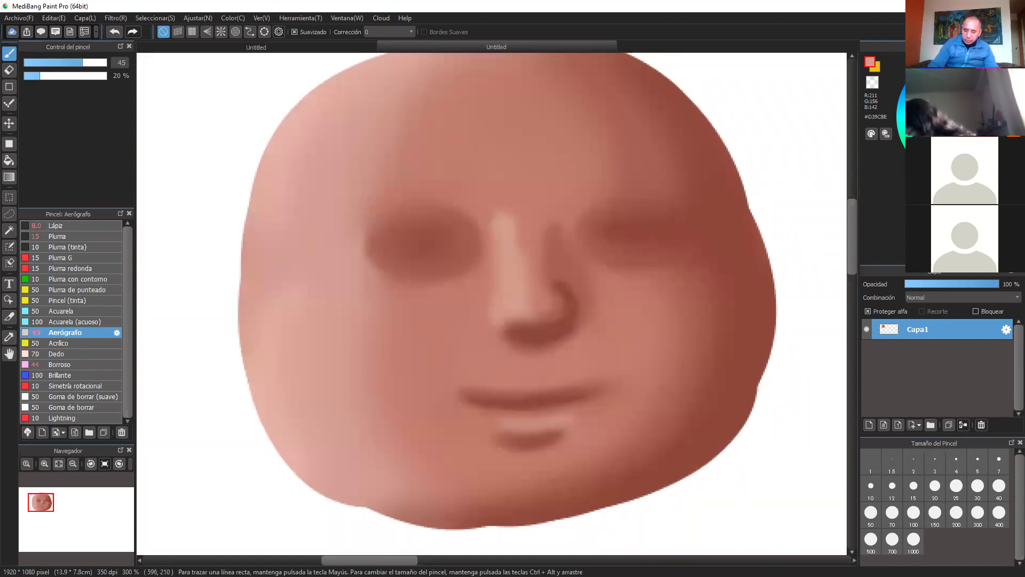
left_click_drag(435, 321, 506, 259)
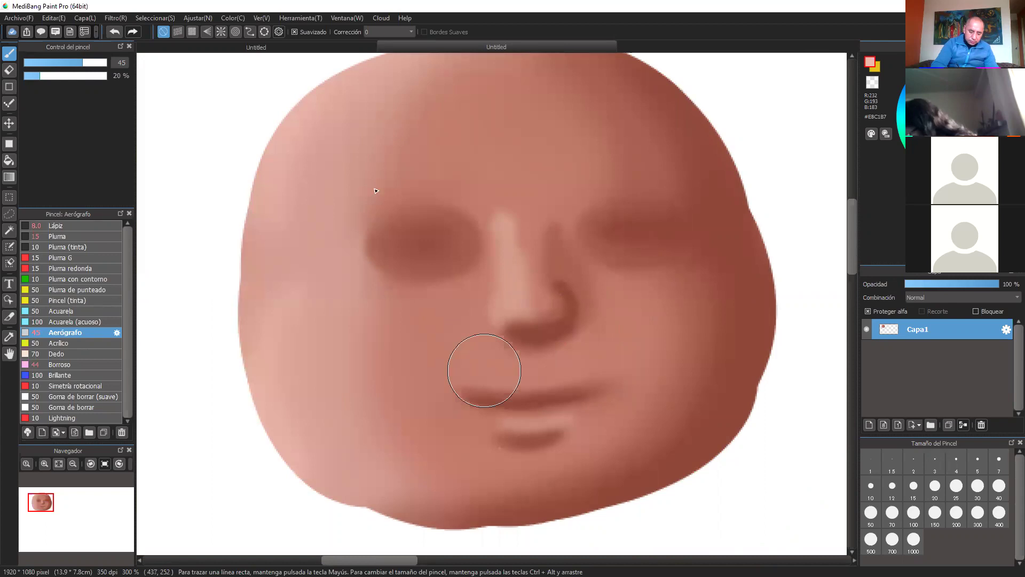
left_click(347, 227, "alt")
left_click_drag(350, 365, 339, 234)
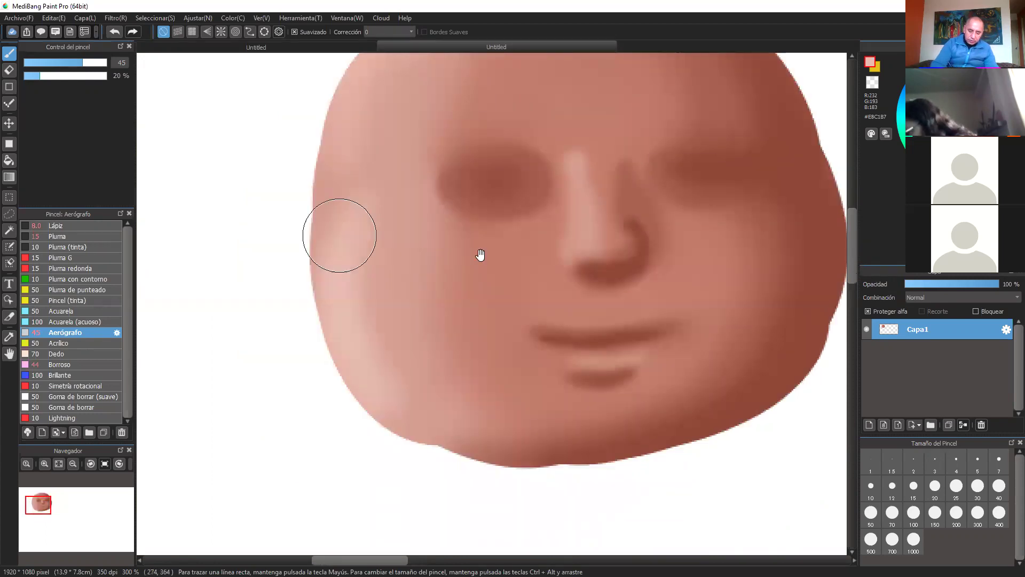
left_click_drag(457, 242, 527, 380)
left_click_drag(425, 255, 531, 124)
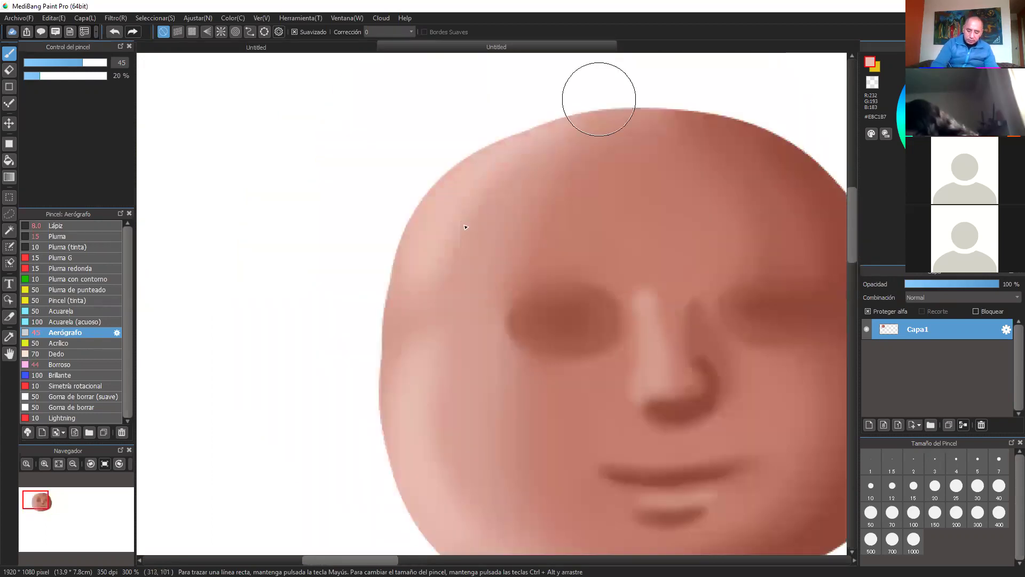
left_click_drag(425, 289, 436, 253)
left_click_drag(731, 389, 629, 341)
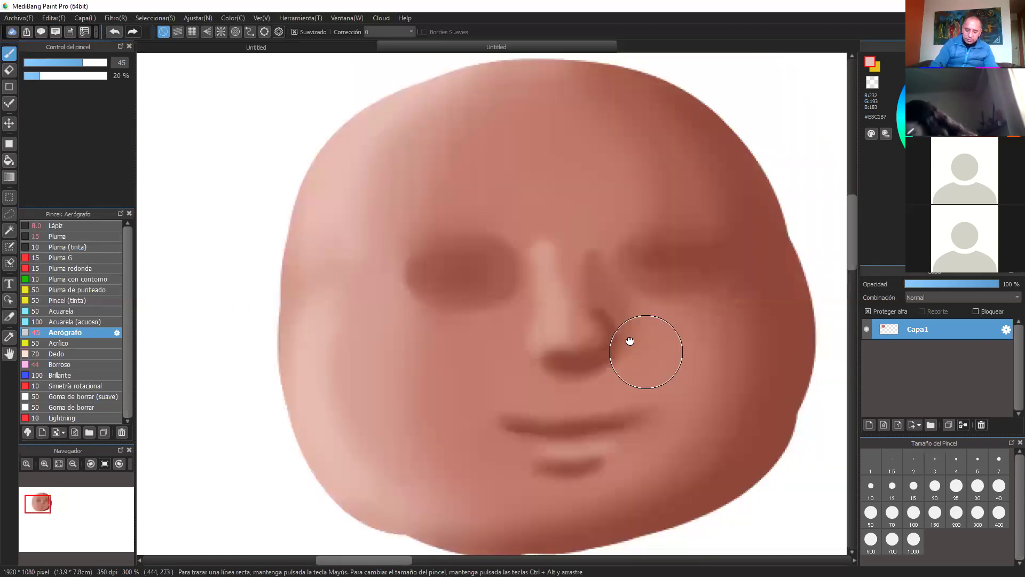
- Paint two small highlights between the nose and mouth and brighten the lower lip with the Aerógrafo at size 15
scroll(630, 272, "down", 2)
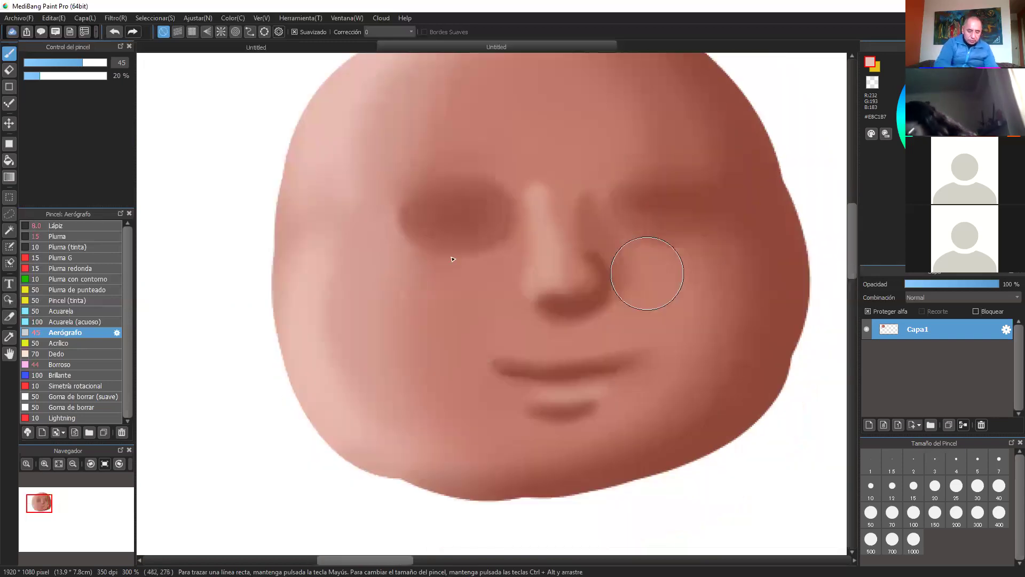
mouse_move(626, 350)
left_mouse_down()
mouse_move(562, 373)
mouse_move(615, 369)
mouse_move(614, 351)
left_mouse_up()
scroll(583, 372, "up", 1)
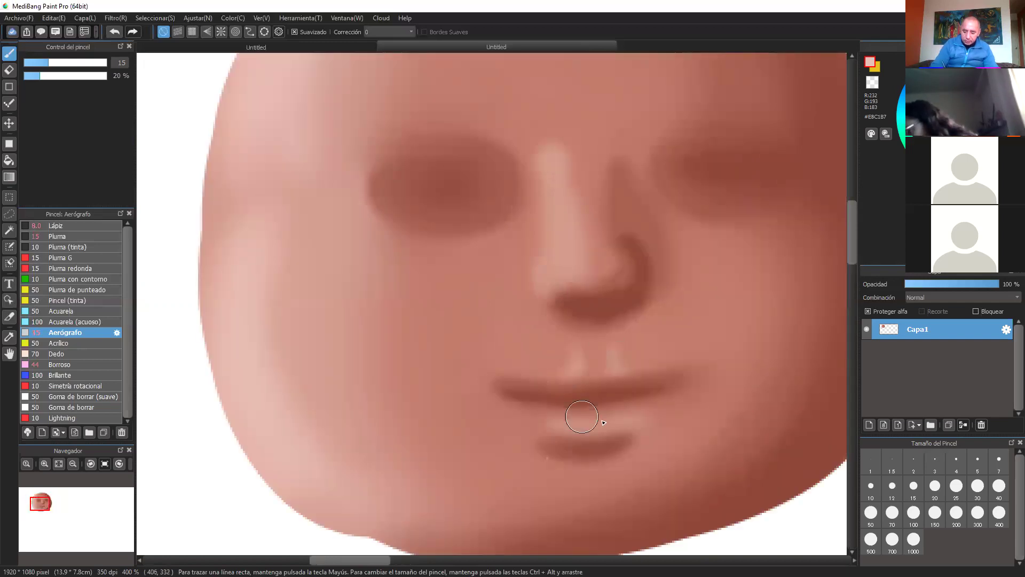
left_click_drag(582, 417, 623, 417)
mouse_move(624, 132)
left_mouse_down()
mouse_move(589, 265)
mouse_move(606, 219)
left_mouse_up()
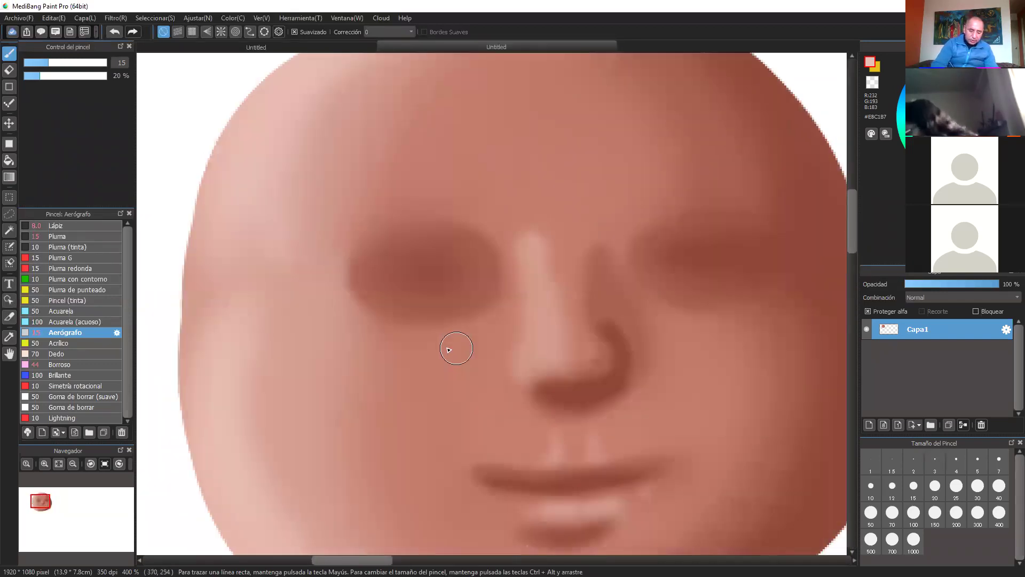
- Brighten the left cheek with the Aerógrafo at size 35 and soften the light area at size 127
key("ctrl+minus")
key("ctrl+minus")
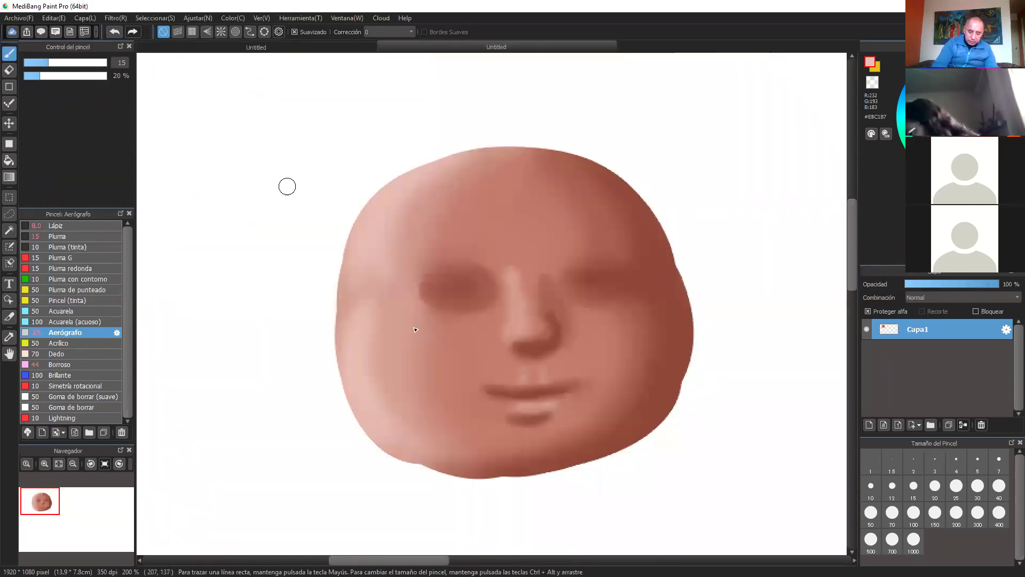
key("bracketright")
key("bracketright")
key("bracketright")
key("bracketright")
left_click_drag(420, 332, 380, 358)
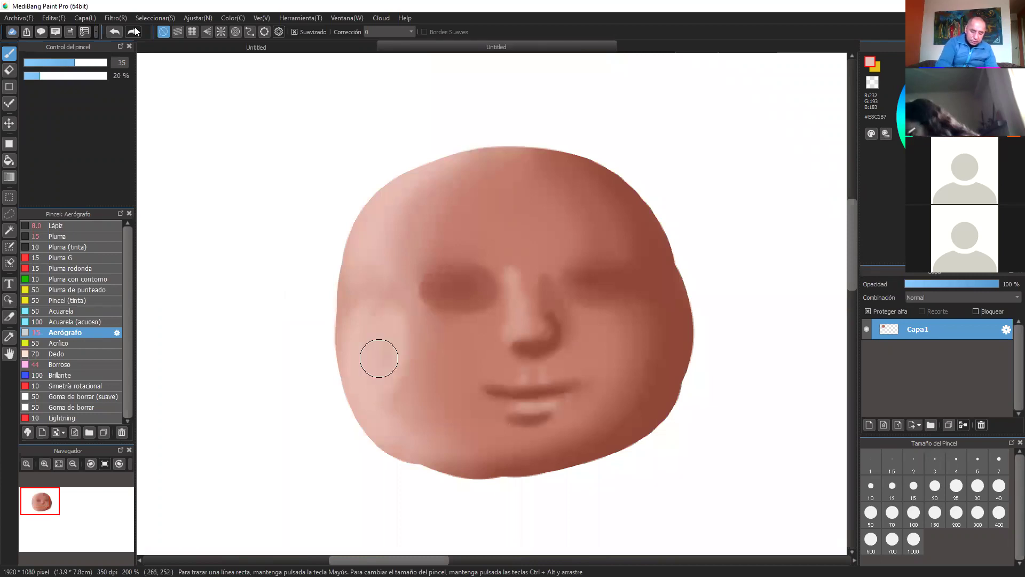
left_click(103, 63)
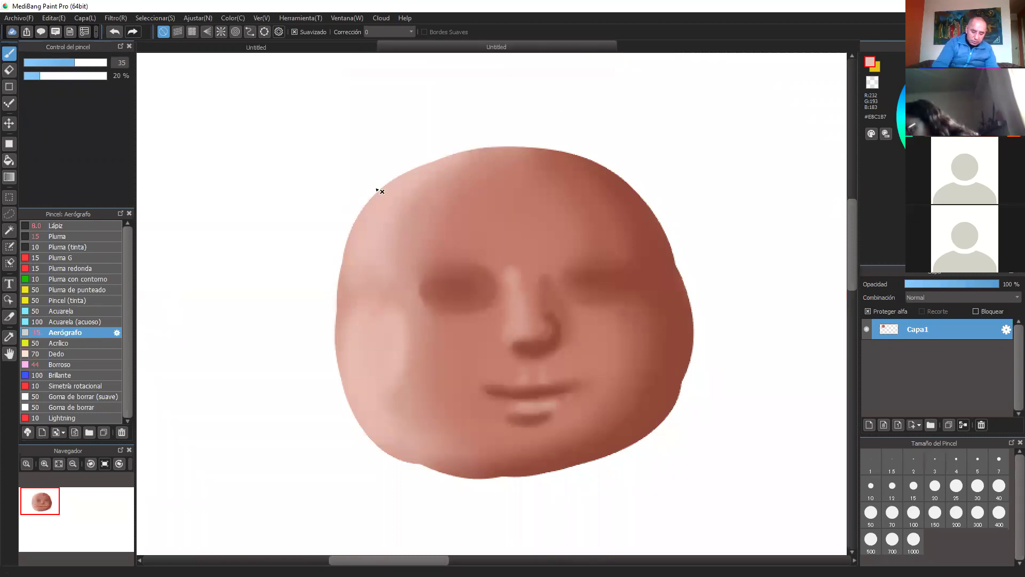
left_click(378, 357)
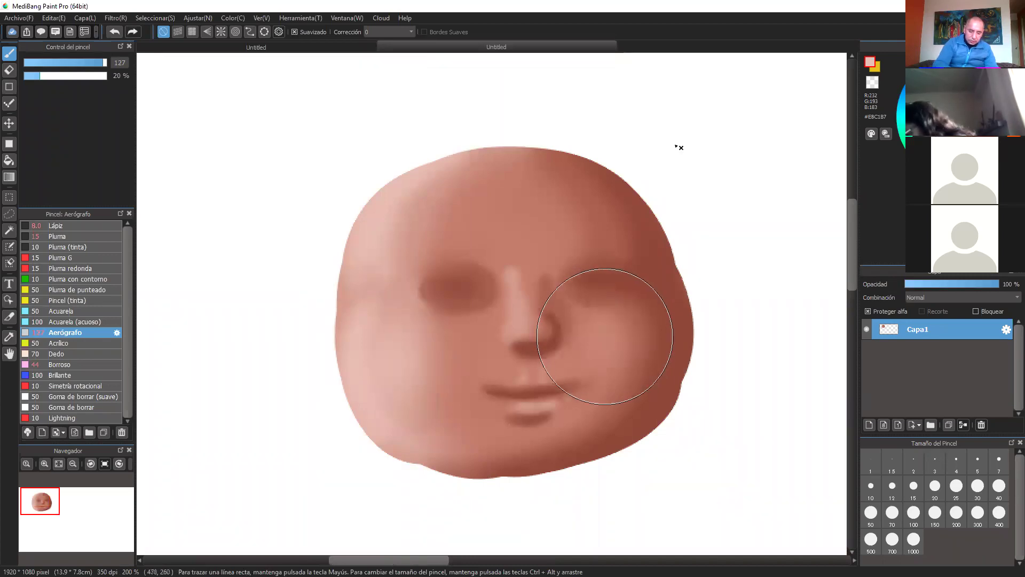
- Add a soft round highlight to the right cheek and brighten the left cheek with the Aerógrafo at size 81
left_click_drag(601, 339, 642, 314, "ctrl+alt")
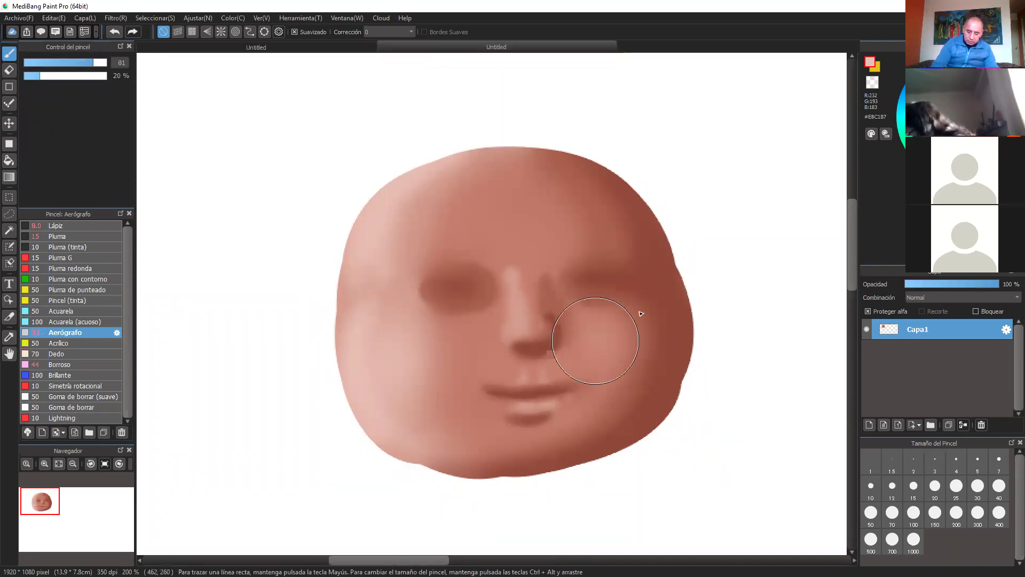
left_click_drag(595, 340, 603, 335)
left_click_drag(424, 348, 424, 368)
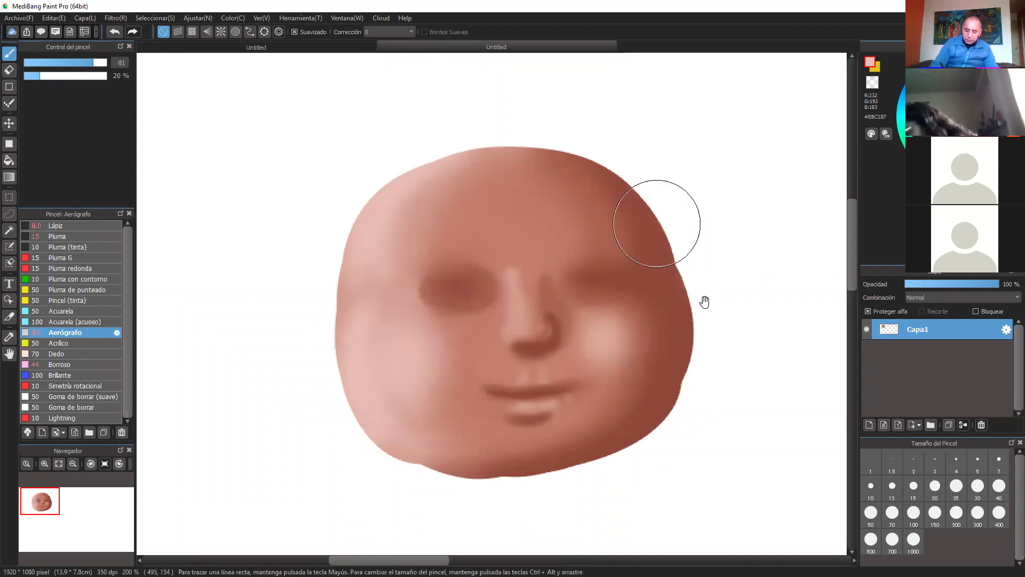
- Paint small #E8C6BD highlights on the nose tip and left nostril with the Aerógrafo at size 11.4
left_click_drag(662, 325, 662, 208)
key("ctrl+equal")
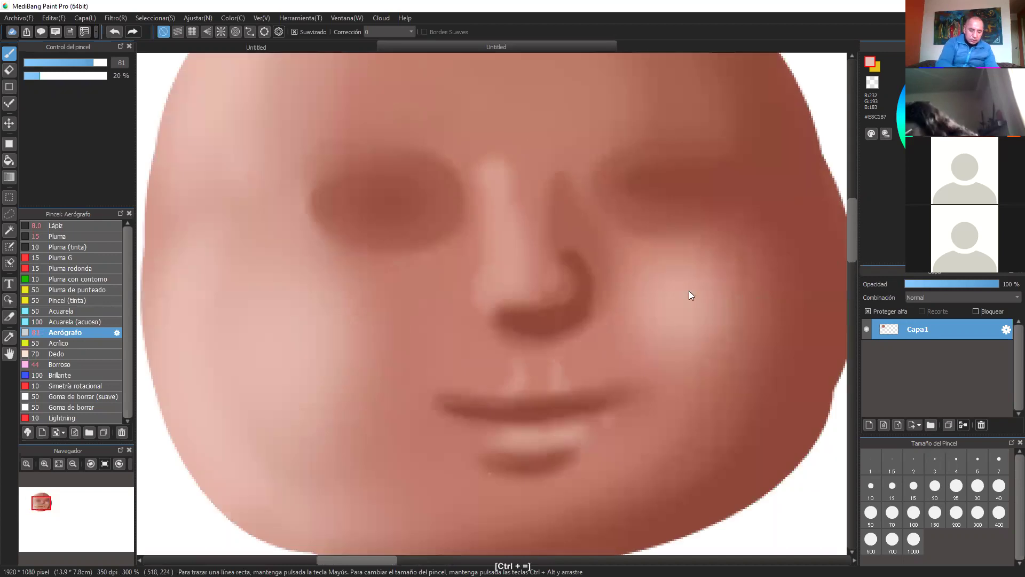
key("ctrl+equal")
left_click(41, 63)
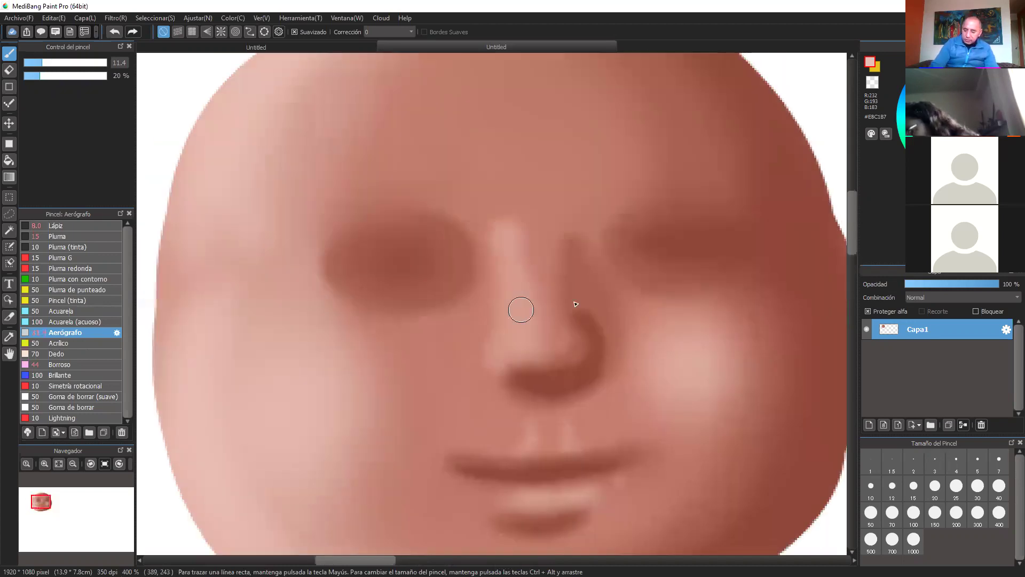
left_click(947, 92)
left_click(540, 347, "alt")
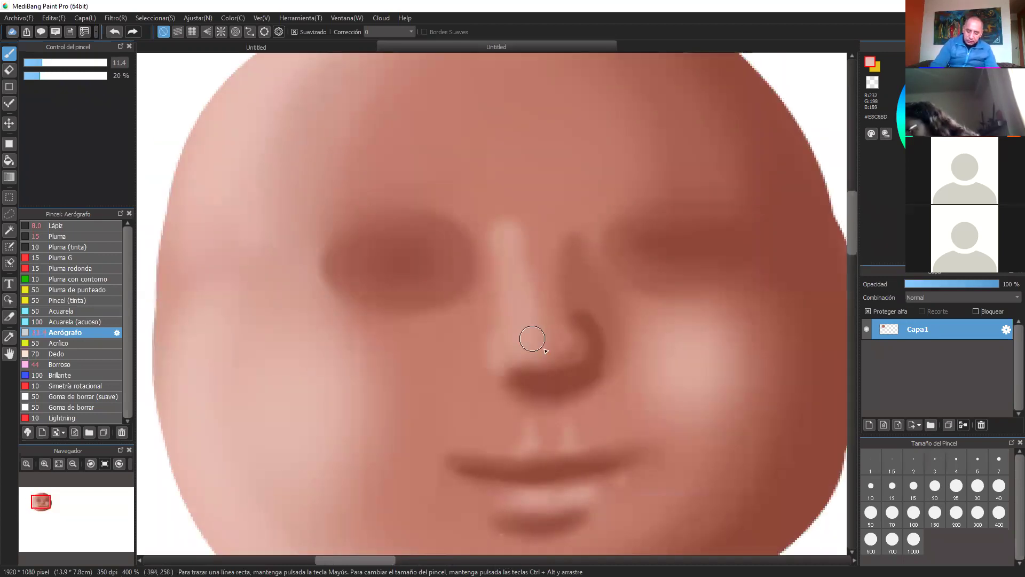
mouse_move(532, 339)
left_mouse_down()
mouse_move(539, 353)
mouse_move(535, 342)
left_mouse_up()
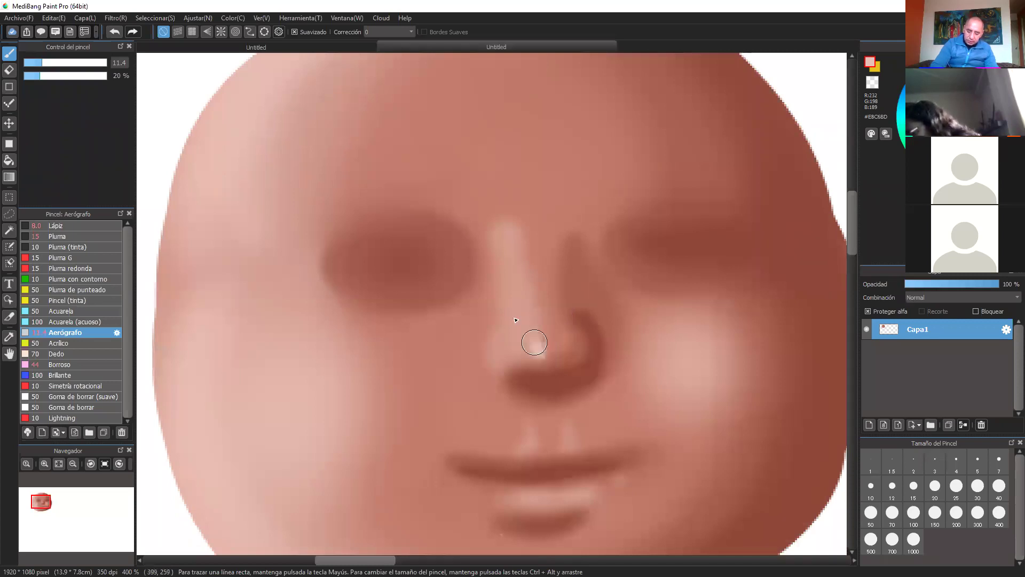
- Strengthen the highlights above the mouth and on the lower lip, and add a thin highlight along the nose bridge
scroll(623, 348, "down", 1)
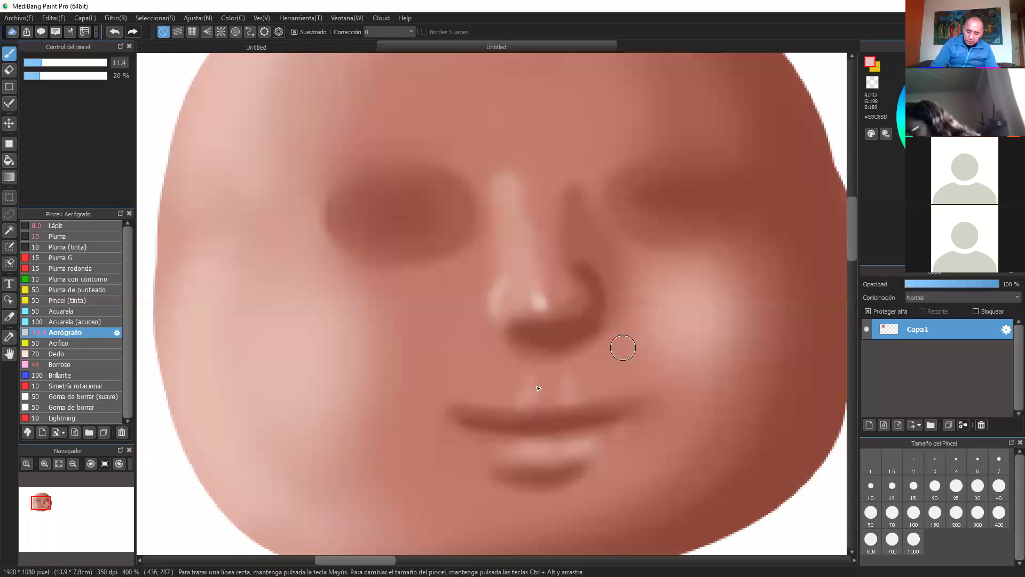
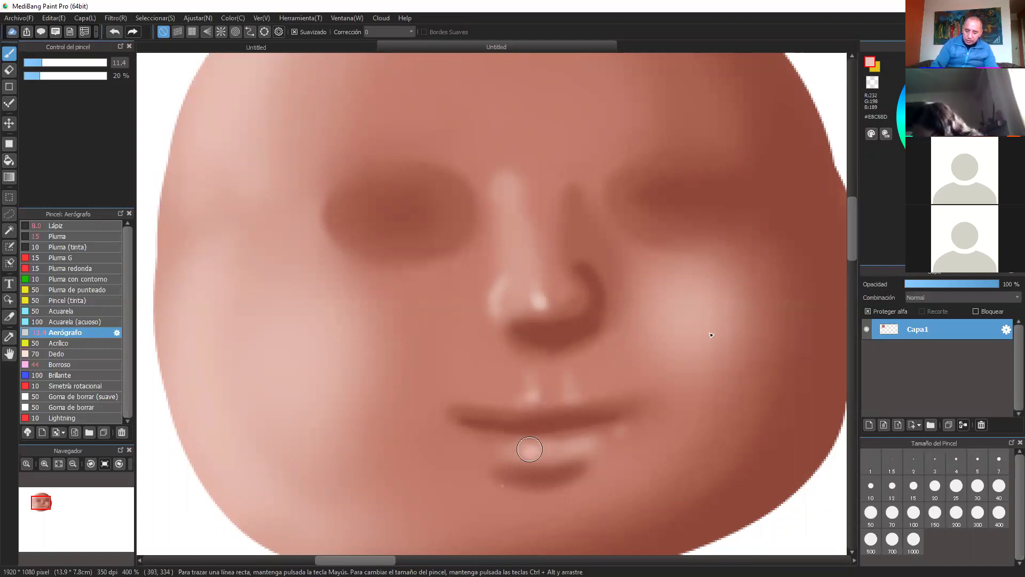
scroll(711, 335, "down", 2)
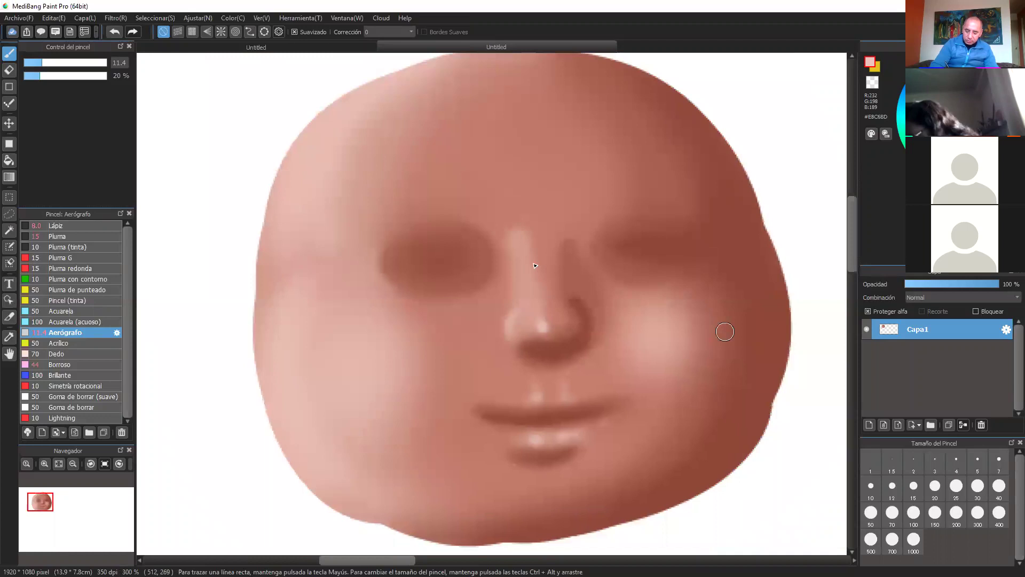
left_click_drag(534, 264, 535, 291)
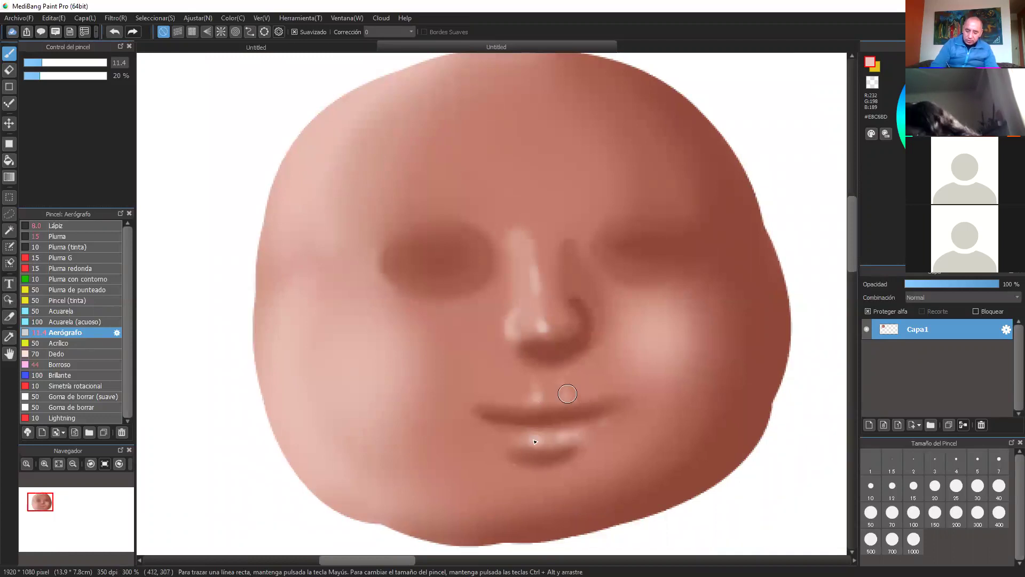
left_click_drag(567, 394, 568, 398)
- Darken the upper edge of the left eye socket with the sampled #964F3F tone using the Aerógrafo at size 11.4
left_click_drag(686, 347, 729, 305)
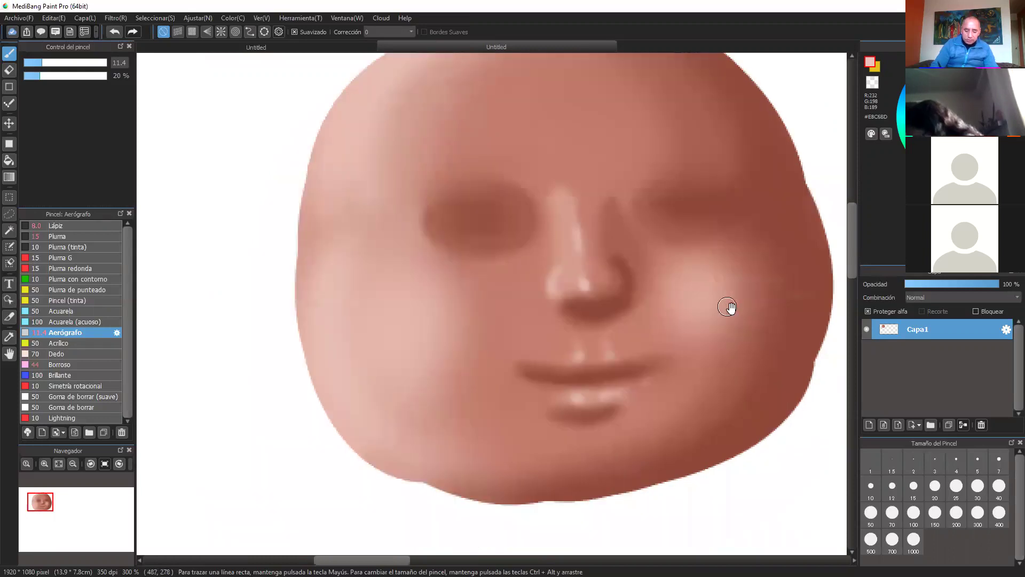
scroll(789, 294, "up", 1)
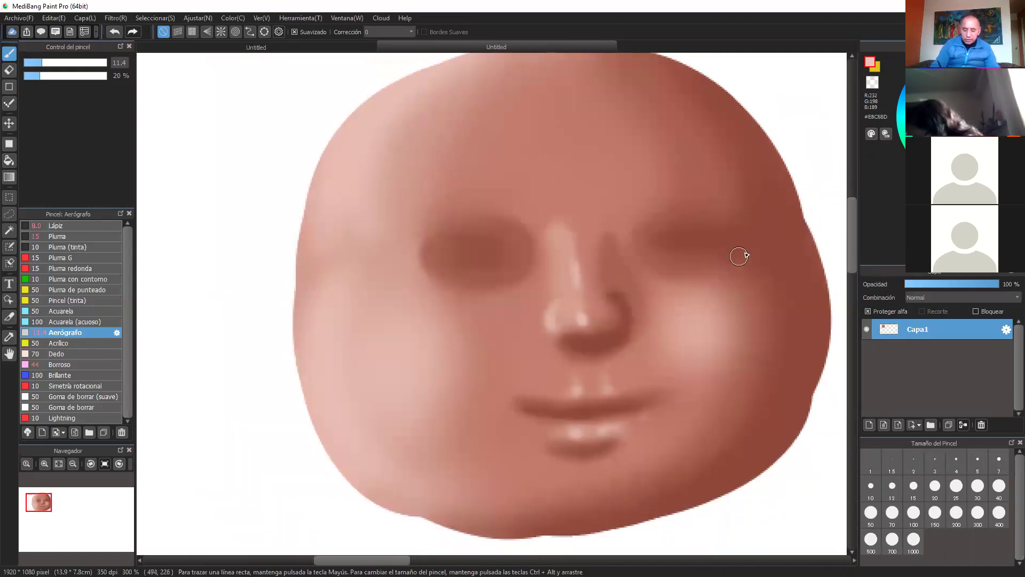
scroll(738, 256, "up", 1)
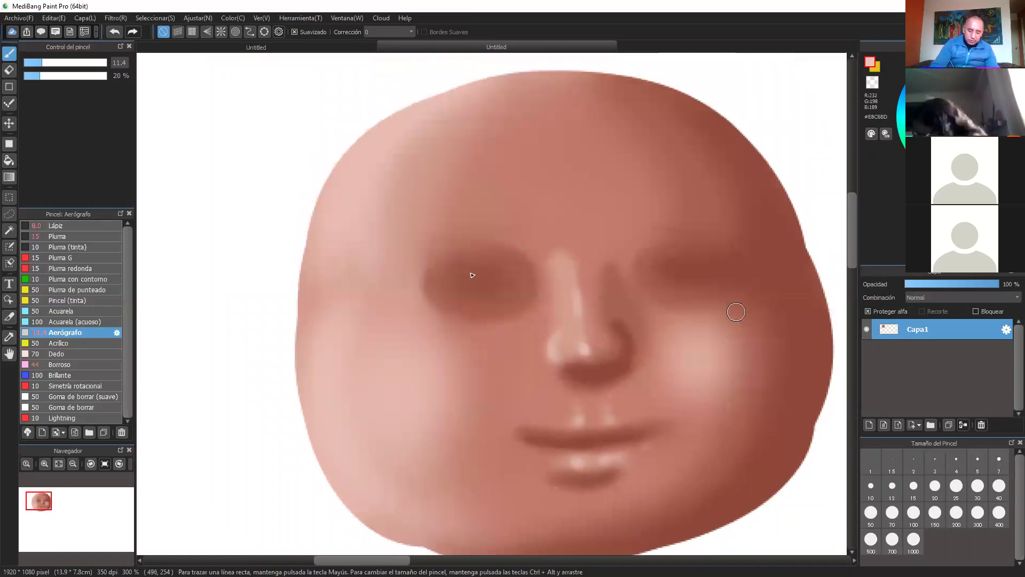
key("ctrl+plus")
left_click(473, 272, "alt")
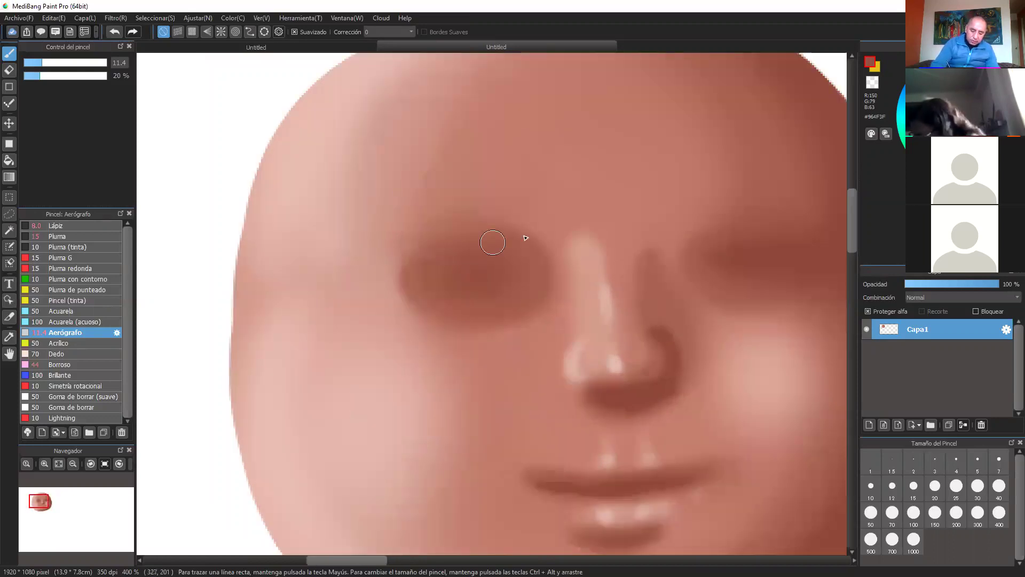
mouse_move(525, 243)
left_mouse_down()
mouse_move(431, 246)
mouse_move(424, 261)
mouse_move(403, 266)
mouse_move(424, 297)
left_mouse_up()
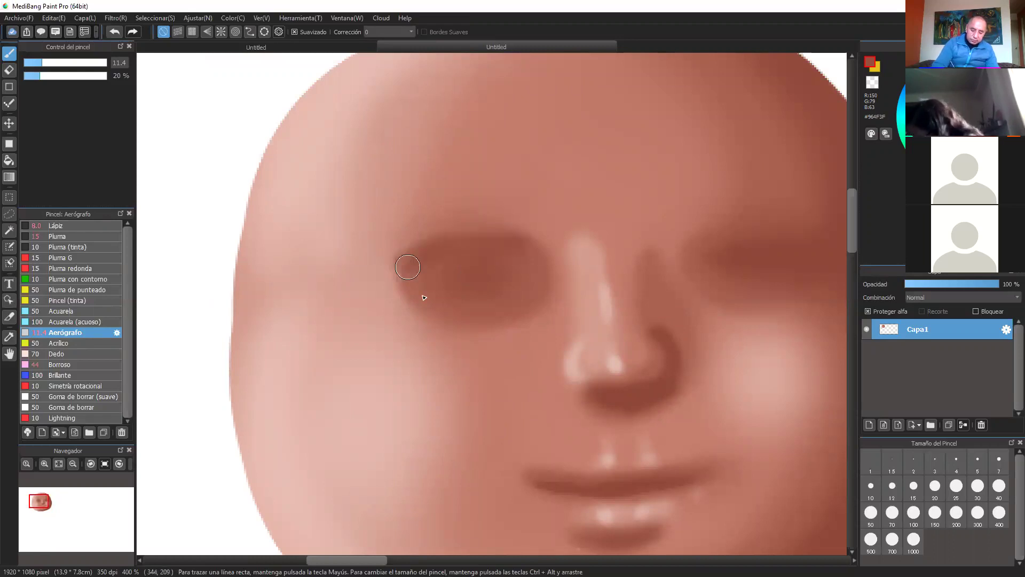
- Undo the last stroke and soften the left eye socket's outer edge with sampled skin tone #C27C6B at size 31
left_click(70, 63)
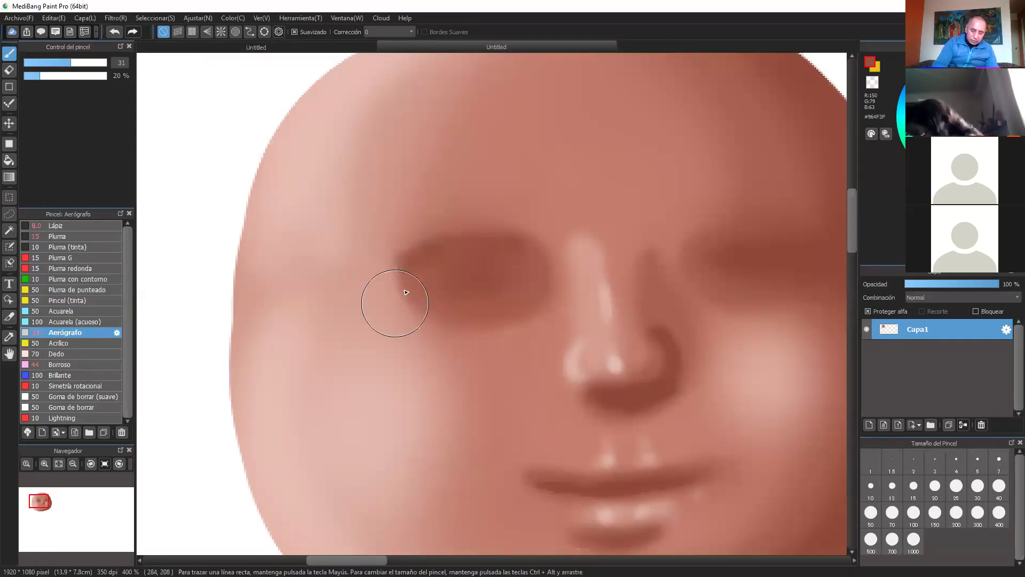
key("ctrl+z")
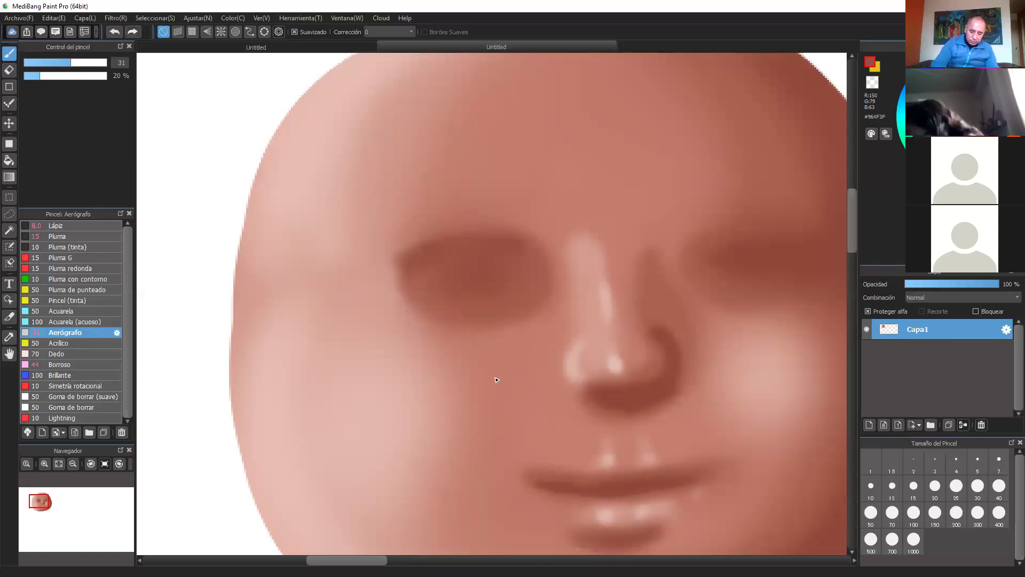
right_click(491, 436)
mouse_move(399, 285)
left_mouse_down()
mouse_move(390, 267)
mouse_move(396, 292)
left_mouse_up()
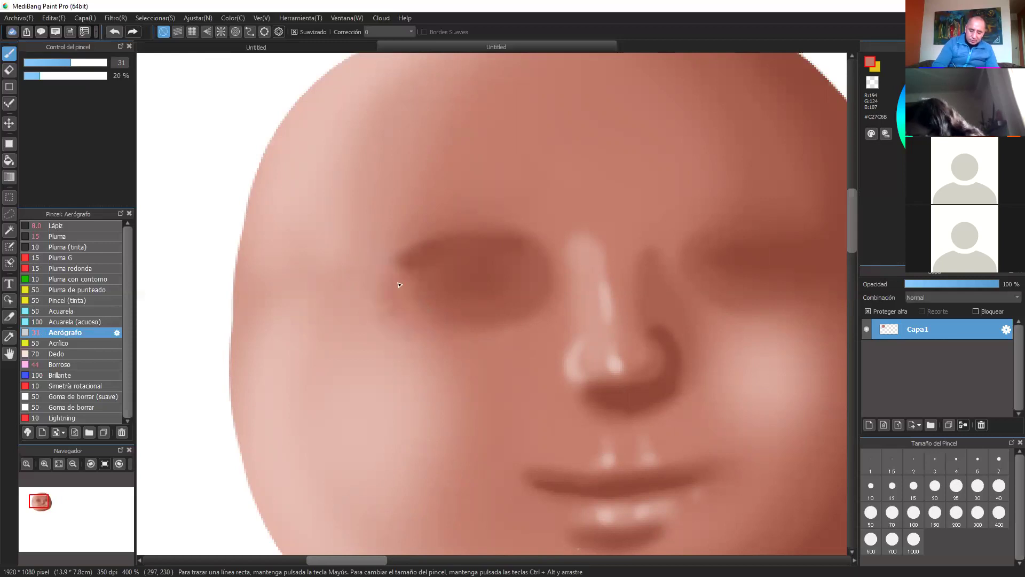
- Deepen the outer corner of the left eye socket with the sampled #975040 tone using the Aerógrafo at size 31
scroll(640, 295, "down", 2)
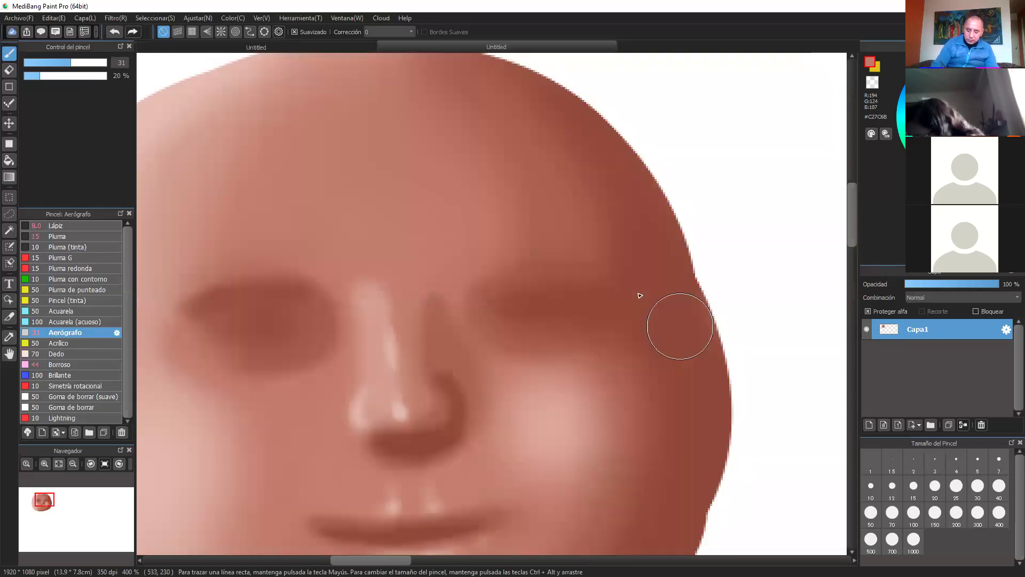
scroll(291, 252, "up", 1)
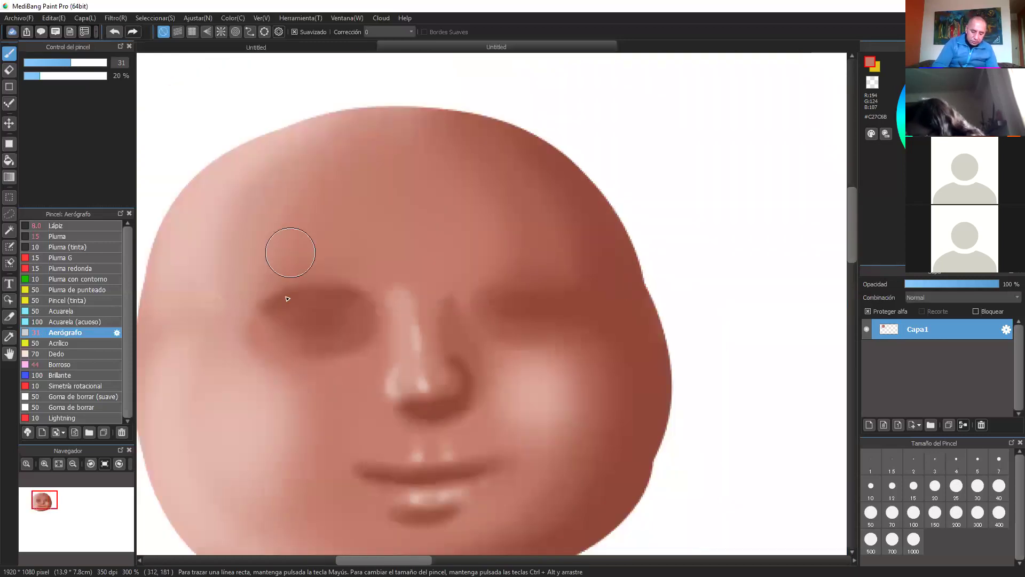
right_click(296, 309)
left_click_drag(279, 308, 269, 310)
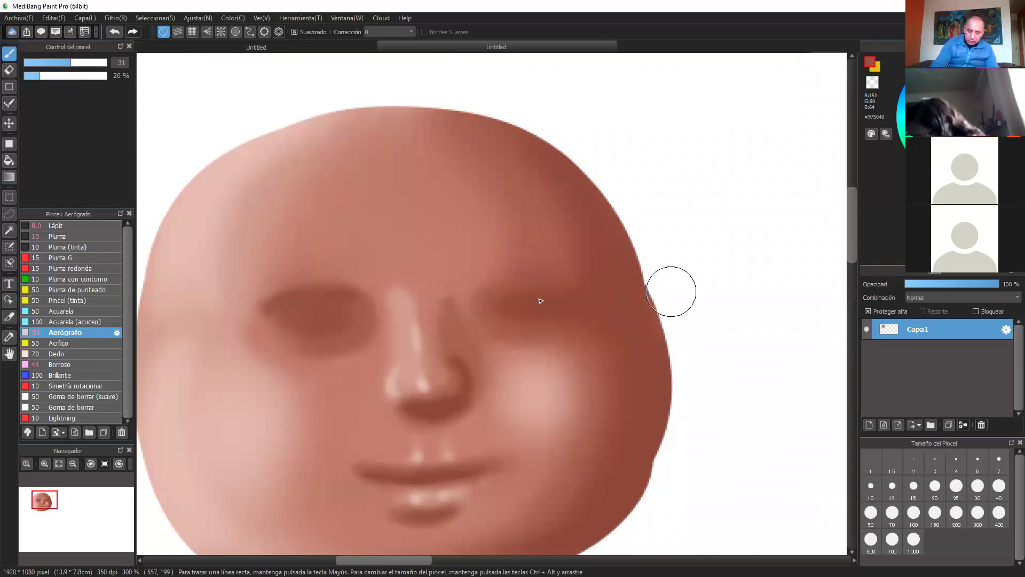
- Darken the upper part of the right eye socket with the sampled #853F31 tone using the Aerógrafo at size 17
left_click(53, 63)
left_click(542, 302, "alt")
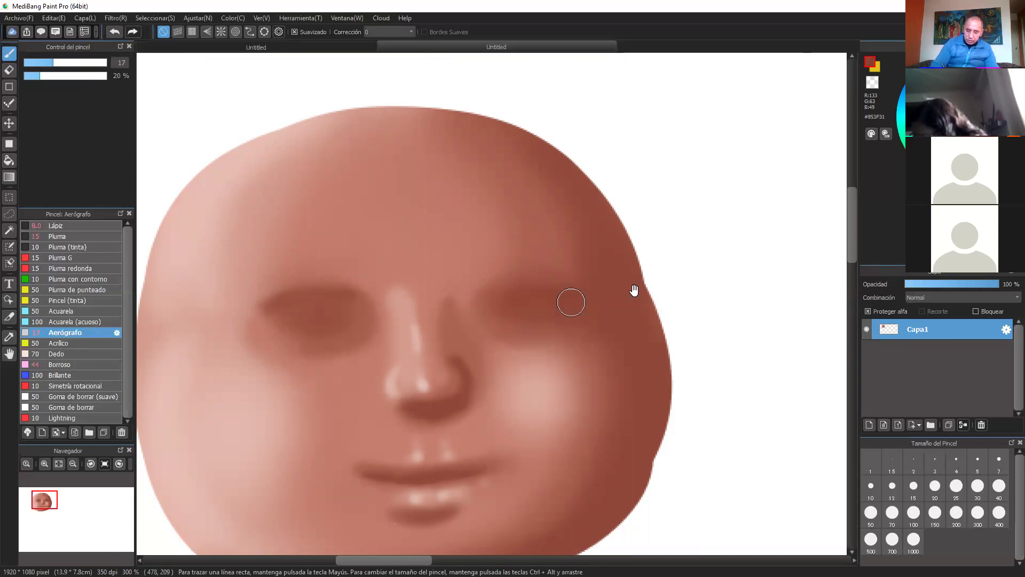
scroll(687, 319, "down", 3)
left_click_drag(636, 288, 702, 330)
scroll(722, 269, "up", 1)
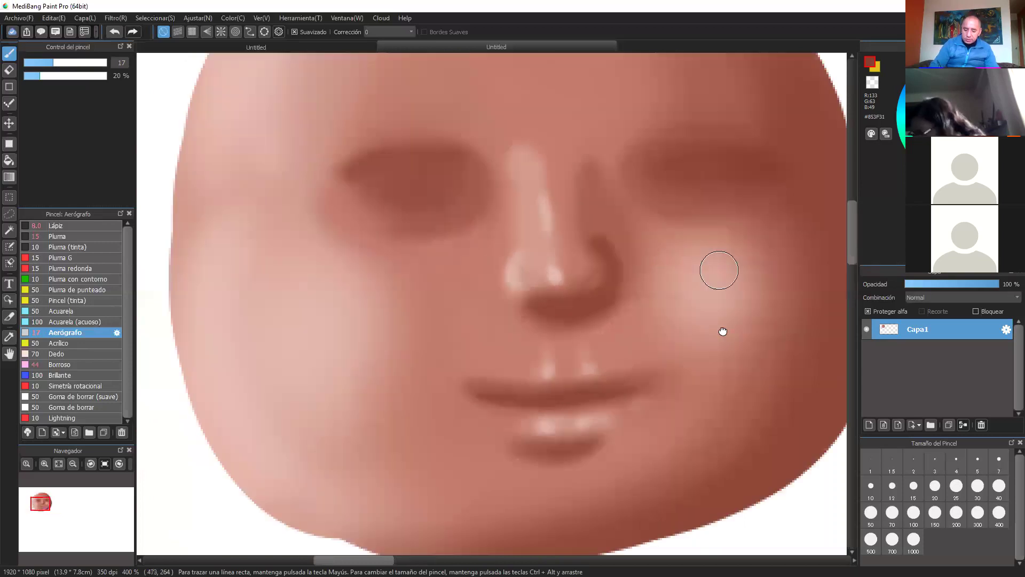
- Add a new layer above the face layer and dab the #853F31 tone in the centre of the left eye socket
scroll(718, 298, "up", 1)
scroll(812, 298, "up", 1)
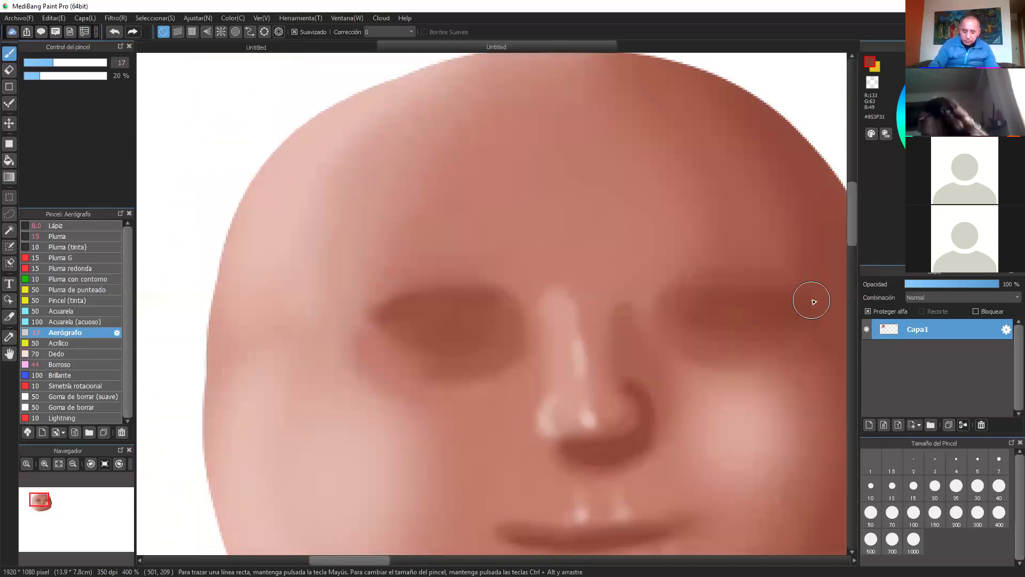
scroll(652, 332, "right", 1)
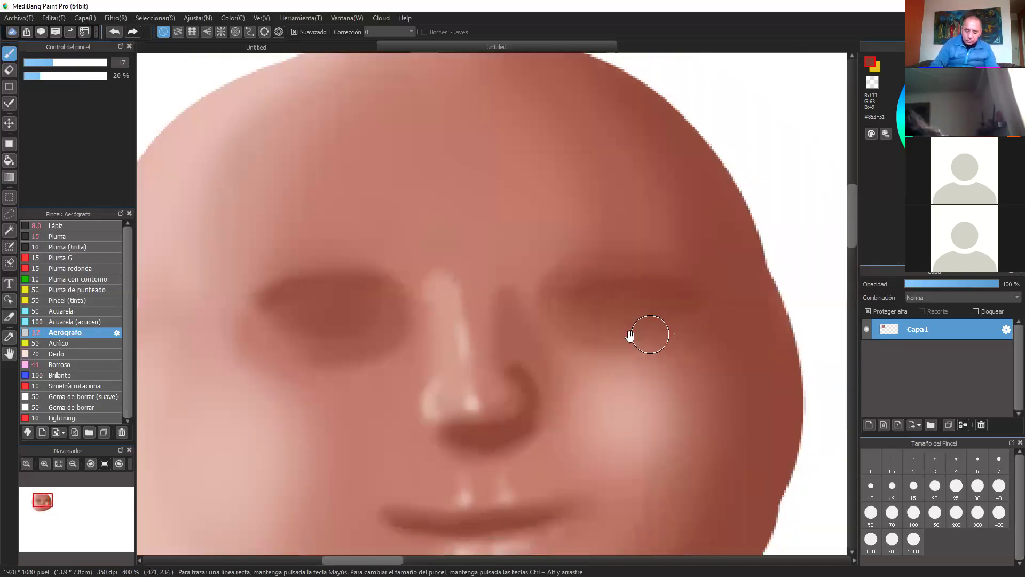
left_click_drag(644, 362, 639, 339)
left_click(870, 424)
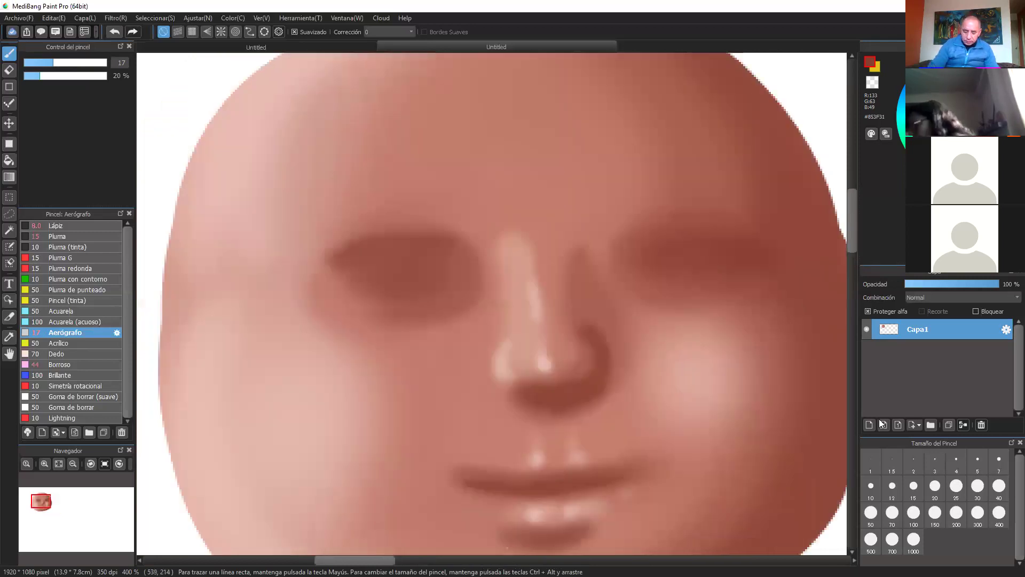
scroll(496, 290, "up", 1)
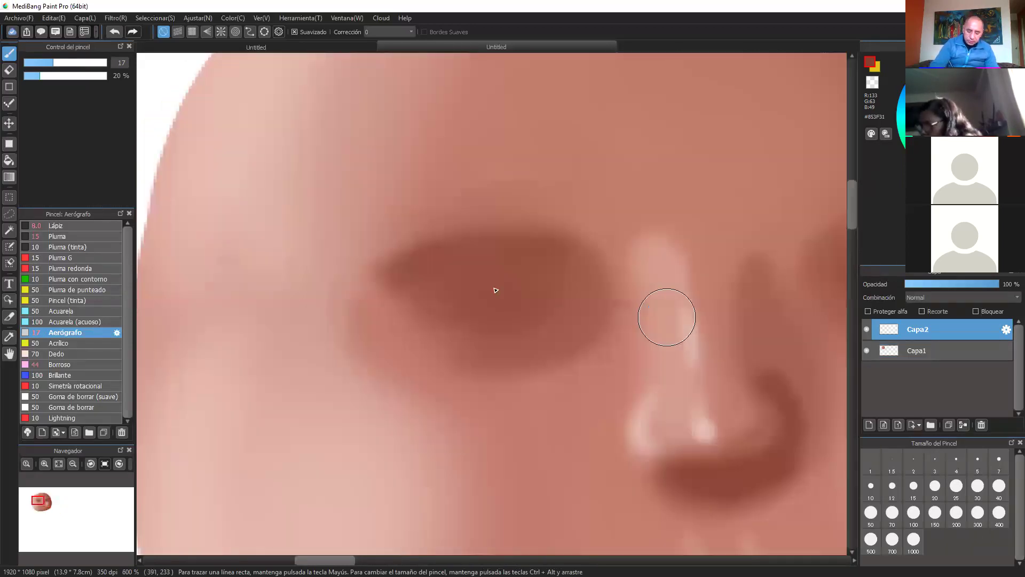
left_click(502, 310)
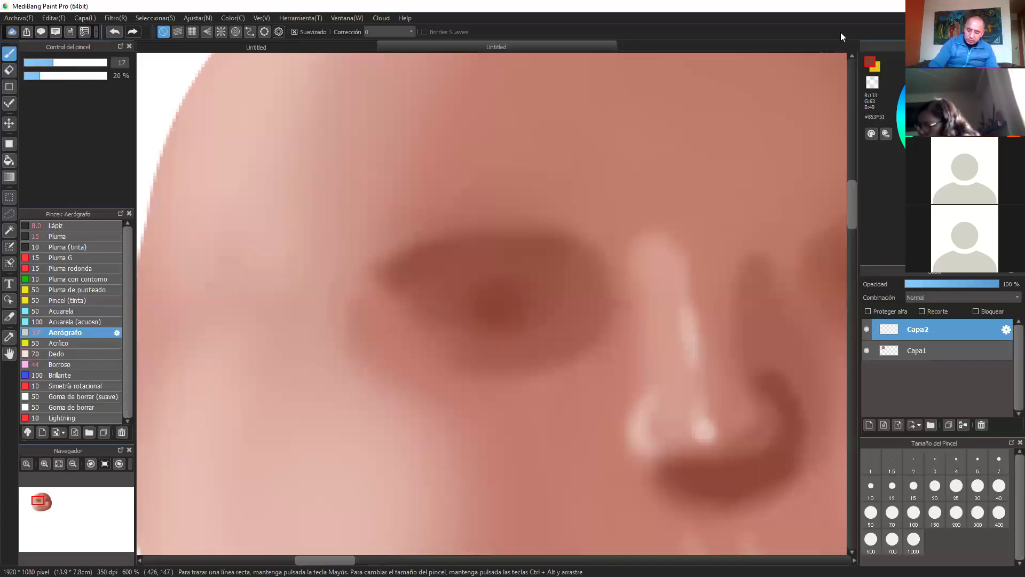
- Paint a white #FFFFFF oval eyeball in each eye socket using the Pluma at size 15
left_click(58, 226)
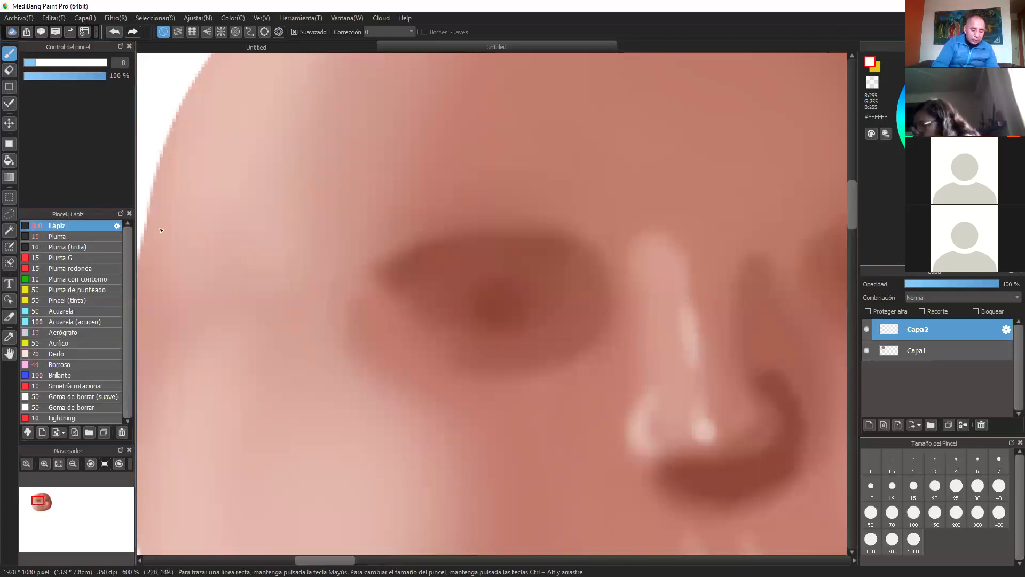
left_click(79, 236)
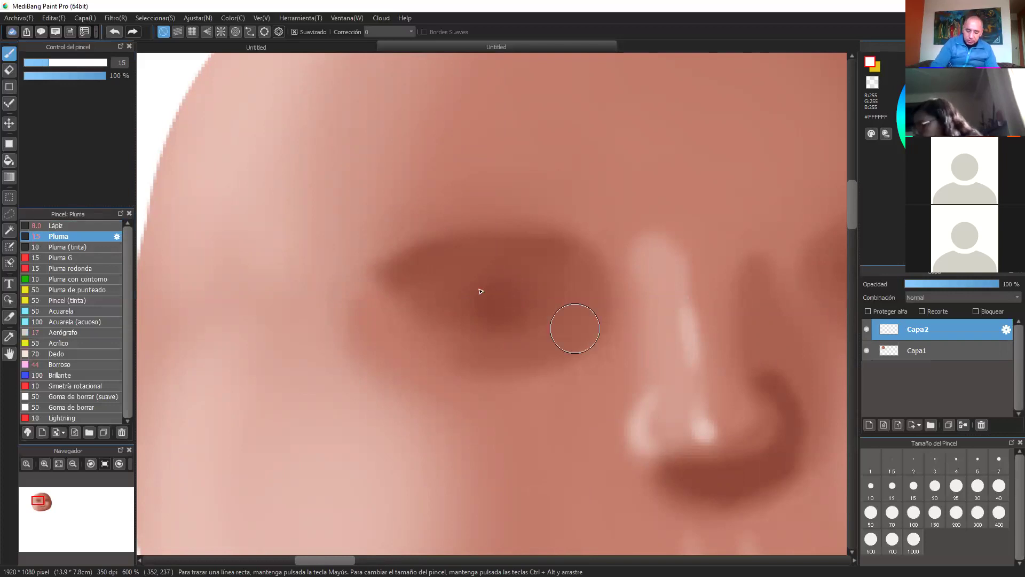
left_click_drag(479, 290, 504, 304)
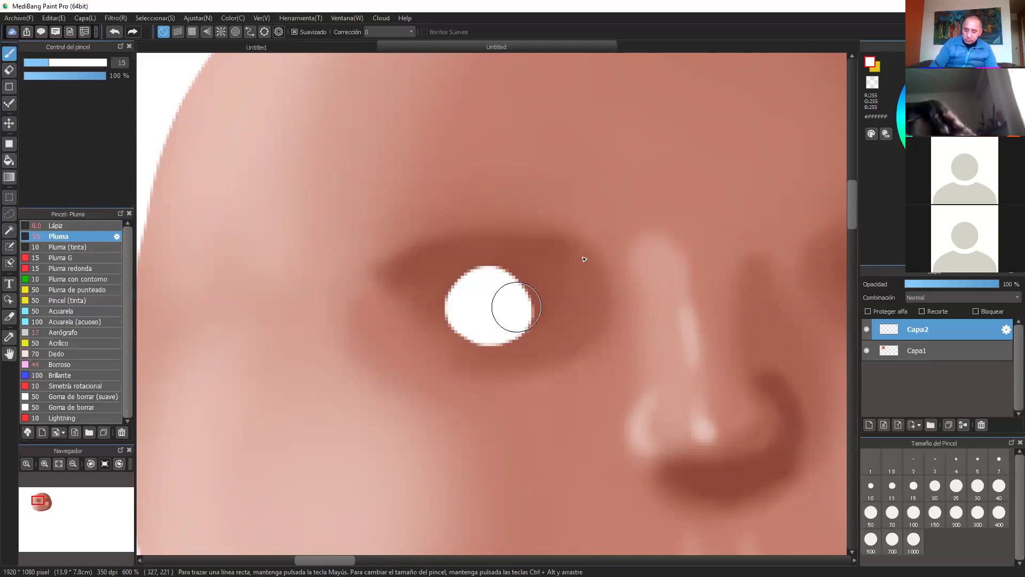
key("ctrl+minus")
left_click_drag(573, 332, 440, 353)
mouse_move(564, 310)
left_mouse_down()
mouse_move(565, 323)
mouse_move(564, 310)
mouse_move(587, 320)
left_mouse_up()
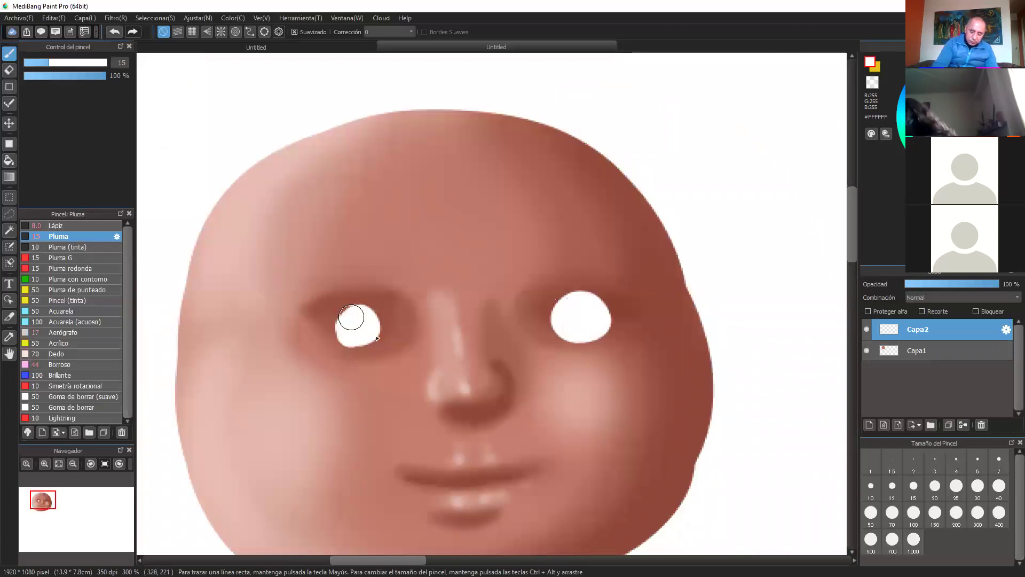
left_click_drag(351, 317, 386, 301)
left_click_drag(671, 325, 698, 297)
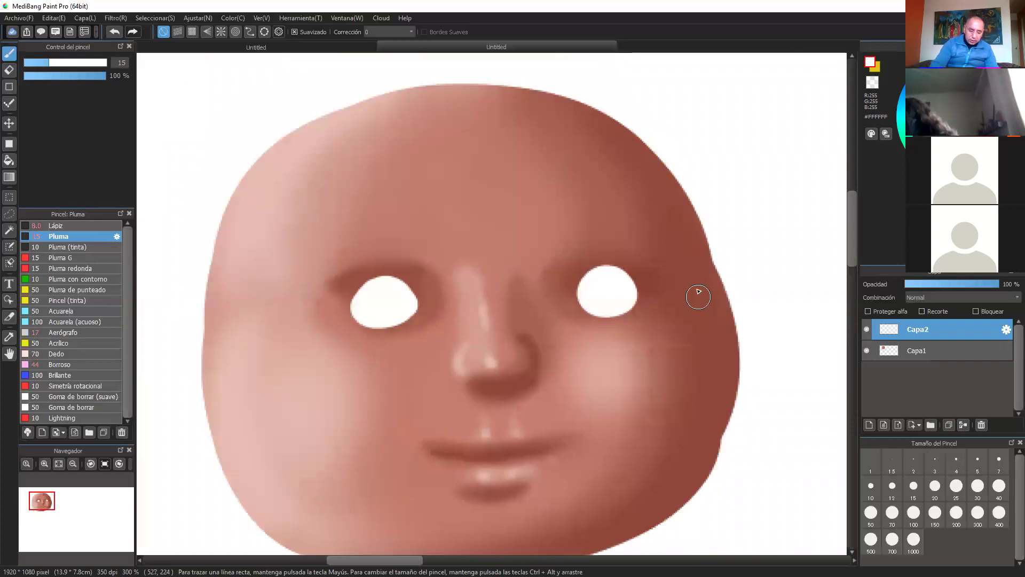
- Erase the upper edges of both white eyeballs to flatten them along the lid line, using the eraser at size 10
scroll(694, 291, "up", 2)
key("e")
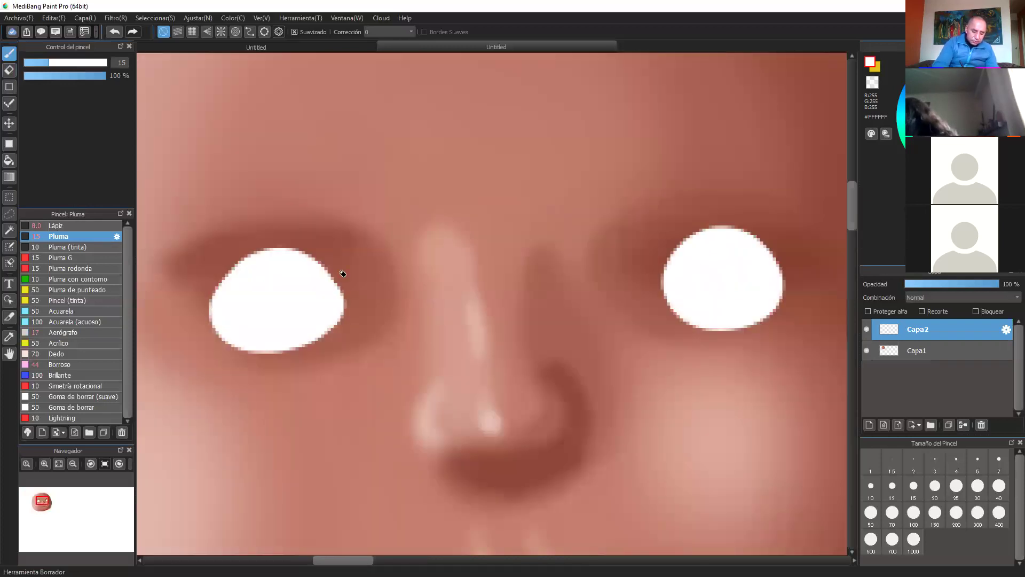
left_click_drag(336, 270, 242, 266)
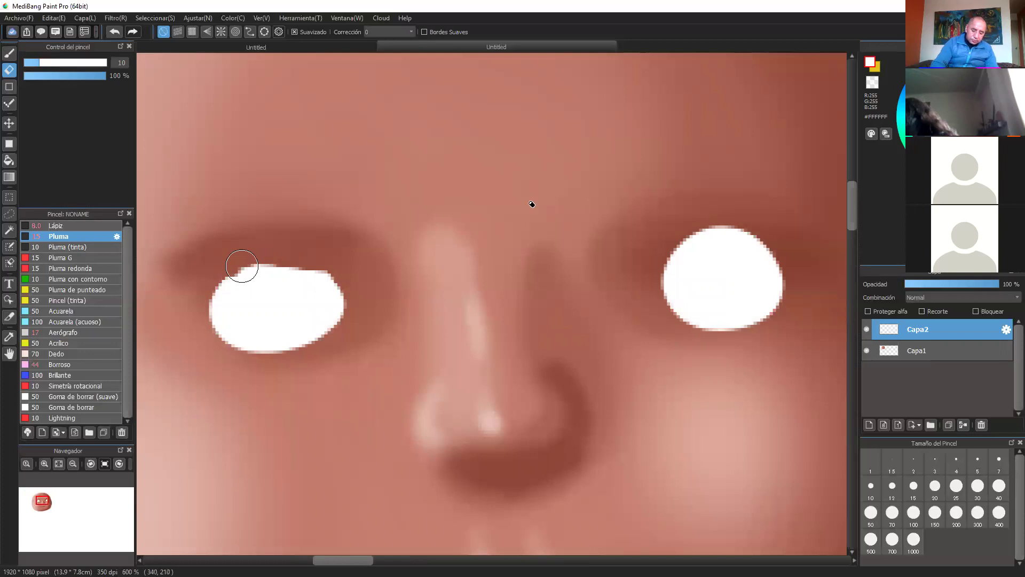
left_click_drag(653, 237, 760, 237)
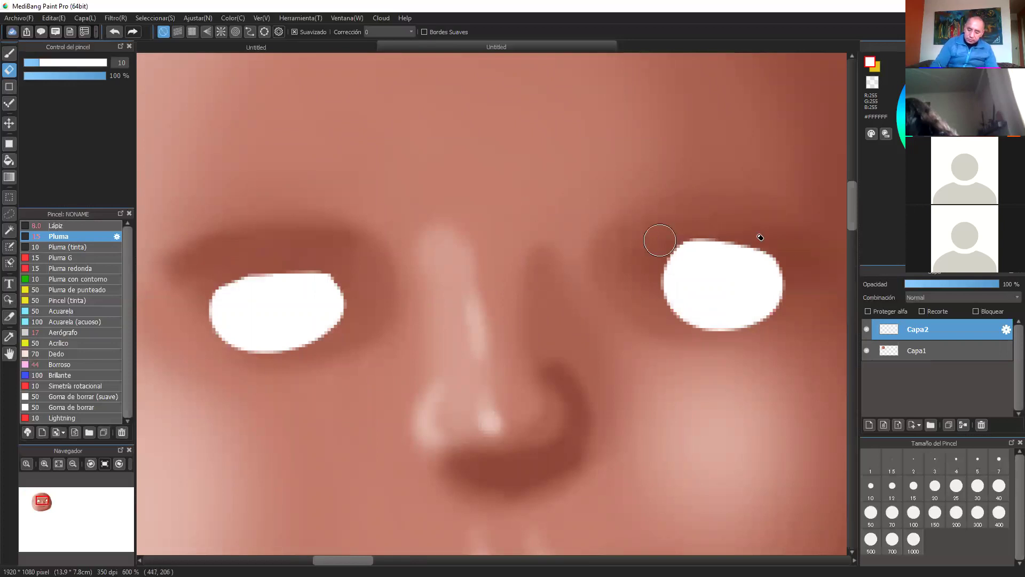
scroll(789, 257, "down", 1)
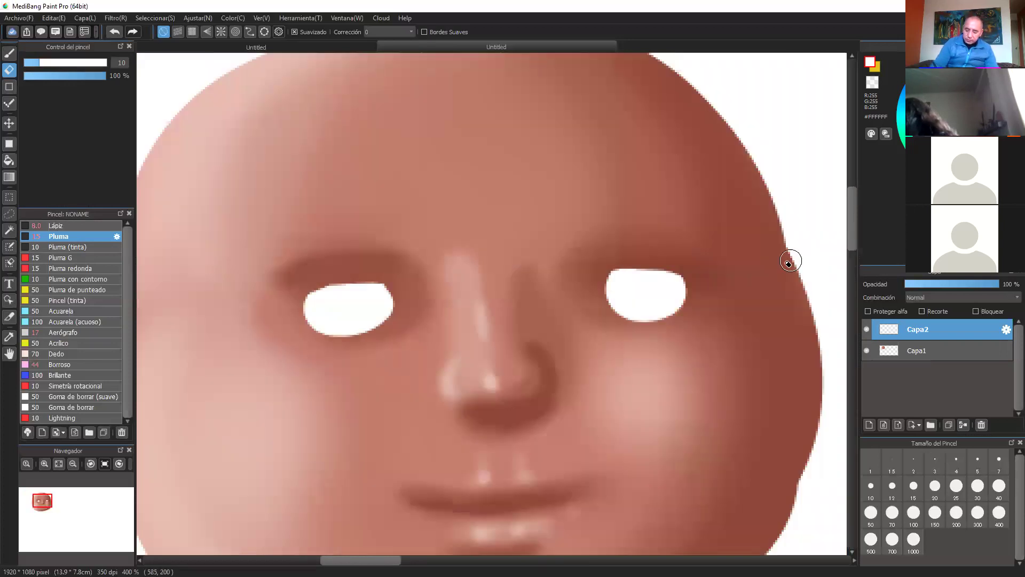
scroll(787, 258, "up", 1)
left_click_drag(751, 281, 744, 296)
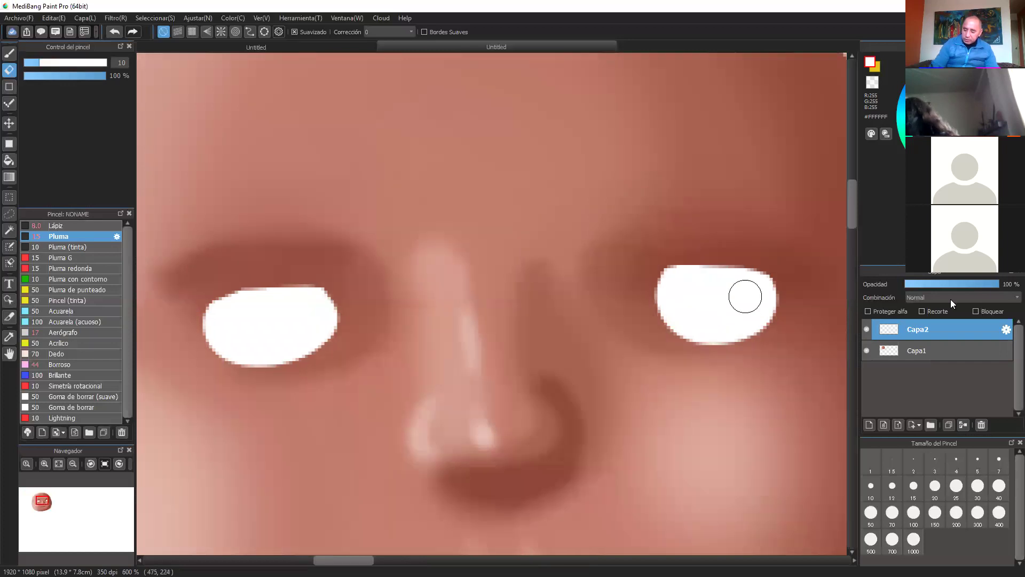
- Protect the eyeball layer's alpha and shade the edges of both eyeballs with pale blue #B7D6E8 using the Aerógrafo at size 17
left_click(868, 311)
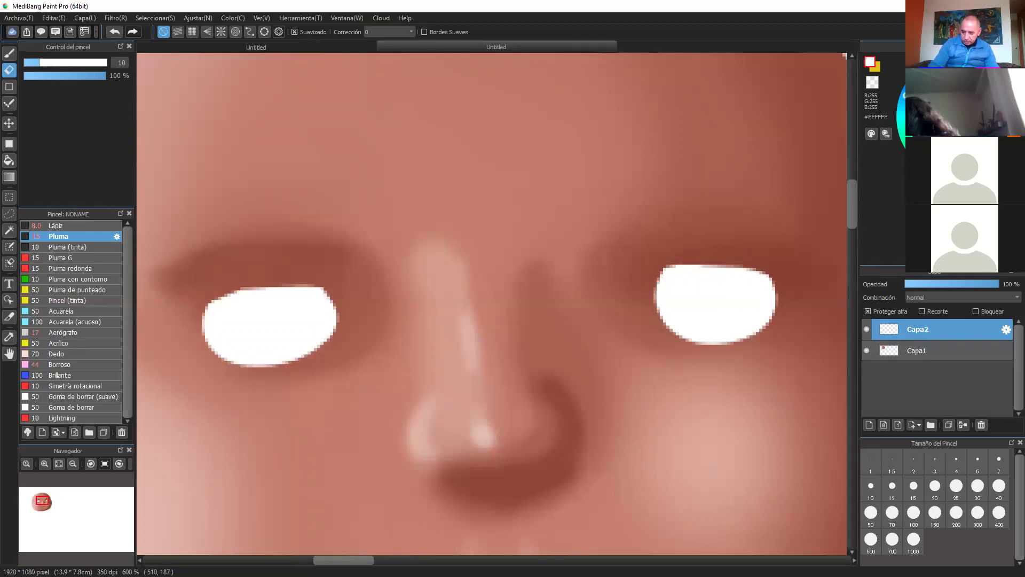
left_click(941, 86)
left_click_drag(779, 271, 761, 340)
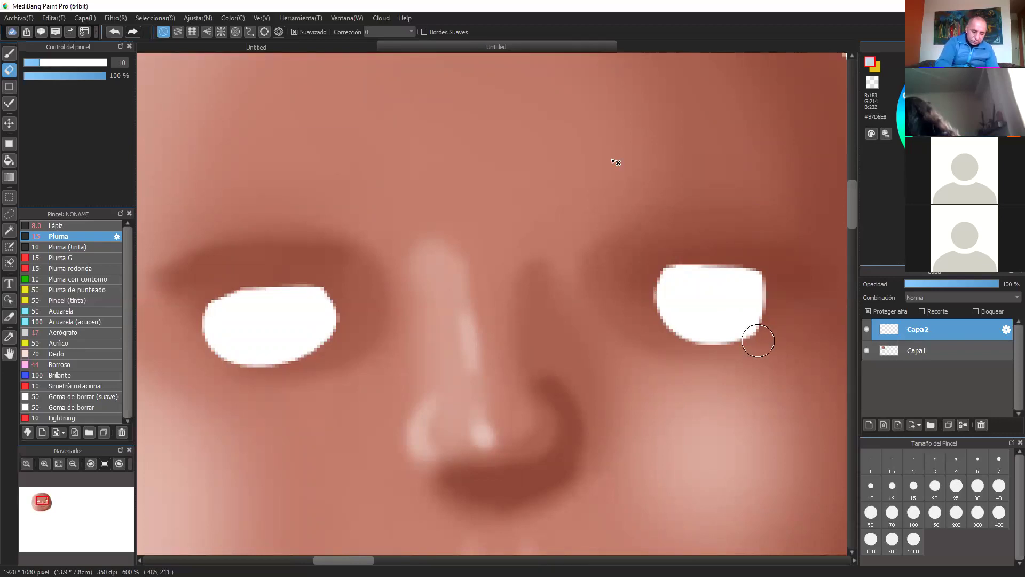
left_click(118, 33)
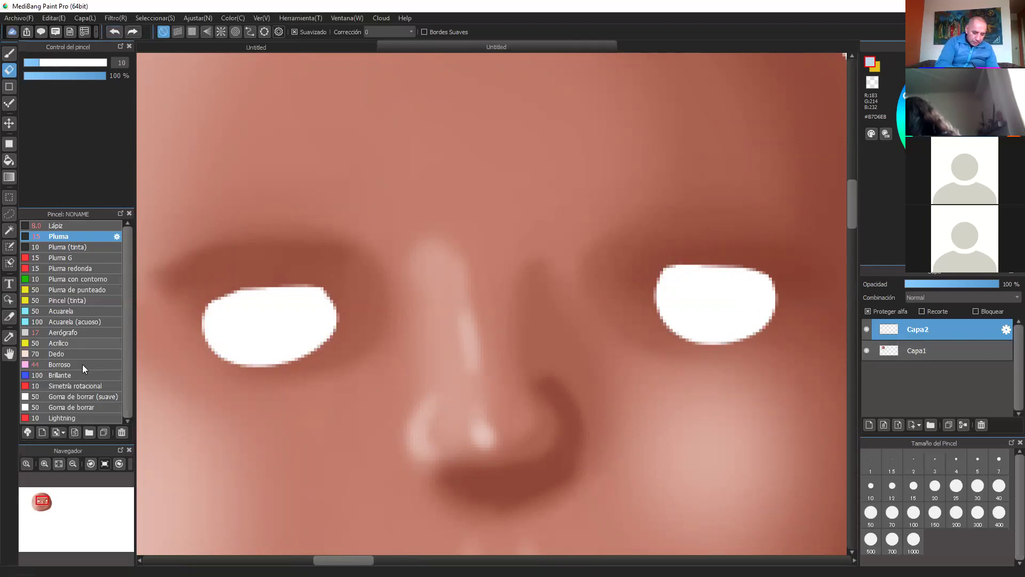
left_click(82, 364)
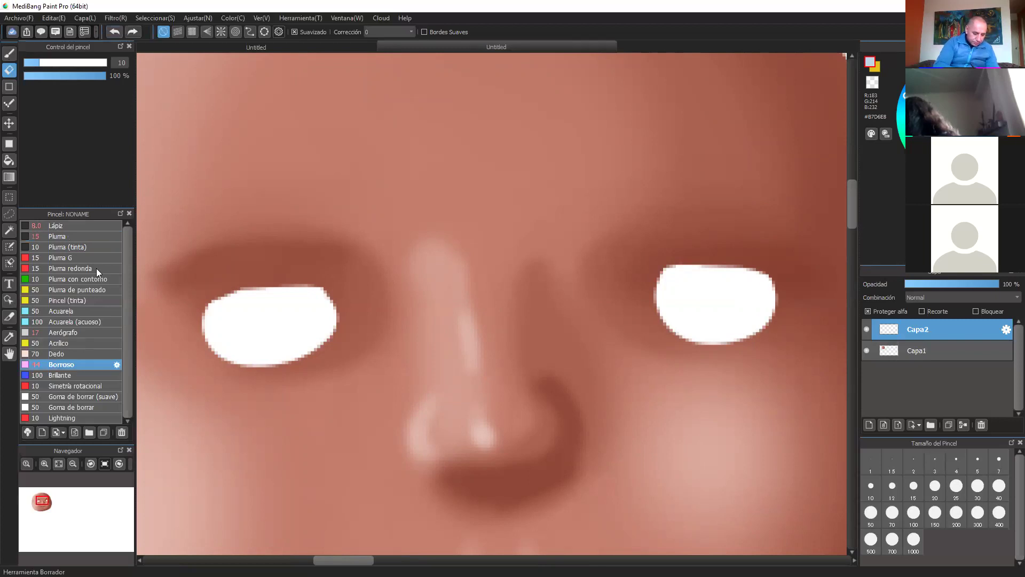
left_click(82, 352)
left_click(80, 333)
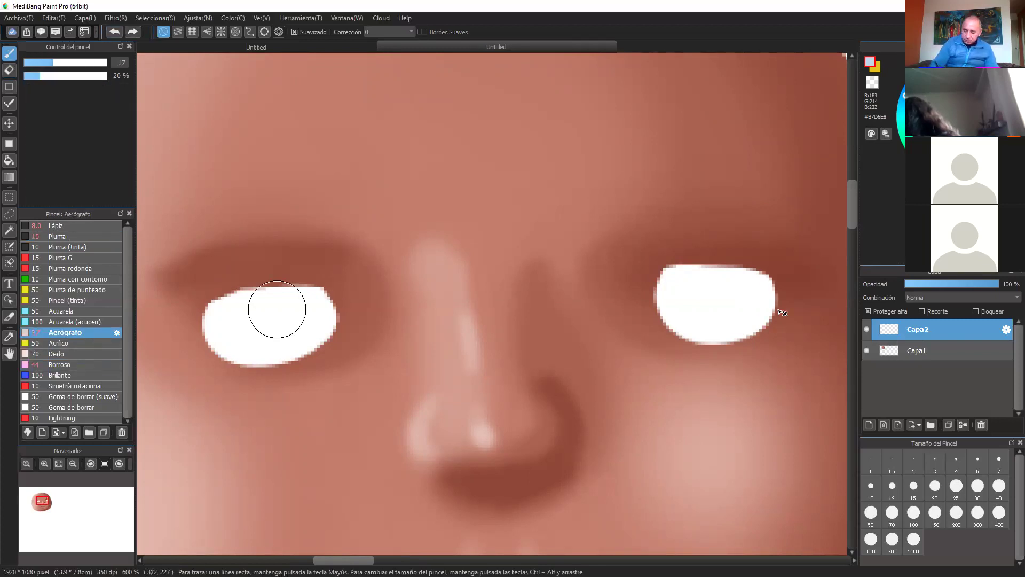
left_click_drag(751, 336, 761, 258)
mouse_move(751, 337)
left_mouse_down()
mouse_move(762, 235)
mouse_move(761, 321)
left_mouse_up()
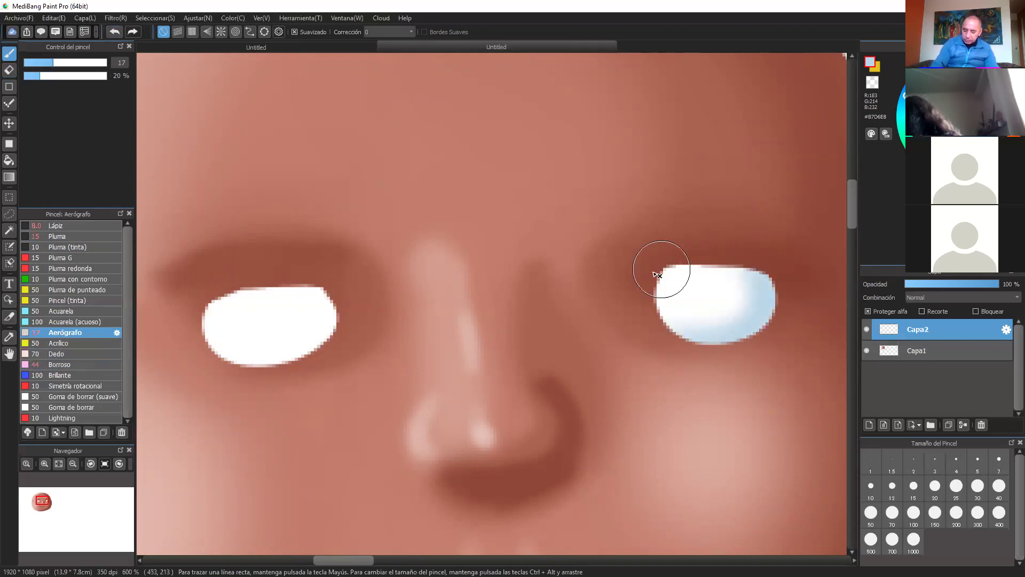
left_click_drag(662, 269, 790, 276)
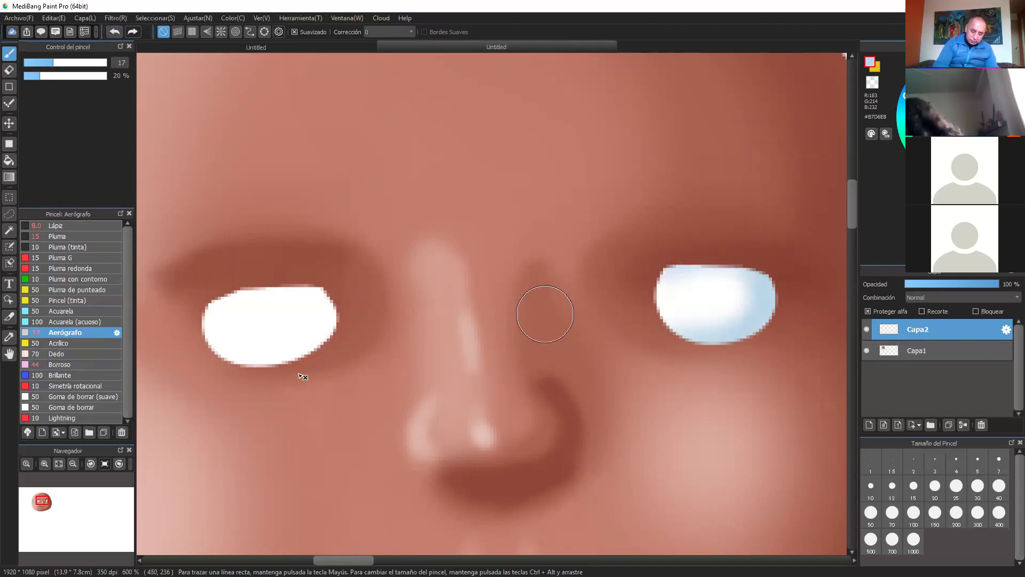
left_click_drag(299, 312, 320, 299)
mouse_move(310, 383)
left_mouse_down()
mouse_move(220, 367)
mouse_move(307, 297)
mouse_move(343, 332)
left_mouse_up()
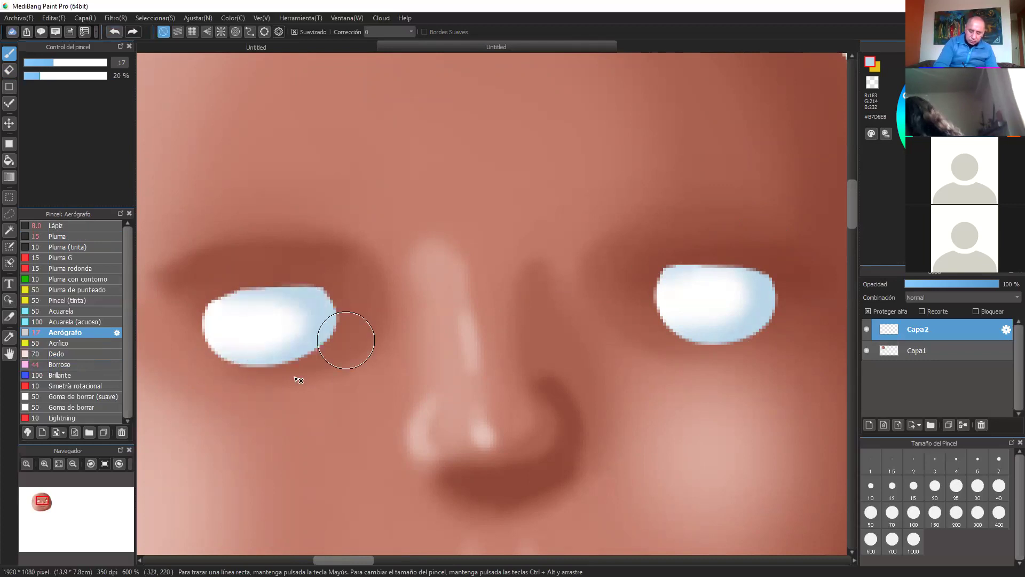
- Deepen the shading on the right-hand side of both eyeballs with blue #98B7DB using the Aerógrafo at size 17
scroll(821, 271, "down", 3)
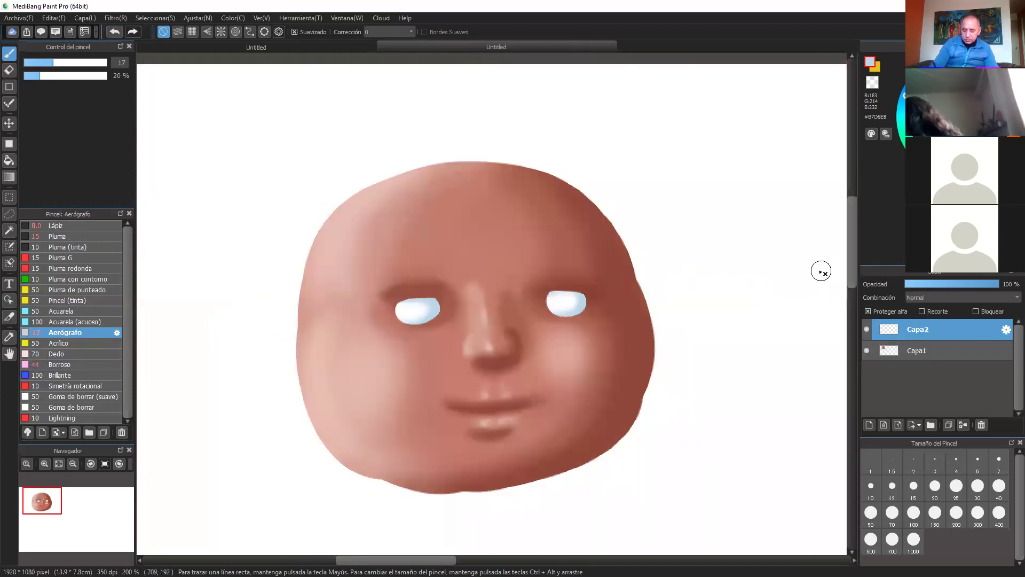
scroll(718, 306, "up", 2)
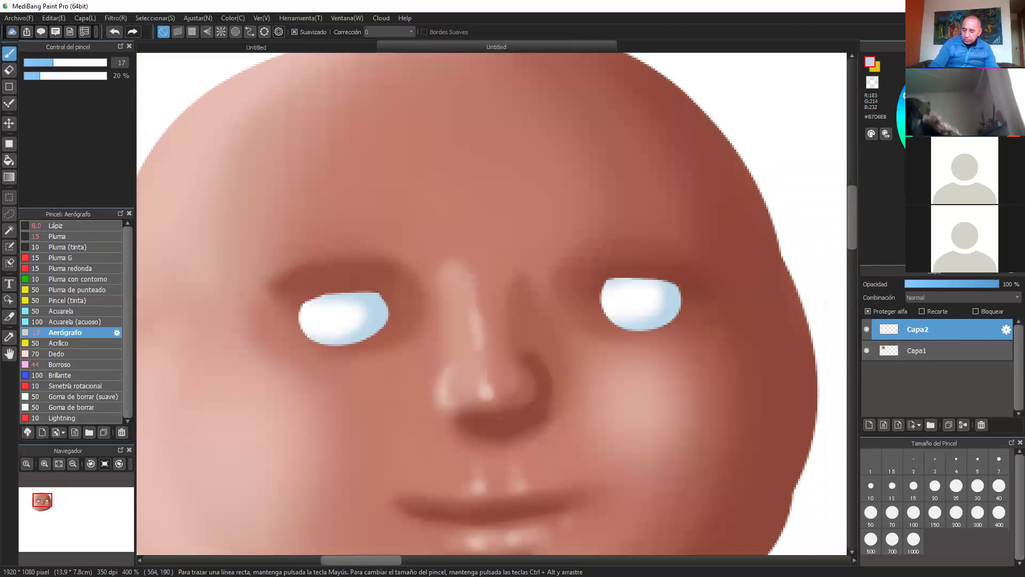
left_click(945, 91)
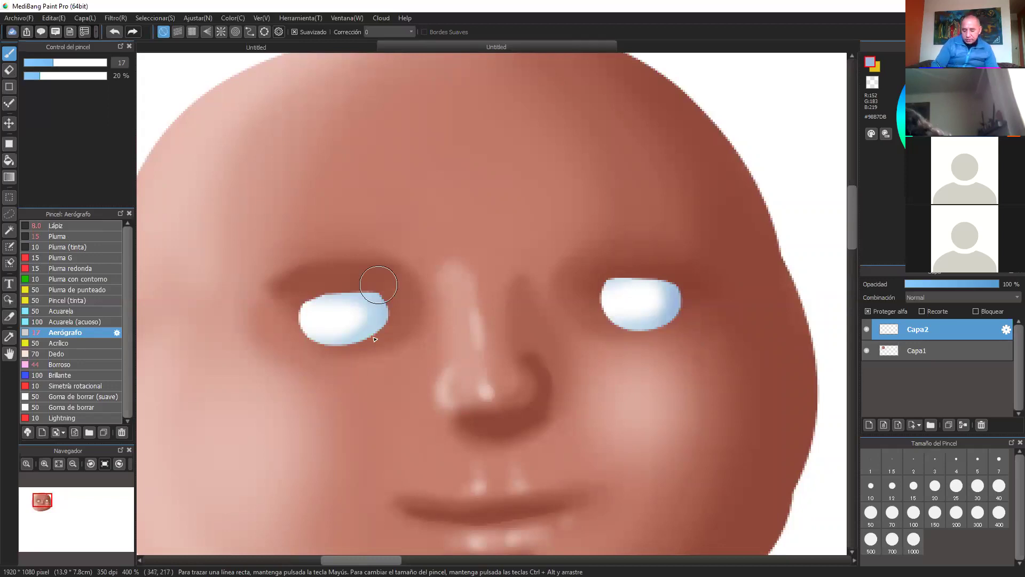
mouse_move(741, 371)
left_mouse_down()
mouse_move(772, 296)
mouse_move(748, 363)
left_mouse_up()
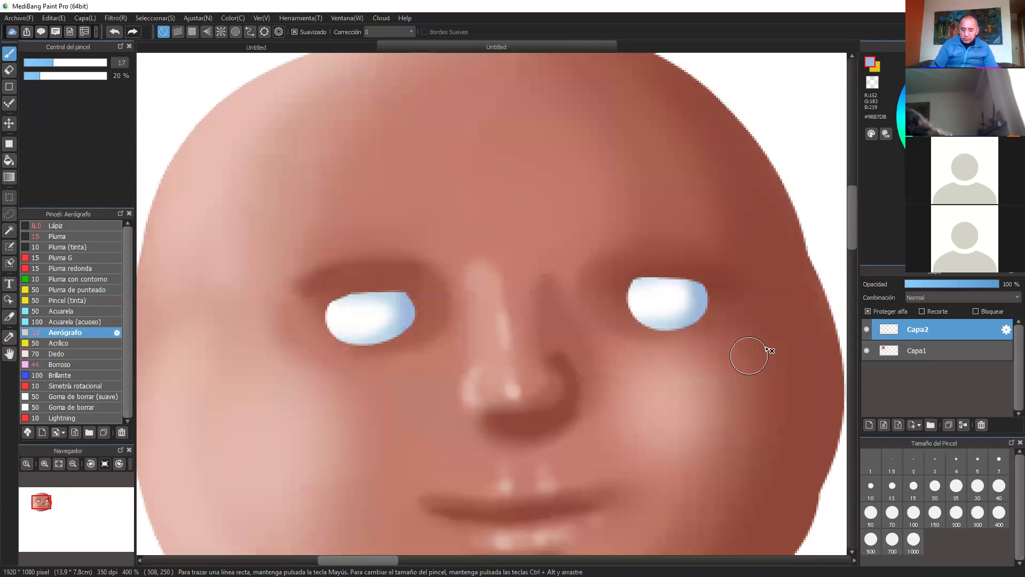
scroll(783, 354, "up", 1)
left_click_drag(779, 333, 735, 360)
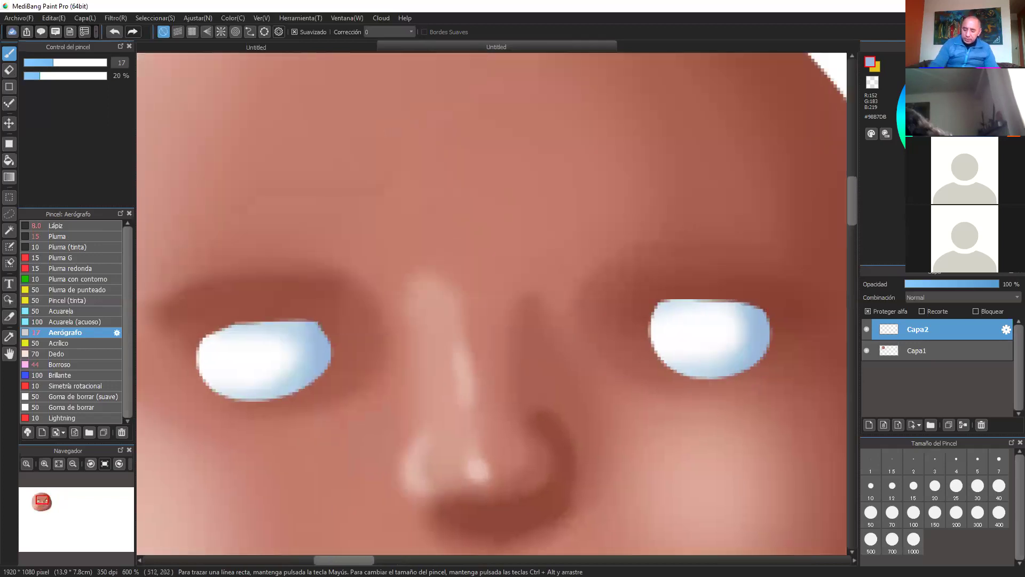
- Stamp a round black #000000 pupil in each eyeball using the Pluma at size 15
left_click(69, 236)
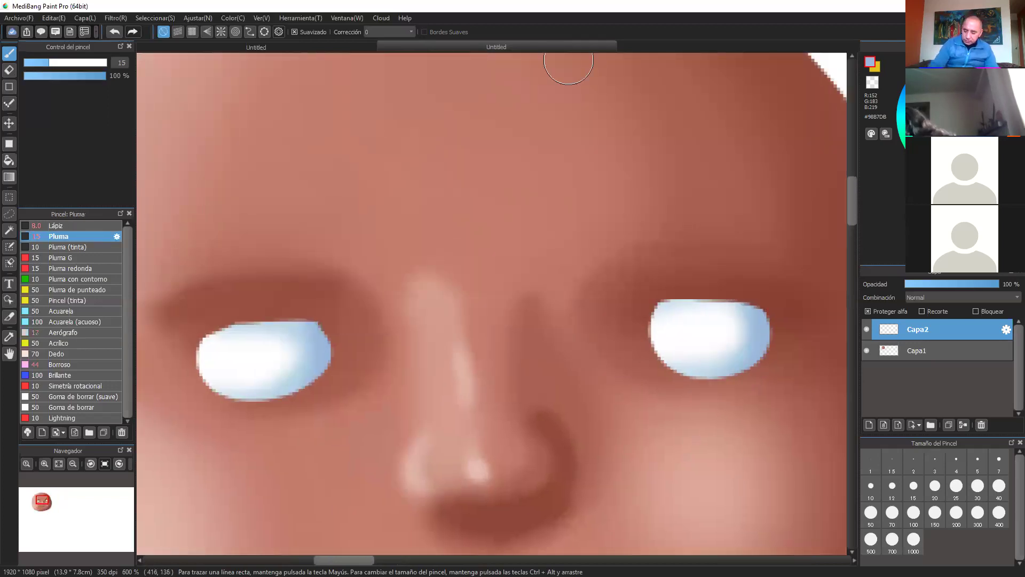
left_click(710, 333)
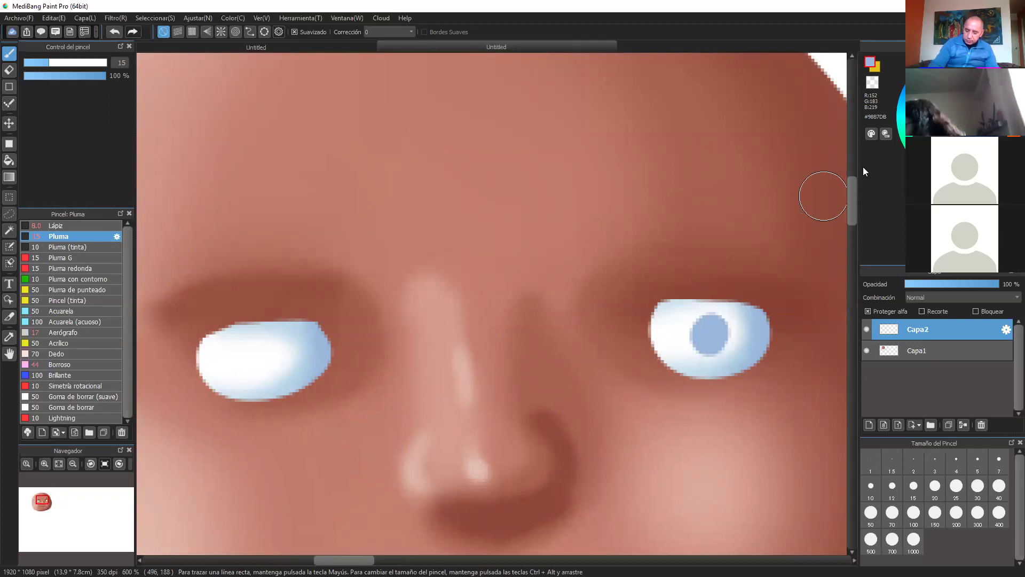
left_click(710, 331)
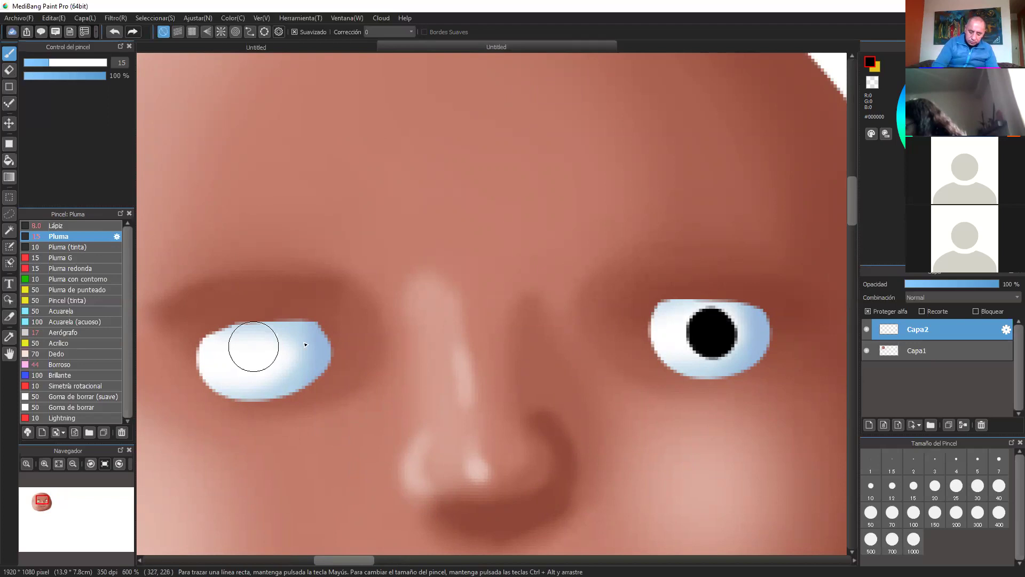
left_click(266, 348)
- Enlarge both black pupils until they reach the eyeballs' upper edges, adding overlapping dabs with the Pluma at size 15
left_click(712, 324)
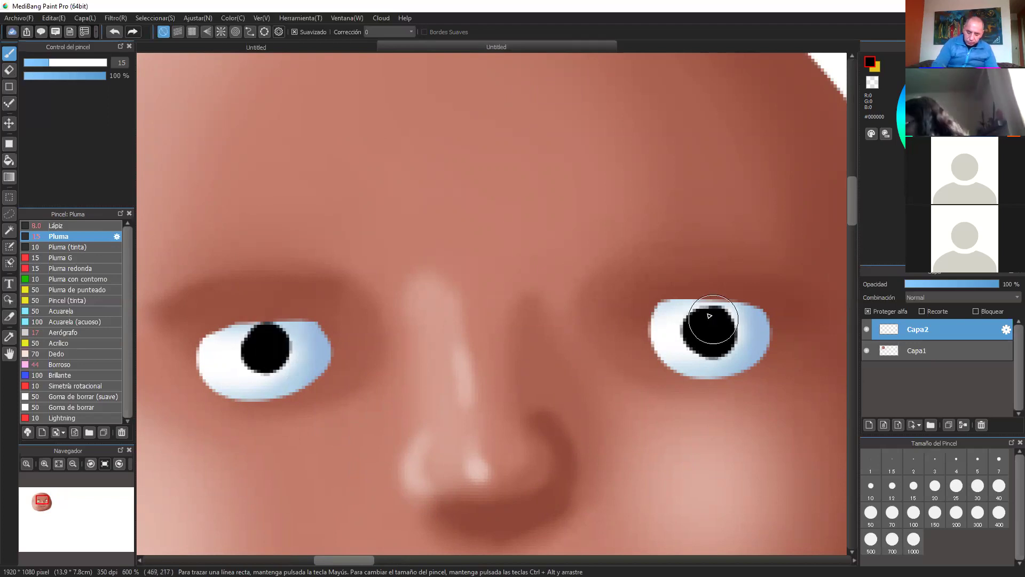
left_click(714, 317)
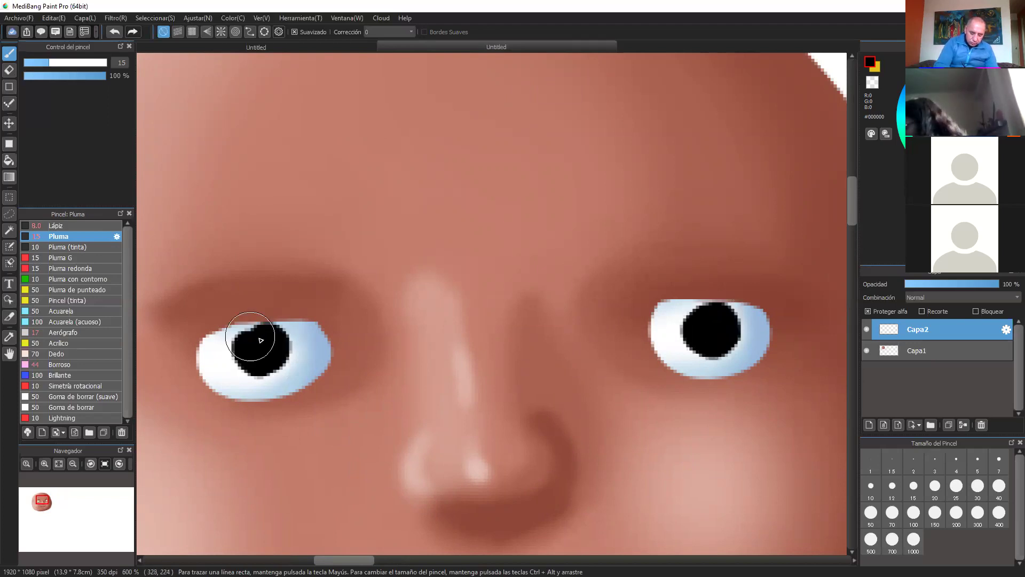
left_click(258, 347)
left_click(265, 342)
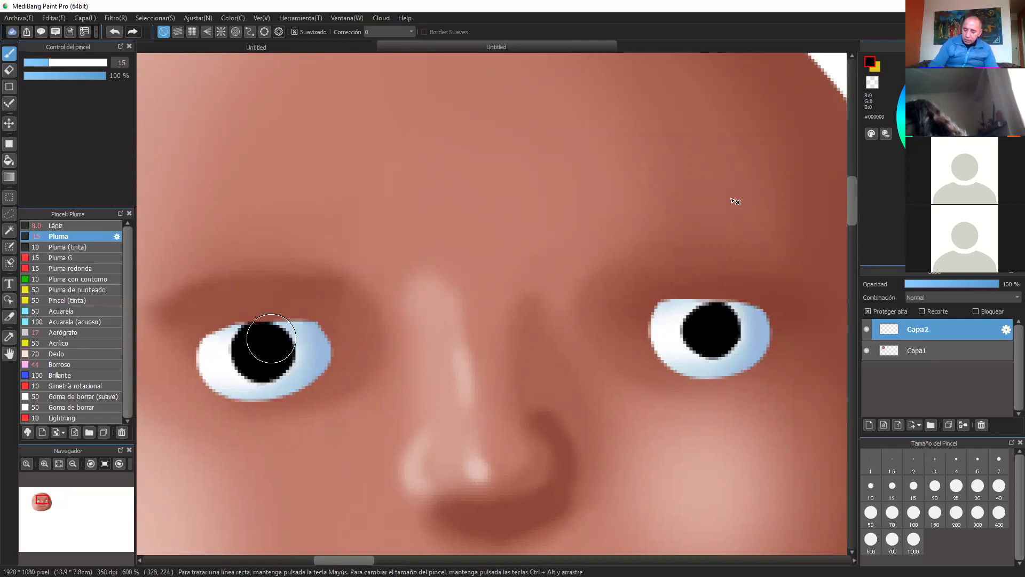
left_click(271, 339)
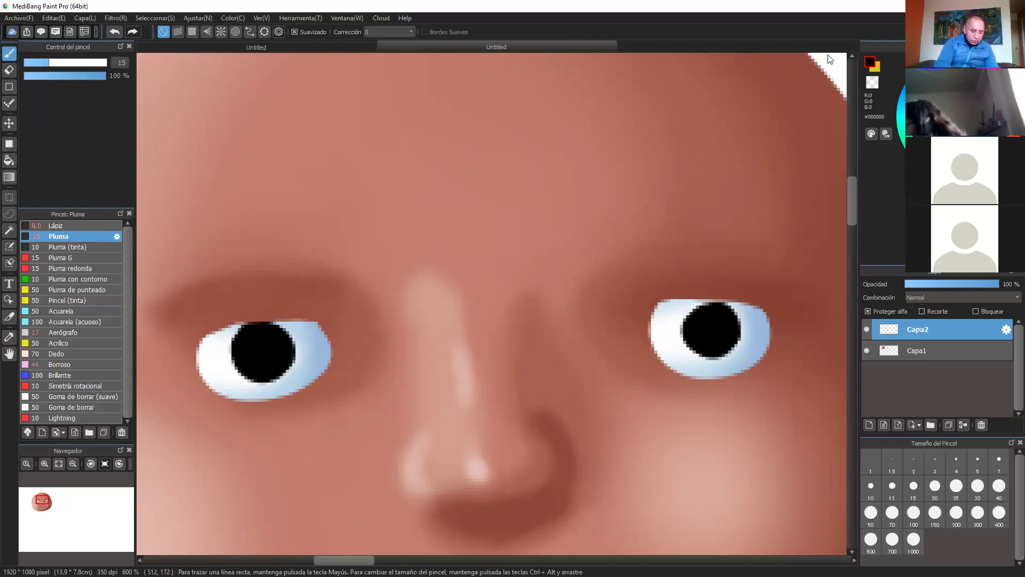
- Dab a small white #FFFFFF highlight on each pupil using the Aerógrafo at size 4.7
left_click(81, 343)
left_click(63, 332)
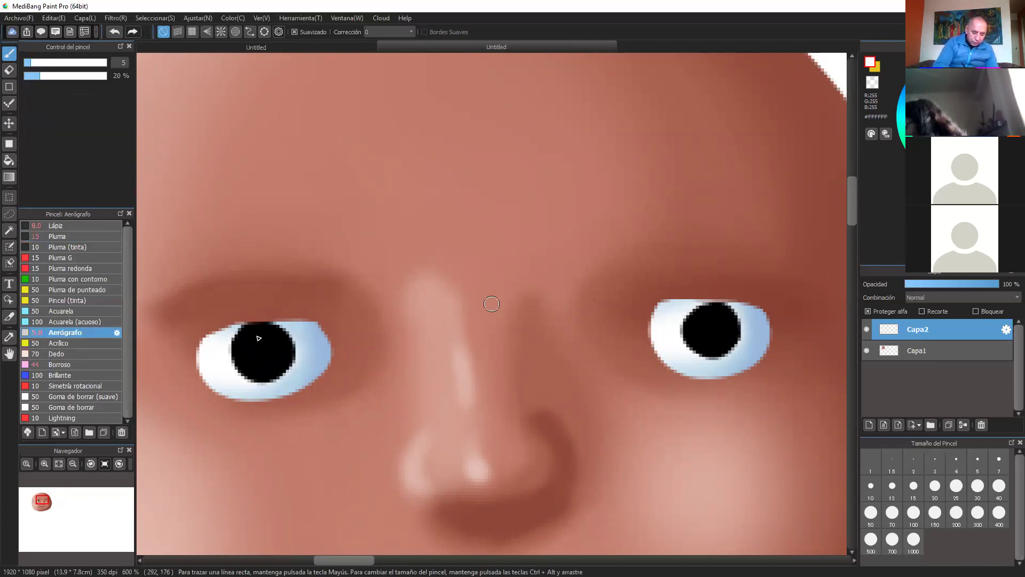
key("bracketleft")
left_click(247, 346)
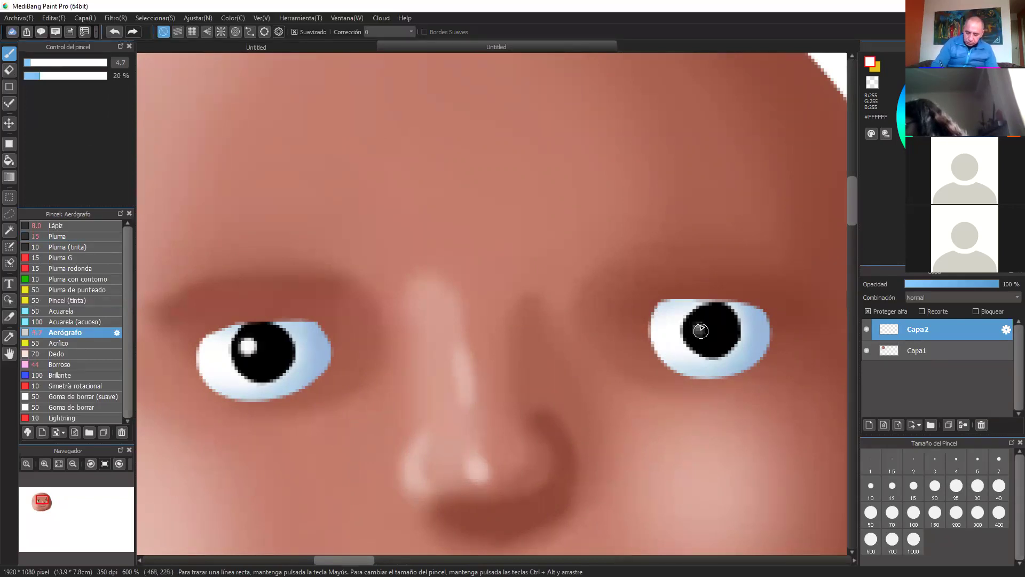
left_click(702, 330)
- Add a new layer above the eyeballs and outline the right-hand eye's upper and lower edges in black #000000 with the Aerógrafo at size 4.7
key("ctrl+minus")
key("ctrl+minus")
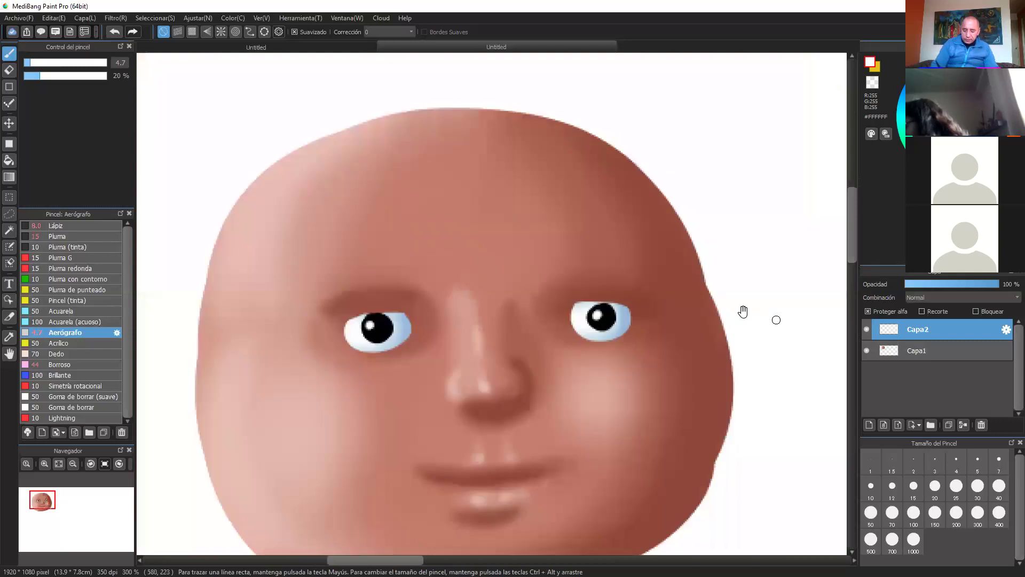
left_click_drag(777, 320, 799, 244)
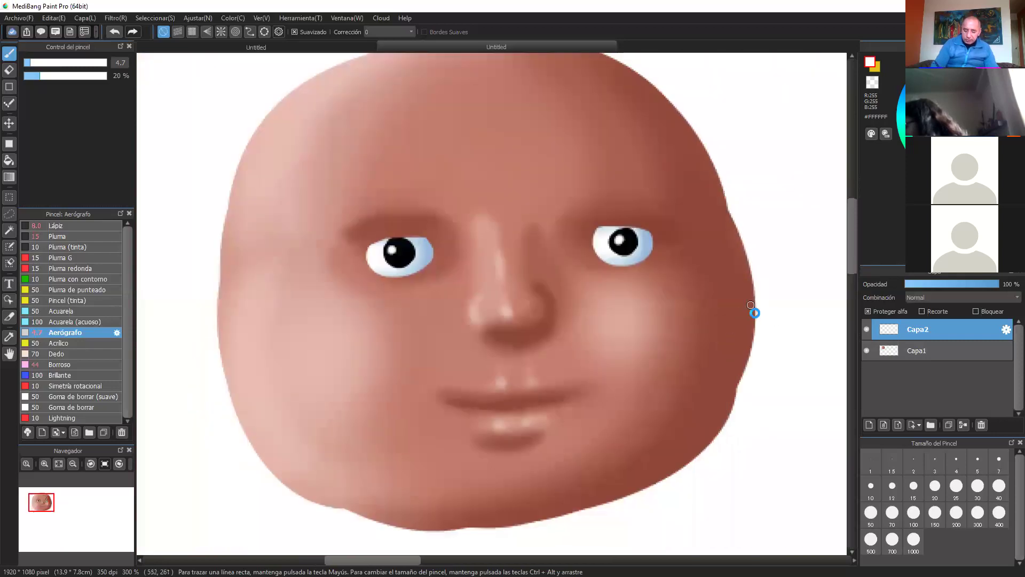
key("ctrl+equal")
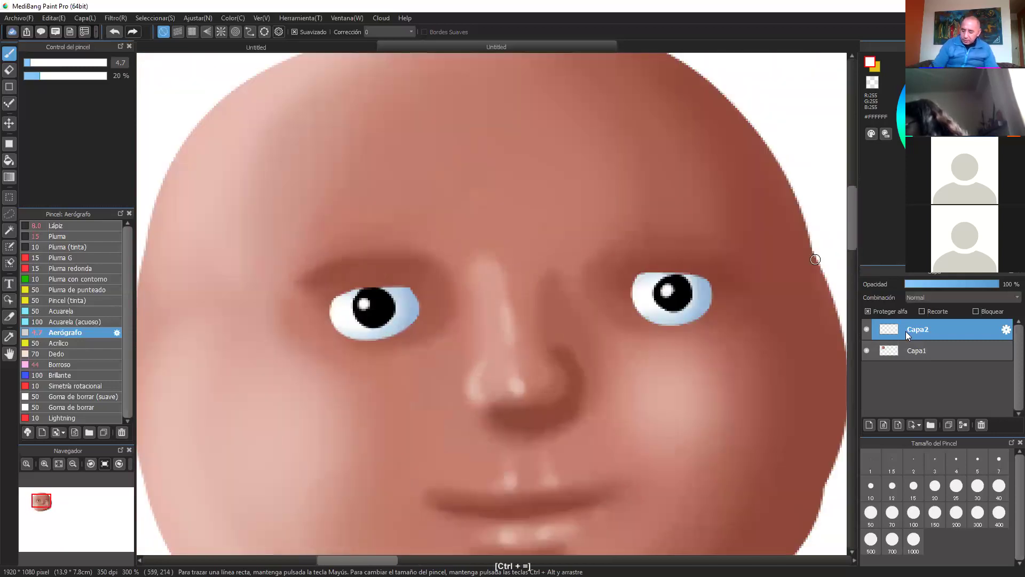
left_click(869, 425)
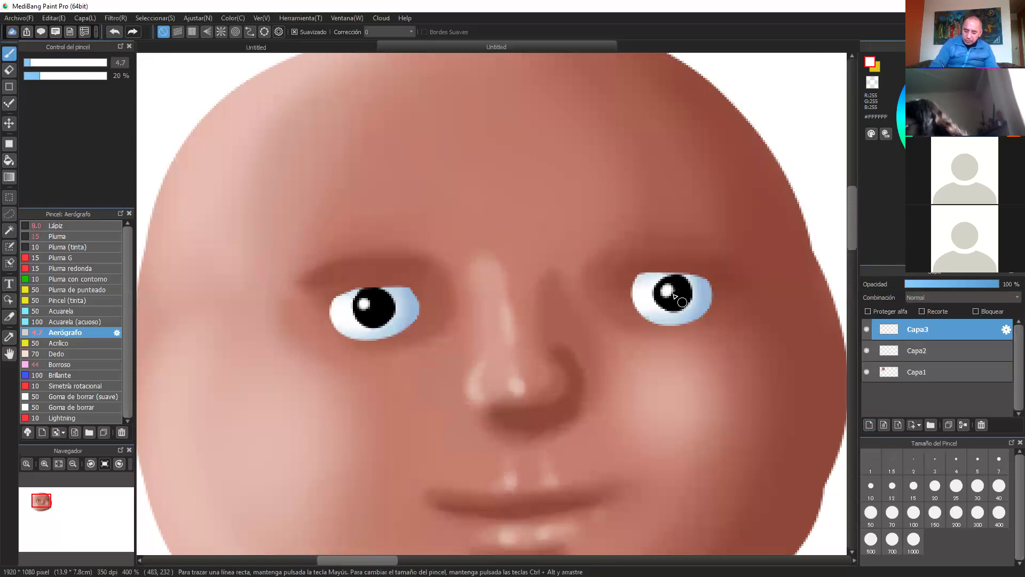
left_click_drag(636, 273, 679, 273)
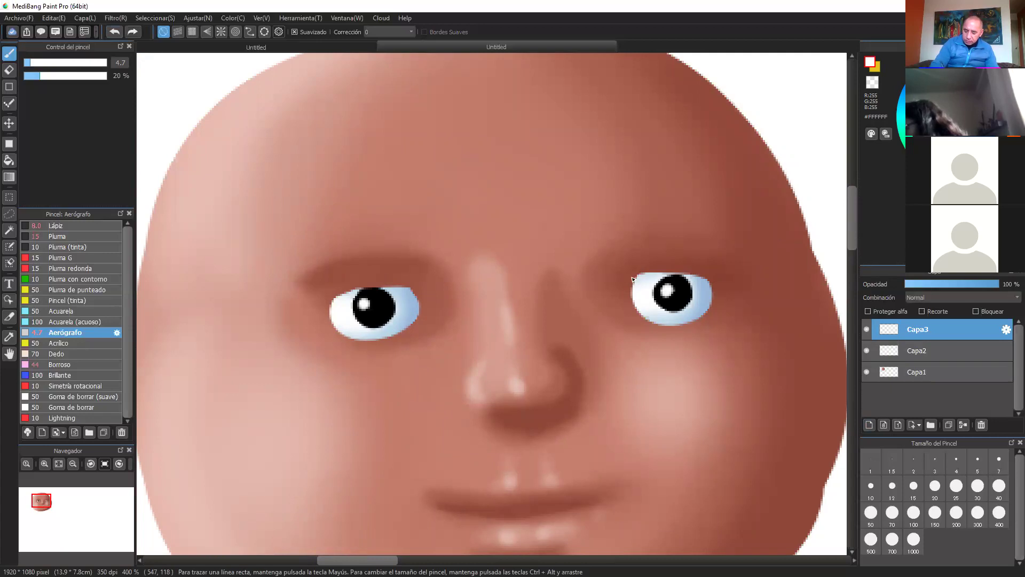
left_click(688, 274, "alt")
left_click_drag(634, 276, 711, 278)
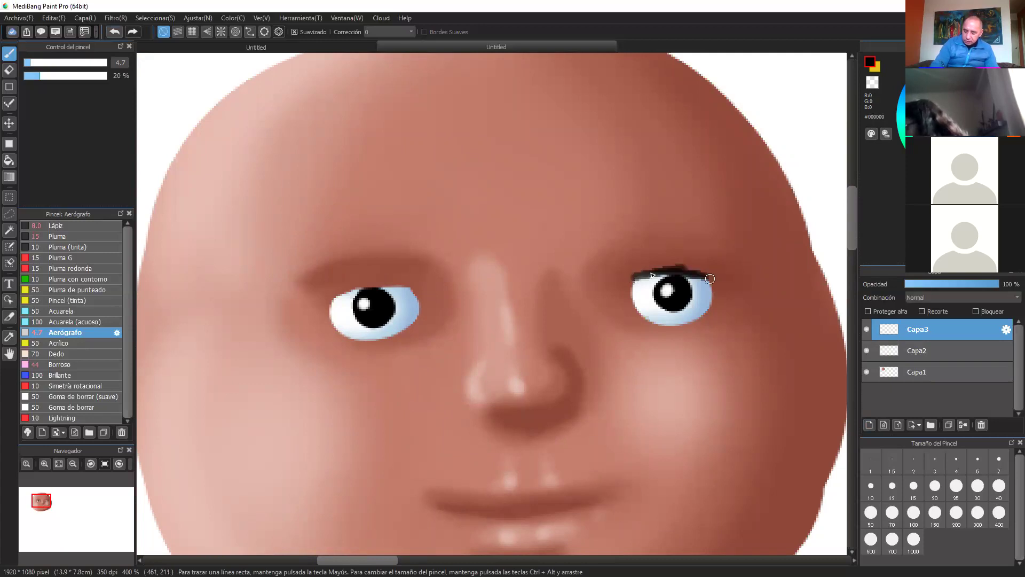
left_click_drag(635, 278, 715, 277)
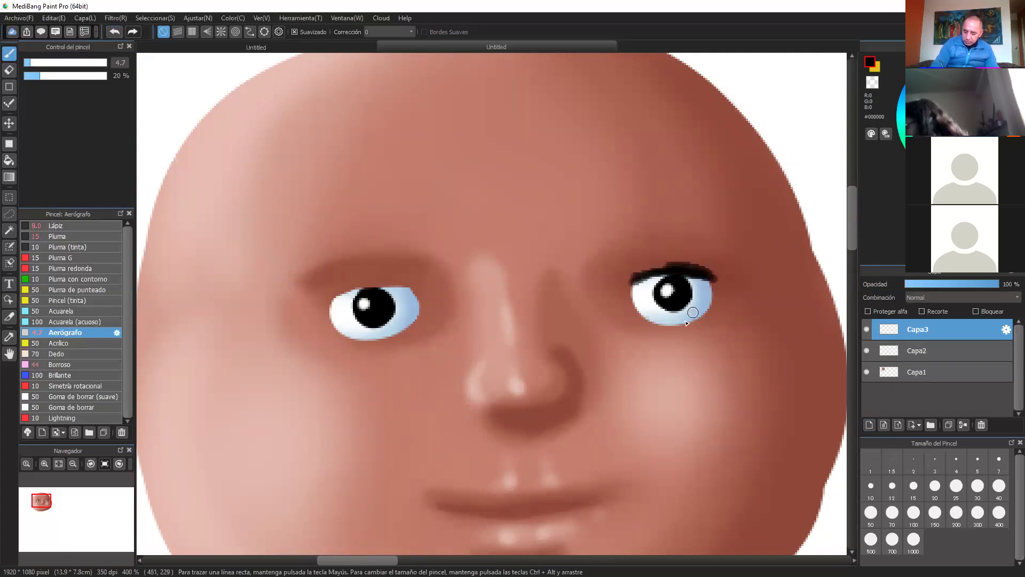
left_click_drag(633, 316, 709, 310)
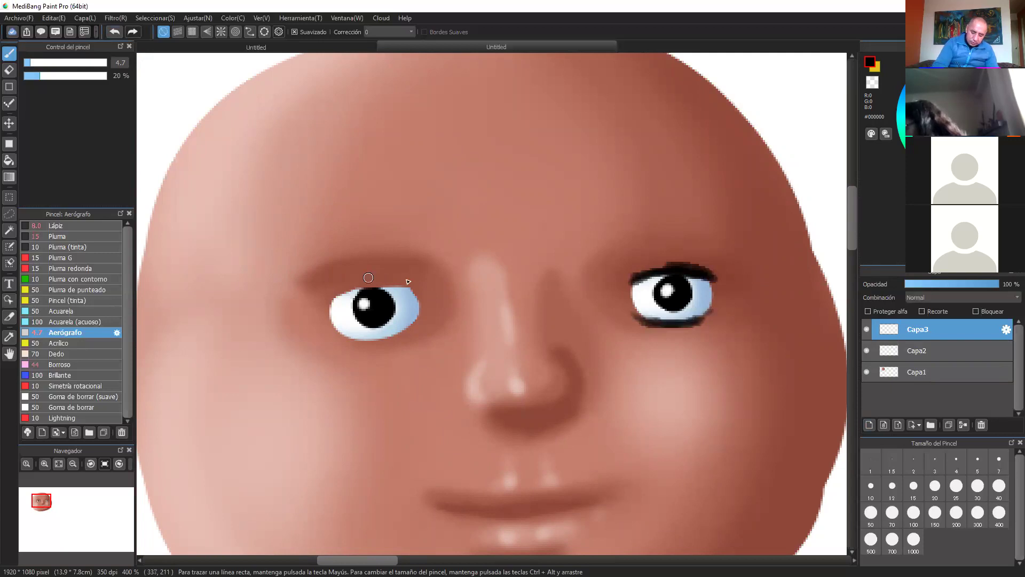
- Outline the left-hand eye's upper and lower edges in black with the Aerógrafo at size 4.7
left_click_drag(332, 295, 403, 287)
left_click_drag(332, 295, 417, 293)
mouse_move(336, 330)
left_mouse_down()
mouse_move(398, 336)
mouse_move(419, 319)
left_mouse_up()
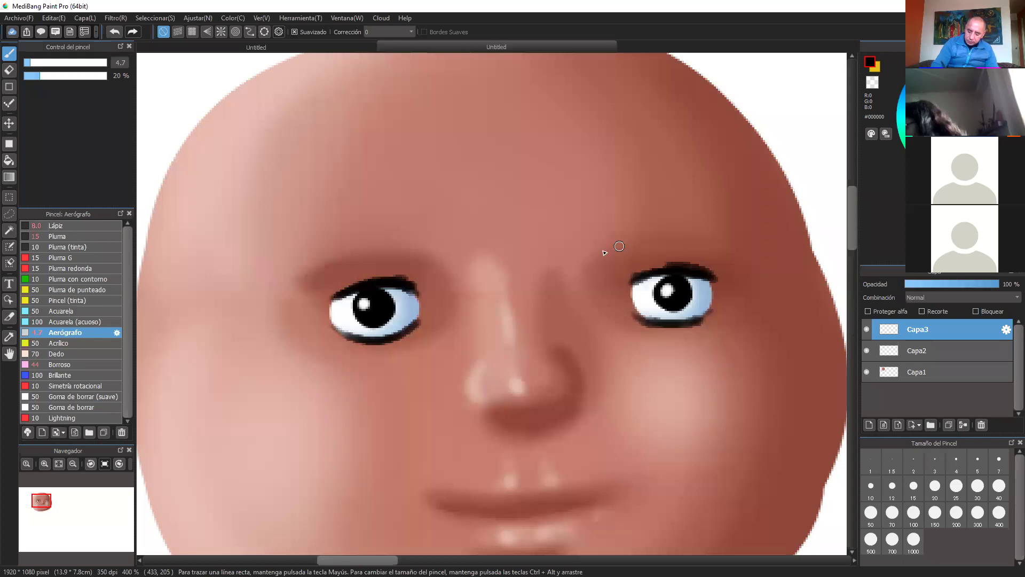
- Paint an arched black eyebrow above each eye with the Aerógrafo at size 4.7, thickening both with overlapping strokes
mouse_move(597, 255)
left_mouse_down()
mouse_move(638, 226)
mouse_move(697, 222)
left_mouse_up()
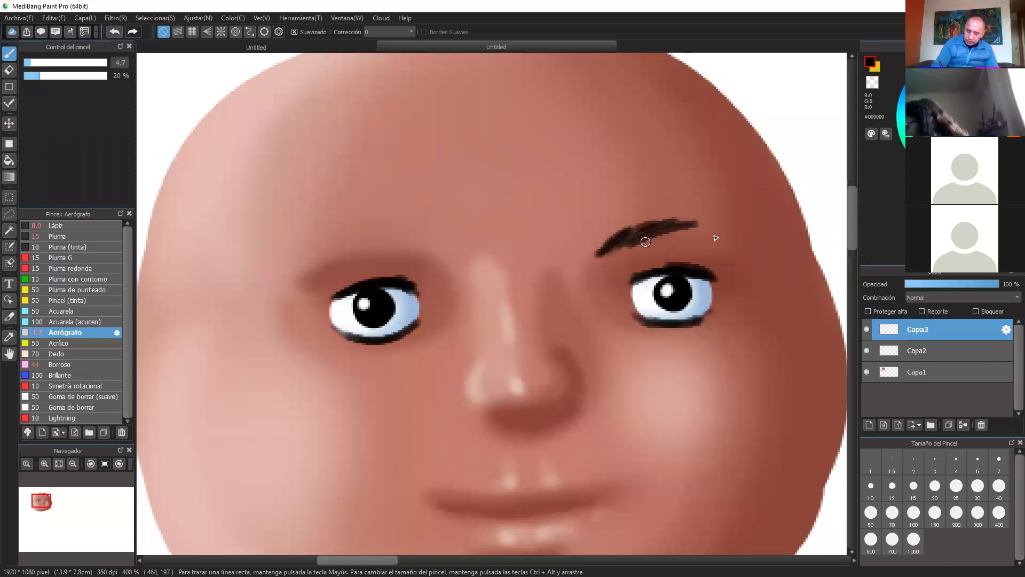
left_click_drag(646, 242, 757, 254)
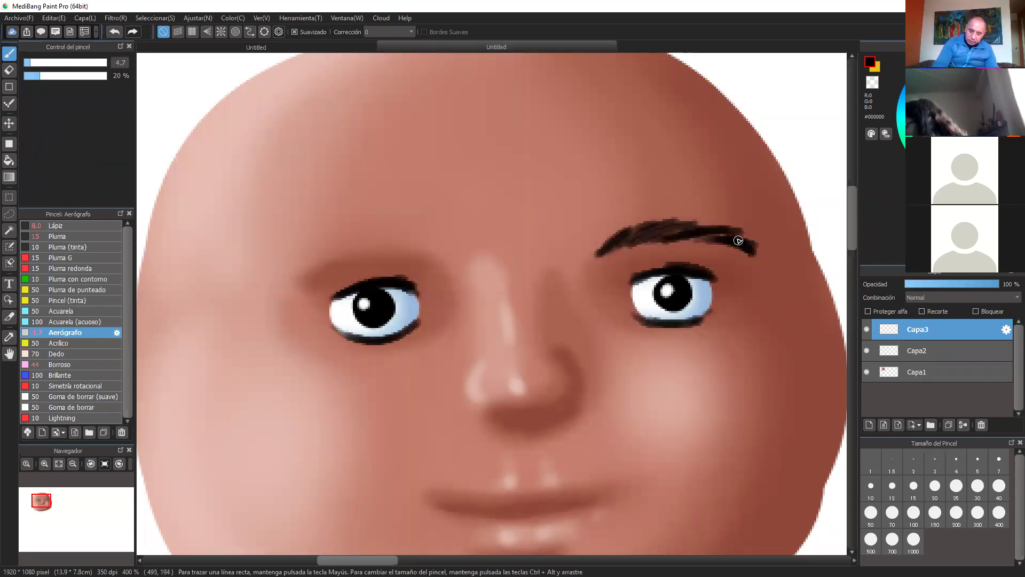
mouse_move(437, 251)
left_mouse_down()
mouse_move(388, 239)
mouse_move(329, 254)
mouse_move(277, 289)
left_mouse_up()
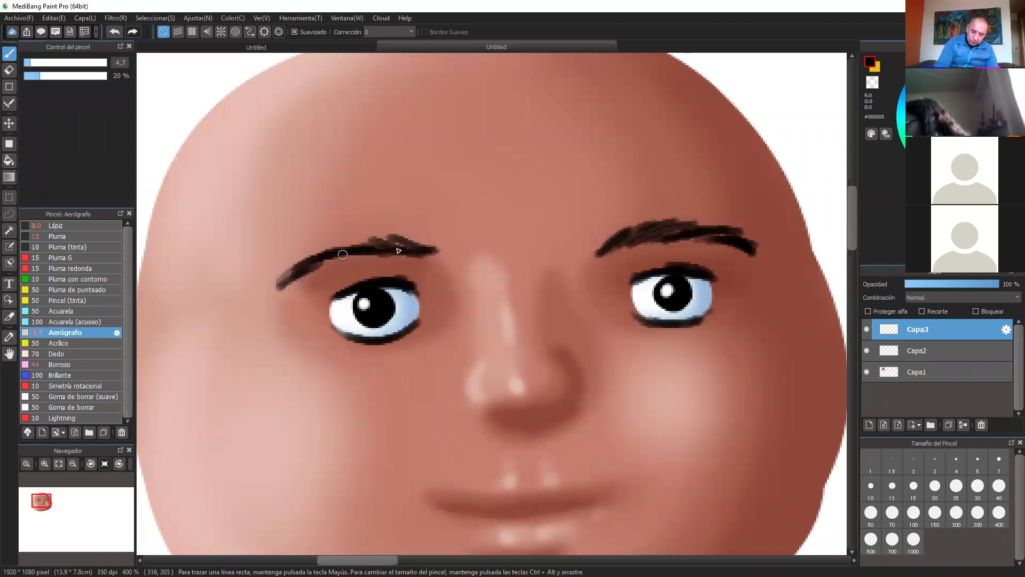
left_click_drag(394, 235, 302, 255)
mouse_move(421, 246)
left_mouse_down()
mouse_move(370, 230)
mouse_move(448, 247)
left_mouse_up()
mouse_move(640, 223)
left_mouse_down()
mouse_move(717, 232)
mouse_move(758, 252)
left_mouse_up()
- Add dark brown #381B12 hair strokes over both eyebrows and along their upper edges with the Aerógrafo at size 4.7
left_click(972, 137)
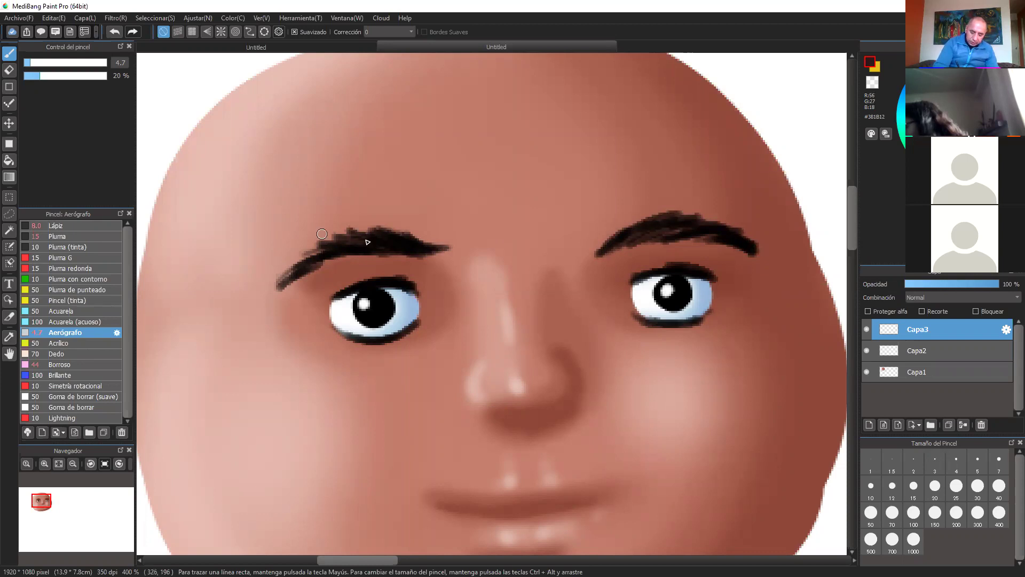
mouse_move(322, 234)
left_mouse_down()
mouse_move(370, 226)
mouse_move(374, 240)
mouse_move(286, 263)
left_mouse_up()
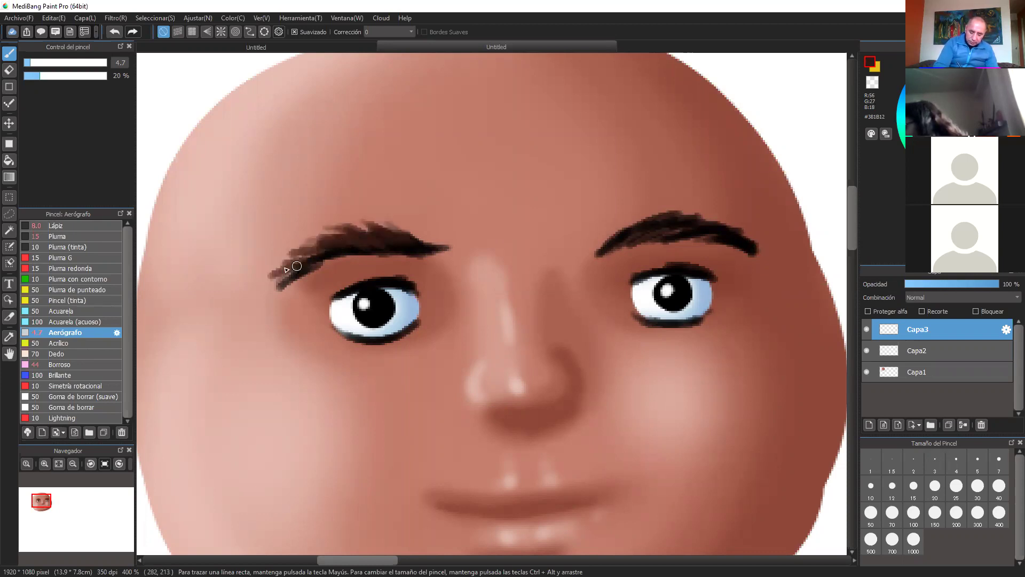
mouse_move(610, 228)
left_mouse_down()
mouse_move(605, 246)
mouse_move(682, 227)
mouse_move(768, 246)
left_mouse_up()
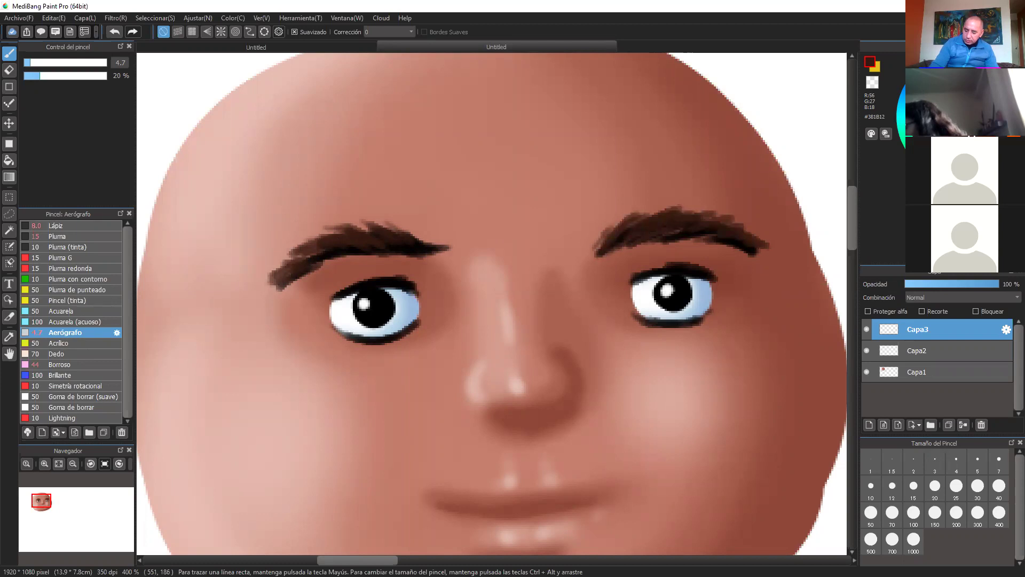
- Paint fine lighter brown #815345 hairs within both eyebrows using the Aerógrafo at size 2.5
left_click(957, 116)
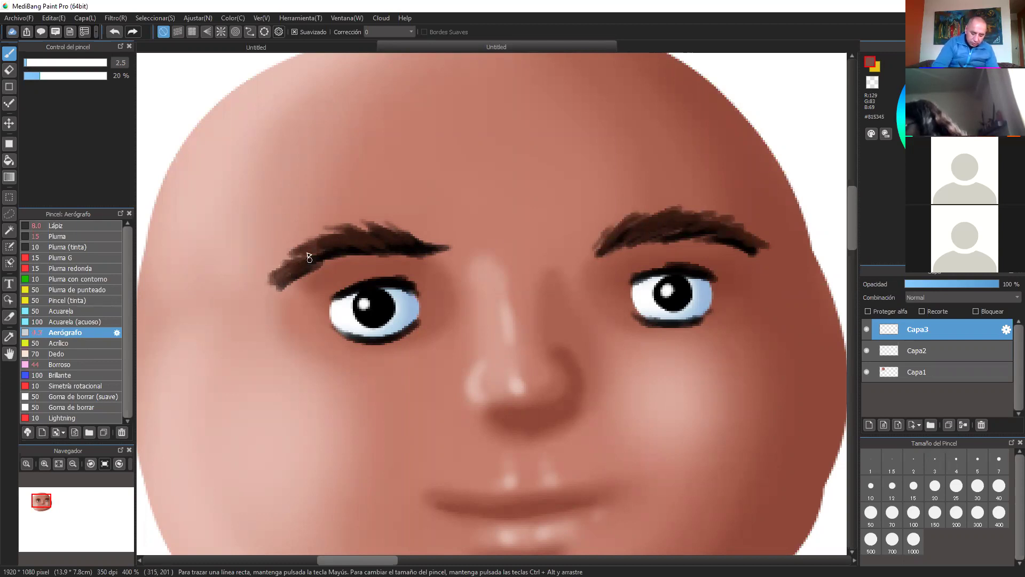
mouse_move(308, 254)
left_mouse_down()
mouse_move(280, 268)
mouse_move(345, 237)
left_mouse_up()
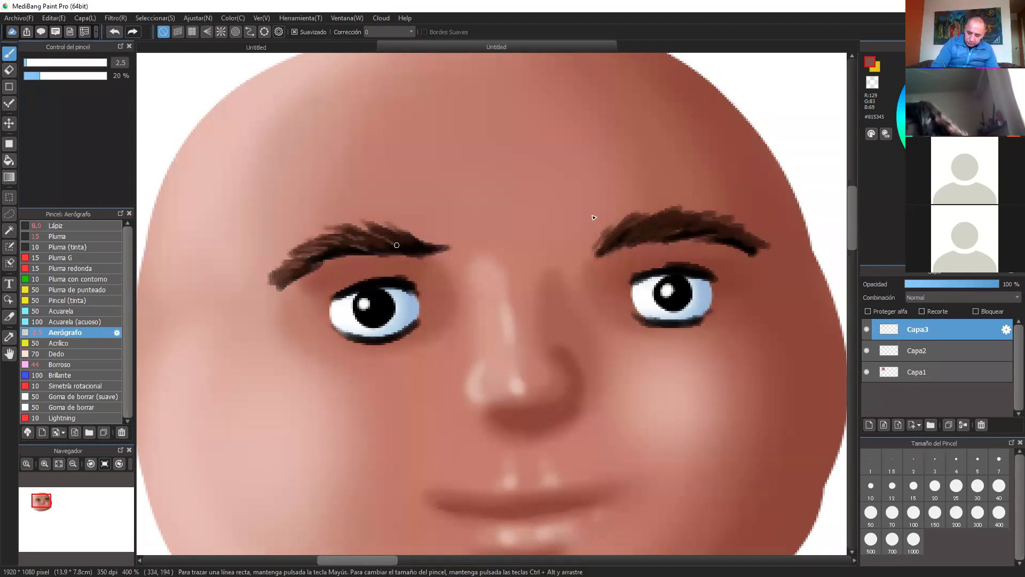
left_click_drag(646, 223, 717, 227)
- Draw a thin dark red-brown #723225 line between the lips using the Aerógrafo at size 2.5
key("ctrl+minus")
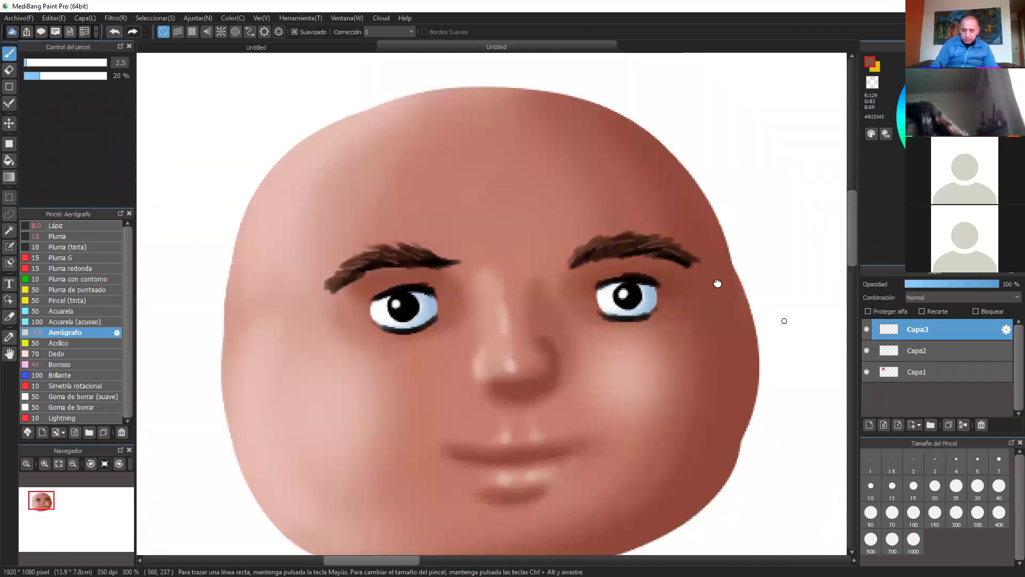
scroll(711, 313, "up", 2)
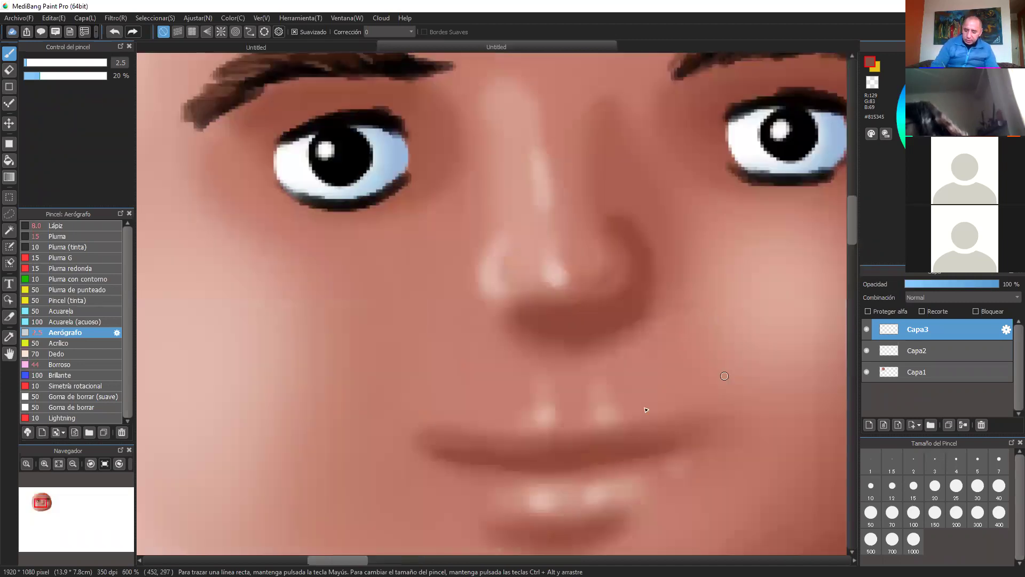
left_click_drag(733, 440, 708, 349)
scroll(605, 361, "up", 1)
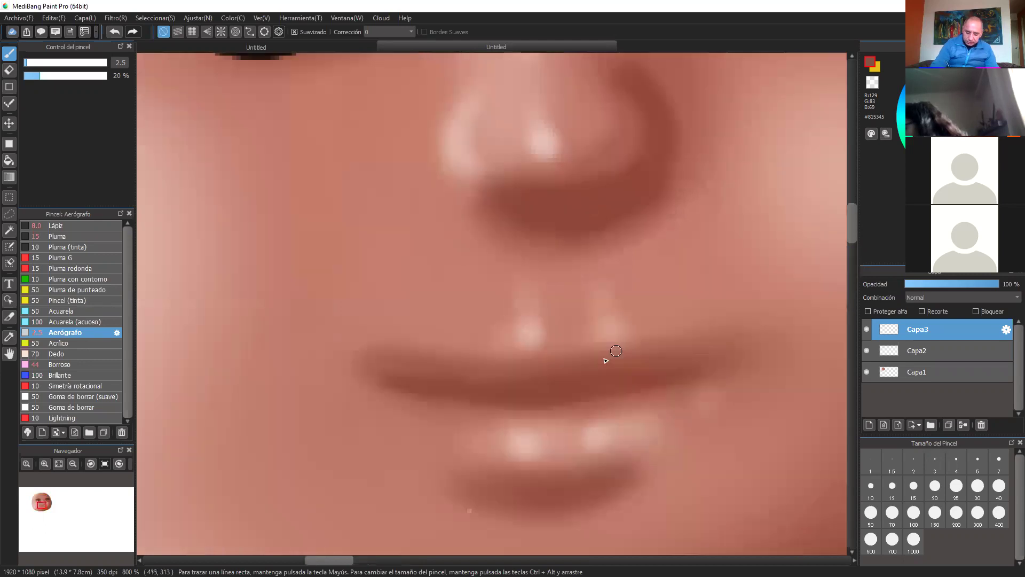
right_click(573, 210)
left_click(749, 177, "alt")
left_click(409, 390, "alt")
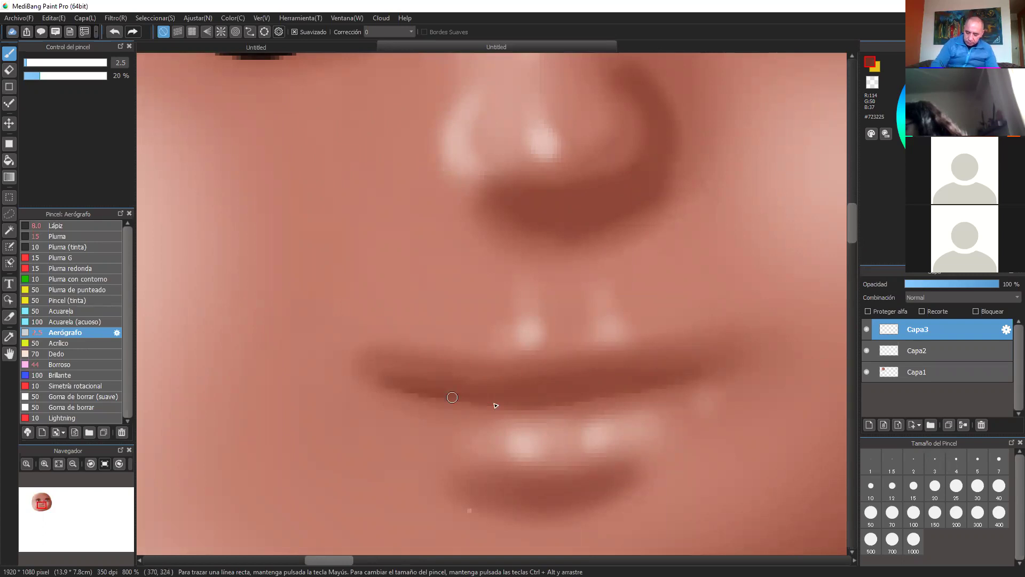
mouse_move(451, 395)
left_mouse_down()
mouse_move(641, 390)
mouse_move(727, 365)
left_mouse_up()
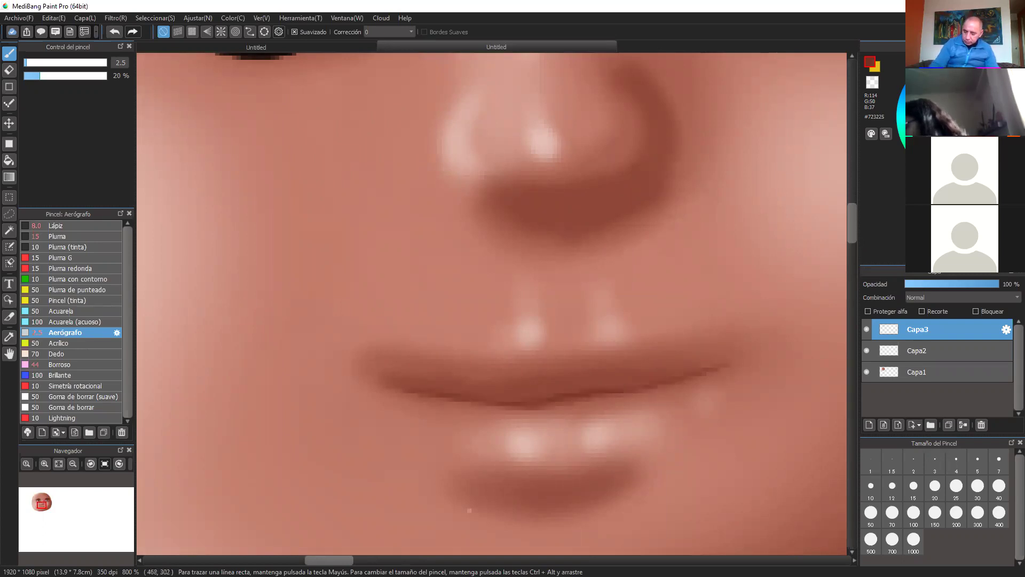
- Soften and darken the line between the lips with a wider #723225 stroke, using the Aerógrafo at size 9.6
left_click(38, 63)
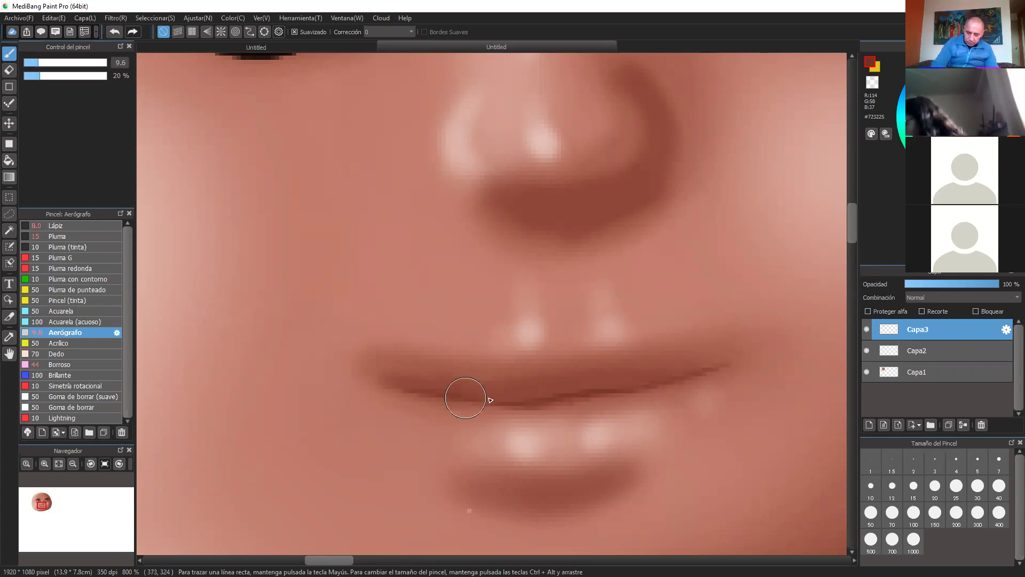
left_click_drag(465, 398, 727, 366)
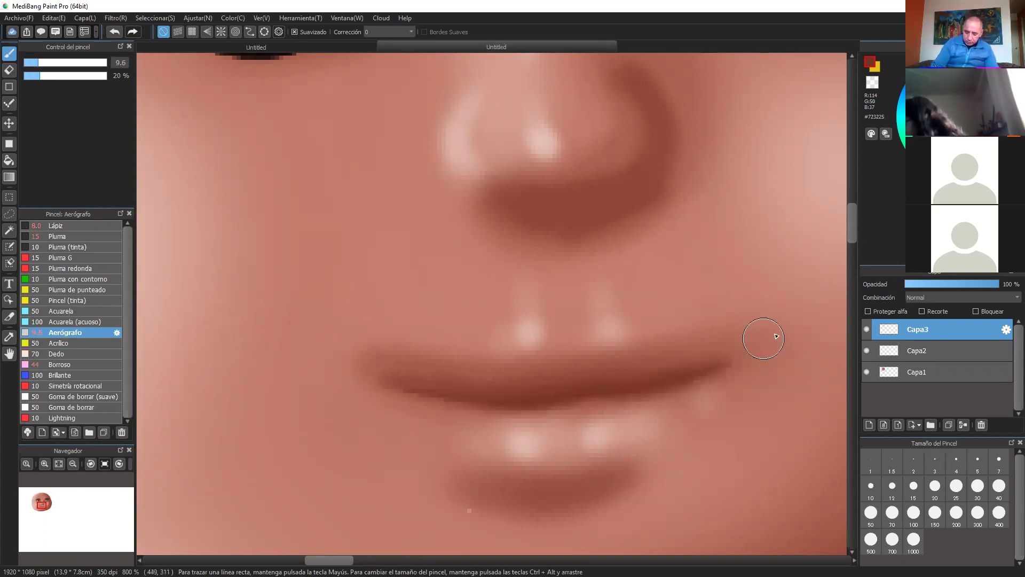
scroll(667, 320, "down", 2)
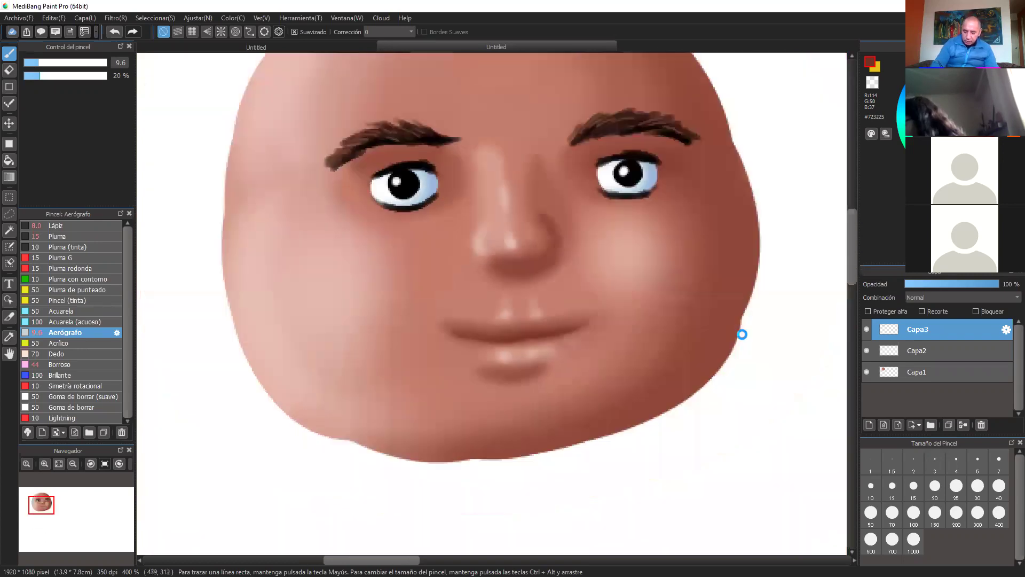
scroll(715, 334, "down", 1)
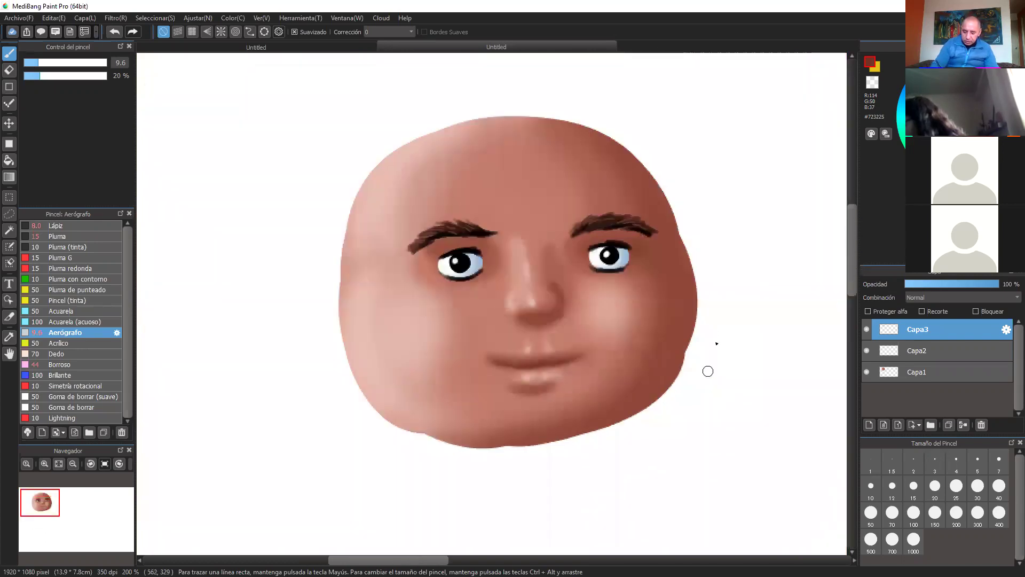
- On the face layer, deepen the shadows along the chin, right-hand eye socket and right-hand face edge with #723225, using the Aerógrafo at size 29
scroll(708, 371, "up", 1)
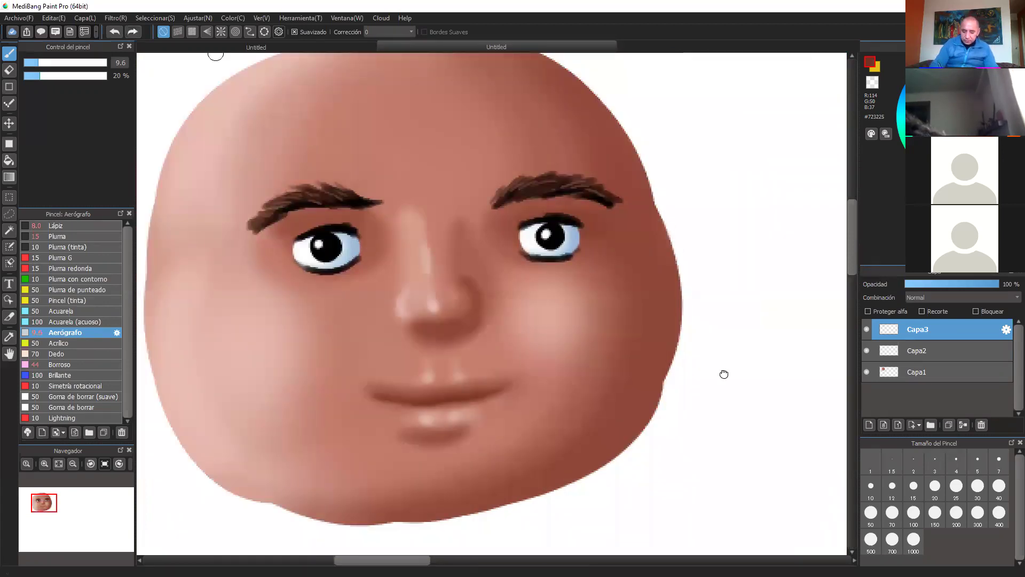
left_click_drag(764, 391, 775, 336)
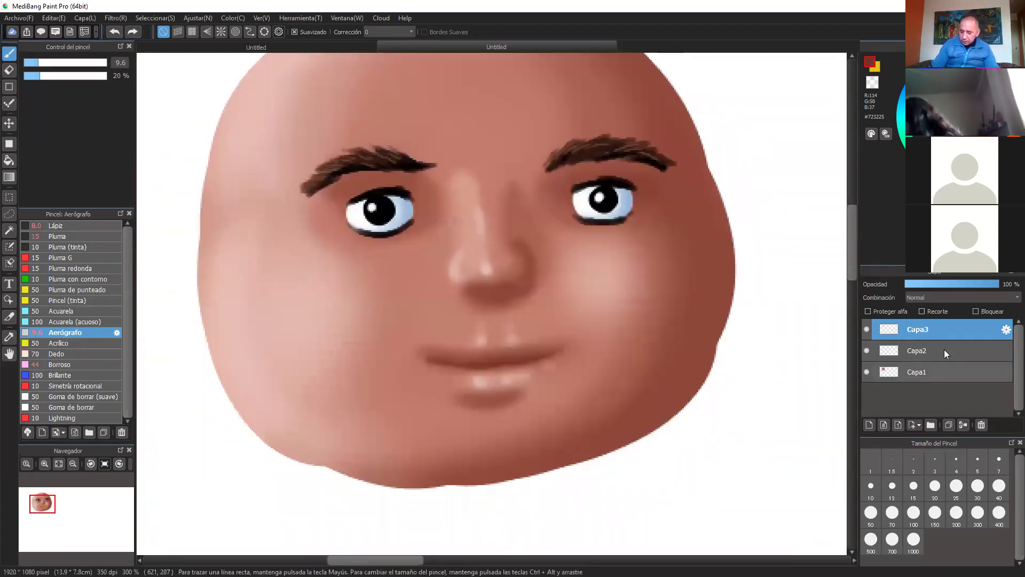
left_click(941, 372)
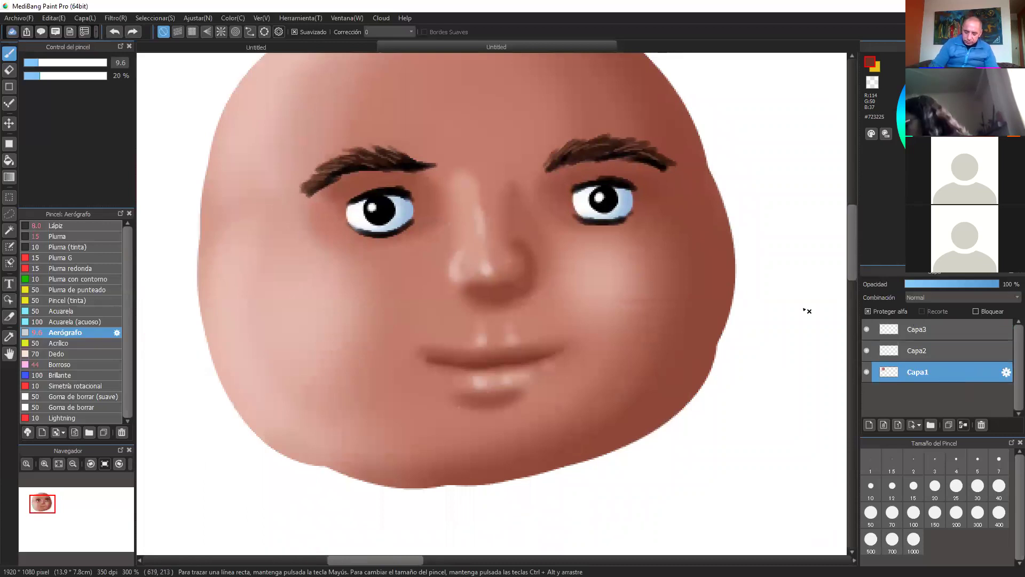
left_click_drag(452, 113, 523, 124)
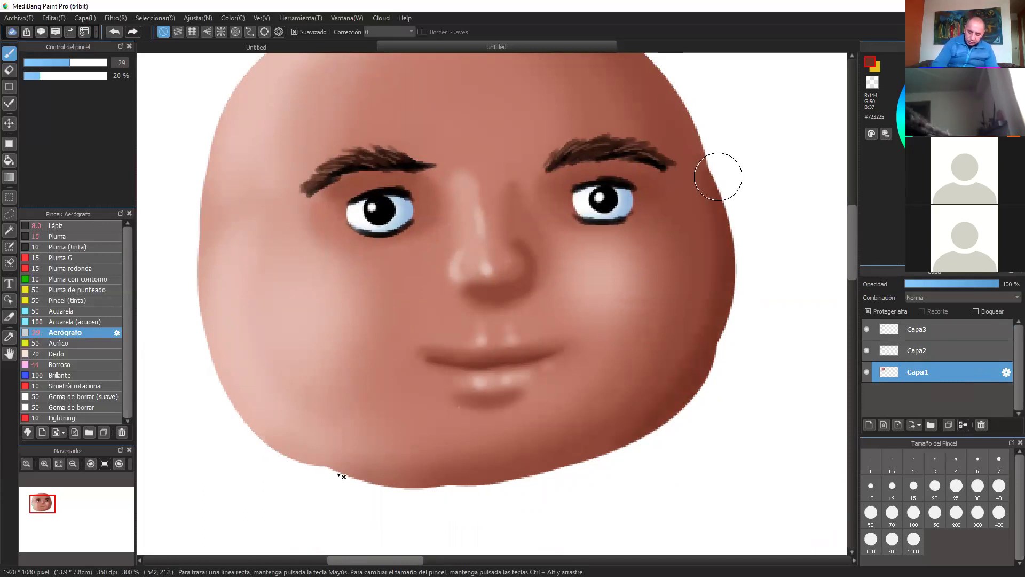
left_click_drag(335, 469, 539, 487)
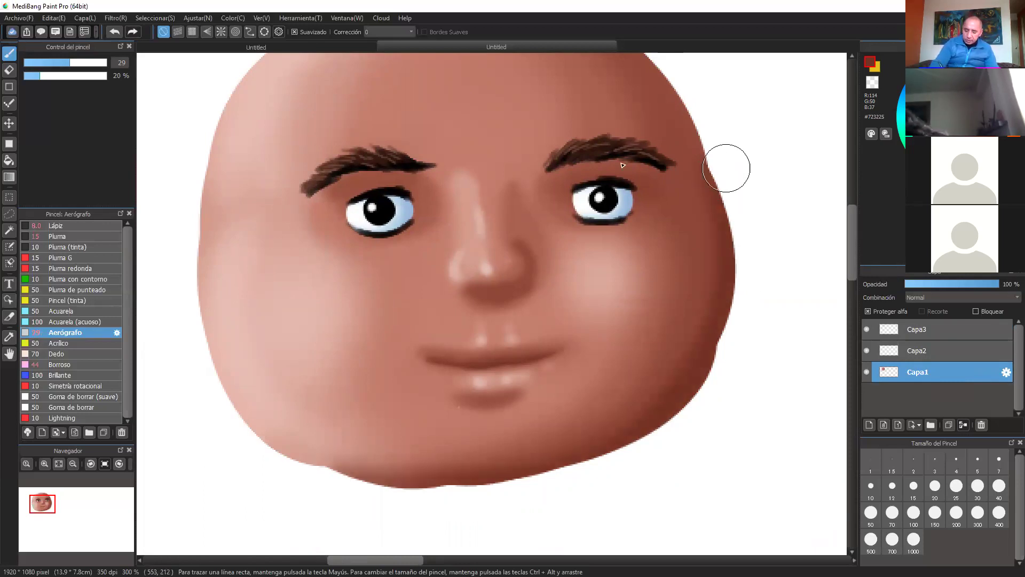
left_click_drag(626, 166, 639, 182)
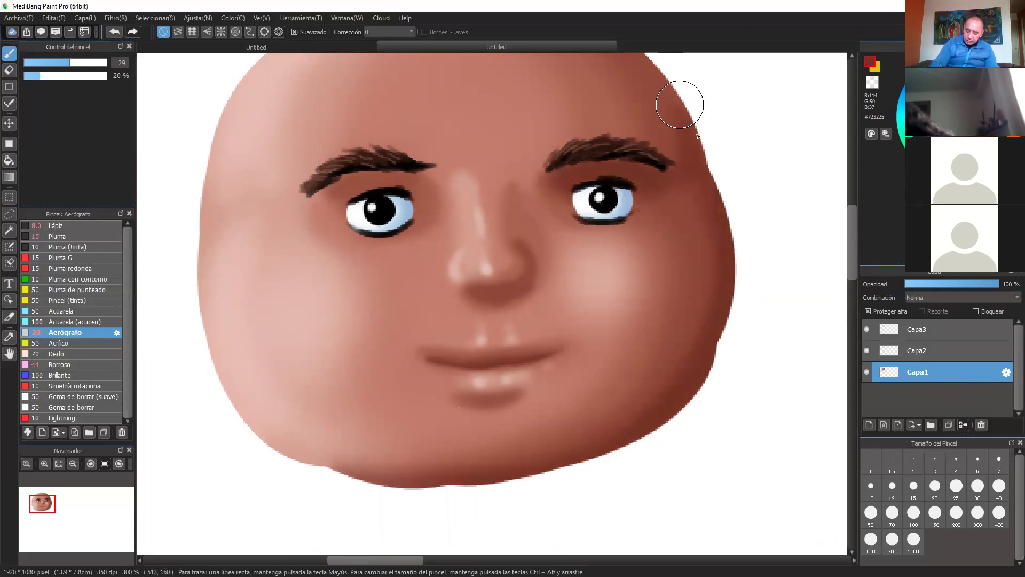
left_click_drag(698, 188, 702, 384)
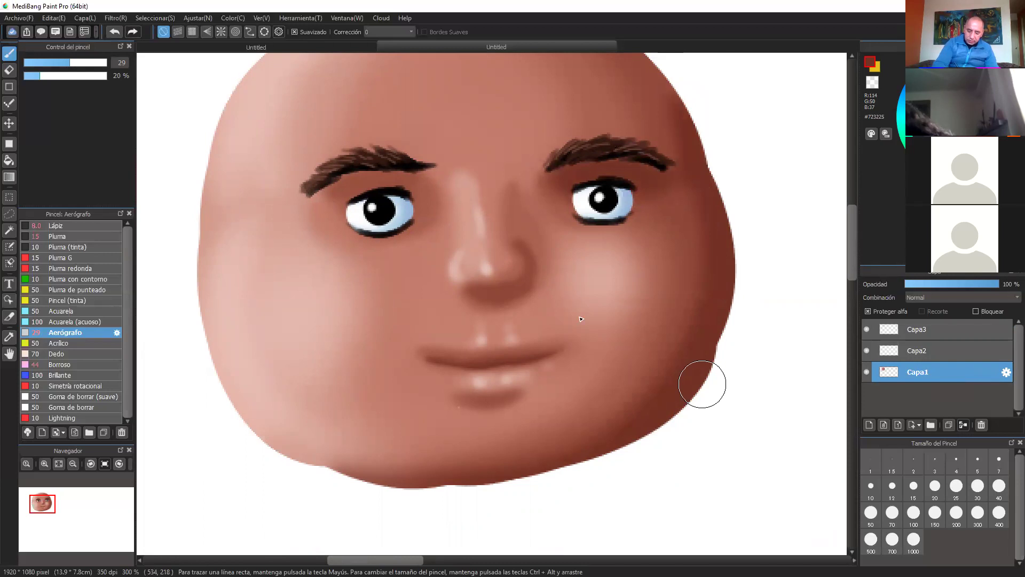
- Deepen the #723225 shadows under both eyebrows and along the right-hand side of the forehead and face, using the Aerógrafo at size 29
mouse_move(326, 192)
left_mouse_down()
mouse_move(420, 175)
mouse_move(432, 186)
mouse_move(426, 198)
left_mouse_up()
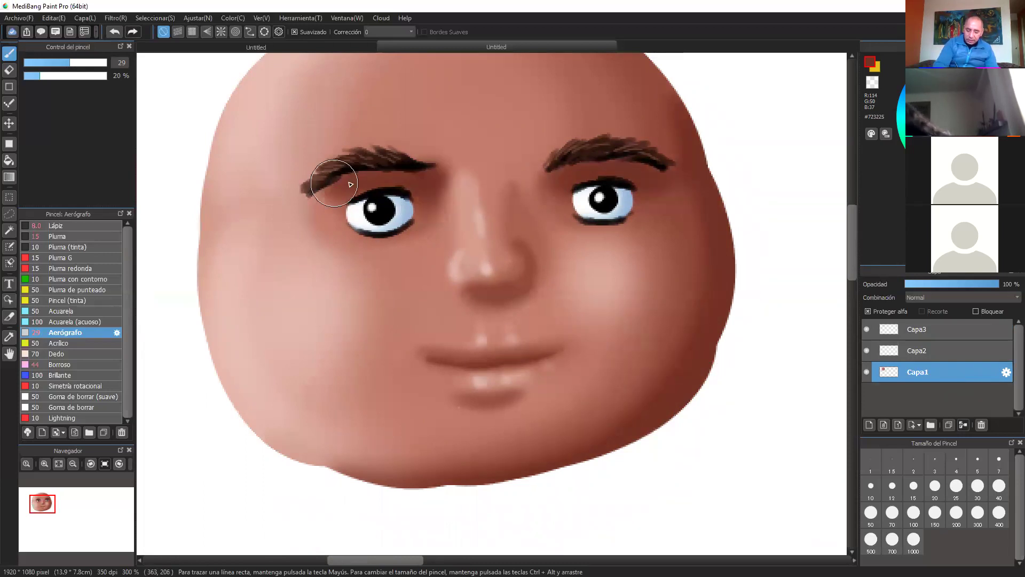
left_click_drag(334, 183, 324, 197)
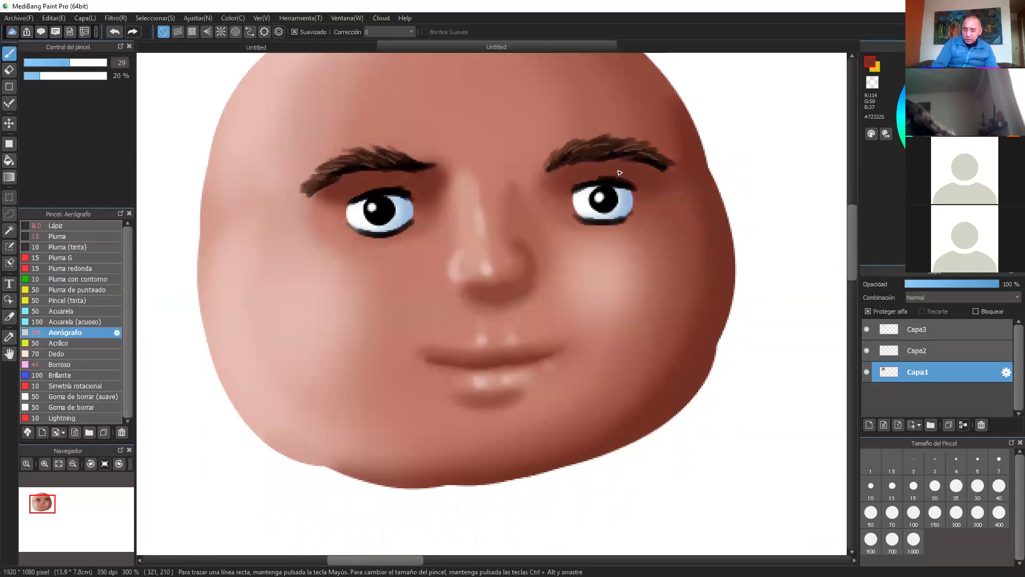
left_click_drag(611, 170, 670, 178)
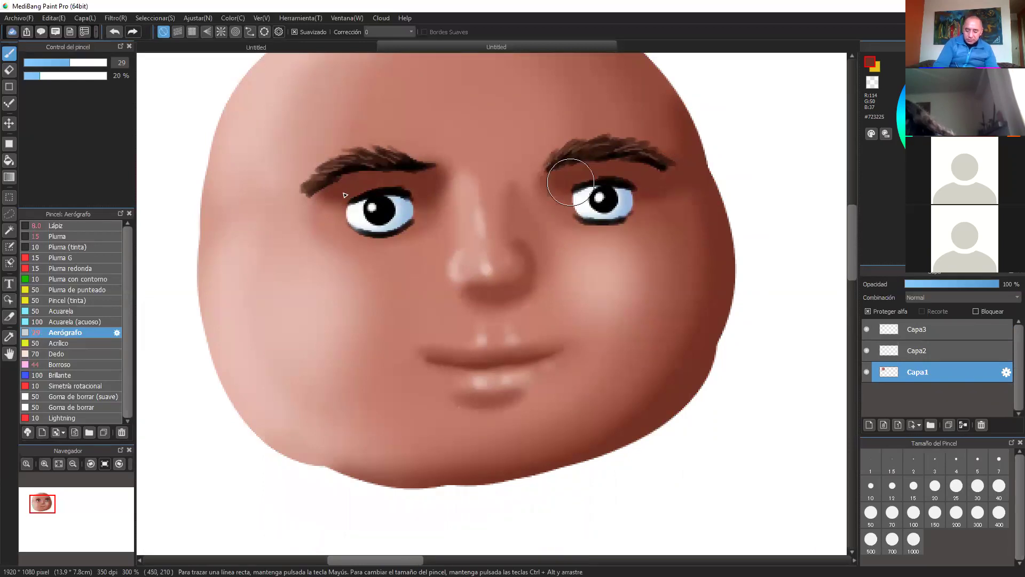
scroll(643, 137, "up", 3)
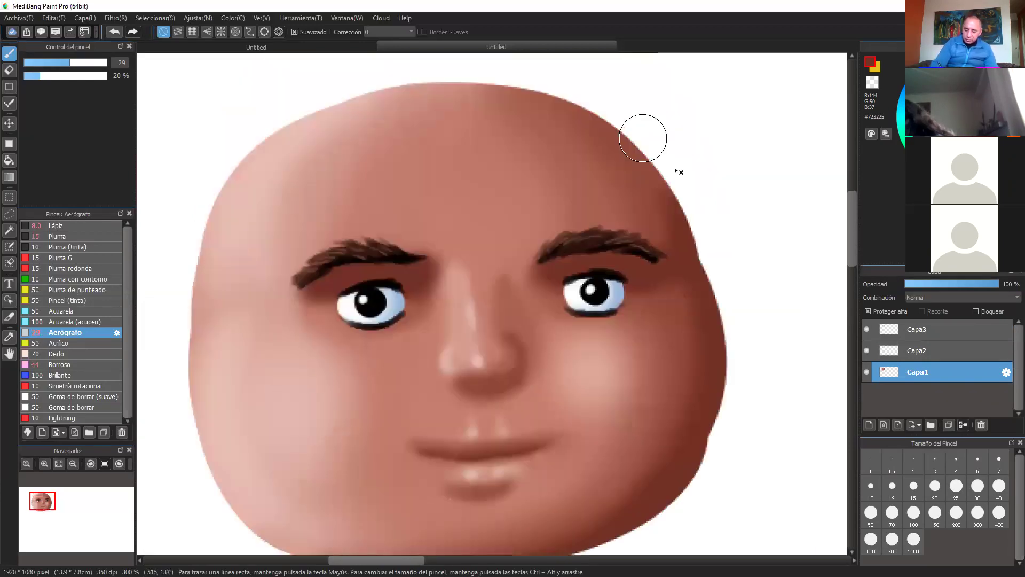
mouse_move(643, 137)
left_mouse_down()
mouse_move(689, 227)
mouse_move(672, 286)
left_mouse_up()
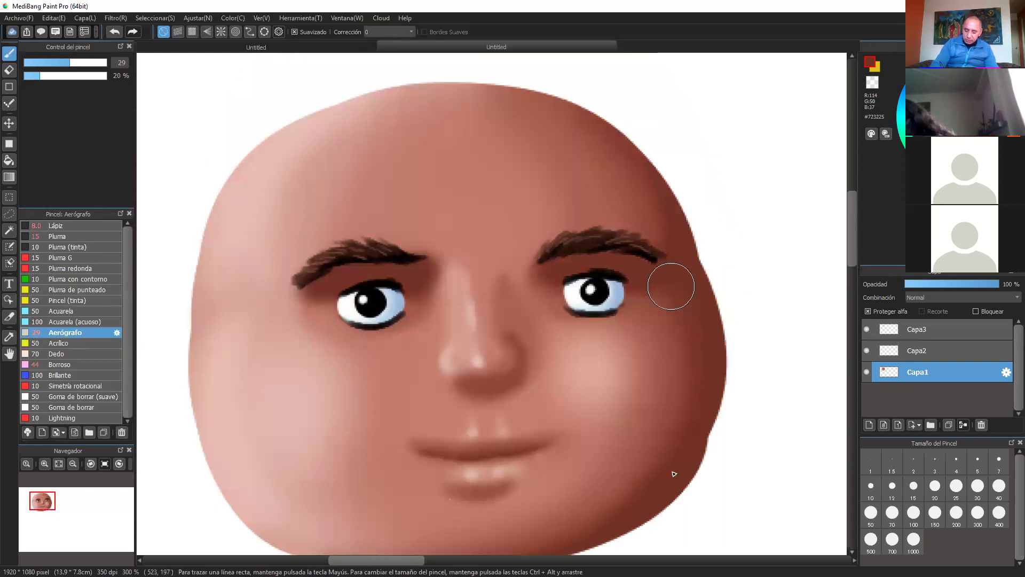
scroll(682, 460, "down", 3)
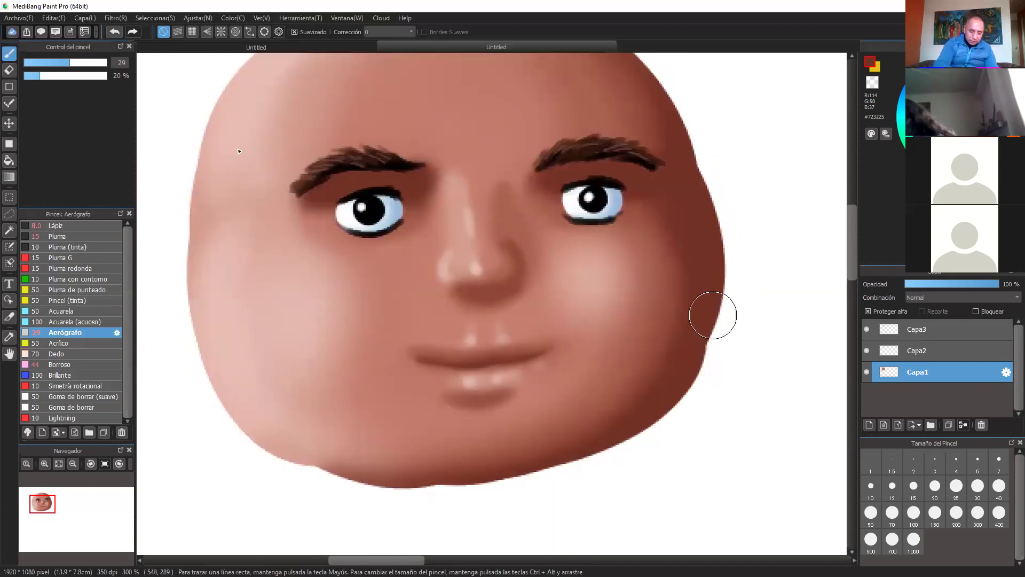
- Darken the nose's right-hand side with the Aerógrafo at size 18, and undo the last strokes towards the eye socket
left_click(53, 63)
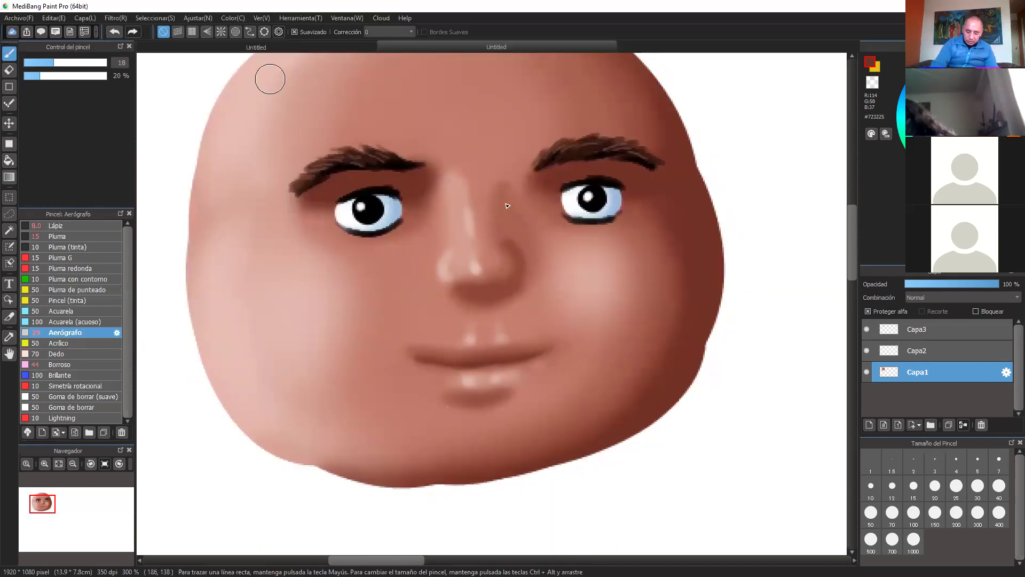
left_click_drag(506, 208, 519, 257)
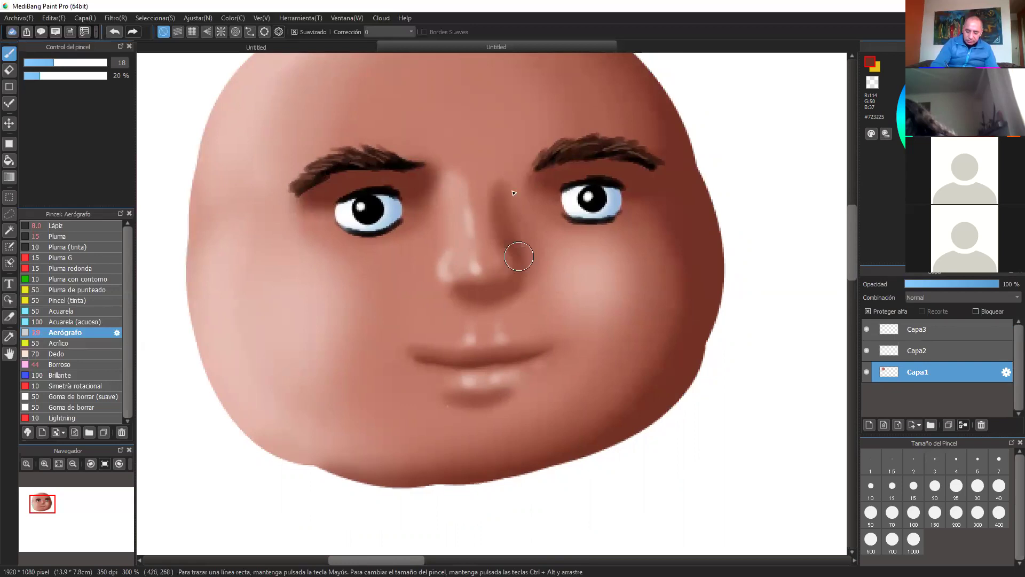
left_click_drag(526, 175, 508, 201)
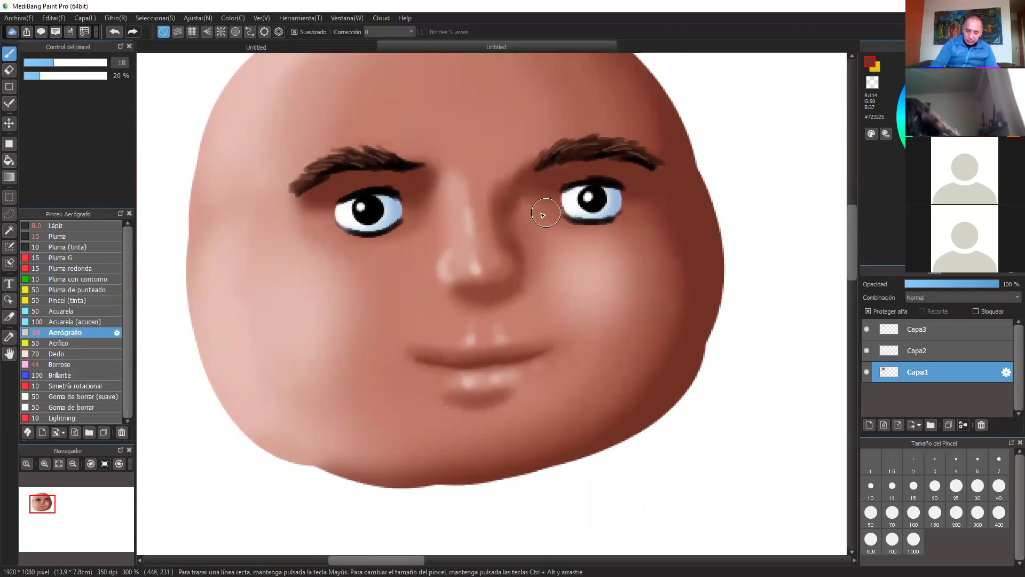
left_click(120, 32)
left_click(114, 33)
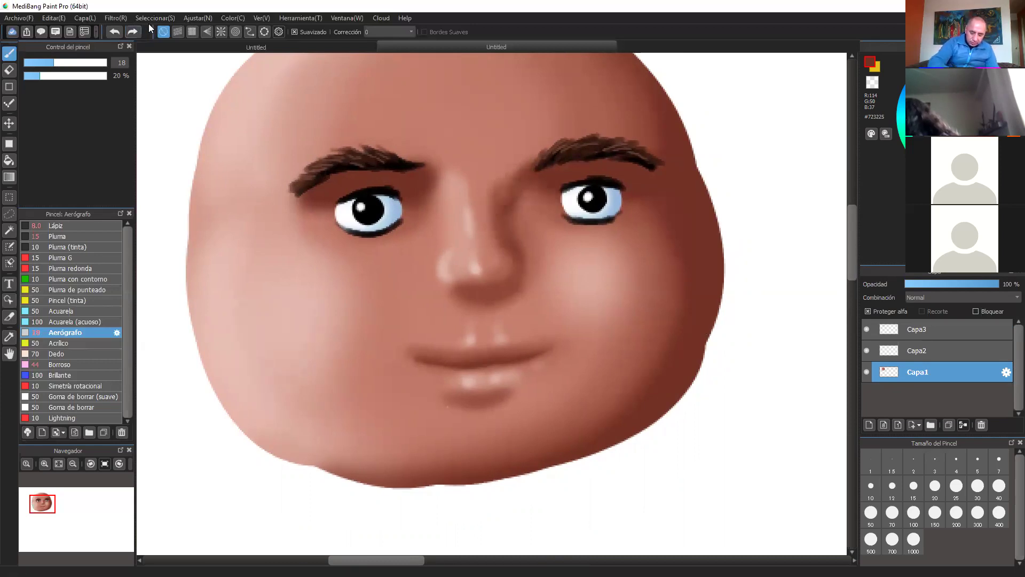
left_click(114, 33)
- Softly shade the inner eye sockets beside the nose bridge with #723225, using the Aerógrafo at size 43
left_click(81, 63)
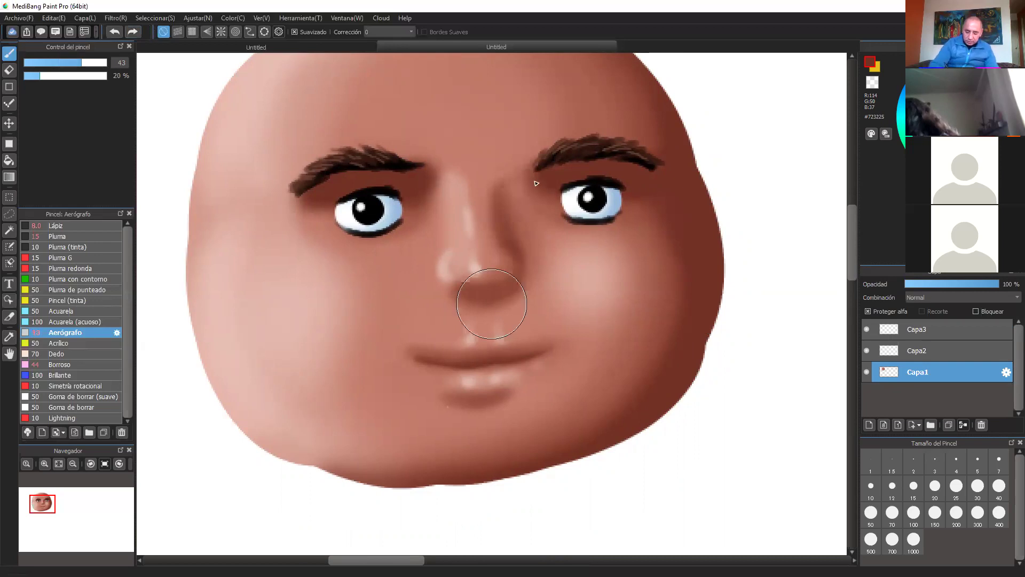
mouse_move(520, 195)
left_mouse_down()
mouse_move(534, 181)
mouse_move(577, 175)
left_mouse_up()
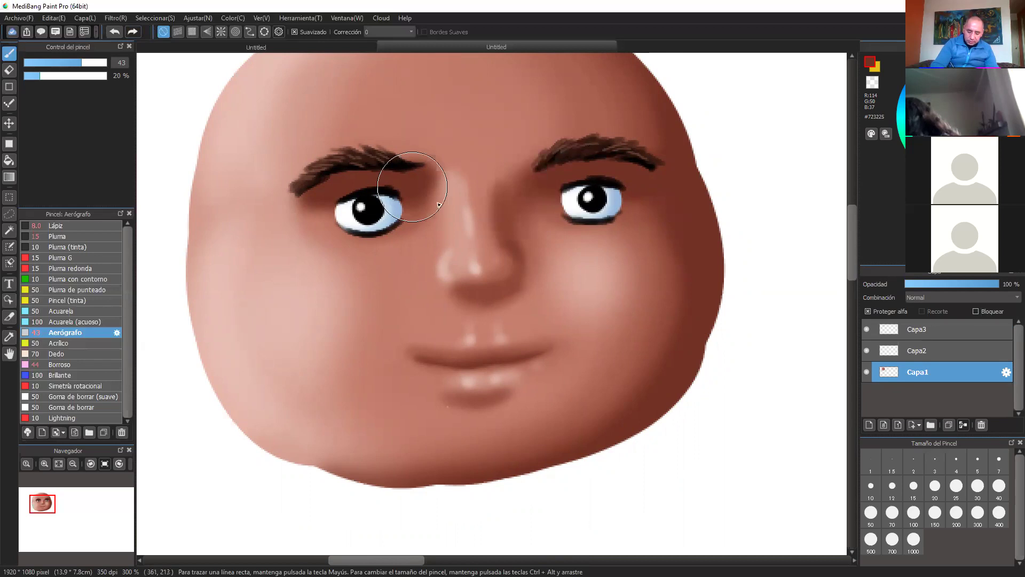
left_click_drag(431, 191, 431, 193)
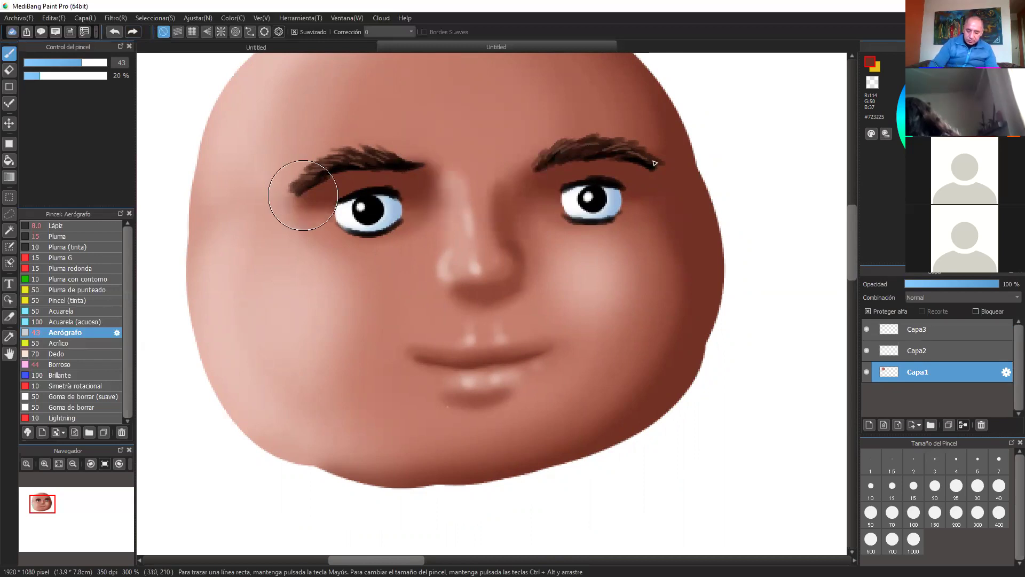
scroll(648, 306, "down", 2)
left_click_drag(714, 346, 759, 371)
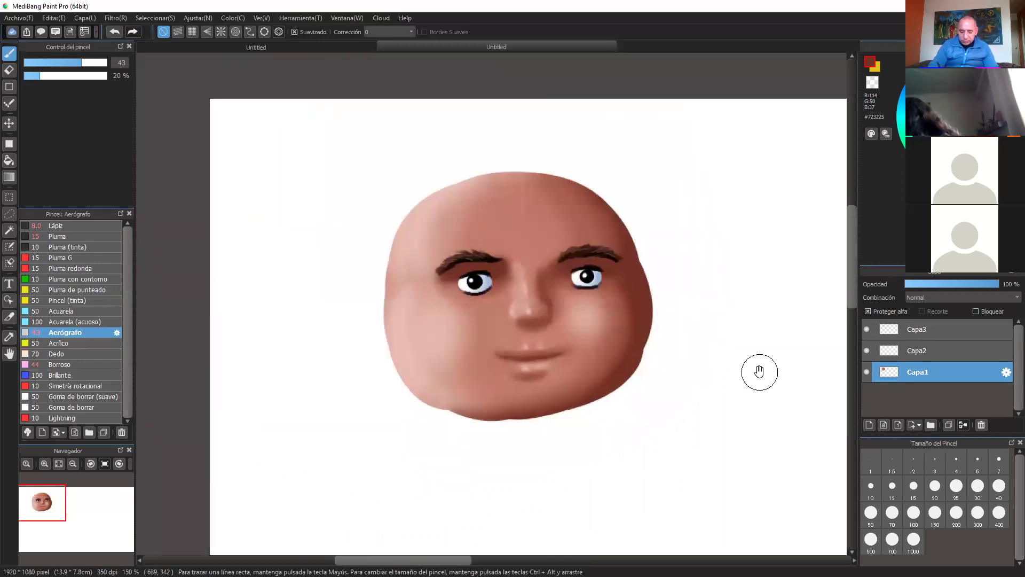
scroll(769, 336, "up", 1)
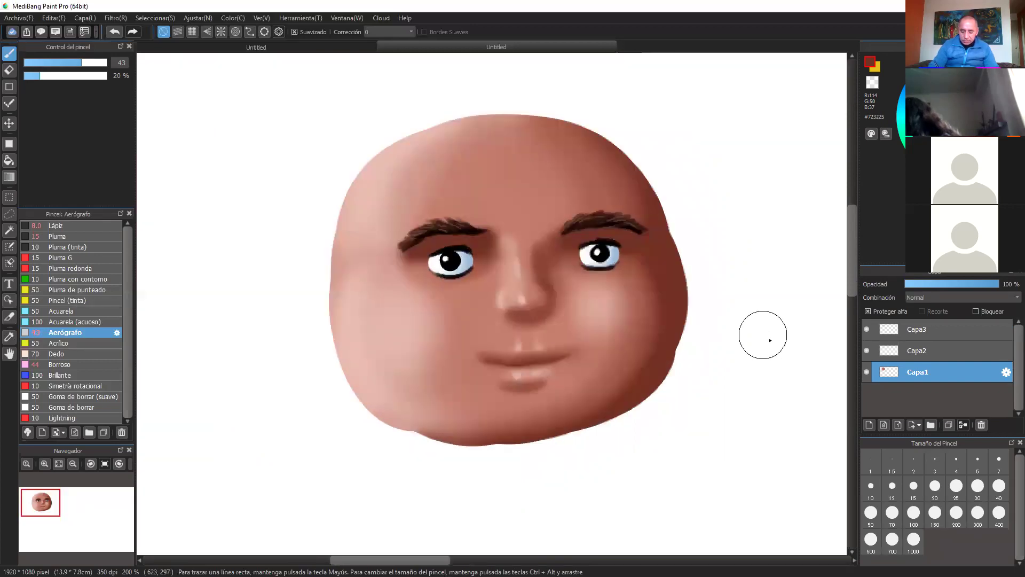
scroll(763, 335, "up", 1)
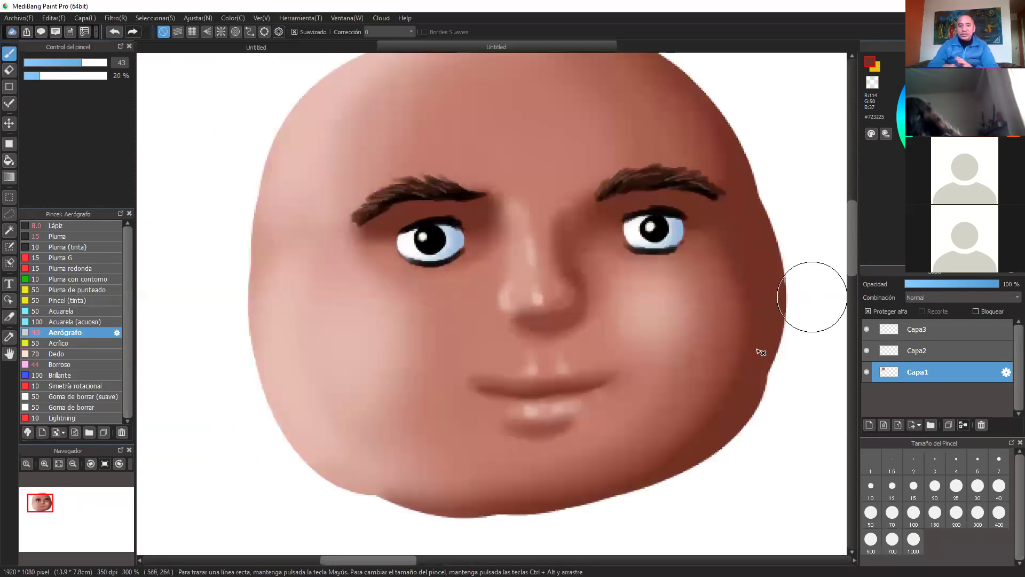
left_click_drag(835, 271, 759, 351)
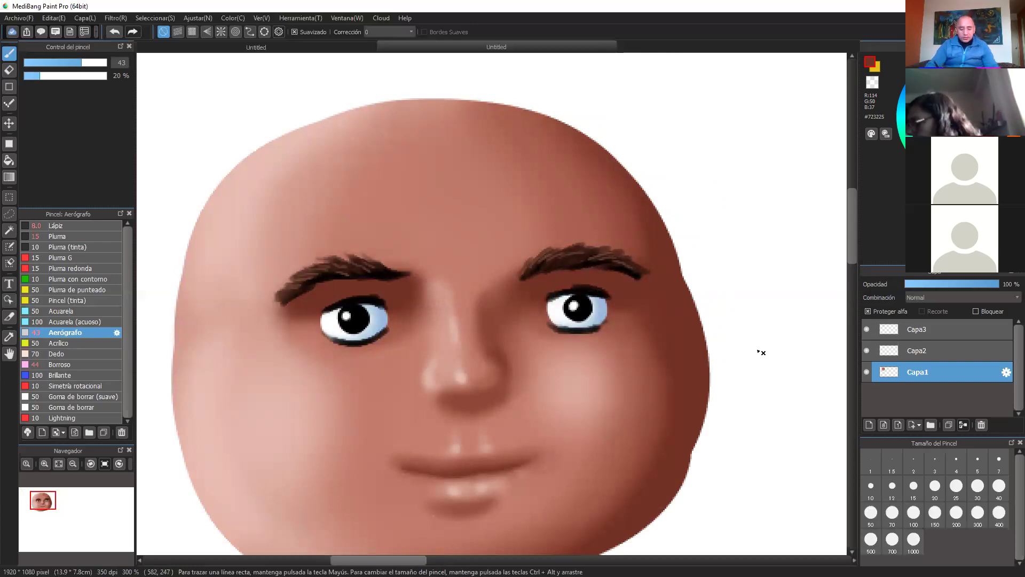
- Turn off Proteger alfa on Capa1 and paint a filled #723225 circle on the blank canvas beside the face, using the Pluma at size 15
key("ctrl+minus")
left_click_drag(844, 328, 734, 280)
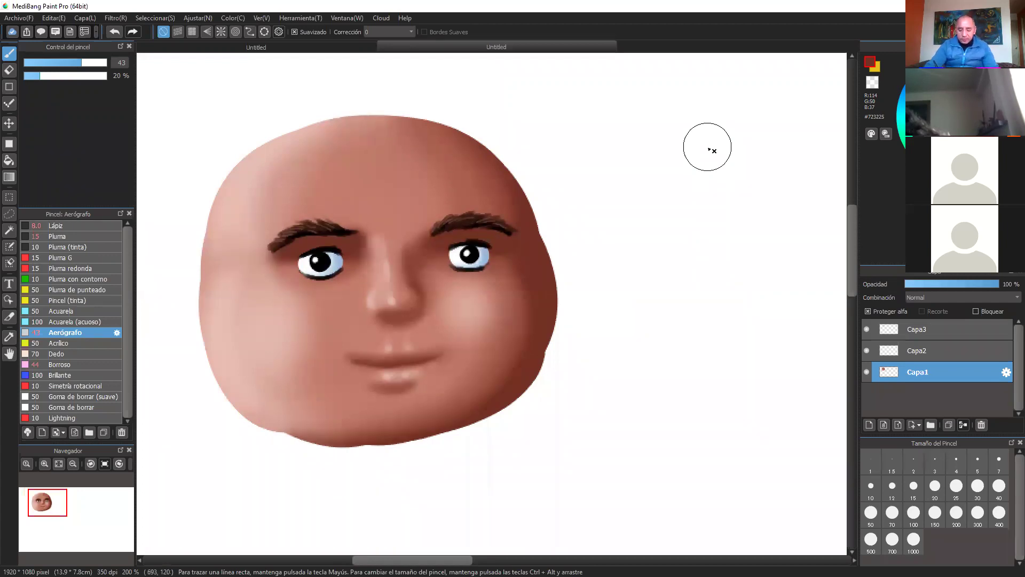
left_click_drag(755, 210, 647, 210)
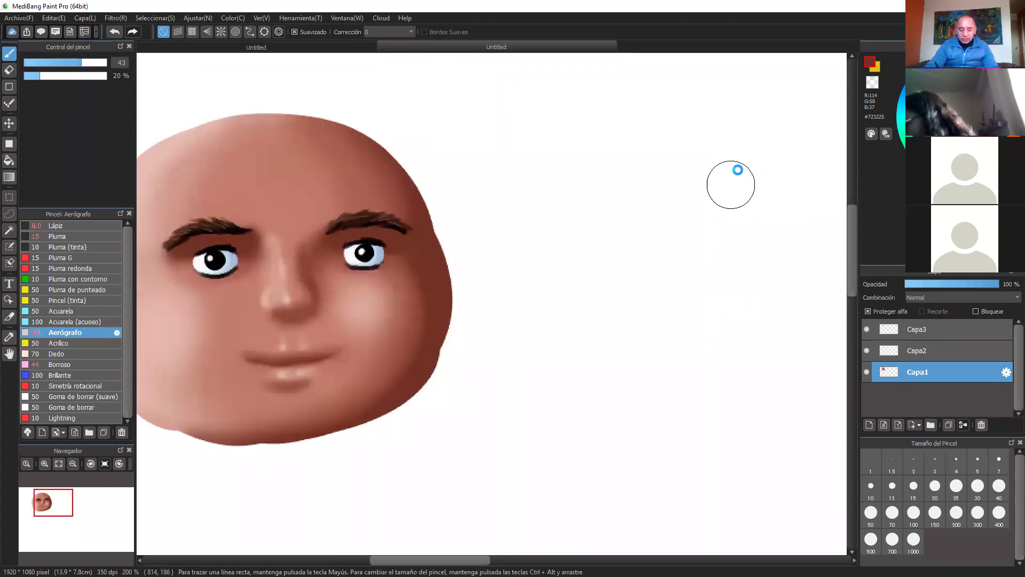
scroll(730, 184, "up", 1)
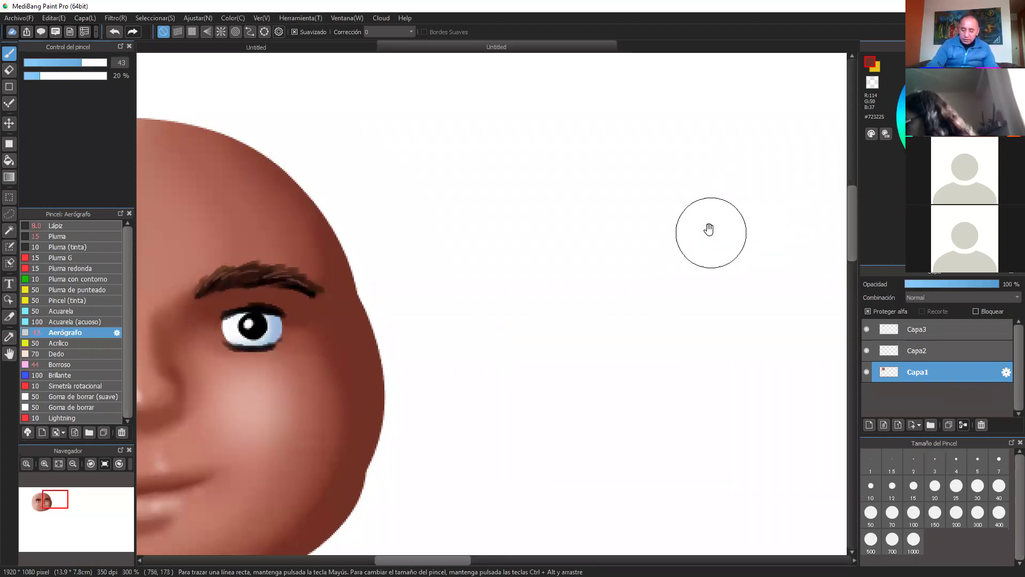
left_click_drag(691, 240, 665, 267)
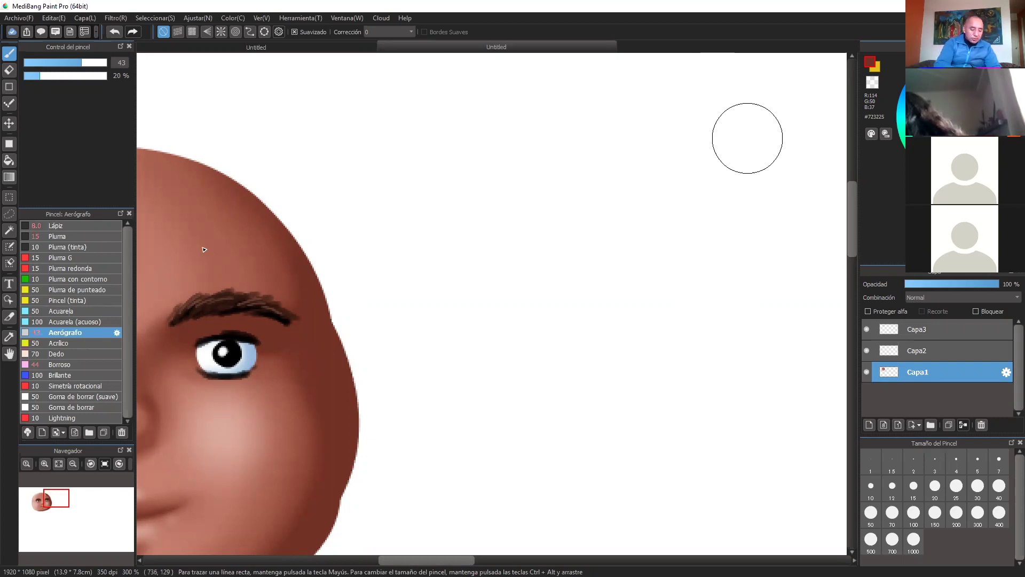
left_click(104, 237)
left_click_drag(646, 196, 659, 253)
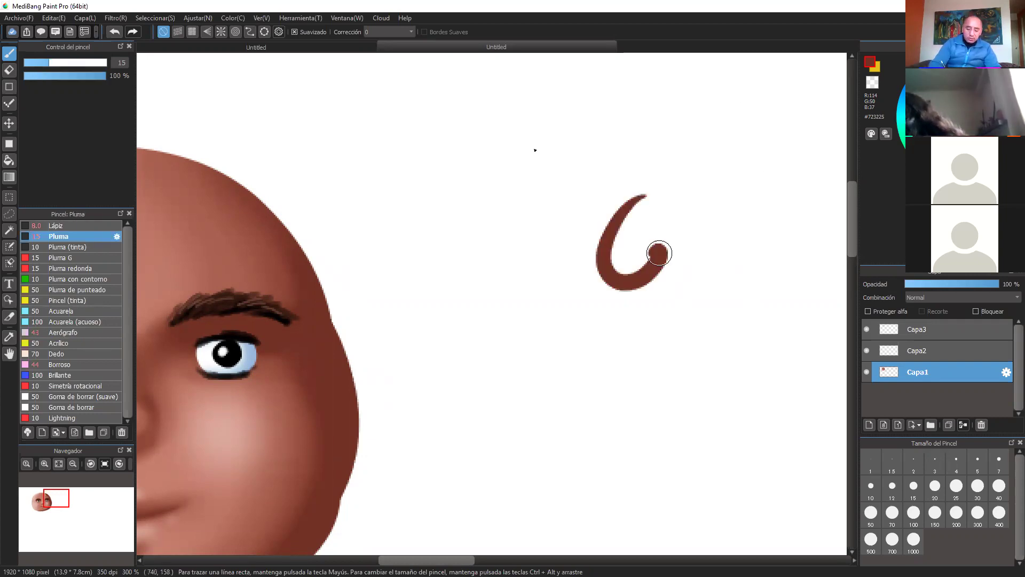
mouse_move(745, 325)
left_mouse_down()
mouse_move(780, 248)
mouse_move(692, 199)
mouse_move(612, 314)
mouse_move(694, 312)
mouse_move(772, 275)
left_mouse_up()
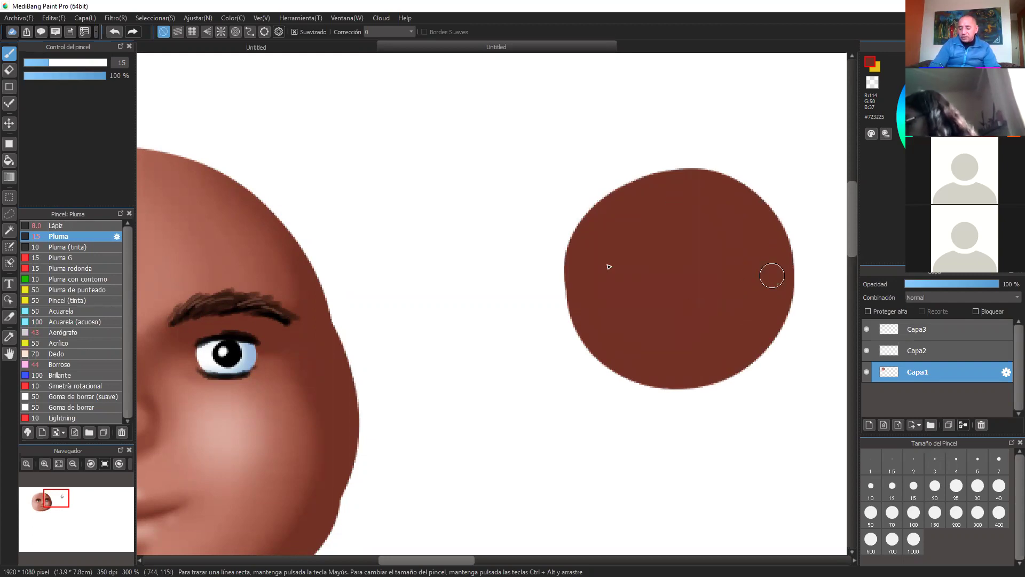
left_click_drag(585, 233, 716, 193)
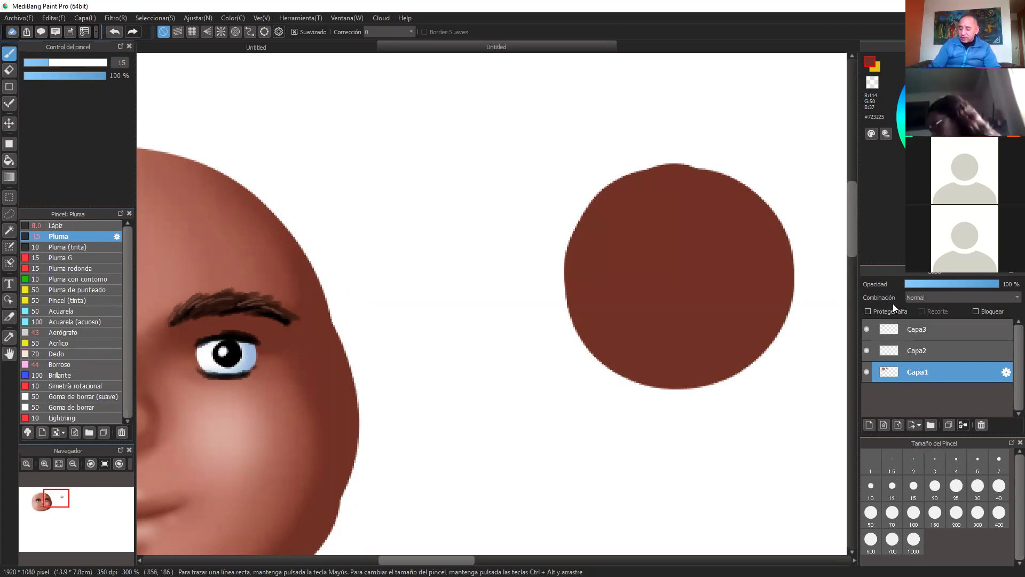
- Turn on Proteger alfa and paint #924E40 over the circle, leaving a dark crescent along its lower-right edge
left_click(960, 112)
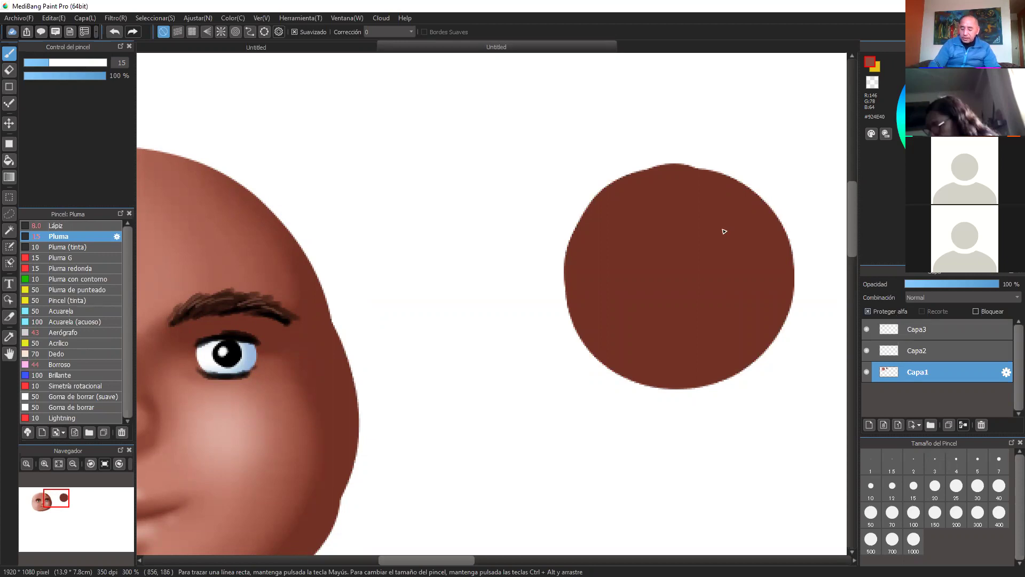
left_click_drag(718, 214, 714, 278)
left_click_drag(712, 203, 705, 298)
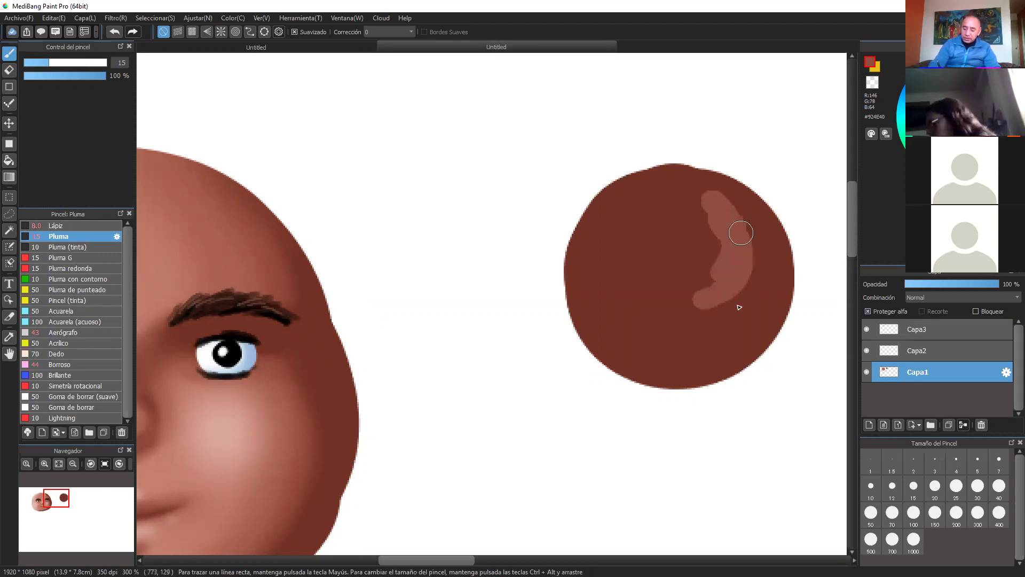
left_click_drag(709, 194, 709, 312)
left_click_drag(711, 184, 611, 343)
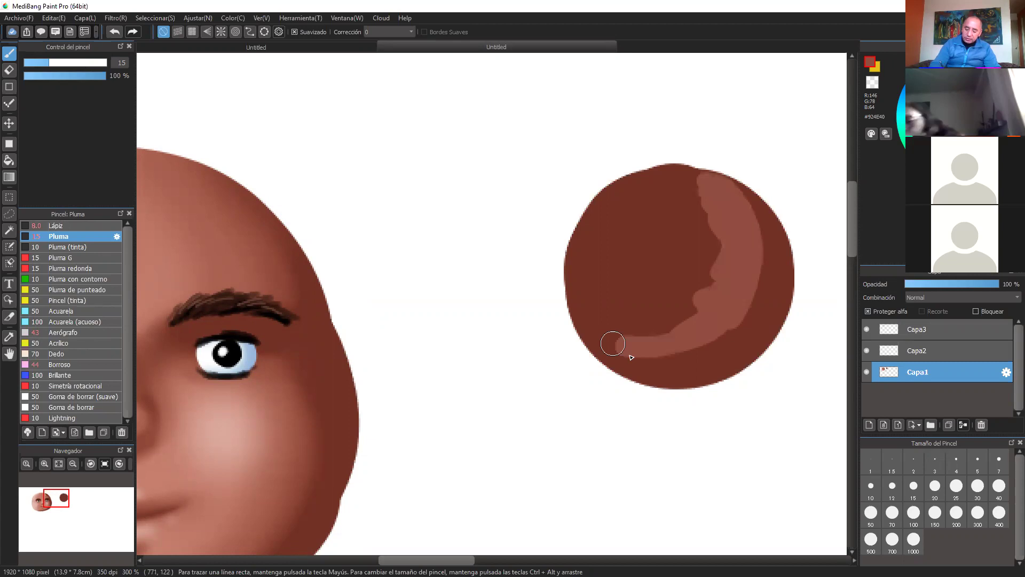
mouse_move(716, 331)
left_mouse_down()
mouse_move(623, 350)
mouse_move(607, 263)
mouse_move(714, 229)
mouse_move(698, 171)
left_mouse_up()
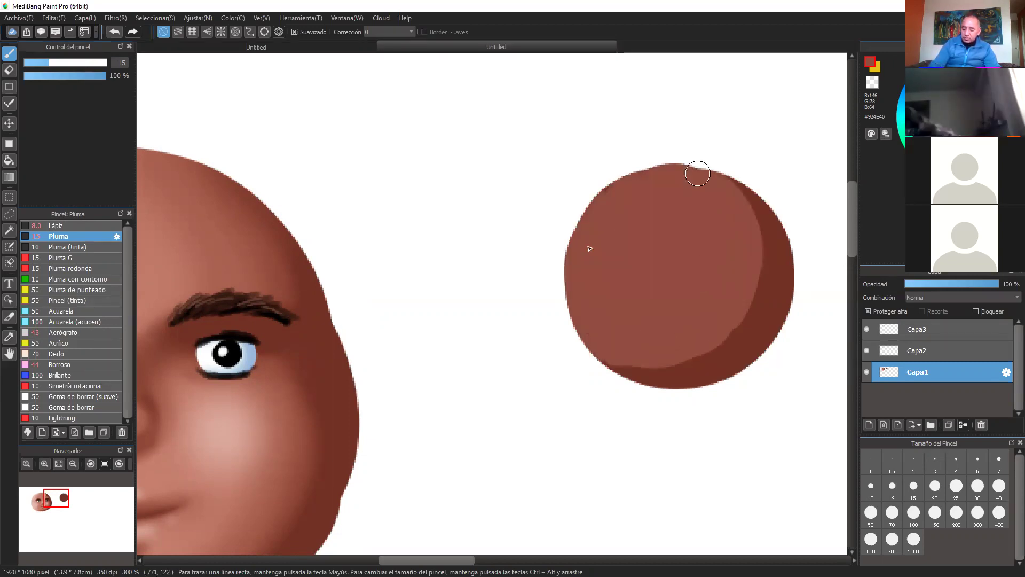
- Paint a lighter #A36558 tone over the circle's upper-left area, leaving a band of the previous tone around it
left_click(961, 107)
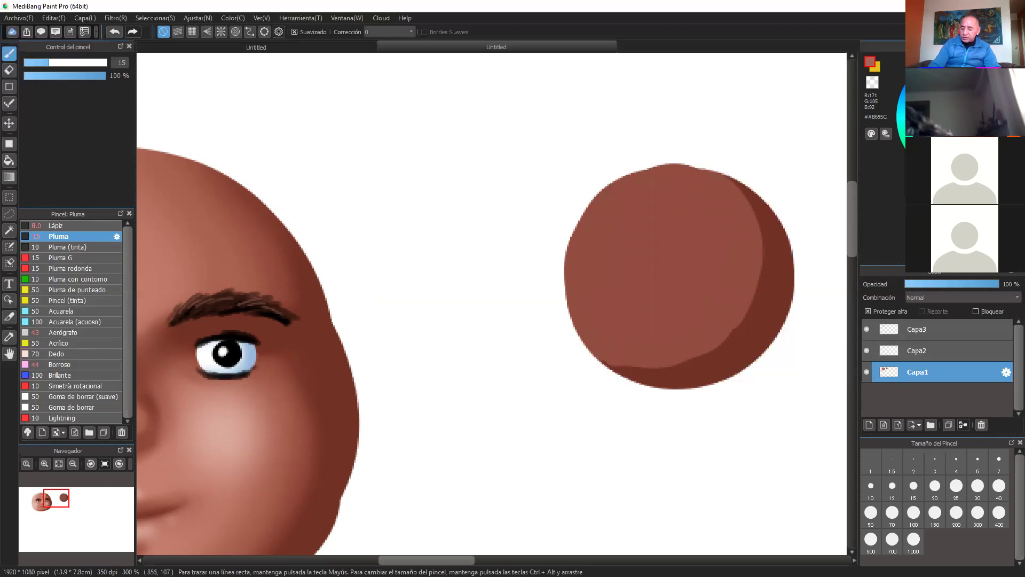
left_click(959, 105)
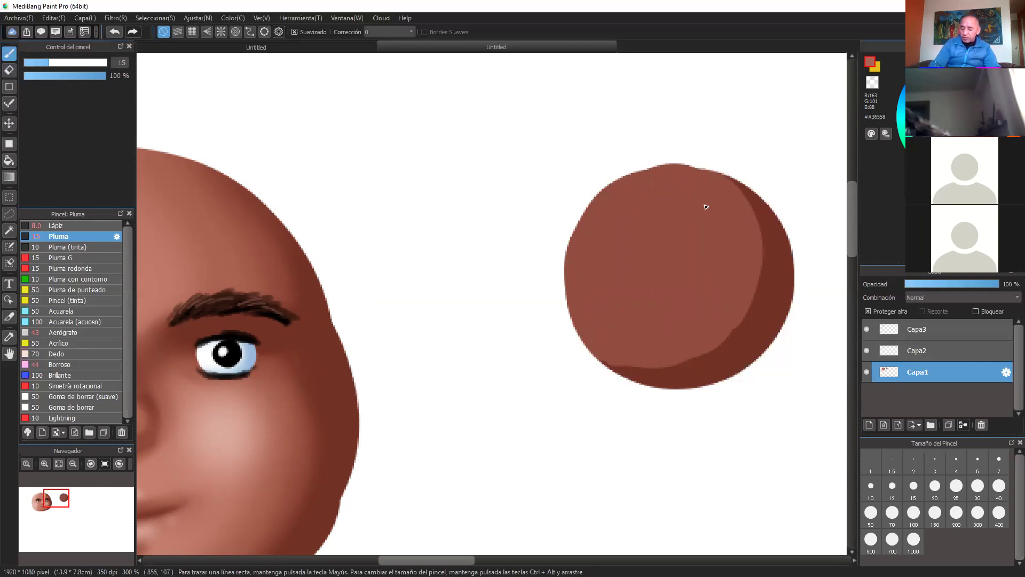
mouse_move(654, 168)
left_mouse_down()
mouse_move(713, 251)
mouse_move(579, 293)
mouse_move(640, 202)
mouse_move(666, 243)
mouse_move(655, 300)
mouse_move(633, 282)
mouse_move(684, 219)
left_mouse_up()
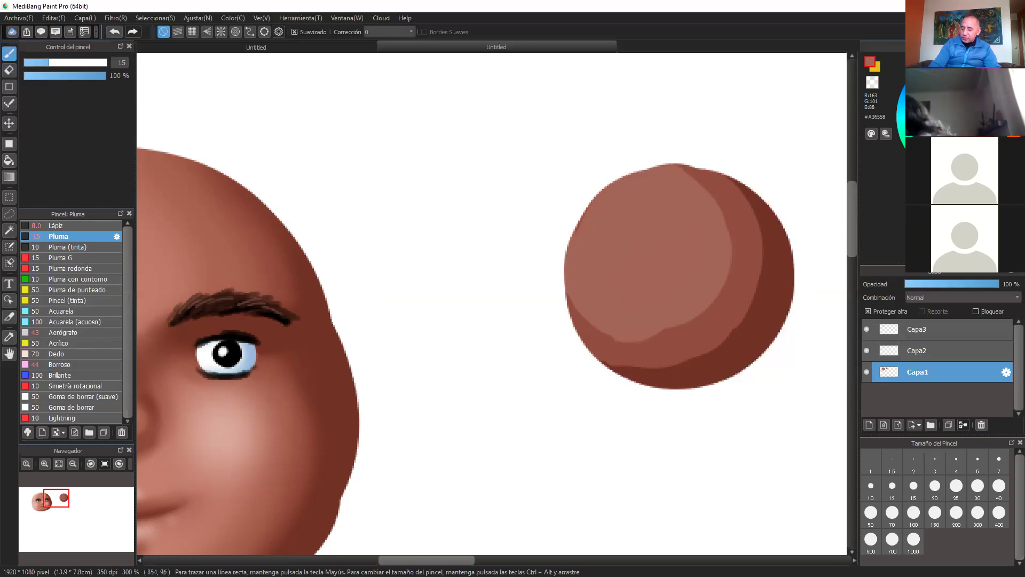
- Add a smaller #BA8277 tone area near the circle's upper-left edge and a #D0A9A1 highlight inside it
left_click(685, 226, "alt")
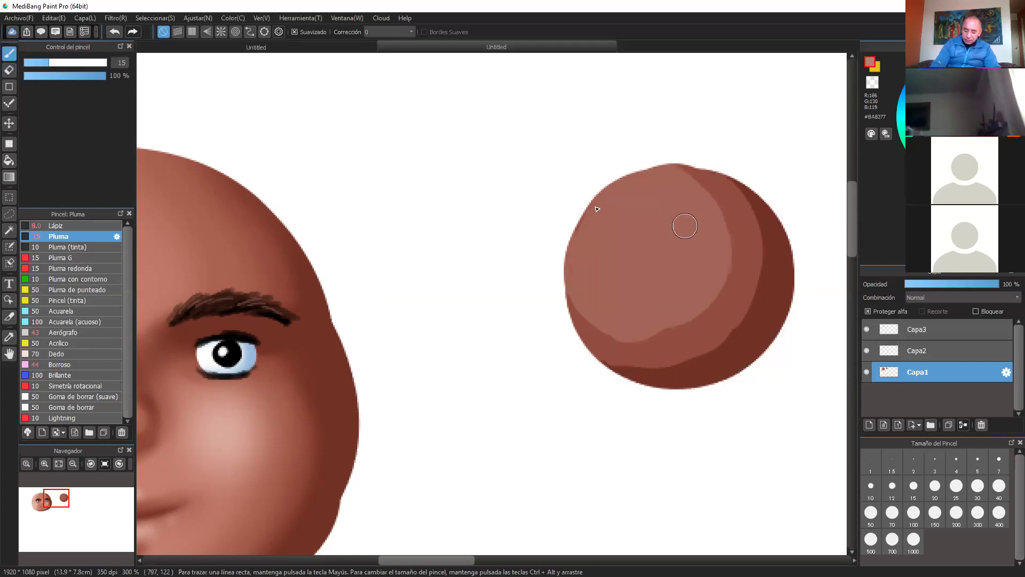
mouse_move(686, 226)
left_mouse_down()
mouse_move(665, 229)
mouse_move(648, 263)
left_mouse_up()
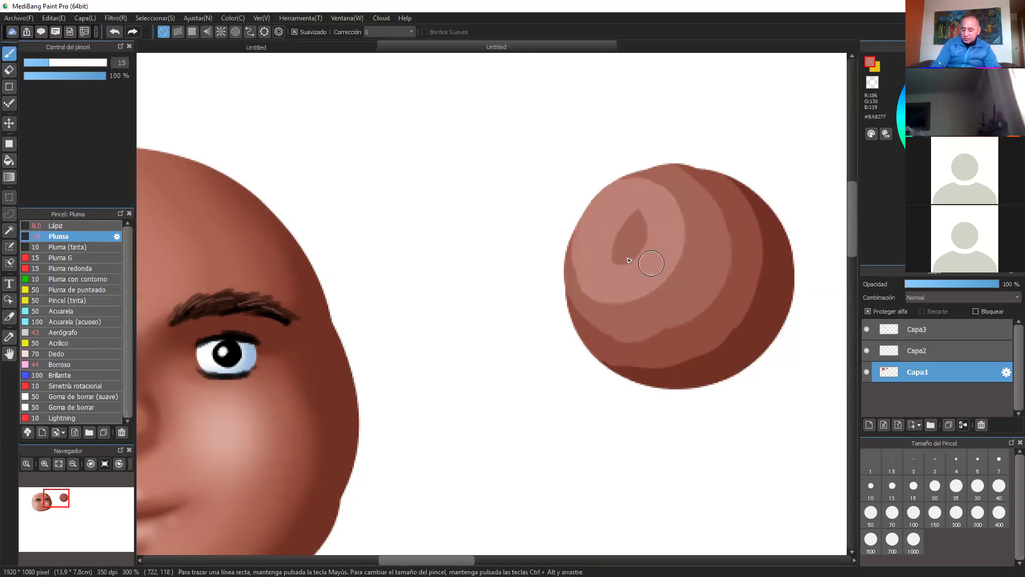
left_click(621, 225, "alt")
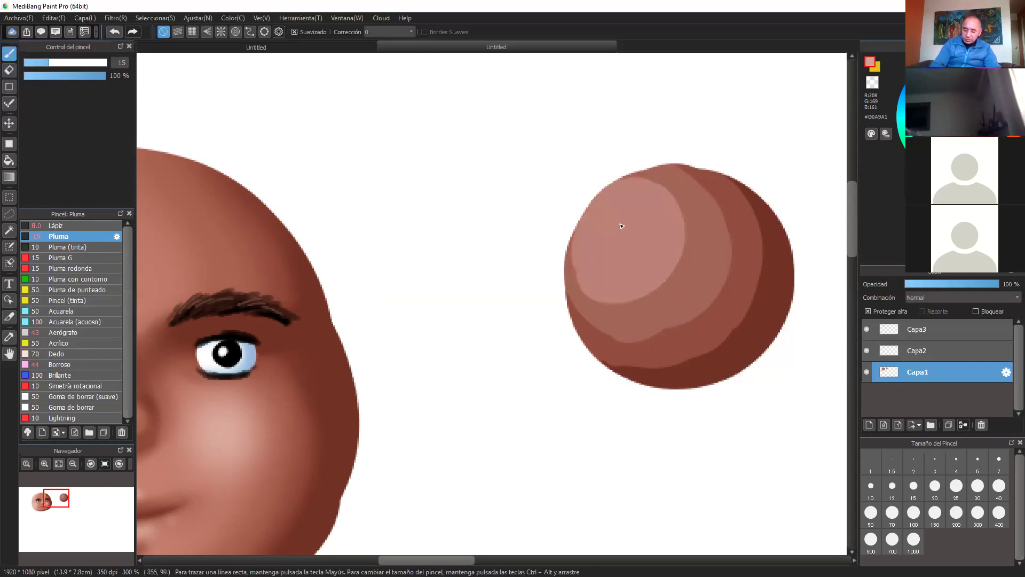
left_click_drag(597, 229, 616, 245)
key("ctrl+z")
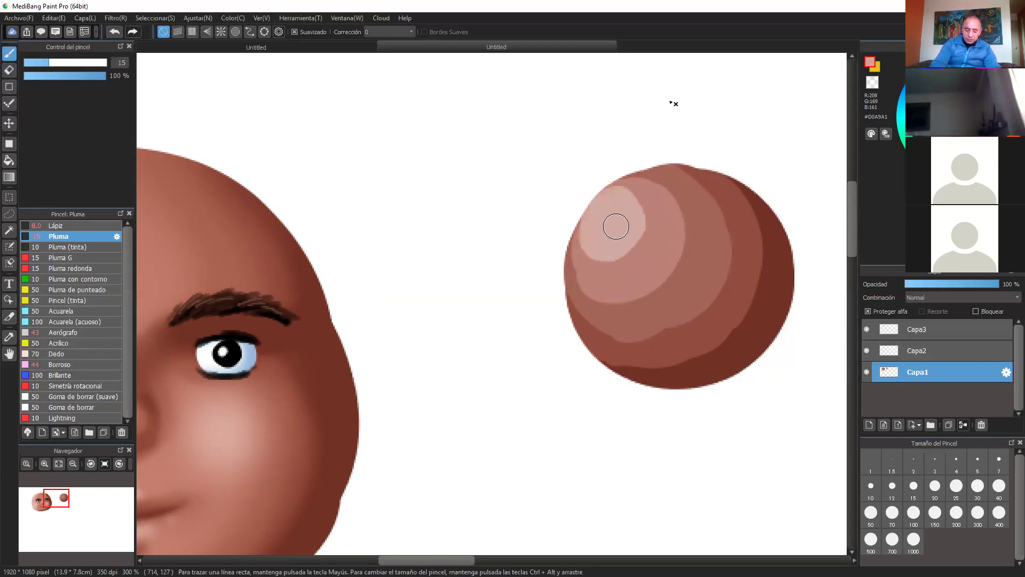
- Undo the last highlight stroke, repaint the #D0A9A1 highlight smaller, and add a #E5CBC6 spot inside it
key("ctrl+z")
mouse_move(618, 220)
left_mouse_down()
mouse_move(615, 254)
mouse_move(634, 224)
left_mouse_up()
left_click(934, 88)
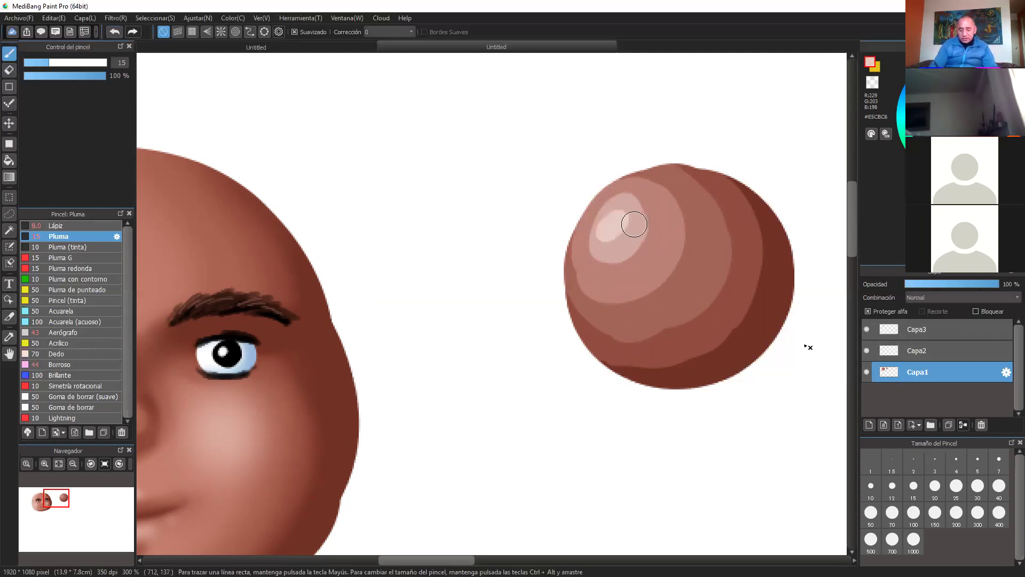
- Blend all the tone bands of the sphere into smooth gradients using the Borroso brush at size 44
left_click_drag(803, 343, 714, 342)
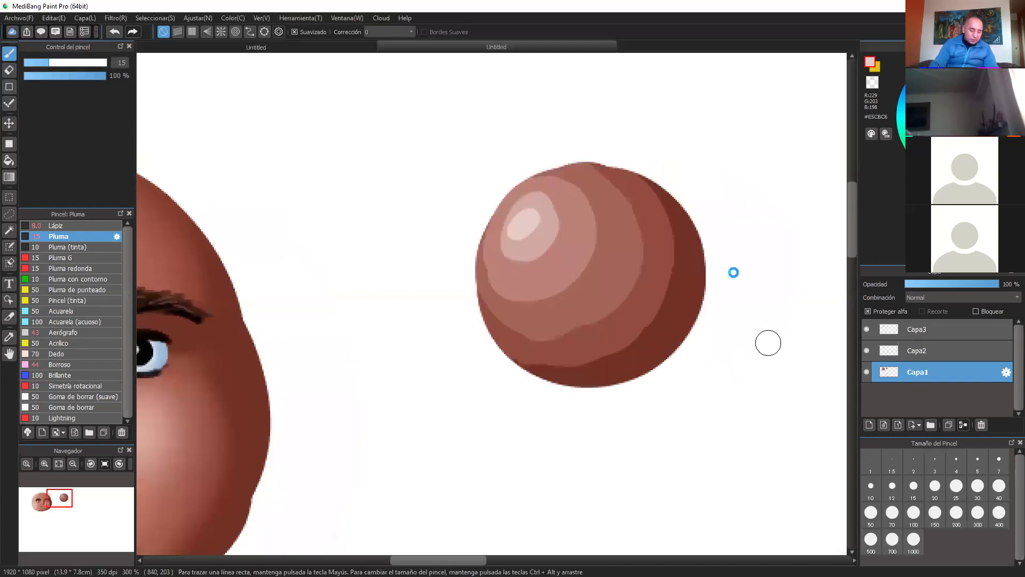
scroll(732, 270, "up", 2)
scroll(728, 279, "down", 1)
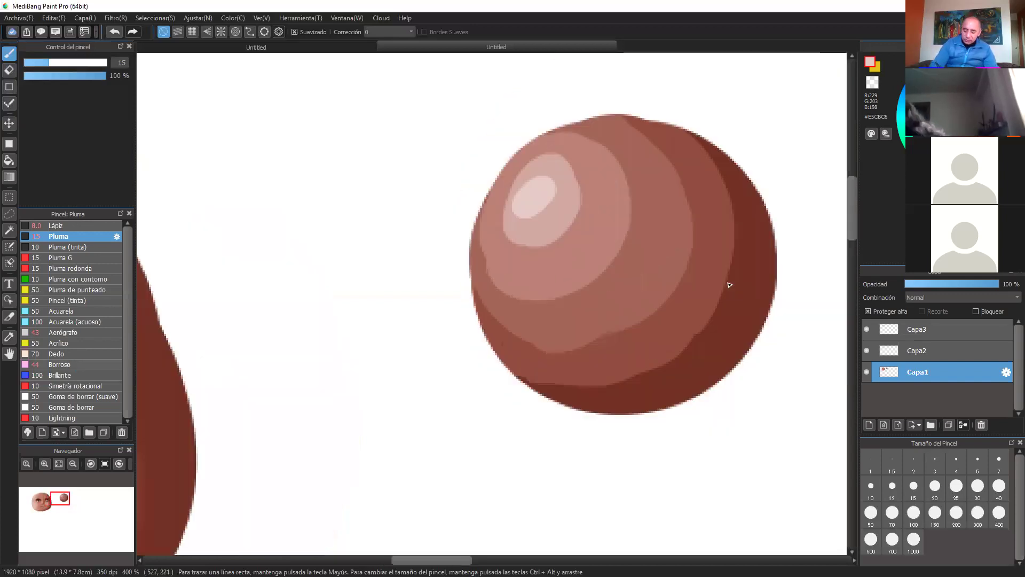
left_click(61, 365)
left_click_drag(729, 246, 690, 136)
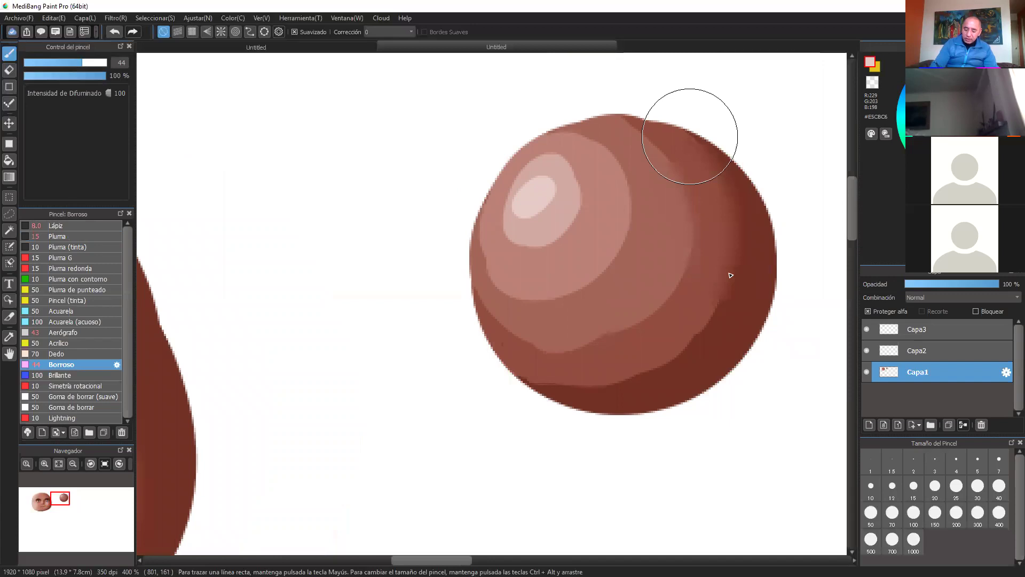
key("ctrl+z")
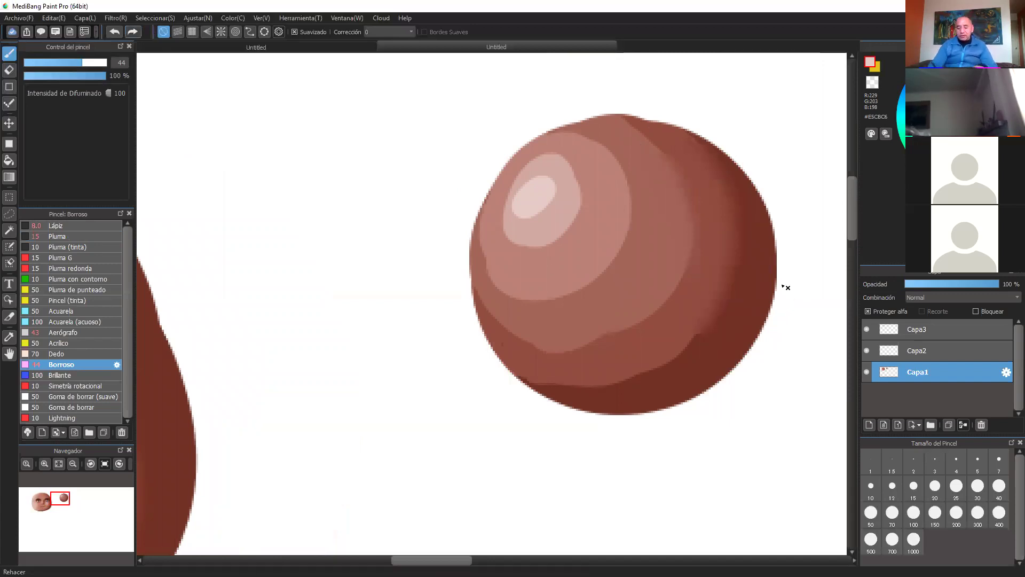
key("ctrl+z")
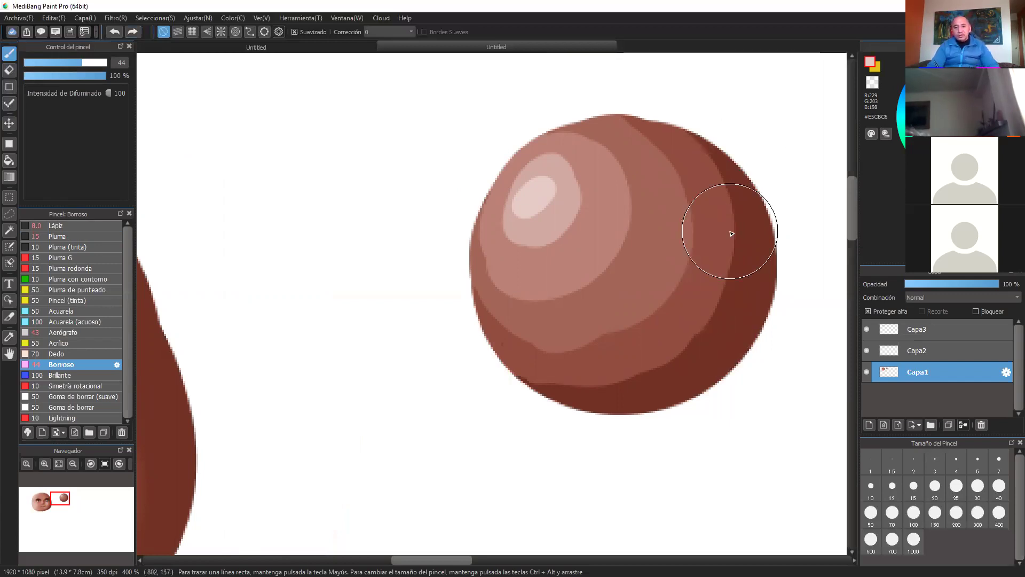
mouse_move(738, 250)
left_mouse_down()
mouse_move(700, 138)
mouse_move(716, 270)
mouse_move(626, 376)
mouse_move(515, 376)
left_mouse_up()
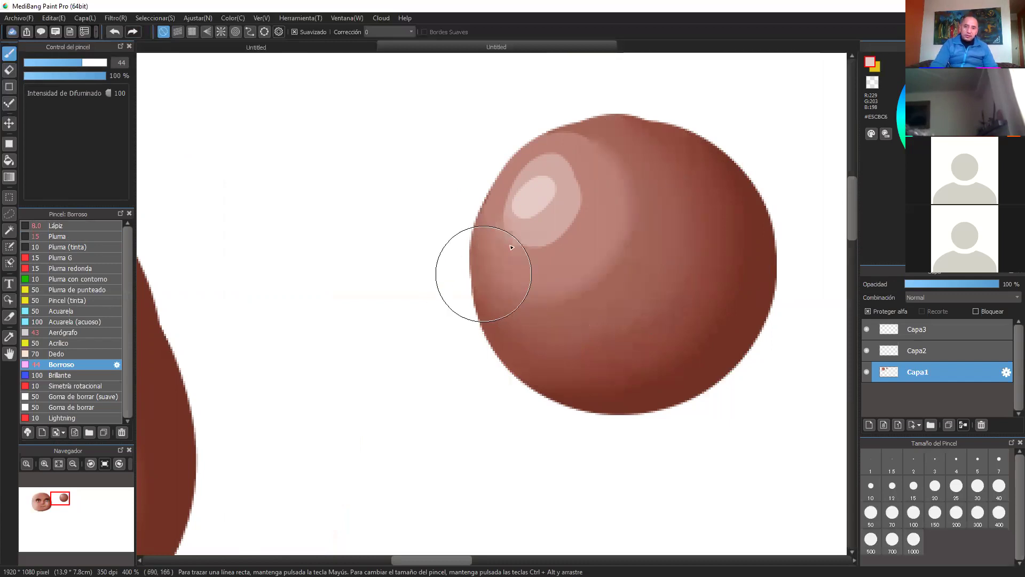
mouse_move(484, 273)
left_mouse_down()
mouse_move(561, 271)
mouse_move(607, 138)
mouse_move(537, 172)
mouse_move(573, 152)
mouse_move(565, 242)
mouse_move(621, 238)
mouse_move(523, 246)
mouse_move(474, 290)
left_mouse_up()
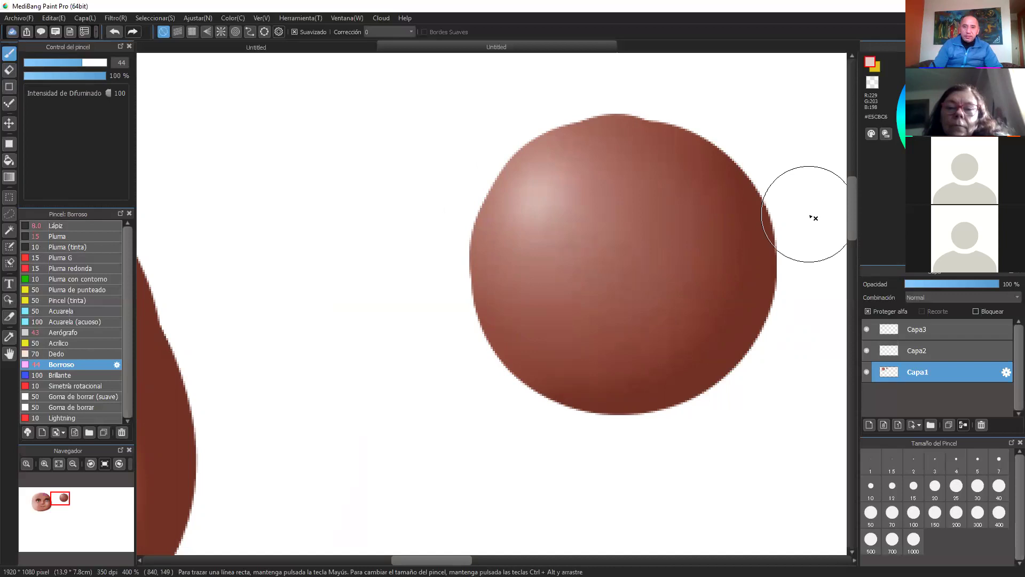
- Shade the sphere's right and lower edges in #4F1211 with the Aerógrafo at 20 % opacity, widening the shadow at size 46
left_click(84, 344)
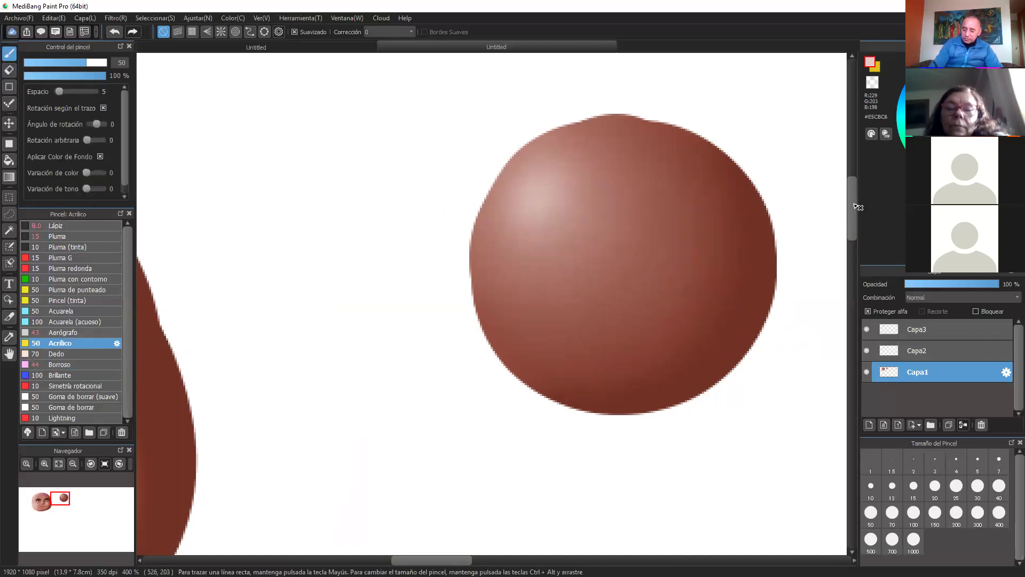
left_click(83, 333)
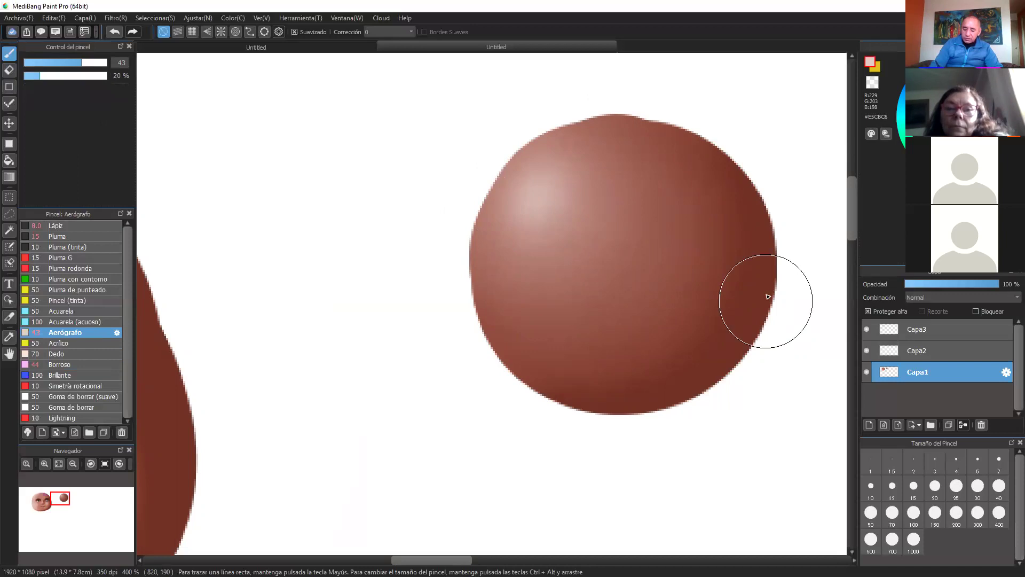
left_click(754, 344, "alt")
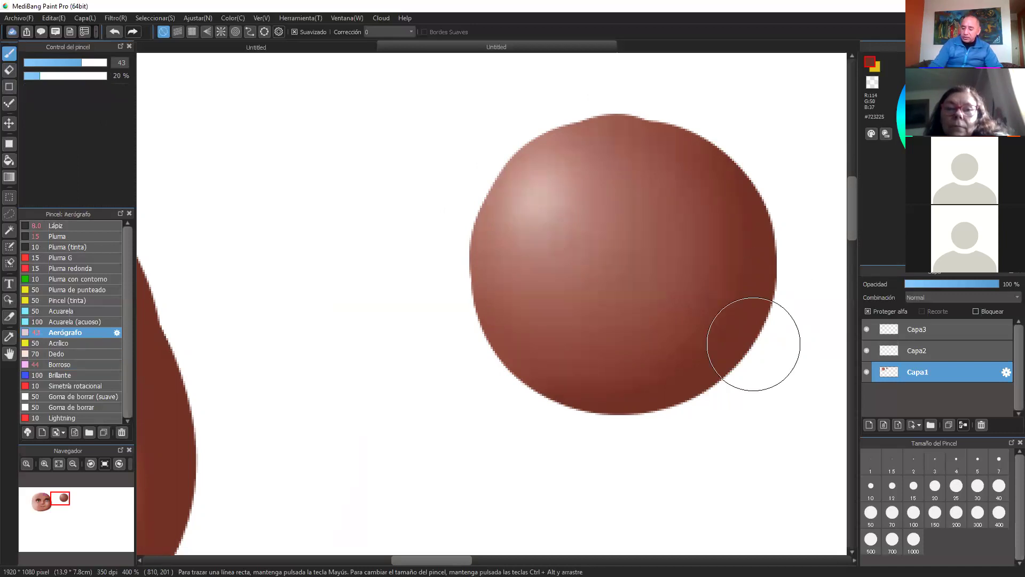
left_click(986, 130)
mouse_move(786, 151)
left_mouse_down()
mouse_move(776, 202)
mouse_move(693, 130)
mouse_move(716, 133)
mouse_move(637, 153)
mouse_move(560, 122)
left_mouse_up()
mouse_move(744, 158)
left_mouse_down()
mouse_move(781, 256)
mouse_move(767, 330)
mouse_move(681, 423)
left_mouse_up()
mouse_move(780, 218)
left_mouse_down()
mouse_move(710, 386)
mouse_move(636, 395)
mouse_move(771, 370)
mouse_move(755, 312)
mouse_move(730, 375)
mouse_move(703, 128)
left_mouse_up()
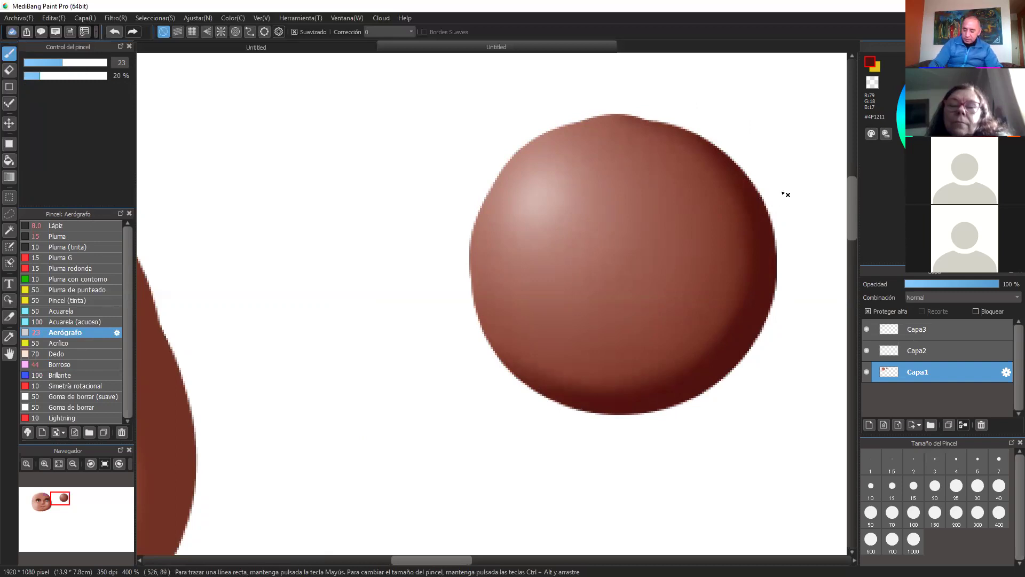
left_click(84, 63)
mouse_move(729, 188)
left_mouse_down()
mouse_move(499, 384)
mouse_move(754, 180)
left_mouse_up()
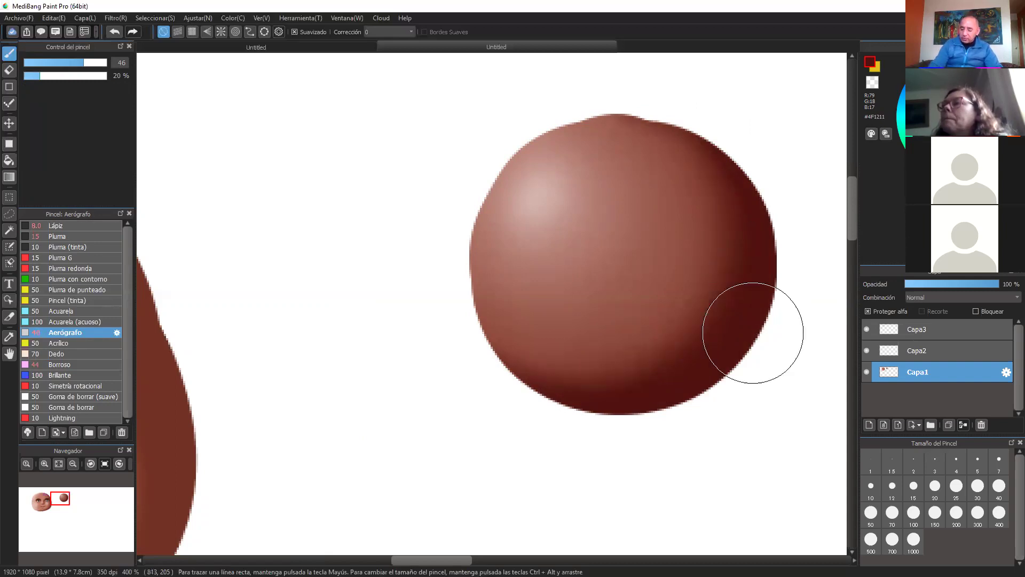
- Airbrush a darker #360808 shadow along the sphere's right and lower-right rim at size 24
left_click(791, 258, "alt")
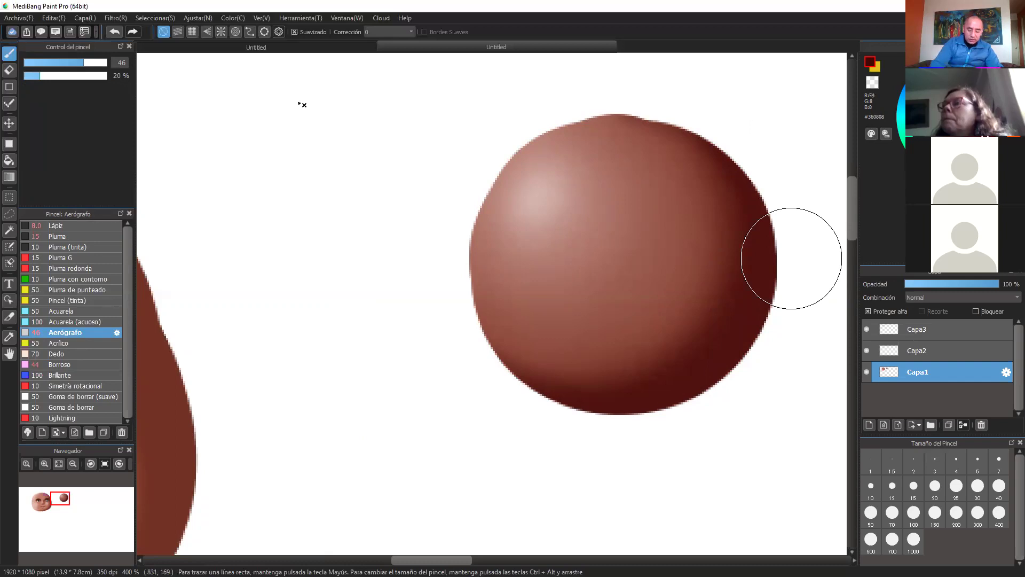
left_click(73, 62)
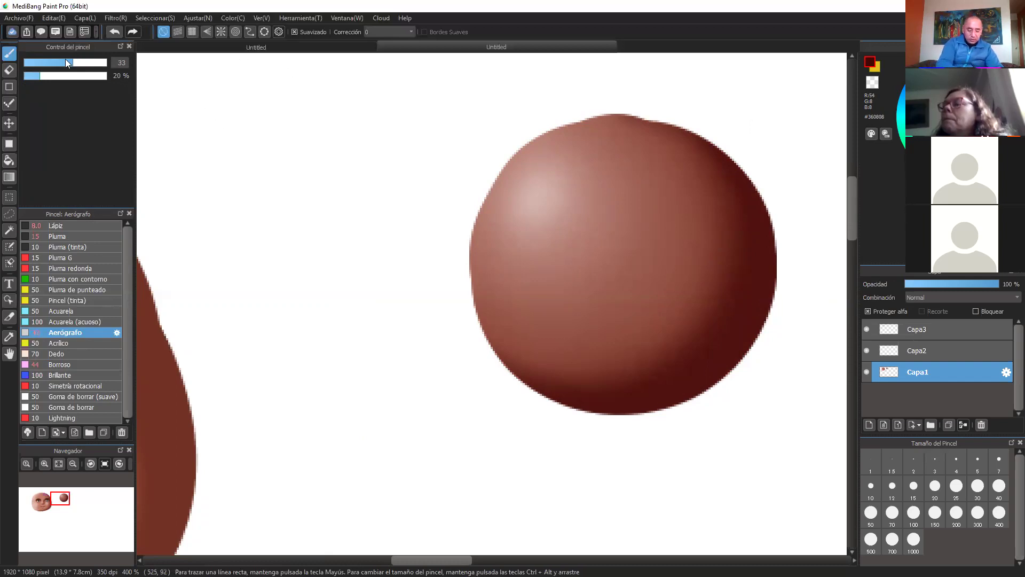
key("bracketleft")
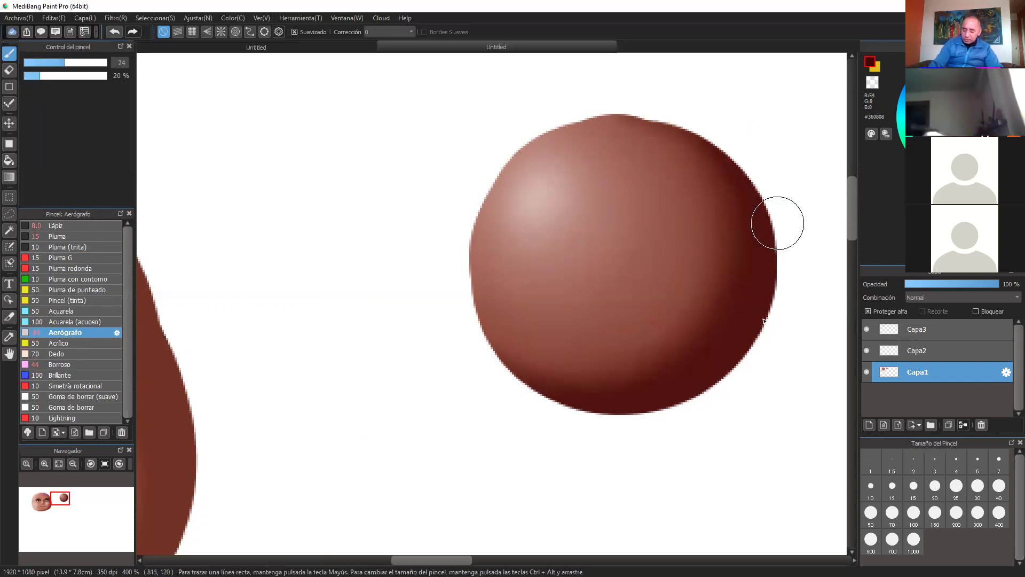
left_click_drag(777, 223, 751, 365)
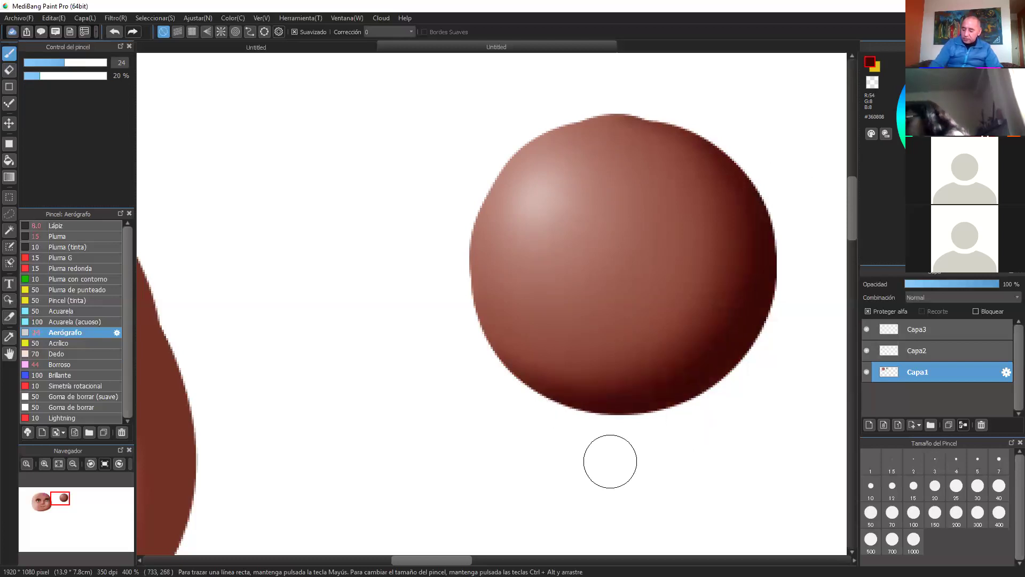
- Deepen the outermost right and lower rim of the sphere with #190101 airbrush shading at size 24
left_click(780, 251, "alt")
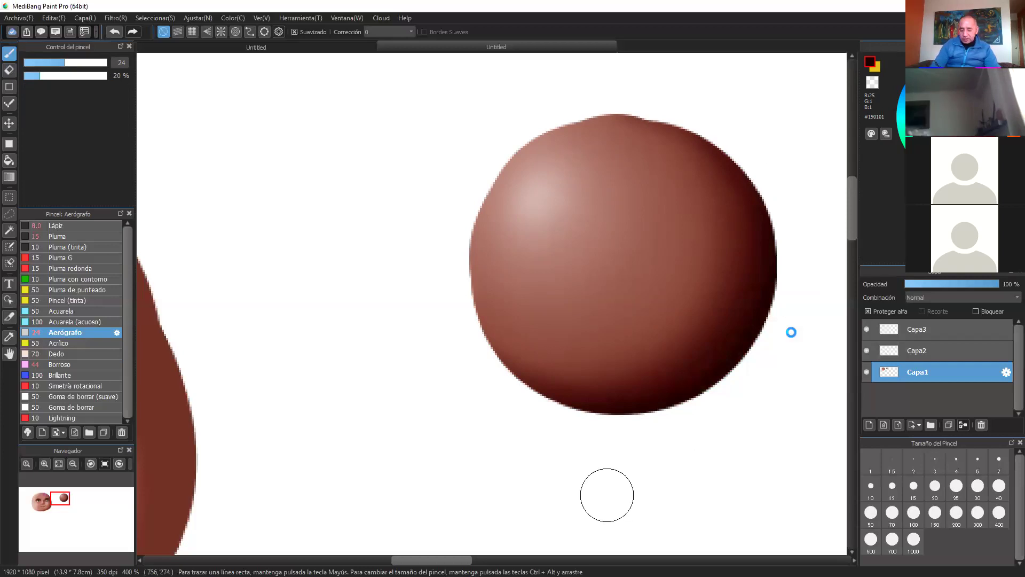
scroll(785, 333, "up", 2)
left_click_drag(788, 332, 771, 357)
left_click_drag(719, 219, 746, 259)
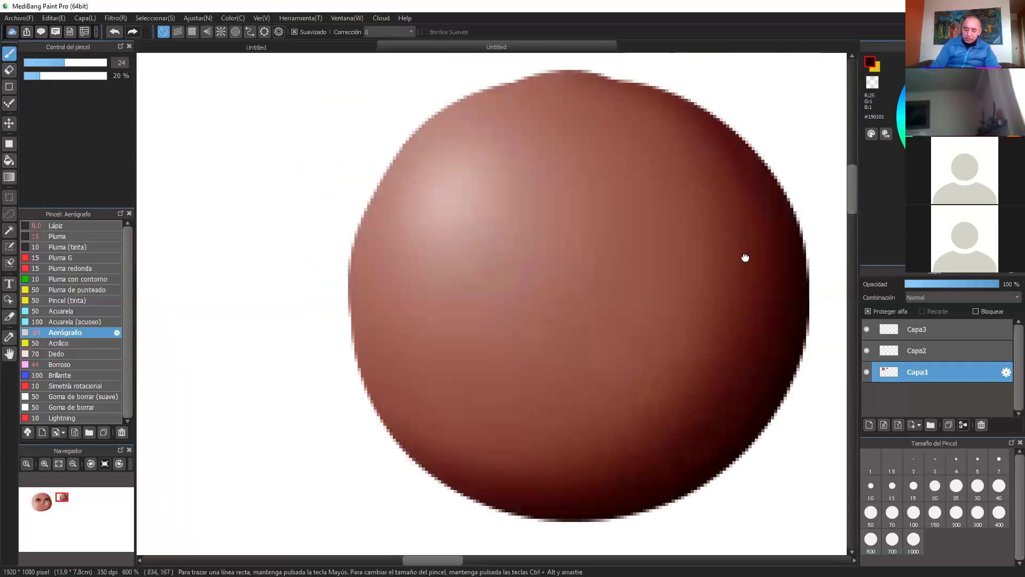
mouse_move(785, 354)
left_mouse_down()
mouse_move(801, 364)
mouse_move(741, 361)
left_mouse_up()
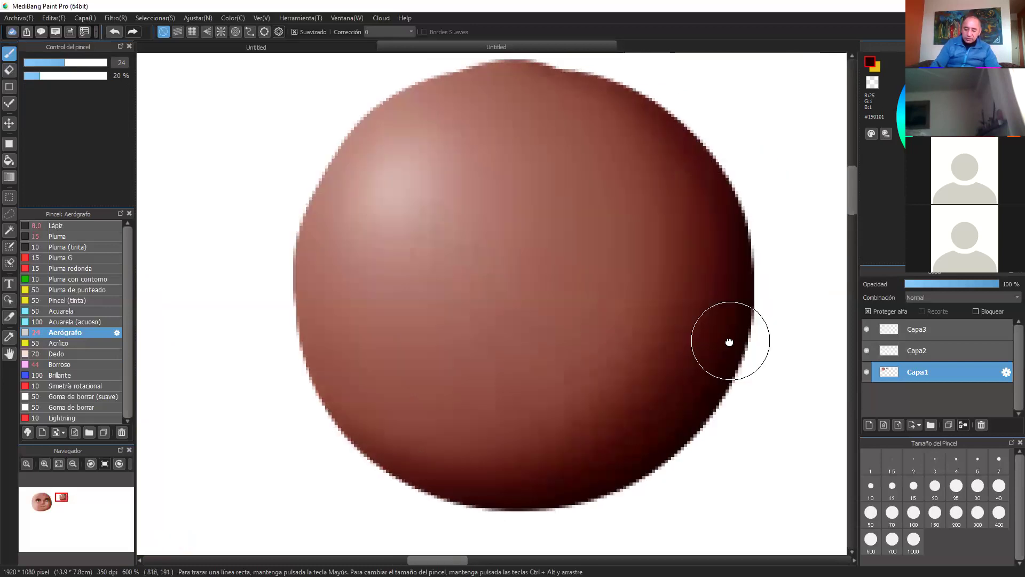
left_click_drag(763, 322, 777, 332)
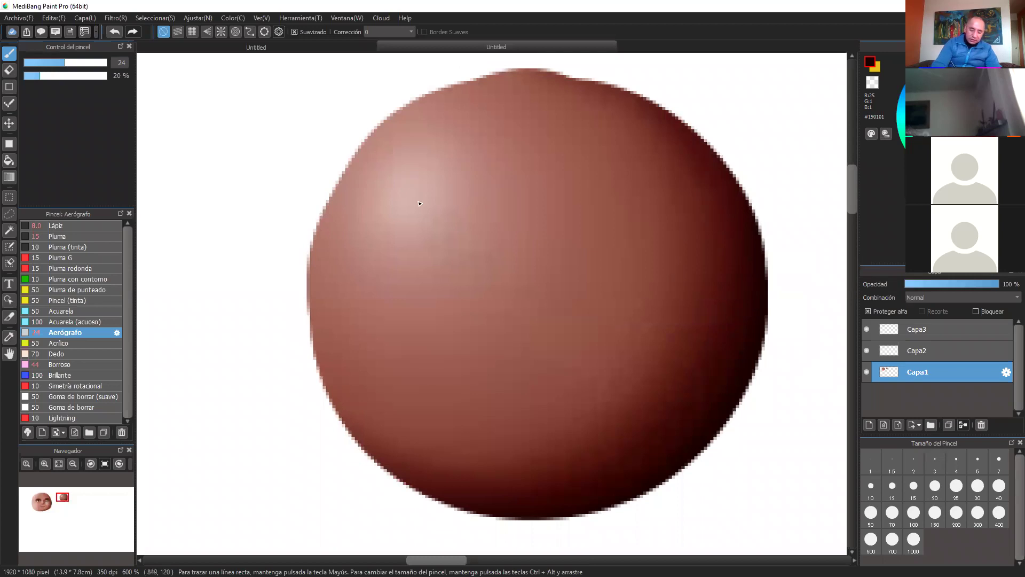
- Add a small white #FFFFFF airbrush dab in the centre of the sphere's highlight at size 9.9
left_click(923, 79)
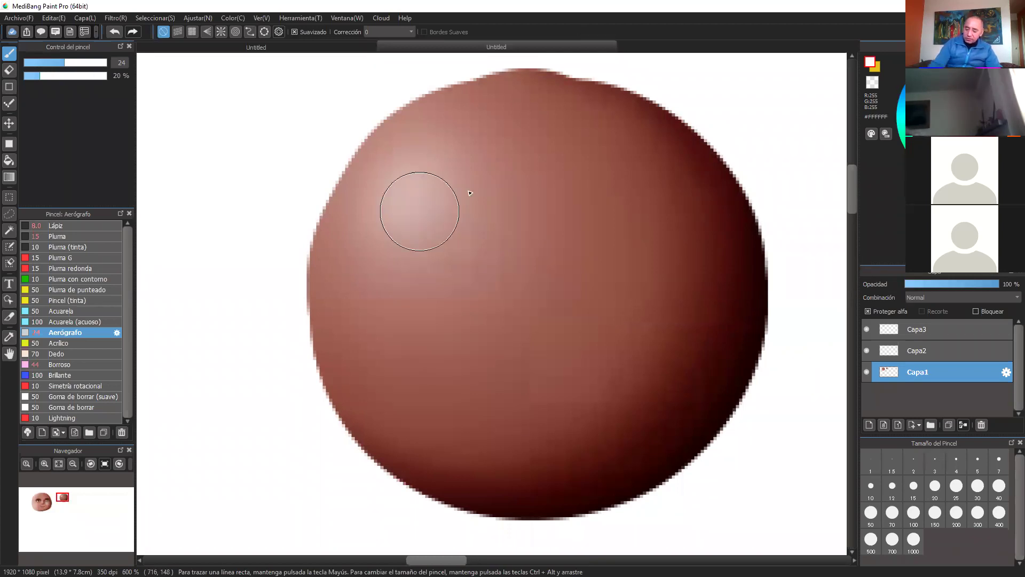
left_click(39, 62)
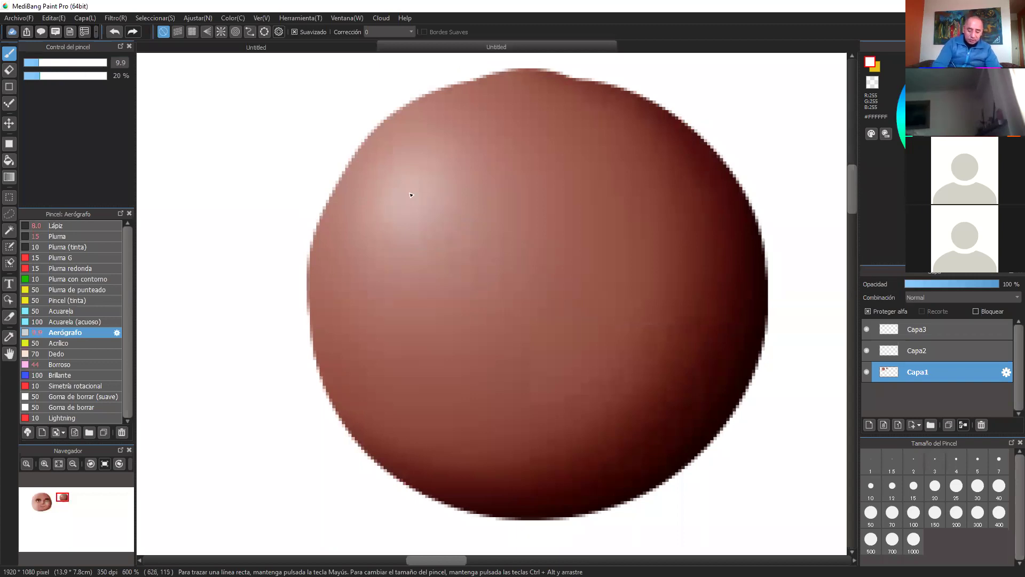
left_click(402, 196)
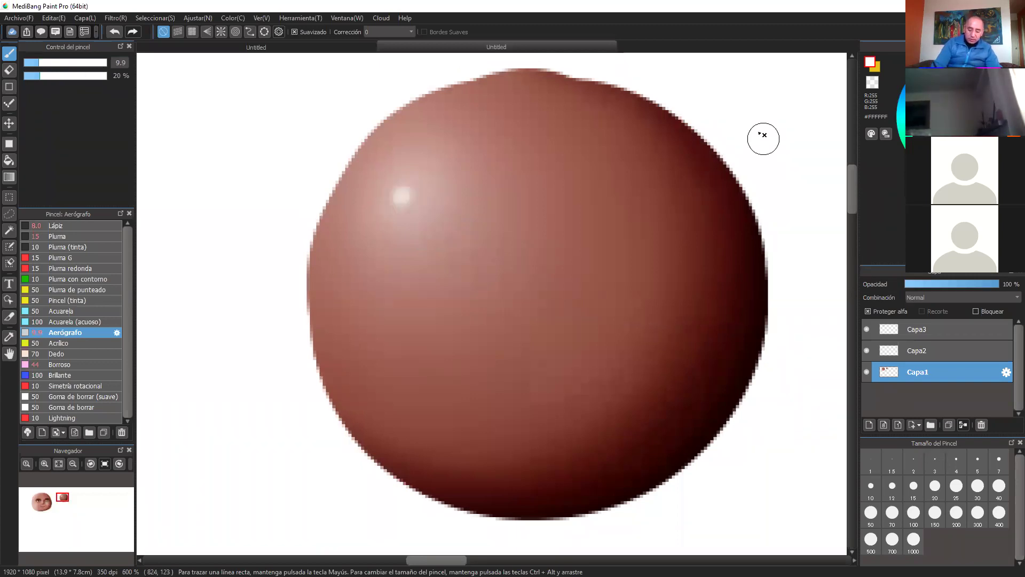
- Try adding two fainter white dabs beside and below the sphere's central highlight
left_click(429, 187)
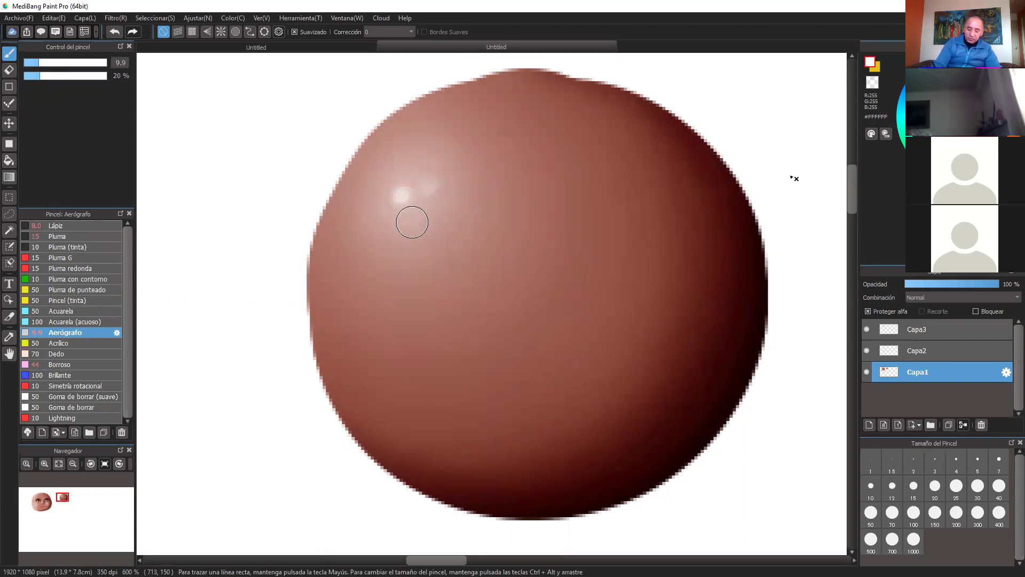
left_click(413, 222)
scroll(791, 174, "down", 2)
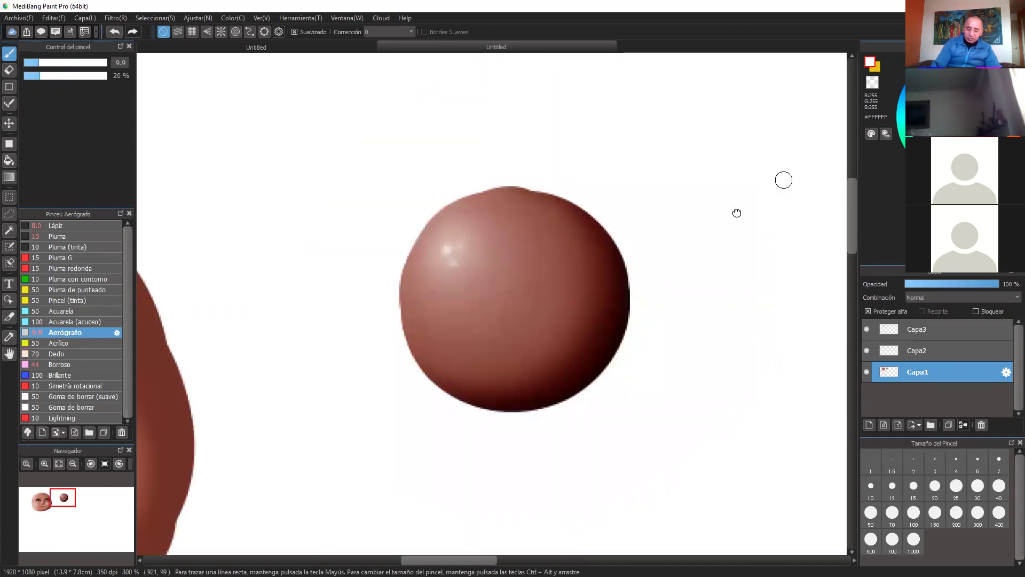
key("ctrl+plus")
left_click_drag(742, 220, 765, 209)
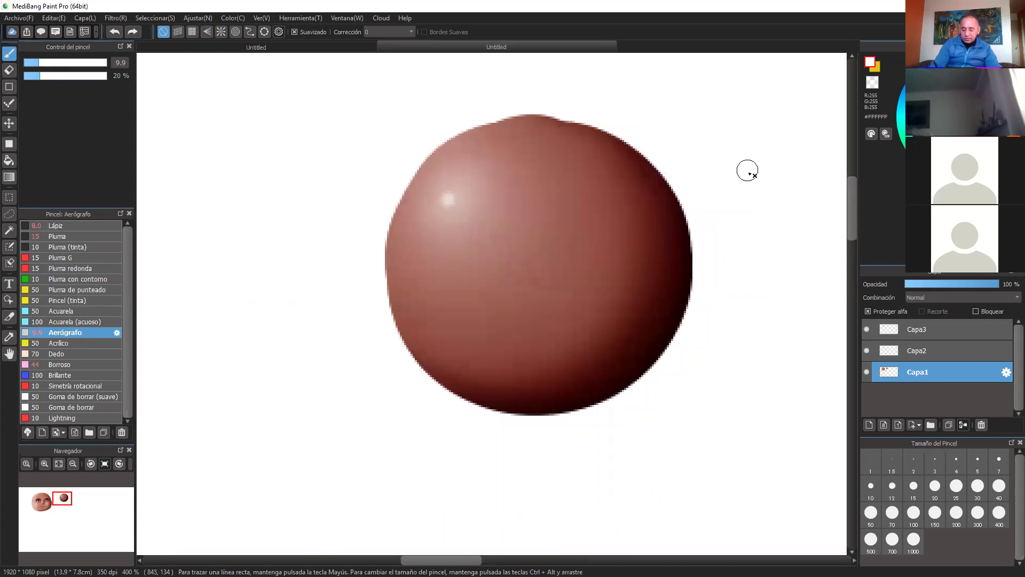
- Airbrush a winding #3B0909 vein from the sphere's centre into the lower-right shadow at size 9.9, thickening its lower end
key("ctrl+plus")
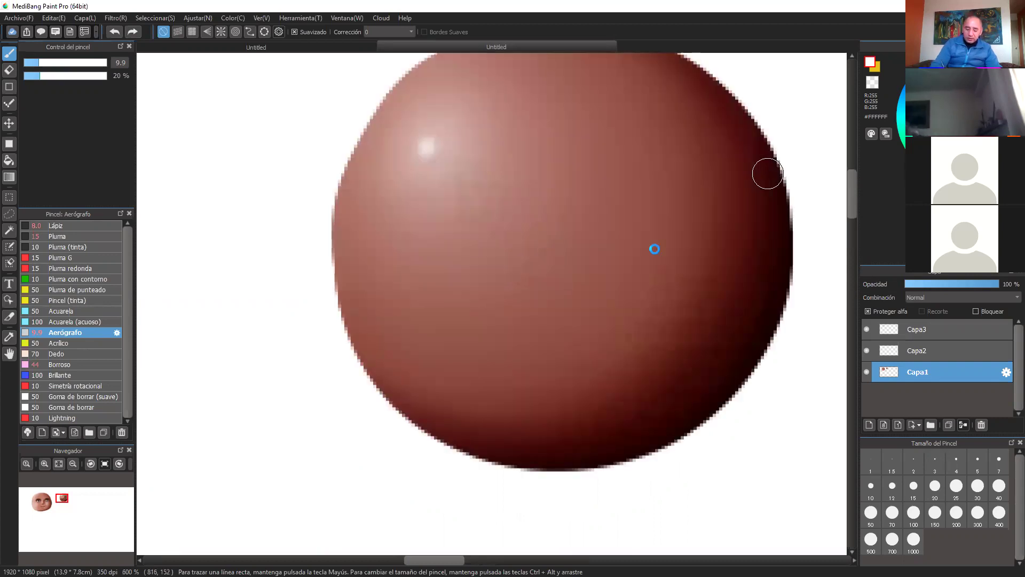
right_click(669, 397)
mouse_move(525, 262)
left_mouse_down()
mouse_move(583, 273)
mouse_move(680, 359)
left_mouse_up()
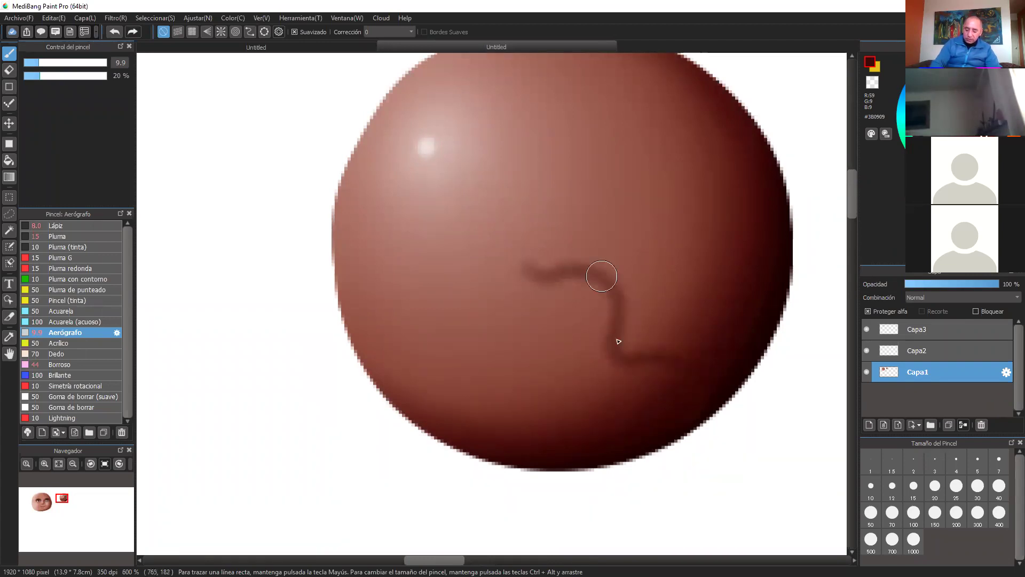
mouse_move(602, 276)
left_mouse_down()
mouse_move(618, 339)
mouse_move(663, 375)
left_mouse_up()
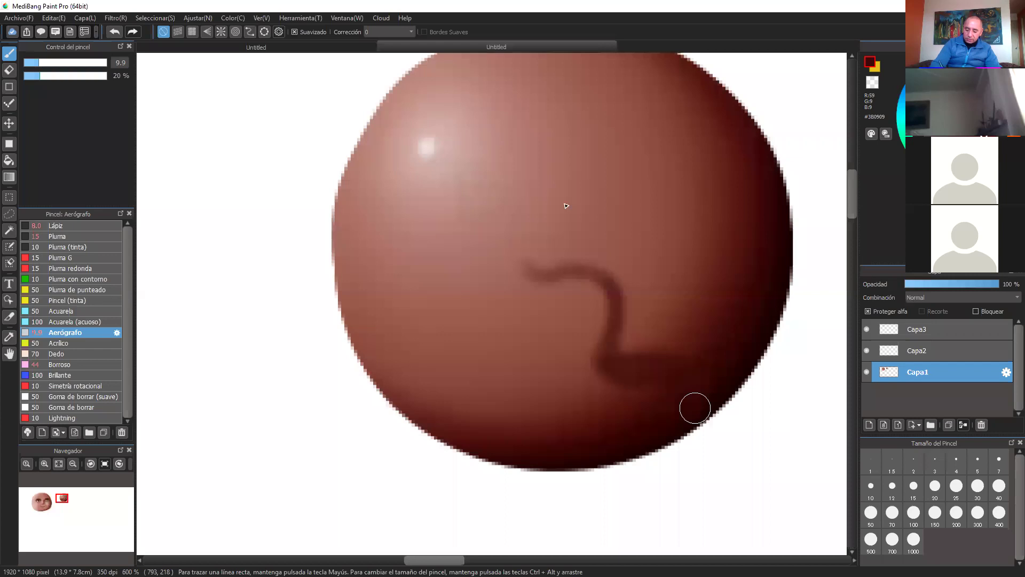
- Airbrush a wavy vein from the sphere's upper-right edge curling into a spiral near the highlight, plus a short one from the top edge
left_click_drag(557, 215, 716, 109)
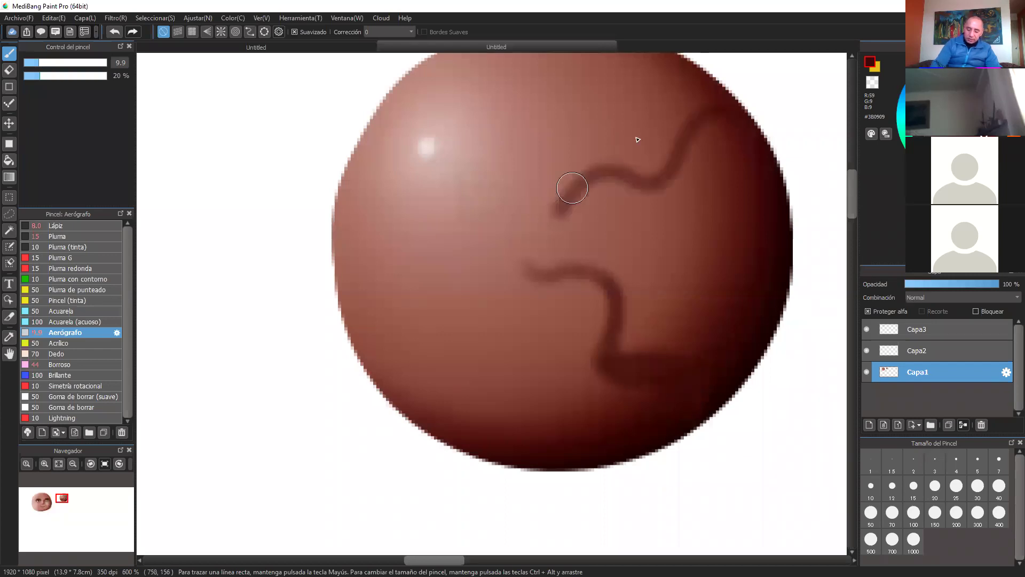
left_click_drag(572, 188, 547, 157)
left_click_drag(619, 144, 637, 227)
mouse_move(615, 111)
left_mouse_down()
mouse_move(629, 153)
mouse_move(675, 191)
left_mouse_up()
- Airbrush three more curved veins running in from the sphere's right, left and bottom edges
left_click_drag(800, 326, 654, 363)
left_click_drag(350, 317, 424, 491)
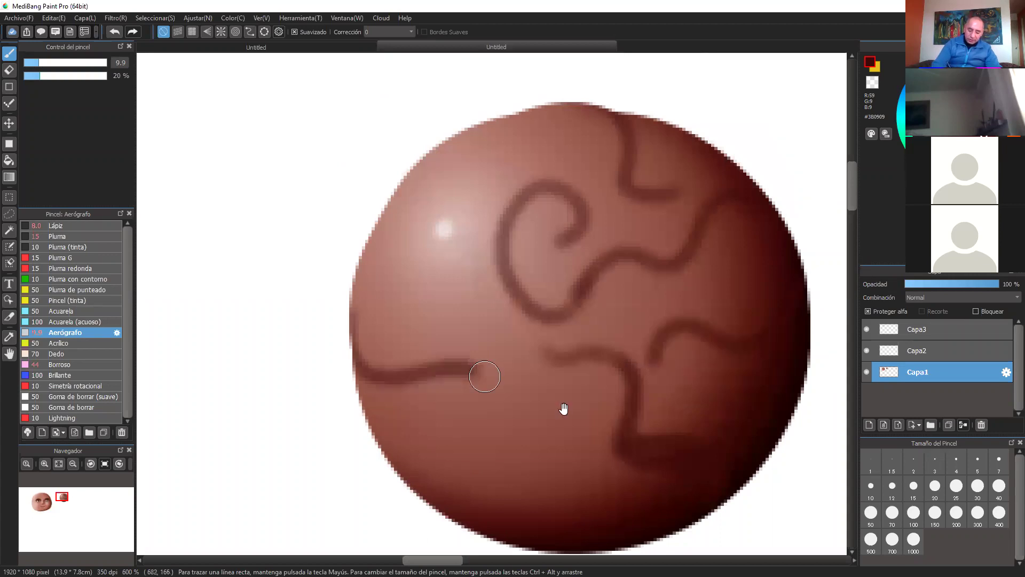
left_click_drag(571, 506, 564, 410)
left_click_drag(502, 417, 604, 371)
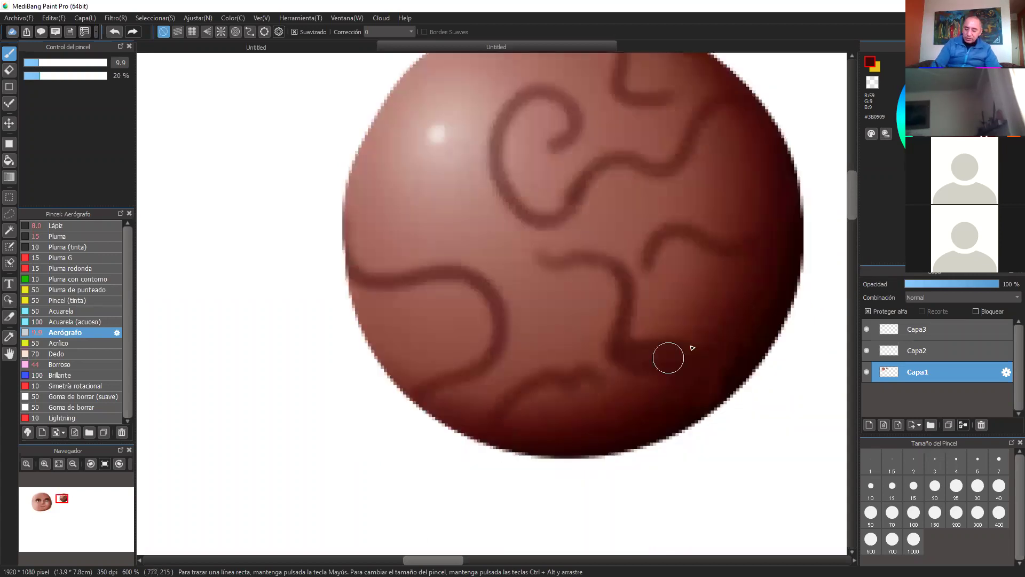
- Set the Aerógrafo to size 18 and airbrush #3B0909 shading along the sphere's left and lower-left edge
left_click_drag(771, 303, 752, 349)
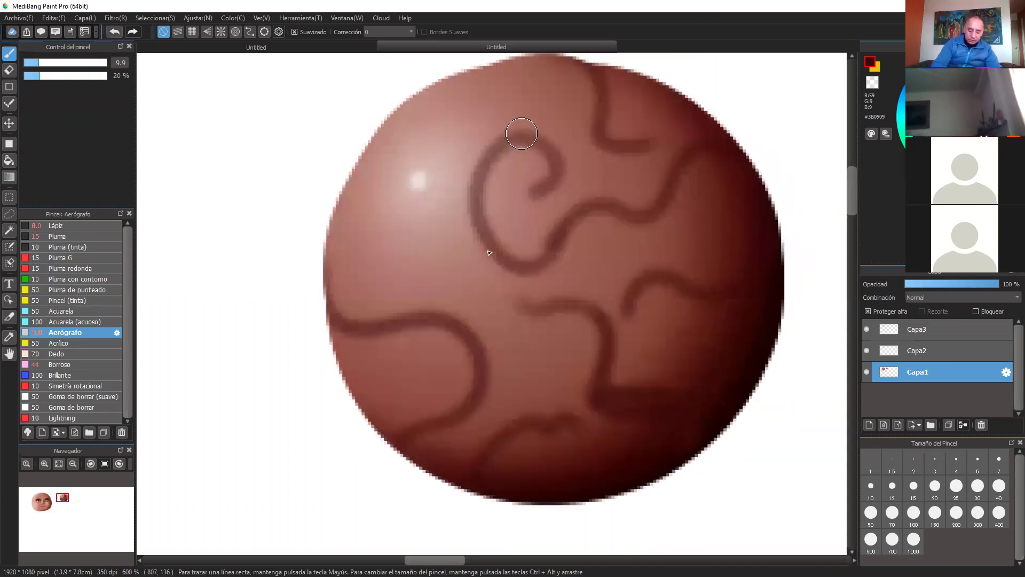
key("bracketright")
key("bracketright")
key("bracketright")
key("bracketright")
key("bracketright")
key("bracketright")
key("bracketright")
key("bracketright")
key("bracketright")
mouse_move(323, 282)
left_mouse_down()
mouse_move(457, 396)
mouse_move(388, 449)
left_mouse_up()
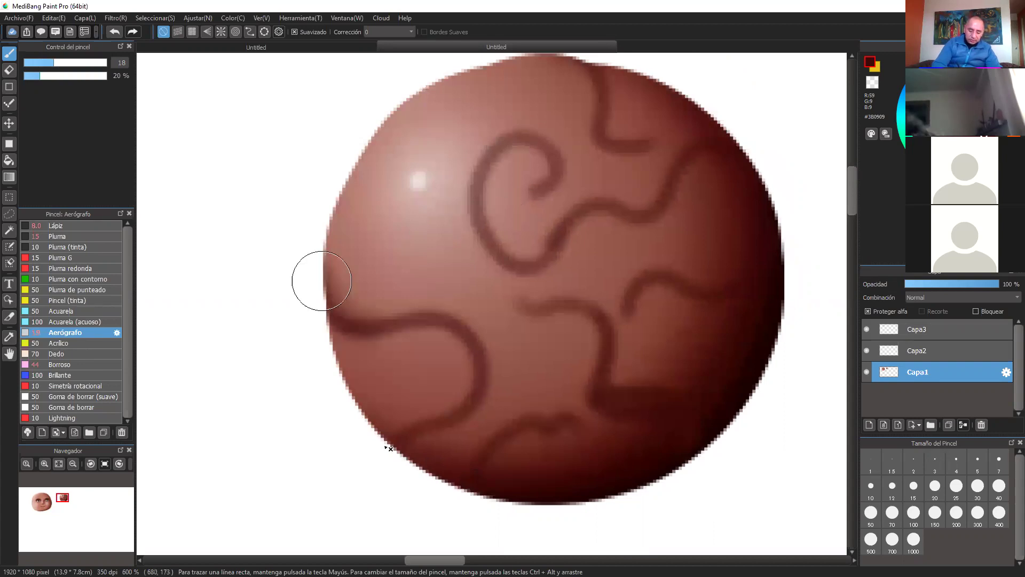
- Airbrush #3B0909 shading along the sphere's left edge, and deepen the vein ends at the right and lower-right rim with #000000 at size 18
left_click_drag(321, 281, 382, 444)
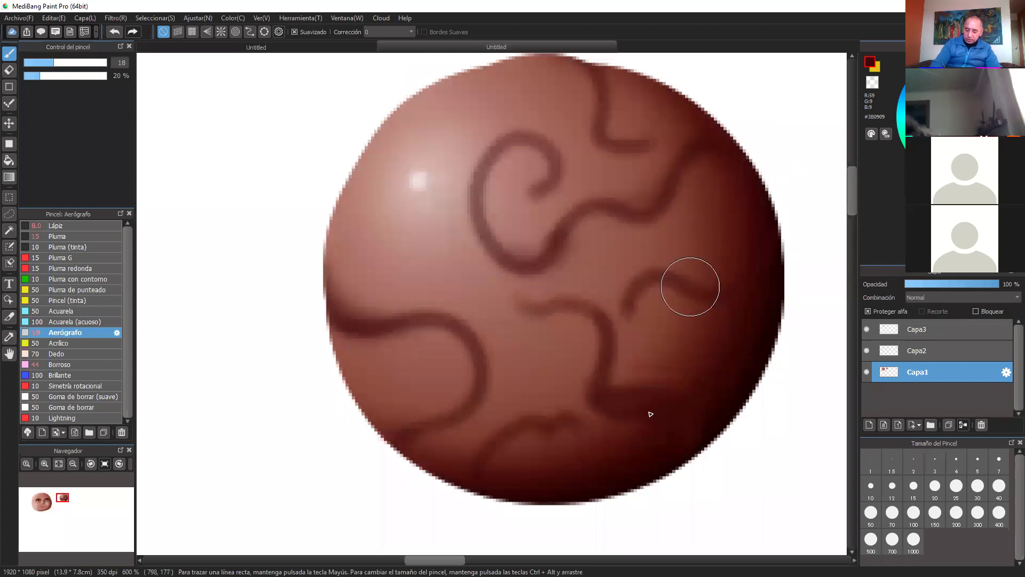
mouse_move(747, 320)
left_mouse_down()
mouse_move(658, 301)
mouse_move(661, 243)
left_mouse_up()
right_click(722, 219)
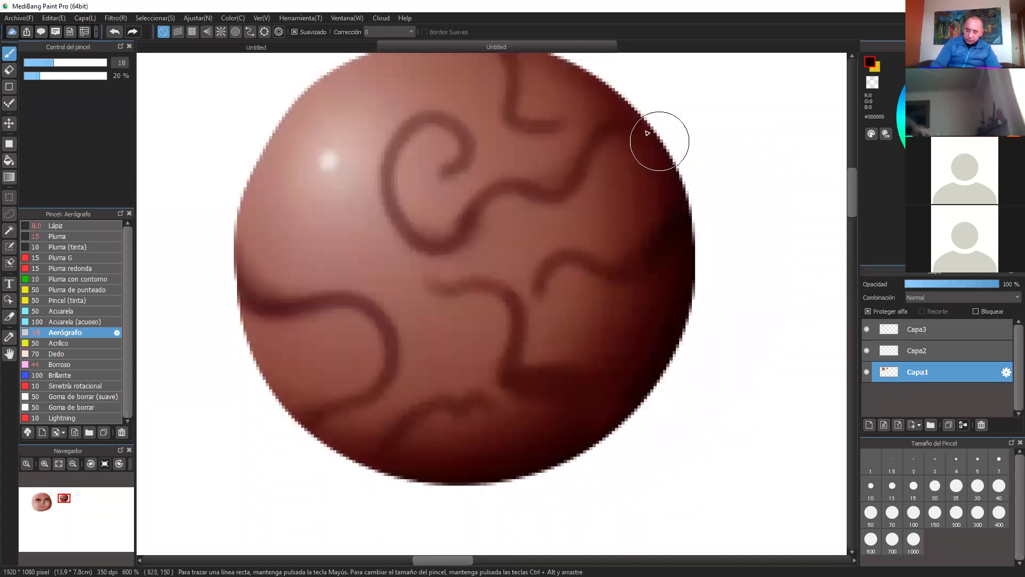
left_click_drag(635, 125, 659, 141)
left_click_drag(582, 382, 614, 417)
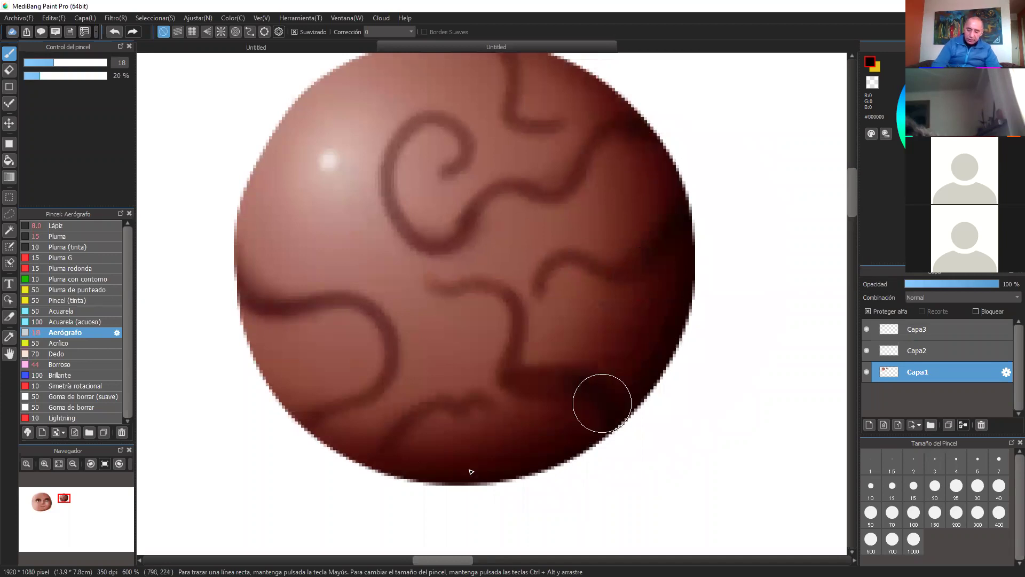
- Set the Aerógrafo to size 5.3 and airbrush #CDAAA3 highlights along the spiral vein's inner left side and outer right curve
left_click_drag(449, 216, 513, 278)
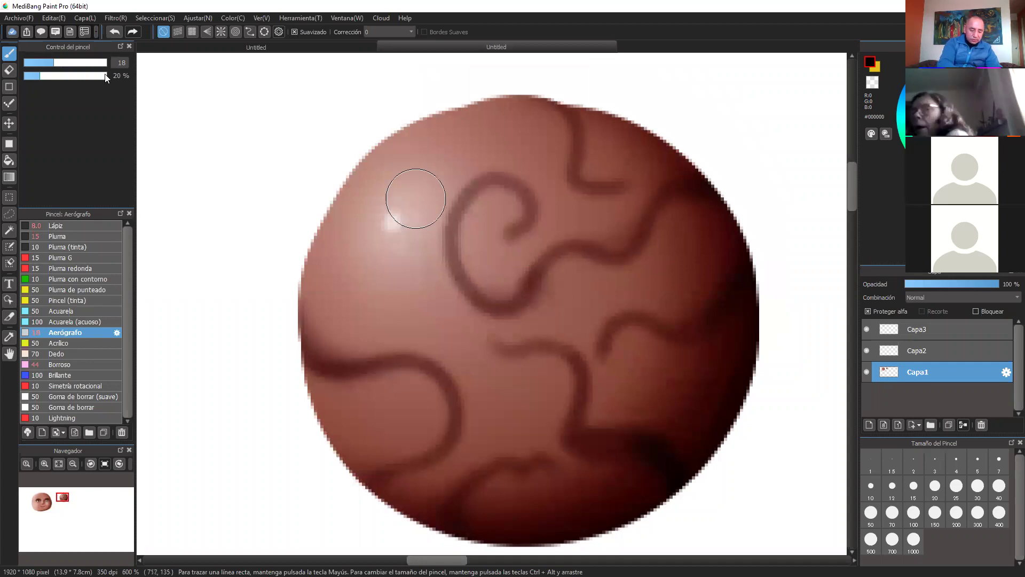
left_click_drag(416, 199, 393, 199)
left_click(416, 198, "alt")
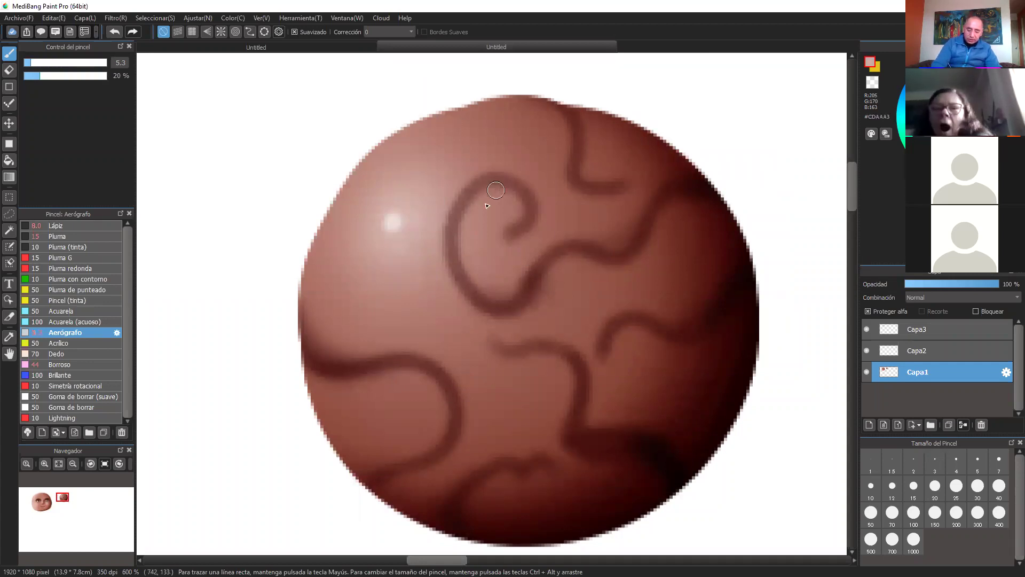
mouse_move(491, 284)
left_mouse_down()
mouse_move(495, 192)
mouse_move(480, 200)
mouse_move(461, 244)
left_mouse_up()
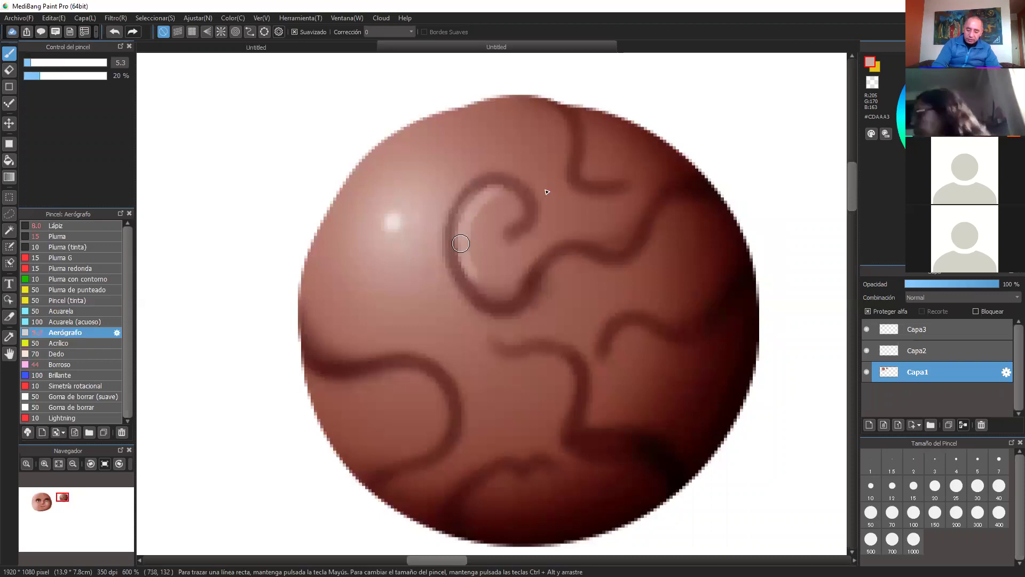
mouse_move(525, 176)
left_mouse_down()
mouse_move(552, 205)
mouse_move(552, 190)
left_mouse_up()
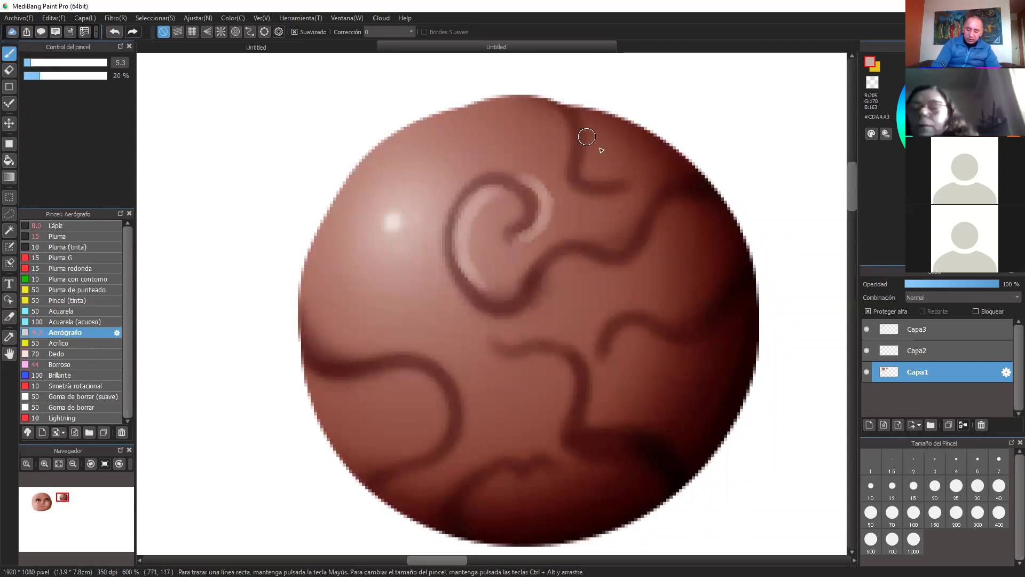
- Airbrush a light highlight along the right side of the short upper vein and sample skin tones to touch up the spiral's outer highlight
right_click(486, 145)
mouse_move(586, 111)
left_mouse_down()
mouse_move(590, 151)
mouse_move(613, 180)
left_mouse_up()
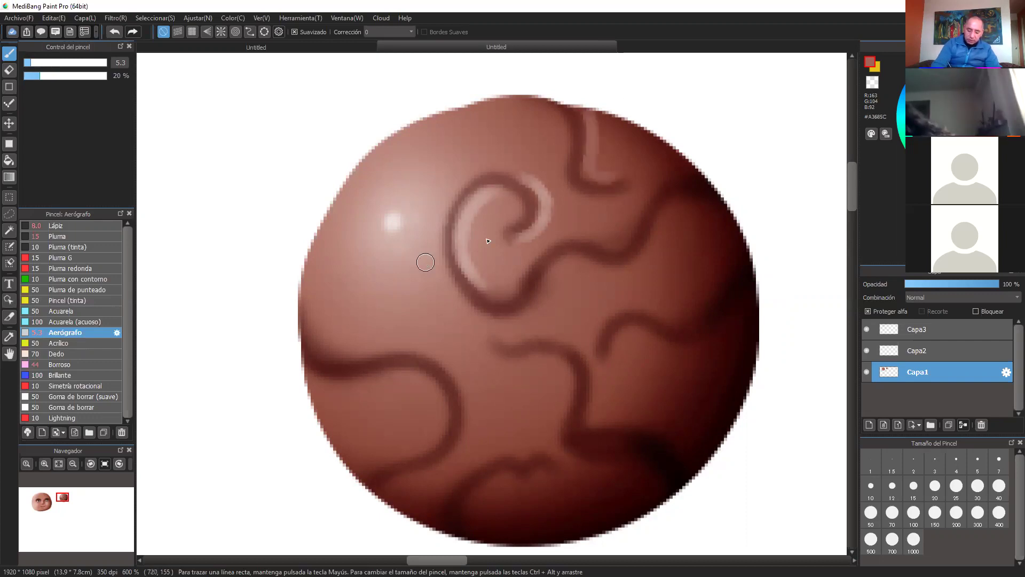
left_click(548, 189, "alt")
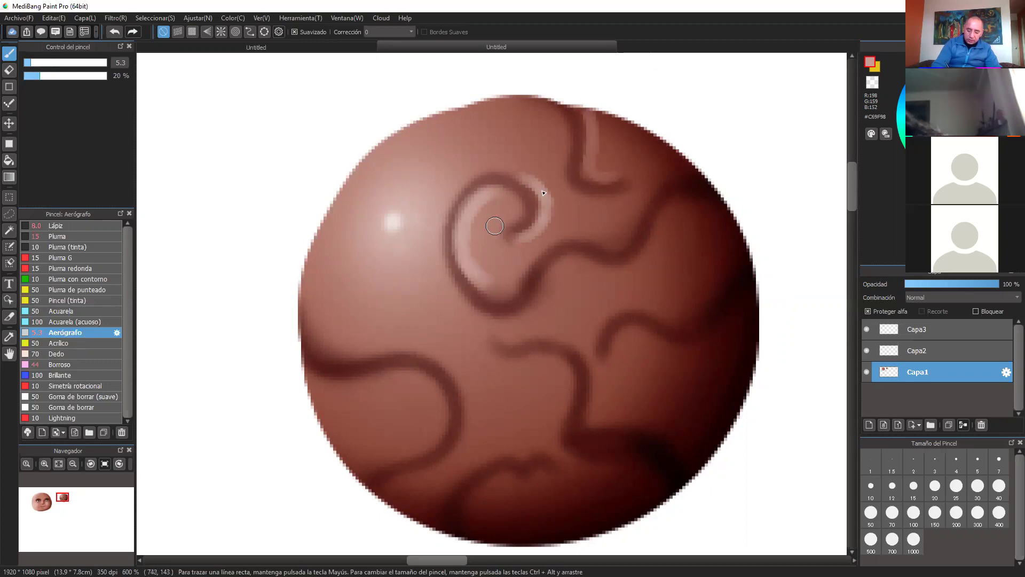
left_click(541, 214, "alt")
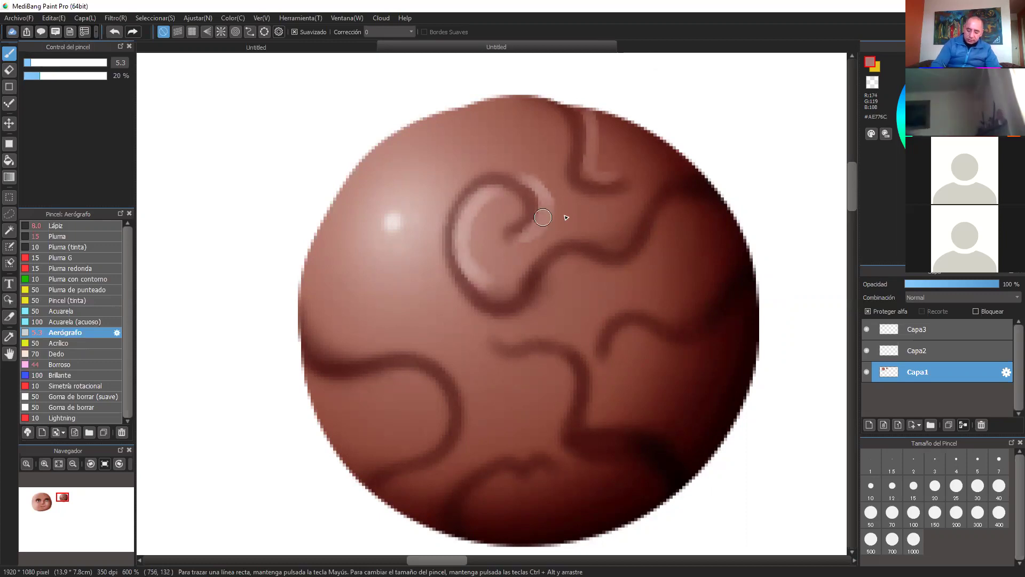
- Airbrush a #B58177 highlight along the underside of the wavy vein from the spiral's base to the sphere's upper-right edge
scroll(543, 217, "down", 2)
left_click(484, 183, "alt")
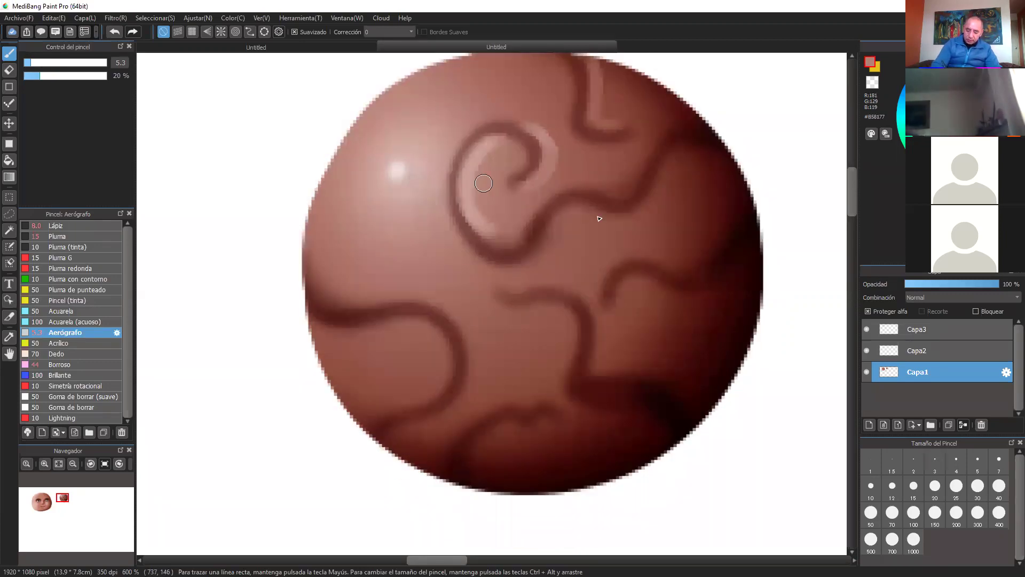
mouse_move(536, 250)
left_mouse_down()
mouse_move(584, 210)
mouse_move(725, 143)
left_mouse_up()
- Airbrush a #995D51 highlight beneath the curved vein on the sphere's right side, extending it to the right edge in #5E1E18
left_click(629, 281, "alt")
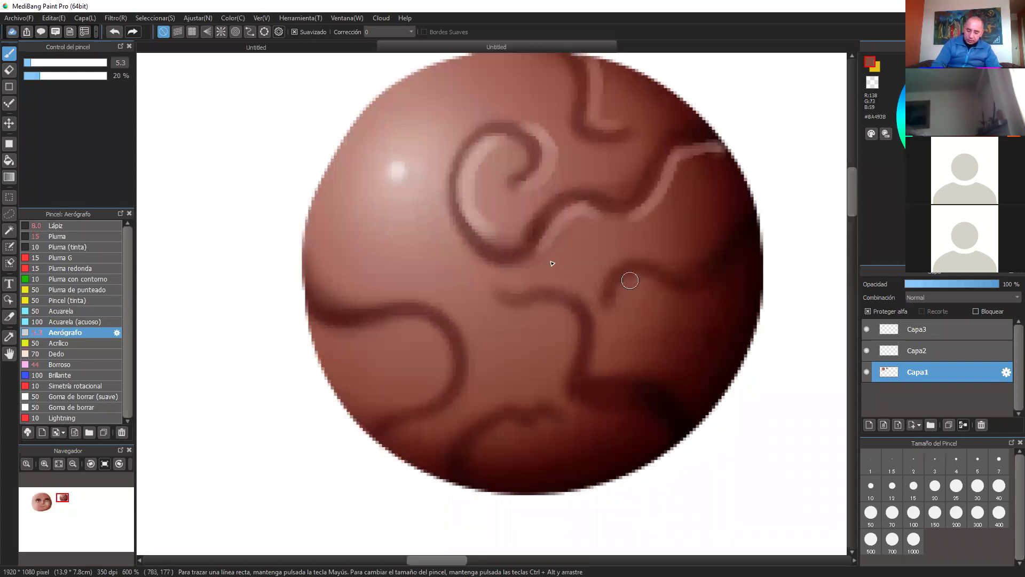
left_click(644, 280, "alt")
left_click_drag(644, 280, 696, 296)
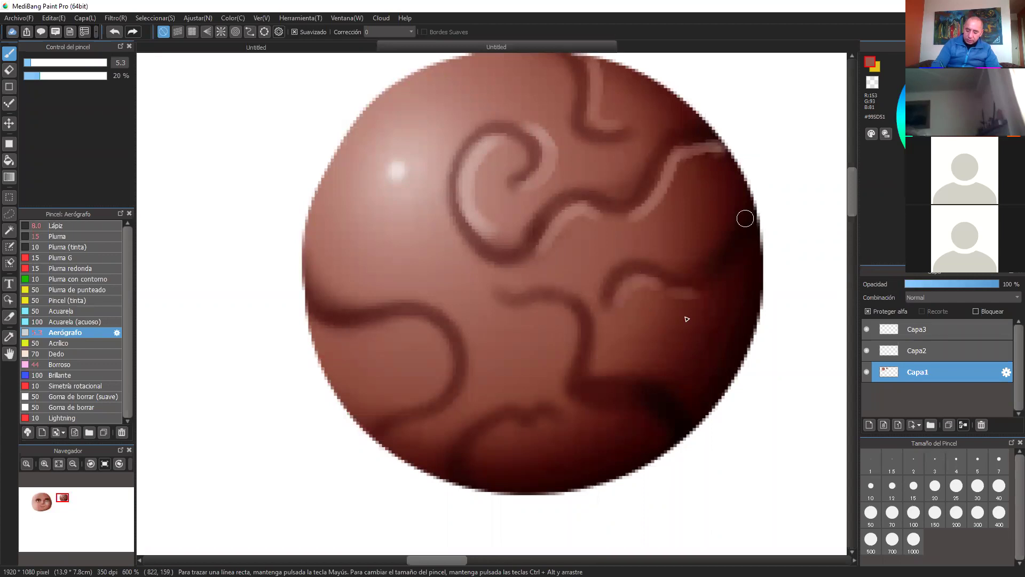
left_click(745, 218, "alt")
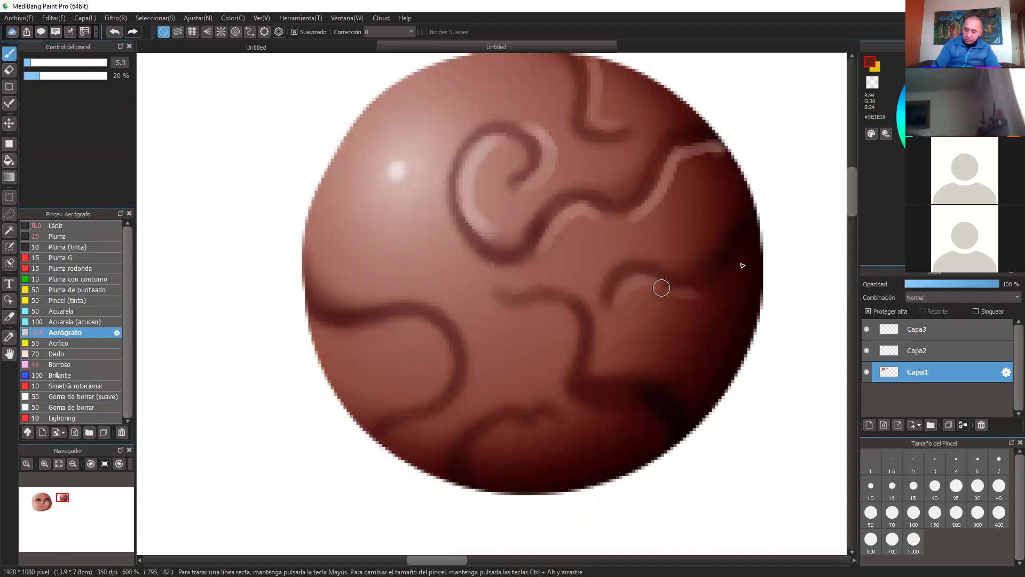
left_click_drag(661, 288, 750, 255)
key("ctrl+z")
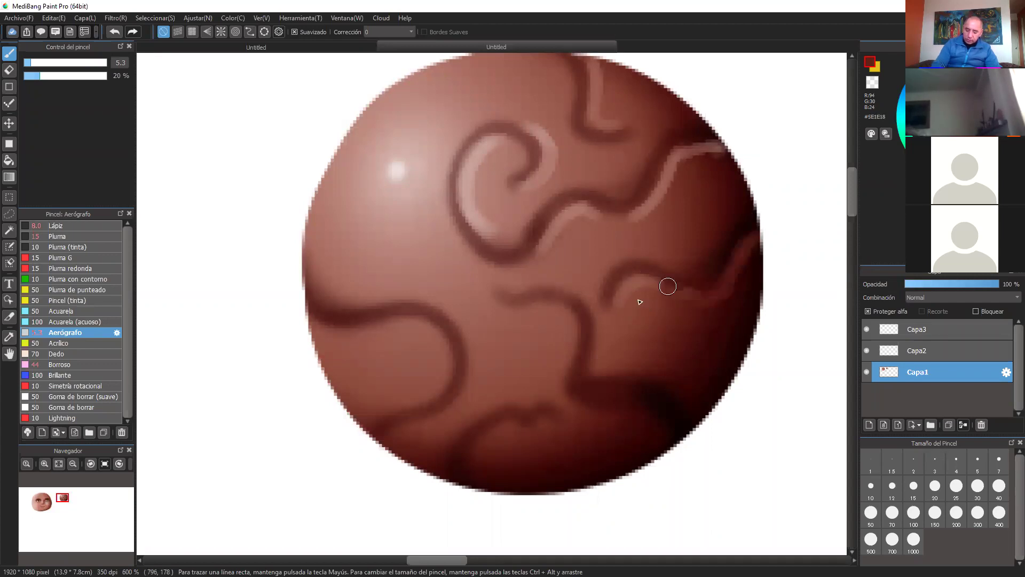
mouse_move(668, 286)
left_mouse_down()
mouse_move(644, 299)
mouse_move(682, 298)
left_mouse_up()
left_click(650, 281, "alt")
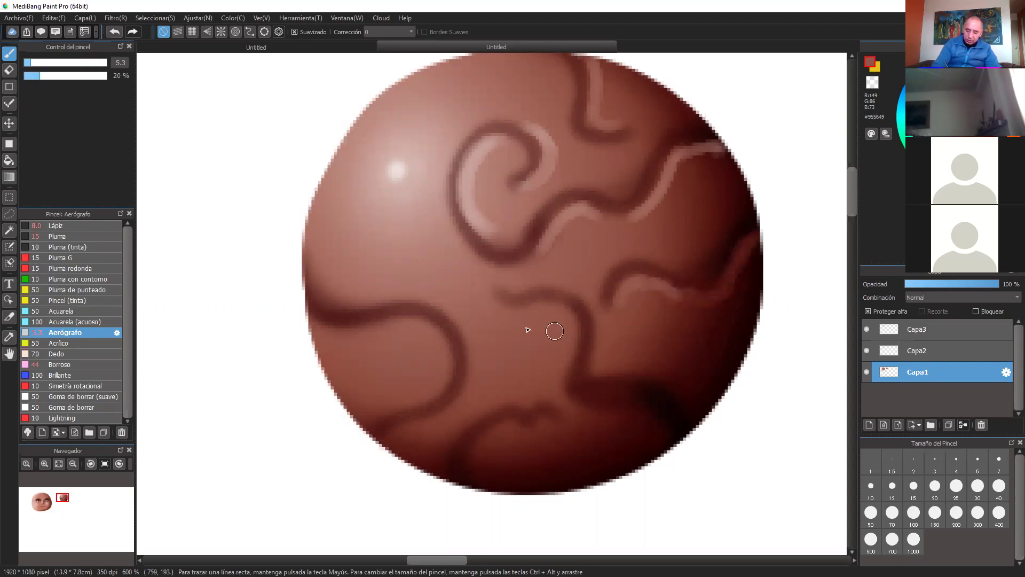
- Airbrush a #96584B highlight down the right side of the central vein and along the top of its lower-right end
left_click(593, 313, "alt")
left_click_drag(592, 313, 624, 360)
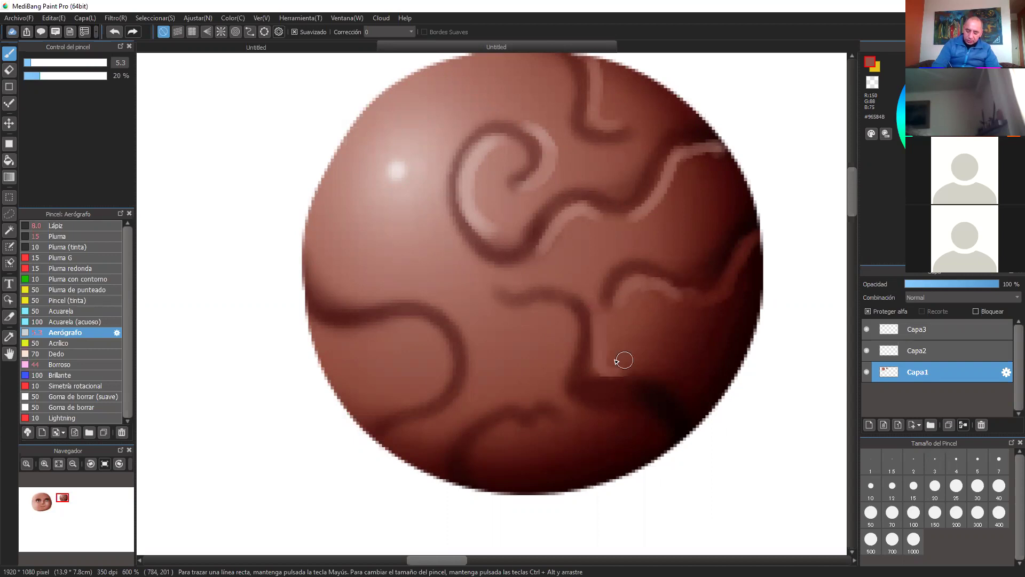
left_click(623, 320, "alt")
left_click_drag(606, 374, 679, 385)
- Highlight the left vein with the airbrush, using #B17C71 around its lower outer curve and #BA8A80 beneath its upper stretch
left_click(476, 357, "alt")
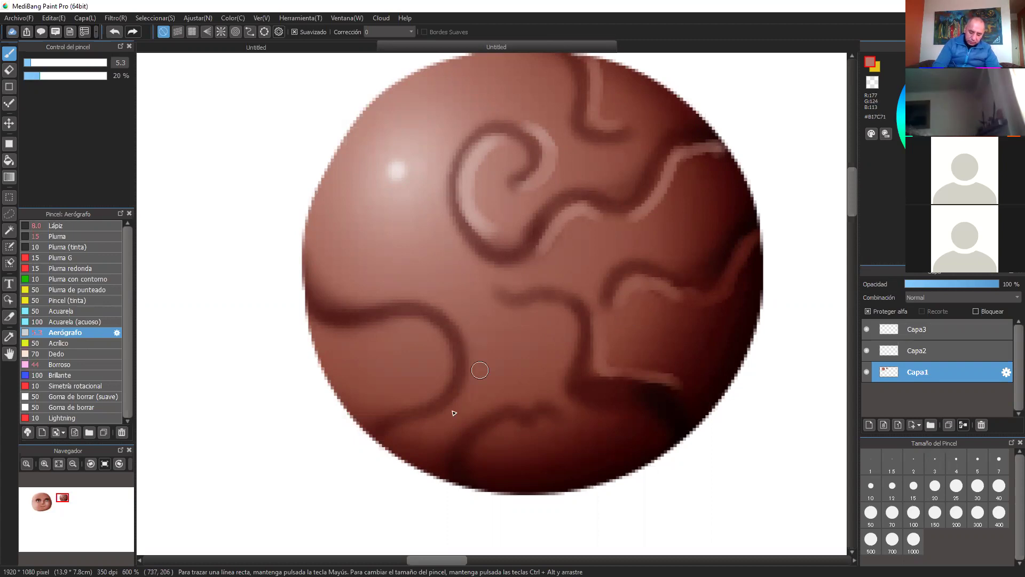
mouse_move(480, 370)
left_mouse_down()
mouse_move(434, 423)
mouse_move(390, 437)
left_mouse_up()
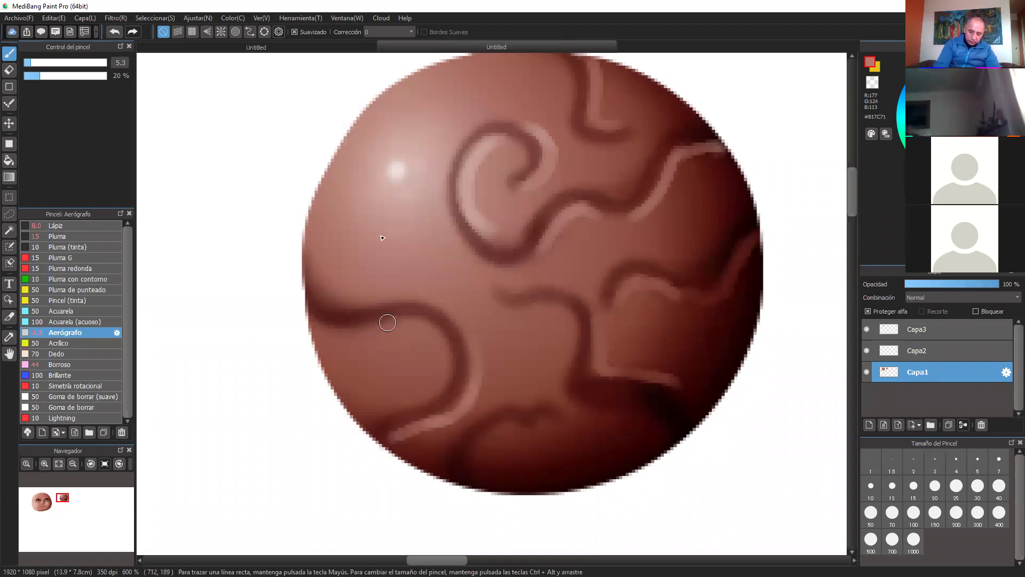
left_click(368, 240, "alt")
left_click_drag(313, 335, 427, 320)
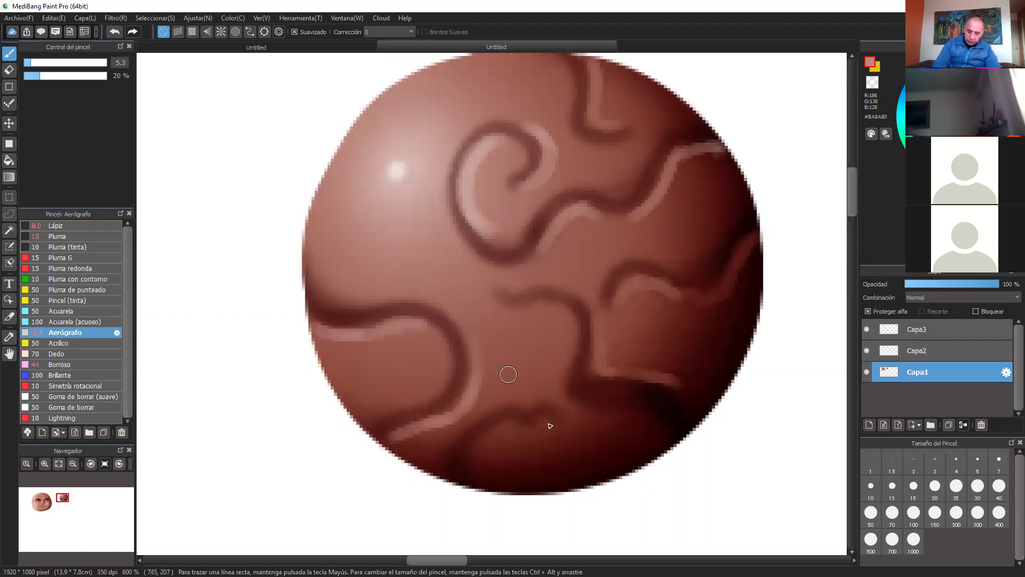
- Airbrush a #8E4D3F highlight along the underside of the curved vein at the sphere's bottom and check the whole sphere beside the face
left_click(546, 419, "alt")
left_click_drag(546, 420, 472, 461)
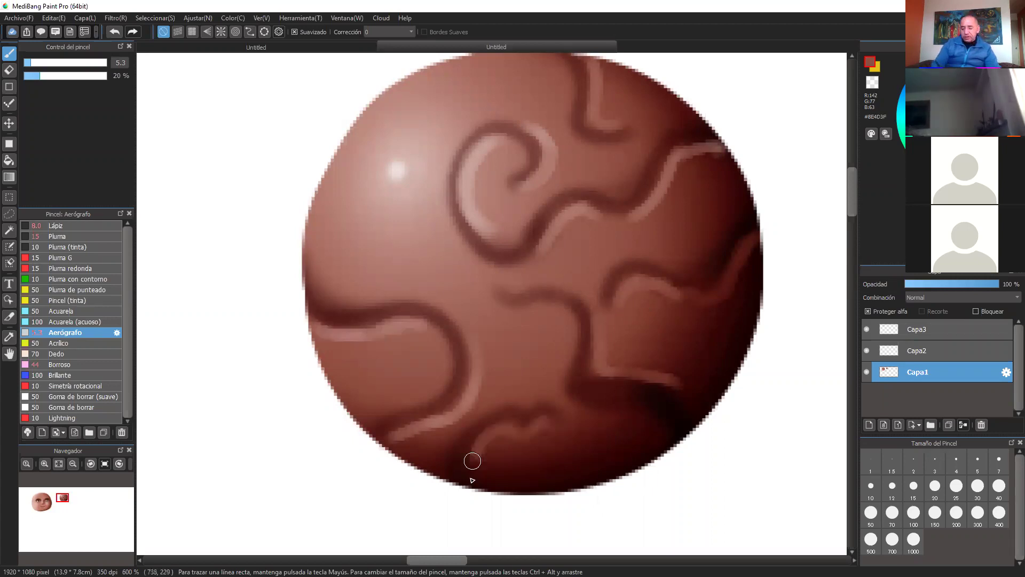
scroll(541, 323, "down", 2)
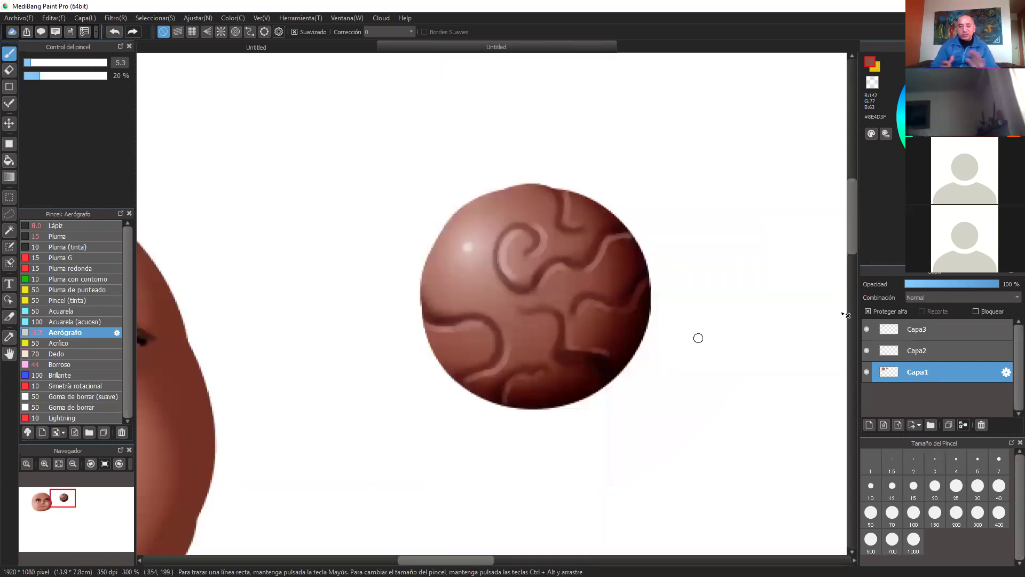
left_click_drag(698, 336, 780, 363)
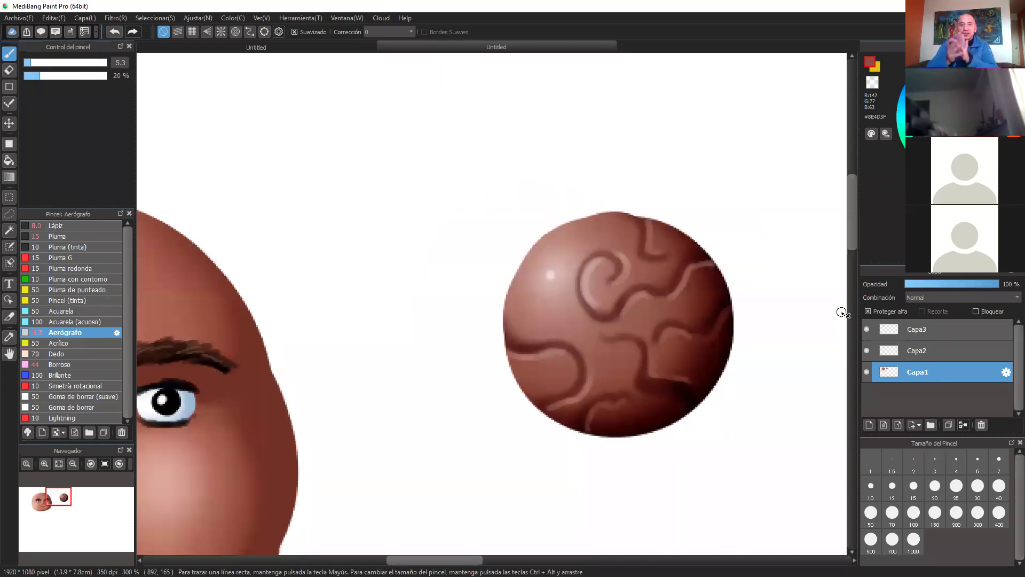